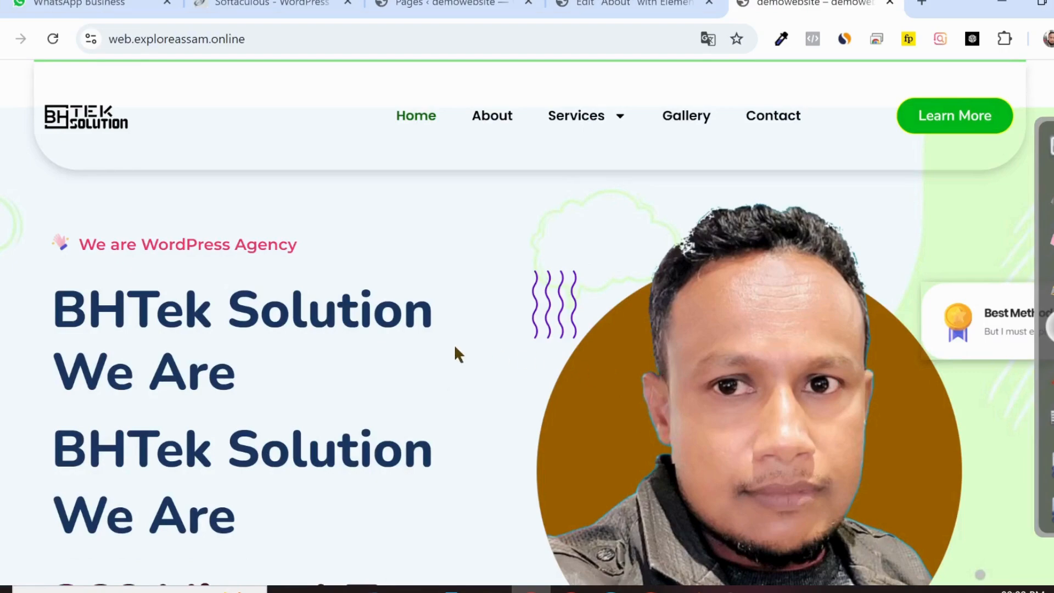
# Step: Add a new section with two equal columns to the About page in the Elementor editor
pyautogui.scroll(2, 427, 360)
pyautogui.scroll(-3, 445, 357)
pyautogui.scroll(-2, 452, 356)
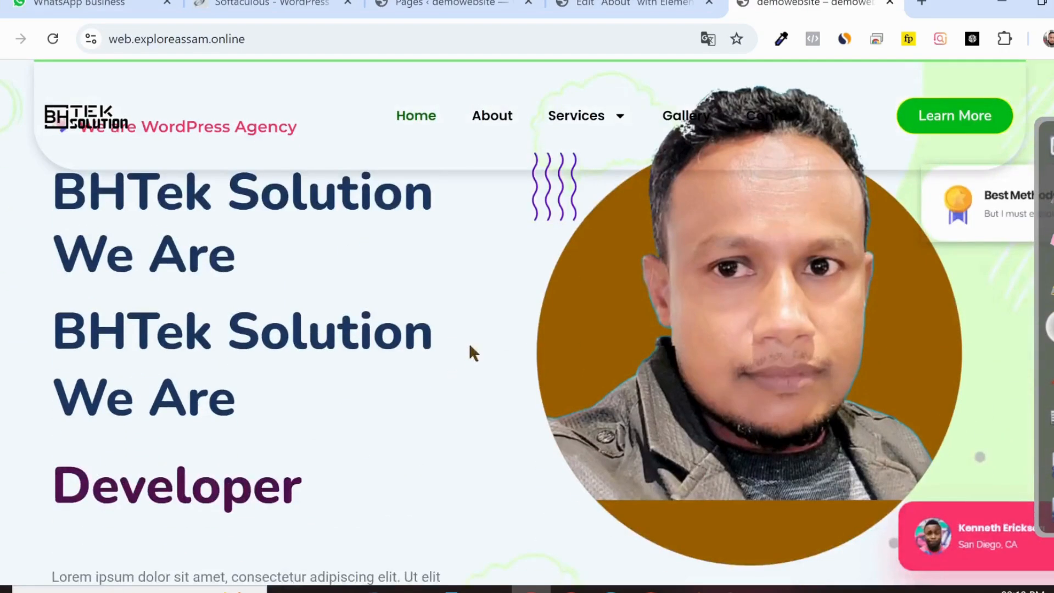
pyautogui.click(631, 5)
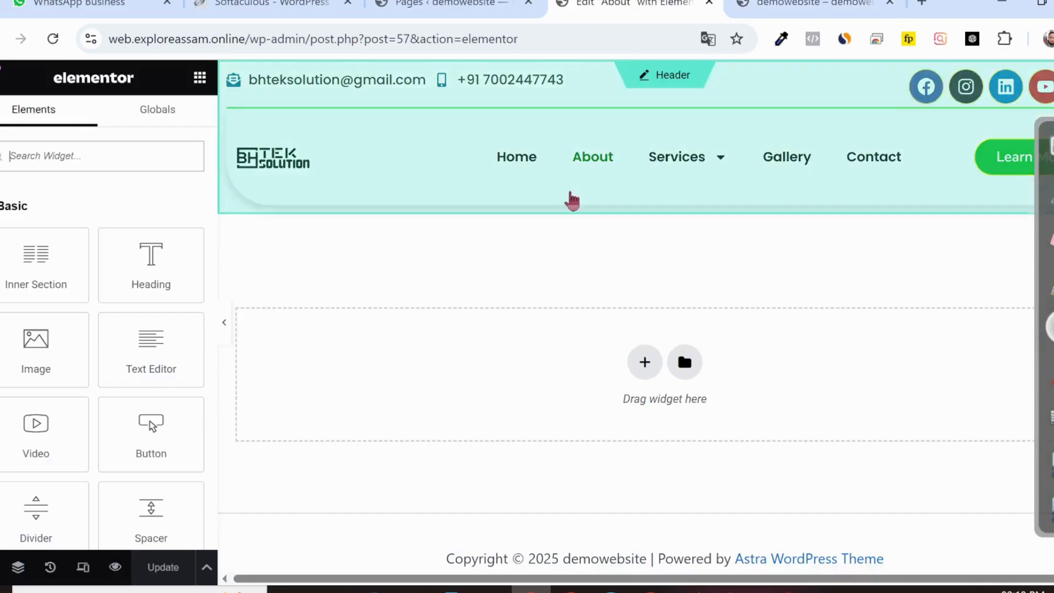
pyautogui.click(643, 362)
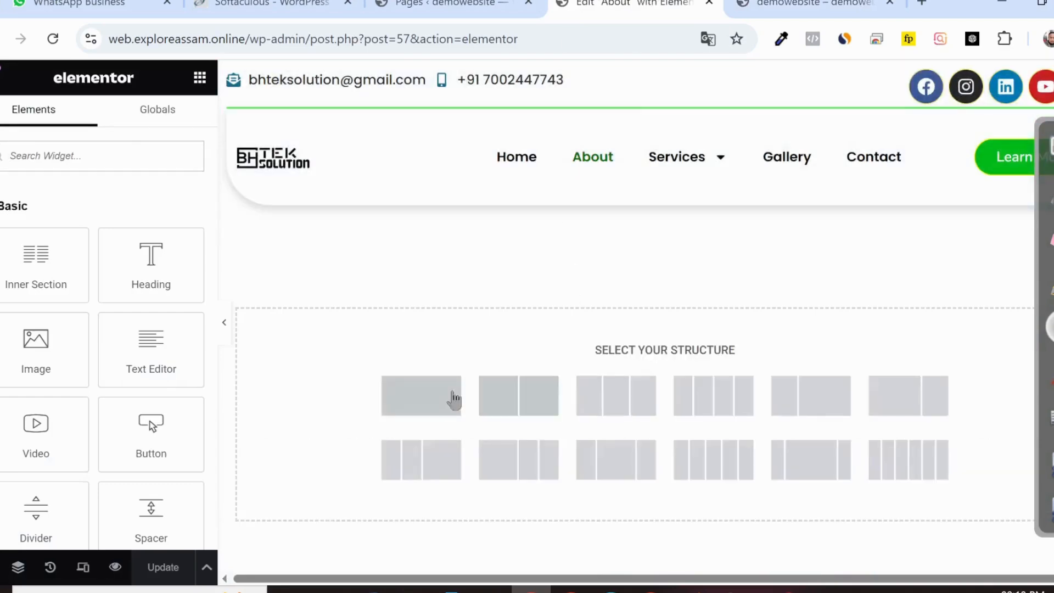
pyautogui.click(812, 5)
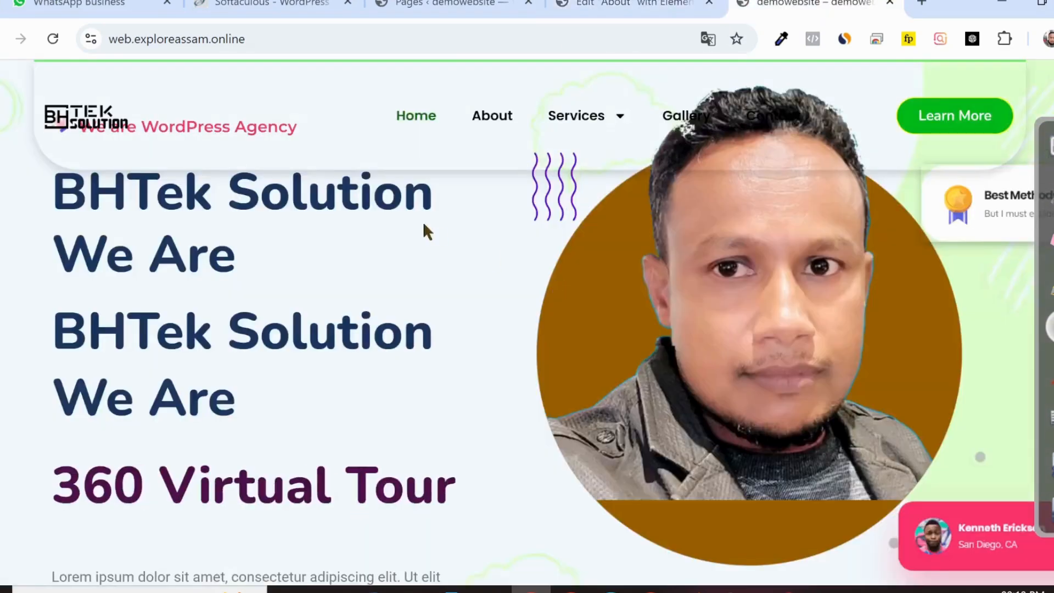
pyautogui.click(631, 5)
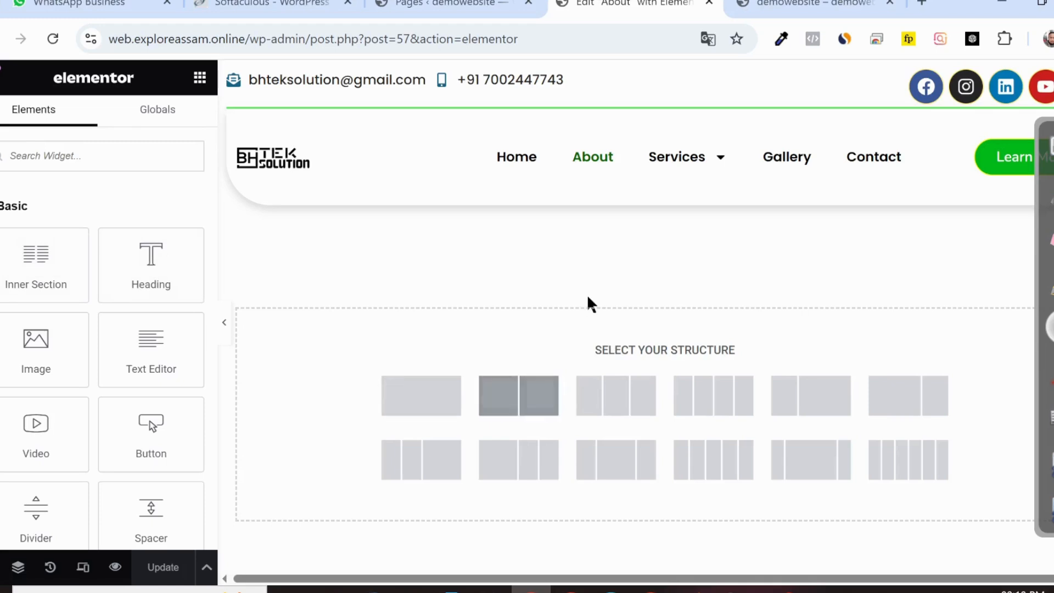
pyautogui.click(504, 398)
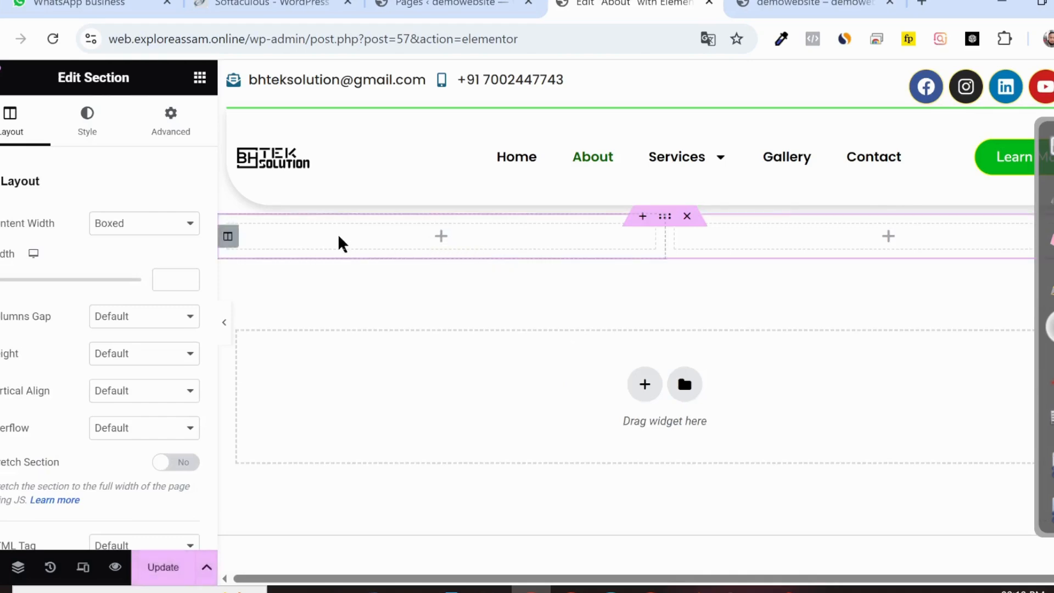
# Step: Examine the live homepage's hero section, its text, image and buttons, as the layout reference for the About page's two-column section
pyautogui.click(821, 6)
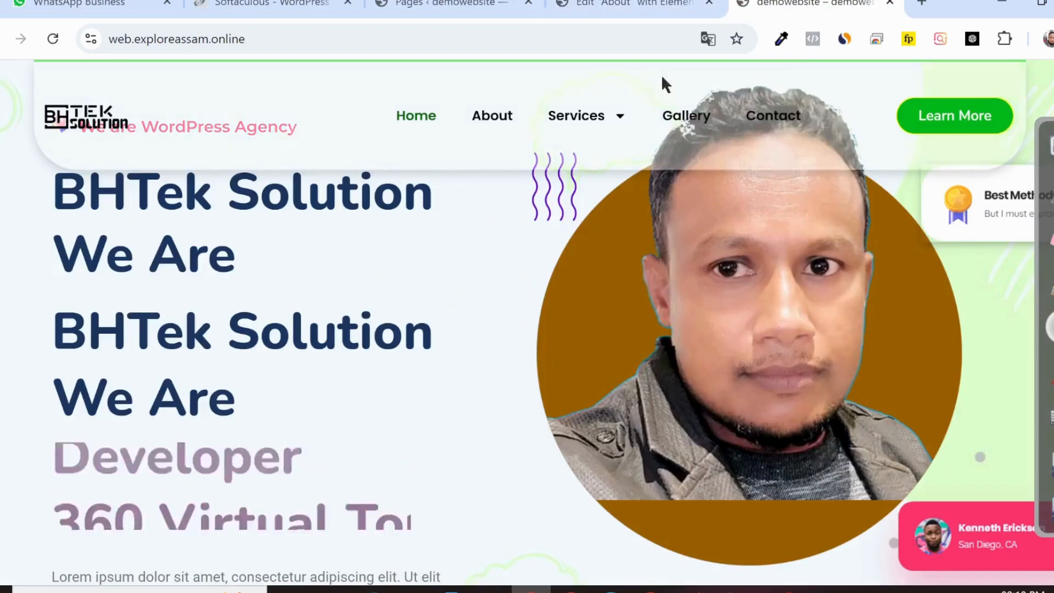
pyautogui.click(638, 4)
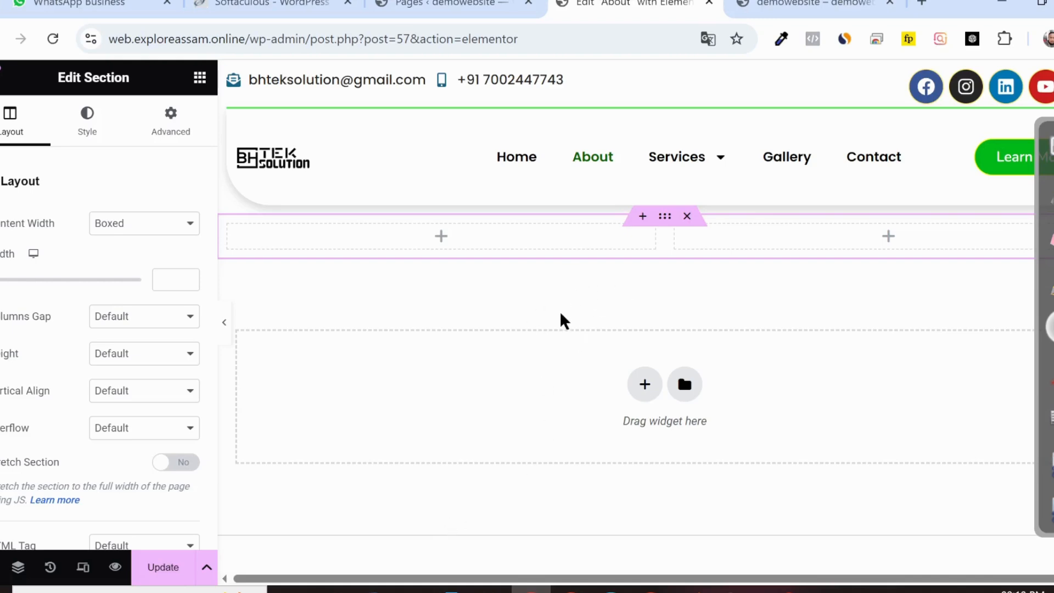
pyautogui.click(744, 13)
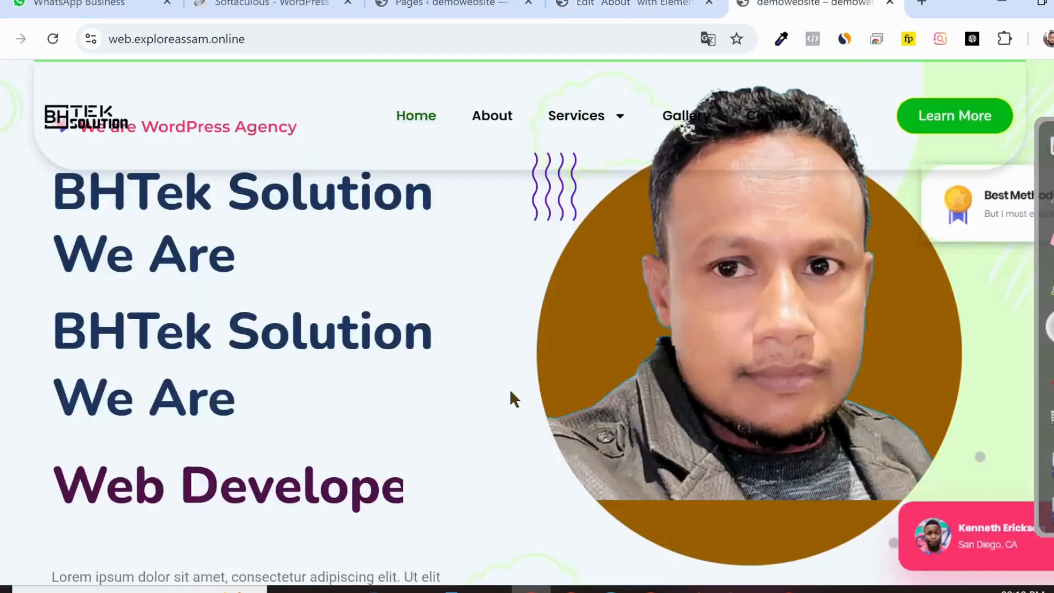
pyautogui.click(646, 11)
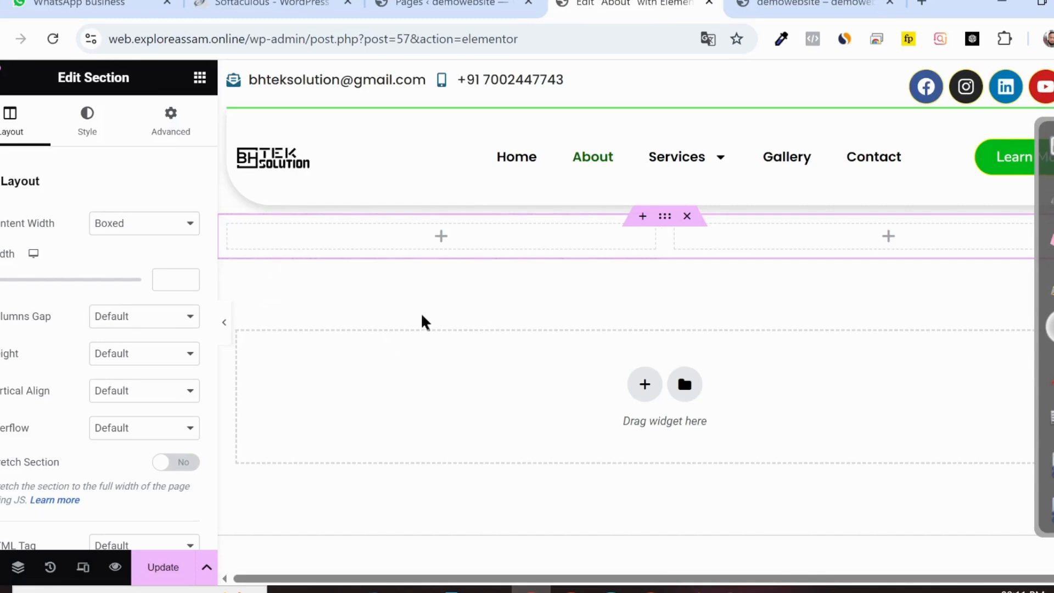
pyautogui.click(772, 9)
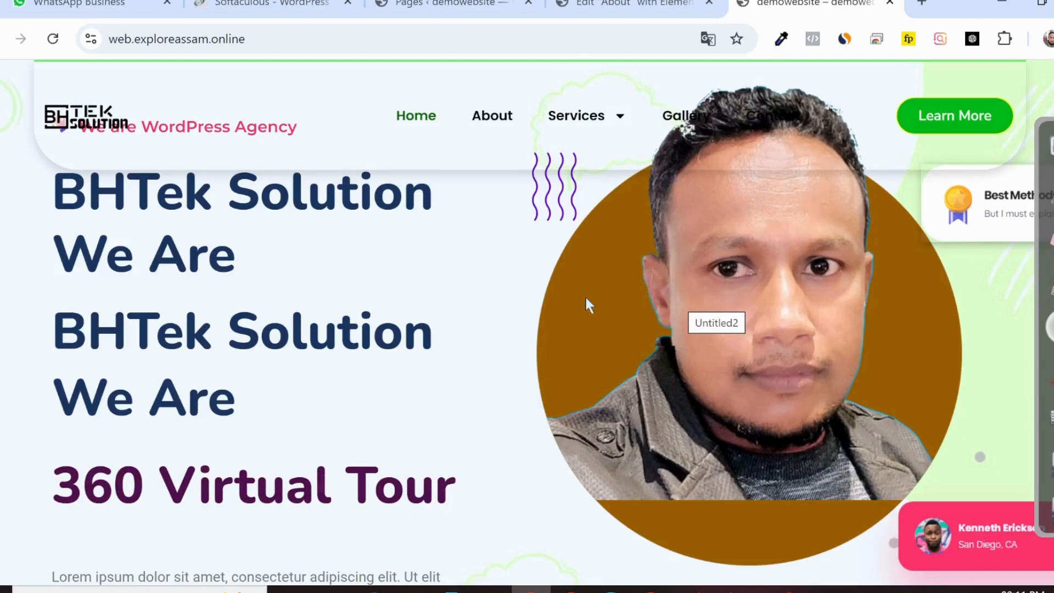
pyautogui.scroll(2, 725, 412)
pyautogui.scroll(-2, 775, 430)
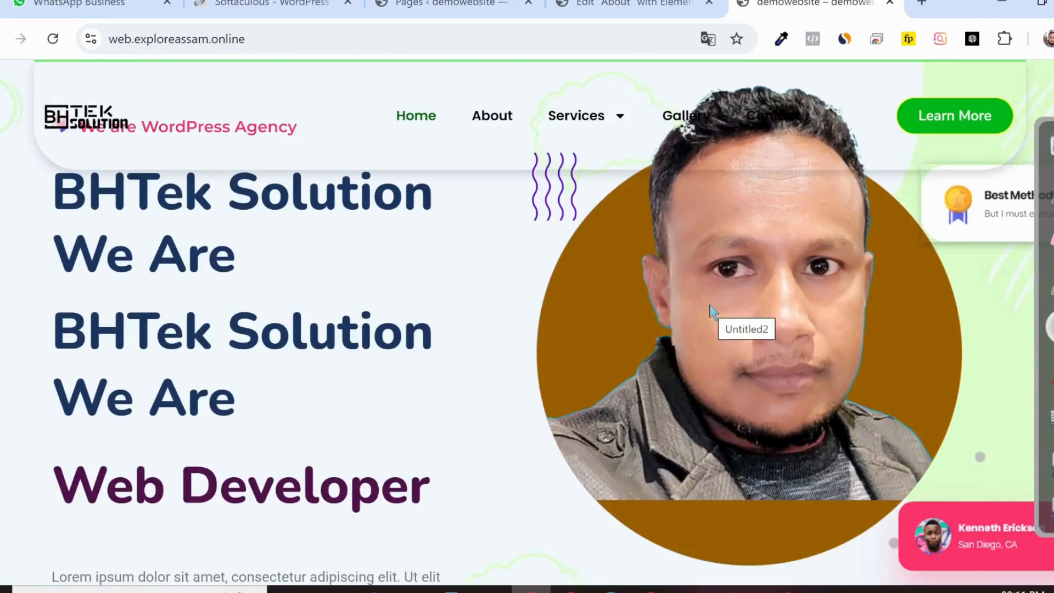
pyautogui.scroll(2, 613, 304)
pyautogui.scroll(-2, 697, 293)
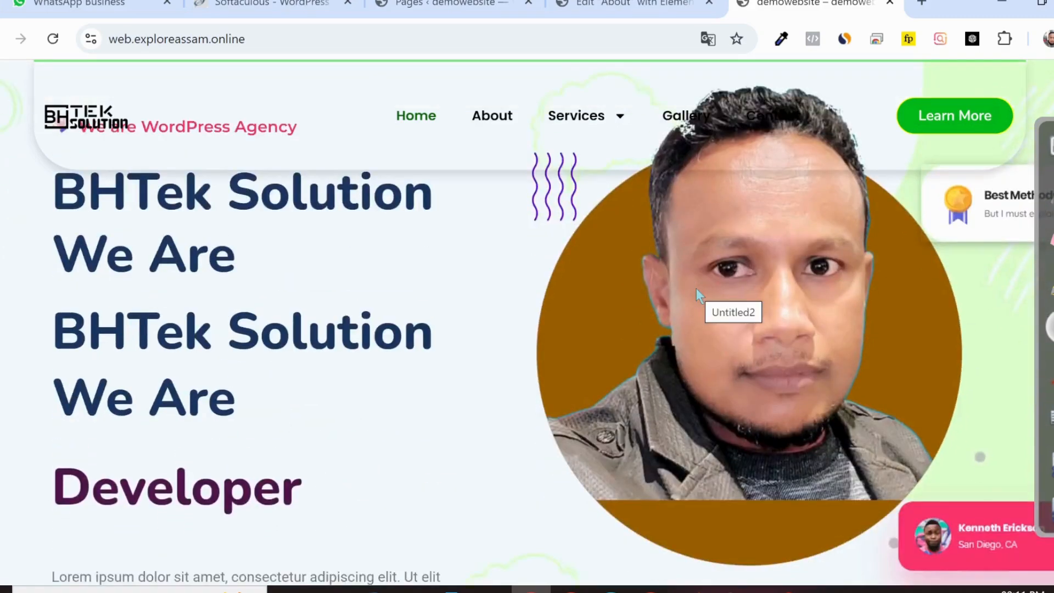
pyautogui.scroll(2, 696, 288)
pyautogui.scroll(-2, 695, 288)
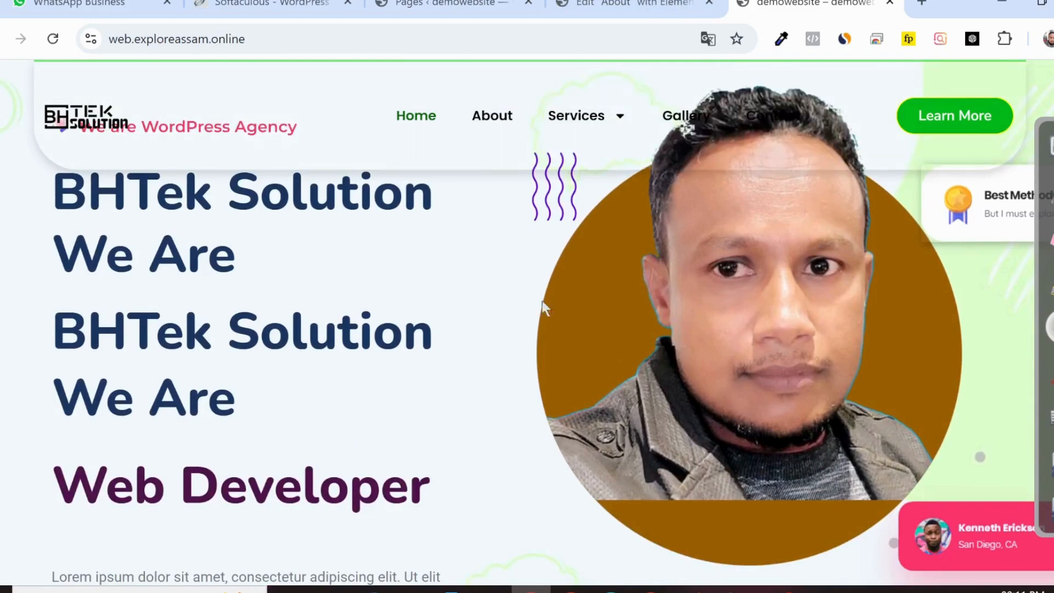
pyautogui.scroll(4, 477, 275)
pyautogui.scroll(-2, 556, 399)
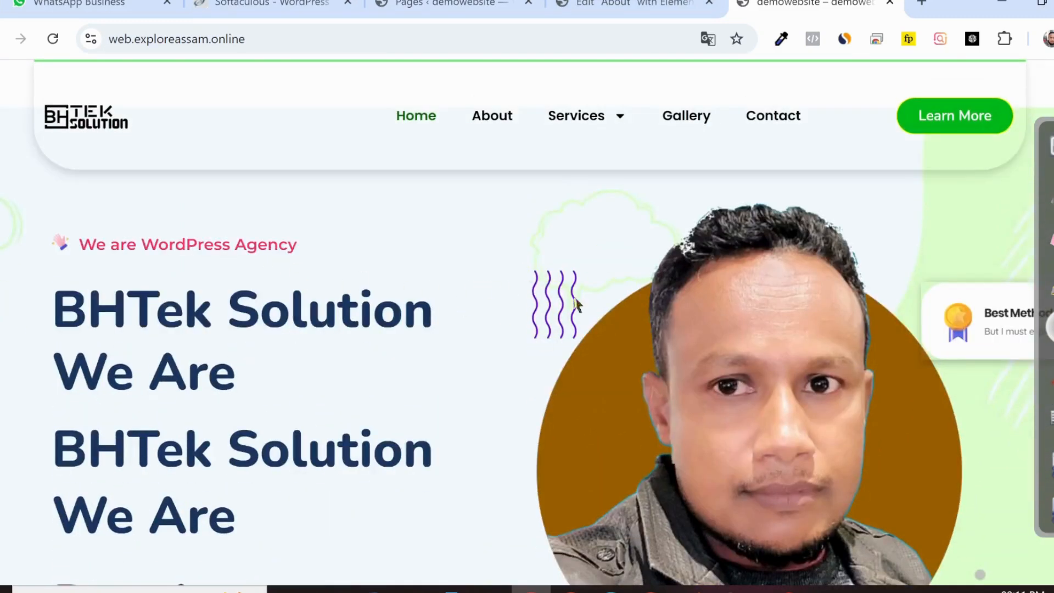
pyautogui.scroll(-4, 614, 329)
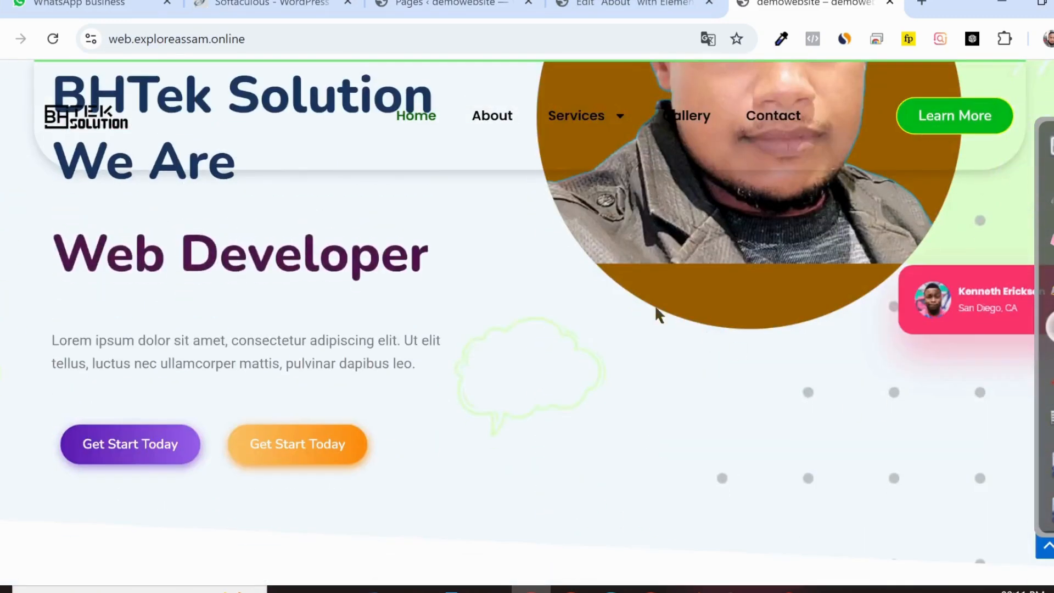
pyautogui.scroll(4, 351, 384)
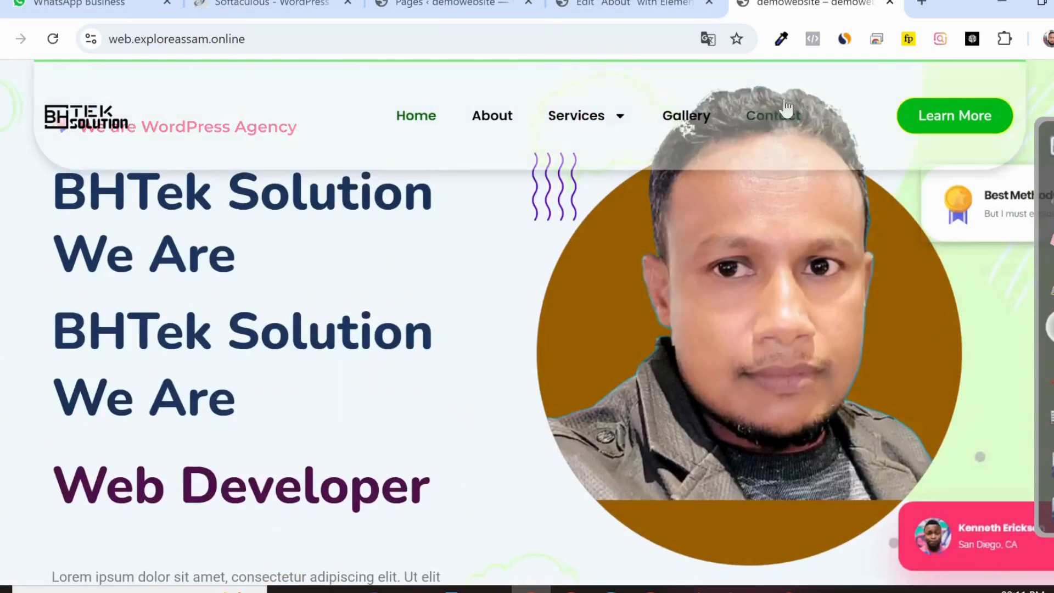
pyautogui.click(580, 2)
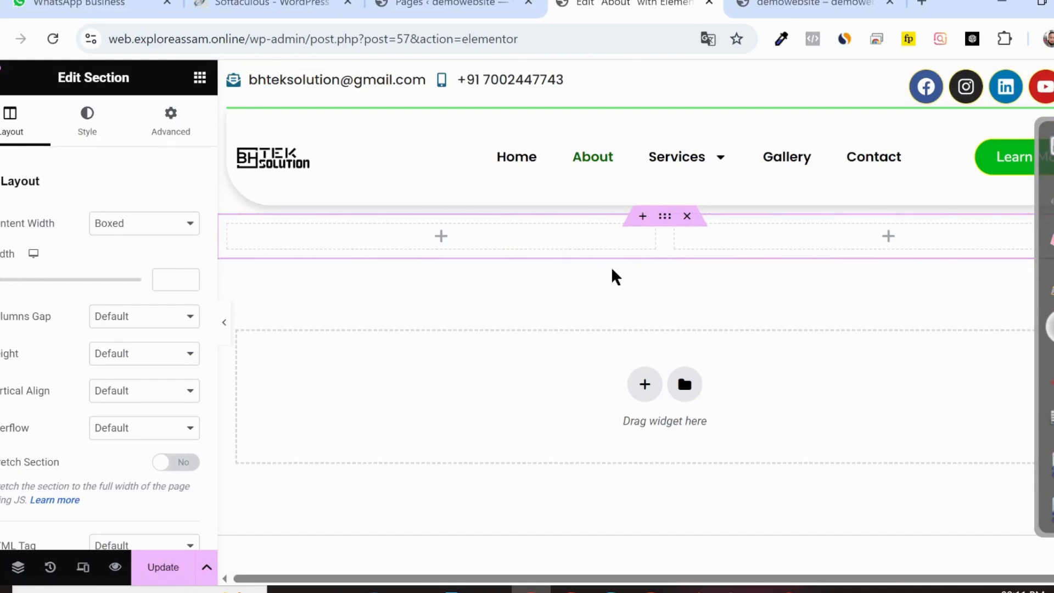
pyautogui.click(807, 6)
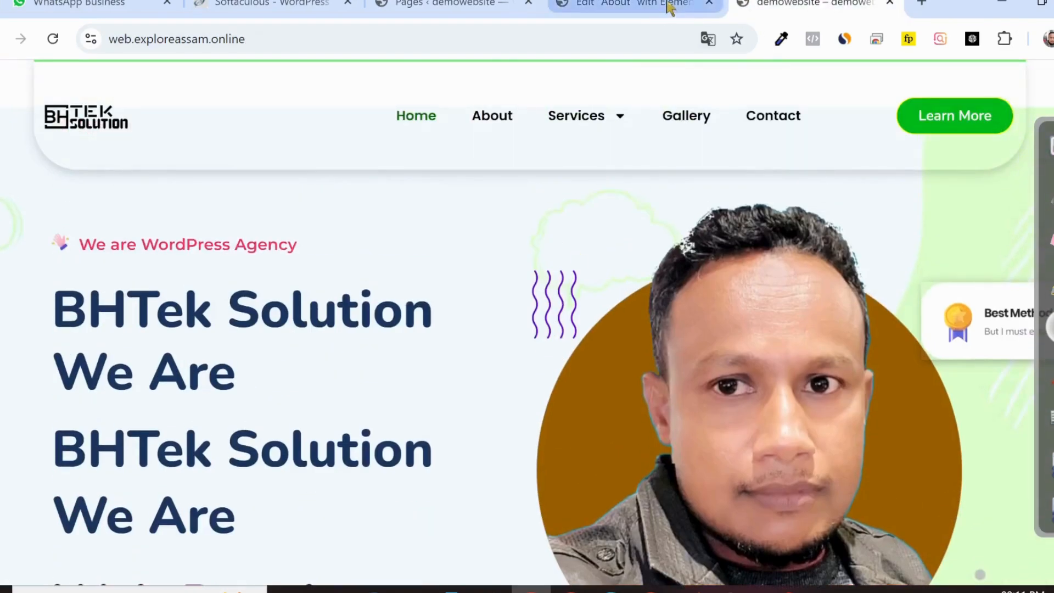
pyautogui.click(664, 5)
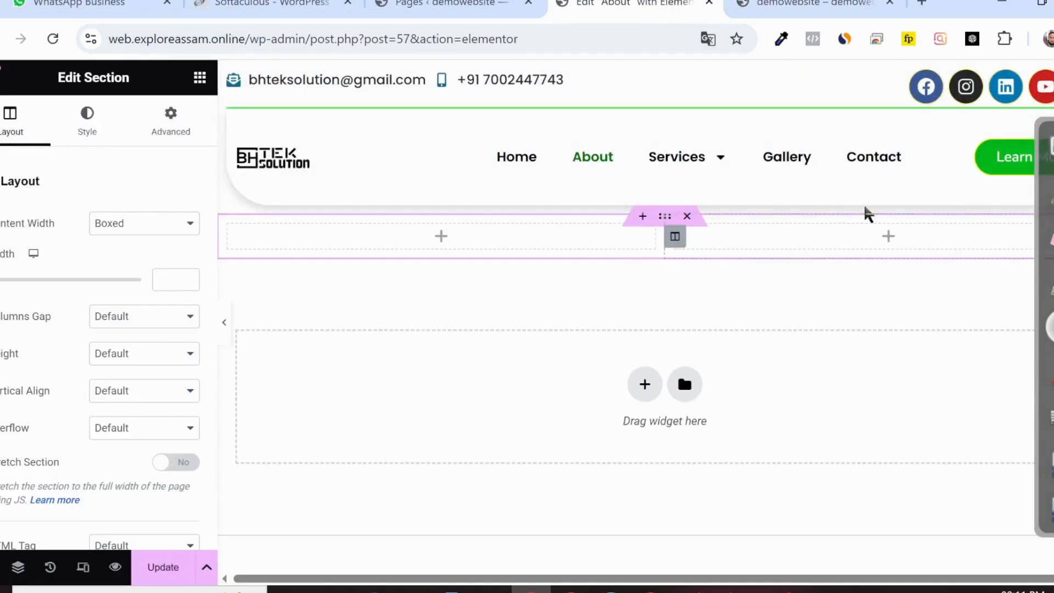
pyautogui.click(799, 9)
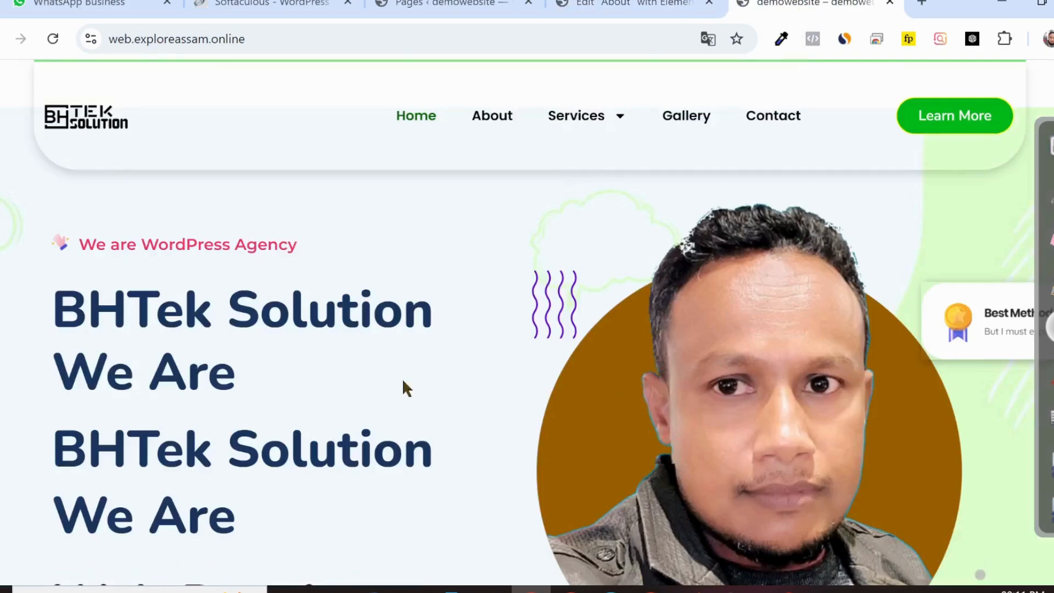
pyautogui.click(611, 9)
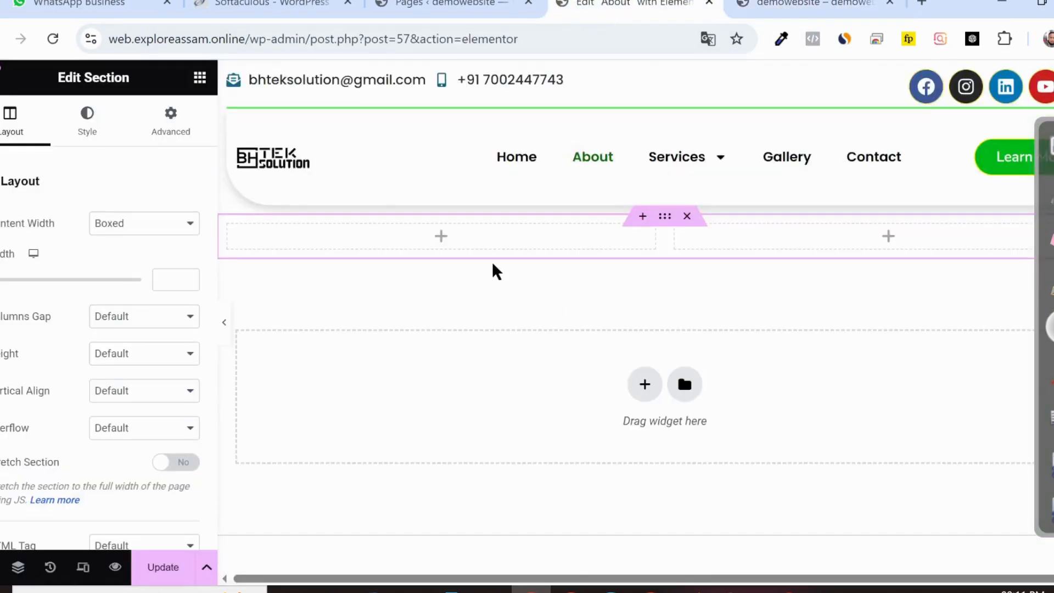
# Step: Copy the tagline "We are WordPress Agency" from the live homepage's hero section
pyautogui.click(800, 9)
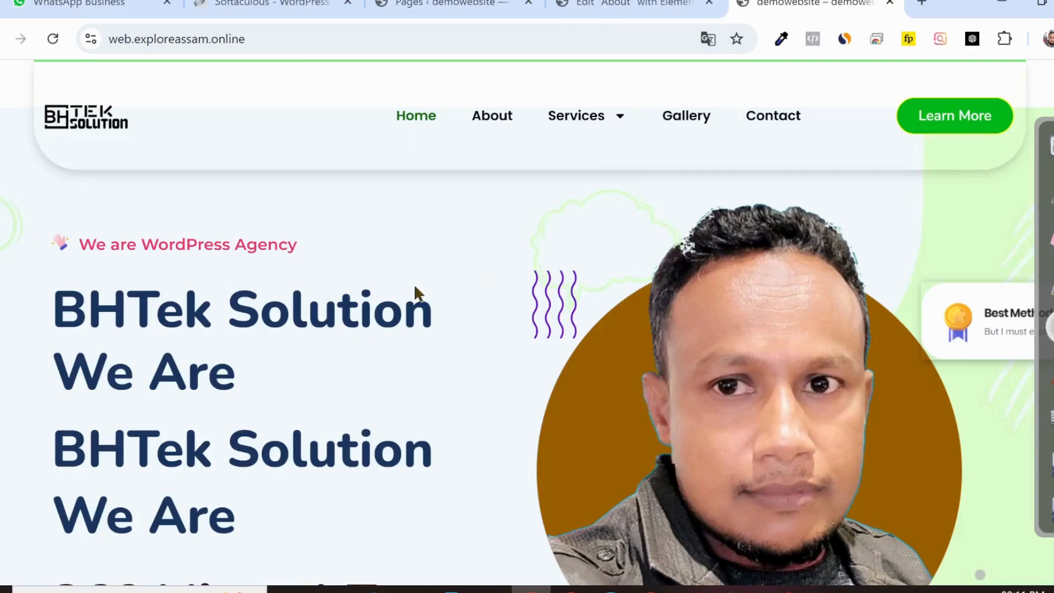
pyautogui.moveTo(77, 246); pyautogui.dragTo(300, 248)
pyautogui.hotkey('ctrl', 'c')
pyautogui.click(339, 237)
pyautogui.moveTo(78, 246); pyautogui.dragTo(289, 248)
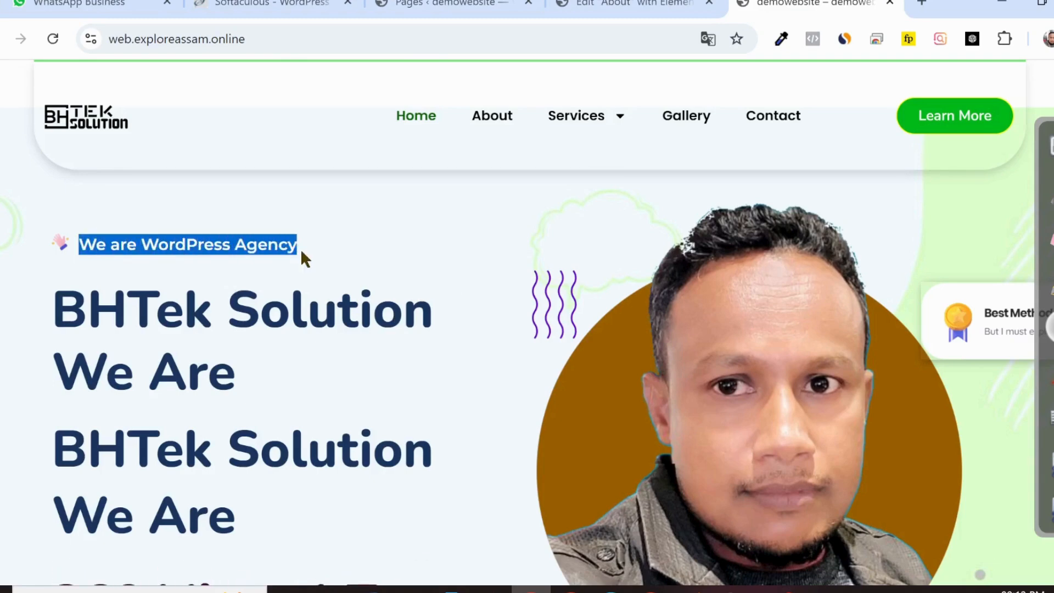
# Step: Add a Heading widget to the About page section's first column and replace its placeholder title with the copied tagline "We are WordPress Agency"
pyautogui.click(631, 5)
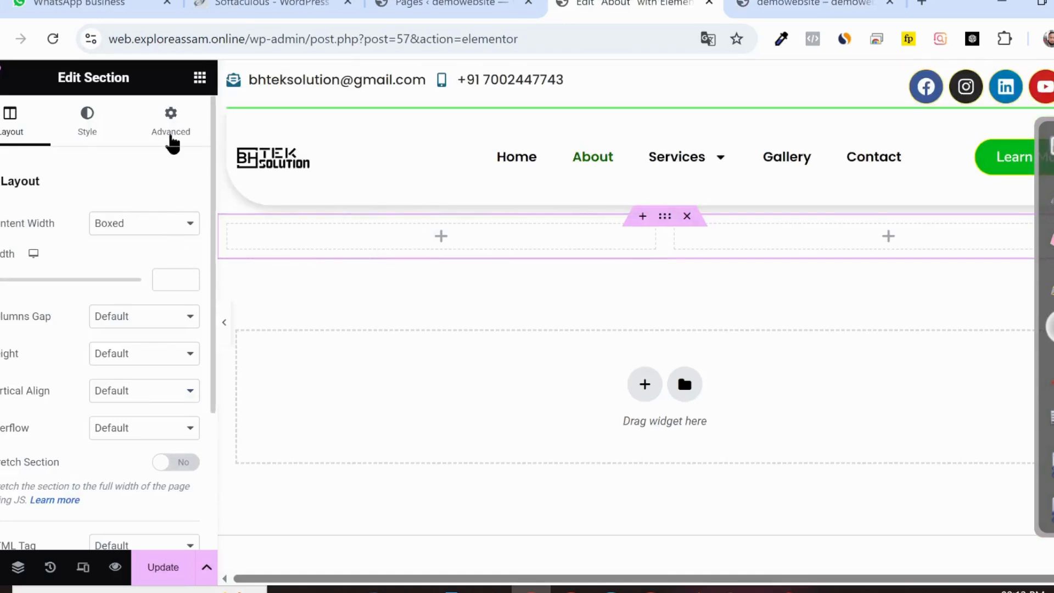
pyautogui.click(199, 78)
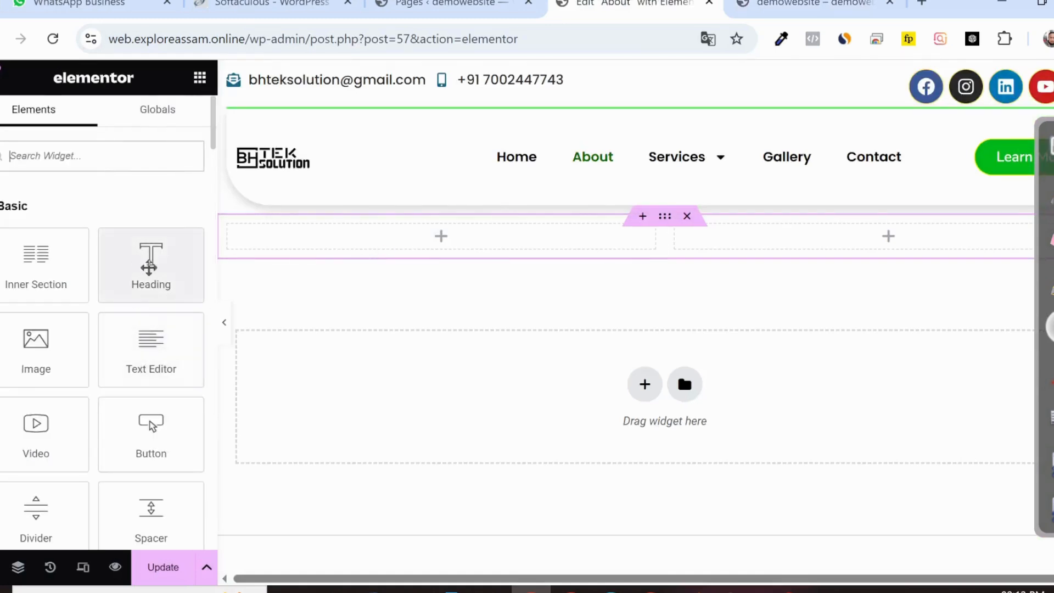
pyautogui.moveTo(134, 272); pyautogui.dragTo(426, 240)
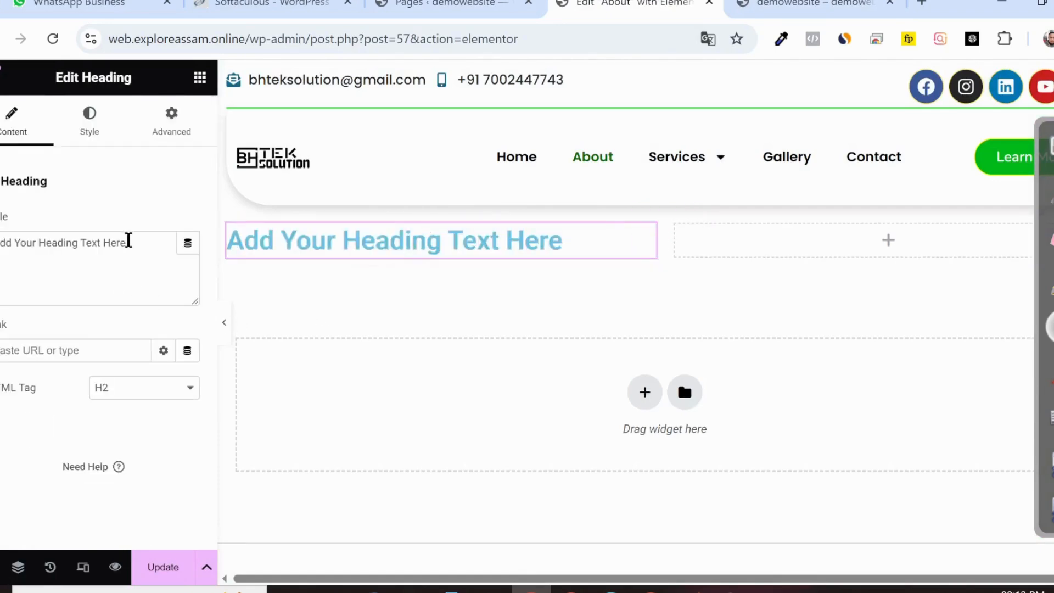
pyautogui.moveTo(127, 240); pyautogui.dragTo(1, 242)
pyautogui.hotkey('ctrl', 'v')
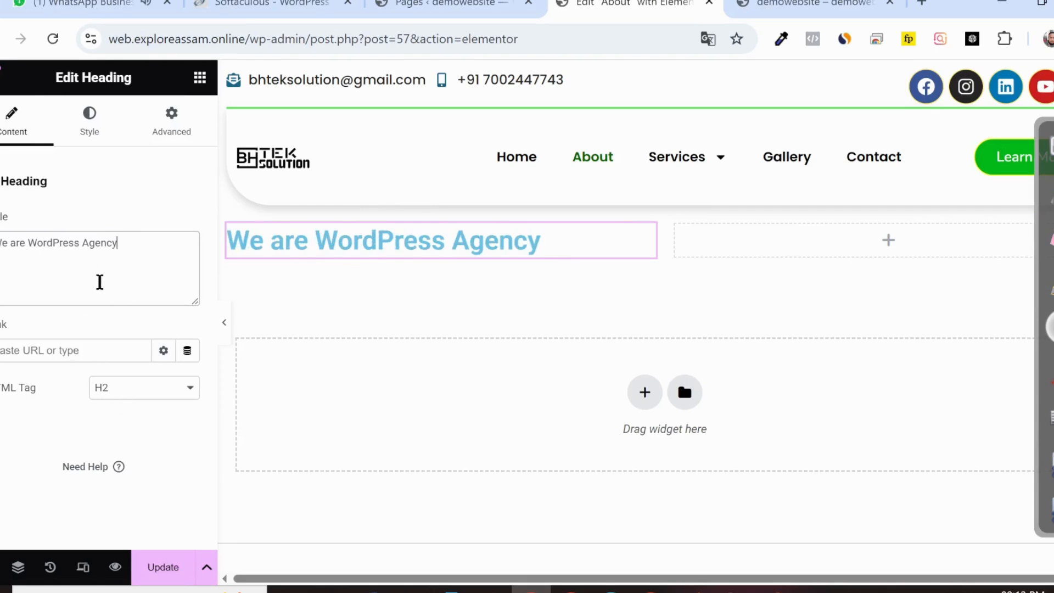
# Step: Reword the heading's title to "I am a WordPress Web Developer"
pyautogui.moveTo(117, 243); pyautogui.dragTo(1, 243)
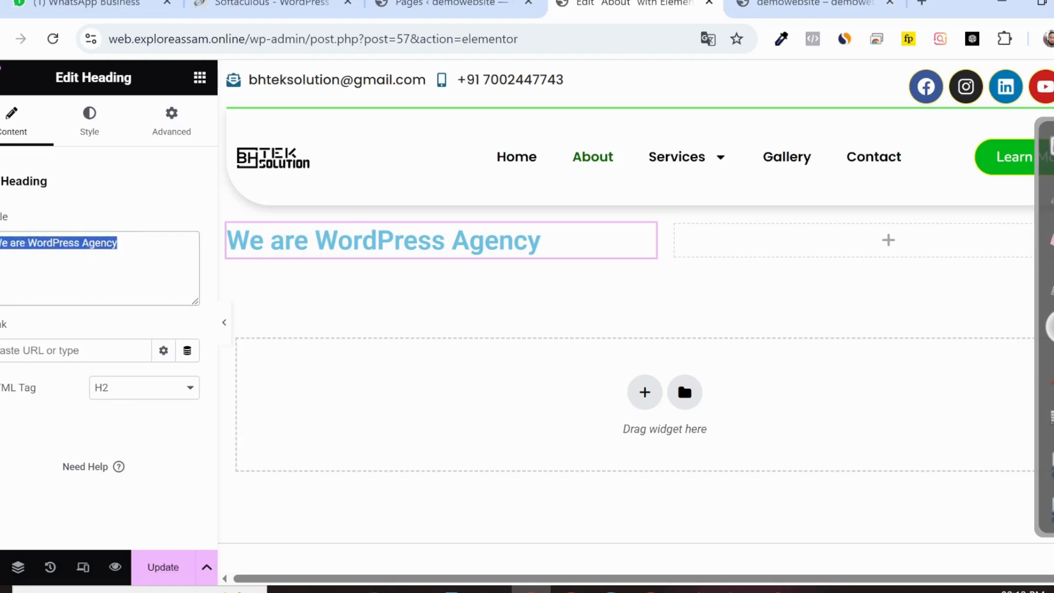
pyautogui.click(11, 242)
pyautogui.doubleClick(11, 242)
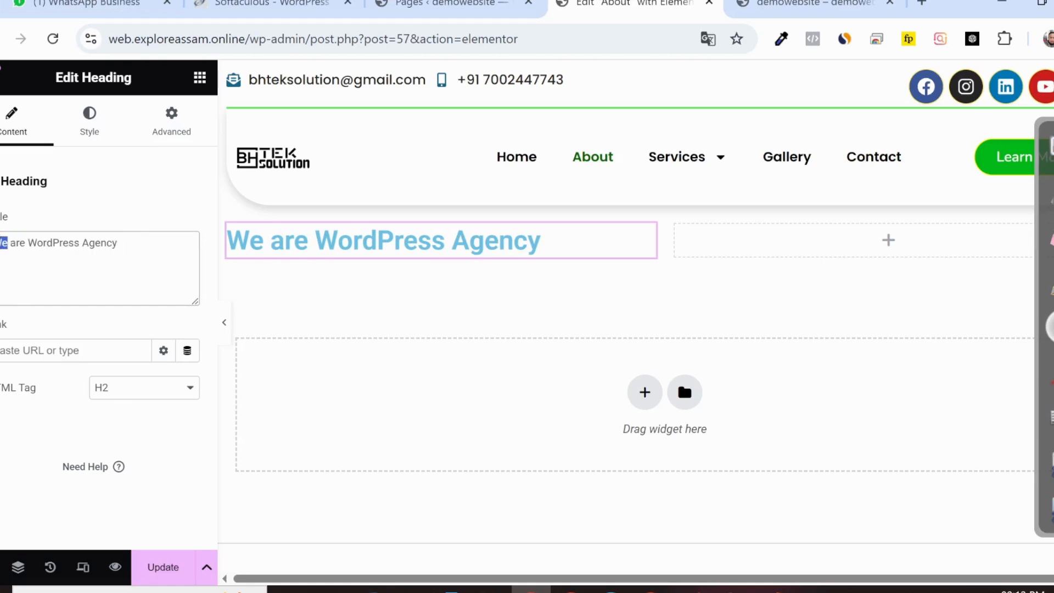
pyautogui.write('I')
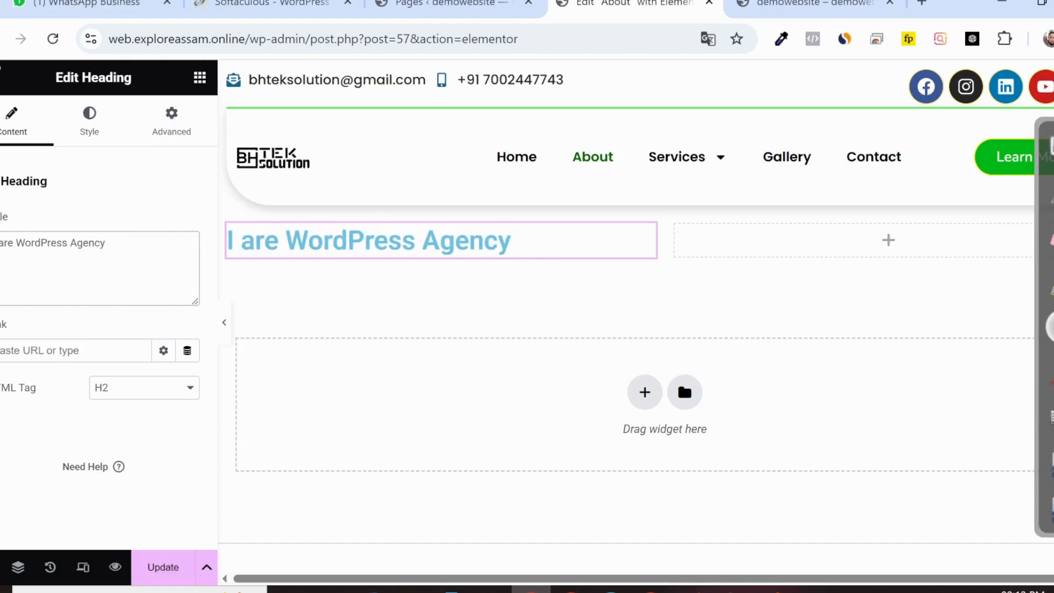
pyautogui.write(' am')
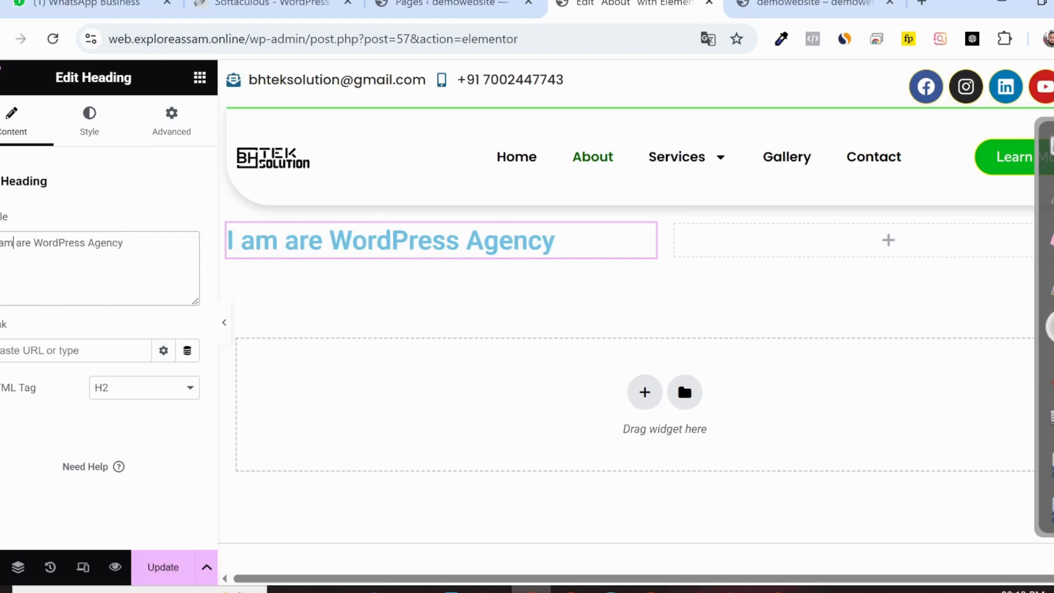
pyautogui.moveTo(33, 242); pyautogui.dragTo(18, 243)
pyautogui.write('a')
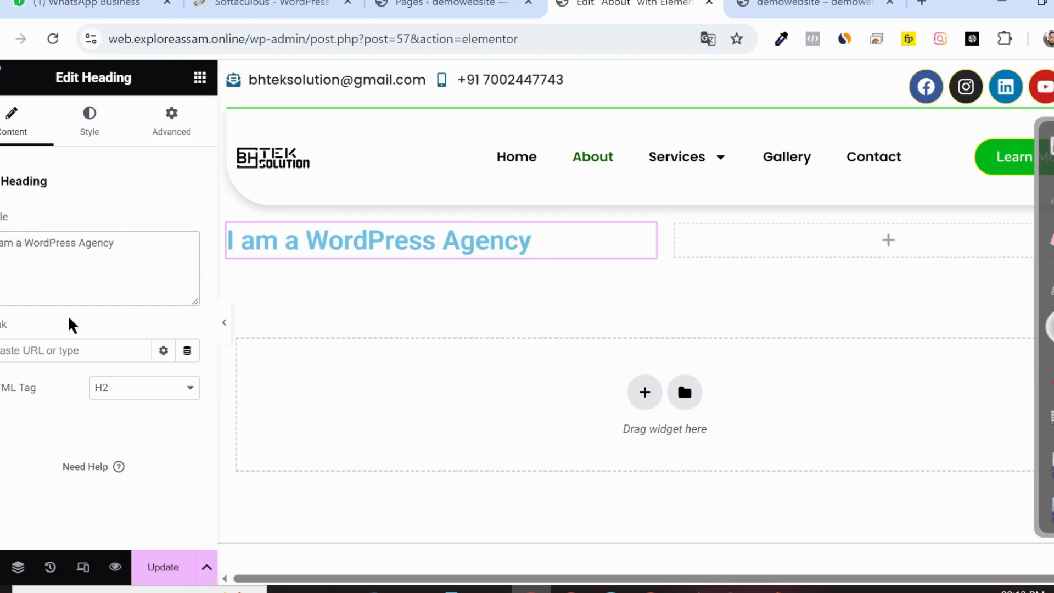
pyautogui.moveTo(80, 242); pyautogui.dragTo(116, 247)
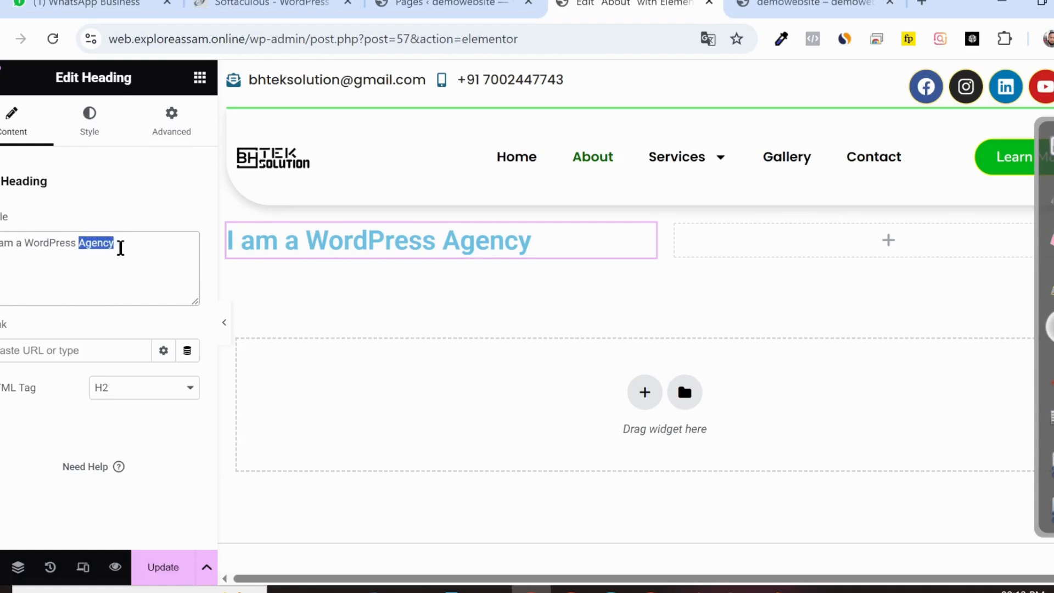
pyautogui.write('Web Developer')
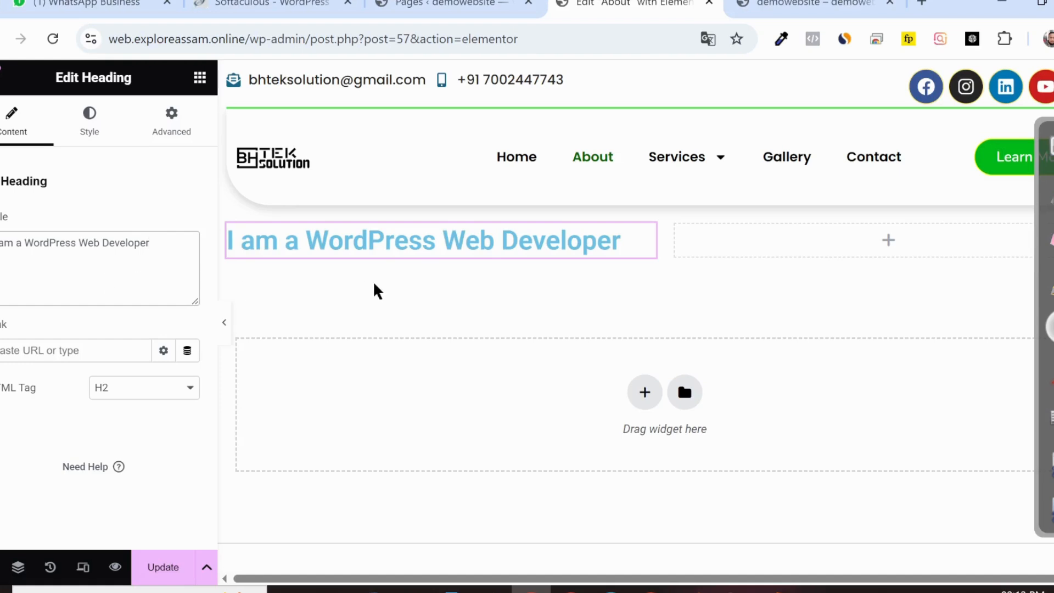
# Step: Left-align the "I am a WordPress Web Developer" heading and set its font family to Nunito
pyautogui.click(67, 137)
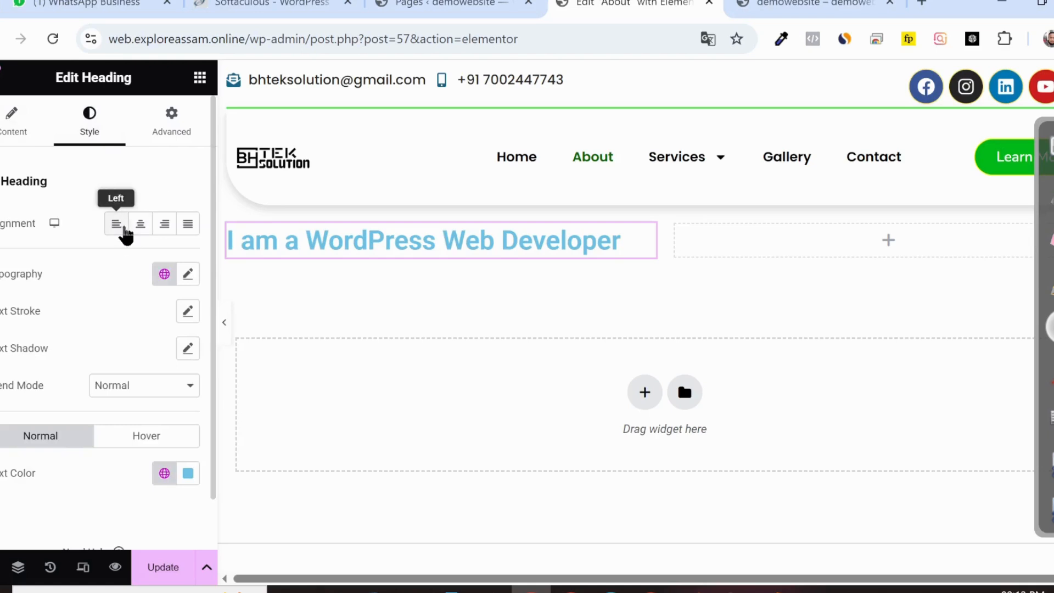
pyautogui.click(117, 229)
pyautogui.click(189, 276)
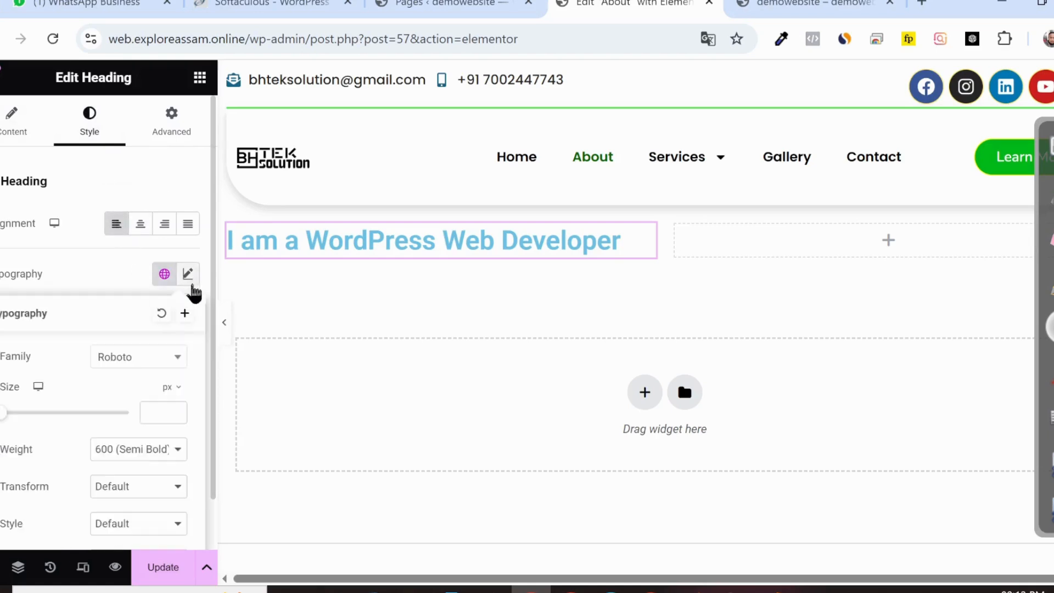
pyautogui.click(165, 366)
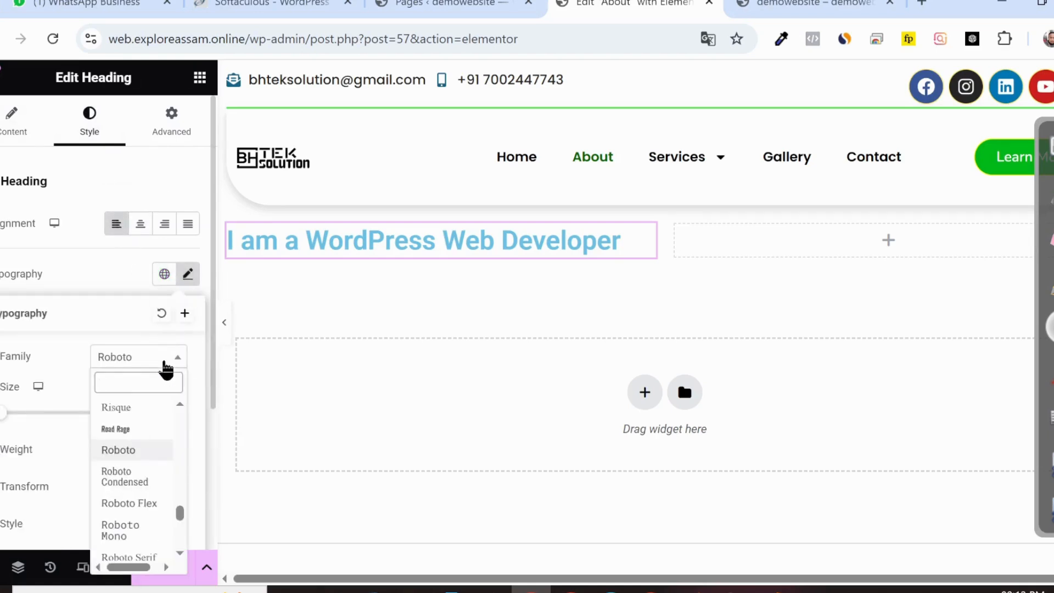
pyautogui.write('nuni')
pyautogui.click(113, 428)
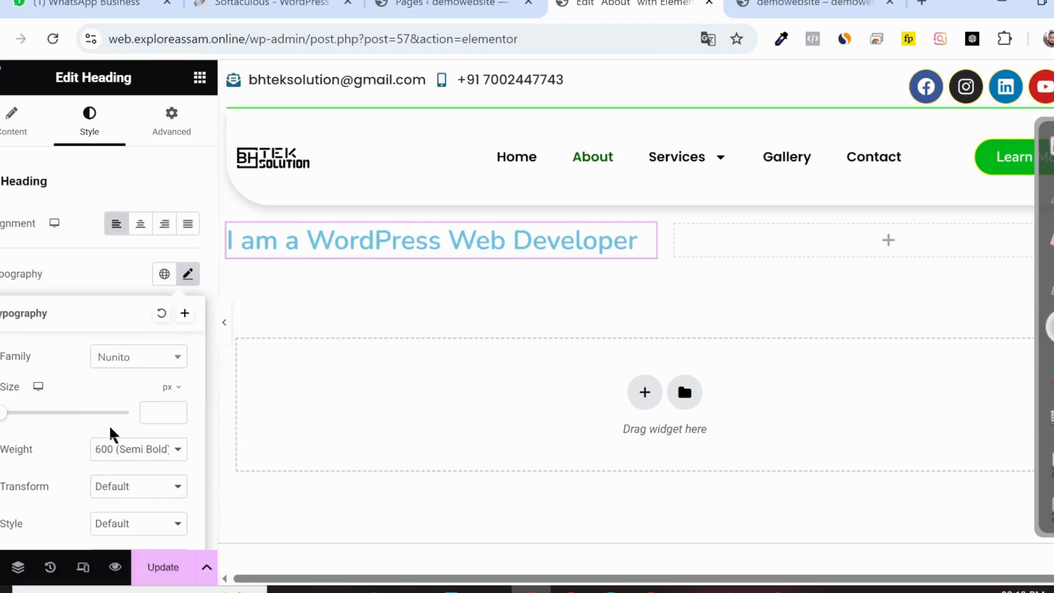
# Step: Set the heading's font size to 18 px and close its typography settings
pyautogui.click(148, 418)
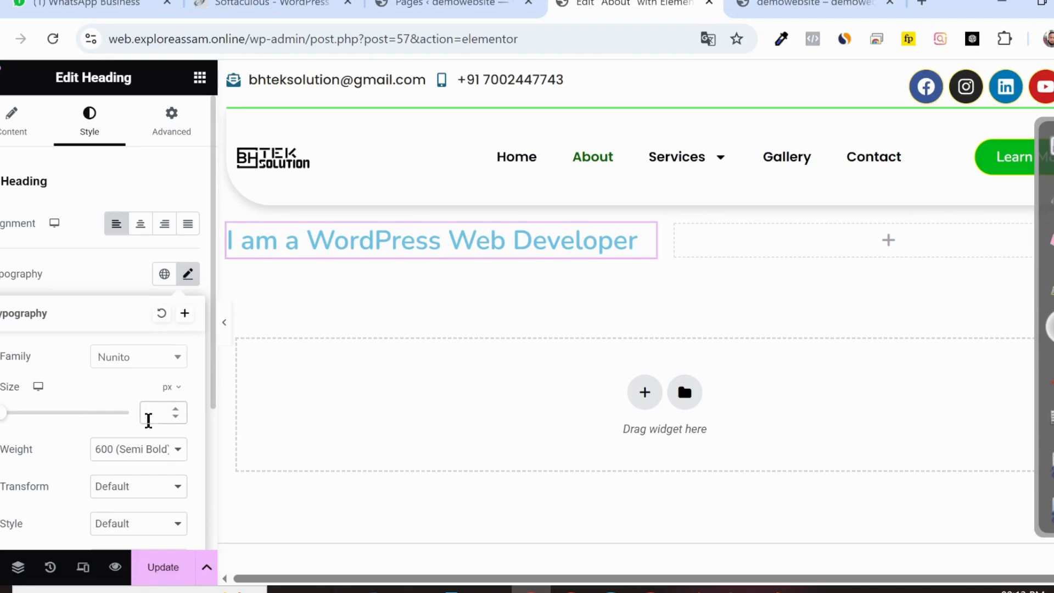
pyautogui.write('18')
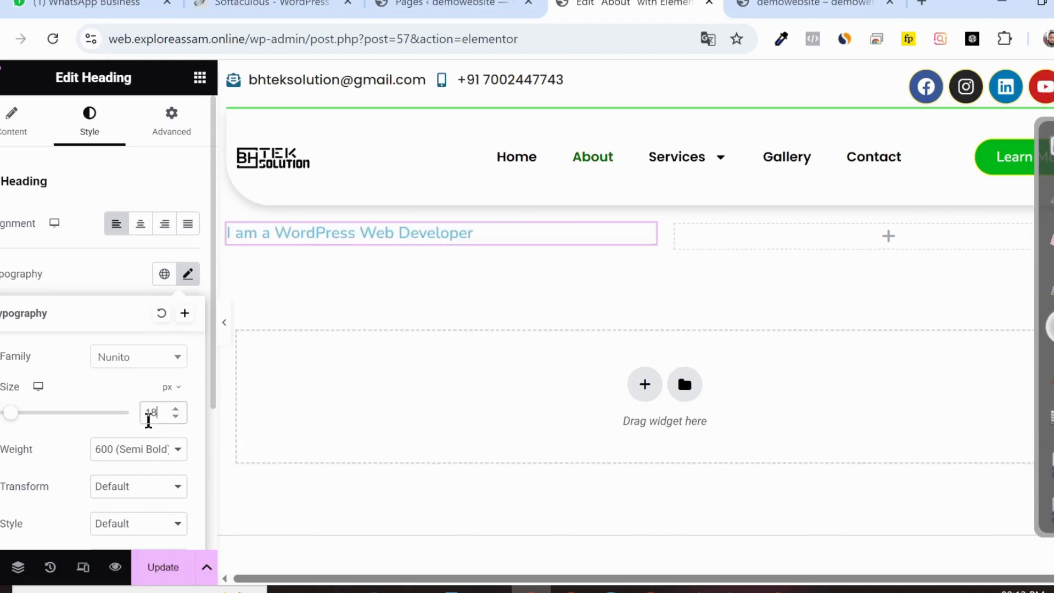
pyautogui.scroll(-2, 148, 423)
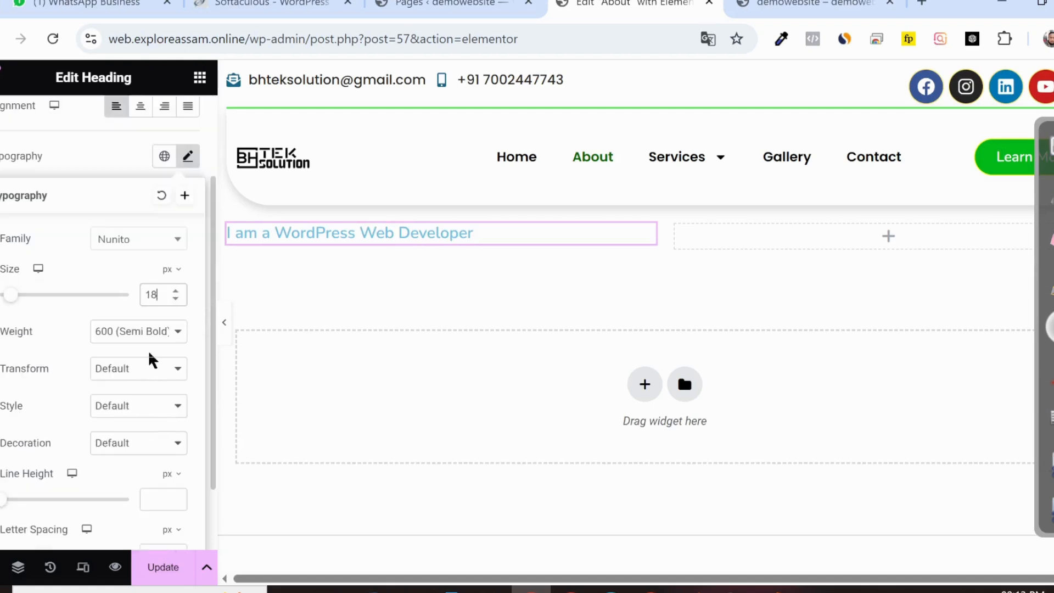
pyautogui.scroll(-2, 149, 360)
pyautogui.scroll(3, 151, 357)
pyautogui.click(188, 275)
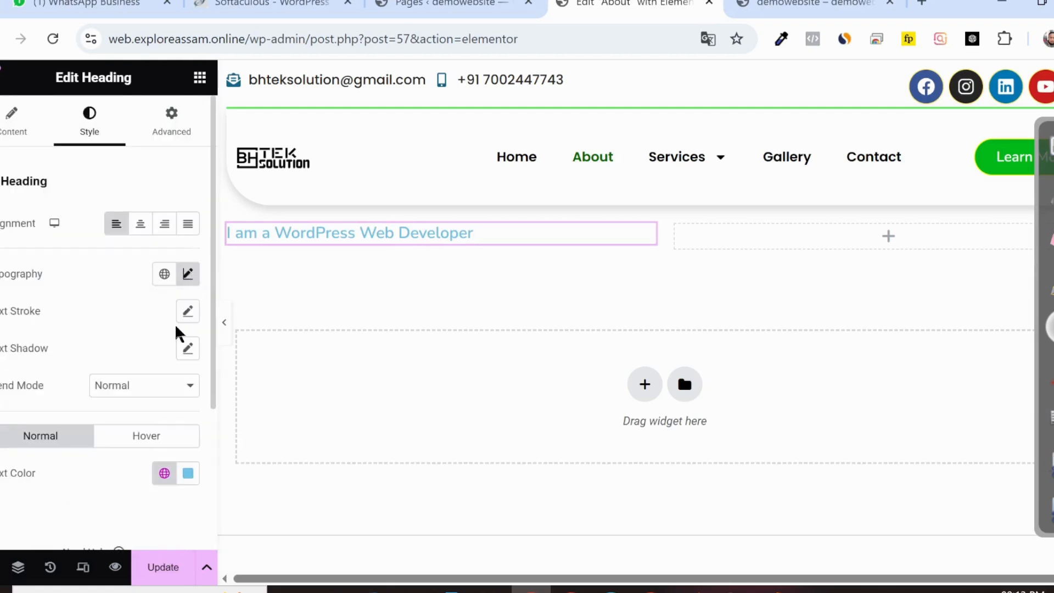
# Step: Inspect the tagline "We are WordPress Agency" on the live homepage and copy its color code FD346E
pyautogui.scroll(-1, 176, 329)
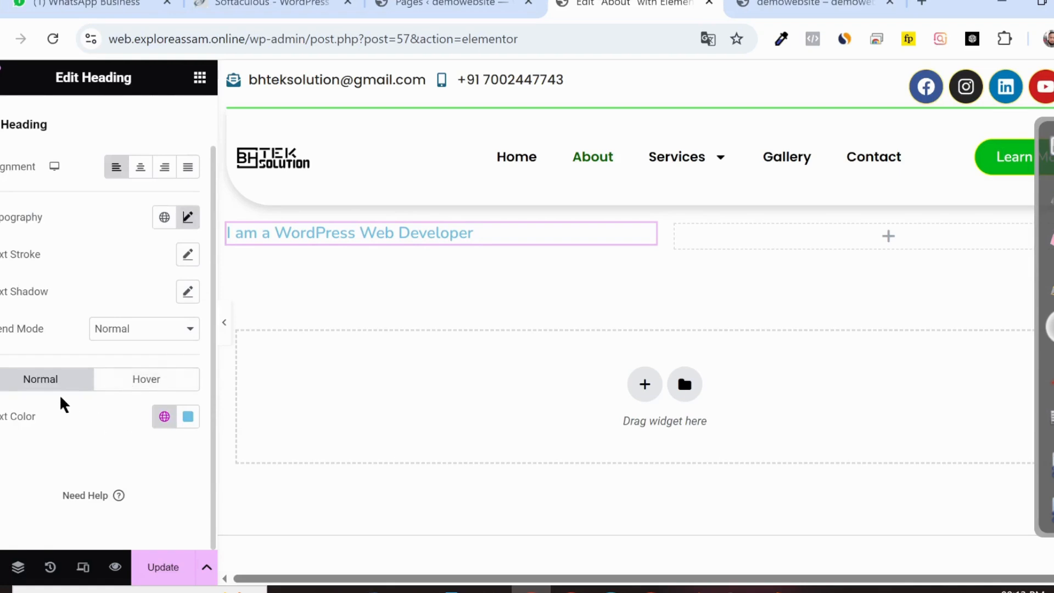
pyautogui.click(187, 417)
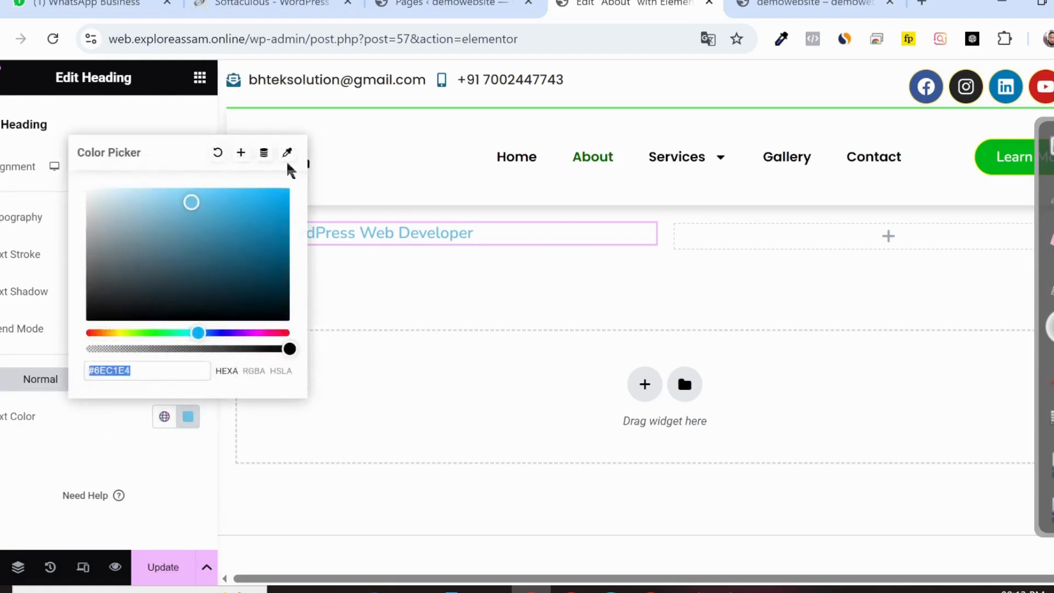
pyautogui.hotkey('ctrl', 'Tab')
pyautogui.click(254, 266)
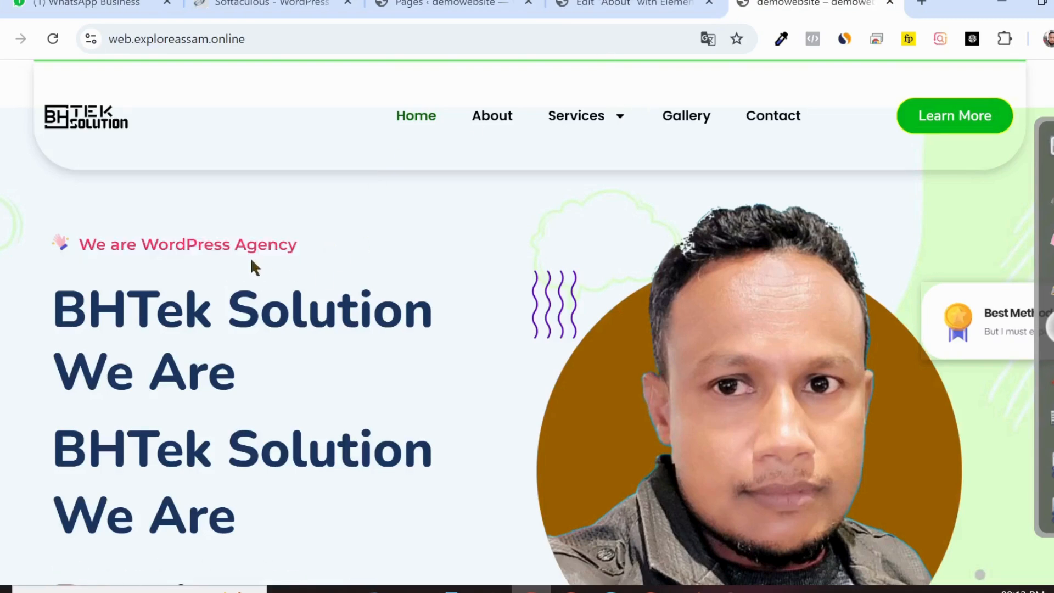
pyautogui.rightClick(188, 243)
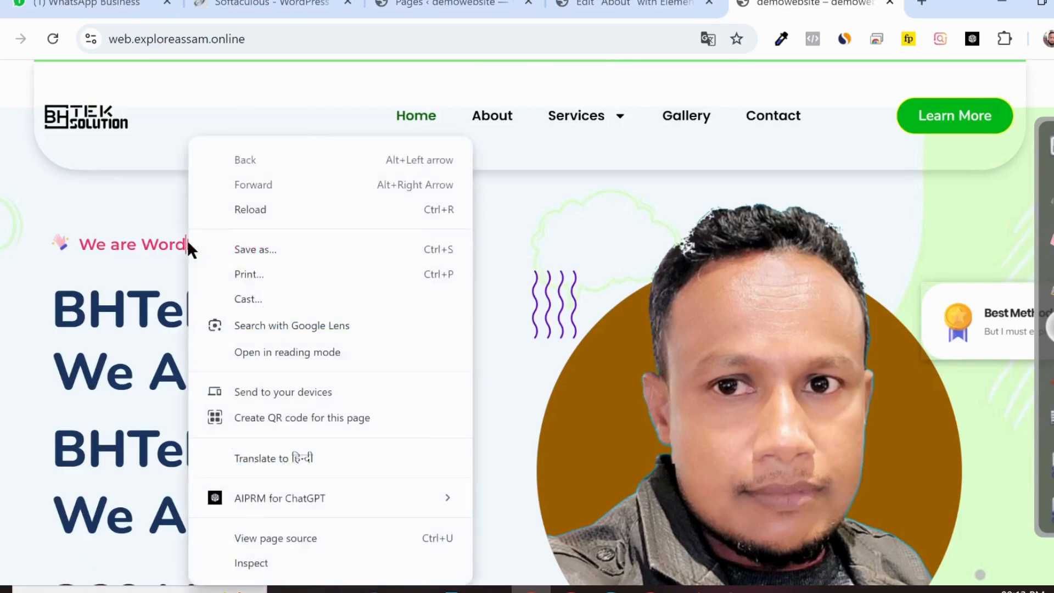
pyautogui.click(241, 565)
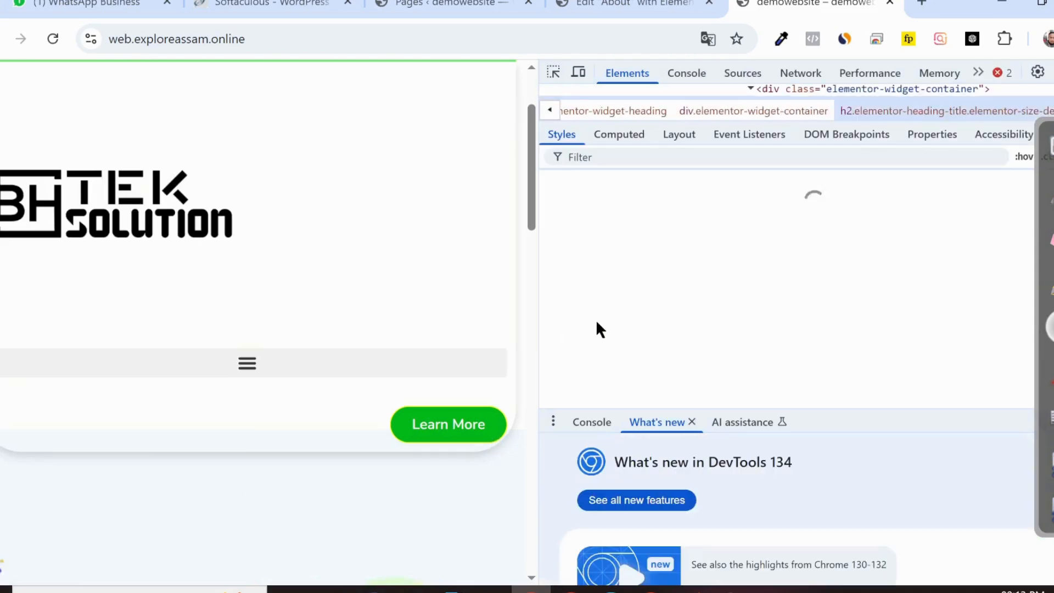
pyautogui.click(620, 275)
pyautogui.moveTo(619, 274); pyautogui.dragTo(639, 274)
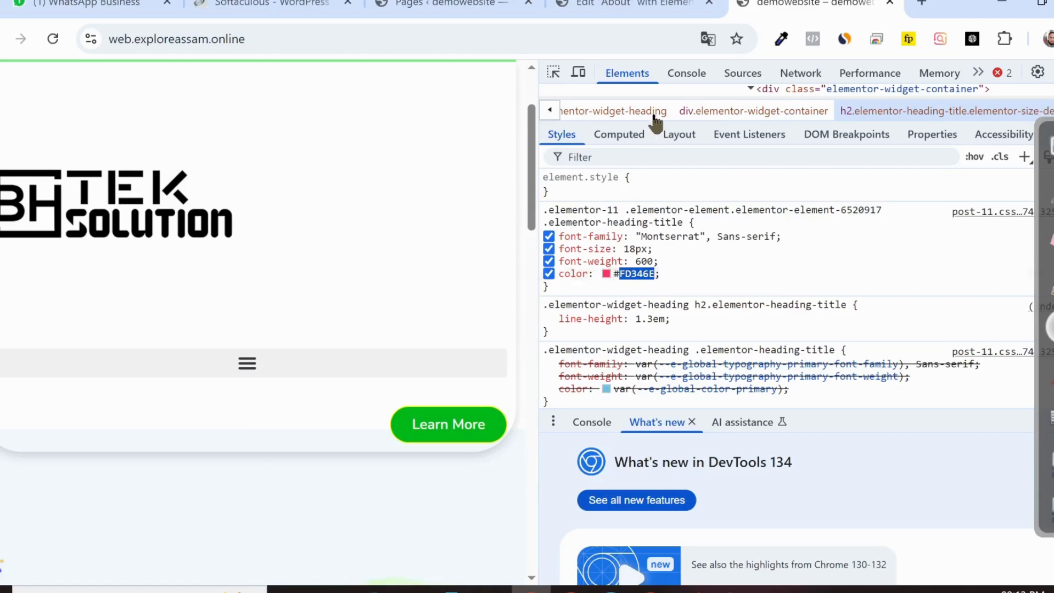
# Step: Set the text color of the About page's heading to the copied code FD346E
pyautogui.click(631, 5)
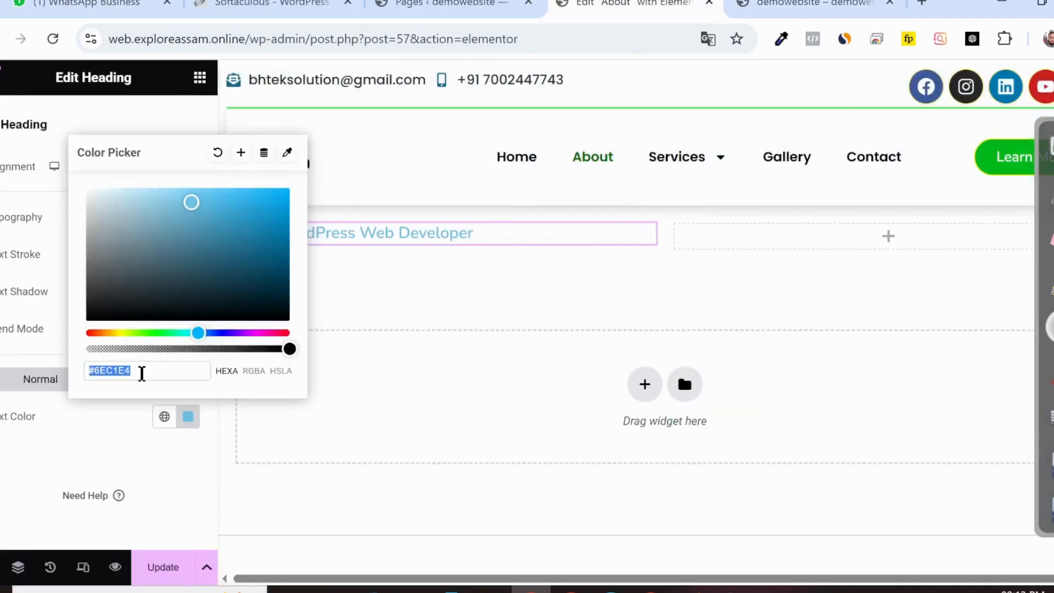
pyautogui.write('FD346E')
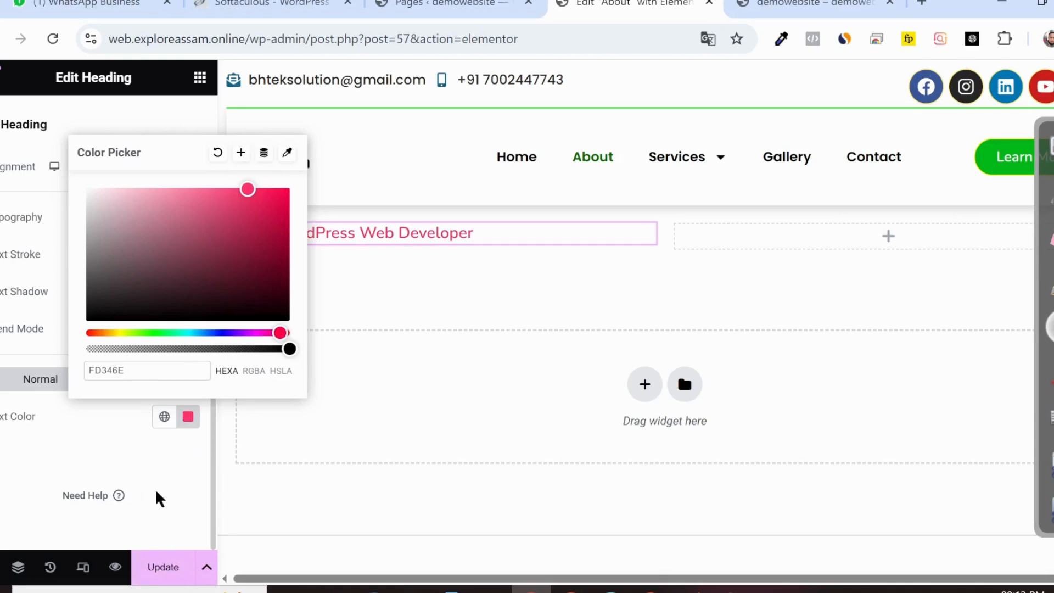
pyautogui.click(168, 508)
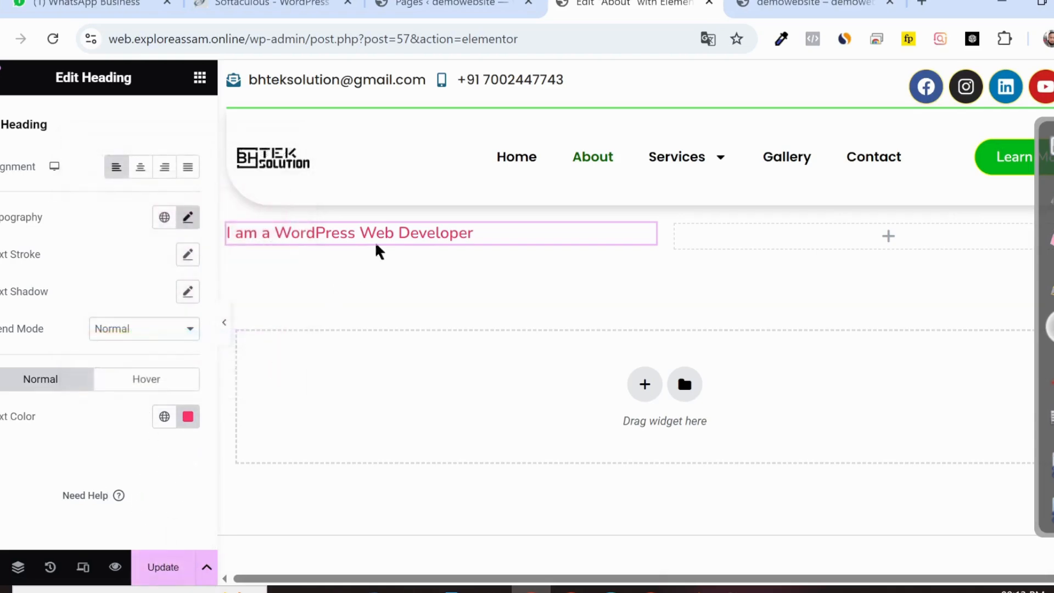
pyautogui.click(187, 416)
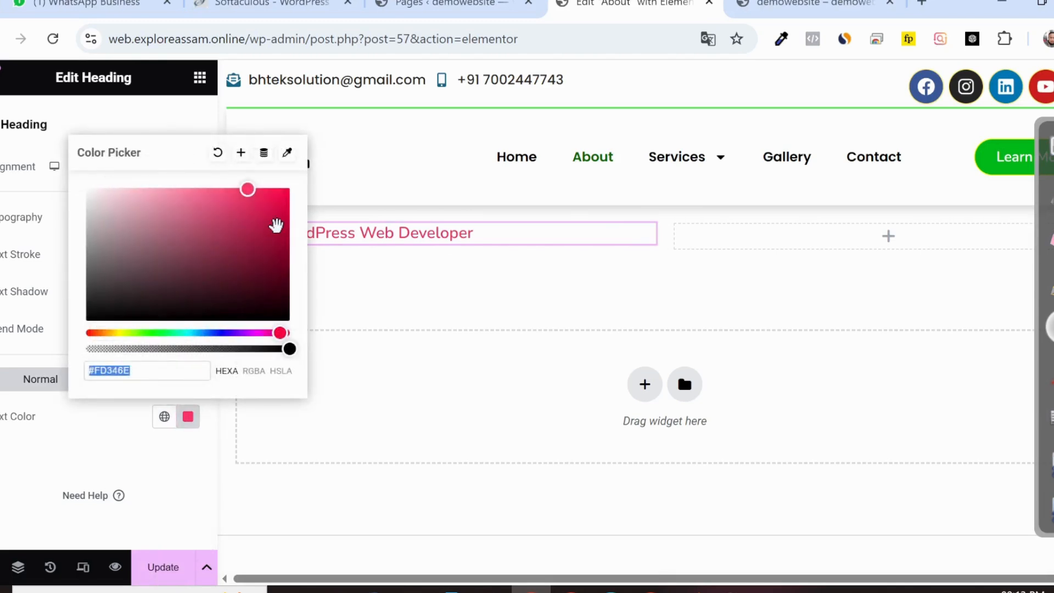
pyautogui.click(113, 452)
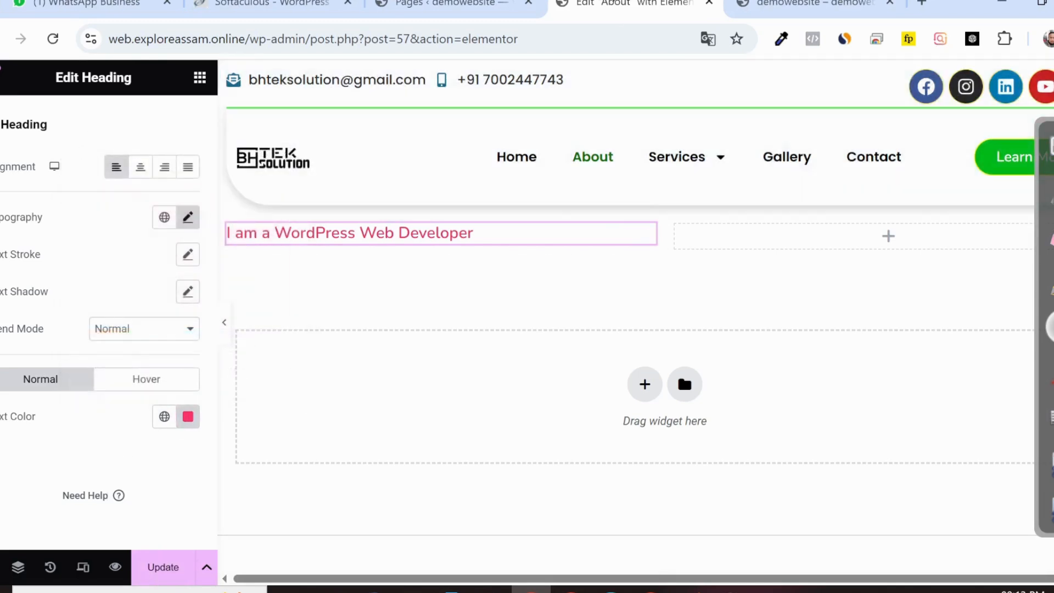
# Step: Close the homepage's element inspector and compare its hero tagline and waving icon with the About page's heading
pyautogui.hotkey('ctrl', 'Tab')
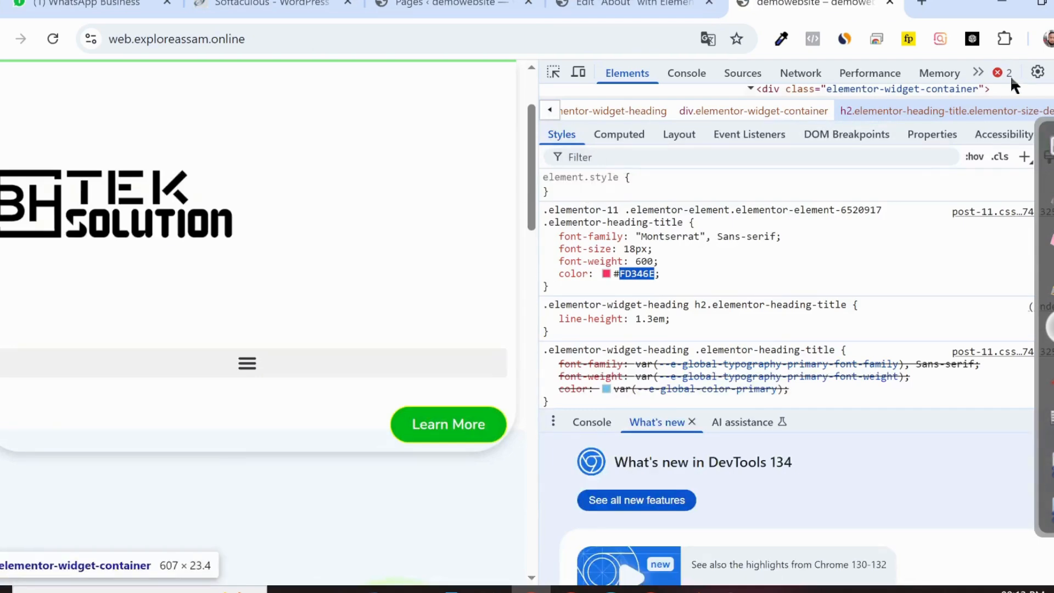
pyautogui.press('F12')
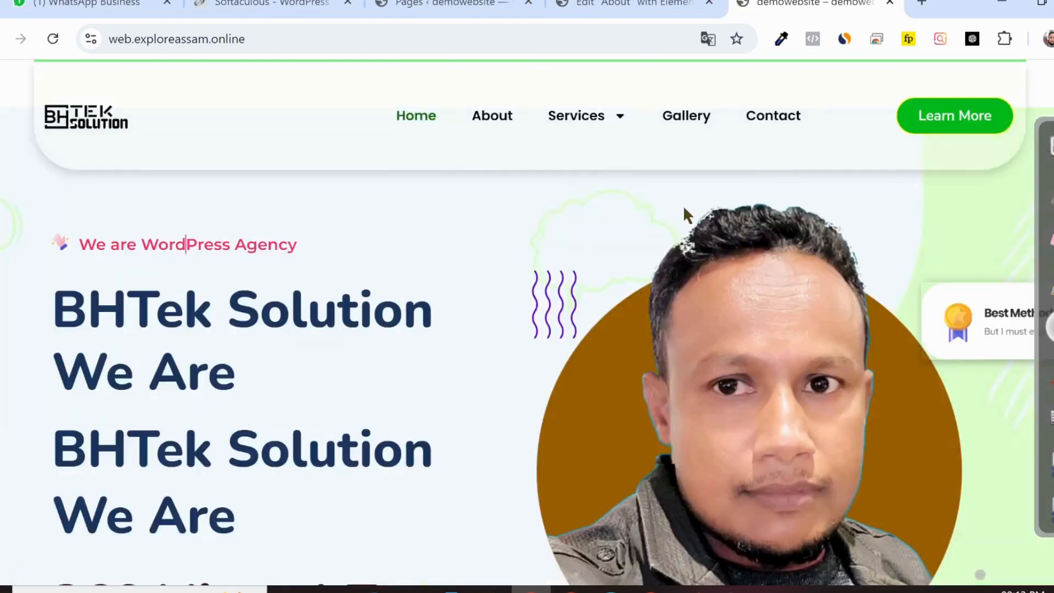
pyautogui.rightClick(186, 246)
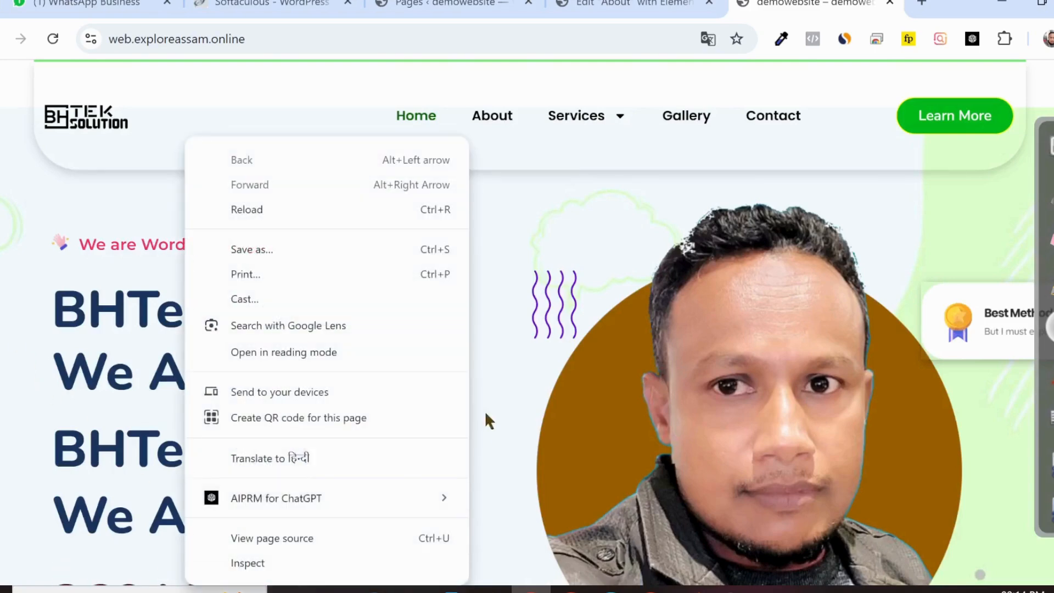
pyautogui.click(30, 289)
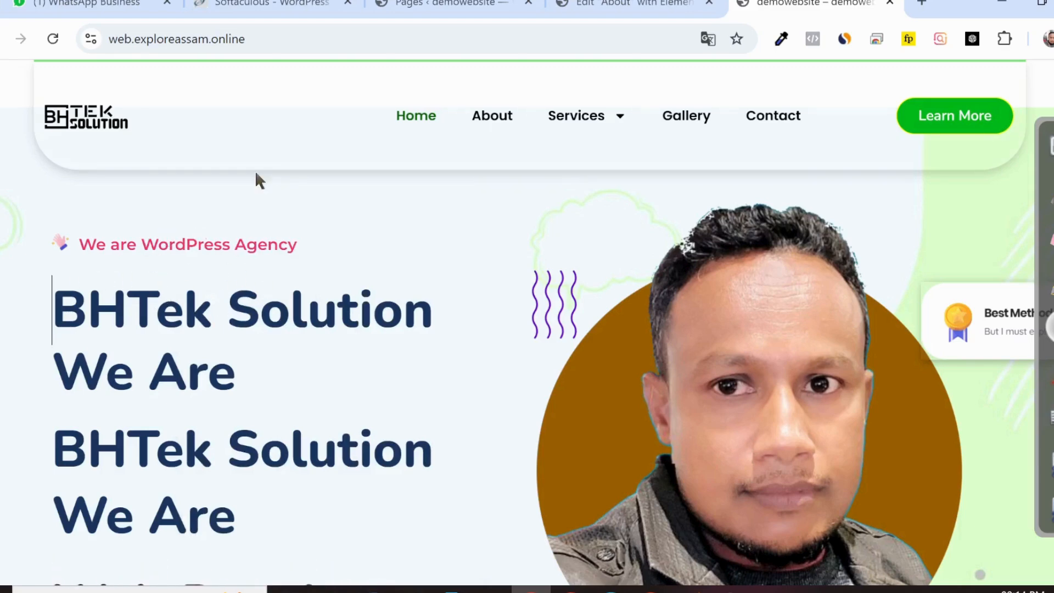
pyautogui.click(571, 4)
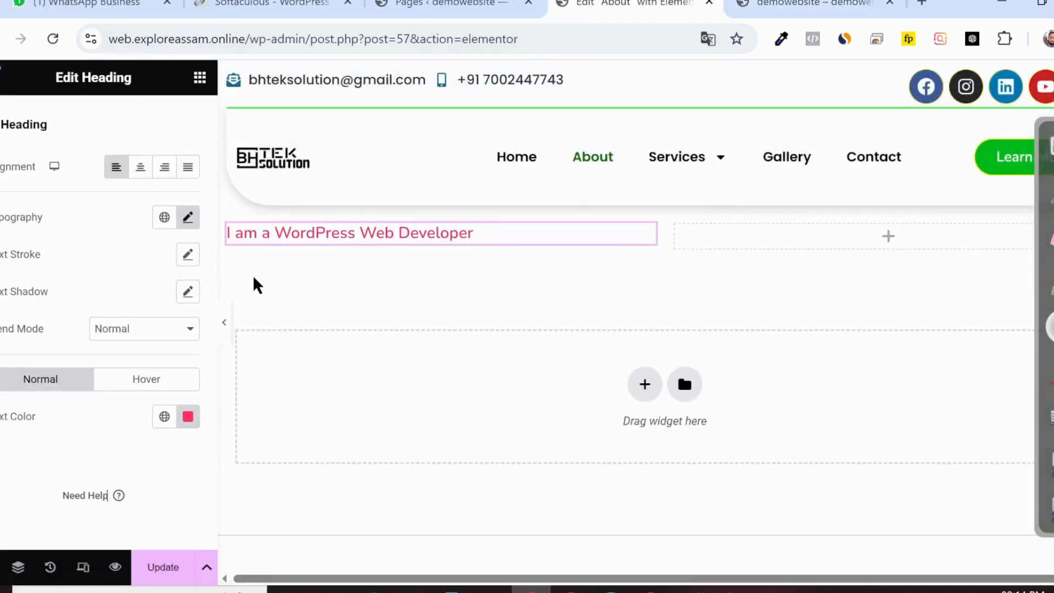
pyautogui.click(779, 5)
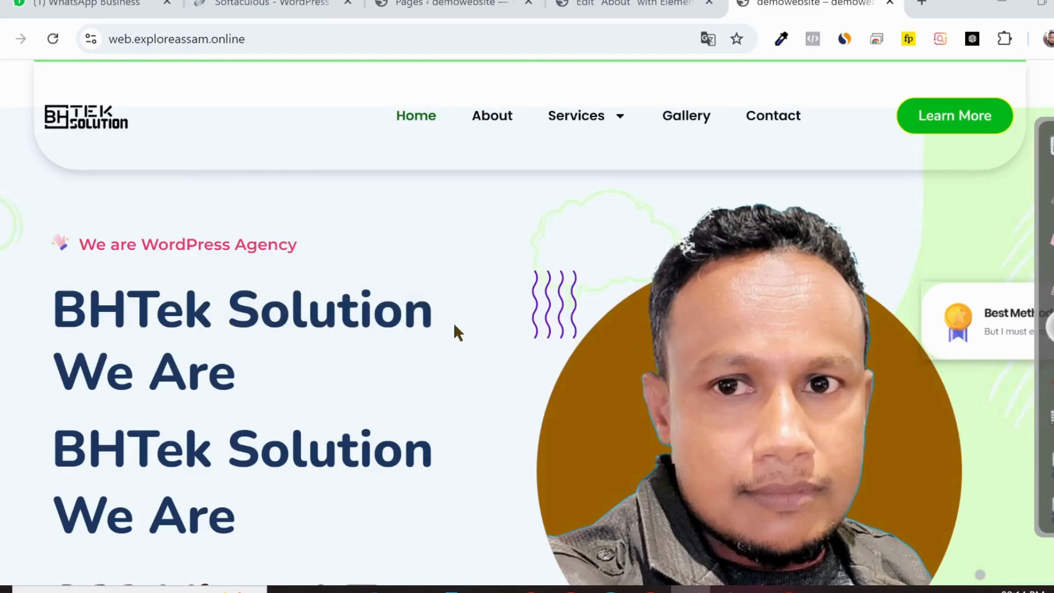
pyautogui.scroll(2, 453, 322)
pyautogui.scroll(-2, 453, 322)
pyautogui.click(577, 8)
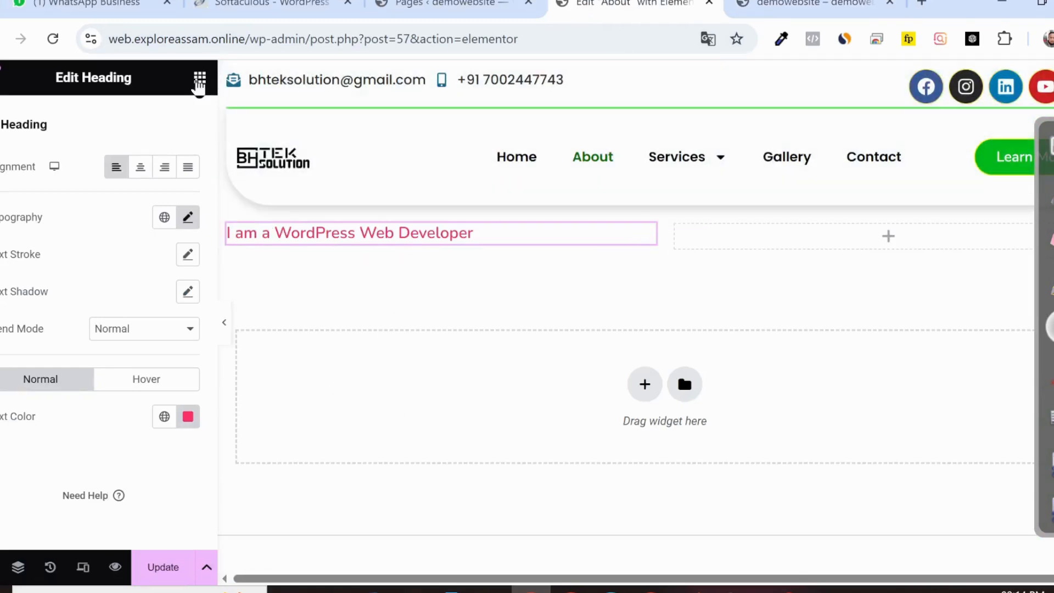
# Step: Add an Image widget below the heading in the first column and choose waving.png from the media library
pyautogui.click(198, 83)
pyautogui.moveTo(41, 370); pyautogui.dragTo(413, 240)
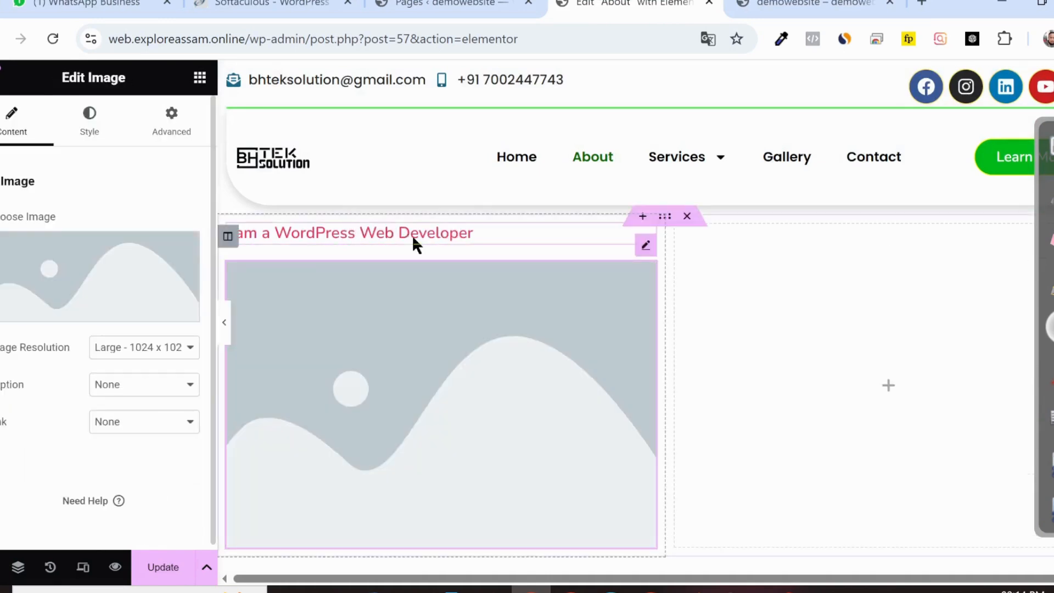
pyautogui.click(107, 354)
pyautogui.click(73, 316)
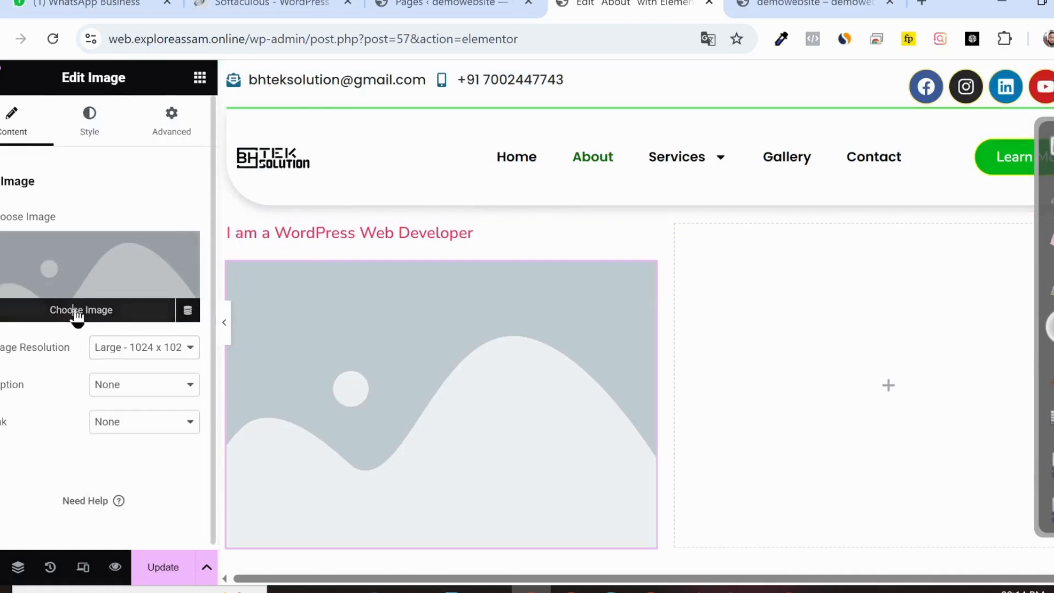
pyautogui.click(73, 314)
pyautogui.scroll(-2, 458, 374)
pyautogui.scroll(-5, 458, 373)
pyautogui.click(235, 396)
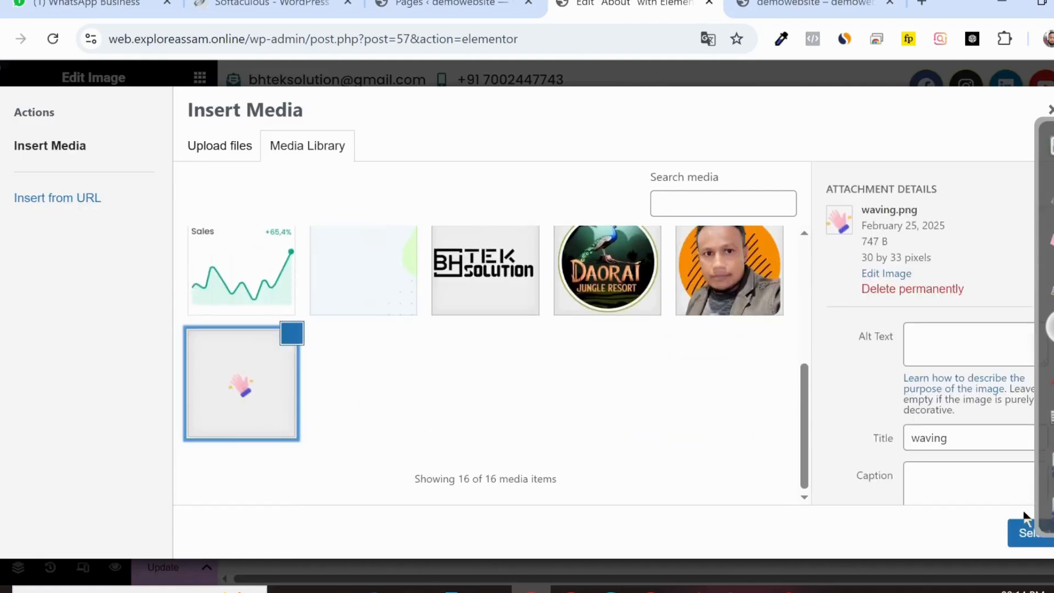
pyautogui.click(1025, 532)
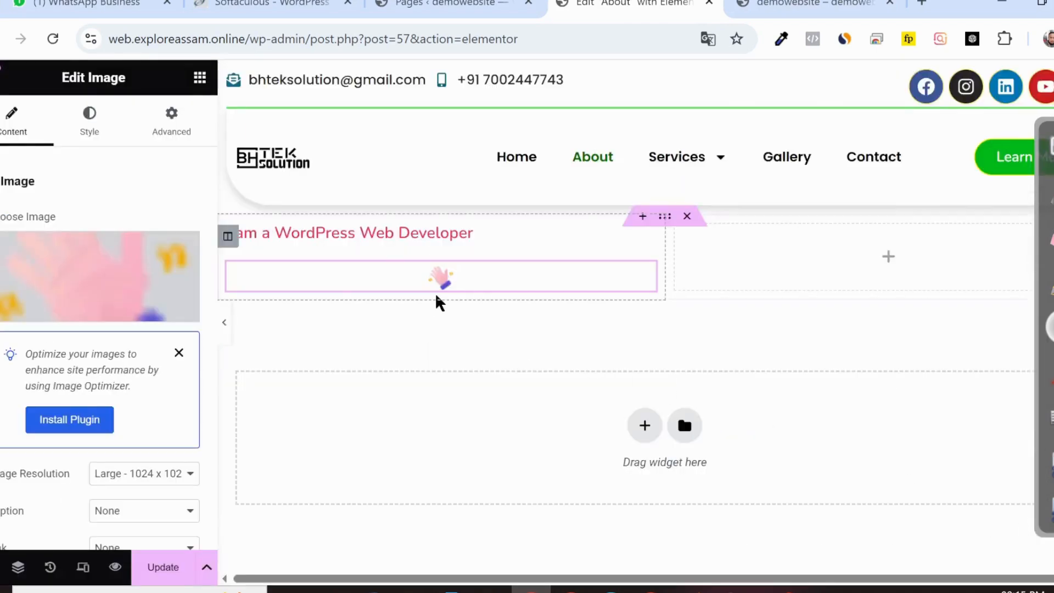
# Step: Check how the waving icon and tagline are laid out beside each other on the live homepage
pyautogui.click(796, 6)
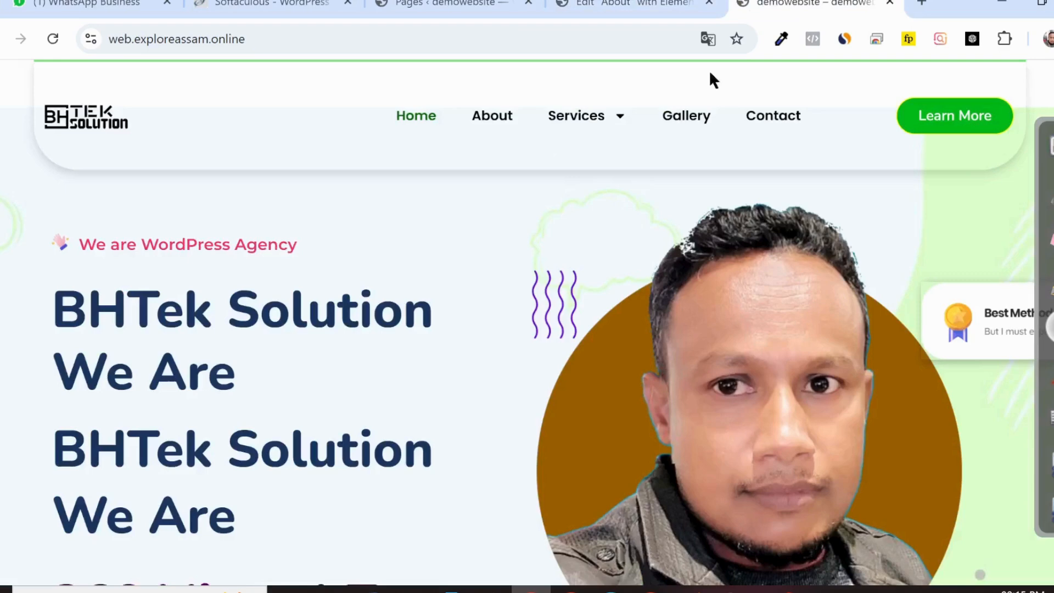
pyautogui.moveTo(82, 245); pyautogui.dragTo(294, 249)
pyautogui.click(639, 5)
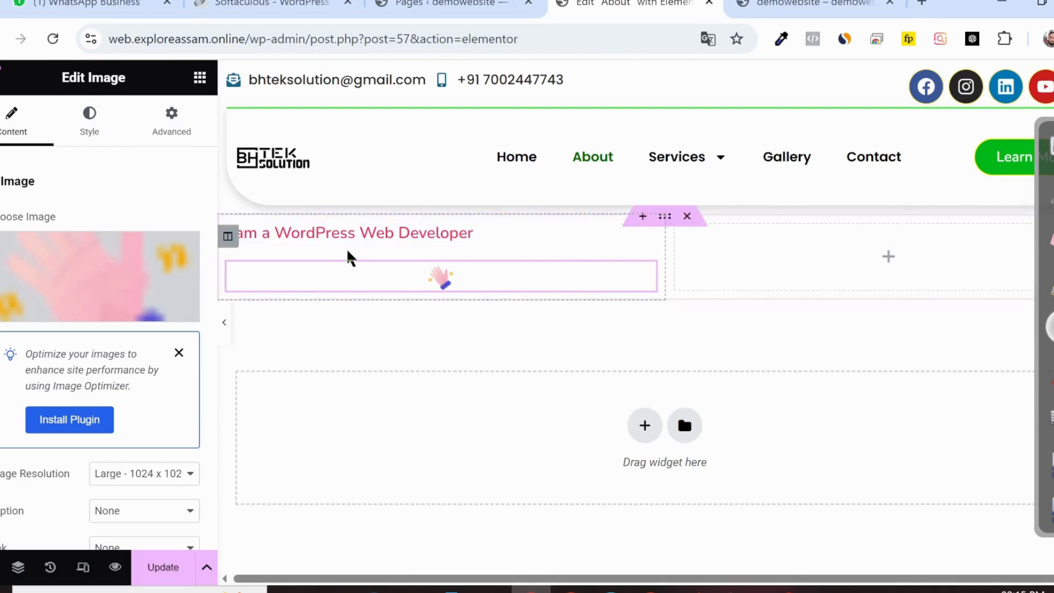
pyautogui.click(200, 78)
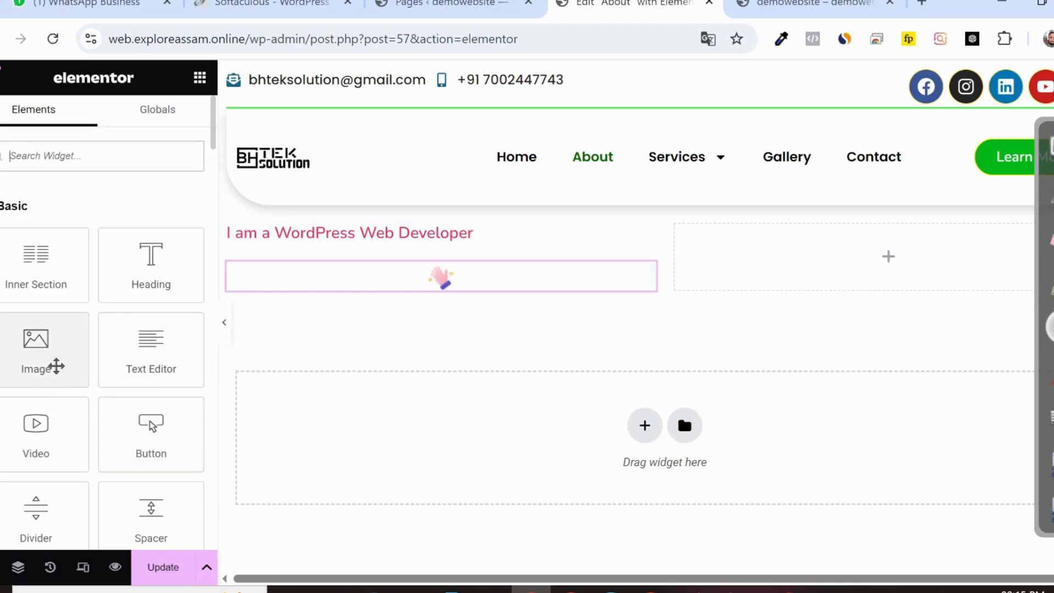
pyautogui.moveTo(172, 273); pyautogui.dragTo(431, 281)
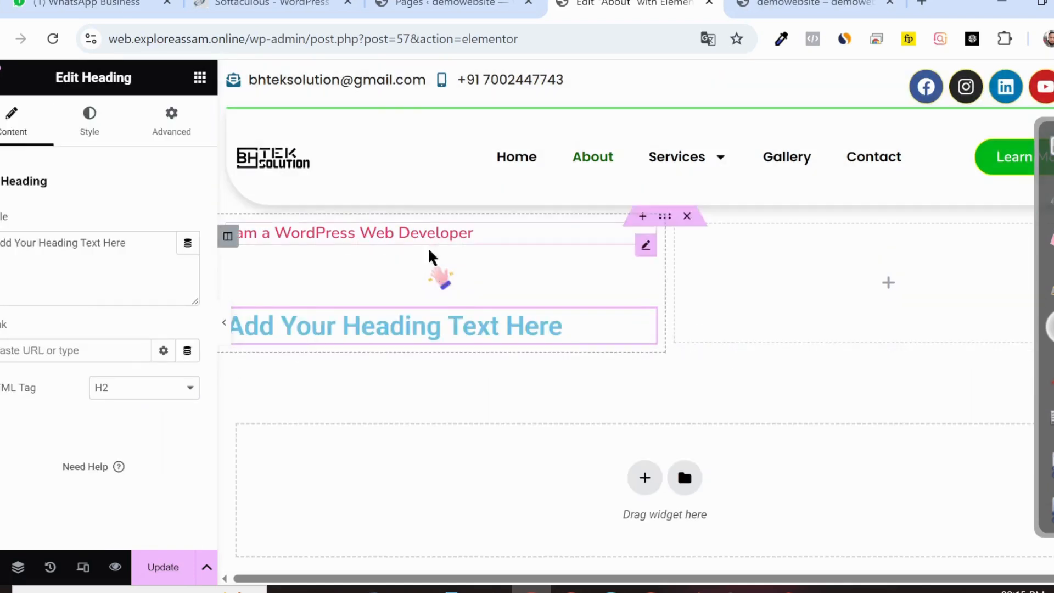
pyautogui.rightClick(649, 338)
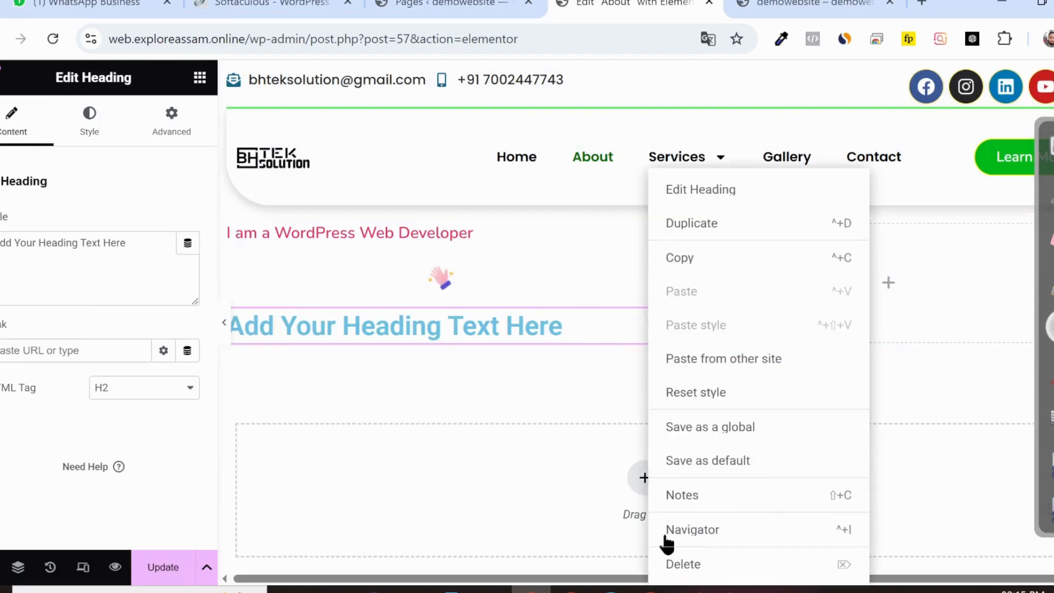
pyautogui.click(671, 573)
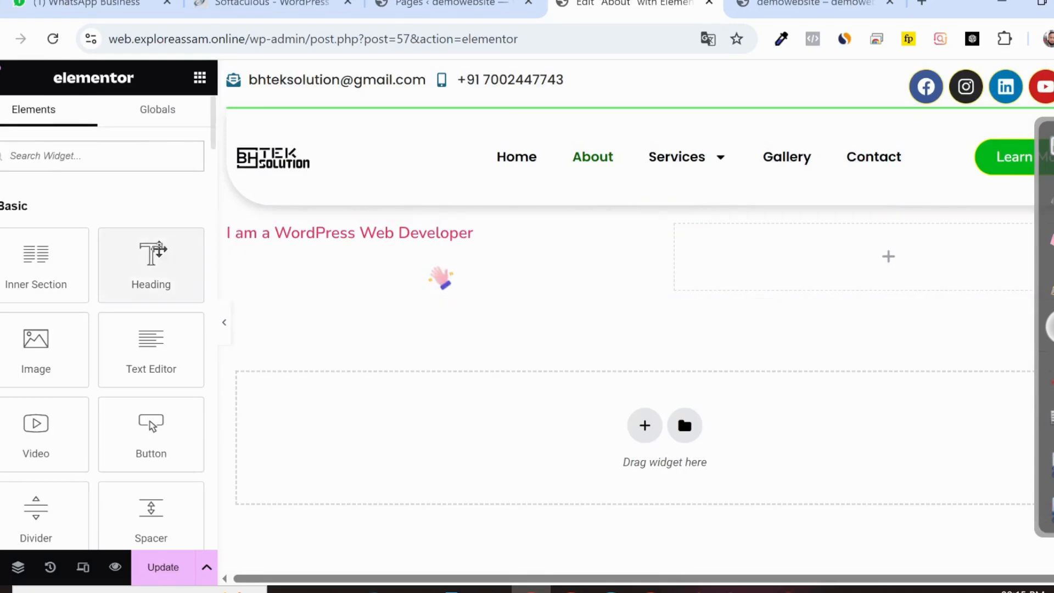
pyautogui.click(228, 239)
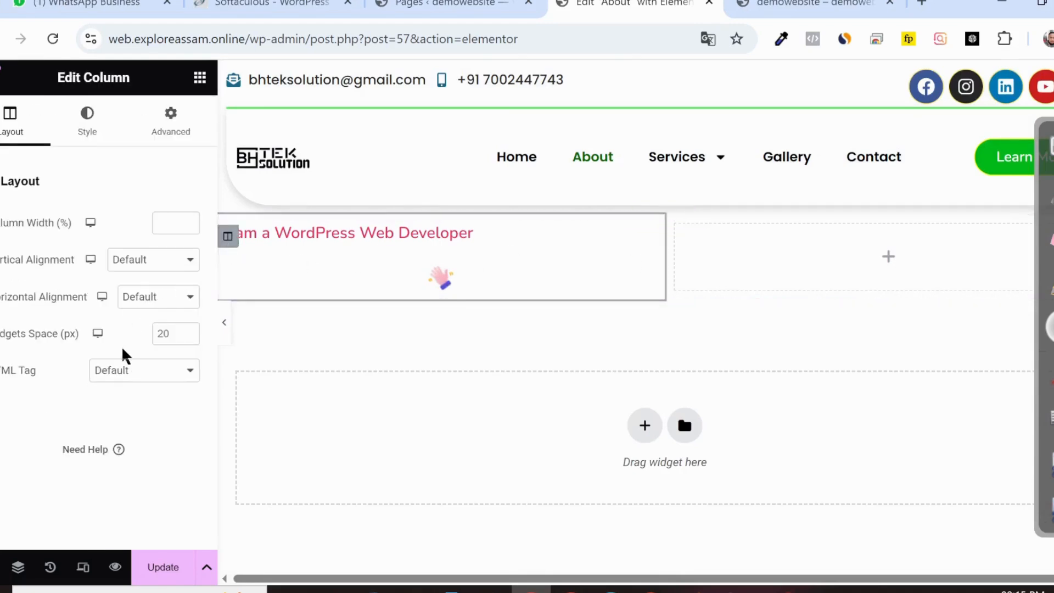
pyautogui.click(100, 144)
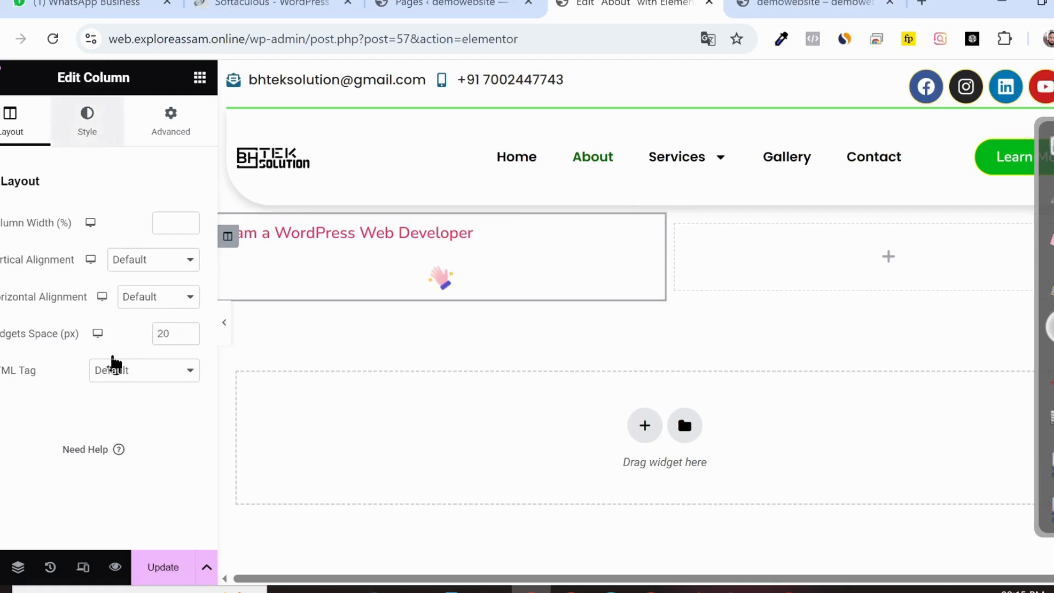
pyautogui.click(170, 121)
pyautogui.scroll(-2, 108, 336)
pyautogui.scroll(2, 108, 337)
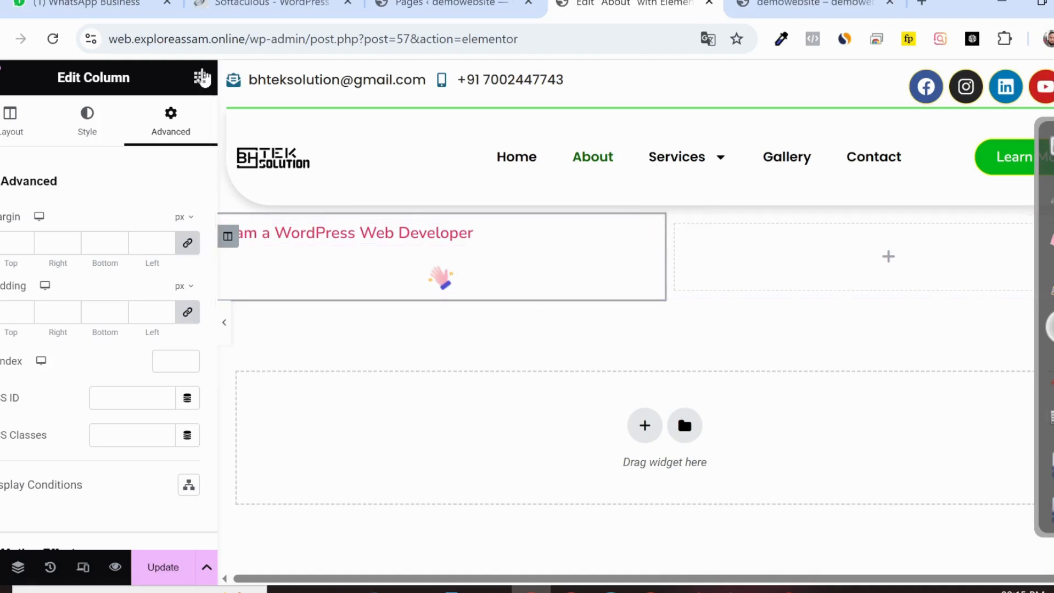
# Step: Add an Inner Section above the tagline in the first column, placing the waving-hand image in its first column and the heading in its second
pyautogui.click(200, 77)
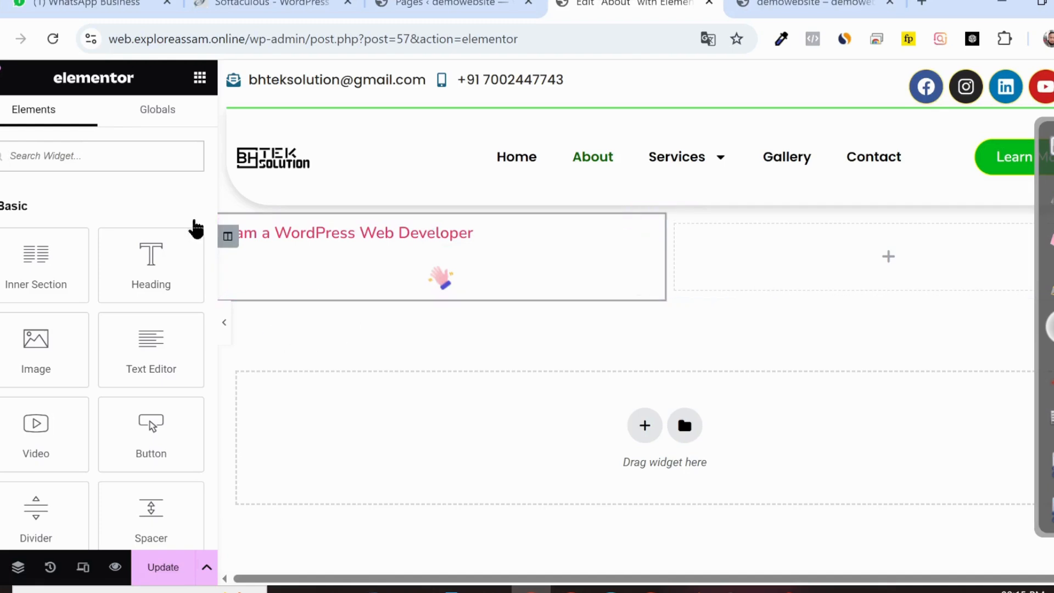
pyautogui.moveTo(36, 252); pyautogui.dragTo(450, 224)
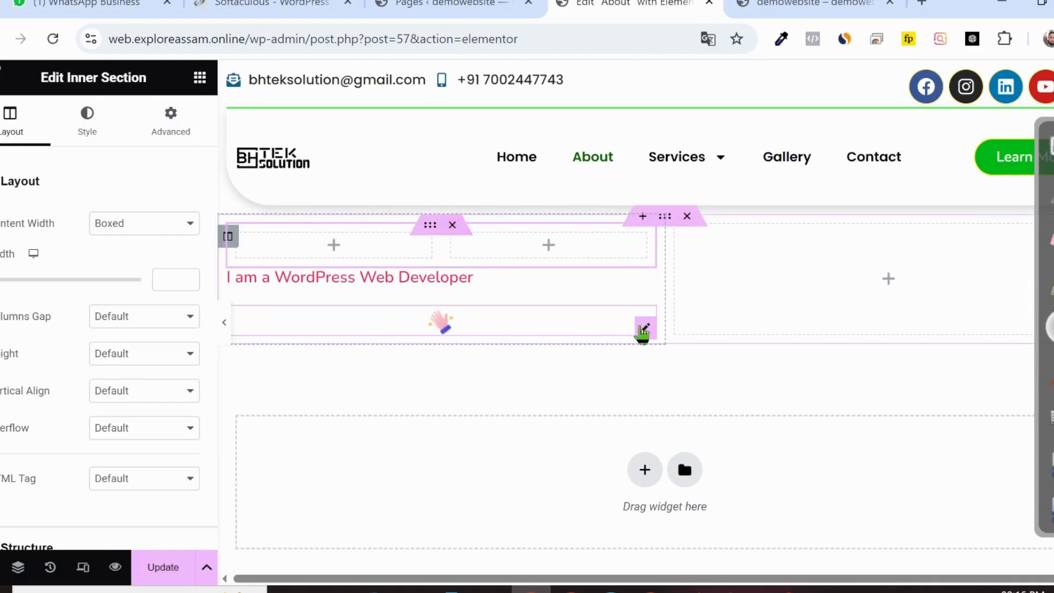
pyautogui.moveTo(645, 332); pyautogui.dragTo(319, 245)
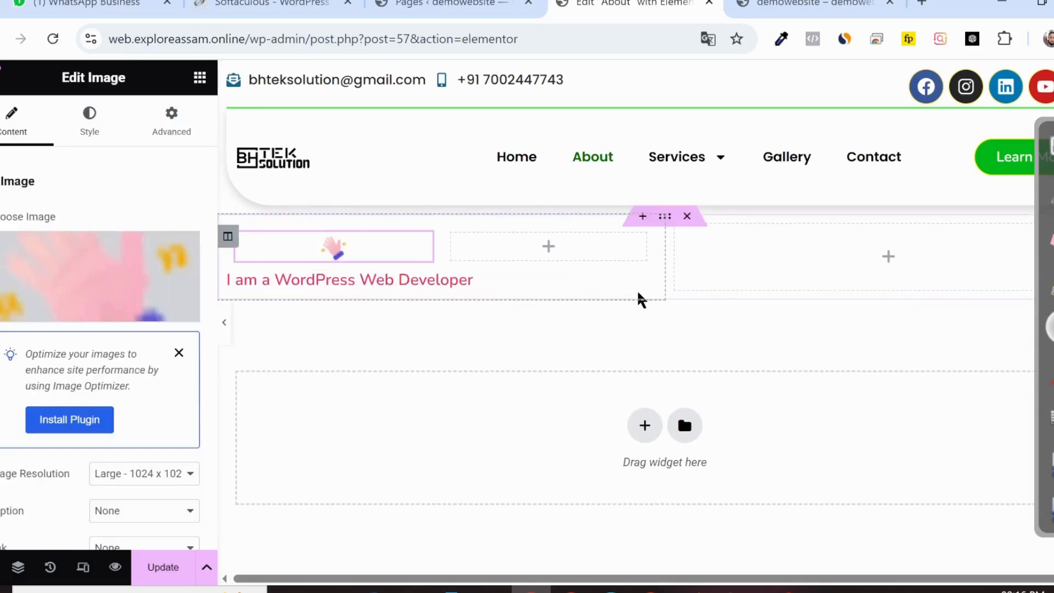
pyautogui.moveTo(645, 293); pyautogui.dragTo(574, 248)
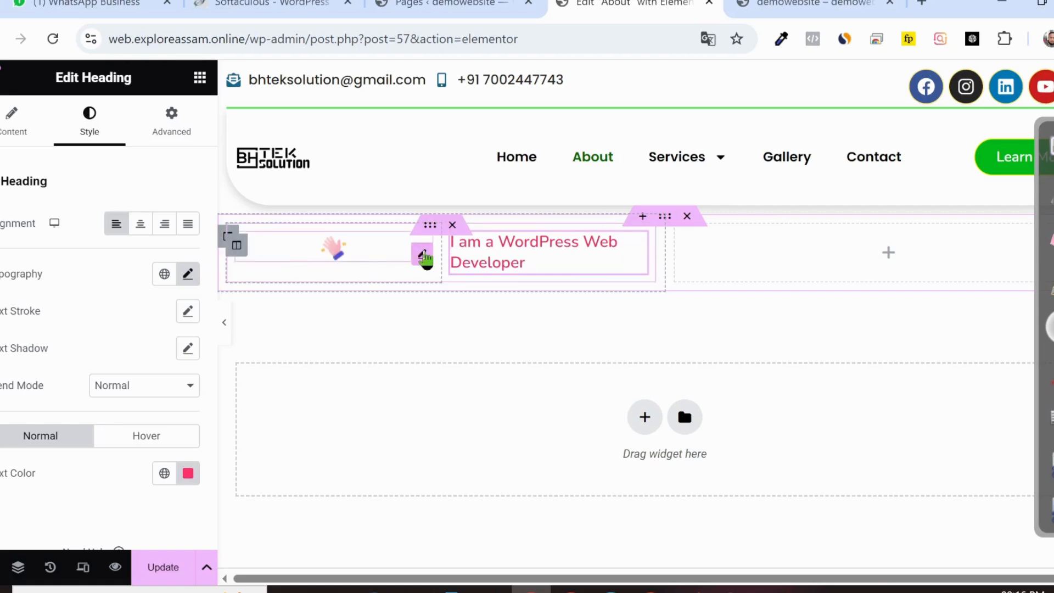
# Step: Set the waving-hand image's resolution to Full
pyautogui.click(423, 254)
pyautogui.click(136, 471)
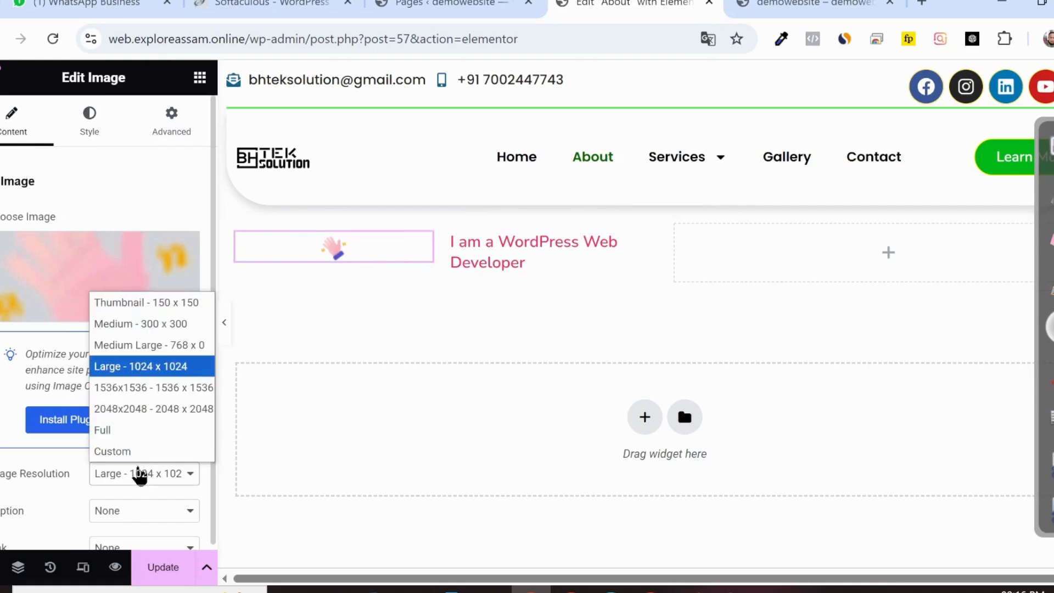
pyautogui.click(145, 428)
pyautogui.scroll(-3, 152, 420)
pyautogui.scroll(3, 153, 420)
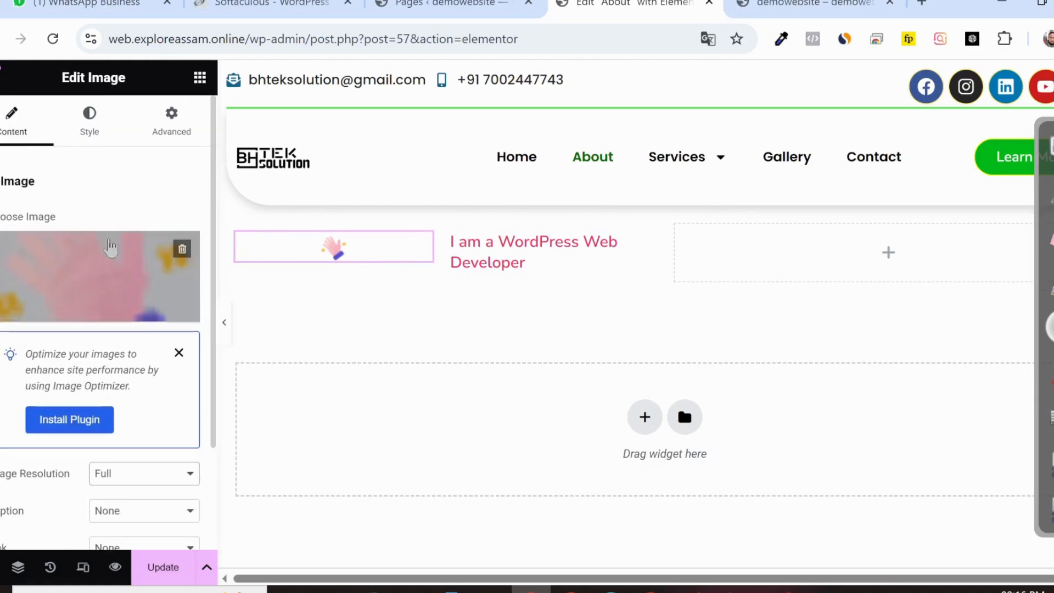
# Step: Set the icon's inner column to 10% width with Top vertical alignment, and check the row against the homepage and in preview
pyautogui.click(240, 247)
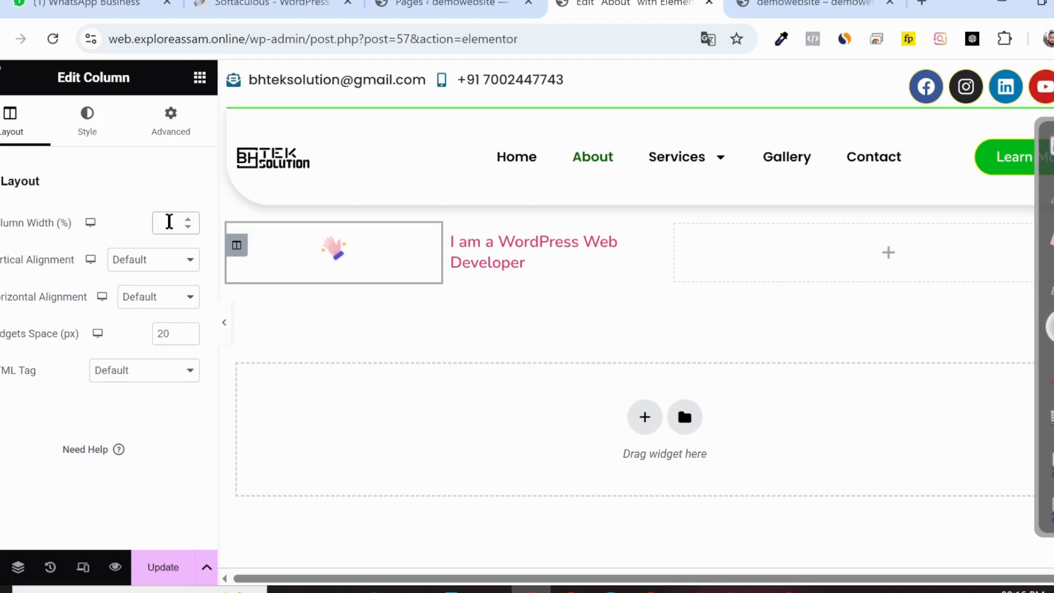
pyautogui.write('0')
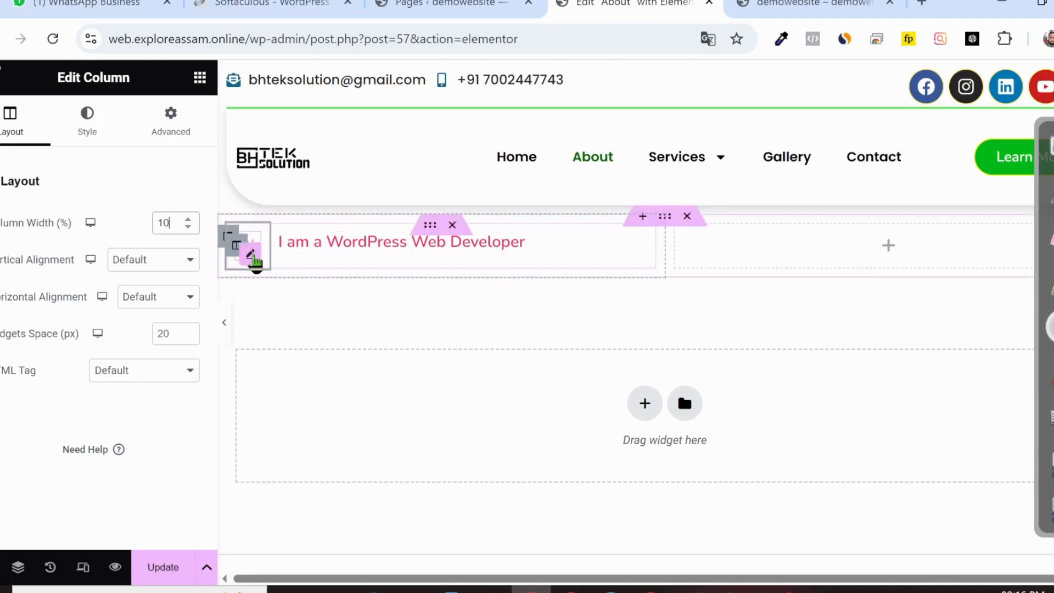
pyautogui.click(812, 4)
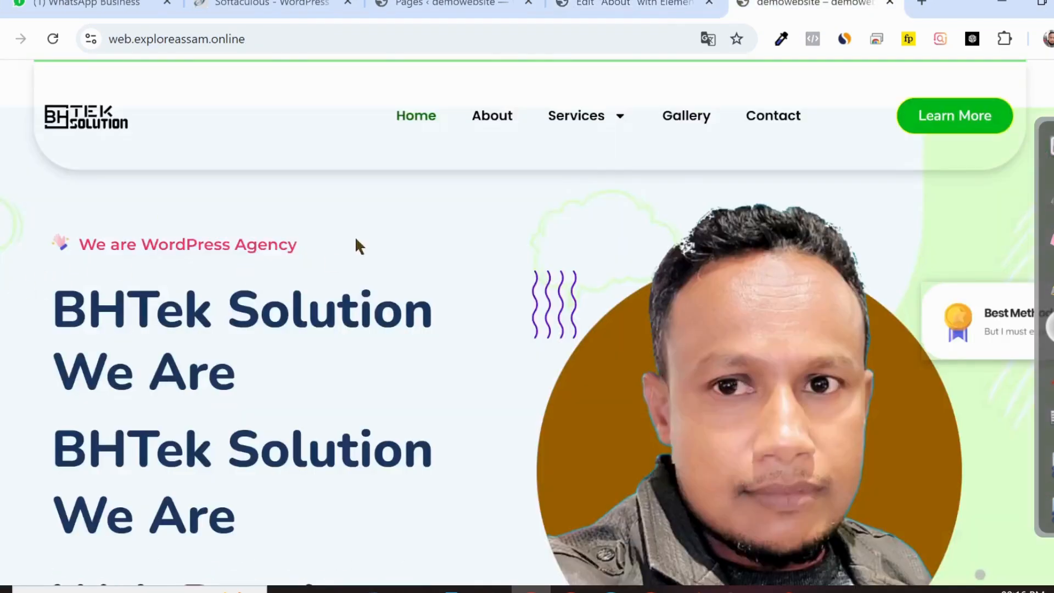
pyautogui.click(631, 5)
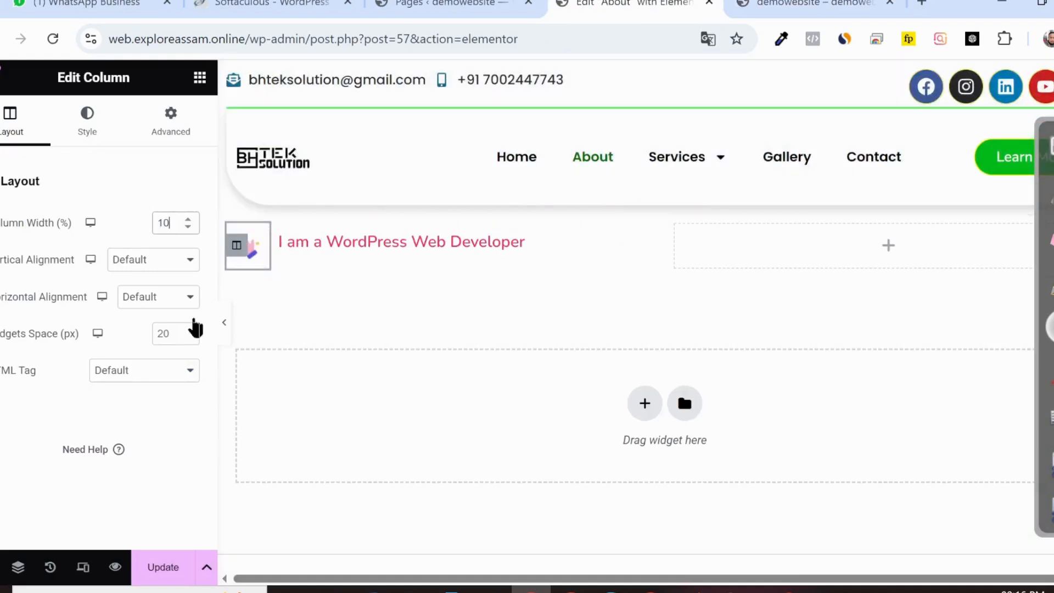
pyautogui.click(140, 259)
pyautogui.click(131, 282)
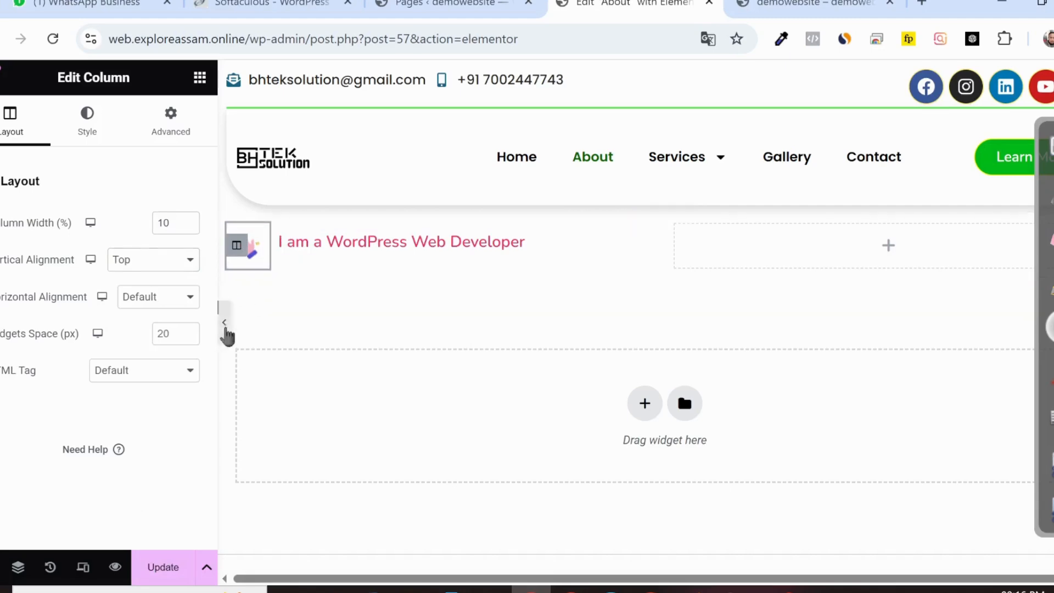
pyautogui.click(224, 329)
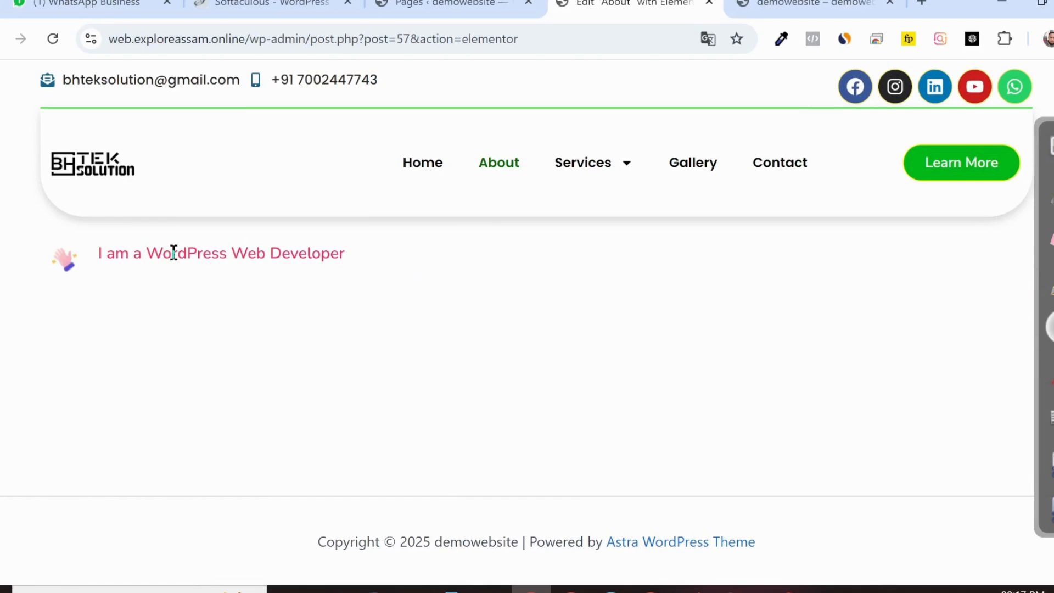
pyautogui.click(1, 322)
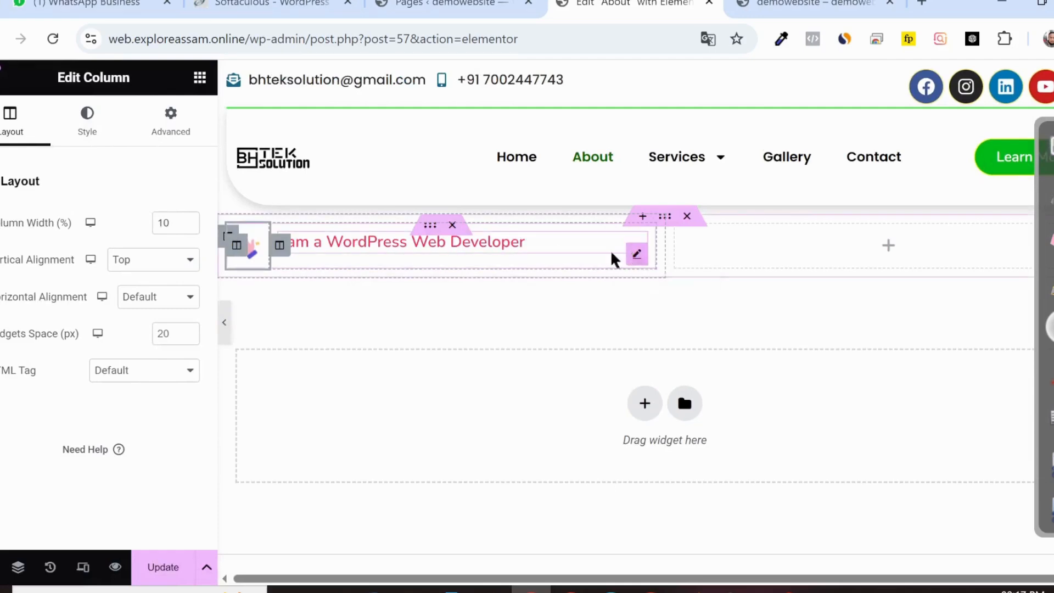
# Step: Unlink the waving-hand image's margins, set the top margin to -10 px, and compare the icon's alignment with the homepage
pyautogui.click(250, 262)
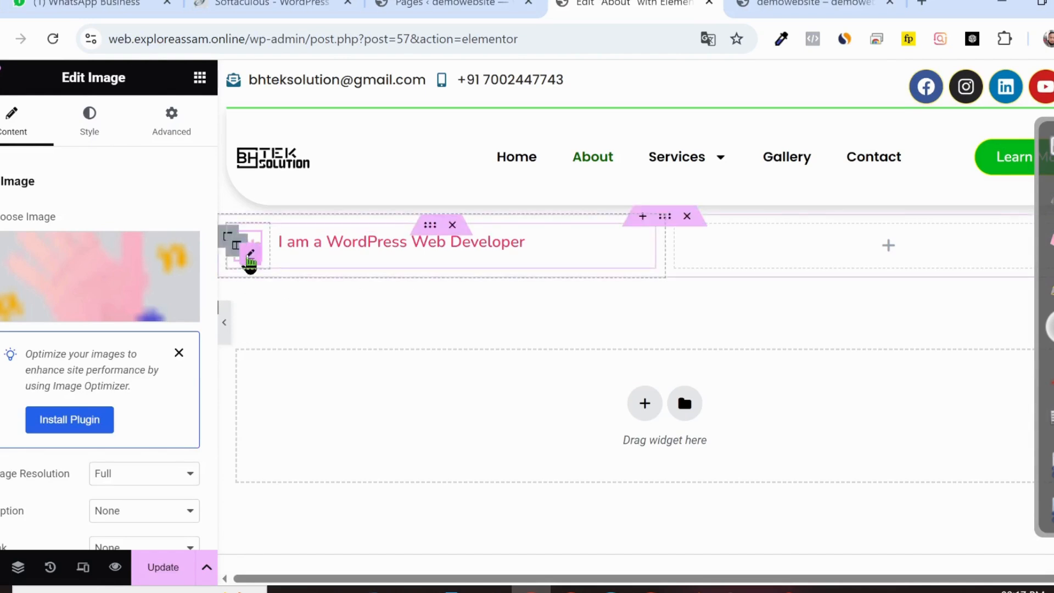
pyautogui.click(183, 134)
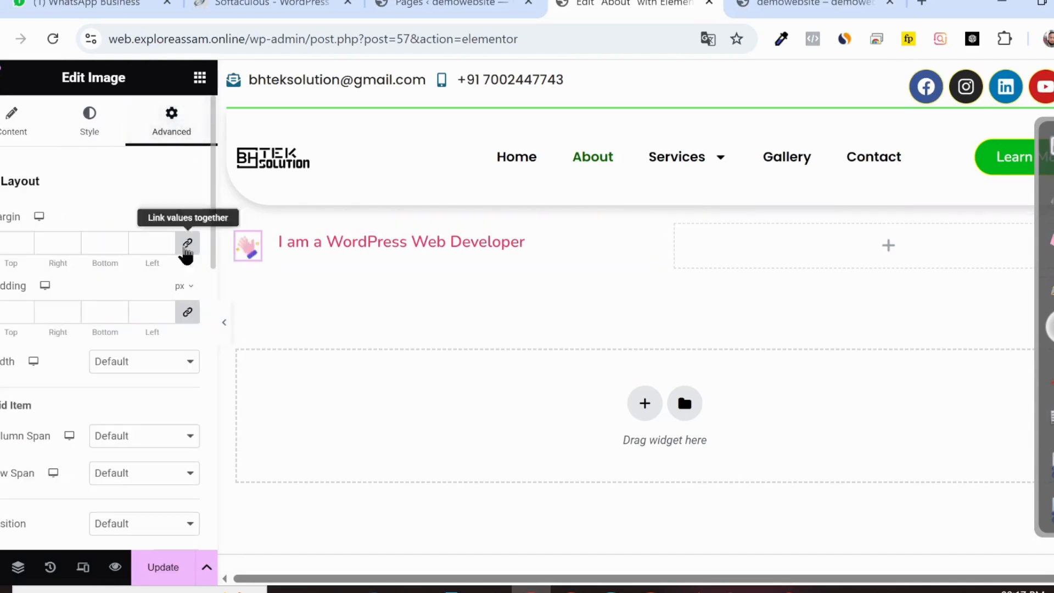
pyautogui.click(185, 249)
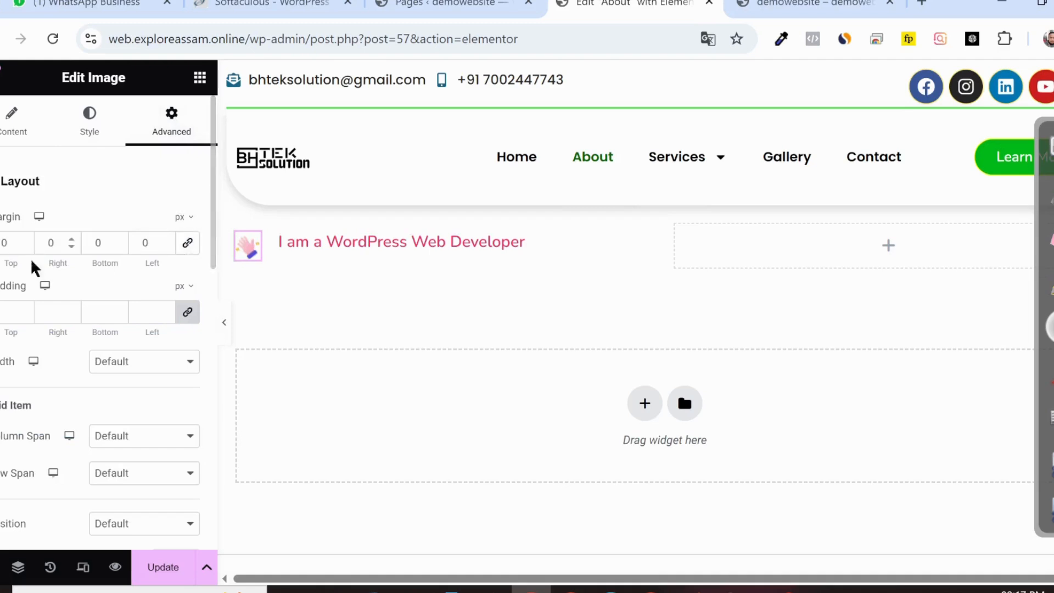
pyautogui.click(25, 248)
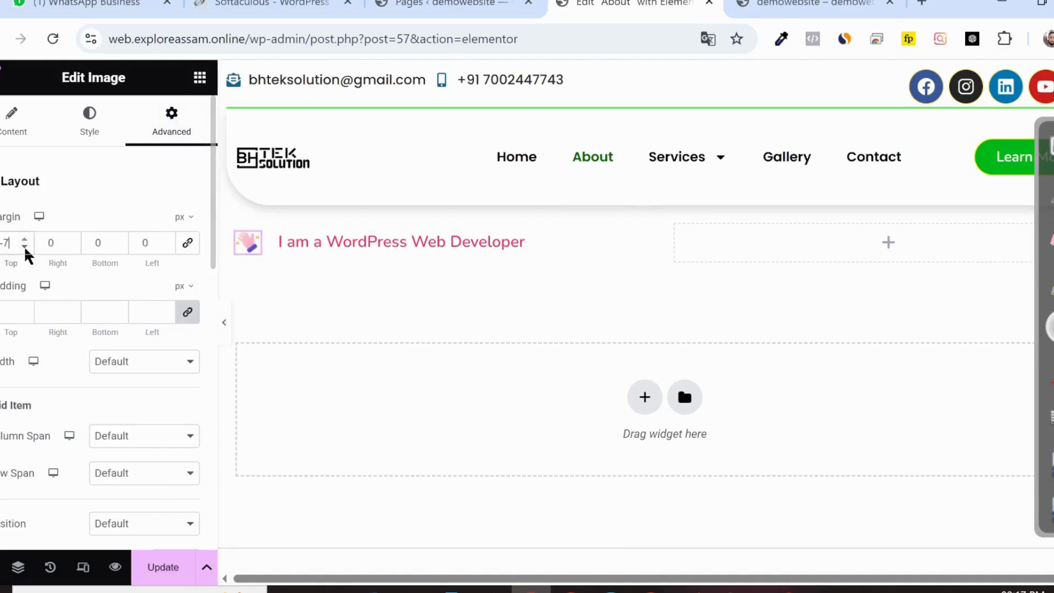
pyautogui.click(24, 248)
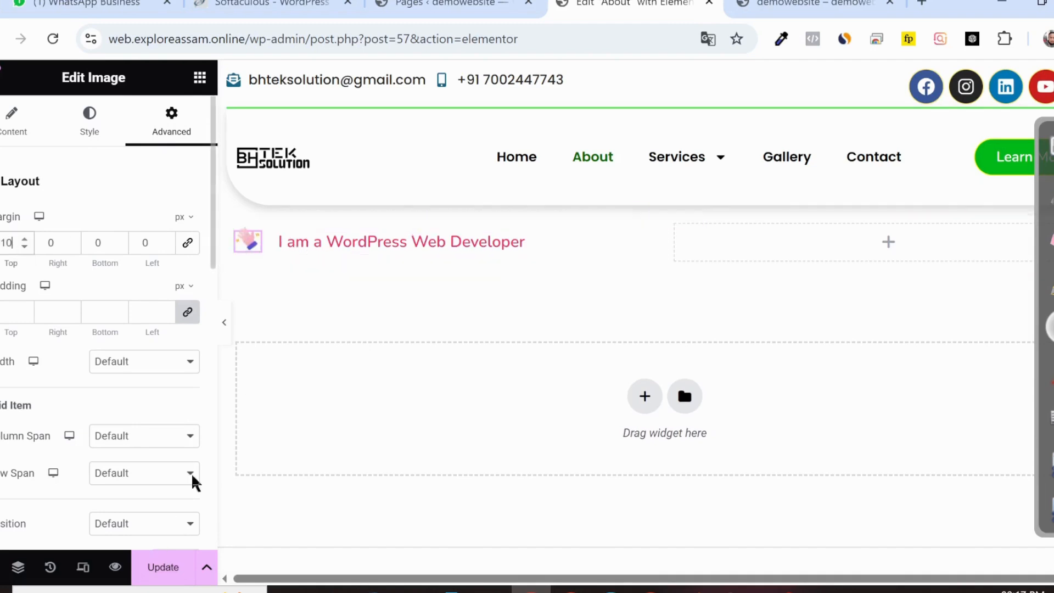
pyautogui.hotkey('ctrl', 'Tab')
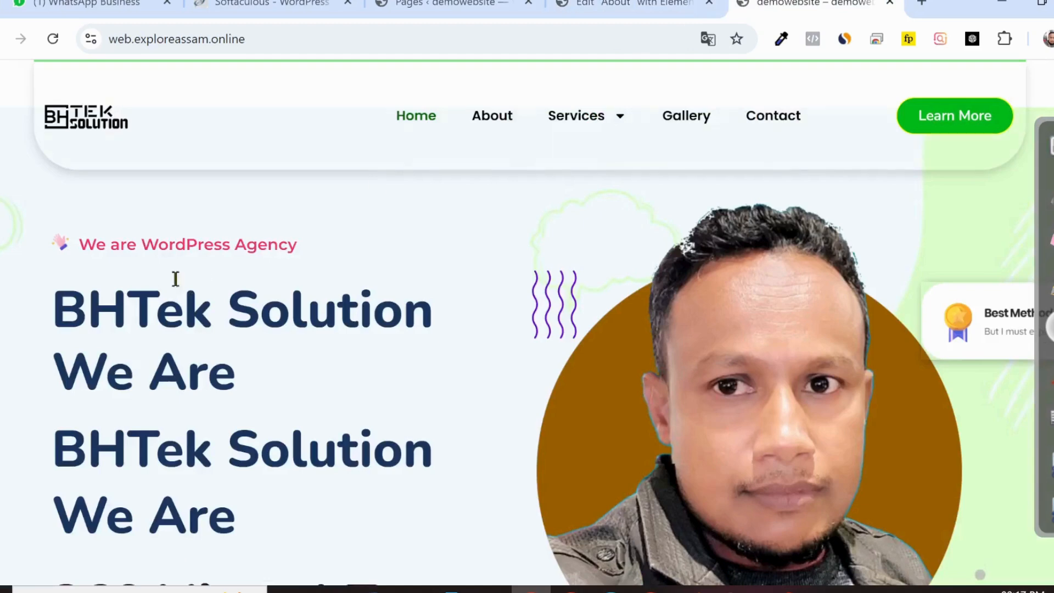
pyautogui.hotkey('ctrl', 'shift', 'Tab')
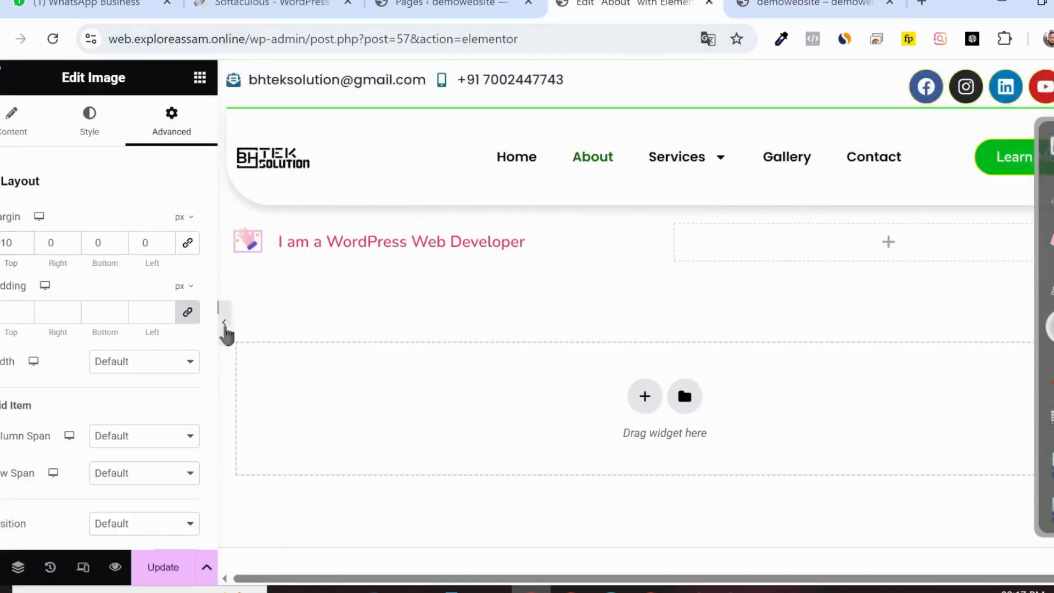
pyautogui.click(224, 324)
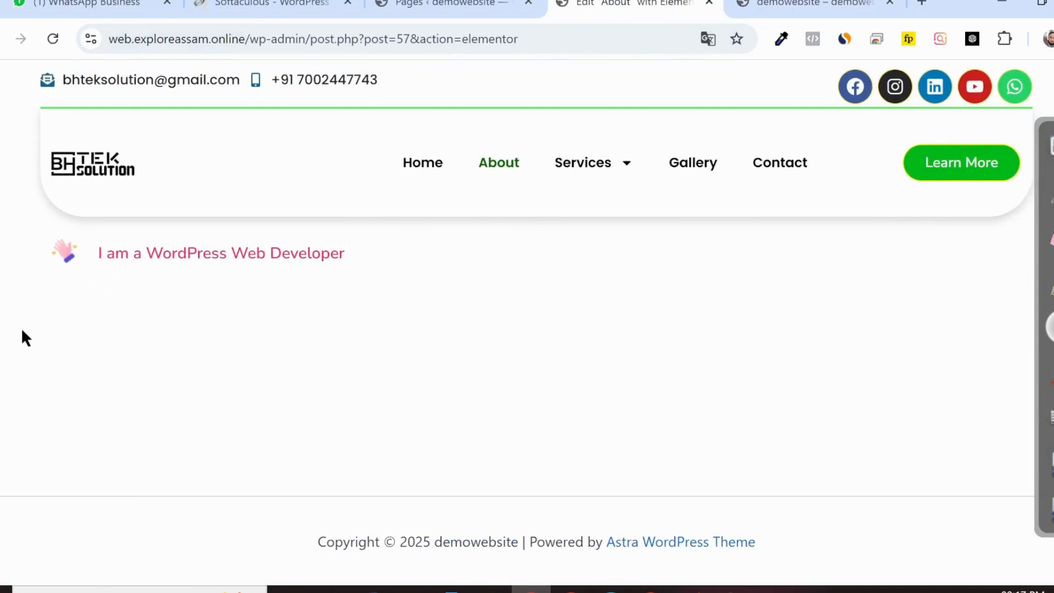
pyautogui.click(2, 323)
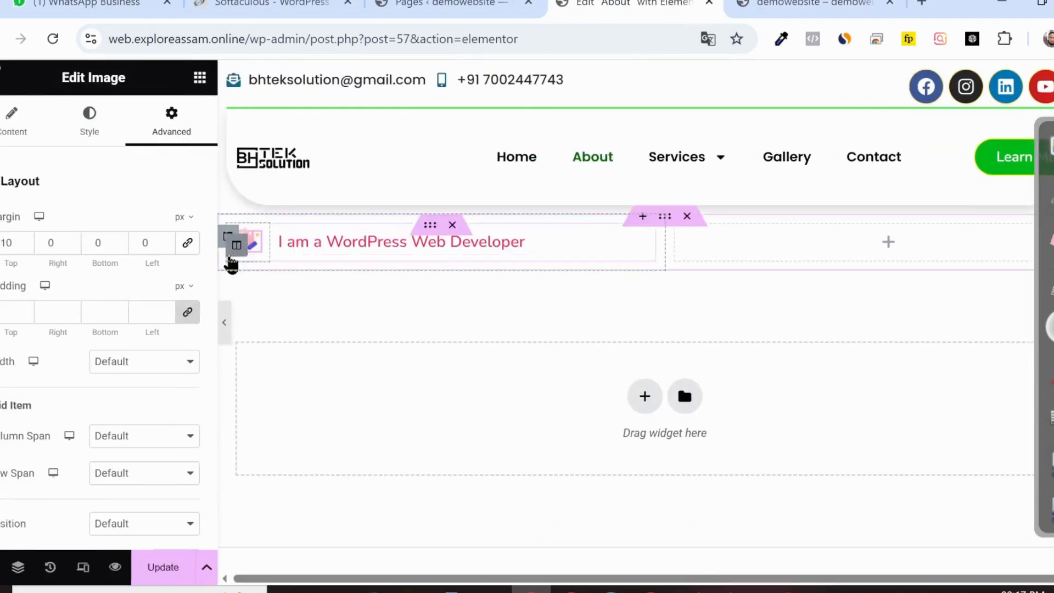
# Step: Unlink the tagline heading's margins and set its left margin to -8 px to bring it closer to the icon
pyautogui.click(637, 255)
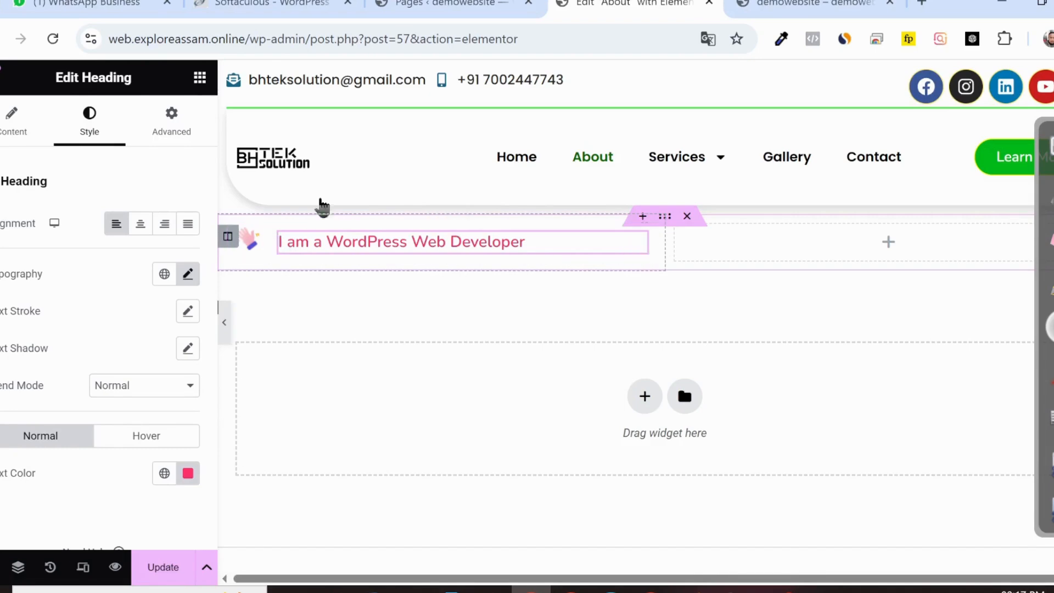
pyautogui.click(367, 246)
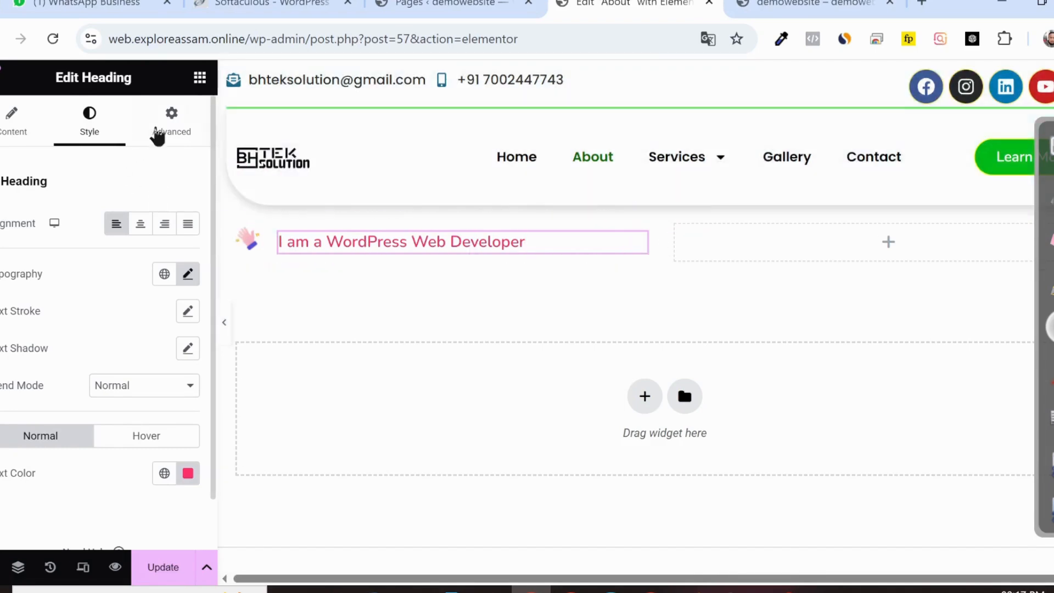
pyautogui.click(172, 129)
pyautogui.click(192, 250)
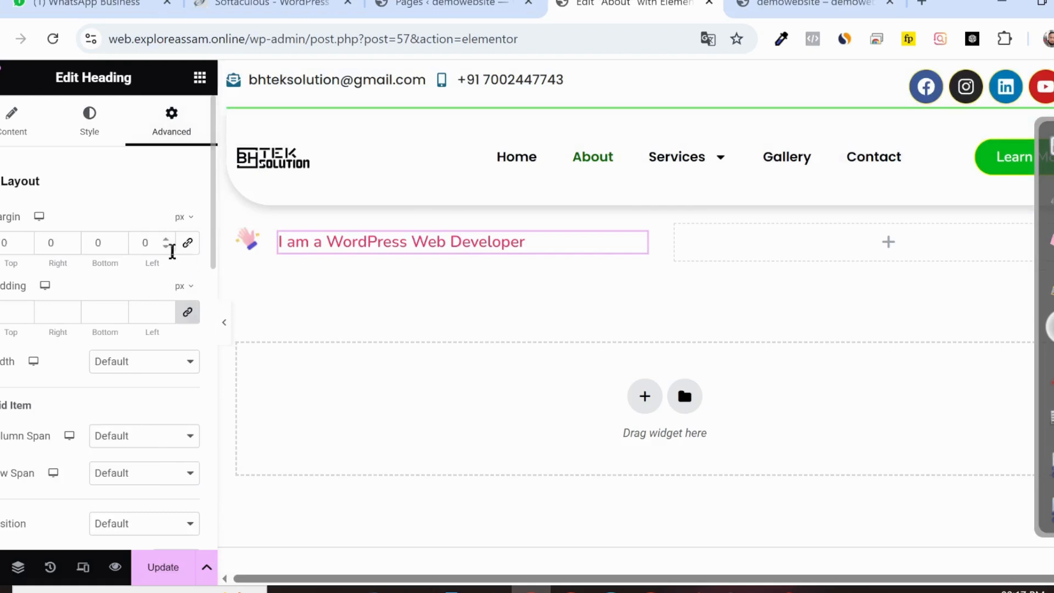
pyautogui.click(166, 248)
pyautogui.click(167, 248)
pyautogui.click(166, 248)
pyautogui.click(167, 248)
pyautogui.click(166, 248)
pyautogui.click(166, 248)
pyautogui.click(166, 248)
pyautogui.click(166, 248)
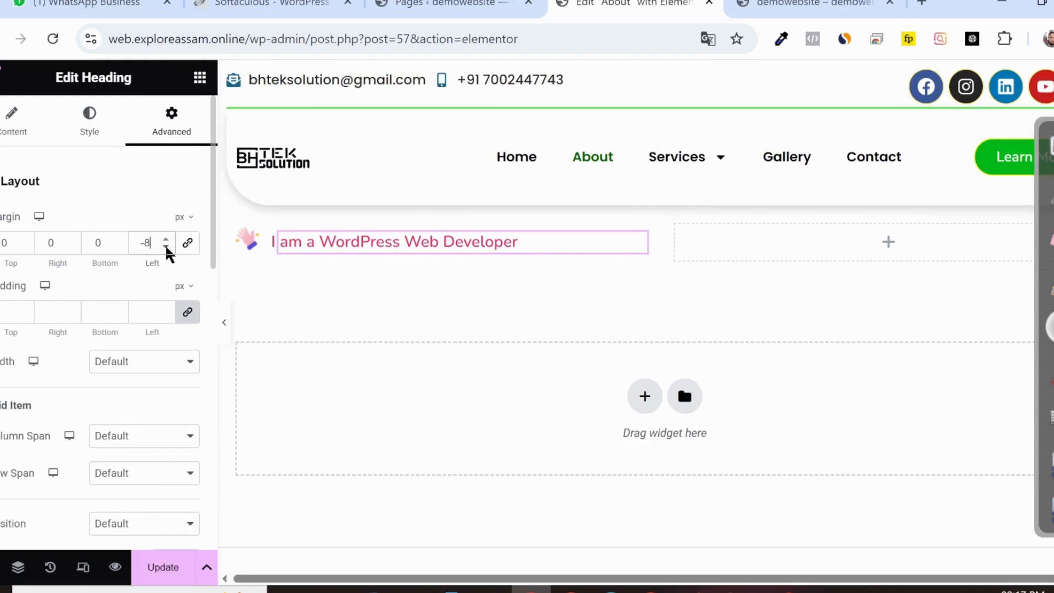
# Step: Set the tagline heading's left margin to -10 px, update the page, and check the row in preview and against the homepage
pyautogui.click(167, 248)
pyautogui.click(166, 248)
pyautogui.click(159, 568)
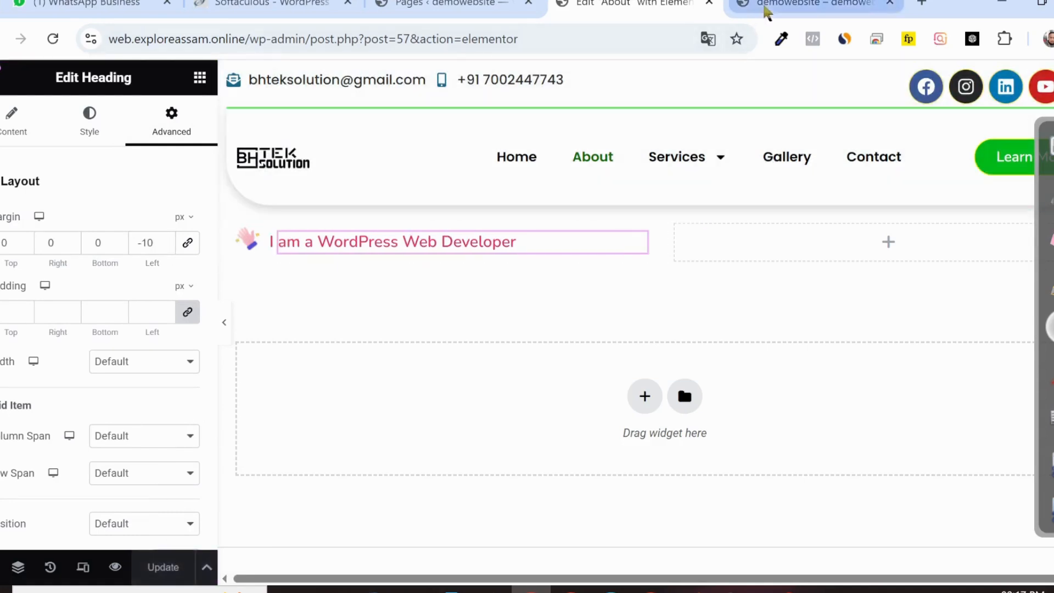
pyautogui.click(225, 329)
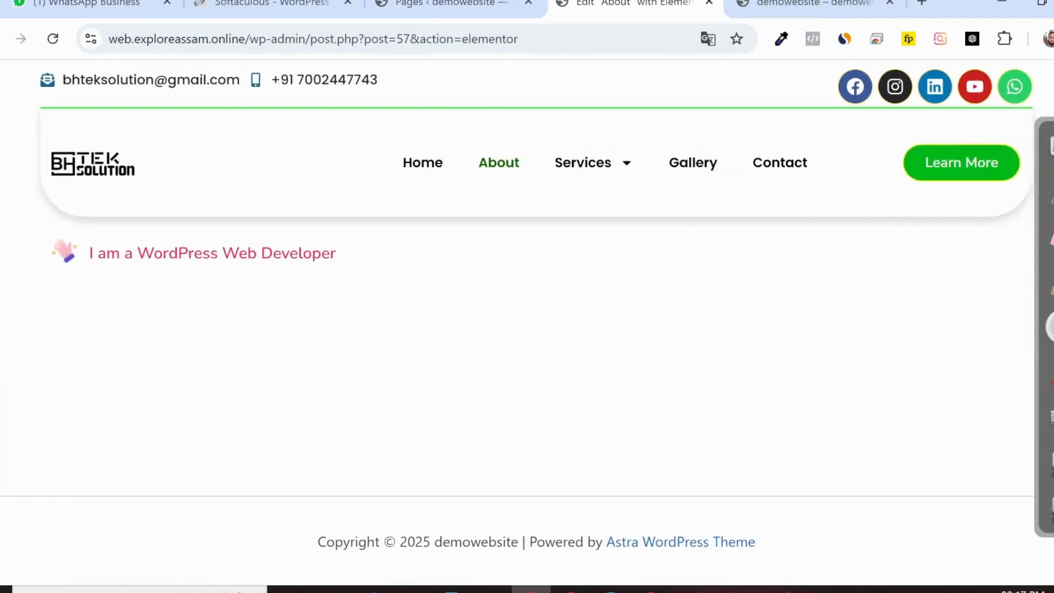
pyautogui.click(2, 323)
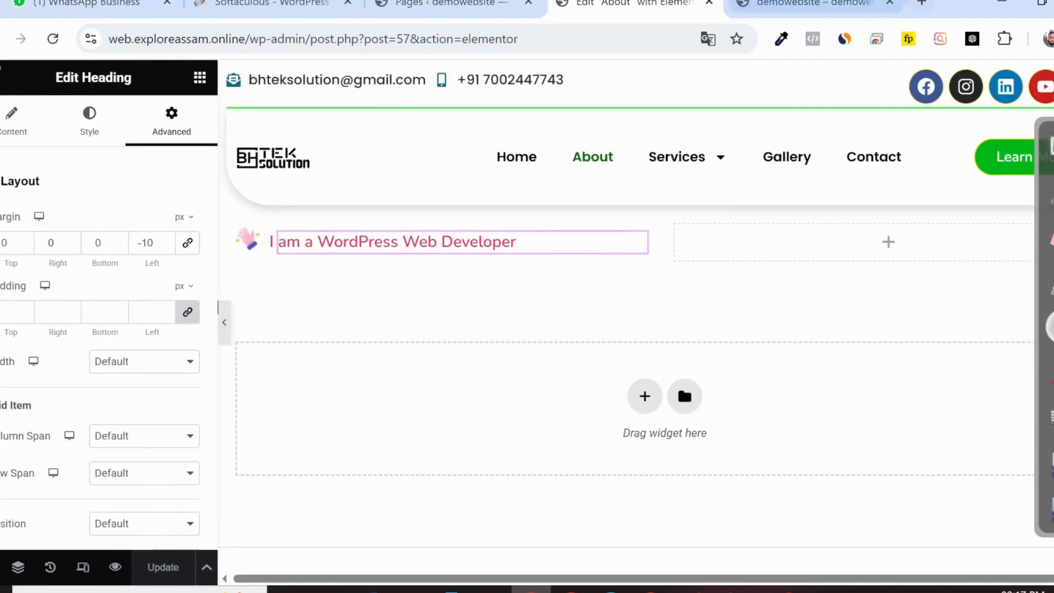
pyautogui.click(806, 4)
pyautogui.click(631, 5)
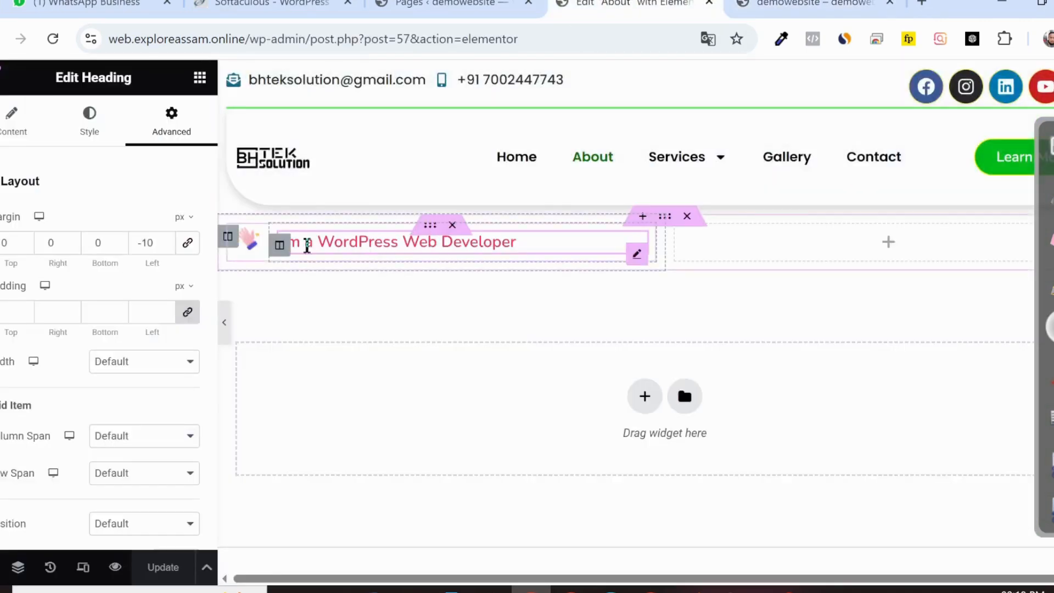
# Step: Examine the homepage hero's headings below the tagline as a reference for the next element
pyautogui.click(807, 6)
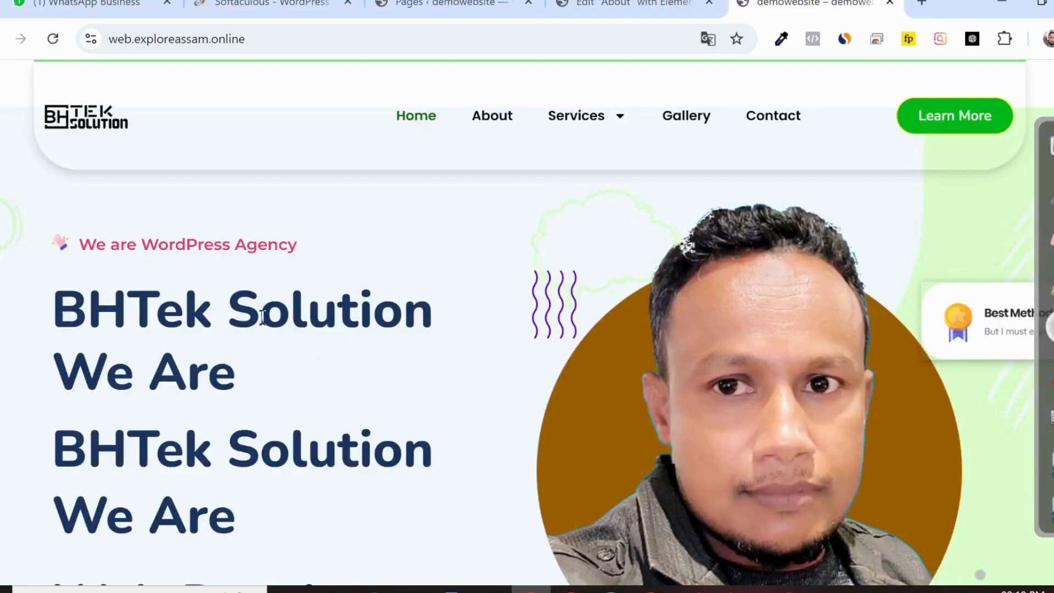
pyautogui.scroll(-2, 263, 316)
pyautogui.scroll(2, 252, 280)
pyautogui.scroll(-2, 239, 329)
pyautogui.scroll(-1, 240, 328)
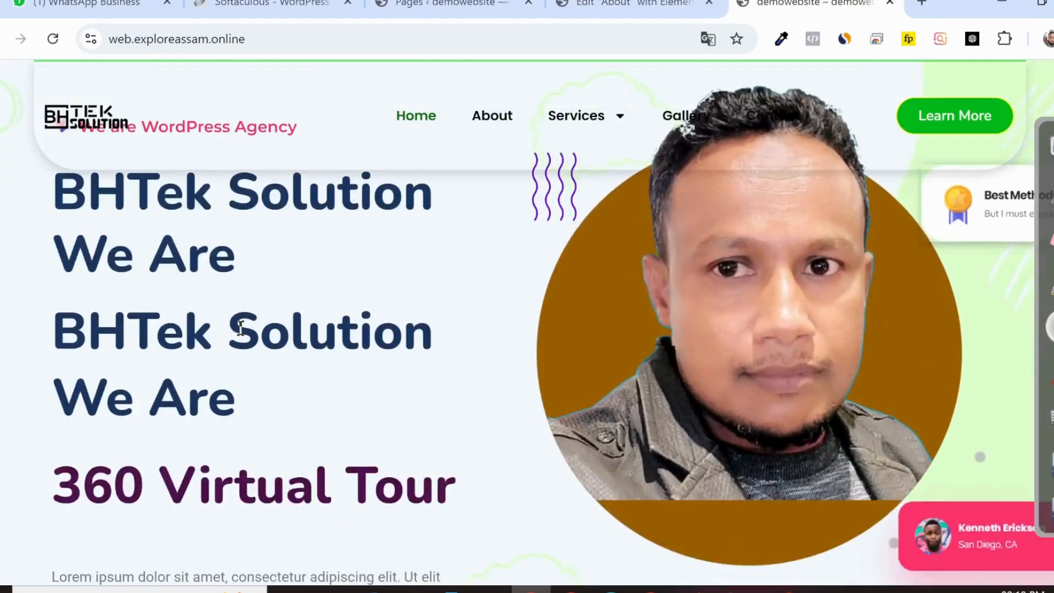
pyautogui.click(607, 5)
pyautogui.click(807, 5)
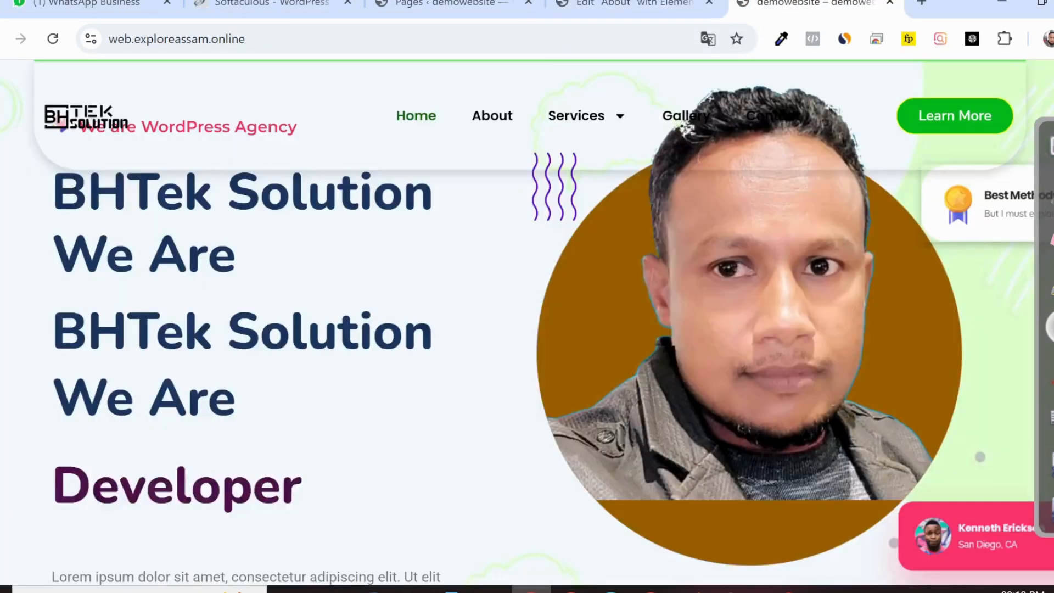
pyautogui.scroll(-2, 264, 370)
pyautogui.scroll(4, 257, 352)
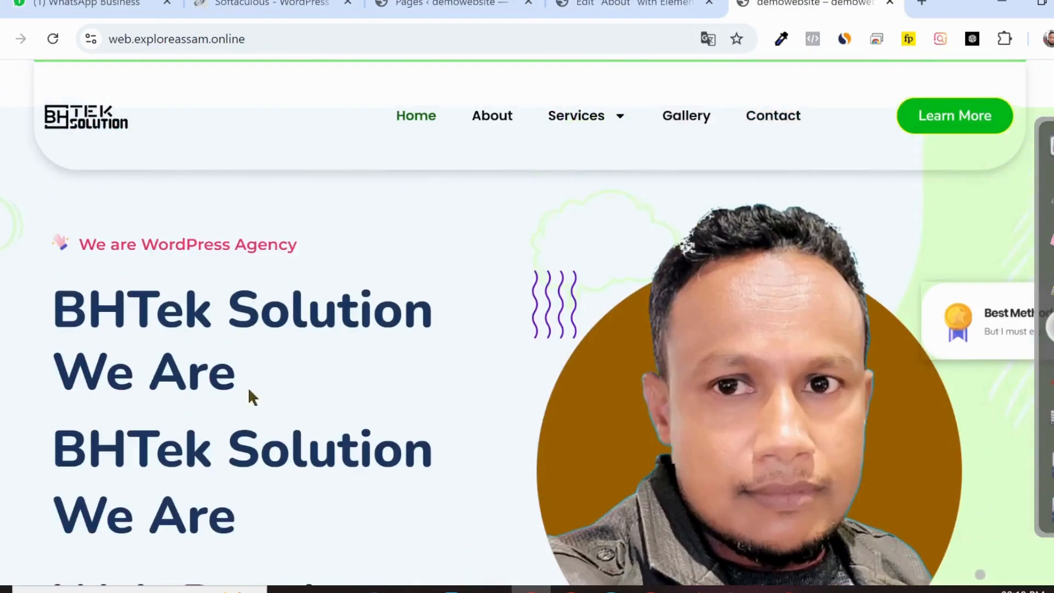
pyautogui.click(603, 4)
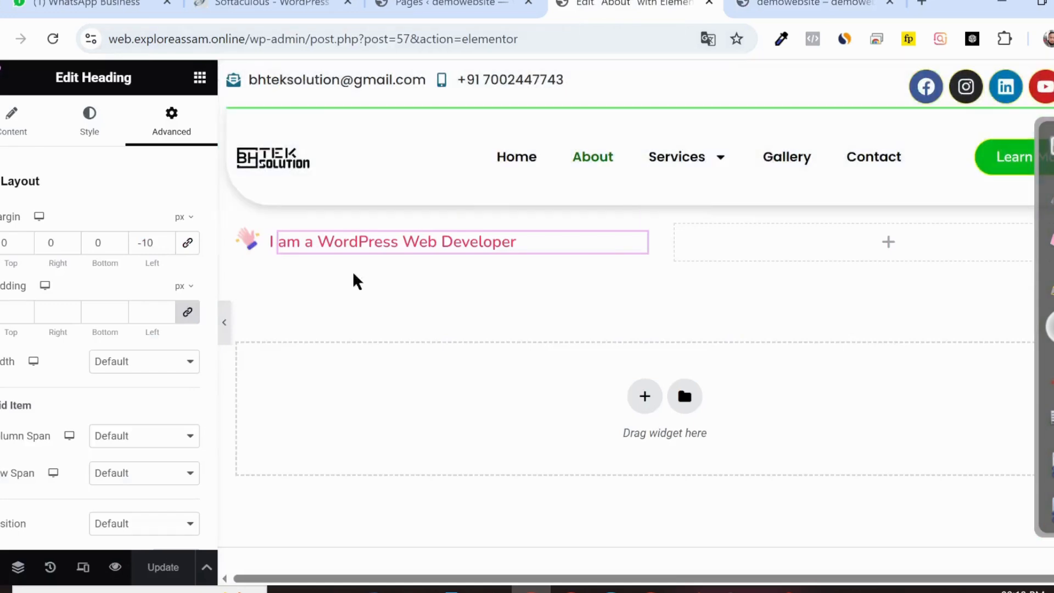
# Step: Add a Heading widget below the tagline row in the hero's first column
pyautogui.click(200, 78)
pyautogui.moveTo(151, 267); pyautogui.dragTo(477, 260)
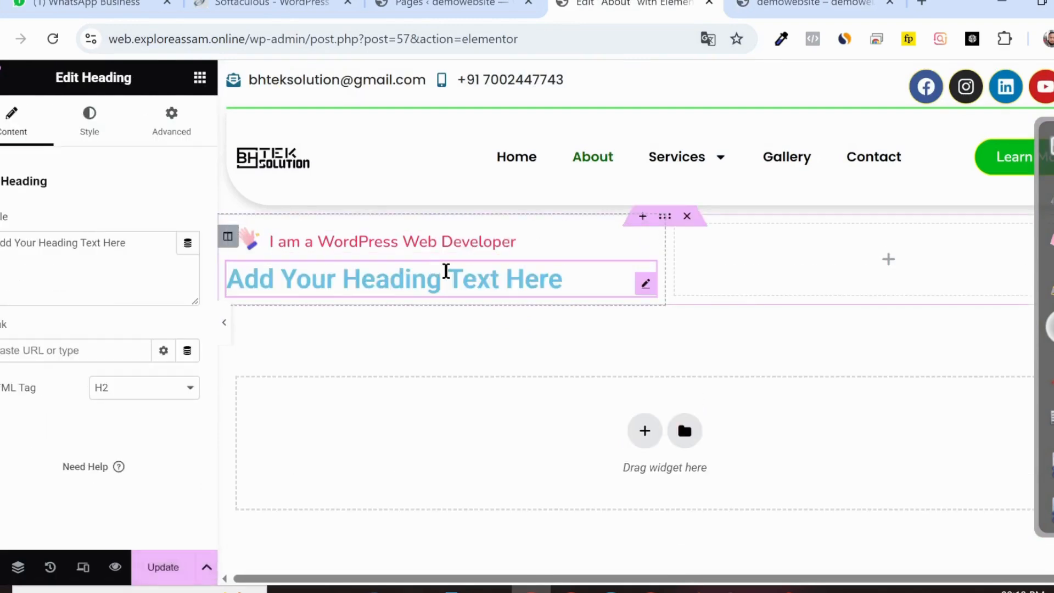
# Step: Examine the rotating text line below the homepage's hero headings, marking it on screen and clearing the mark
pyautogui.hotkey('ctrl', 'Tab')
pyautogui.scroll(-2, 427, 283)
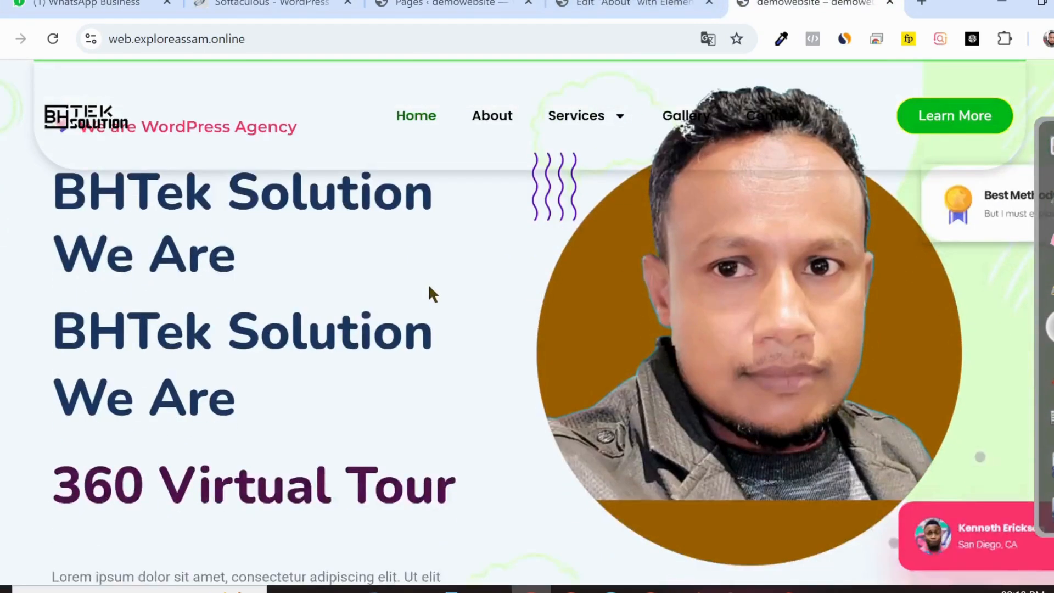
pyautogui.scroll(-2, 321, 439)
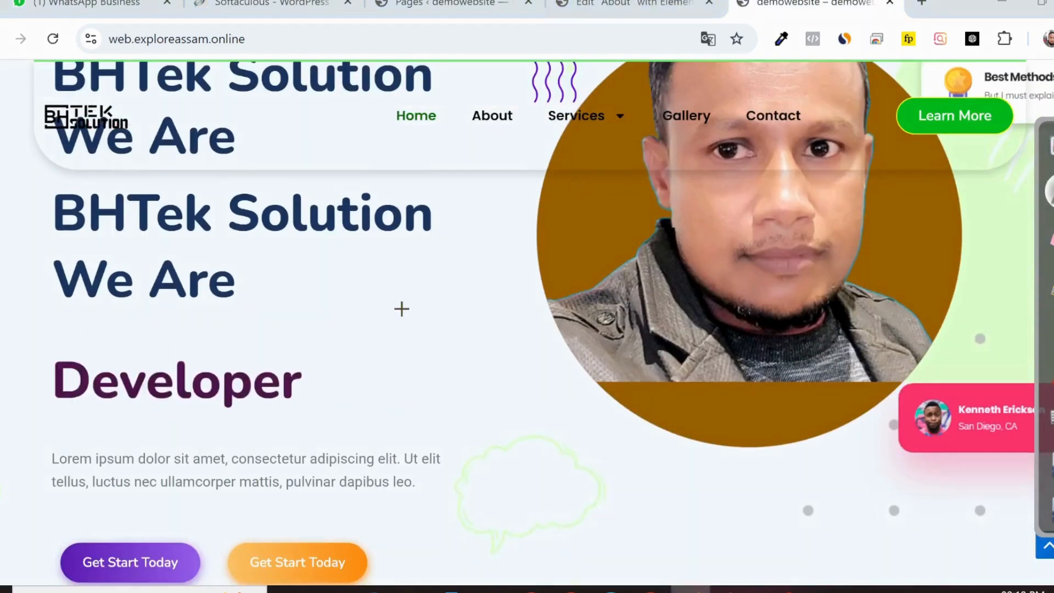
pyautogui.moveTo(195, 306)
pyautogui.mouseDown()
pyautogui.moveTo(37, 324)
pyautogui.moveTo(132, 442)
pyautogui.moveTo(400, 426)
pyautogui.moveTo(480, 306)
pyautogui.moveTo(164, 306)
pyautogui.mouseUp()
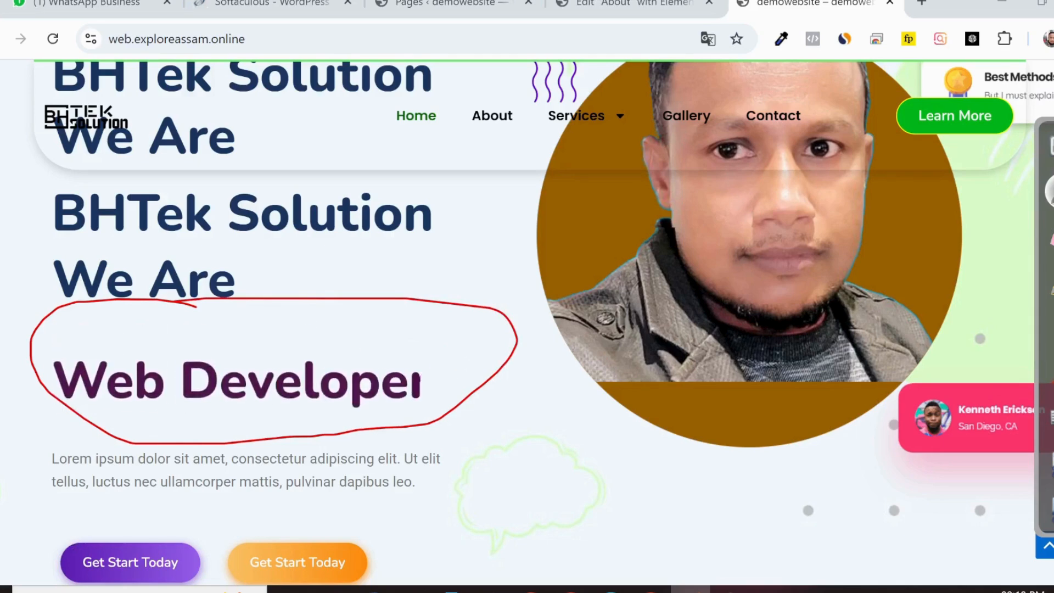
pyautogui.click(1050, 237)
pyautogui.moveTo(520, 291)
pyautogui.mouseDown()
pyautogui.moveTo(285, 289)
pyautogui.moveTo(97, 428)
pyautogui.moveTo(600, 377)
pyautogui.mouseUp()
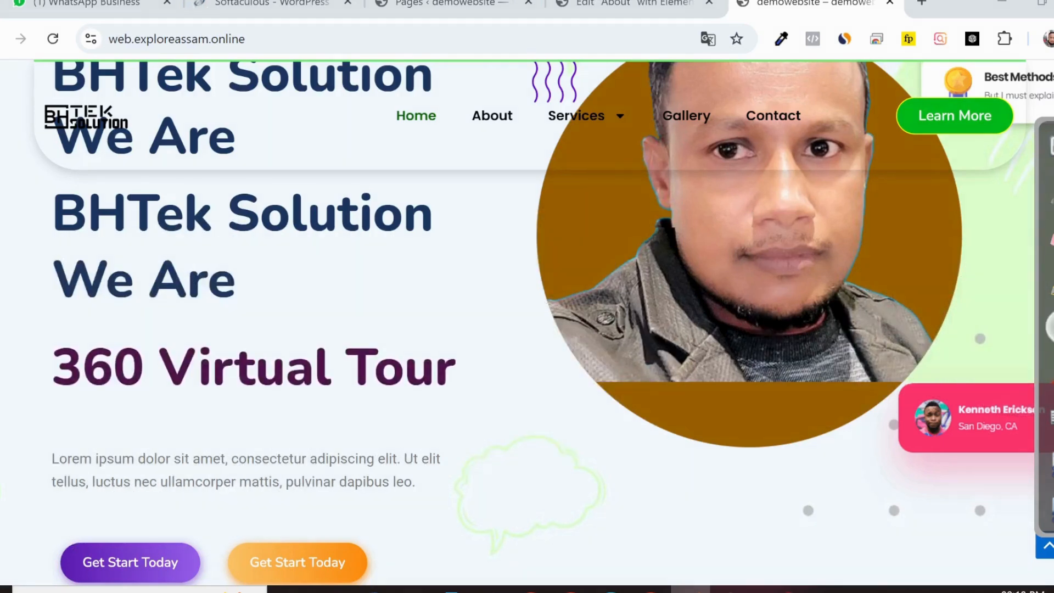
pyautogui.click(658, 8)
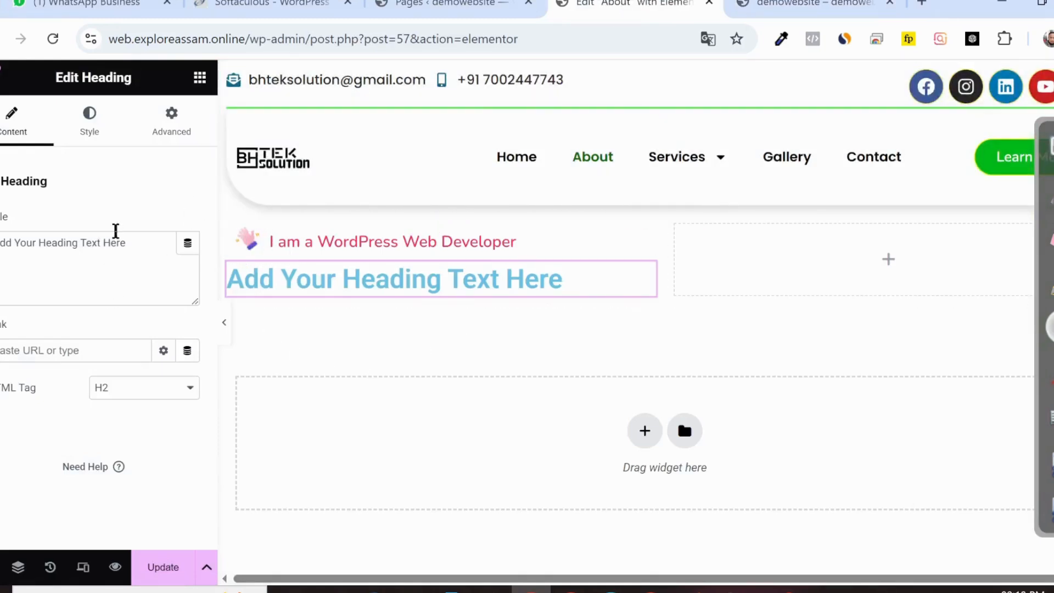
# Step: Delete the placeholder heading and add an Animated Headline widget in its place below the tagline row
pyautogui.rightClick(651, 288)
pyautogui.click(680, 562)
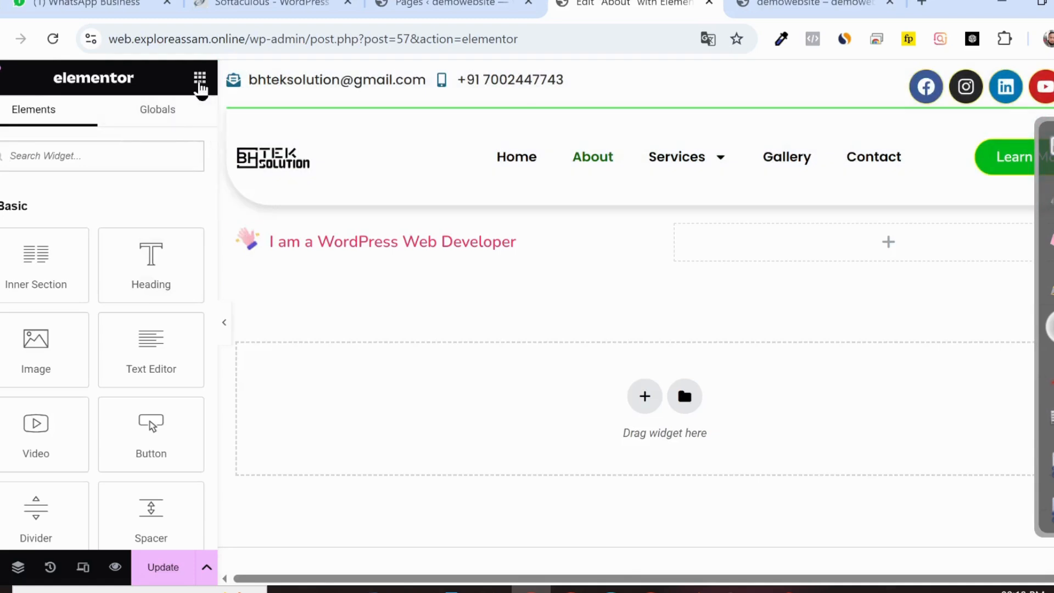
pyautogui.scroll(-4, 69, 293)
pyautogui.scroll(-8, 68, 294)
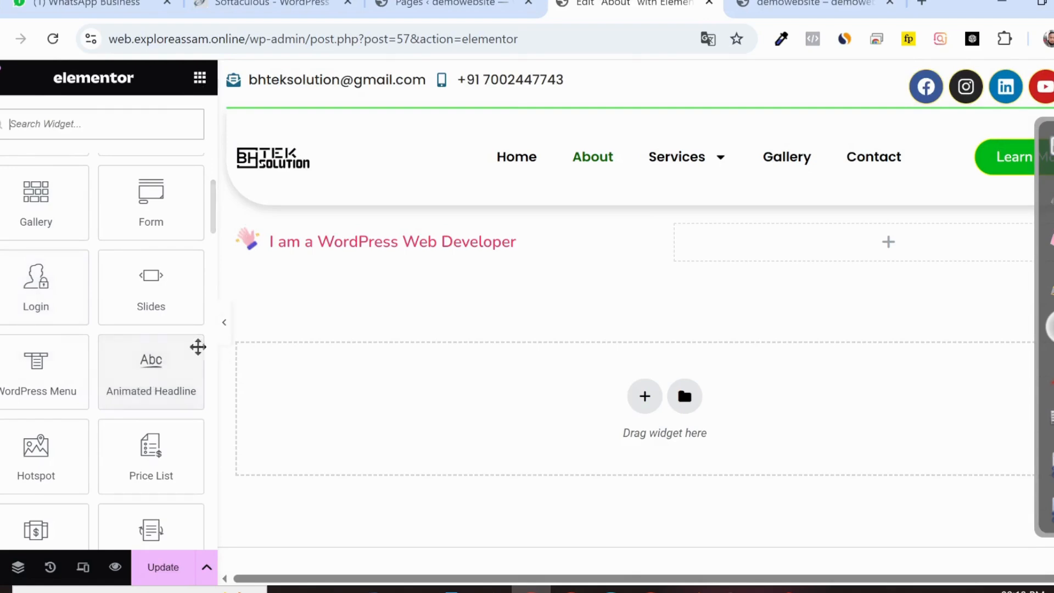
pyautogui.moveTo(132, 381); pyautogui.dragTo(332, 253)
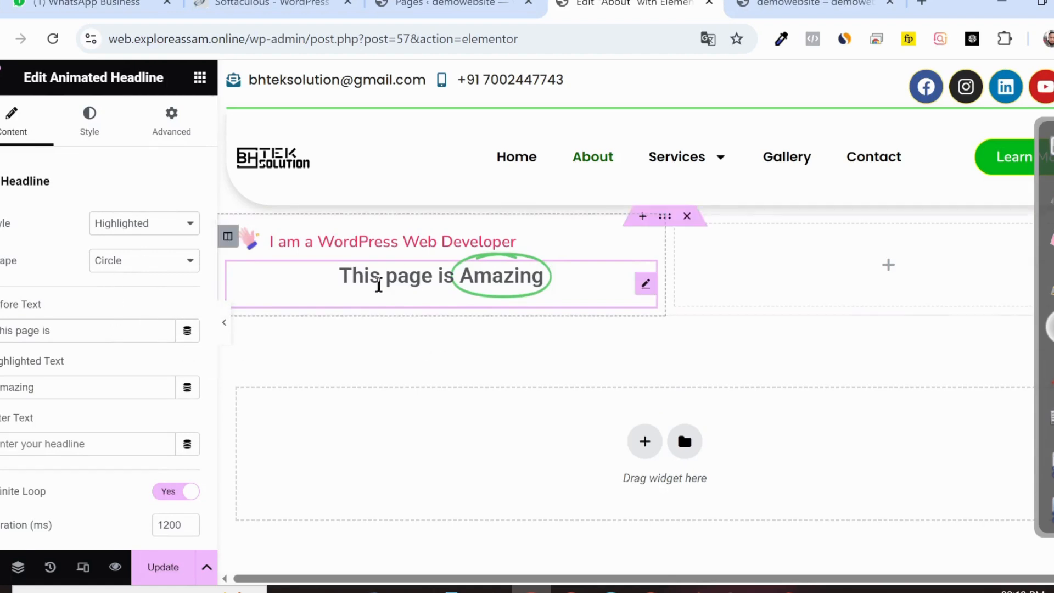
# Step: Set the animated headline's style to Rotating and its animation to Slide Down
pyautogui.click(128, 225)
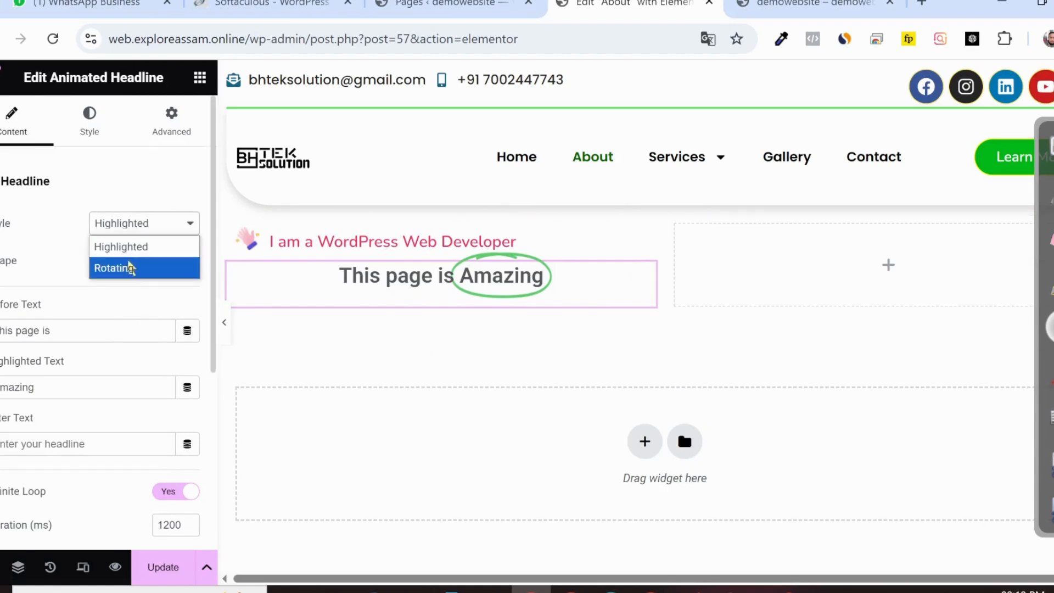
pyautogui.click(129, 268)
pyautogui.click(152, 273)
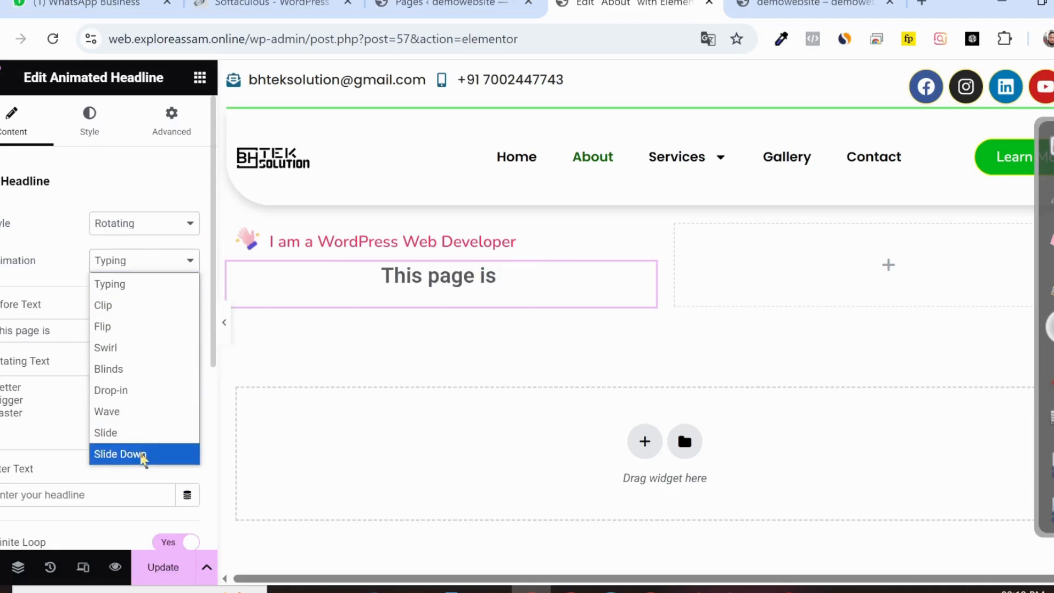
pyautogui.click(143, 454)
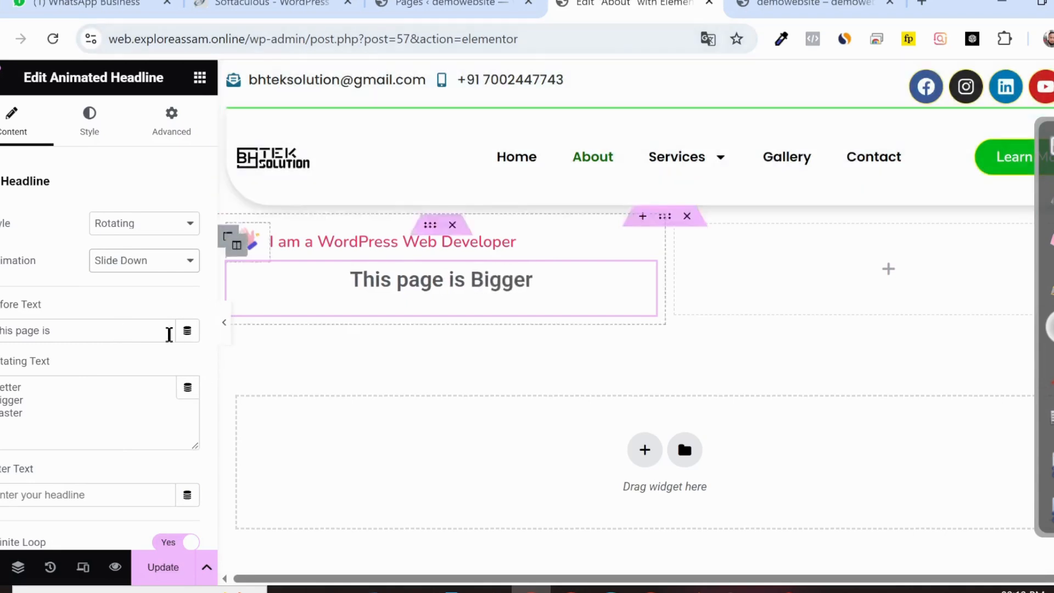
# Step: Replace the animated headline's before text with "I am Professionaly", checking the homepage's headline for reference
pyautogui.moveTo(77, 332); pyautogui.dragTo(0, 331)
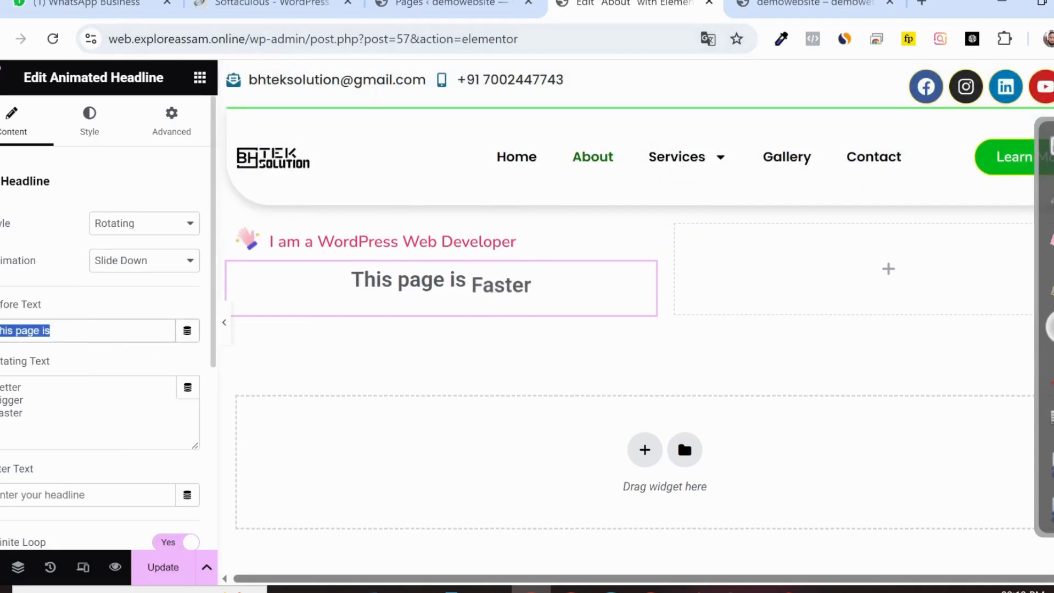
pyautogui.hotkey('ctrl', 'Tab')
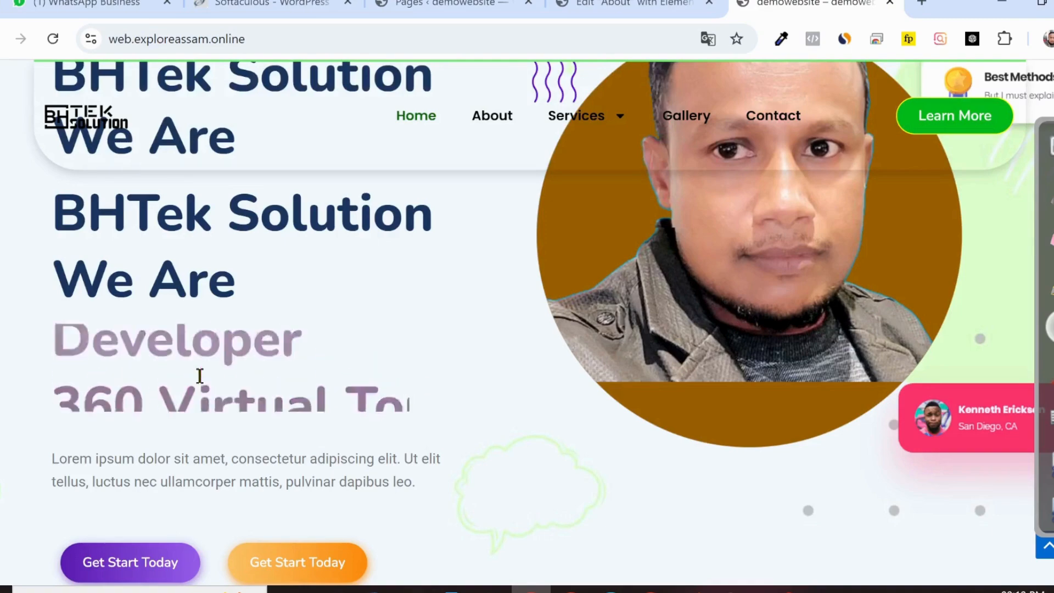
pyautogui.click(631, 4)
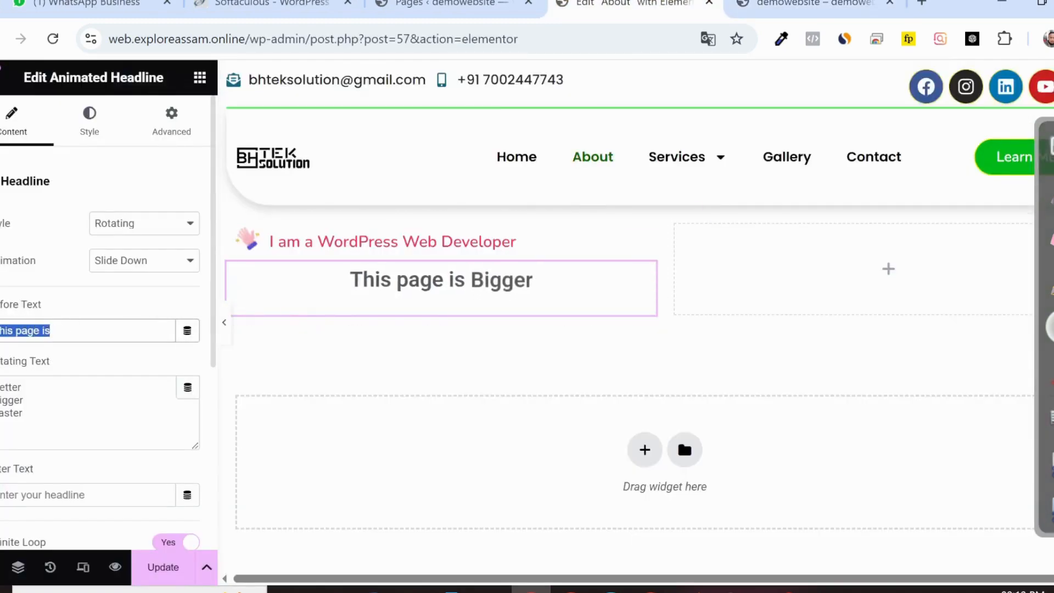
pyautogui.click(807, 4)
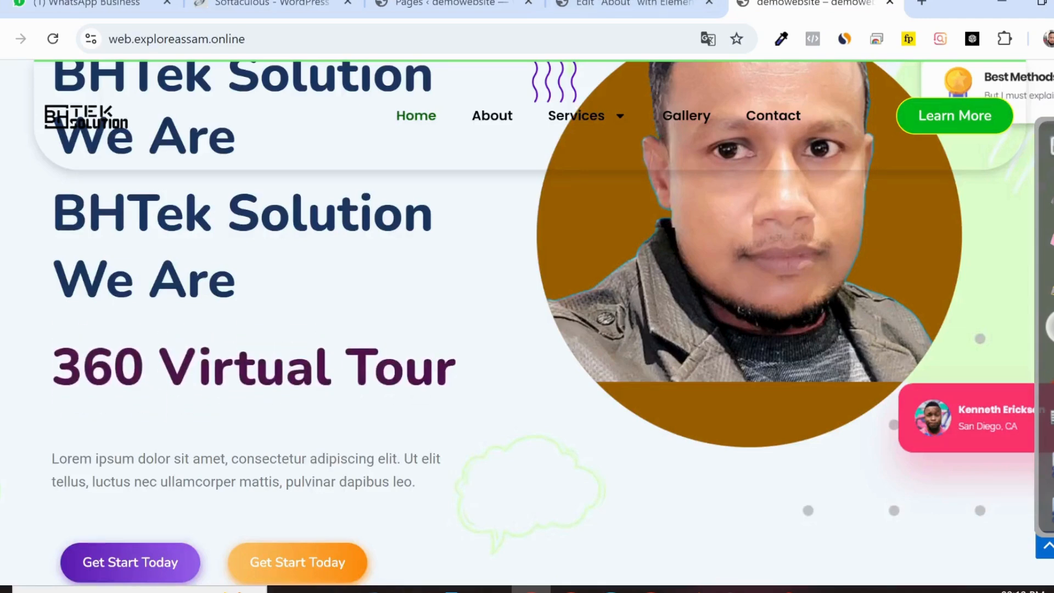
pyautogui.click(631, 4)
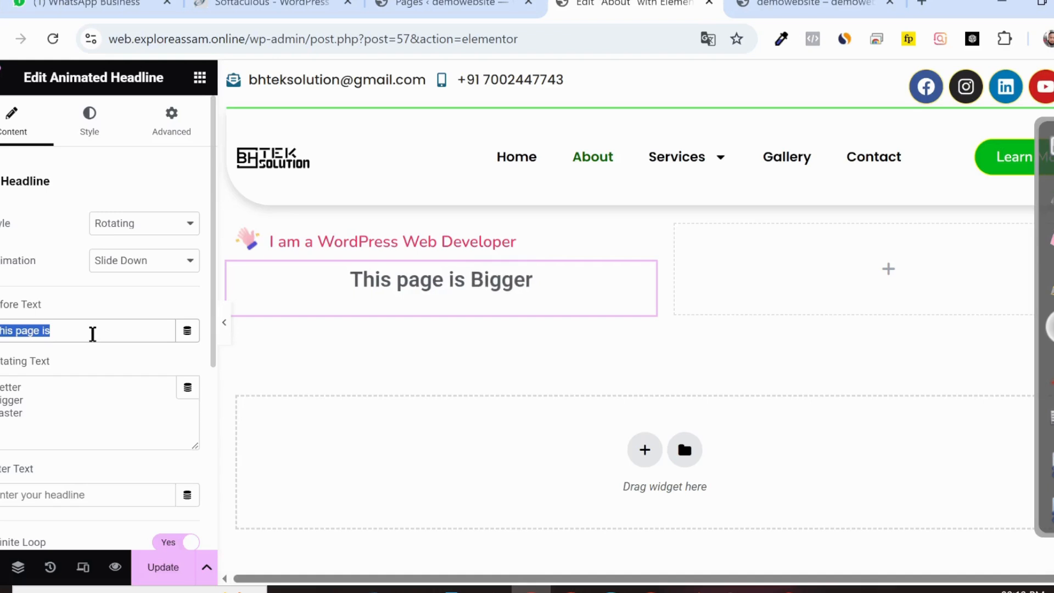
pyautogui.write('I')
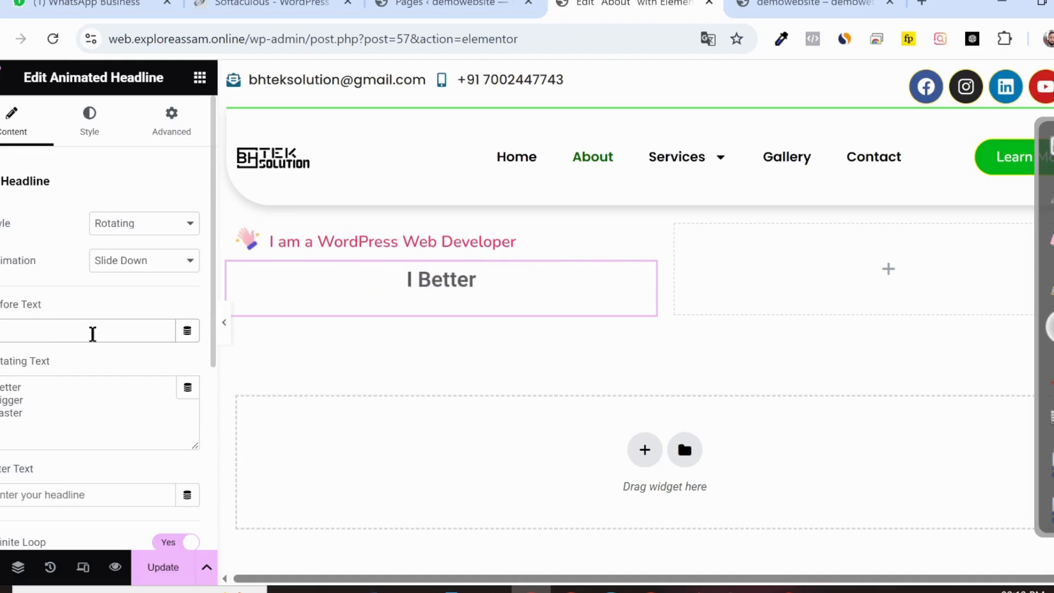
pyautogui.write(' am Pro')
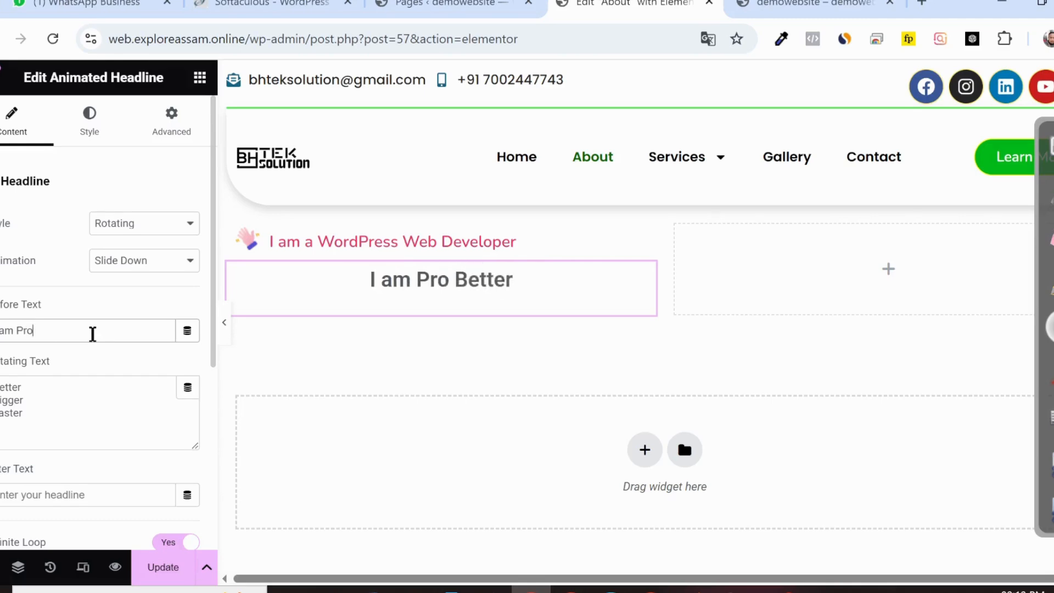
pyautogui.write('fession')
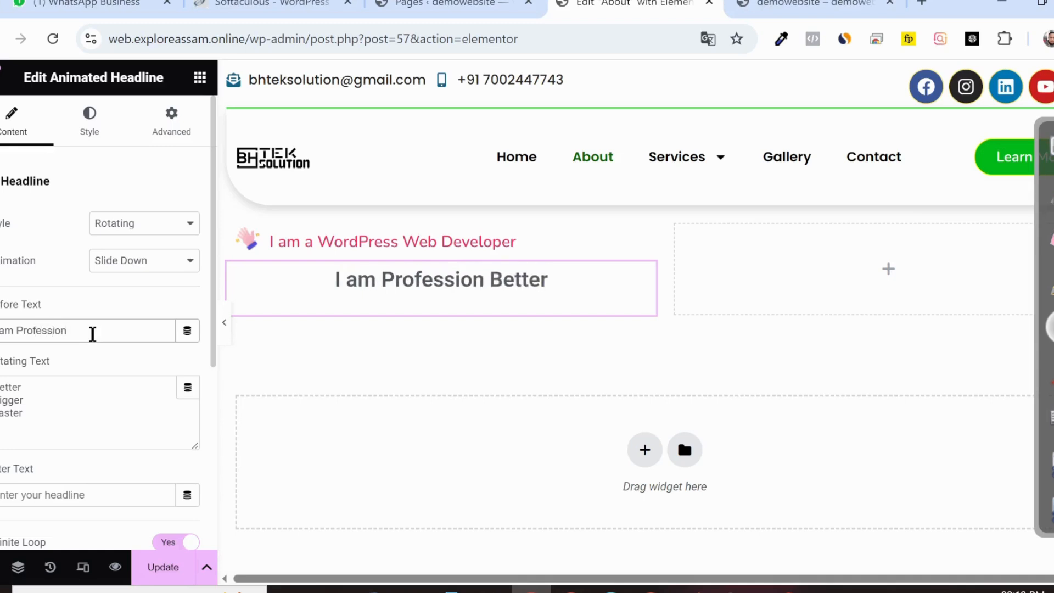
pyautogui.write('alyy')
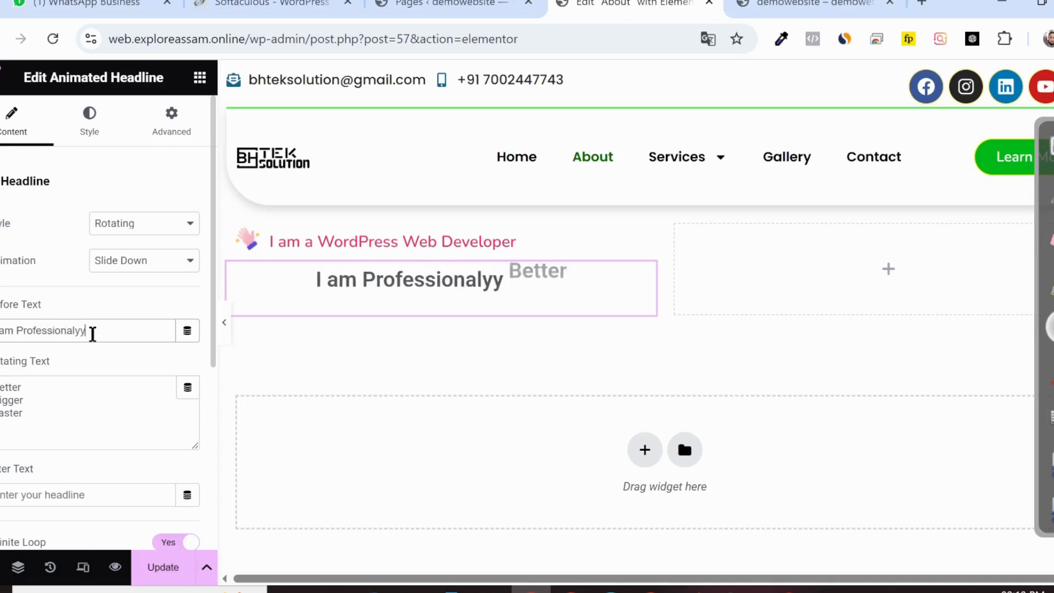
pyautogui.press('BackSpace')
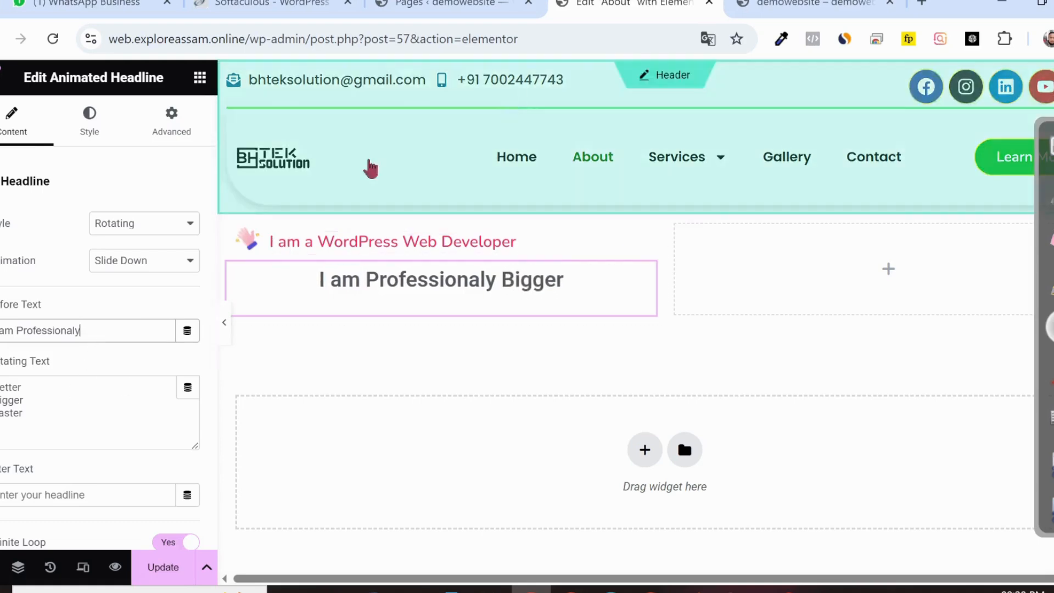
# Step: Replace the animated headline's rotating text with three lines: "Web Developer", "Graphics Desiner" and "Logo Desiner"
pyautogui.click(71, 425)
pyautogui.hotkey('ctrl', 'a')
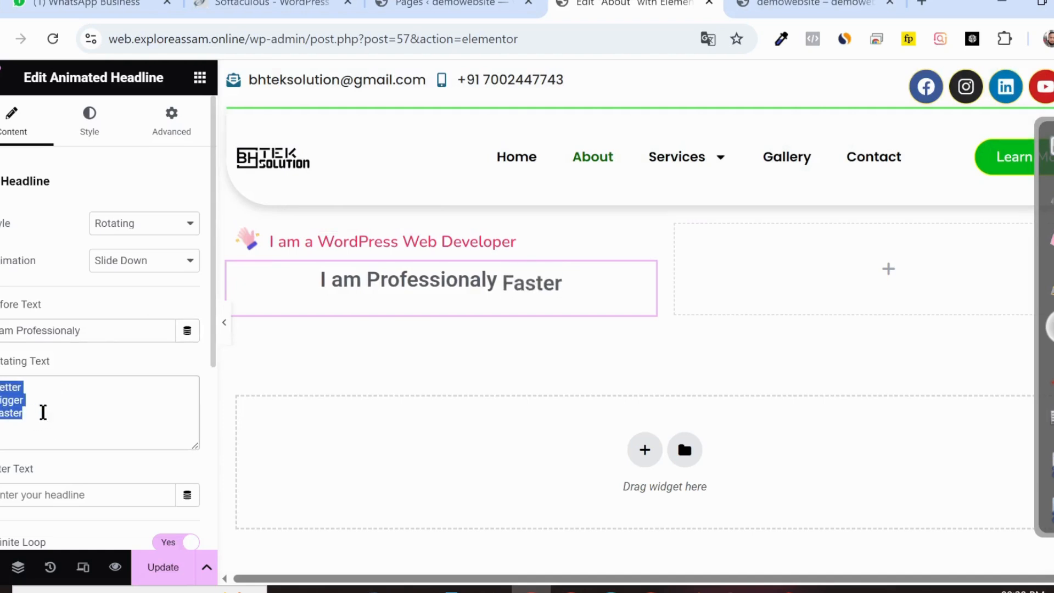
pyautogui.write('We')
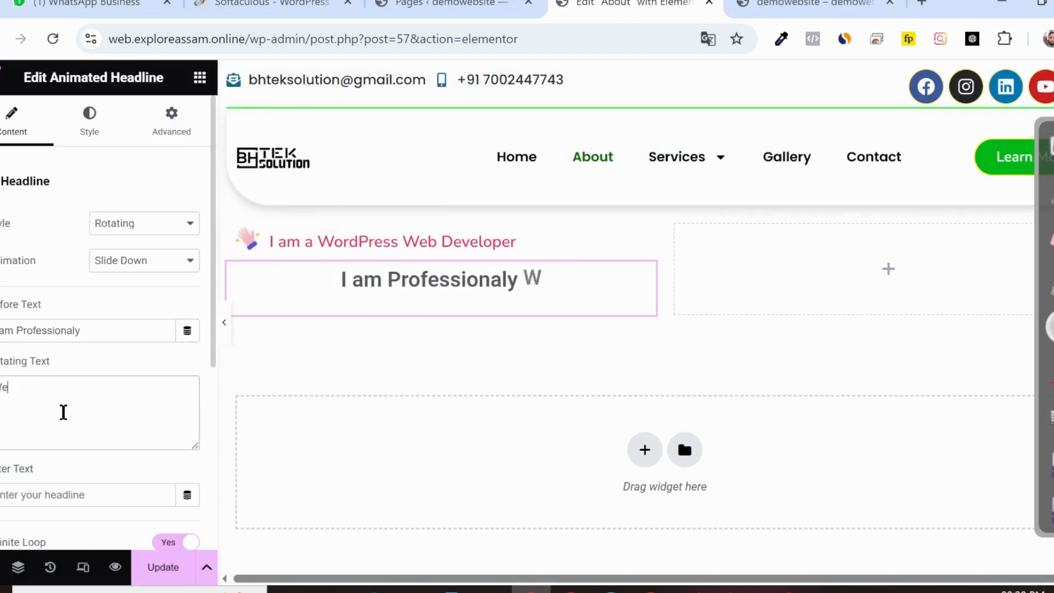
pyautogui.write('b Develo')
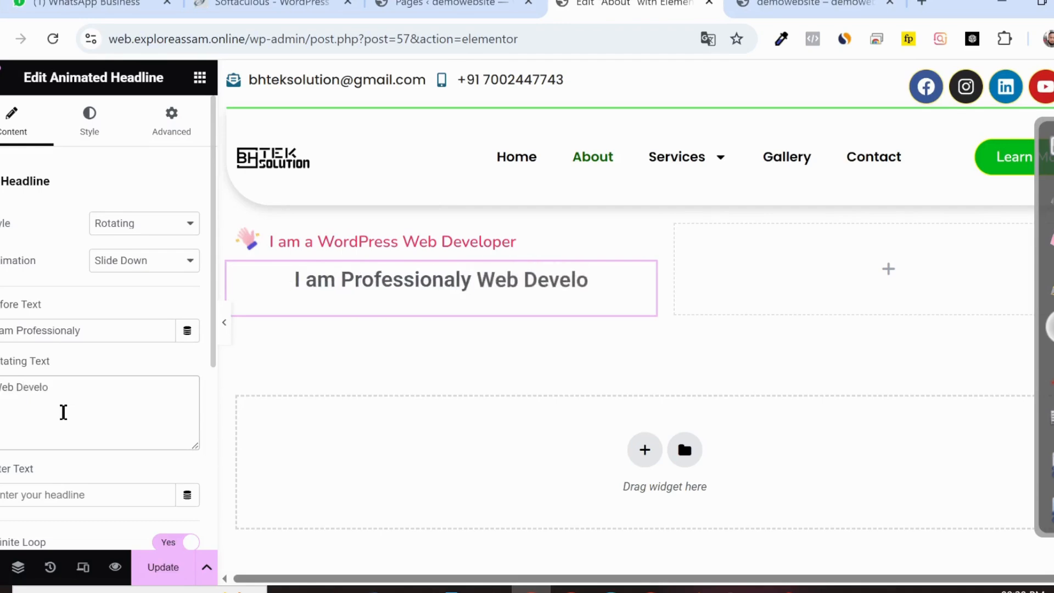
pyautogui.write('per')
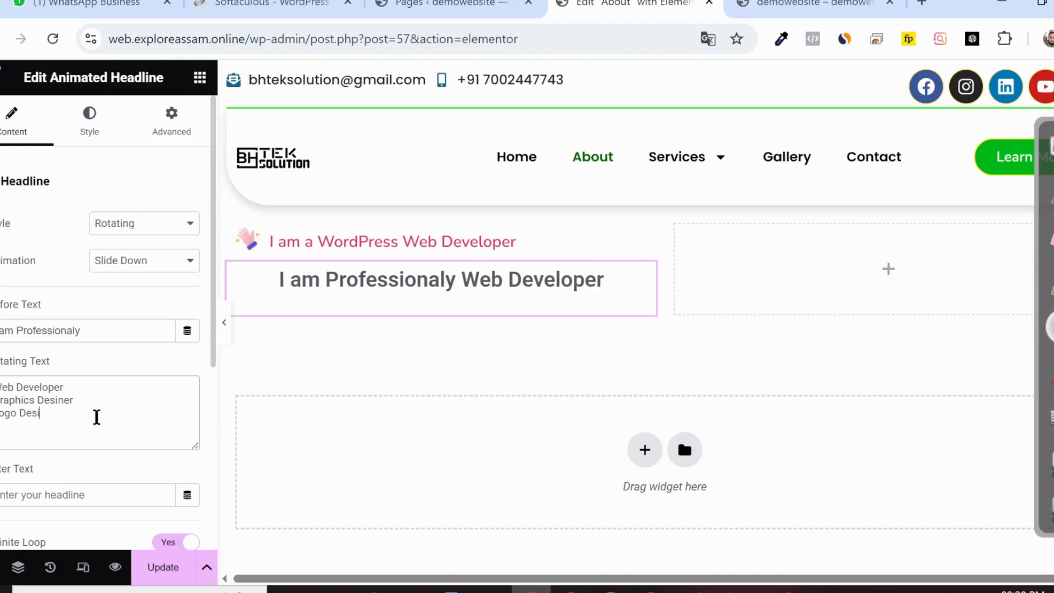
pyautogui.write('ner')
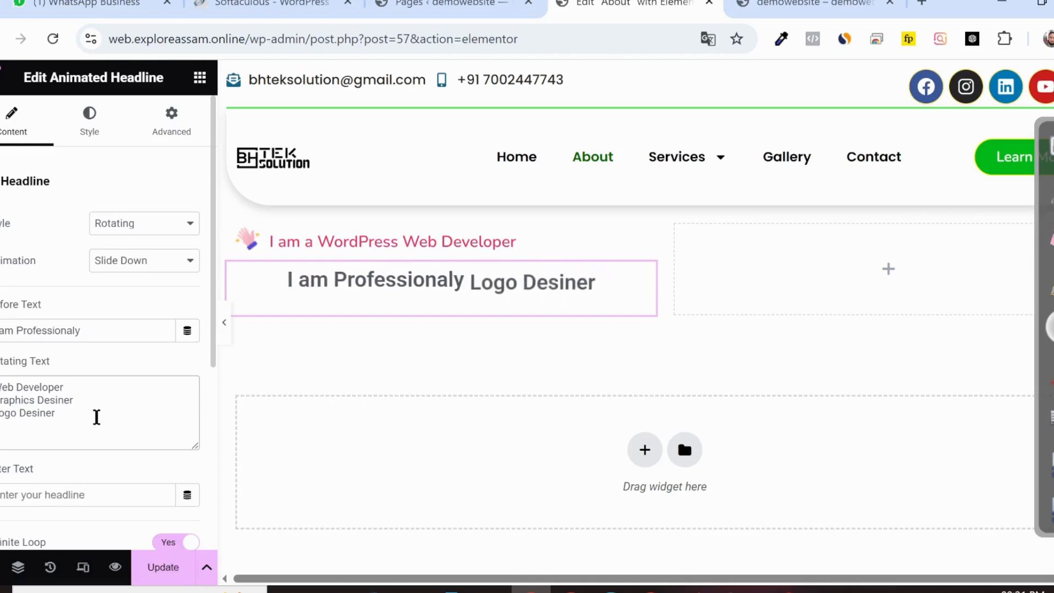
pyautogui.scroll(-2, 94, 426)
pyautogui.scroll(2, 93, 401)
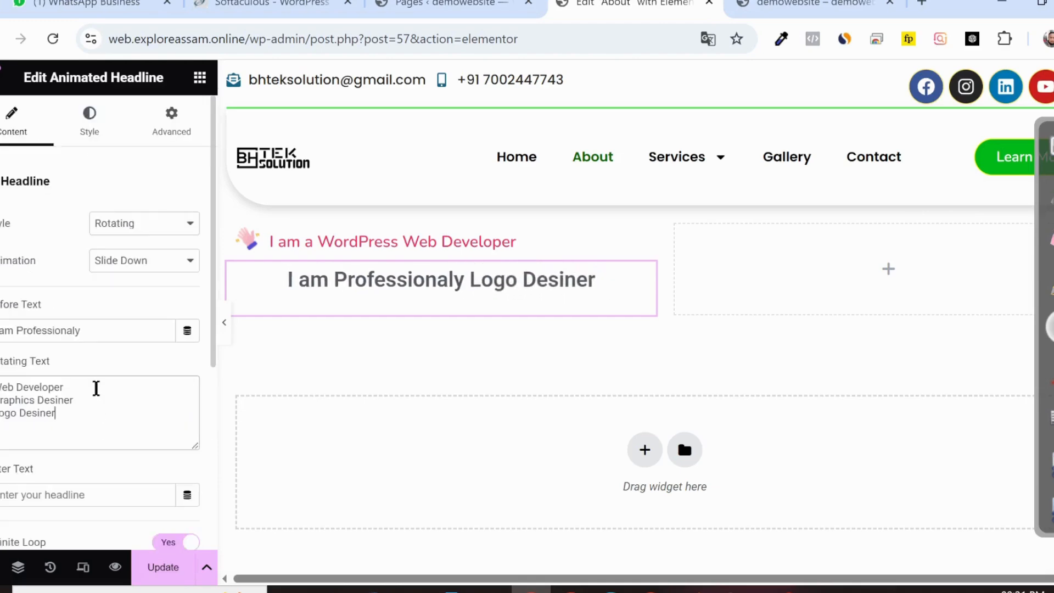
# Step: Set the animated headline's alignment to left
pyautogui.scroll(-4, 99, 359)
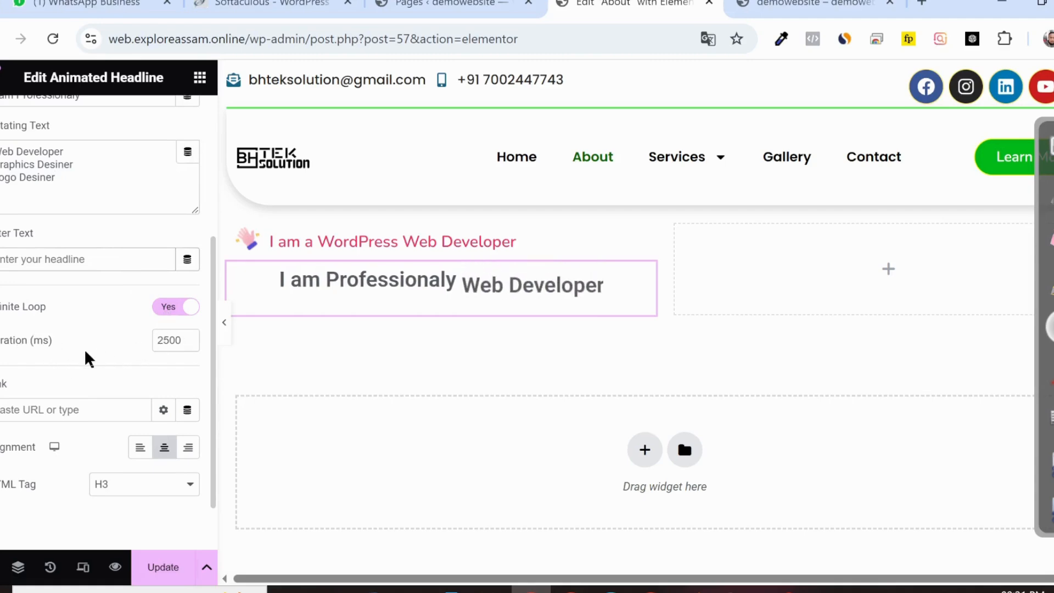
pyautogui.scroll(-1, 85, 351)
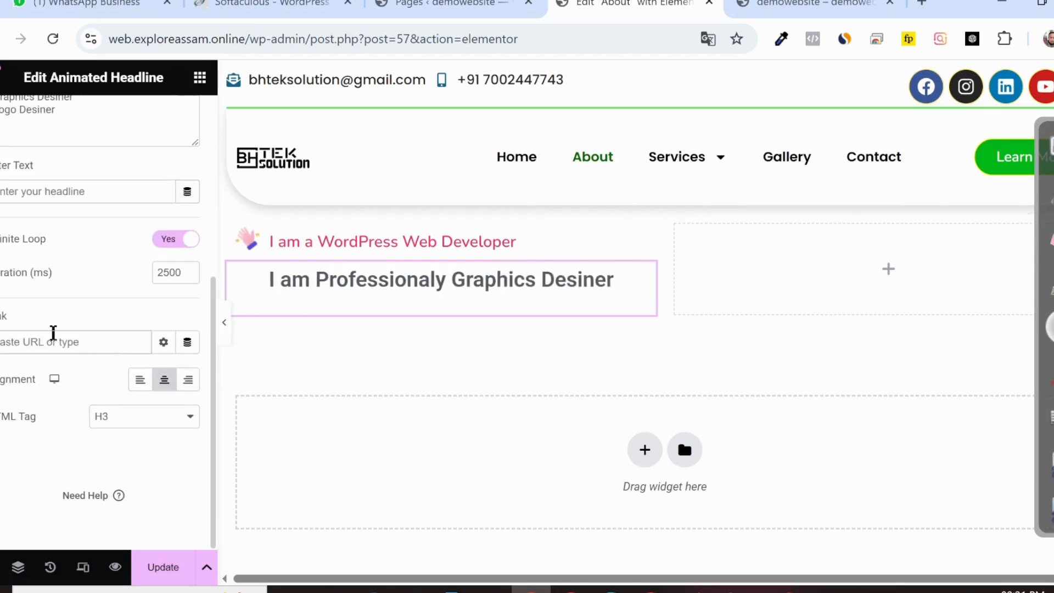
pyautogui.click(138, 384)
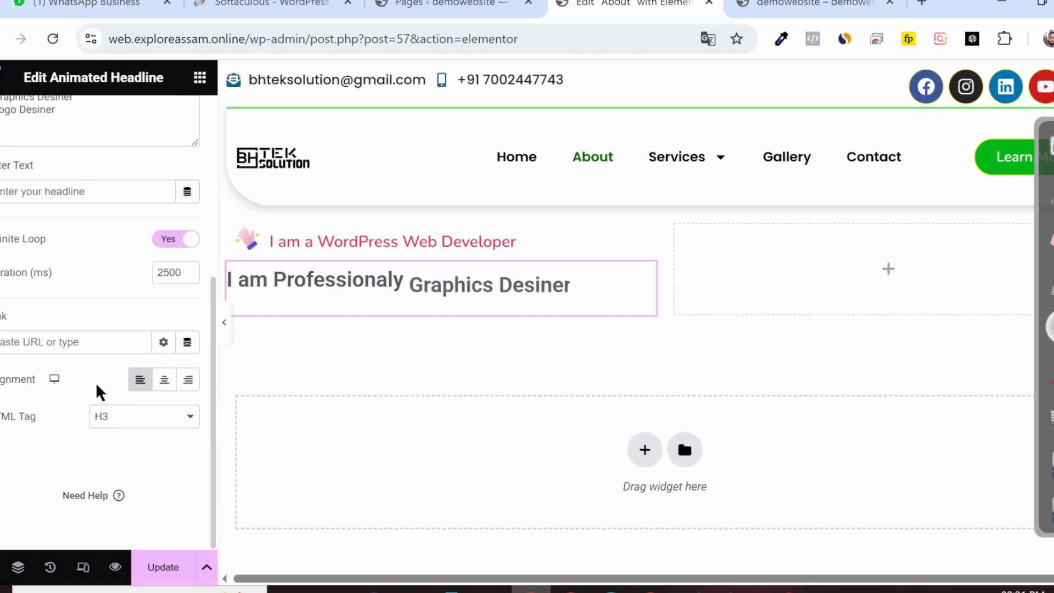
pyautogui.scroll(4, 98, 346)
pyautogui.scroll(3, 94, 220)
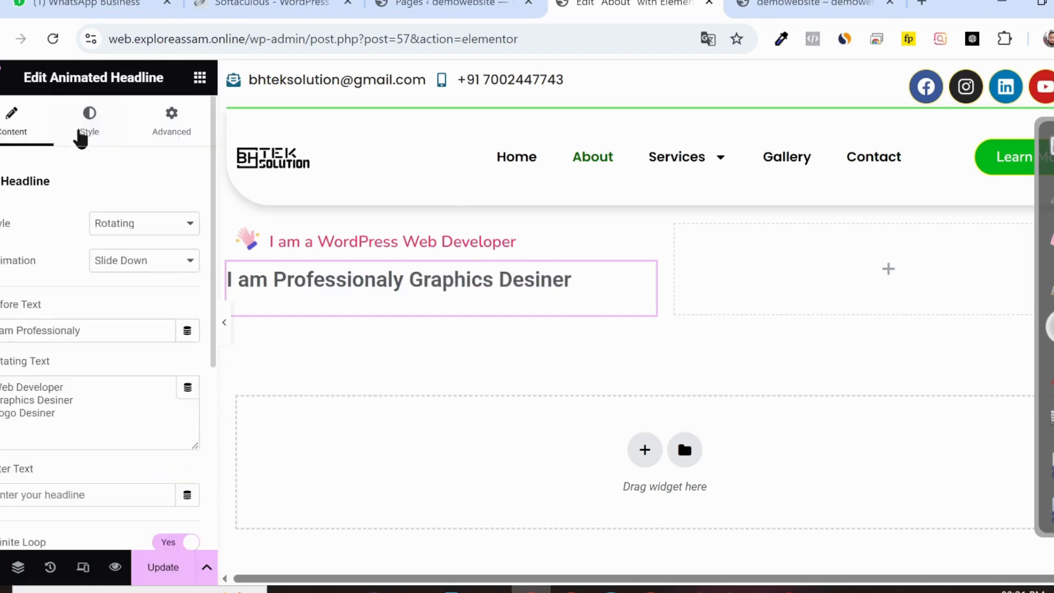
# Step: Inspect the homepage's plain headline text in the developer tools and select its colour code in the CSS styles
pyautogui.click(86, 146)
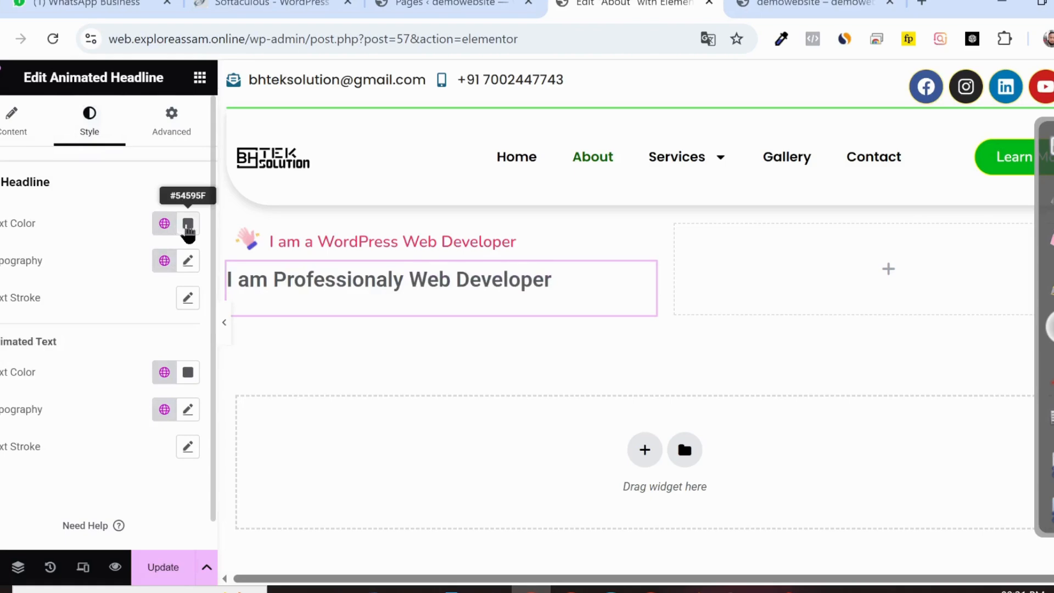
pyautogui.click(795, 5)
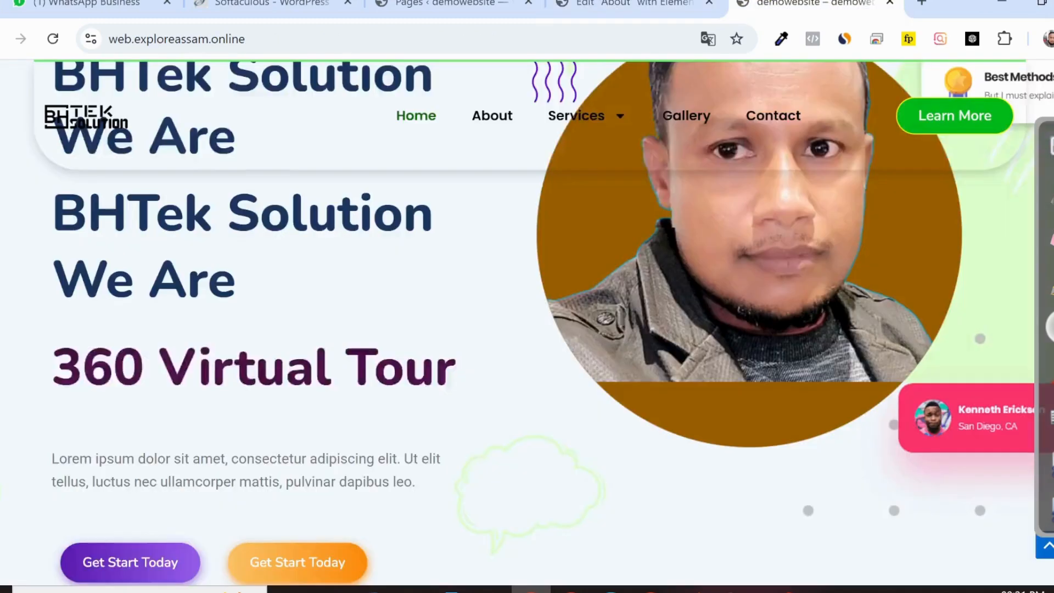
pyautogui.rightClick(120, 212)
pyautogui.click(212, 563)
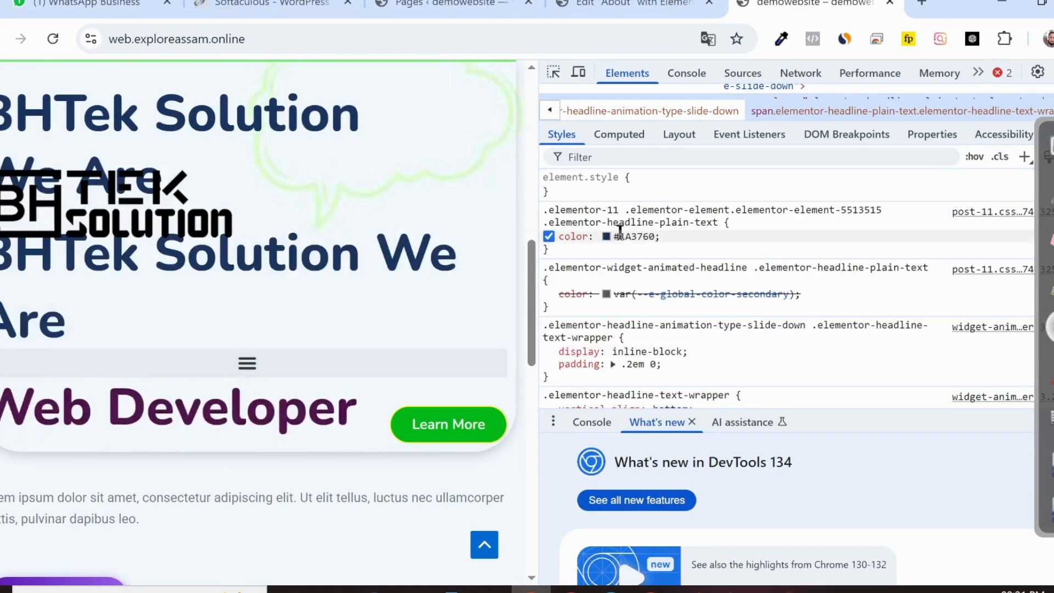
pyautogui.moveTo(613, 238); pyautogui.dragTo(656, 237)
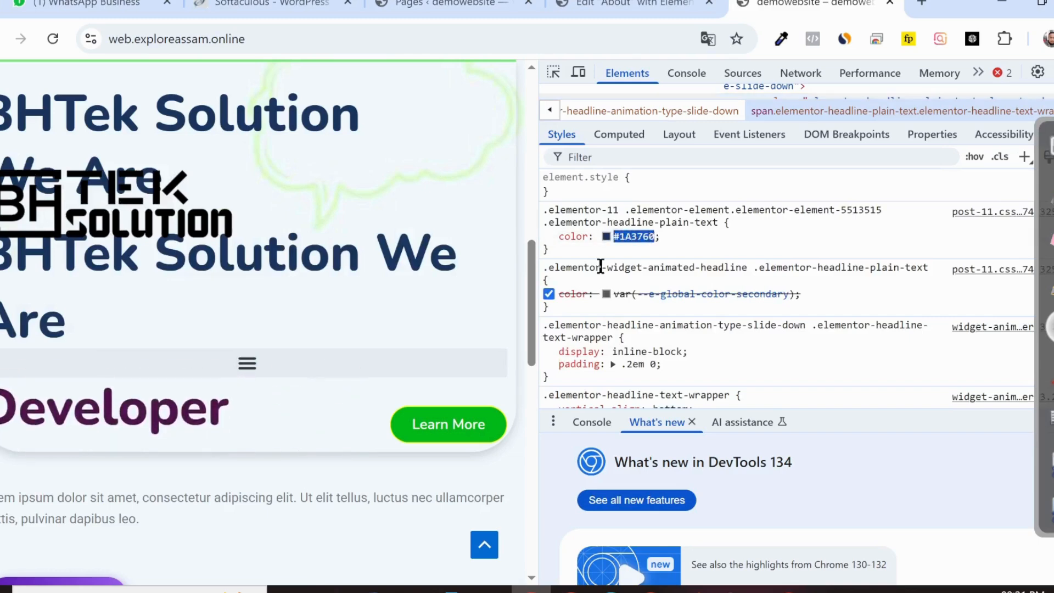
# Step: Set the text colour of the About page's animated headline to FD346E
pyautogui.click(631, 5)
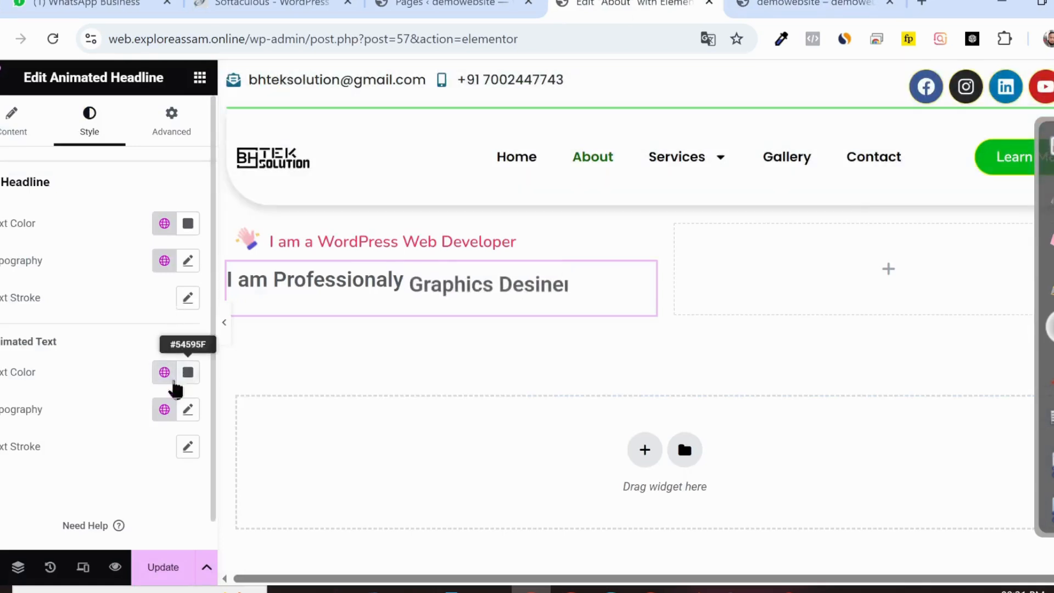
pyautogui.click(188, 224)
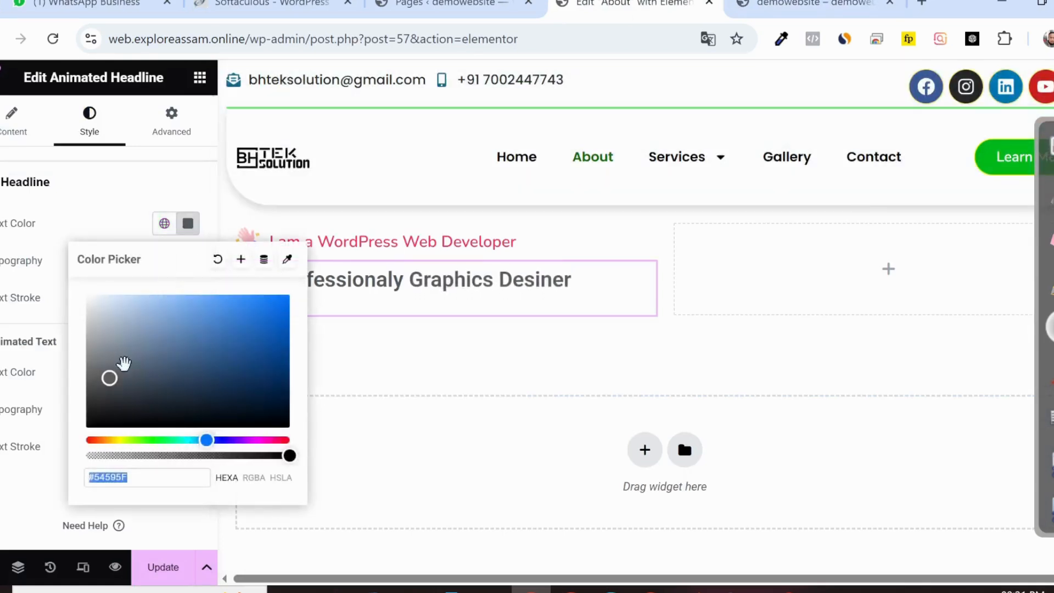
pyautogui.write('FD346E')
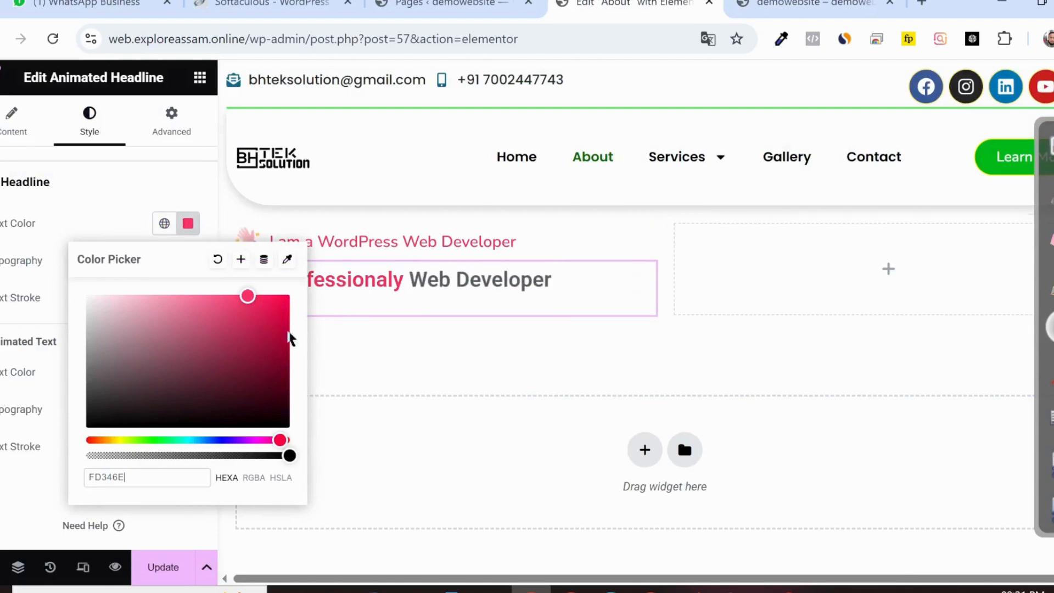
# Step: Copy colour #1A3760 from the homepage headline's CSS, apply it as the animated headline's text colour, and update the page
pyautogui.moveTo(155, 475); pyautogui.dragTo(31, 457)
pyautogui.click(807, 5)
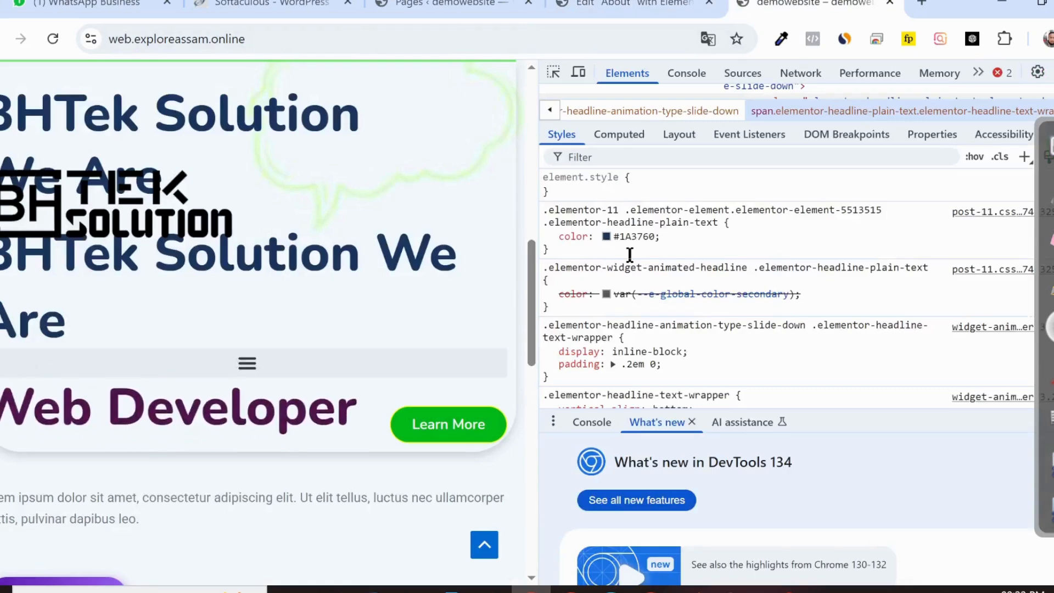
pyautogui.moveTo(611, 236)
pyautogui.mouseDown()
pyautogui.moveTo(658, 236)
pyautogui.moveTo(613, 235)
pyautogui.mouseUp()
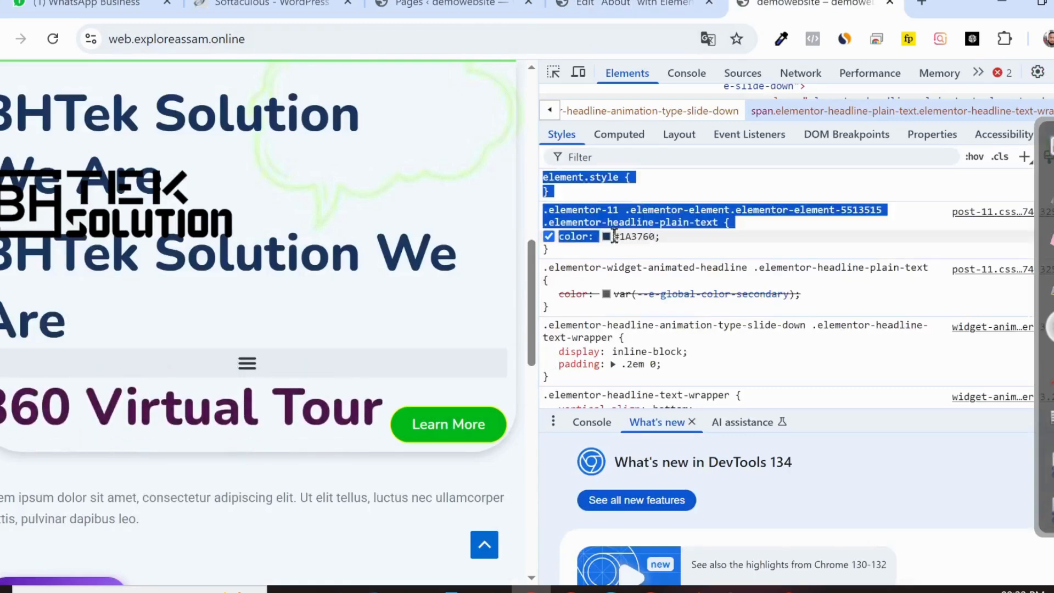
pyautogui.click(626, 238)
pyautogui.hotkey('ctrl', 'c')
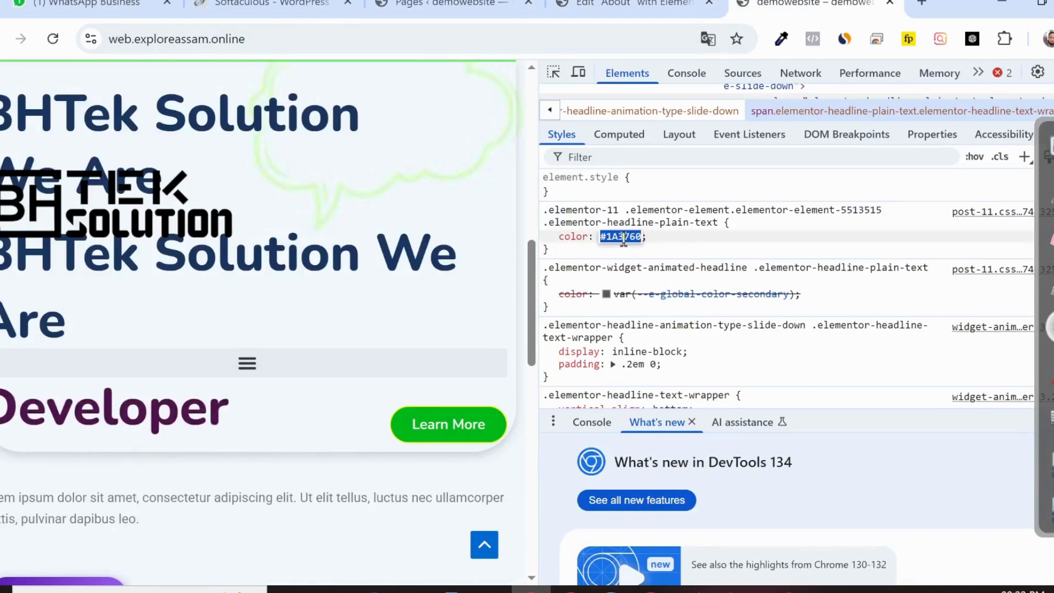
pyautogui.click(631, 3)
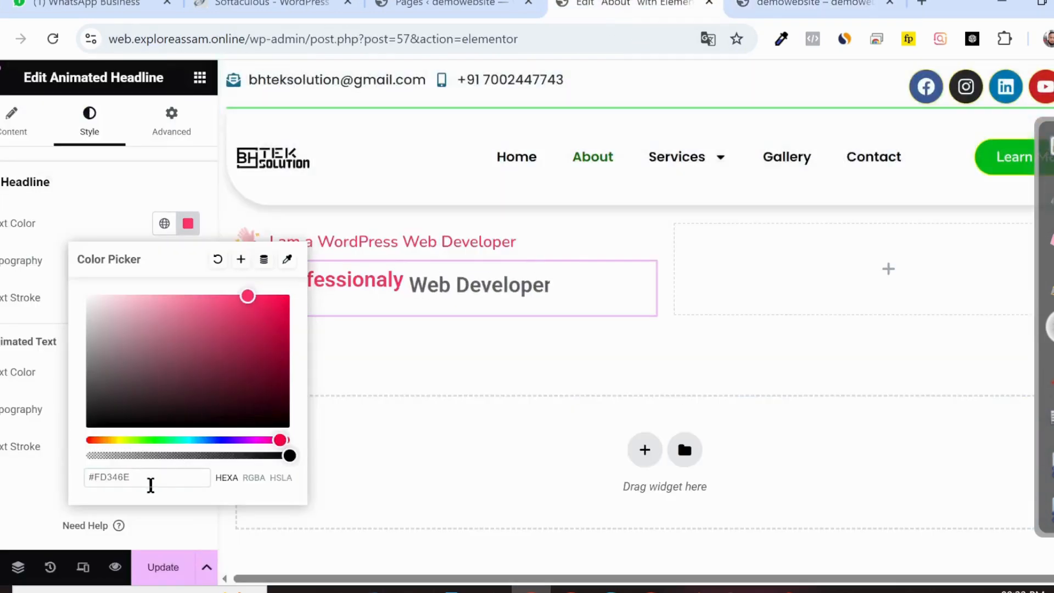
pyautogui.moveTo(151, 482); pyautogui.dragTo(35, 469)
pyautogui.hotkey('ctrl', 'v')
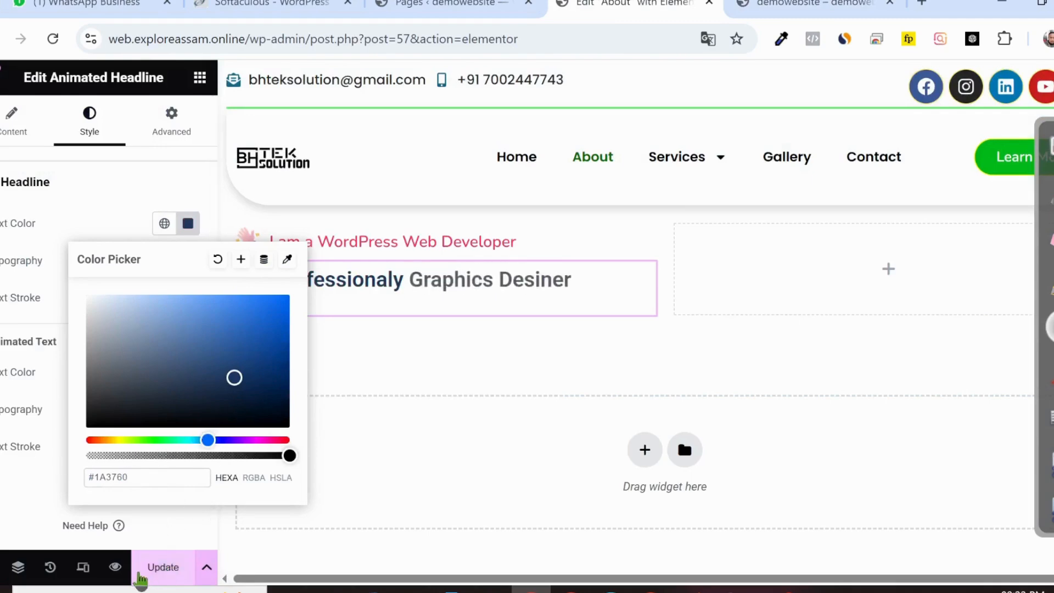
pyautogui.click(158, 565)
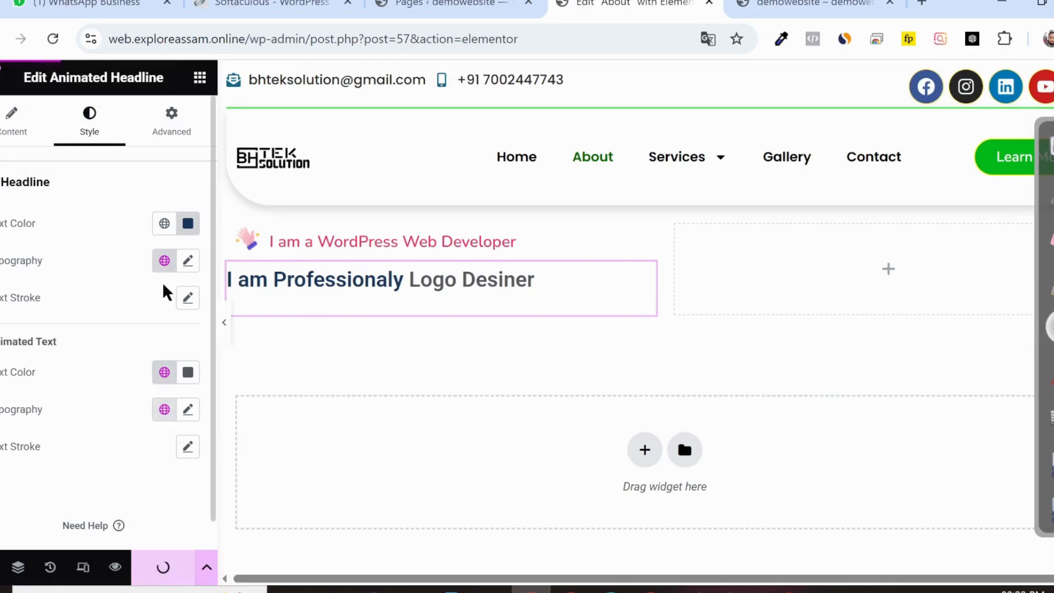
# Step: Set the headline's typography to the Syne font family with weight 800 (Extra Bold)
pyautogui.click(188, 265)
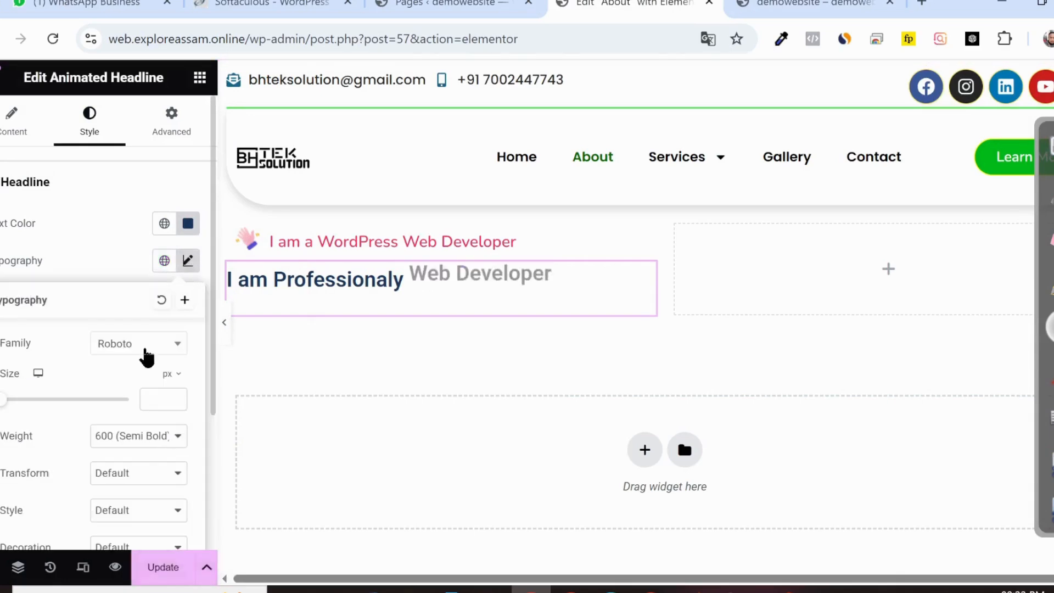
pyautogui.click(145, 351)
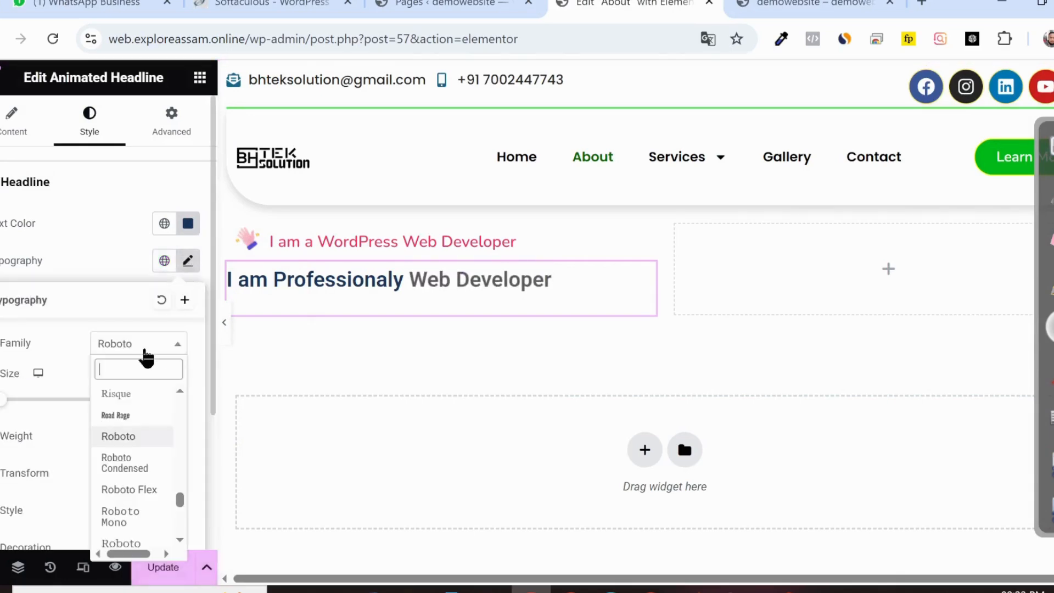
pyautogui.write('syne')
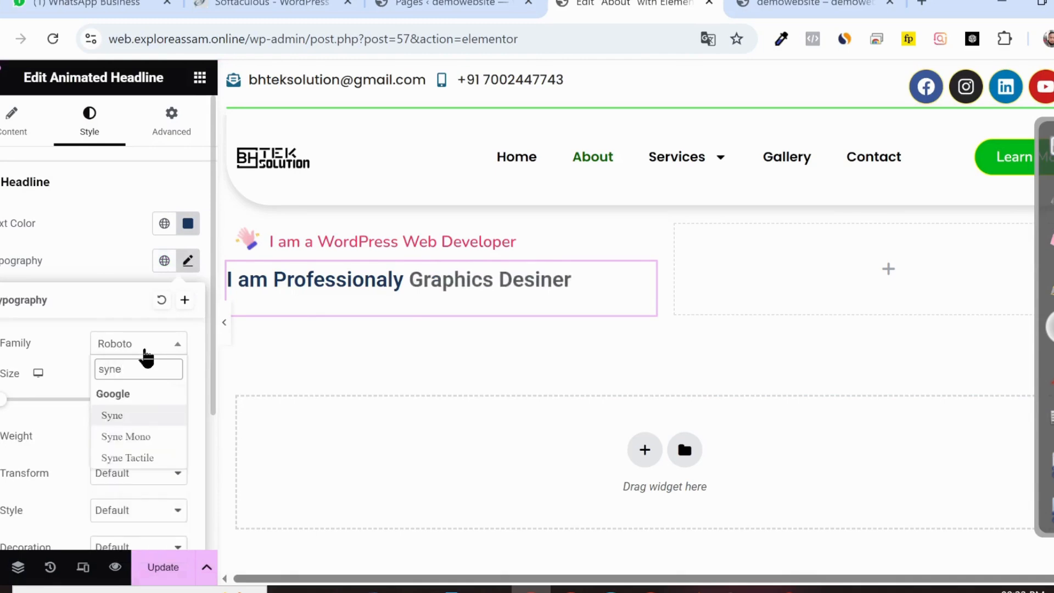
pyautogui.click(135, 409)
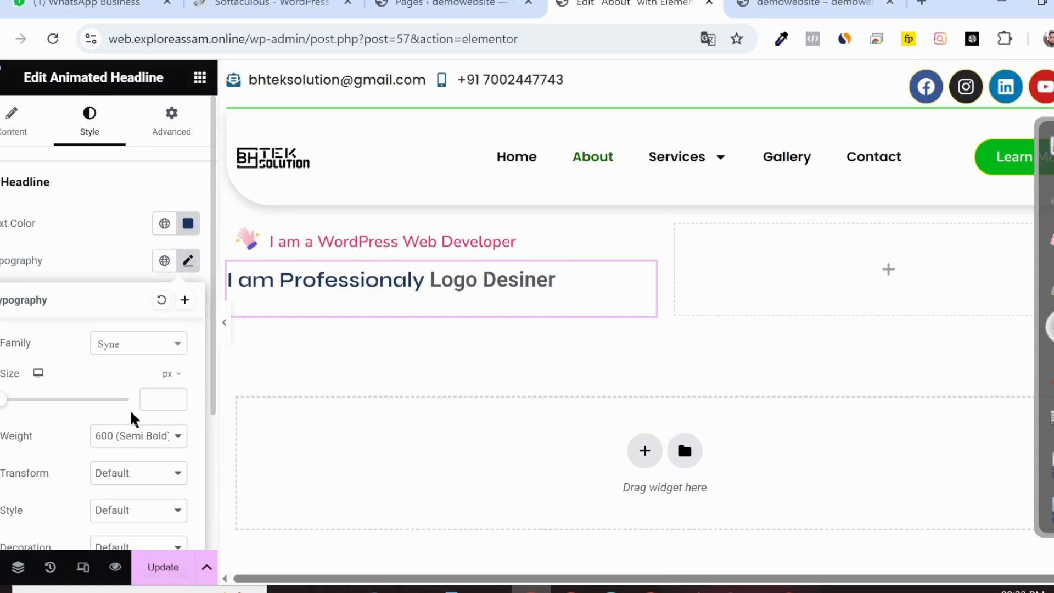
pyautogui.click(132, 436)
pyautogui.click(133, 321)
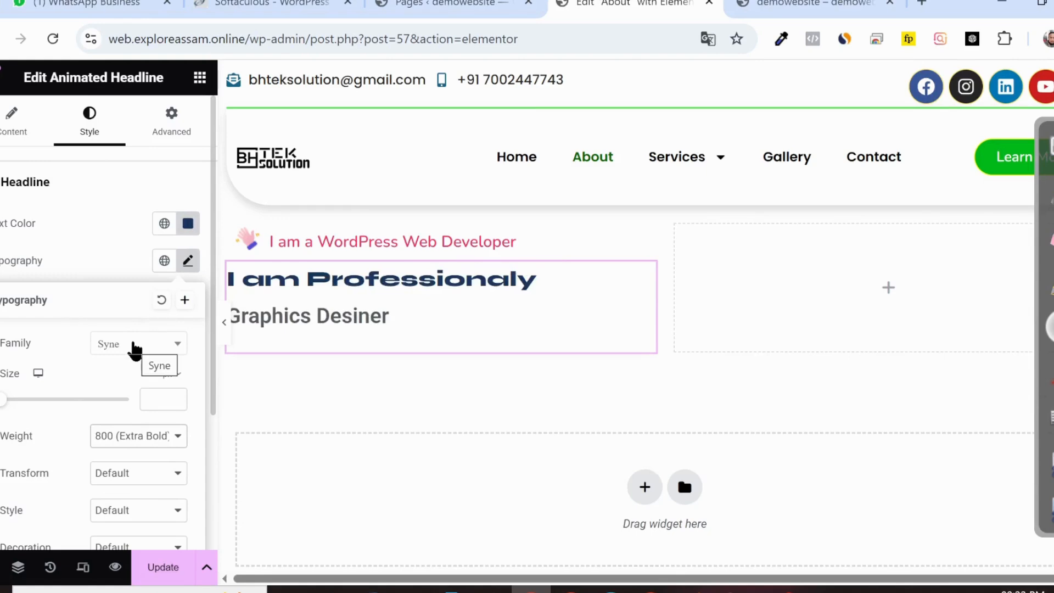
# Step: Change the headline's font family to Poppins and set its size to 40 px
pyautogui.click(135, 349)
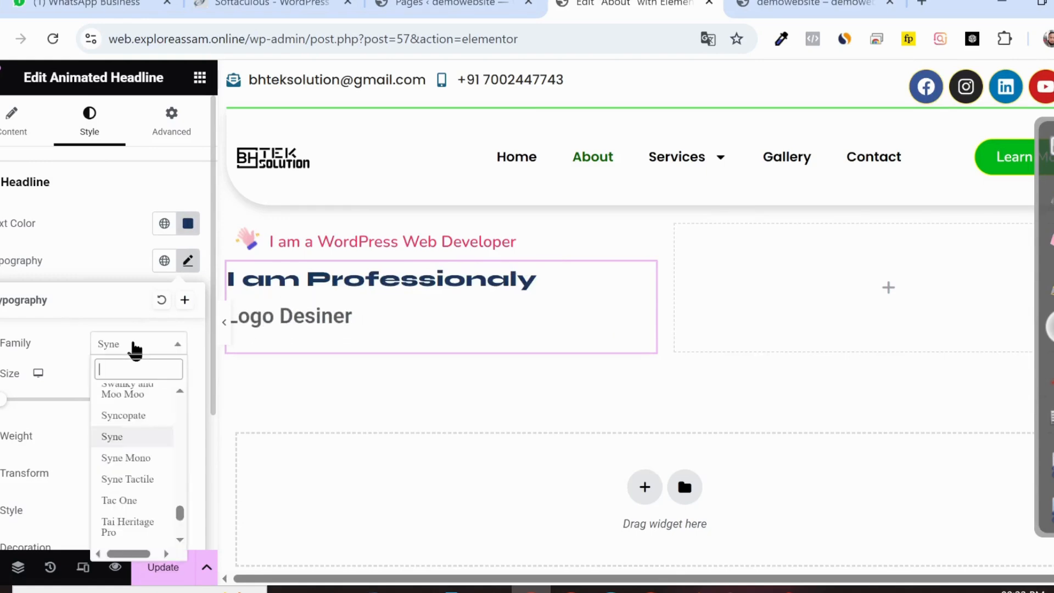
pyautogui.write('popp')
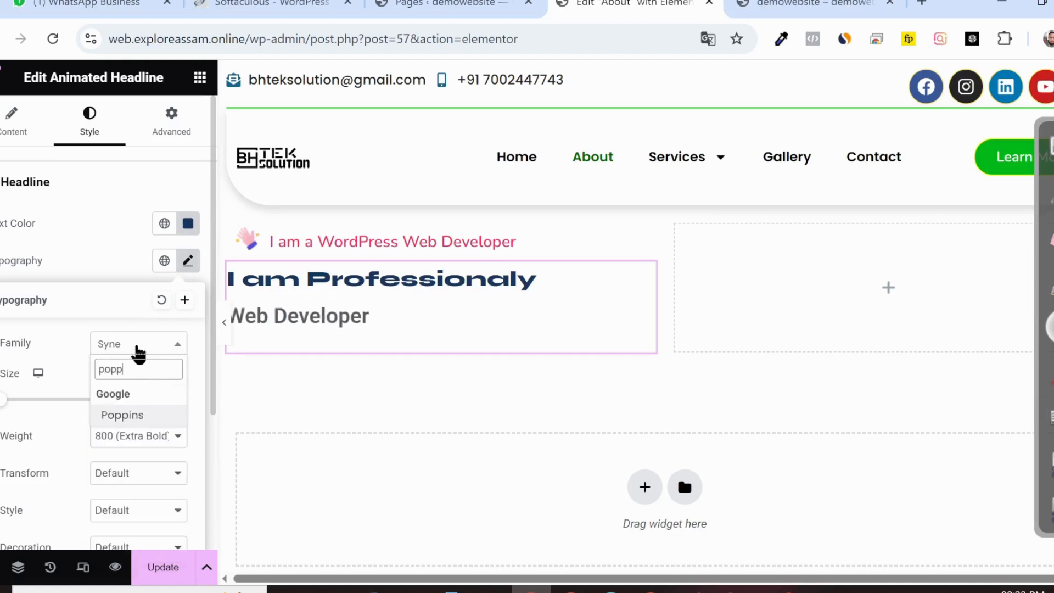
pyautogui.click(123, 415)
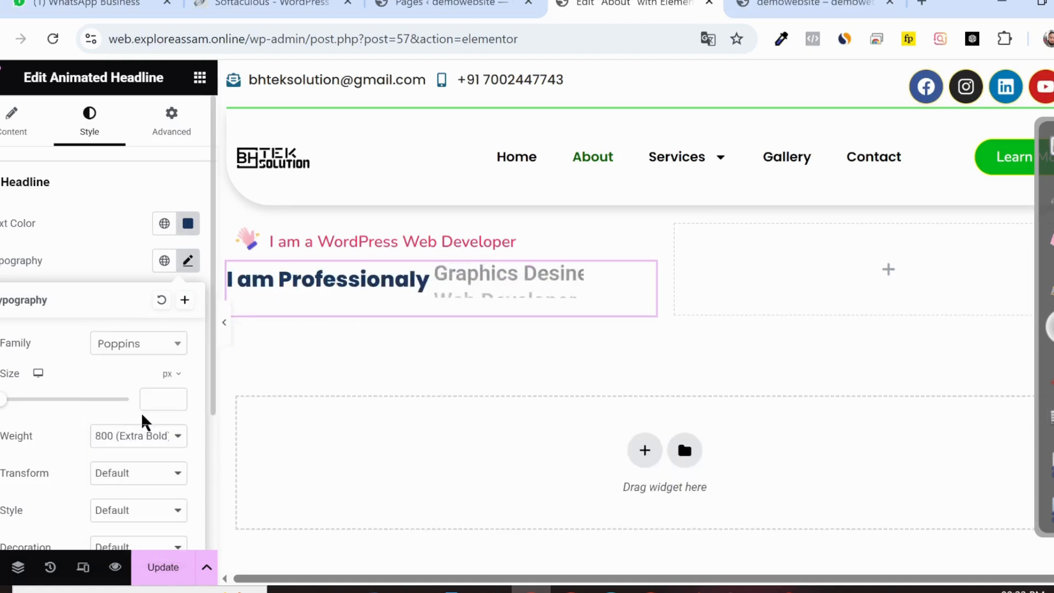
pyautogui.click(152, 395)
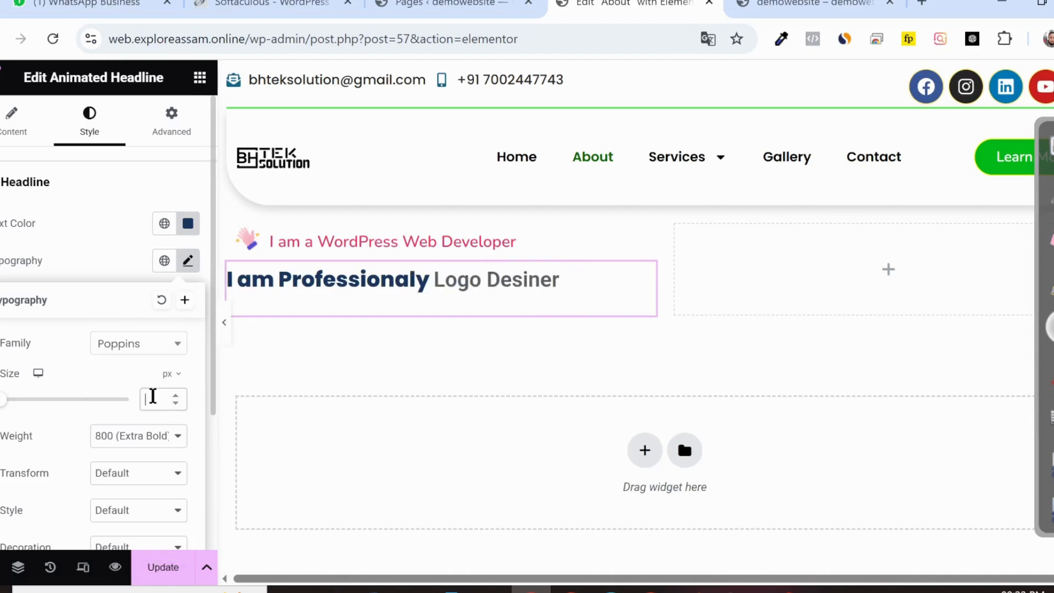
pyautogui.write('40')
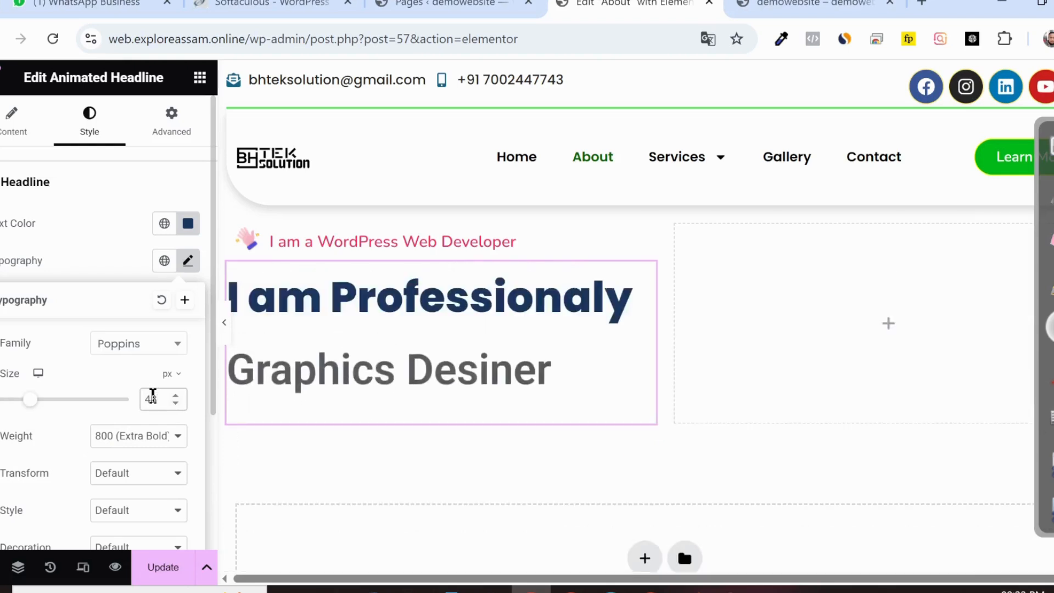
# Step: Change the headline's font family to Nunito and set its size to 58 px
pyautogui.click(147, 351)
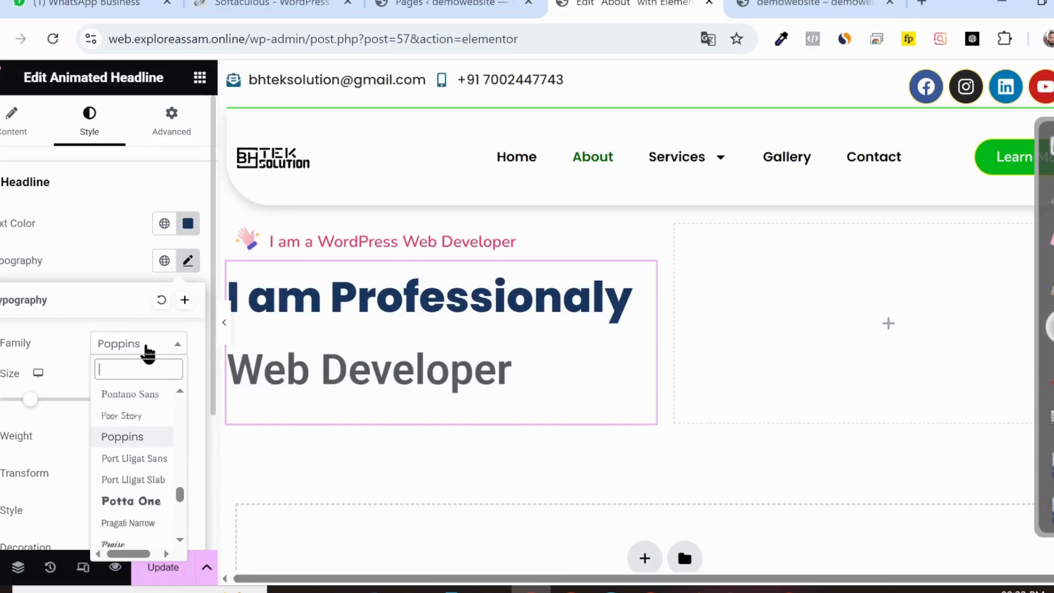
pyautogui.write('Nuni')
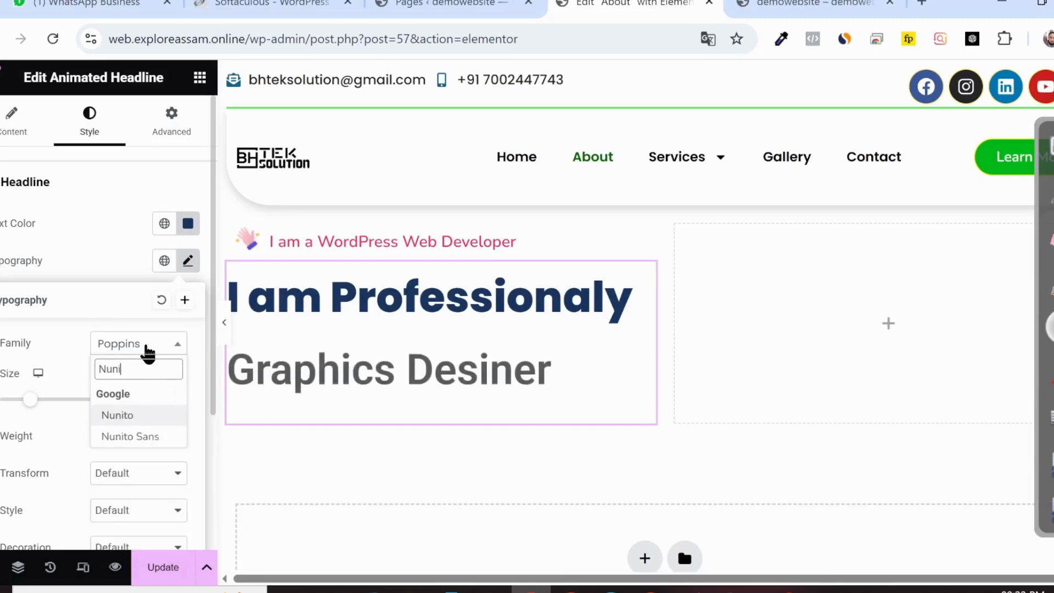
pyautogui.click(118, 415)
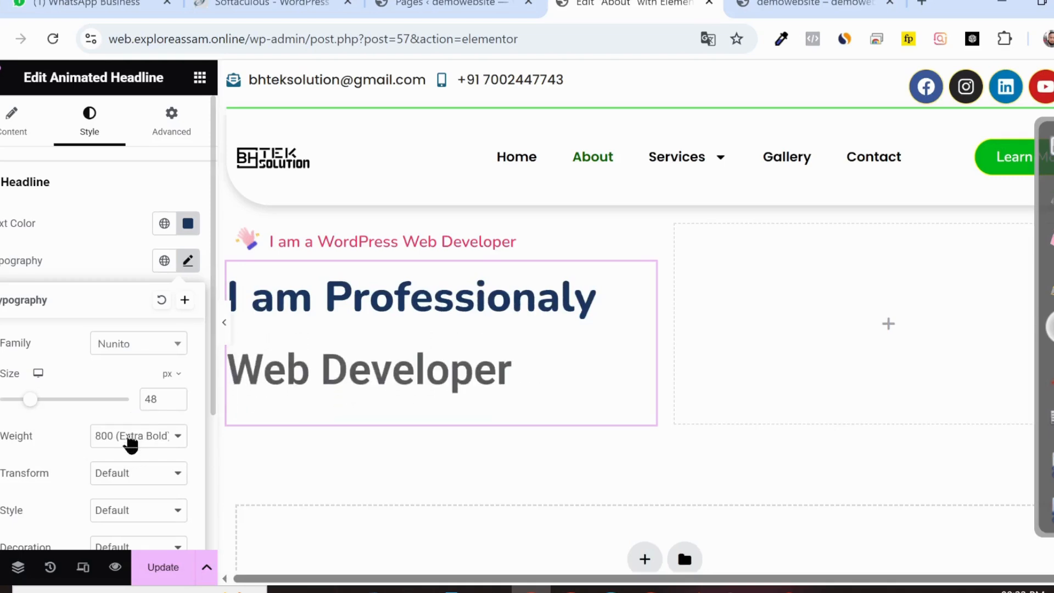
pyautogui.click(177, 395)
pyautogui.click(177, 395)
pyautogui.click(177, 394)
pyautogui.click(177, 395)
pyautogui.click(176, 394)
pyautogui.click(177, 394)
pyautogui.click(177, 395)
pyautogui.click(177, 395)
pyautogui.click(177, 394)
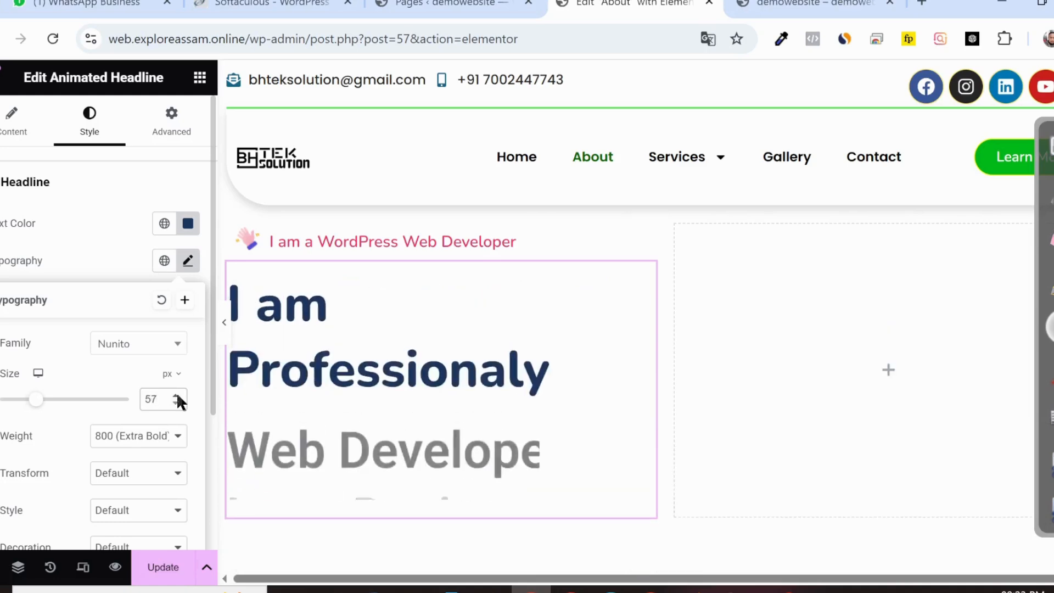
pyautogui.click(177, 394)
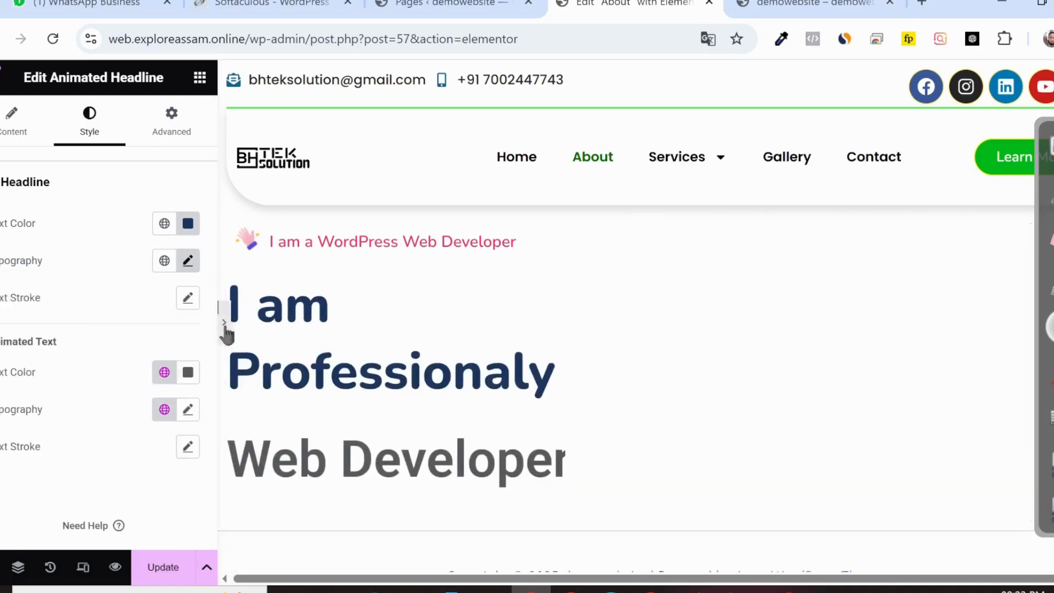
# Step: Preview the page without the editing panel, then check the headline's typography and text colour settings
pyautogui.click(225, 324)
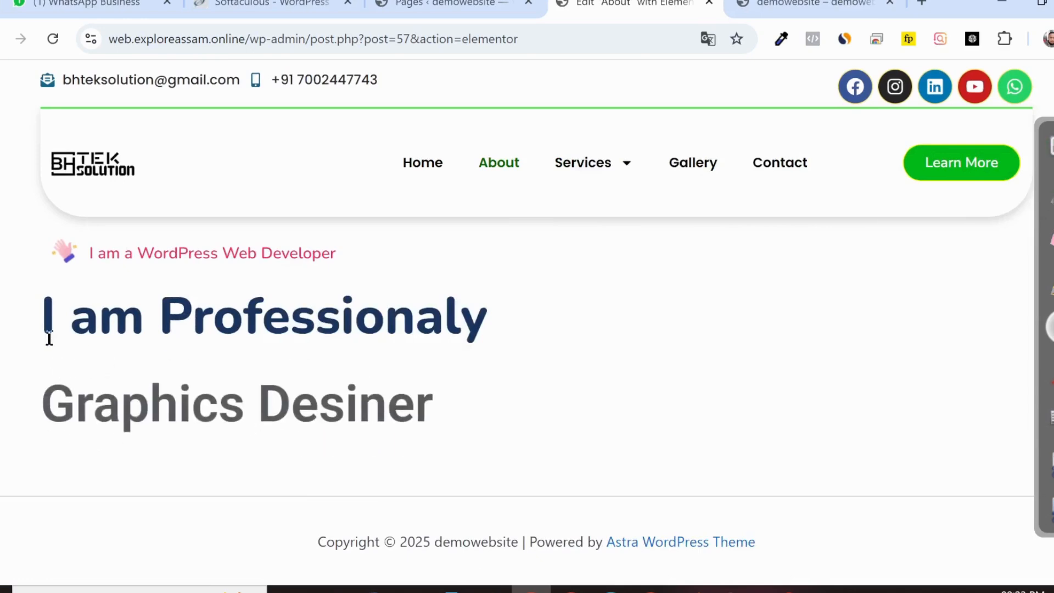
pyautogui.click(1, 323)
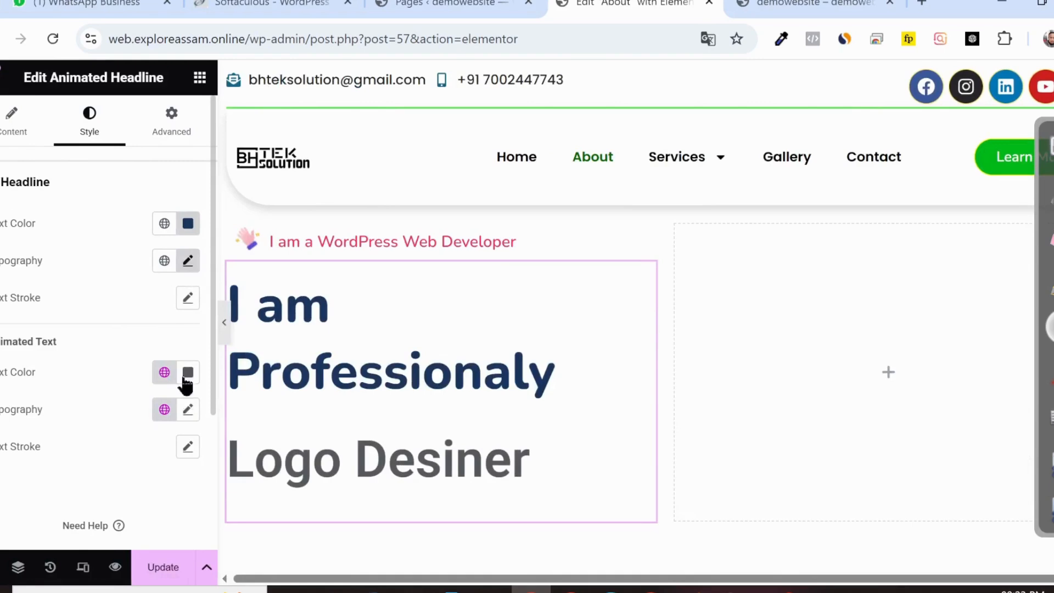
pyautogui.click(188, 262)
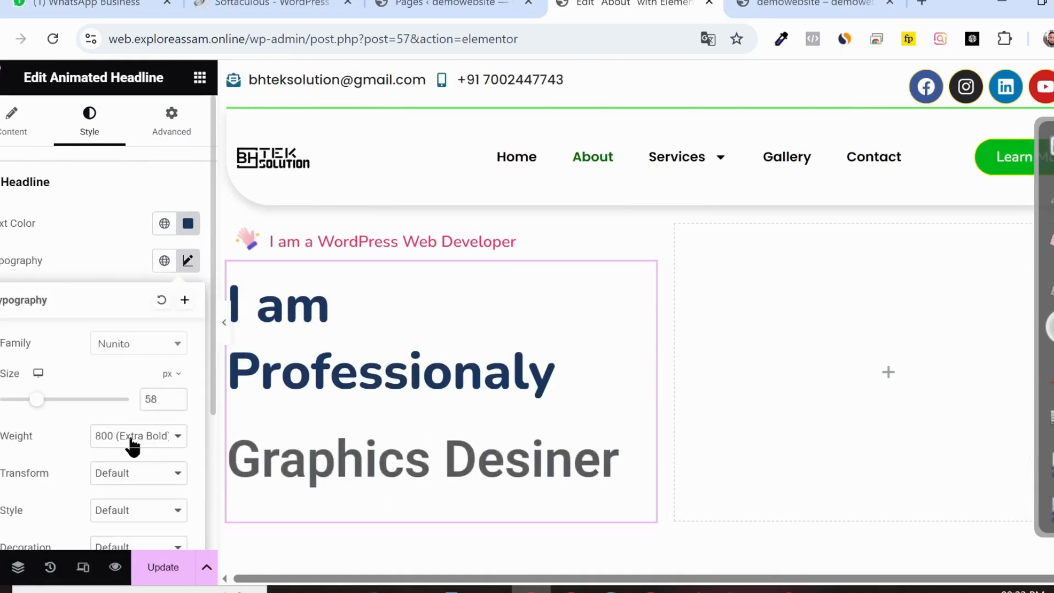
pyautogui.click(189, 231)
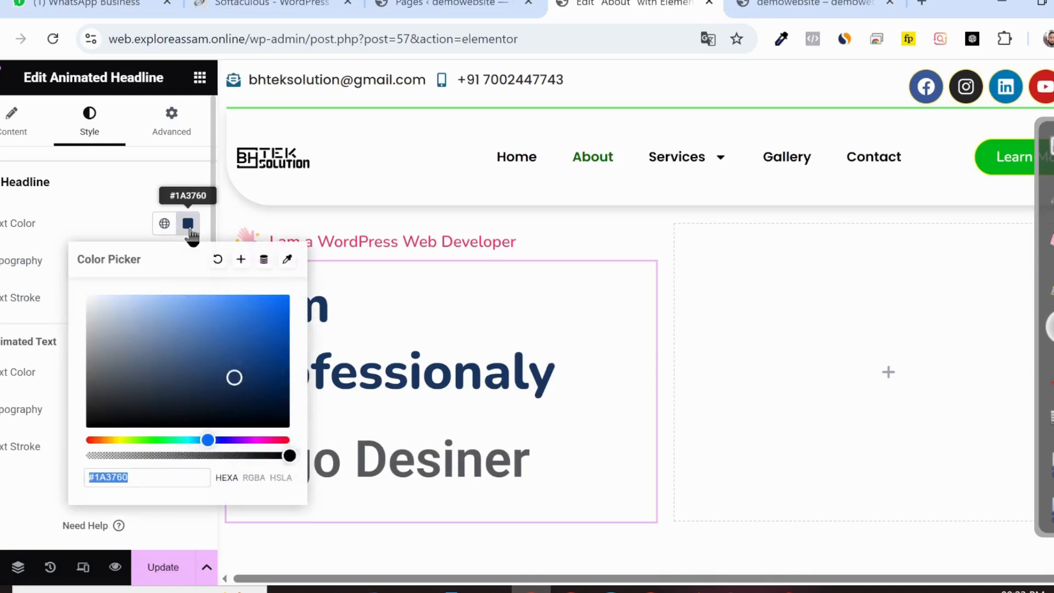
pyautogui.click(189, 225)
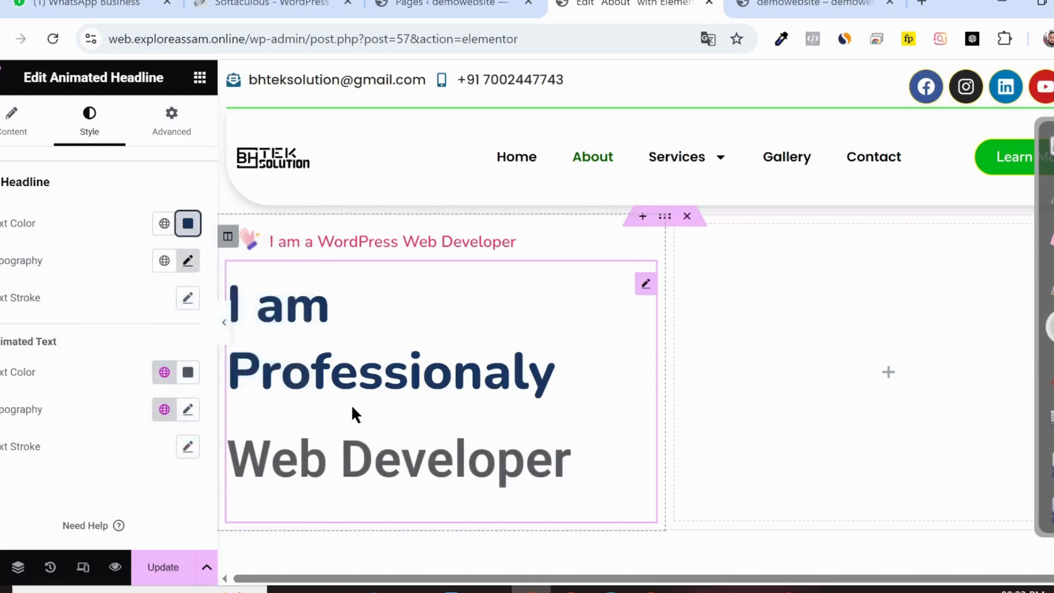
# Step: Set the text colour of the headline's animated text to purple #A600FC
pyautogui.click(188, 374)
pyautogui.moveTo(204, 289); pyautogui.dragTo(242, 289)
pyautogui.click(119, 225)
pyautogui.moveTo(267, 177); pyautogui.dragTo(297, 156)
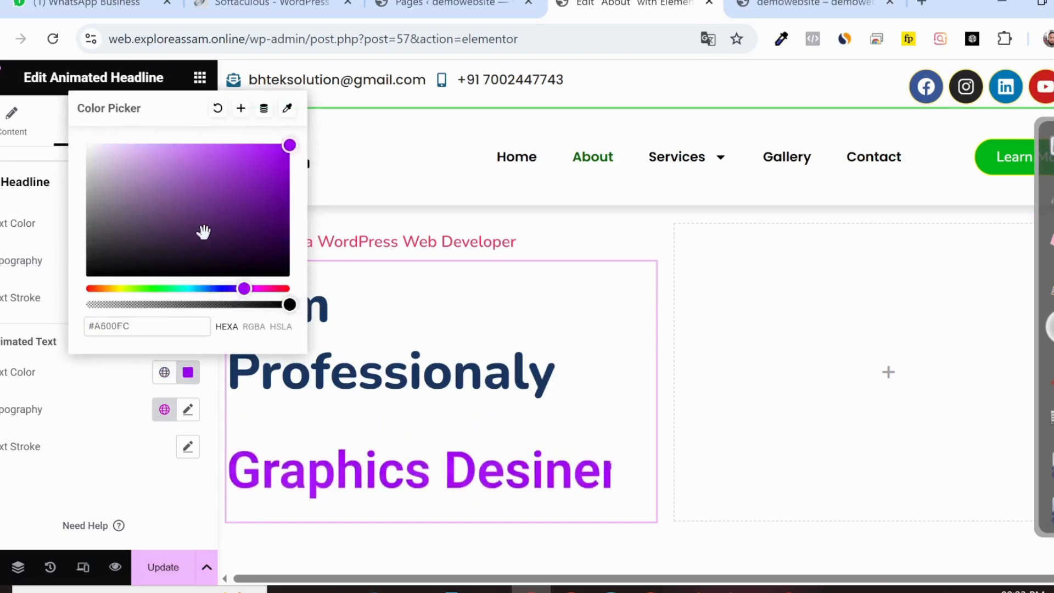
# Step: Set the animated text's typography to the Nunito font family with weight 800 (Extra Bold)
pyautogui.click(188, 408)
pyautogui.scroll(-4, 158, 461)
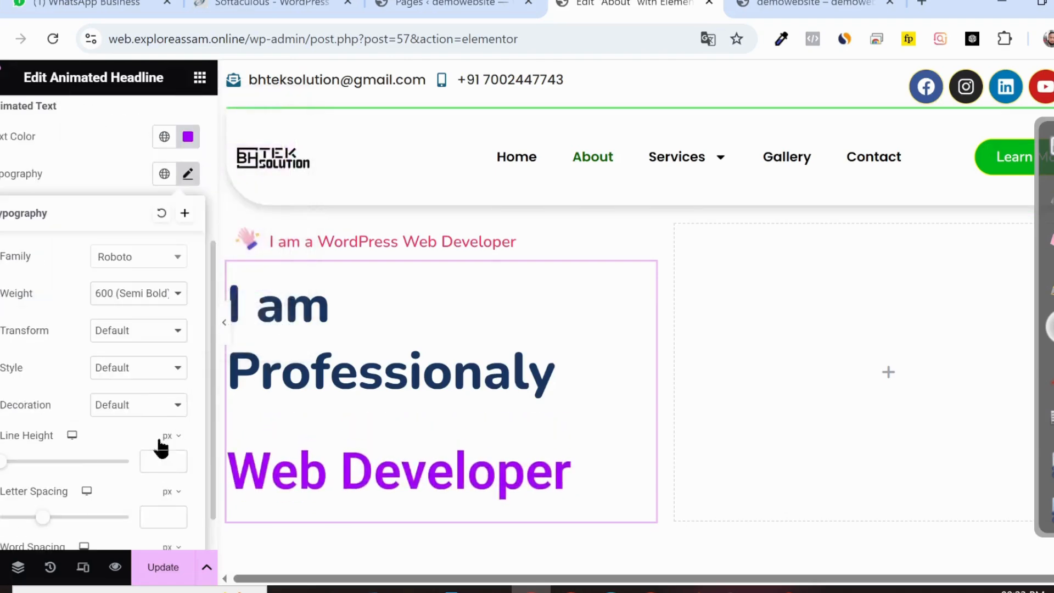
pyautogui.click(144, 257)
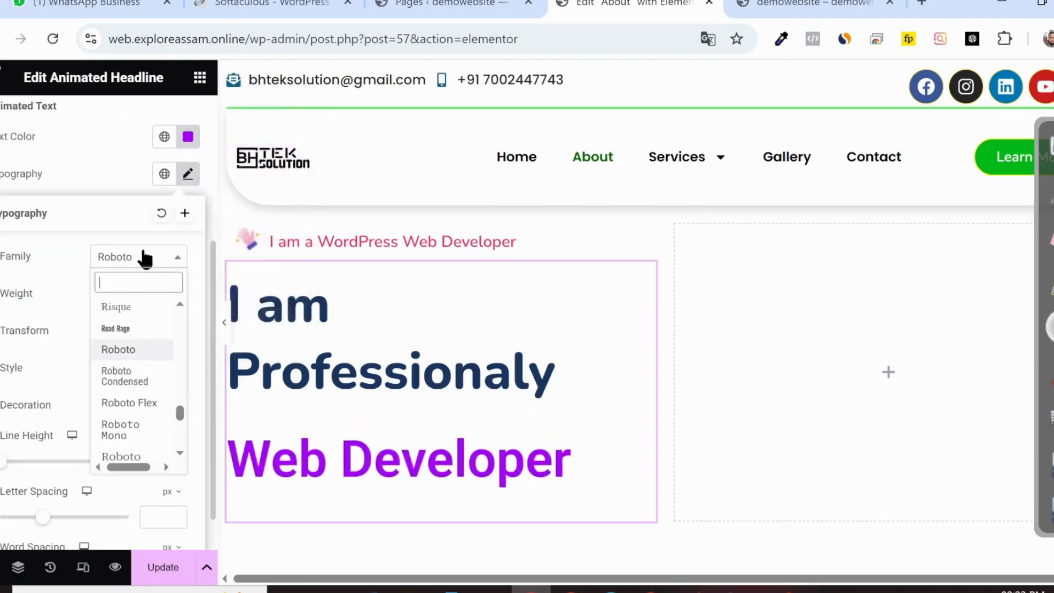
pyautogui.write('nuni')
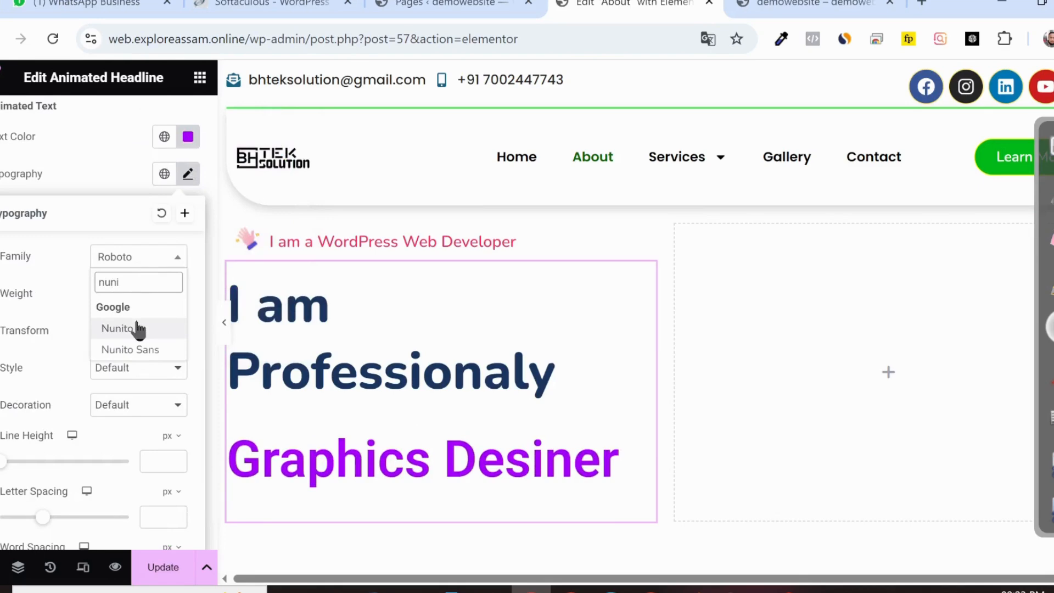
pyautogui.click(136, 328)
pyautogui.click(134, 299)
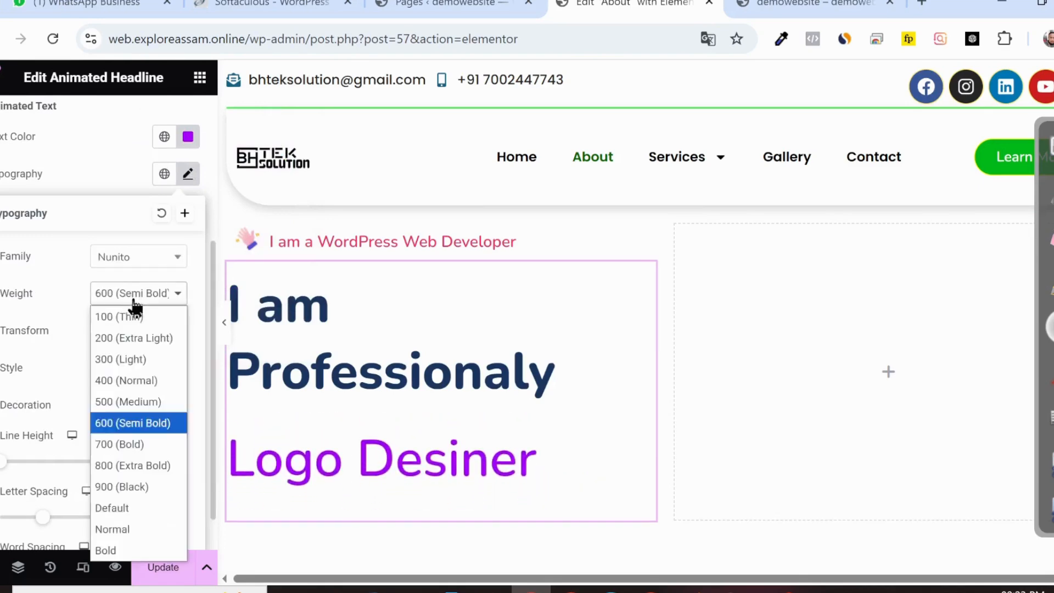
pyautogui.click(130, 465)
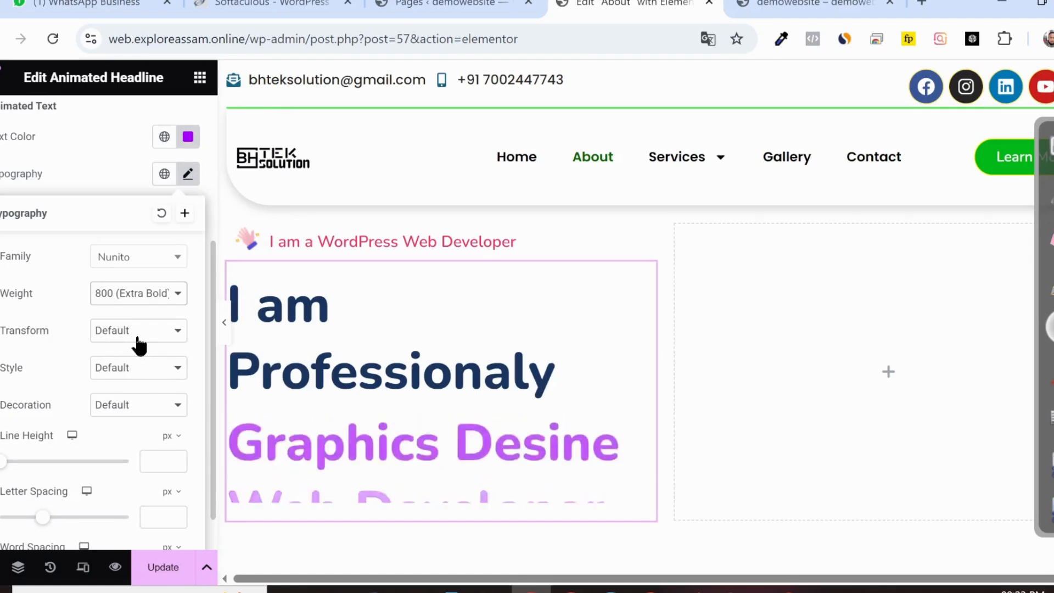
pyautogui.scroll(-1, 139, 344)
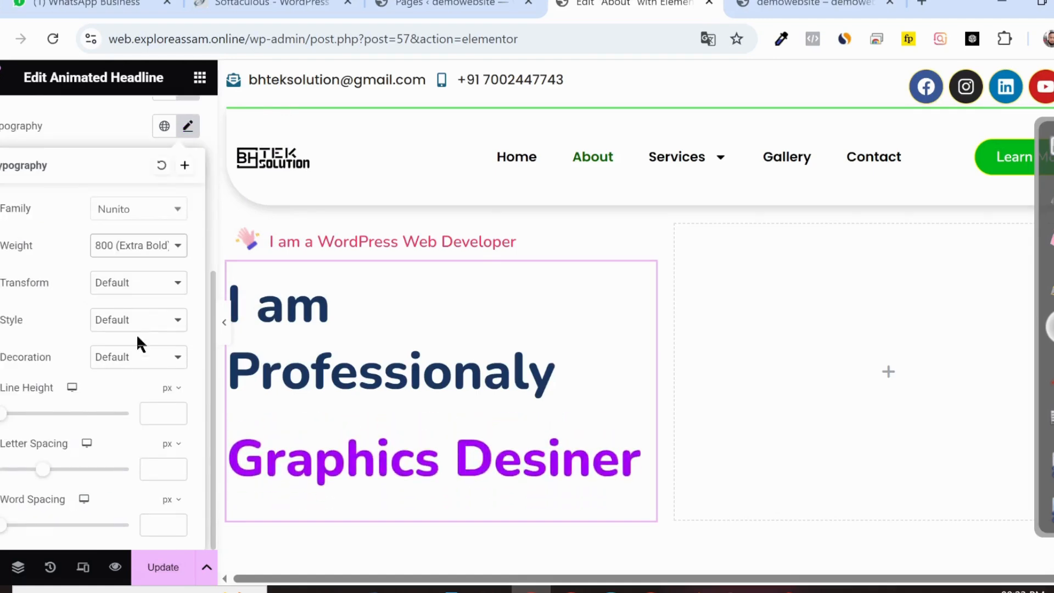
pyautogui.scroll(6, 137, 336)
pyautogui.click(188, 373)
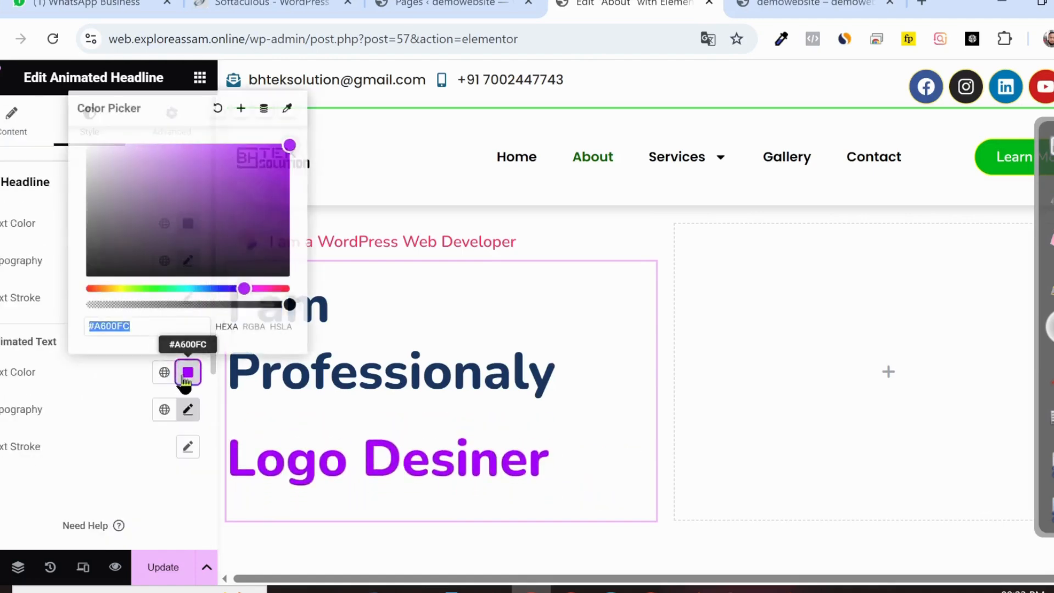
pyautogui.click(122, 480)
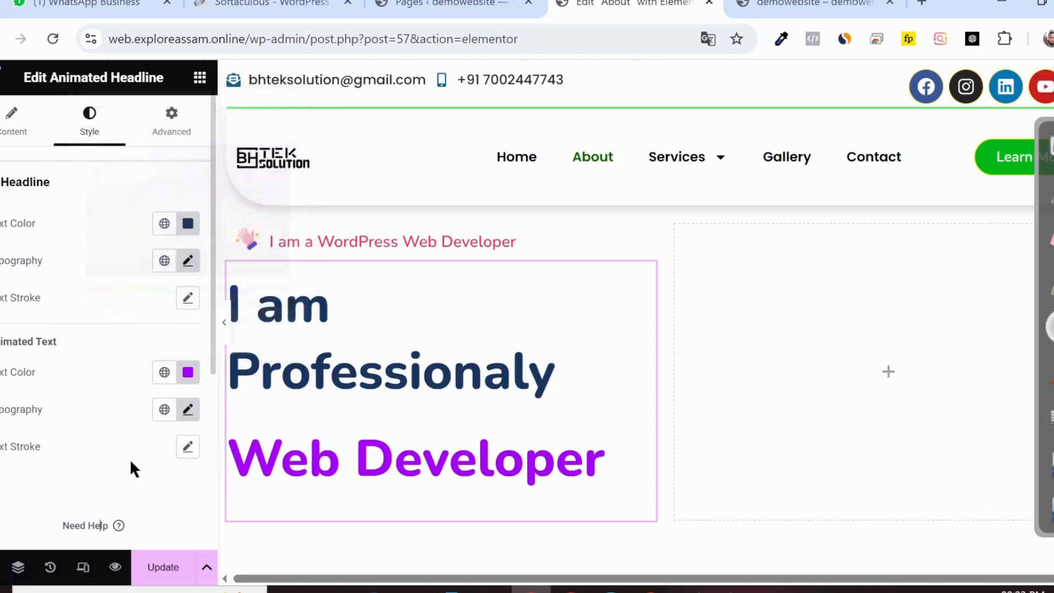
# Step: Preview the About page at full width and compare it with the live homepage's headline and the paragraph beneath it
pyautogui.click(224, 322)
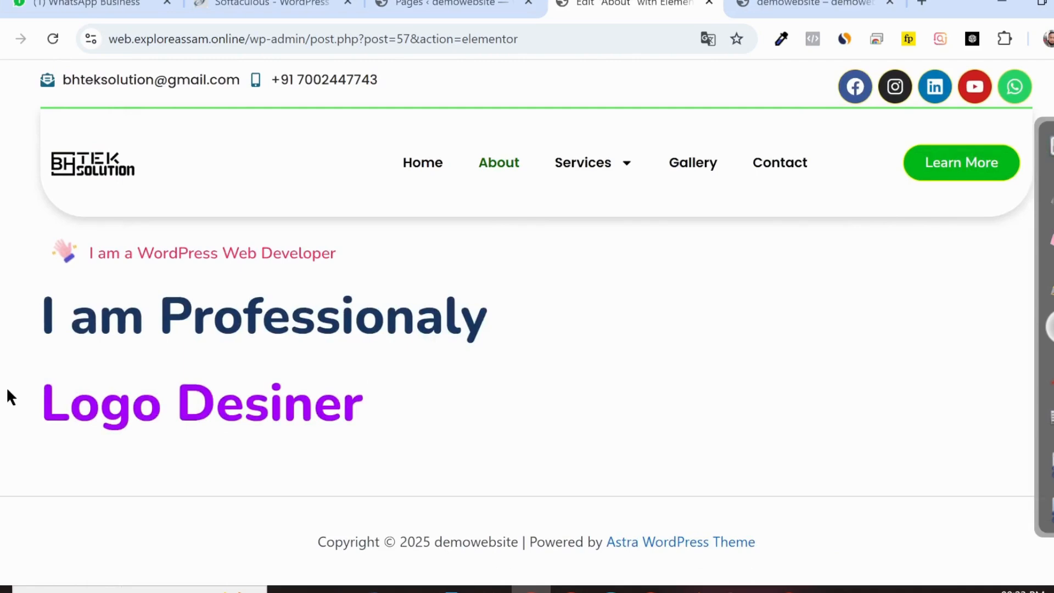
pyautogui.click(812, 5)
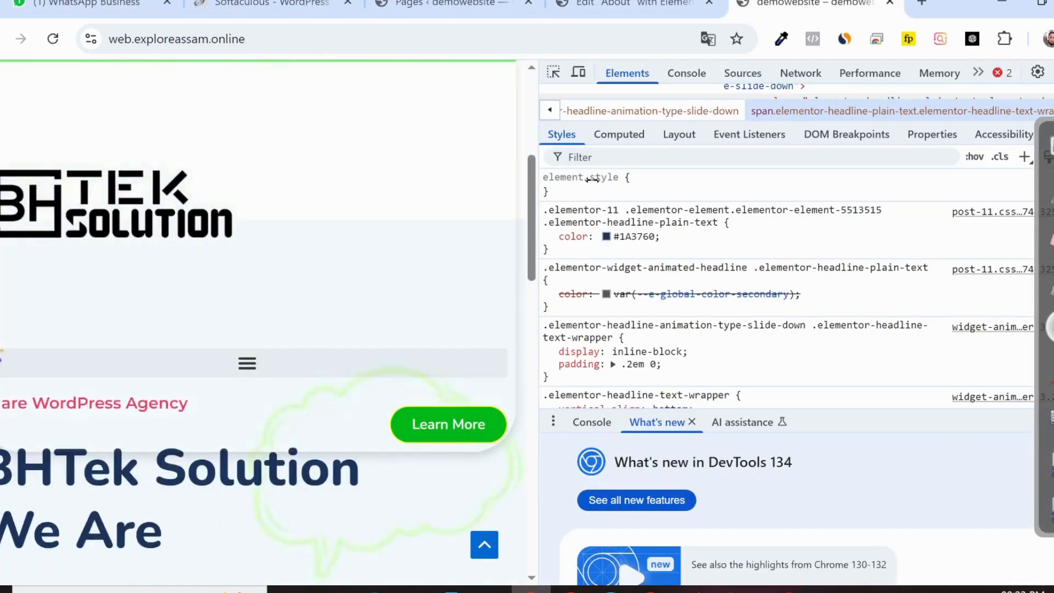
pyautogui.press('F12')
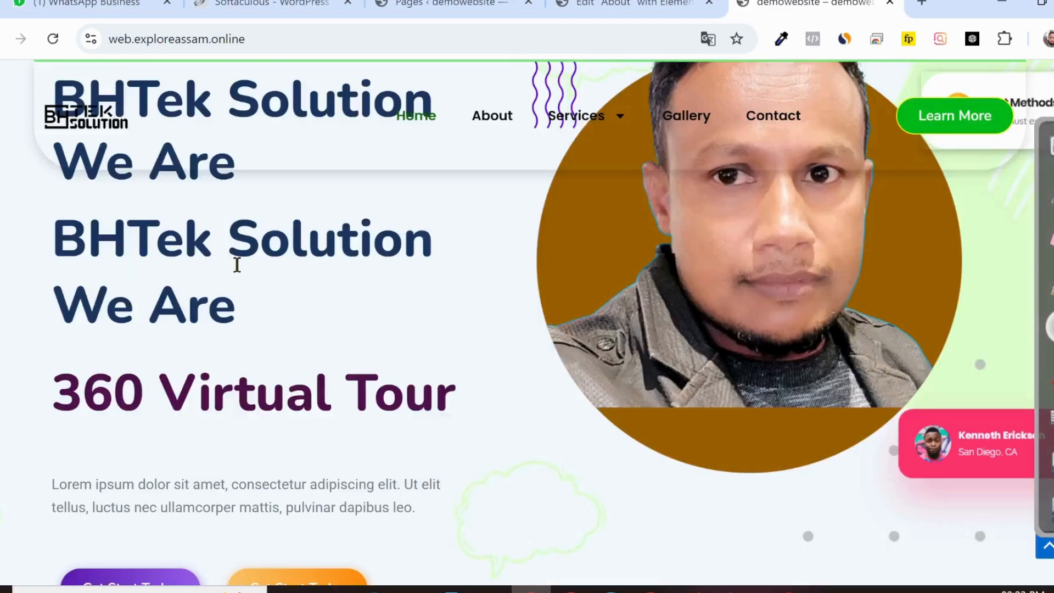
pyautogui.scroll(2, 230, 324)
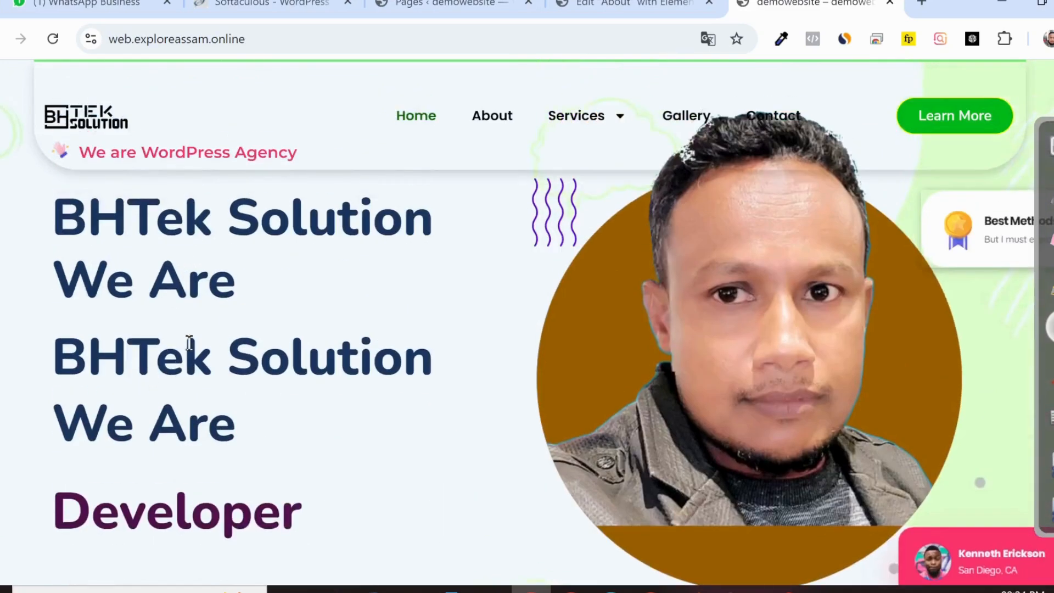
pyautogui.click(631, 4)
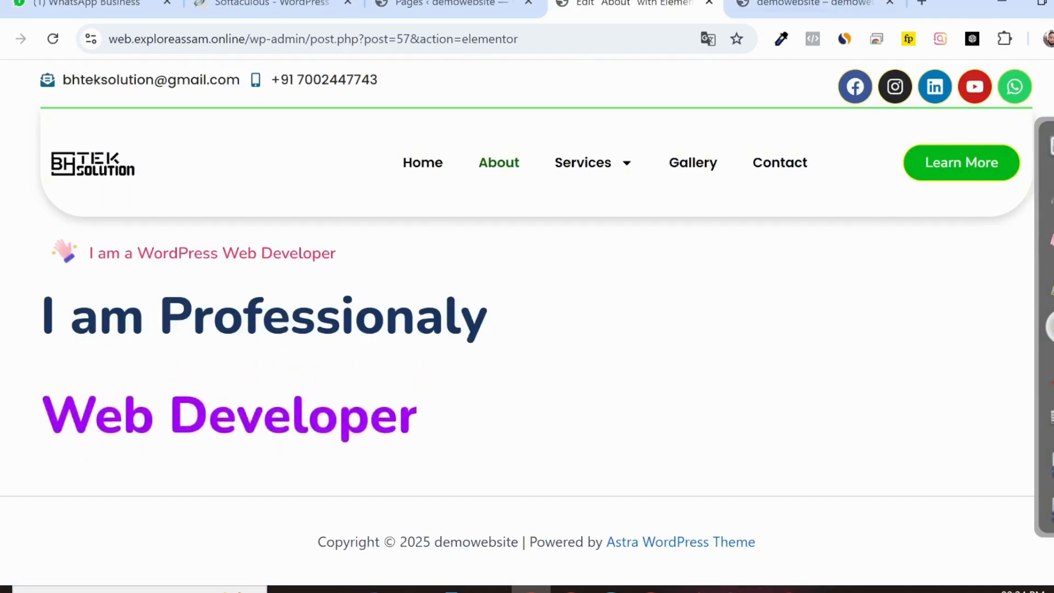
pyautogui.click(798, 3)
pyautogui.scroll(-4, 474, 237)
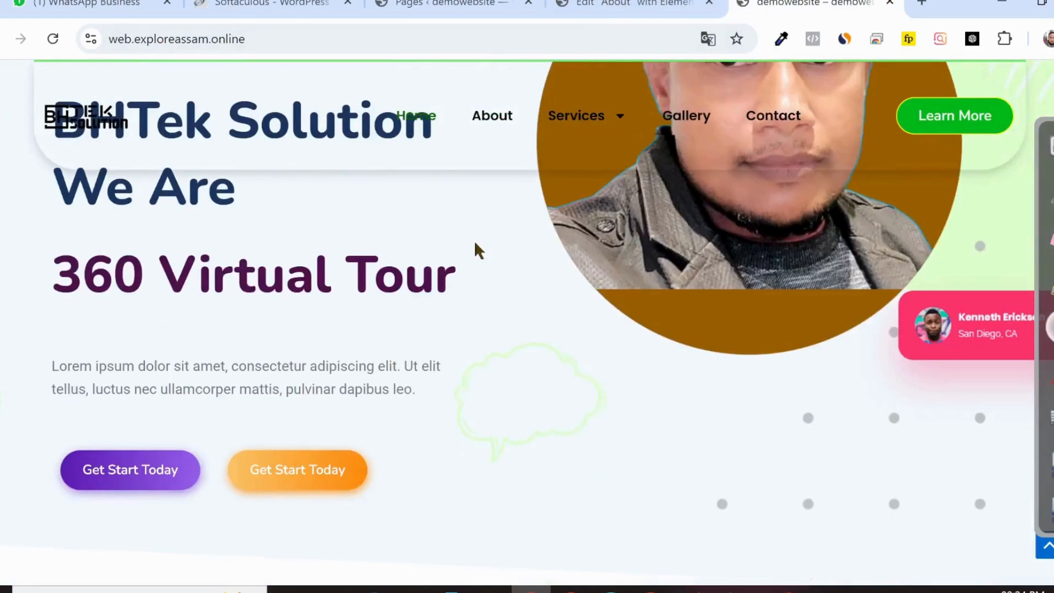
pyautogui.moveTo(415, 393); pyautogui.dragTo(8, 376)
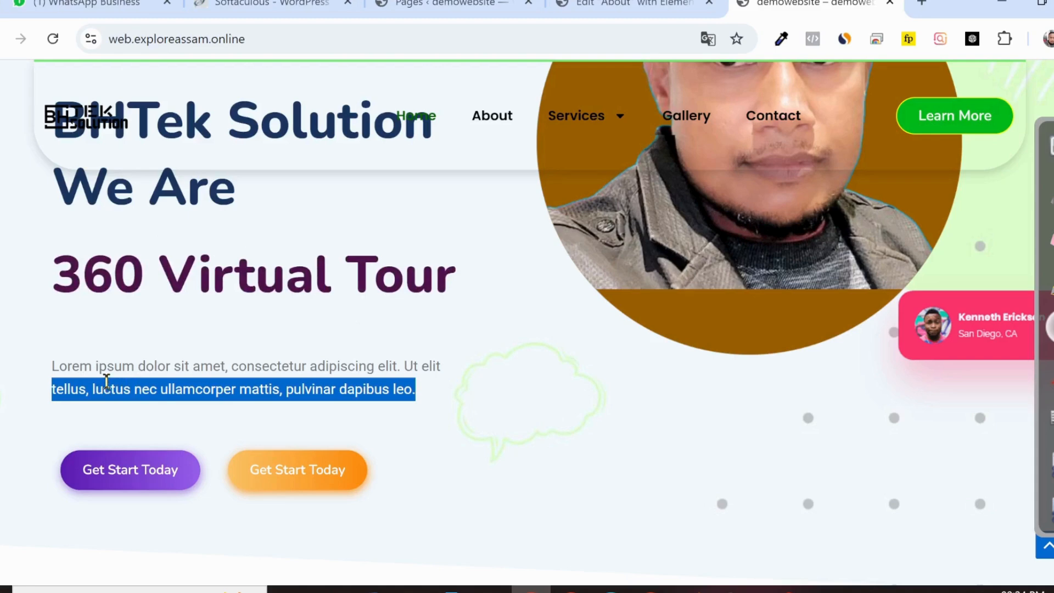
pyautogui.moveTo(49, 375); pyautogui.dragTo(412, 378)
pyautogui.click(426, 384)
pyautogui.click(610, 3)
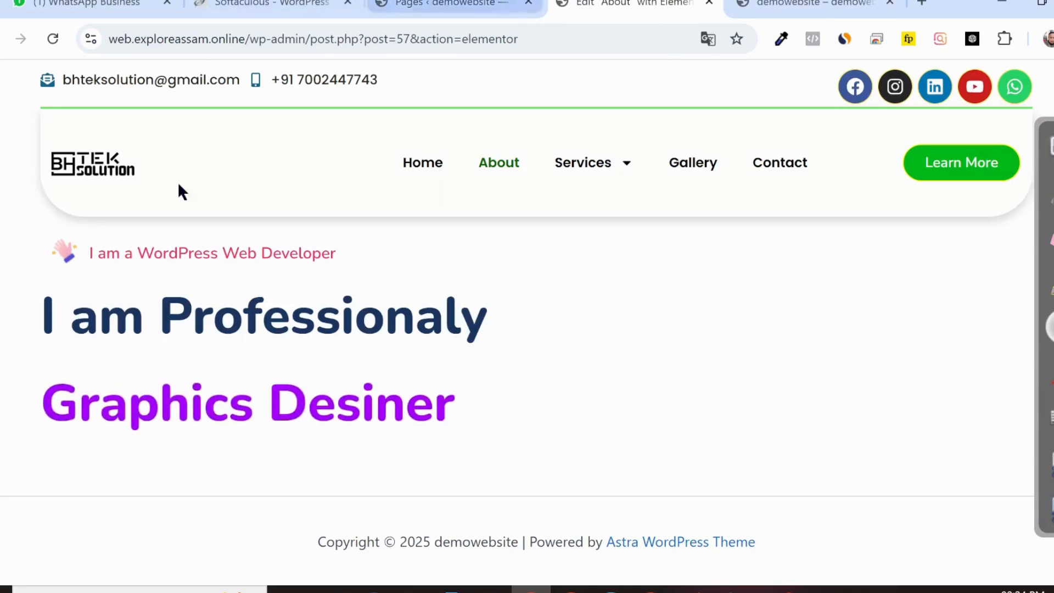
pyautogui.click(159, 332)
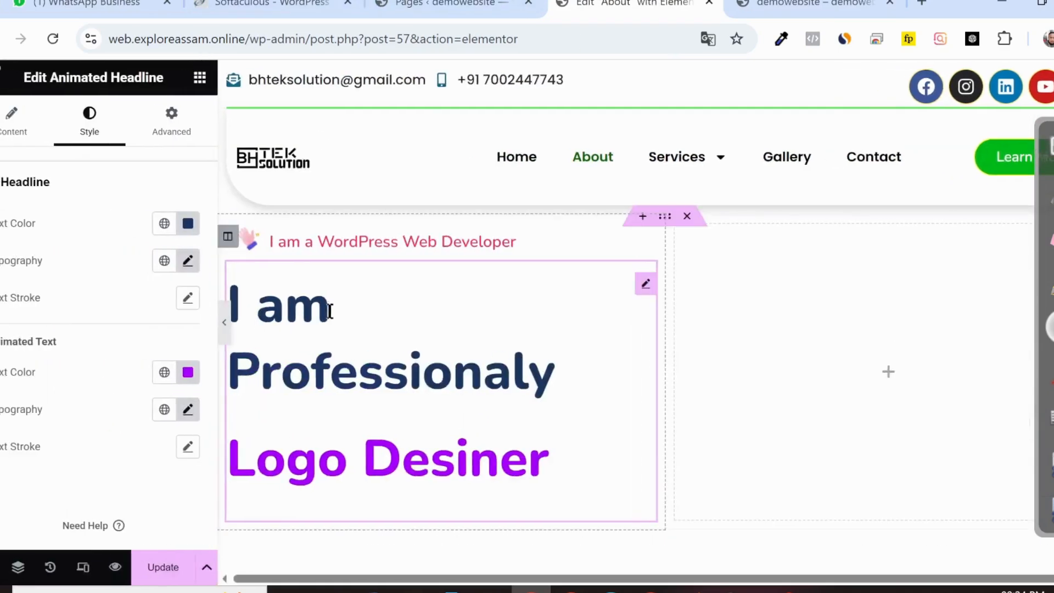
pyautogui.click(200, 78)
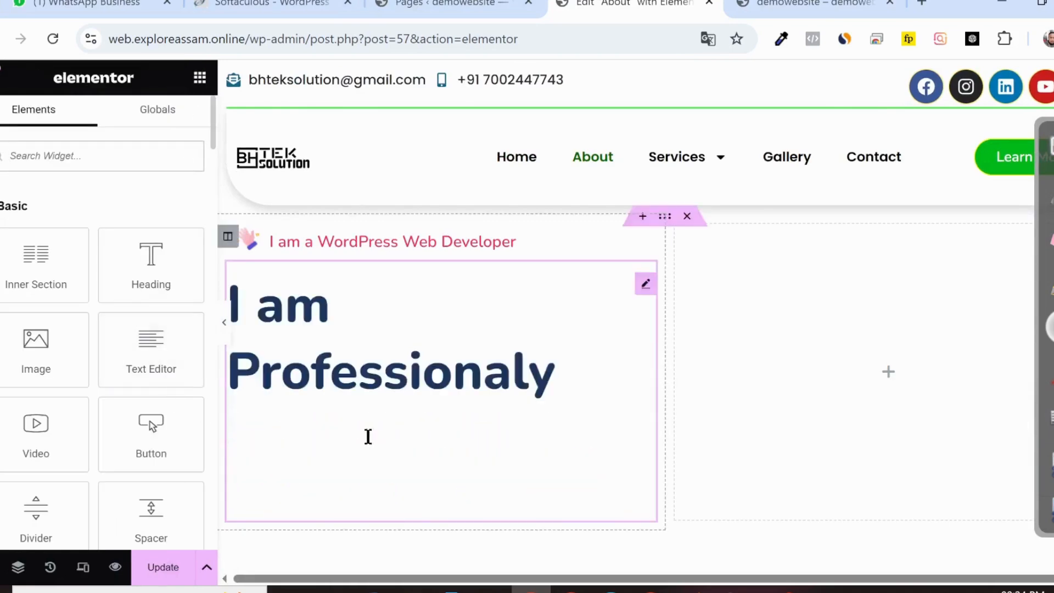
pyautogui.scroll(-2, 367, 430)
pyautogui.moveTo(154, 295); pyautogui.dragTo(405, 378)
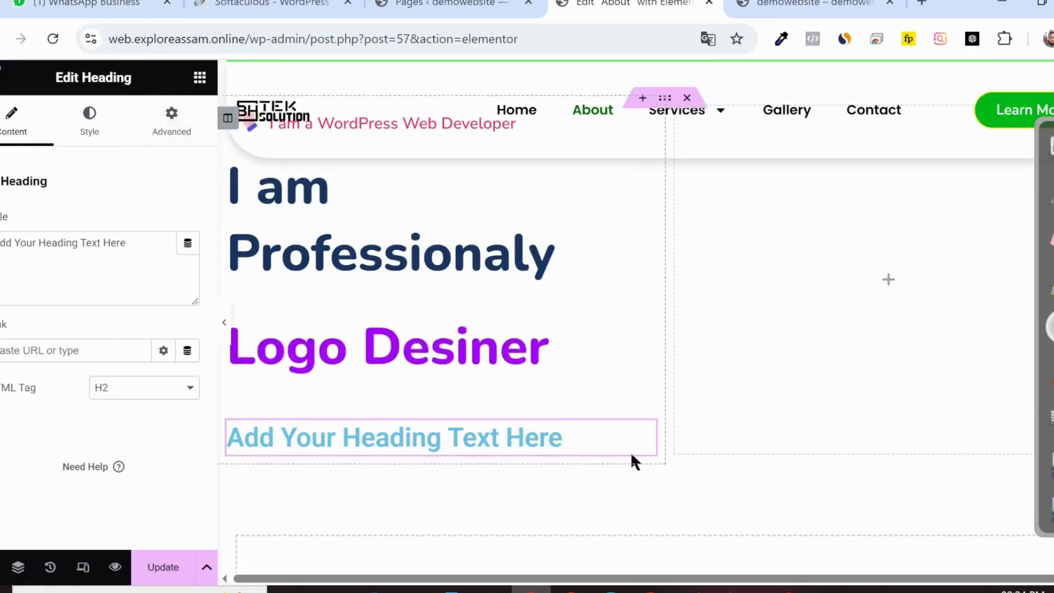
pyautogui.rightClick(647, 442)
pyautogui.click(706, 570)
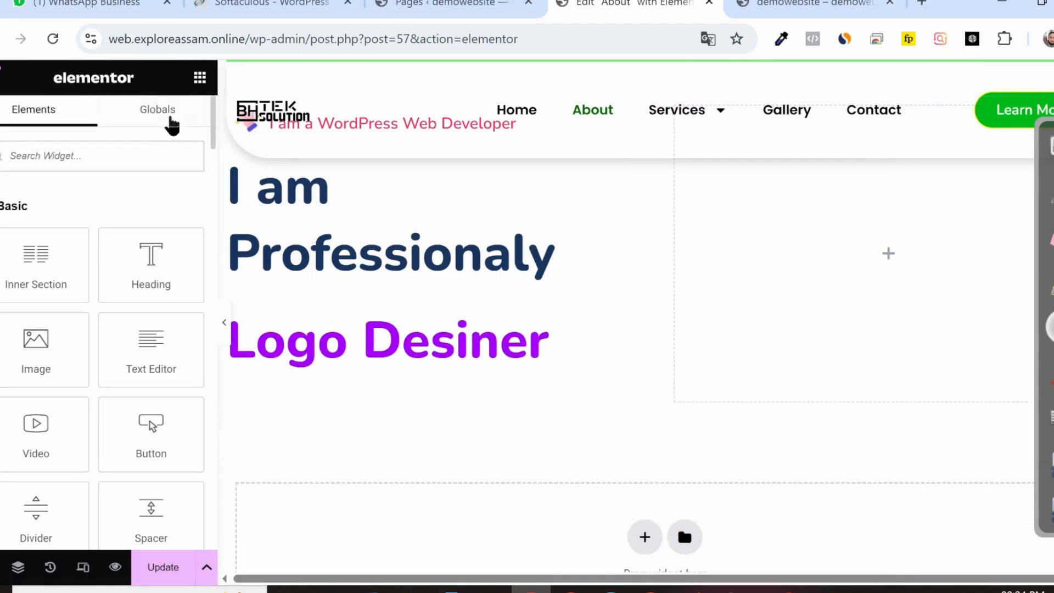
# Step: Add a Text Editor widget below the animated headline and select all of its placeholder text
pyautogui.moveTo(155, 340); pyautogui.dragTo(429, 359)
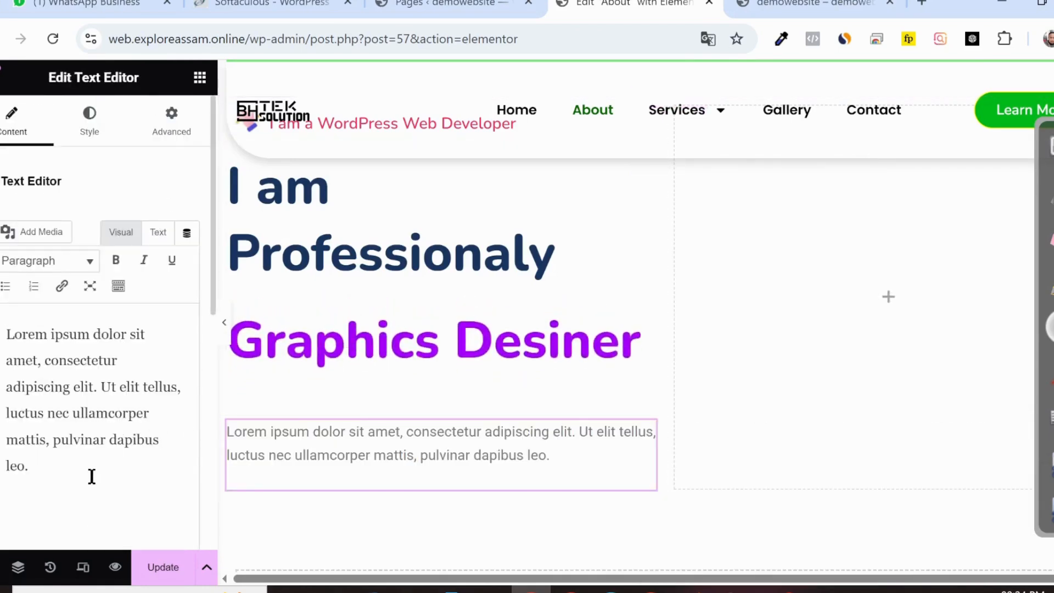
pyautogui.moveTo(89, 475); pyautogui.dragTo(6, 332)
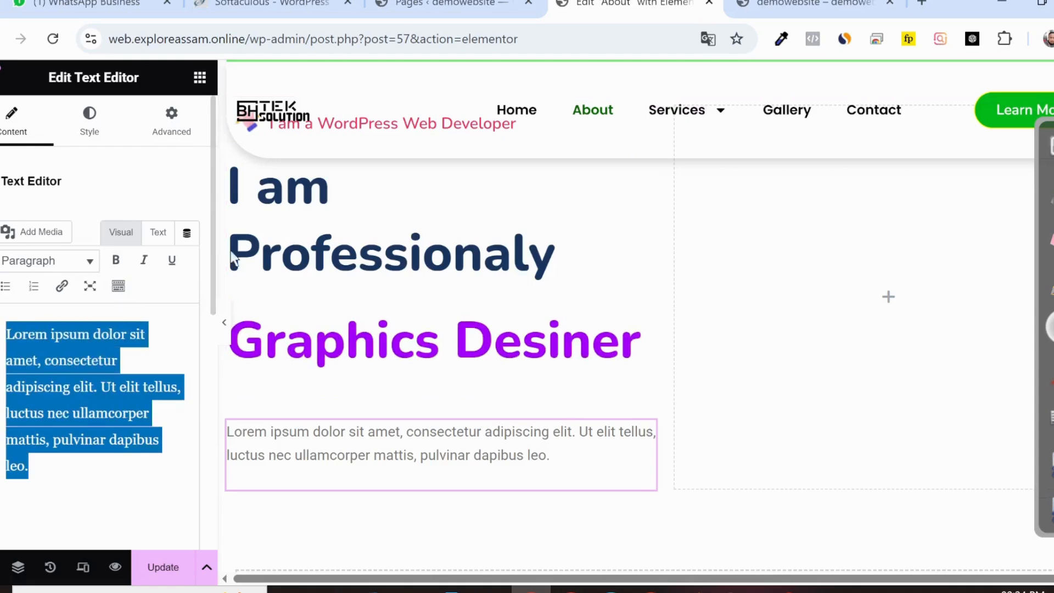
# Step: Open bhteksolution.com in a new browser tab
pyautogui.click(922, 3)
pyautogui.write('bhteksolution.com')
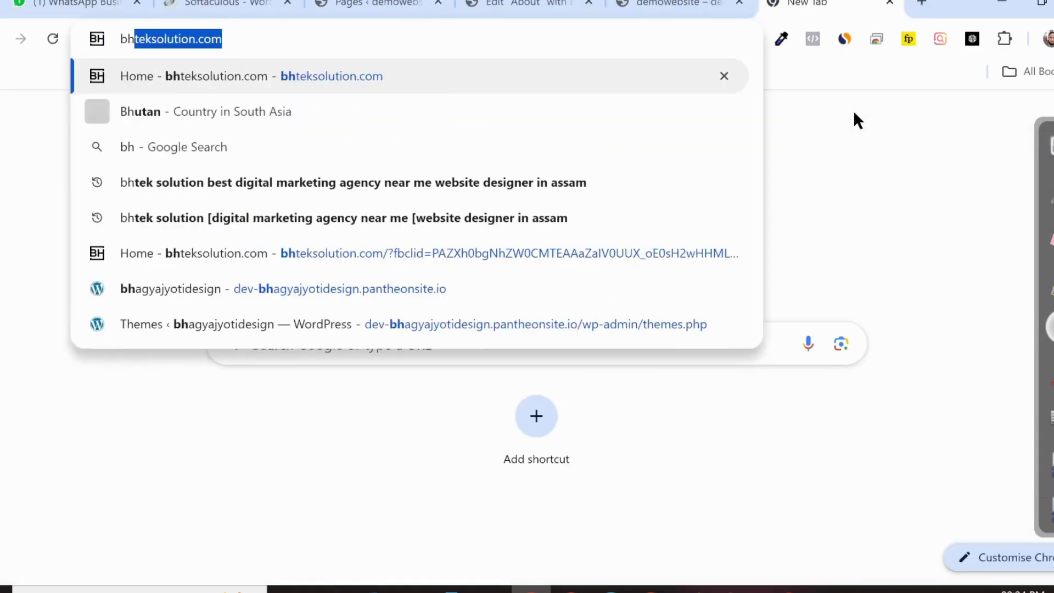
pyautogui.press('Return')
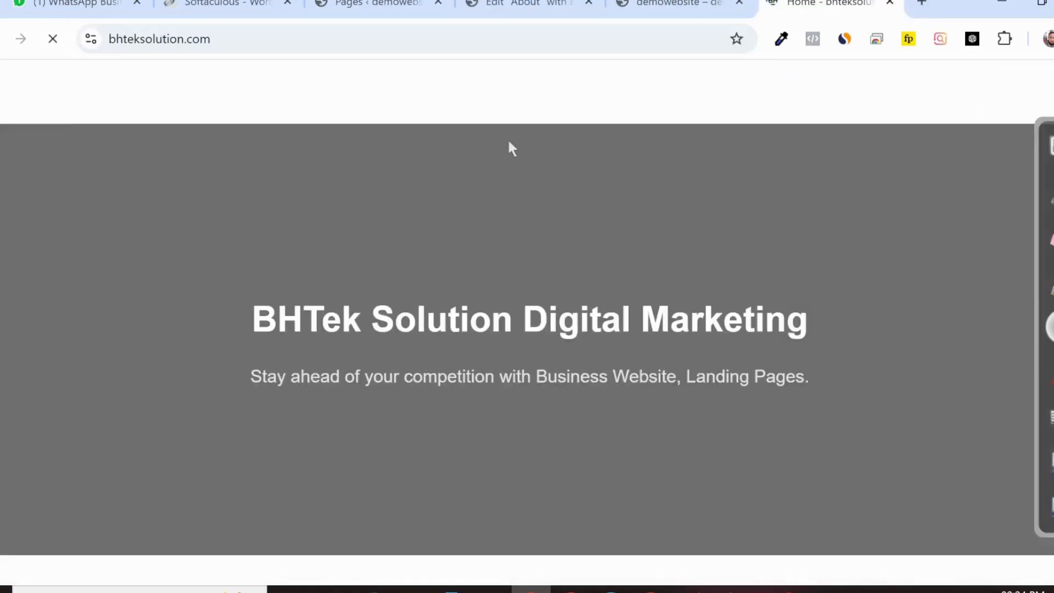
# Step: Dismiss the enquiry popup and copy the first sentence beneath the "Best Website Design in Assam" heading
pyautogui.scroll(-8, 510, 302)
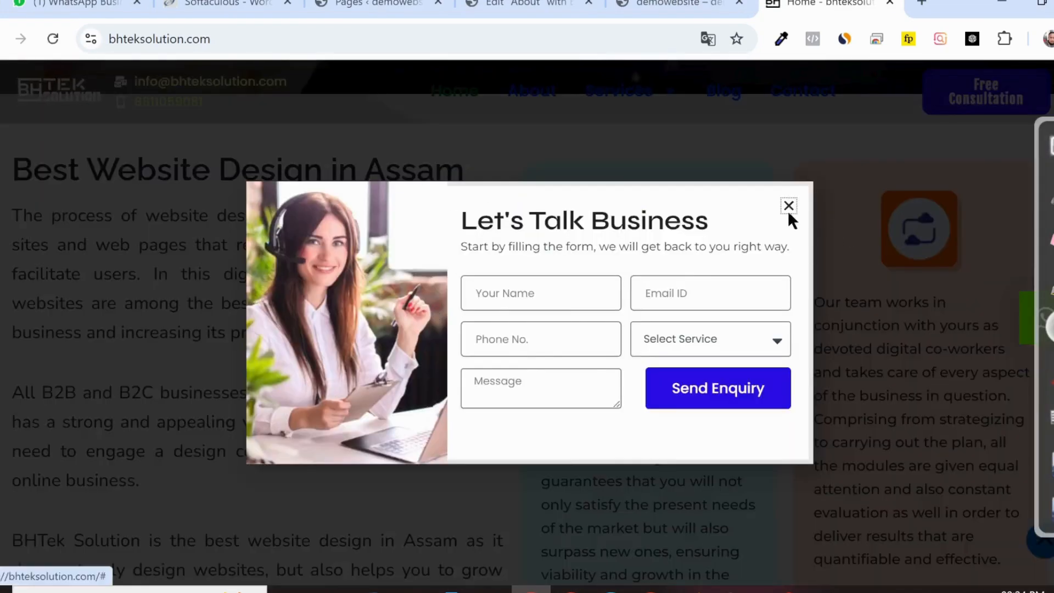
pyautogui.click(789, 206)
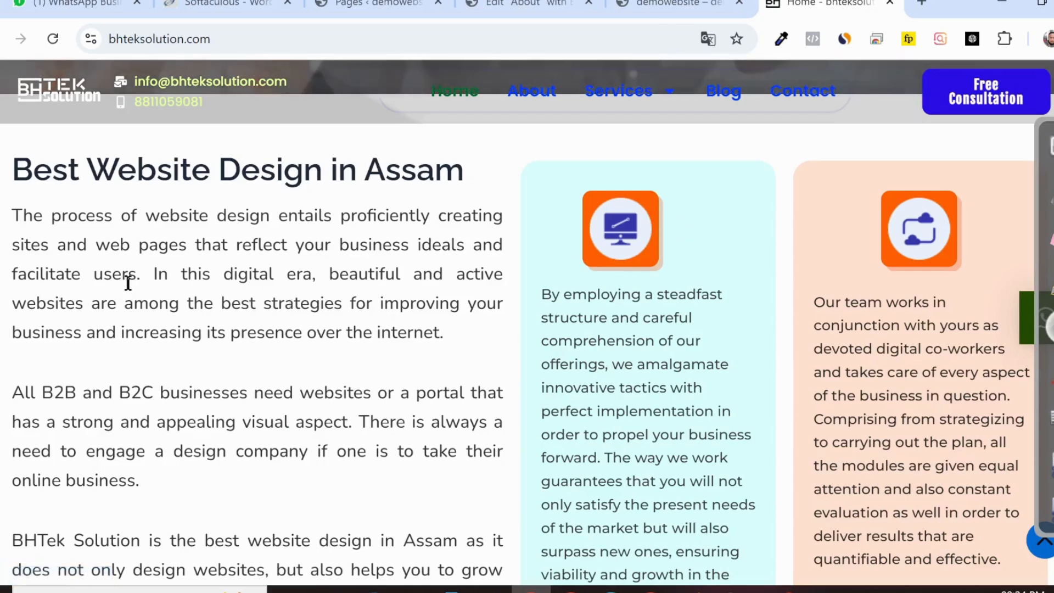
pyautogui.moveTo(141, 275); pyautogui.dragTo(3, 225)
pyautogui.hotkey('ctrl', 'c')
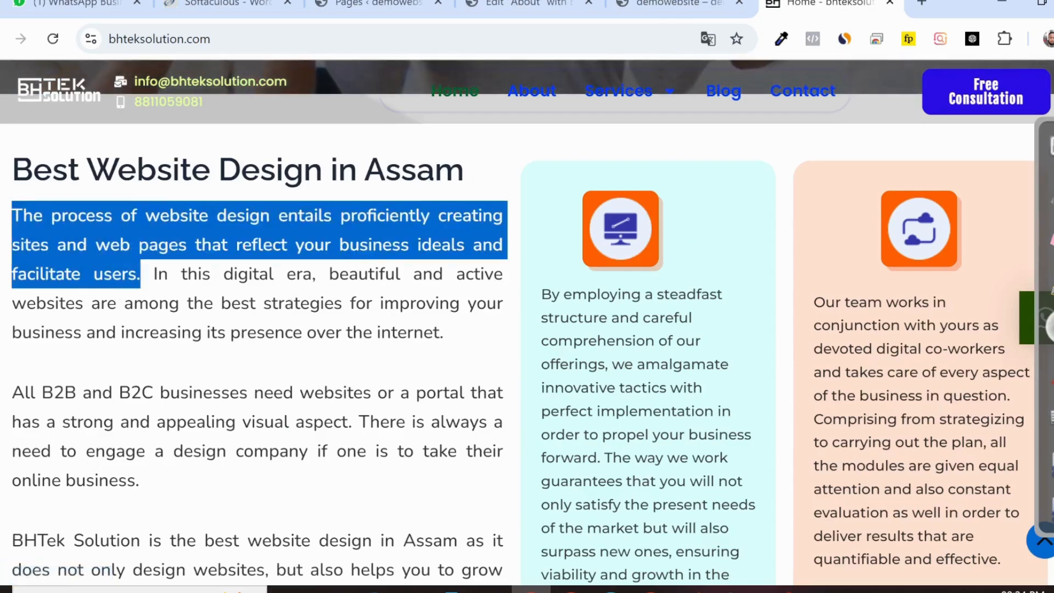
# Step: Return to the About page editor and replace the Text Editor's placeholder text with the copied website design sentence
pyautogui.click(678, 3)
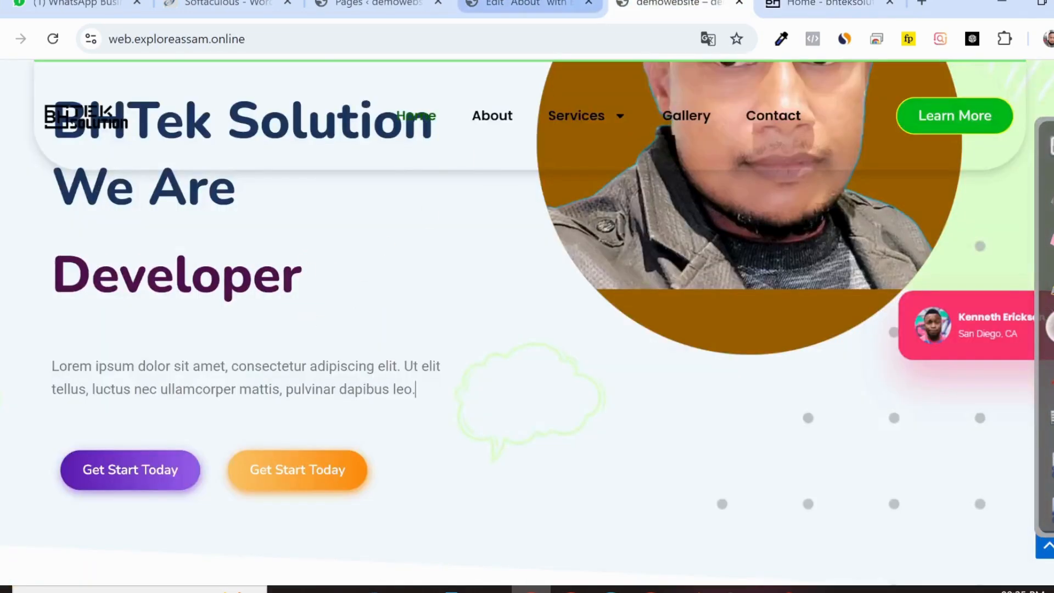
pyautogui.click(530, 4)
pyautogui.moveTo(99, 474); pyautogui.dragTo(3, 332)
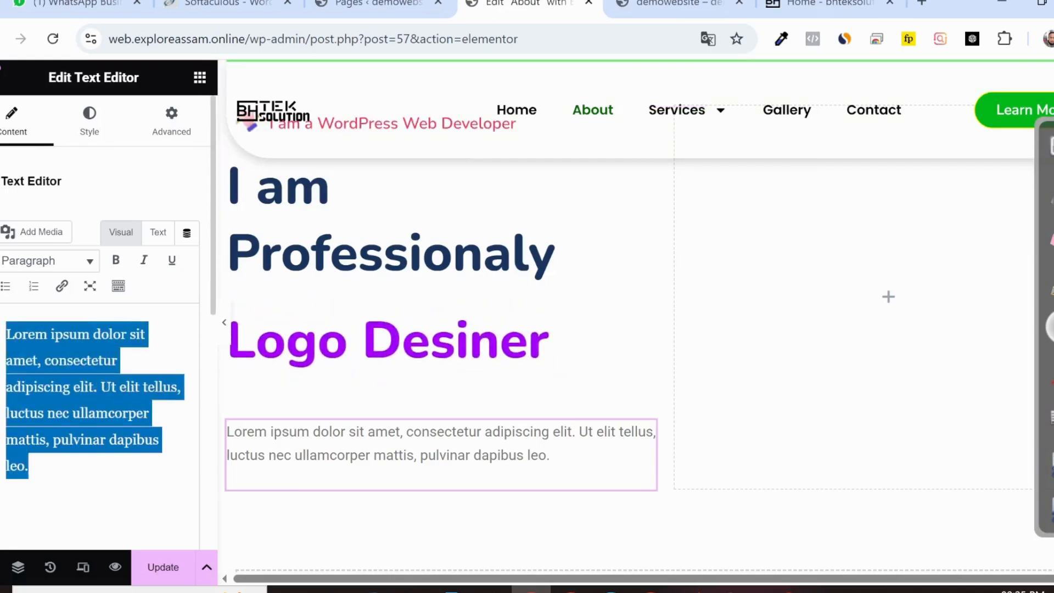
pyautogui.hotkey('ctrl', 'v')
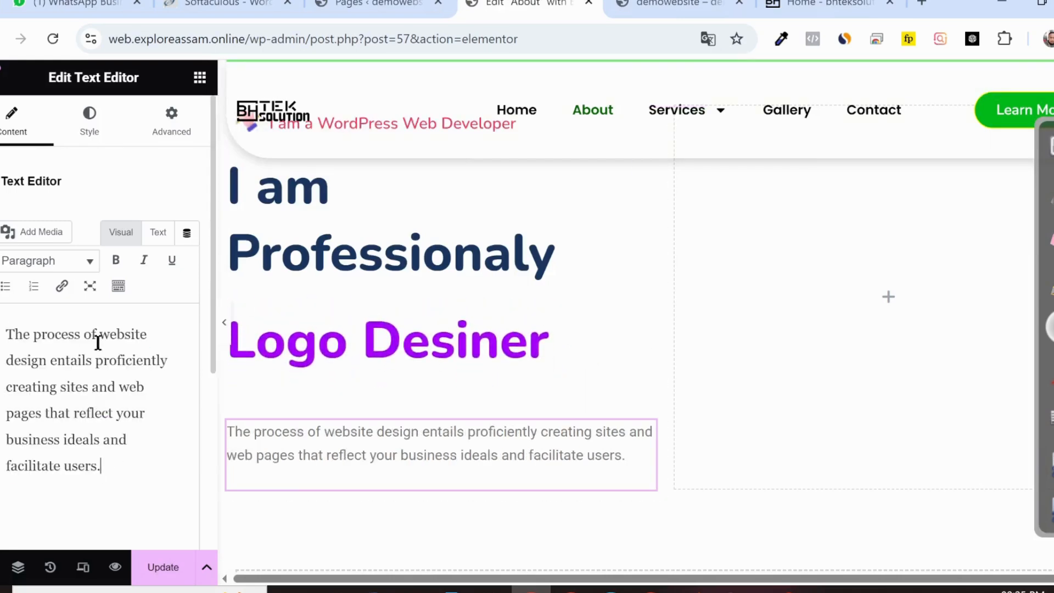
# Step: Left-align the description paragraph and set its typography to Poppins, 16 px, weight 500 (Medium)
pyautogui.click(89, 122)
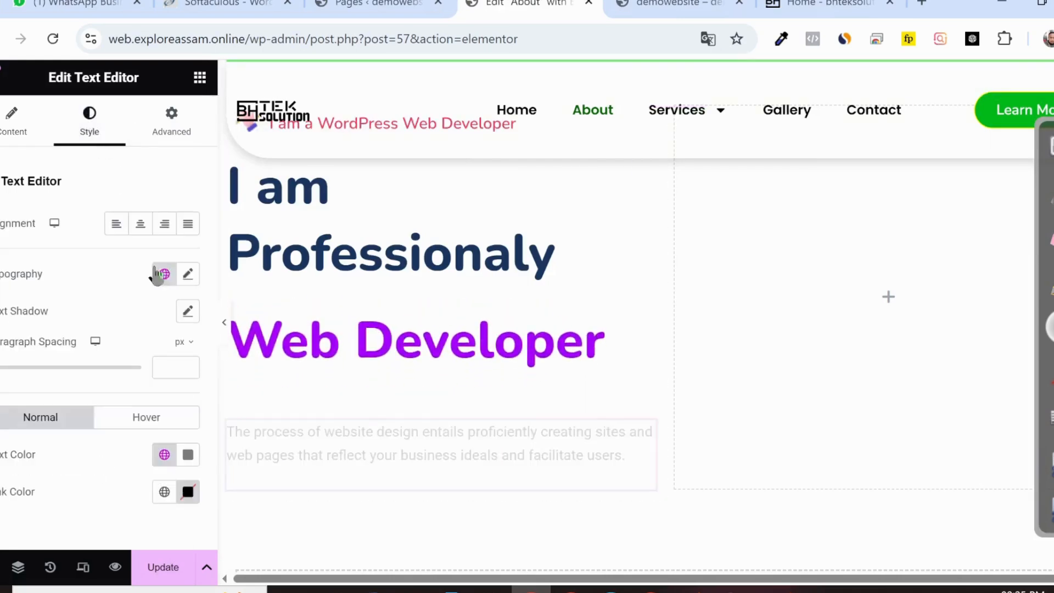
pyautogui.click(117, 224)
pyautogui.click(188, 274)
pyautogui.click(135, 364)
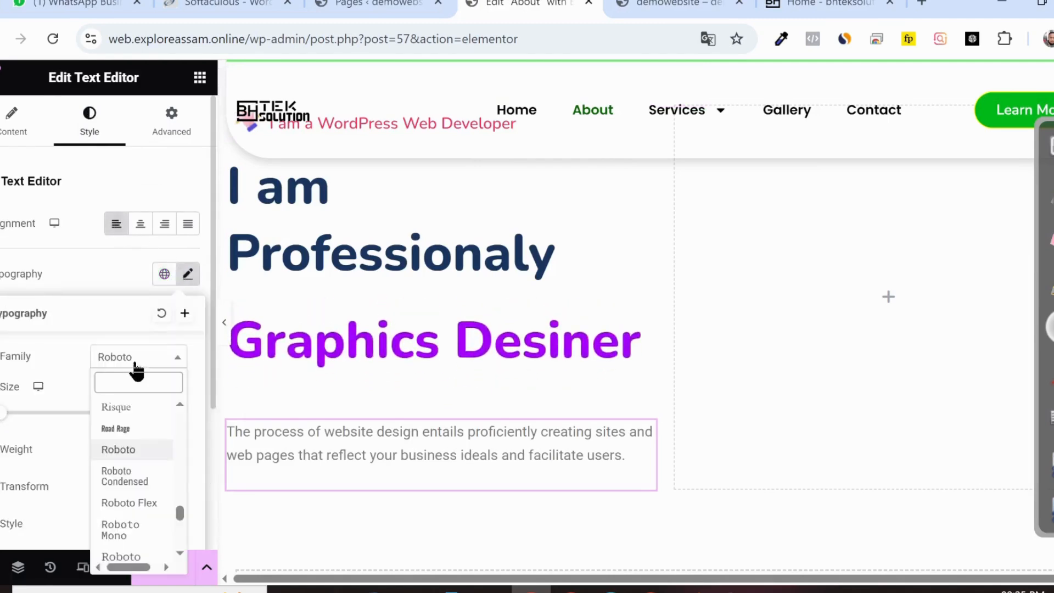
pyautogui.write('popp')
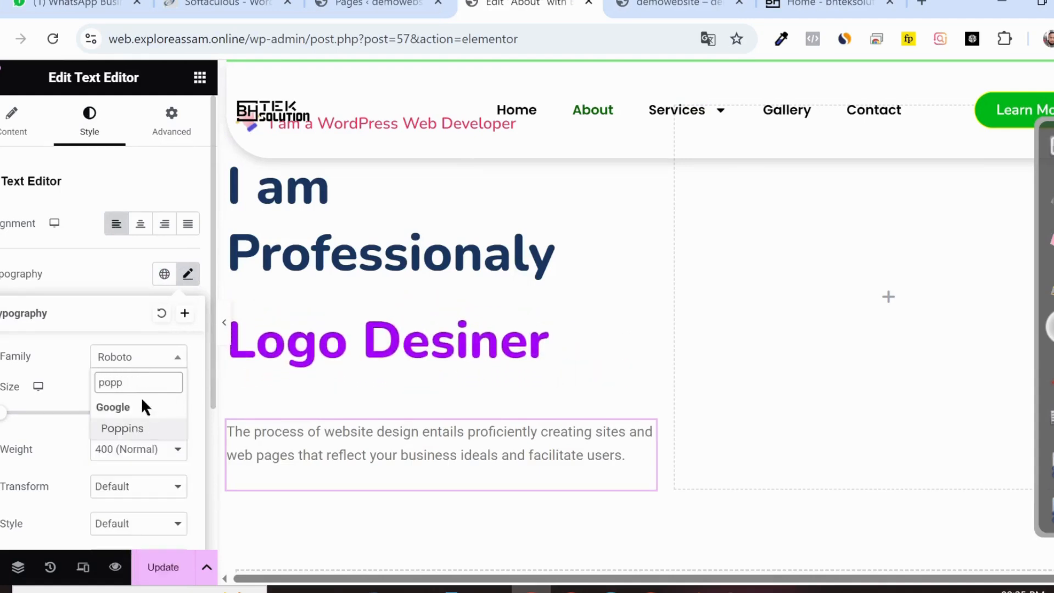
pyautogui.click(137, 429)
pyautogui.click(153, 418)
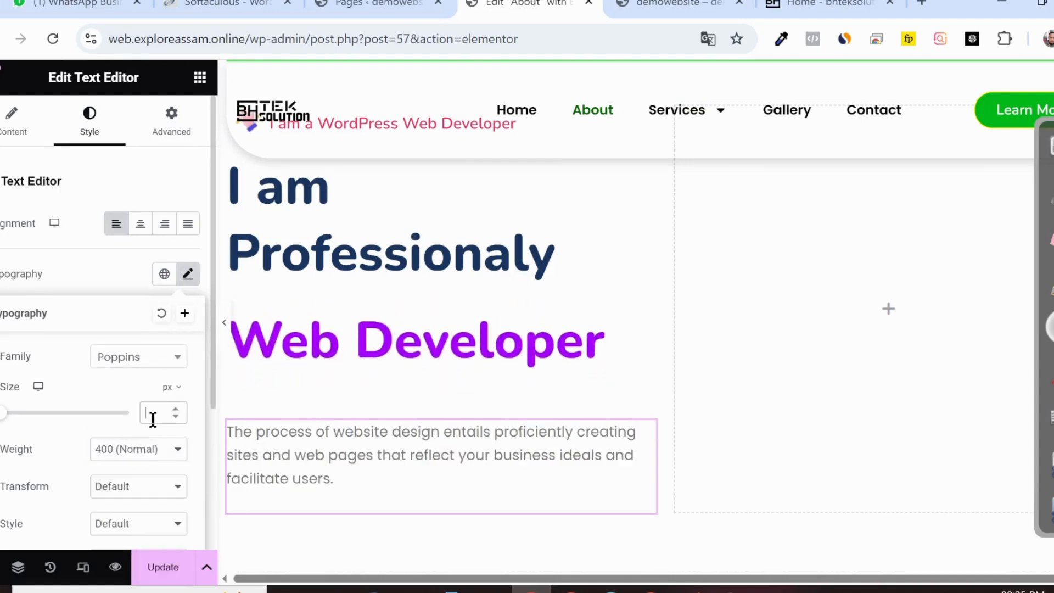
pyautogui.write('16')
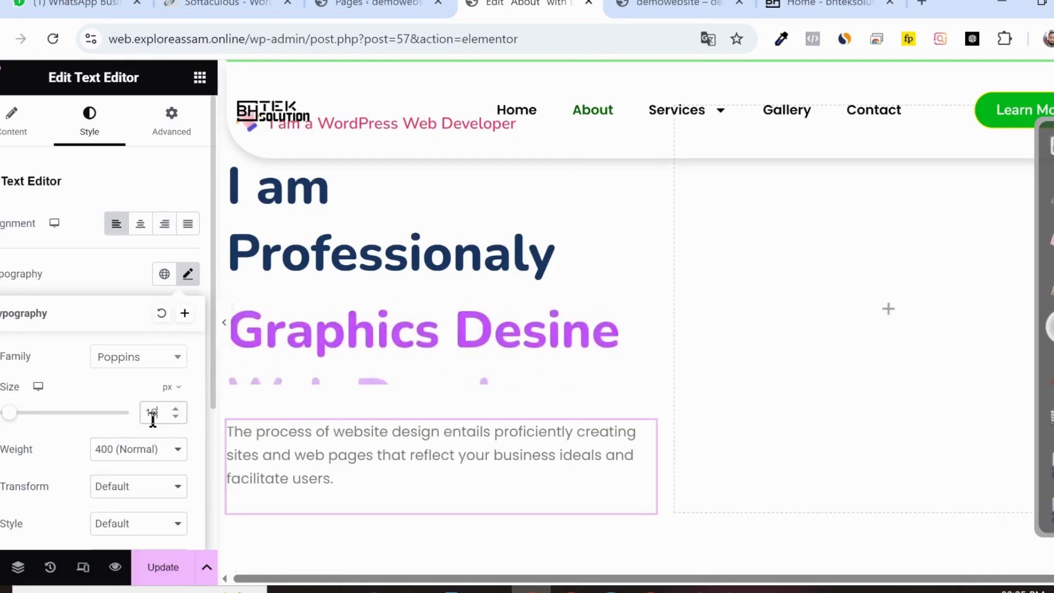
pyautogui.click(146, 449)
pyautogui.click(126, 279)
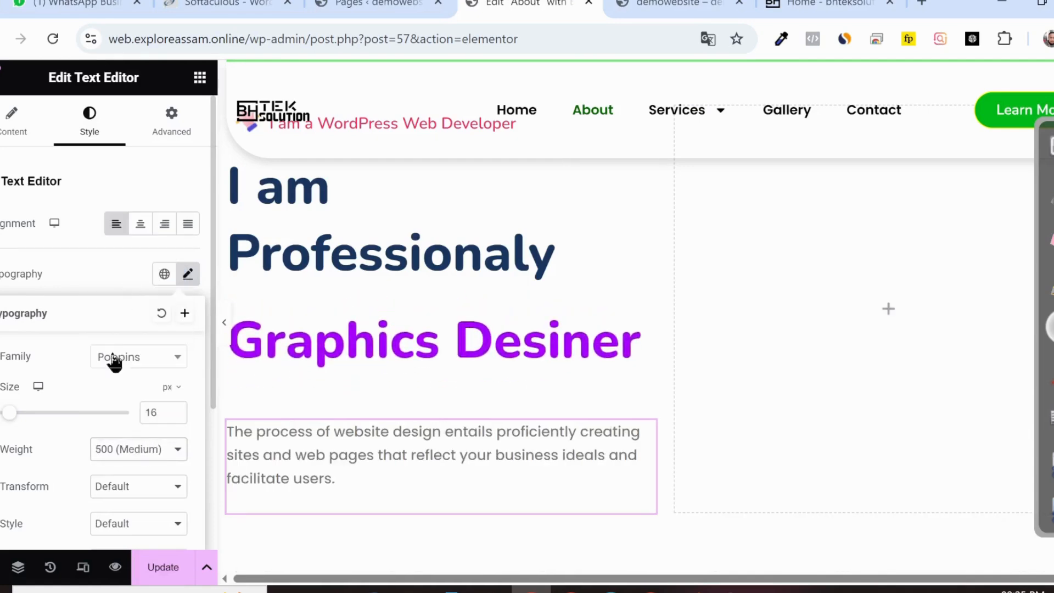
pyautogui.click(188, 273)
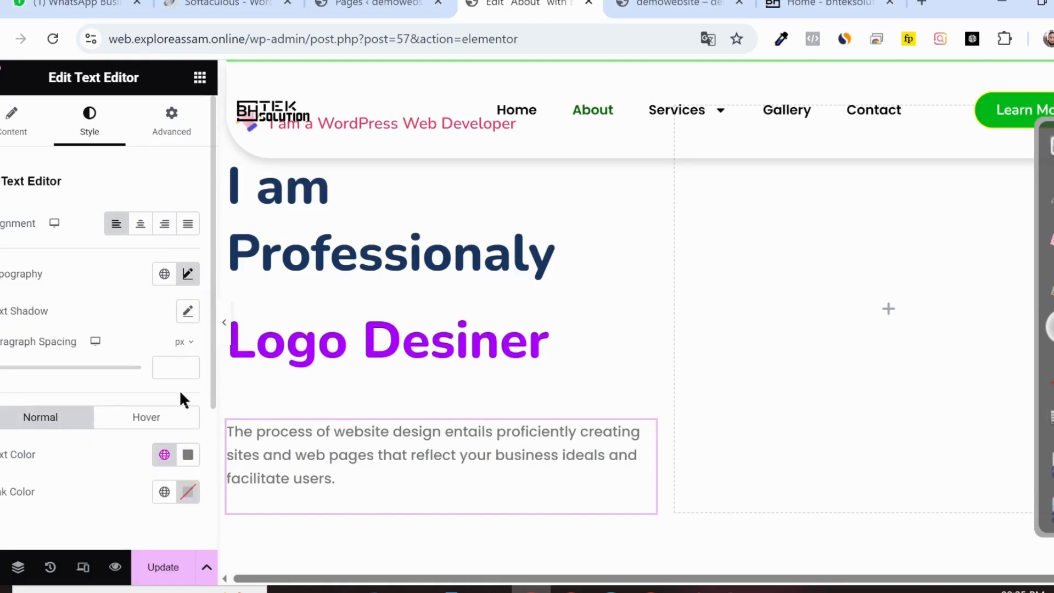
# Step: Set the description paragraph's text color to a dark grey, about #474747
pyautogui.click(181, 448)
pyautogui.moveTo(85, 299); pyautogui.dragTo(77, 325)
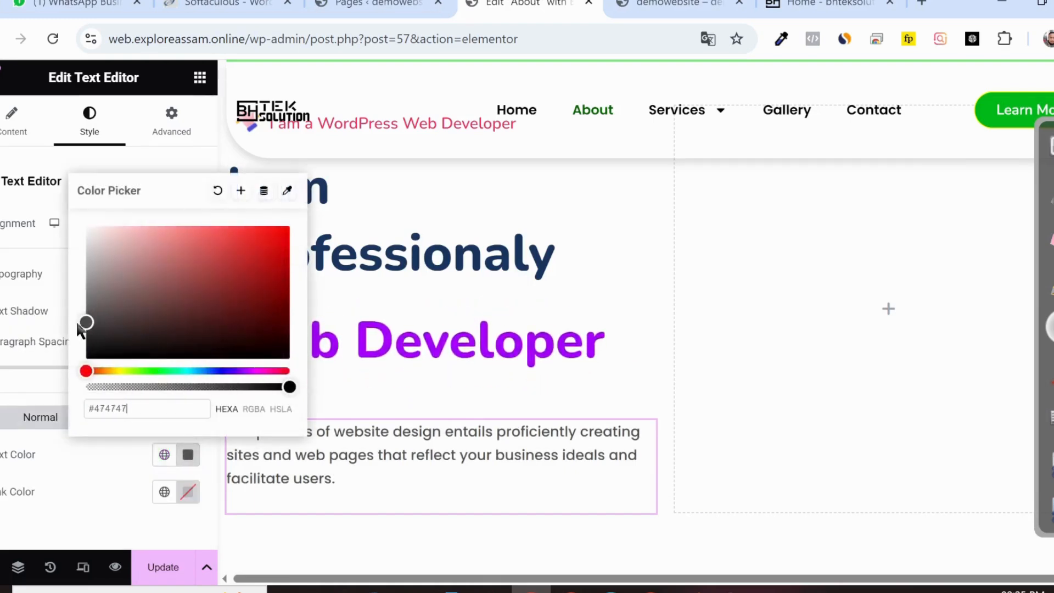
pyautogui.click(71, 513)
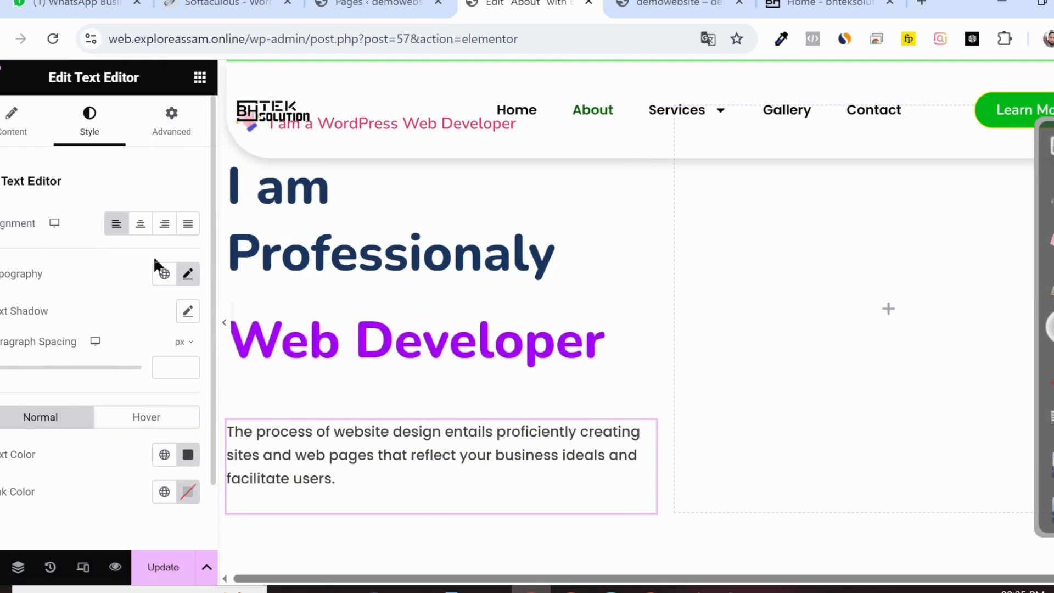
pyautogui.scroll(-2, 333, 321)
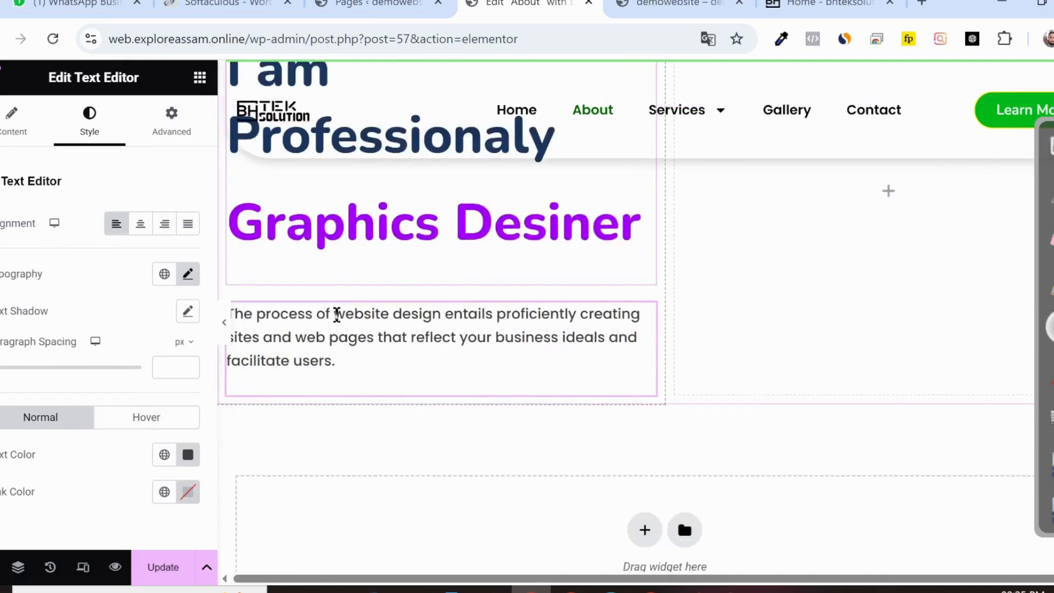
# Step: Close the bhteksolution.com tab and go back to the About page editor
pyautogui.click(775, 6)
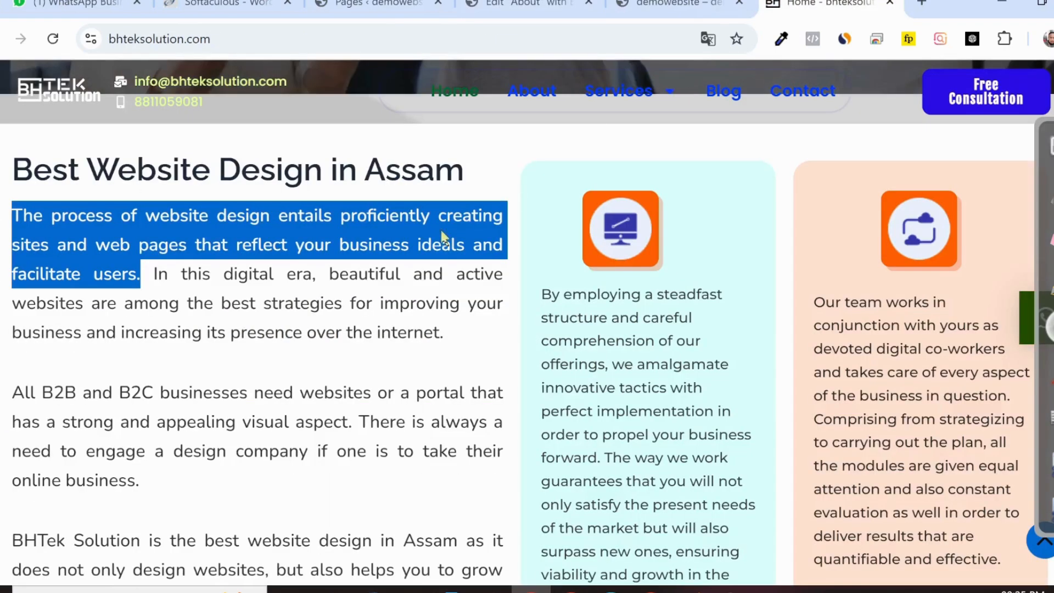
pyautogui.click(889, 3)
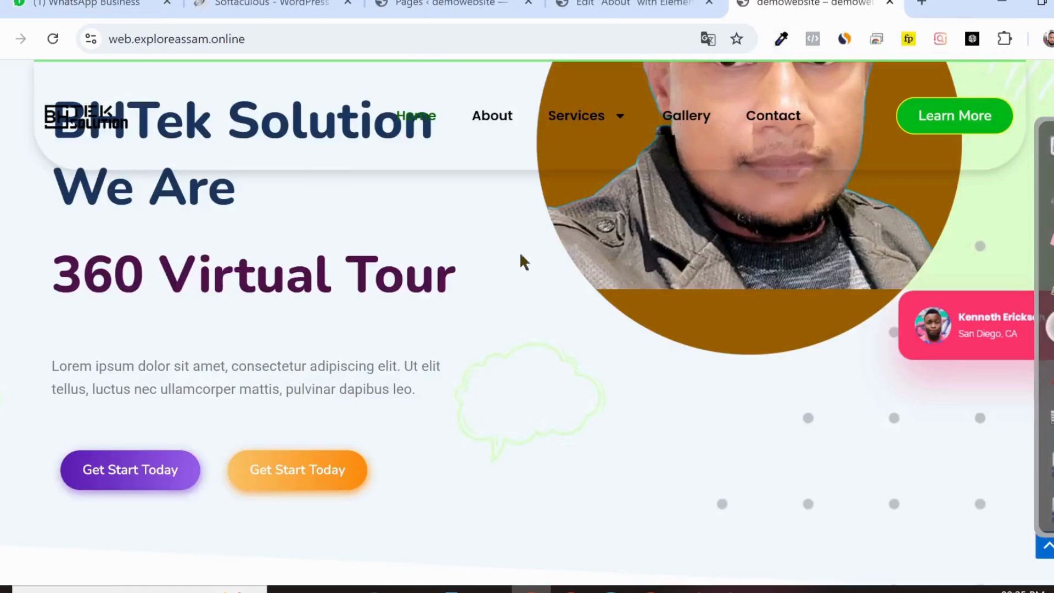
pyautogui.click(631, 5)
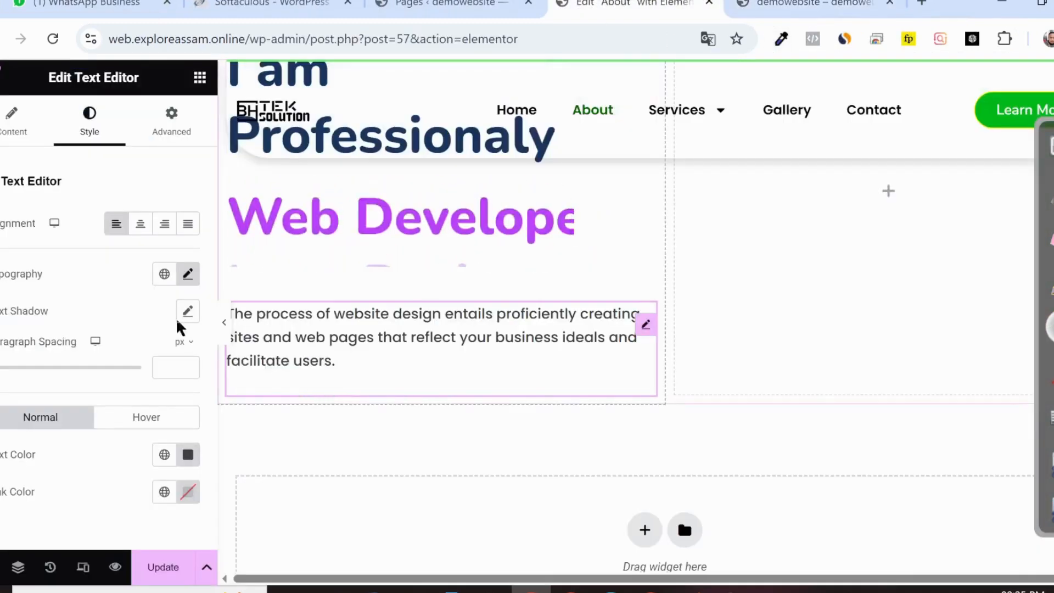
# Step: Add a two-column Inner Section below the description paragraph and place a Button widget in its first column
pyautogui.click(199, 77)
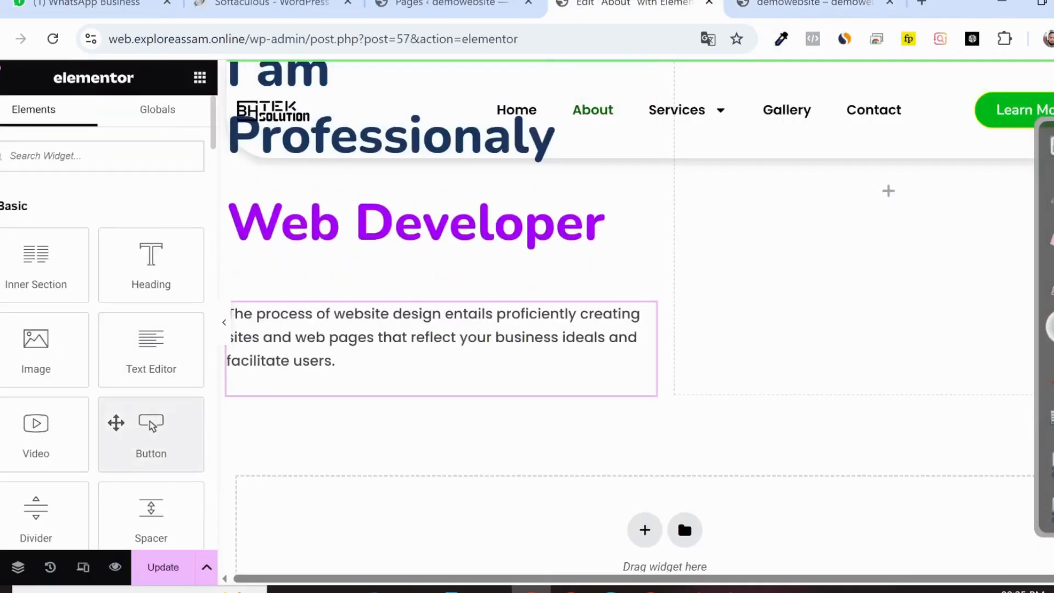
pyautogui.moveTo(145, 447)
pyautogui.mouseDown()
pyautogui.moveTo(334, 389)
pyautogui.moveTo(242, 432)
pyautogui.moveTo(158, 441)
pyautogui.mouseUp()
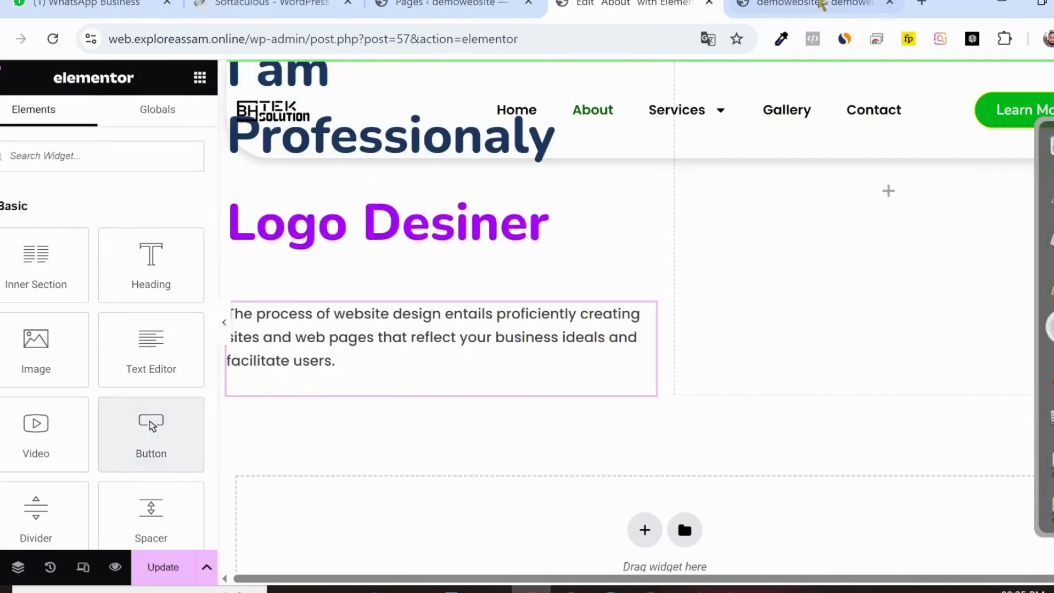
pyautogui.click(851, 4)
pyautogui.click(611, 8)
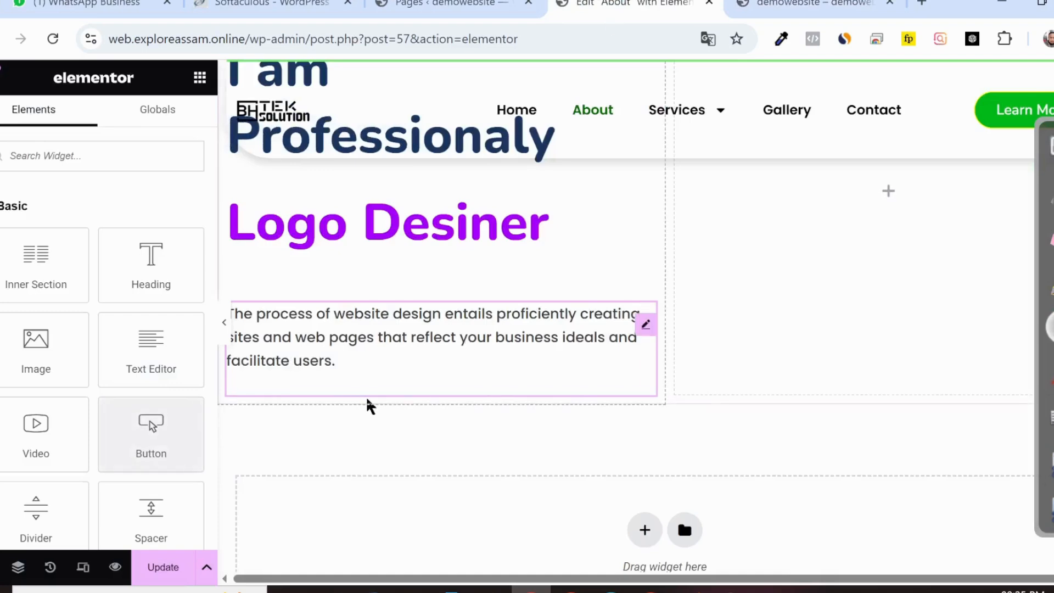
pyautogui.moveTo(35, 275); pyautogui.dragTo(372, 384)
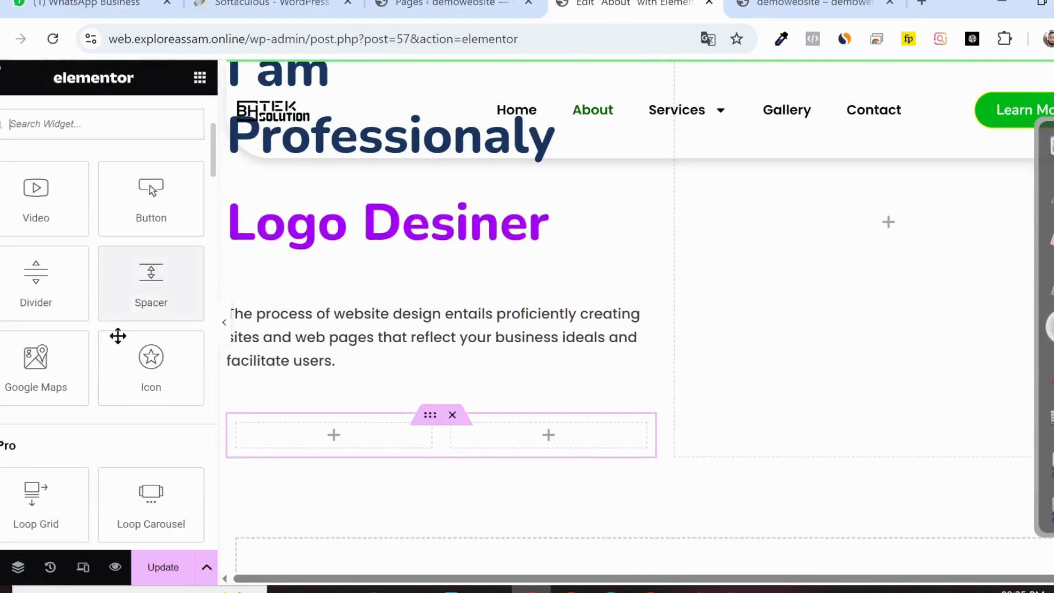
pyautogui.moveTo(141, 216); pyautogui.dragTo(322, 449)
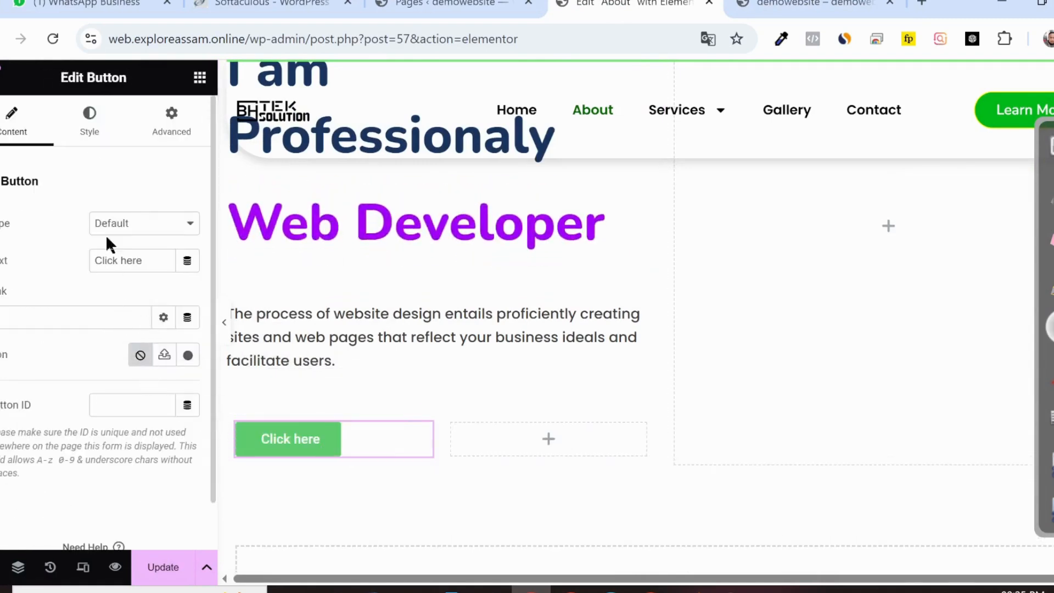
# Step: Inspect the CSS of the purple "Get Start Today" button on the live homepage, including its gradient colors
pyautogui.click(803, 6)
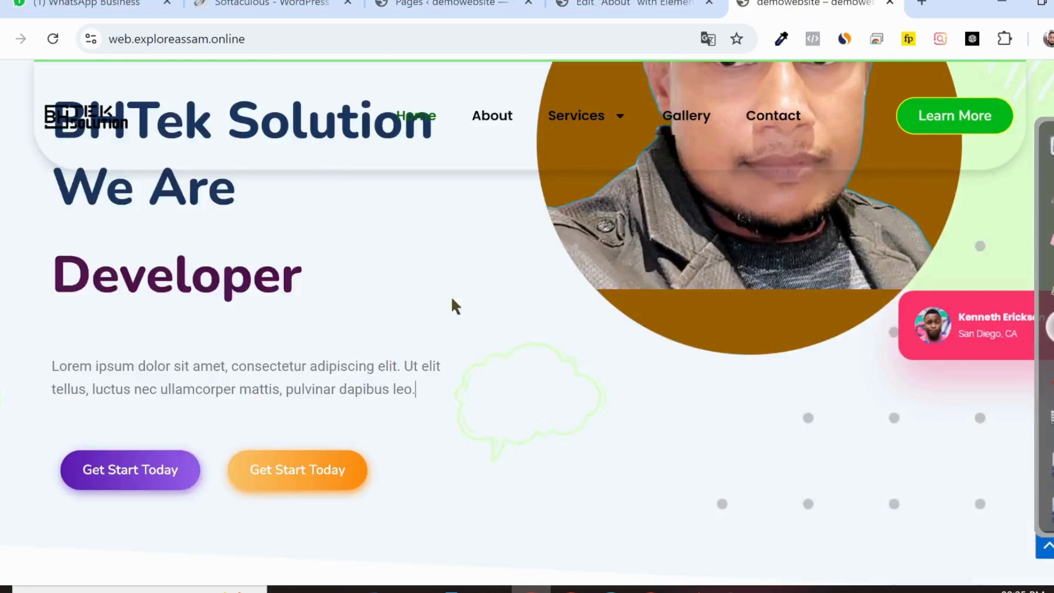
pyautogui.rightClick(70, 464)
pyautogui.click(100, 443)
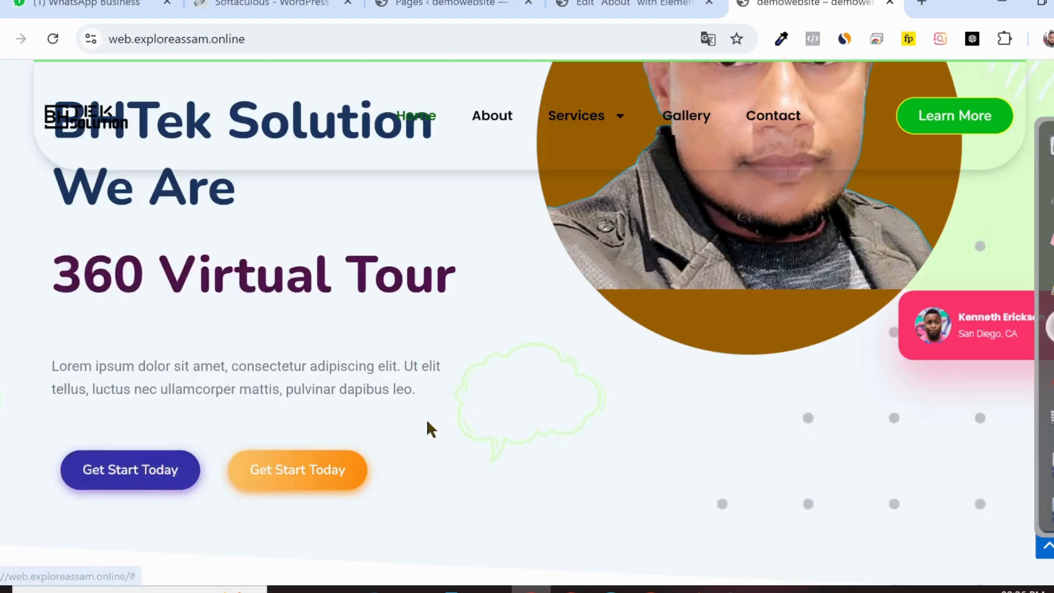
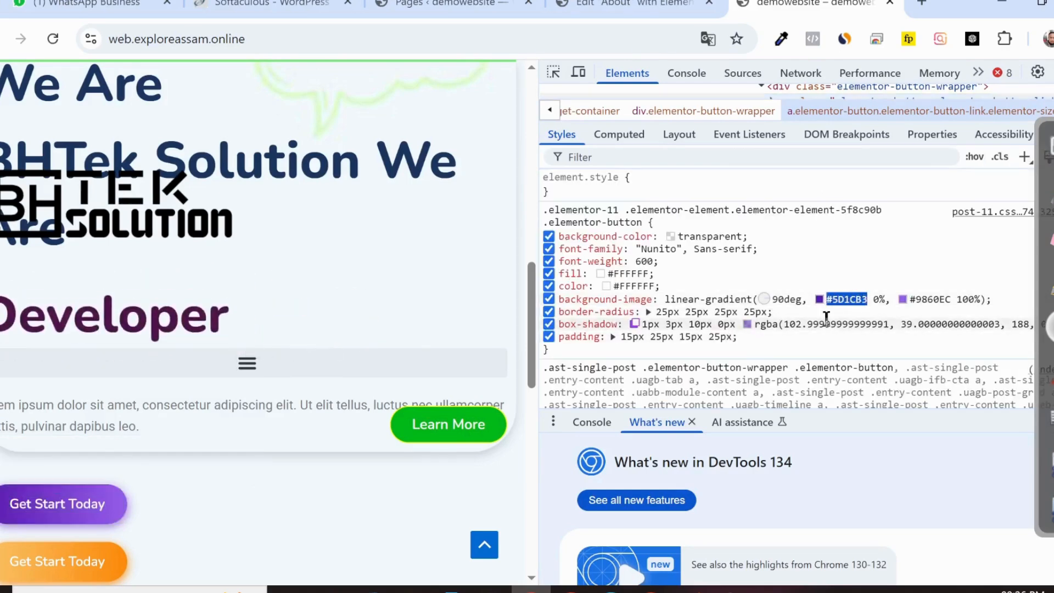
pyautogui.click(628, 4)
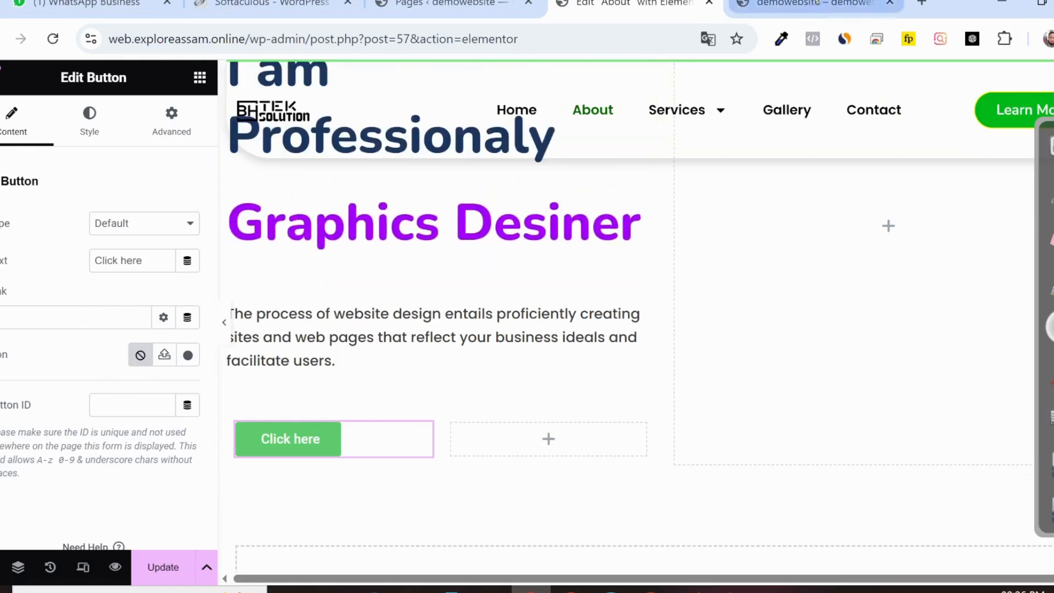
pyautogui.click(814, 4)
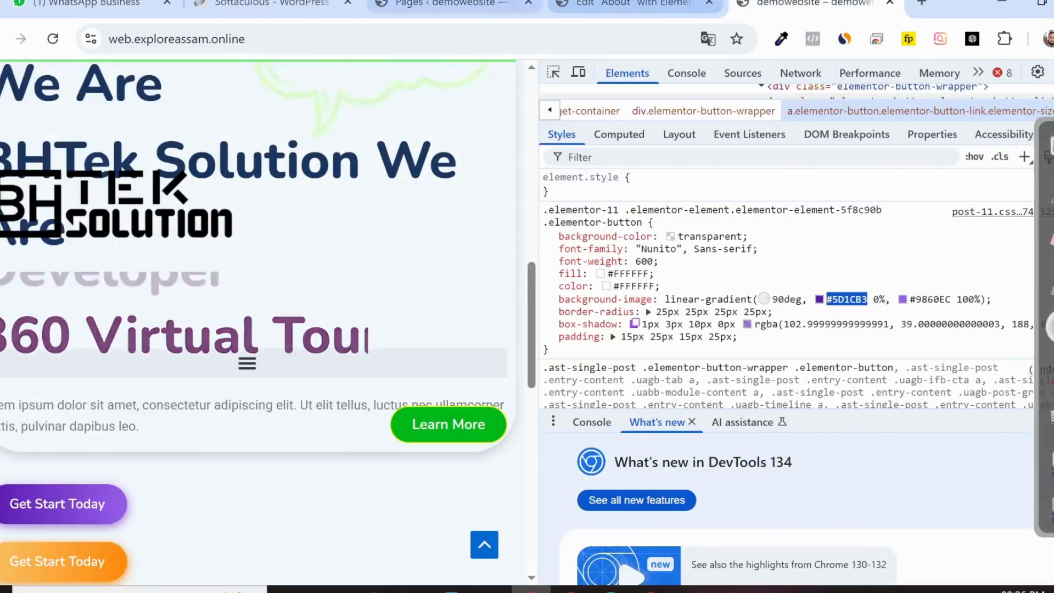
# Step: Change the new button's text to "Get Start Today" in the About page editor
pyautogui.click(631, 4)
pyautogui.tripleClick(133, 260)
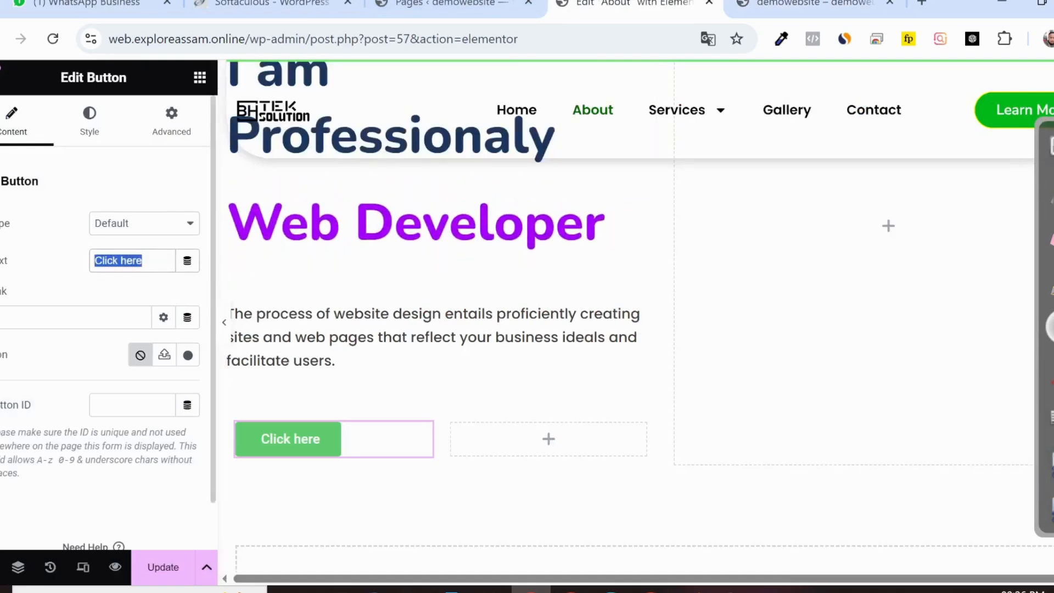
pyautogui.write('Gr')
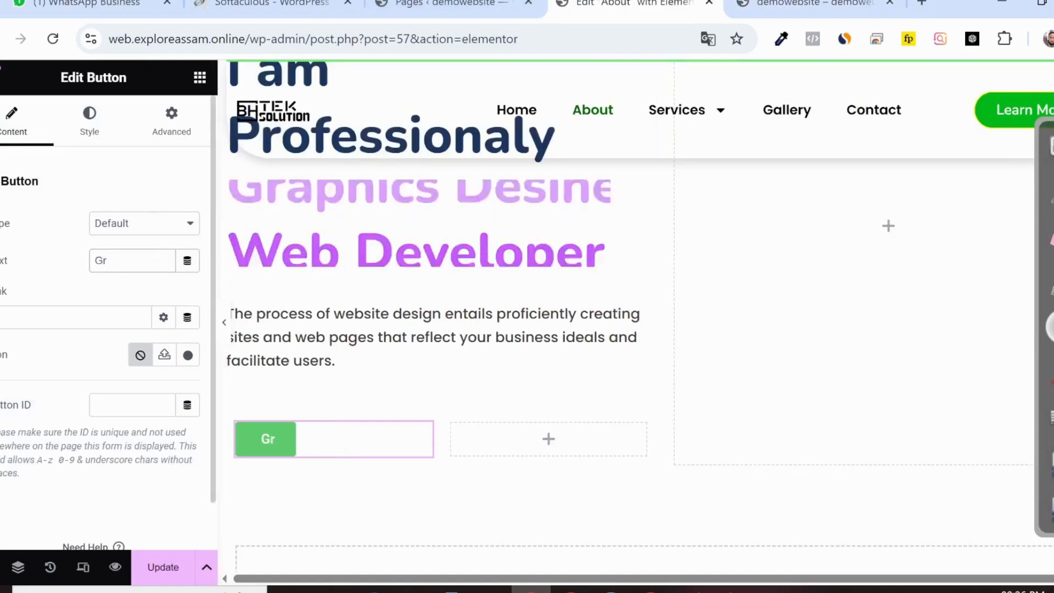
pyautogui.press('BackSpace')
pyautogui.write('et S')
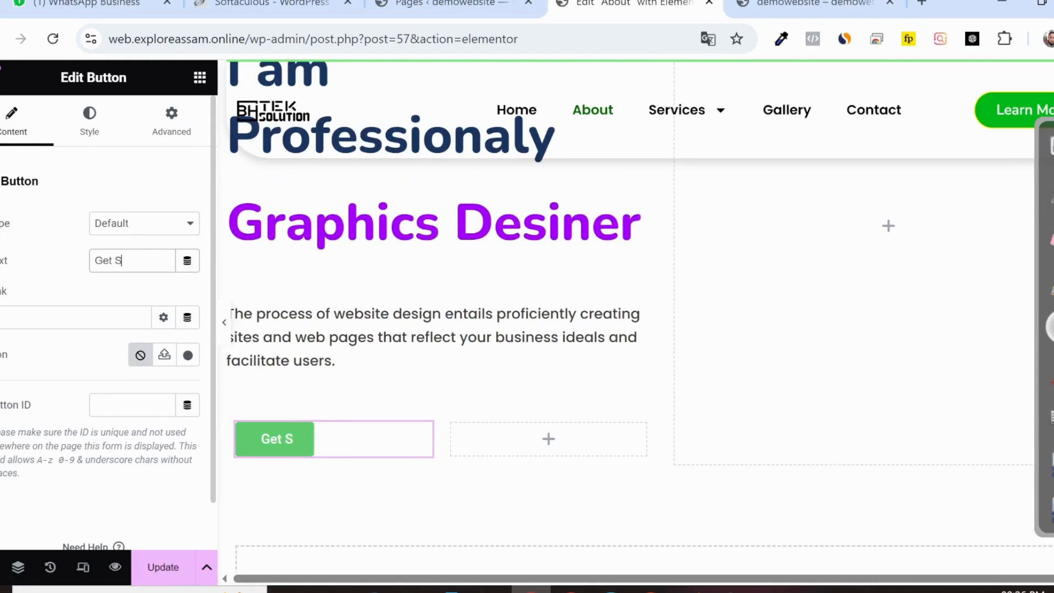
pyautogui.write('tart')
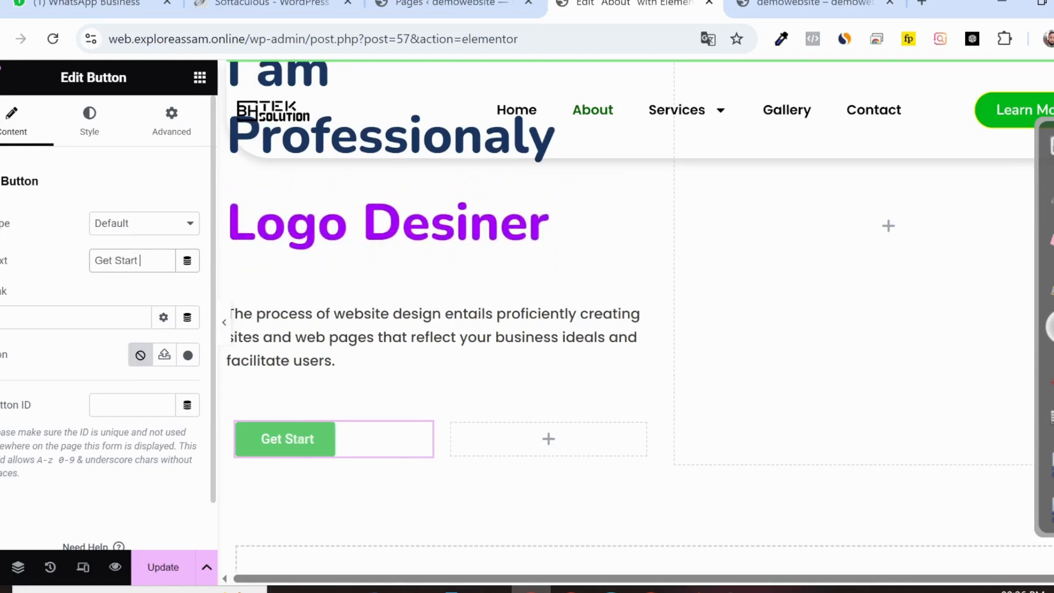
pyautogui.write(' To')
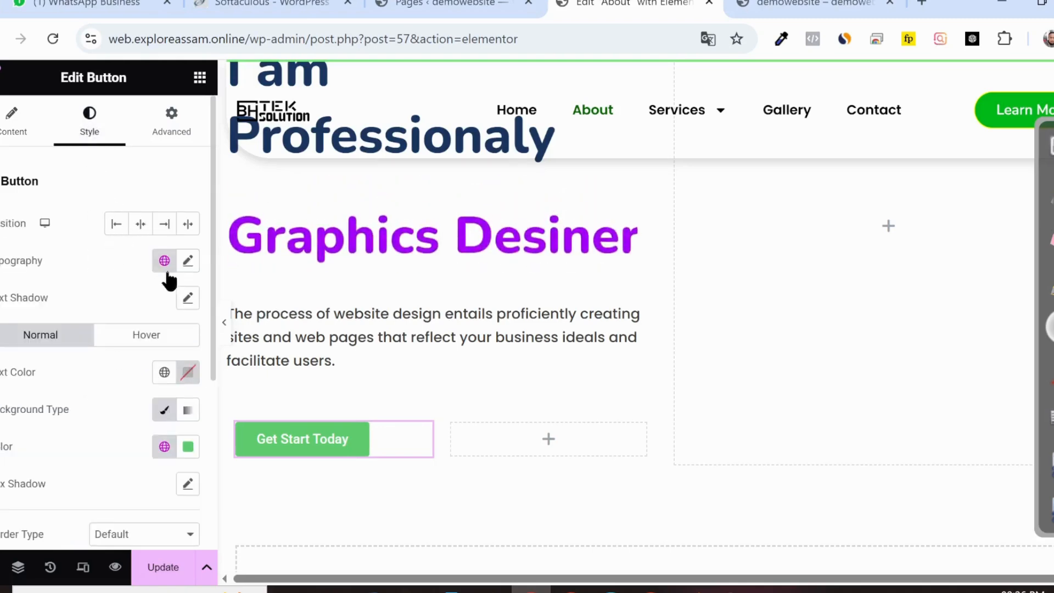
# Step: Set the "Get Start Today" button's typography to Poppins, size 16 px and weight 500 (Medium)
pyautogui.click(187, 261)
pyautogui.click(144, 352)
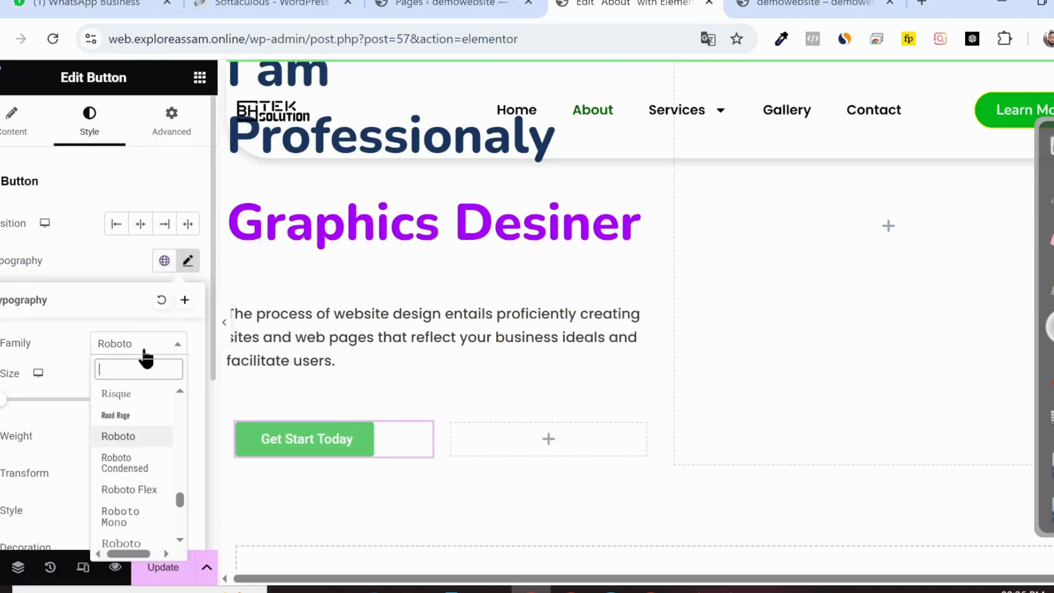
pyautogui.write('popp')
pyautogui.click(145, 416)
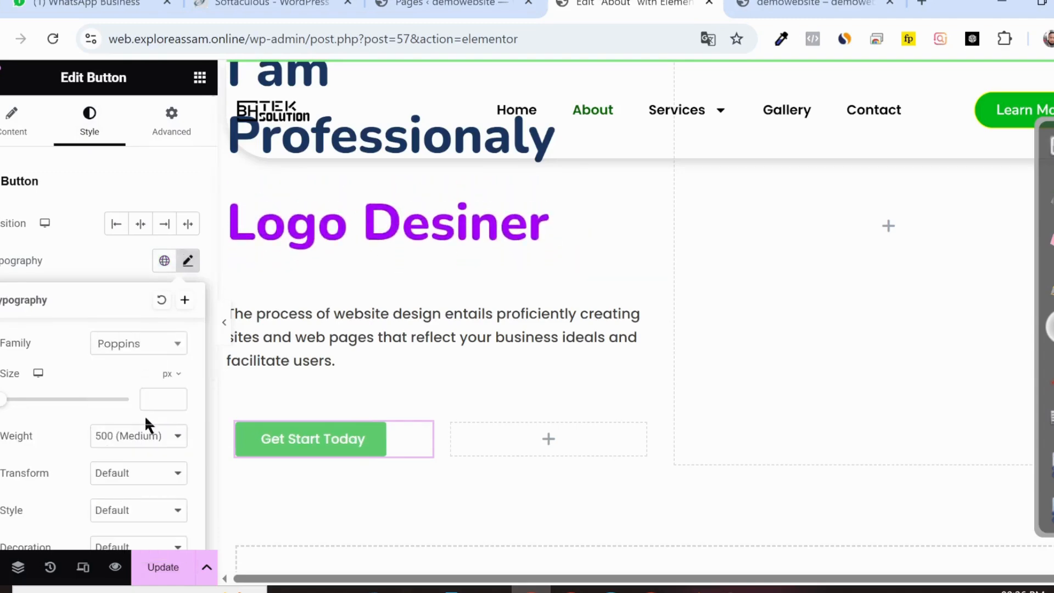
pyautogui.click(153, 396)
pyautogui.write('18')
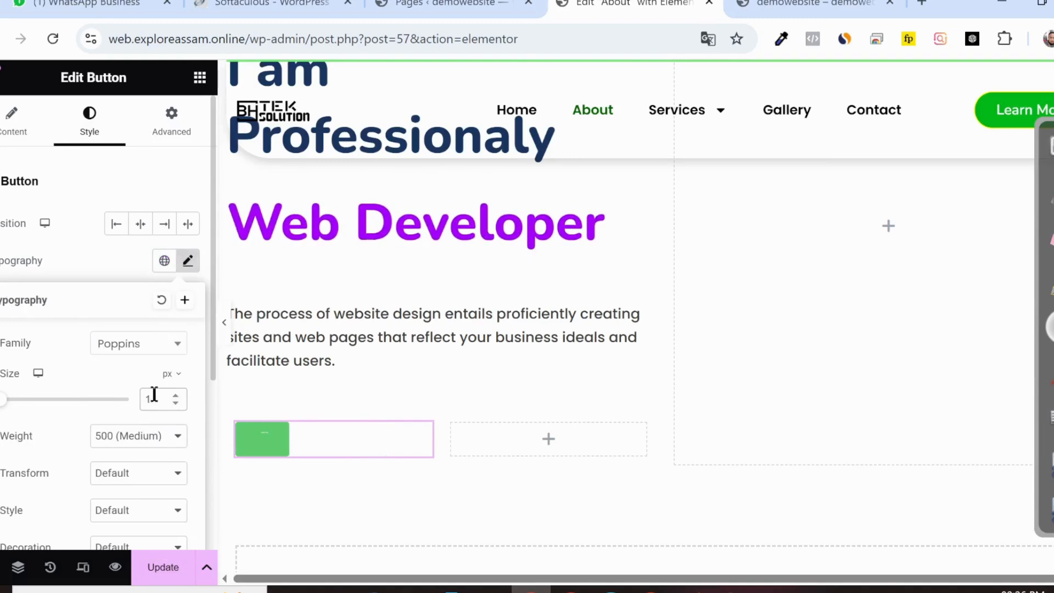
pyautogui.click(153, 437)
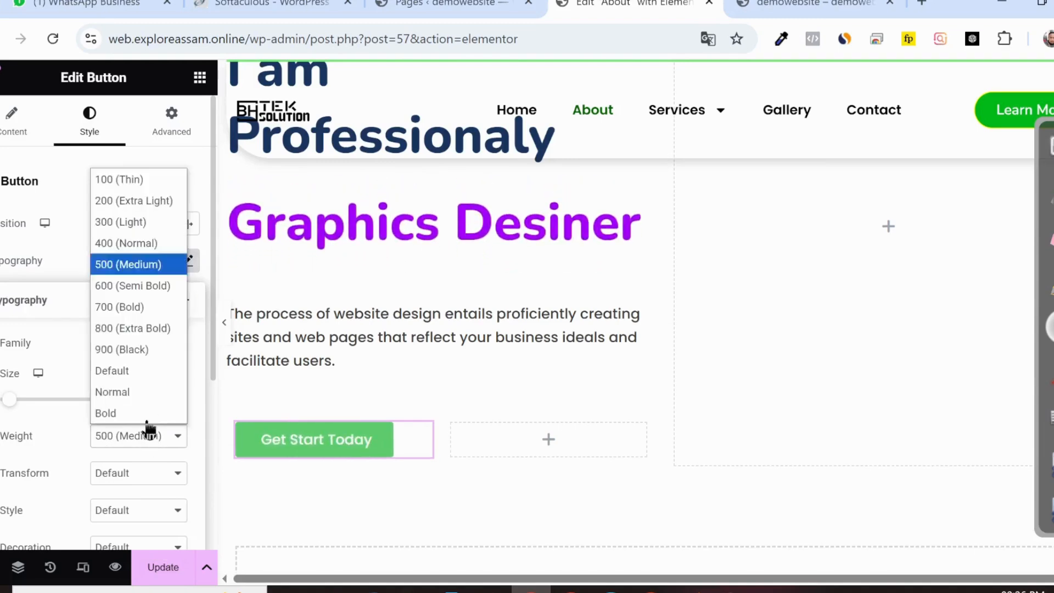
pyautogui.click(131, 285)
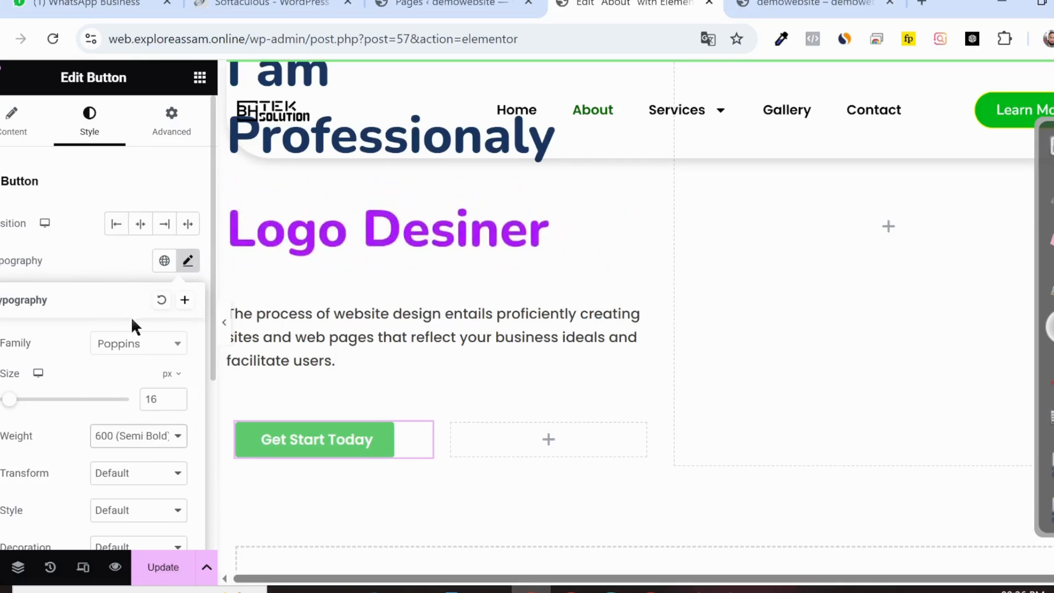
pyautogui.click(137, 436)
pyautogui.click(122, 263)
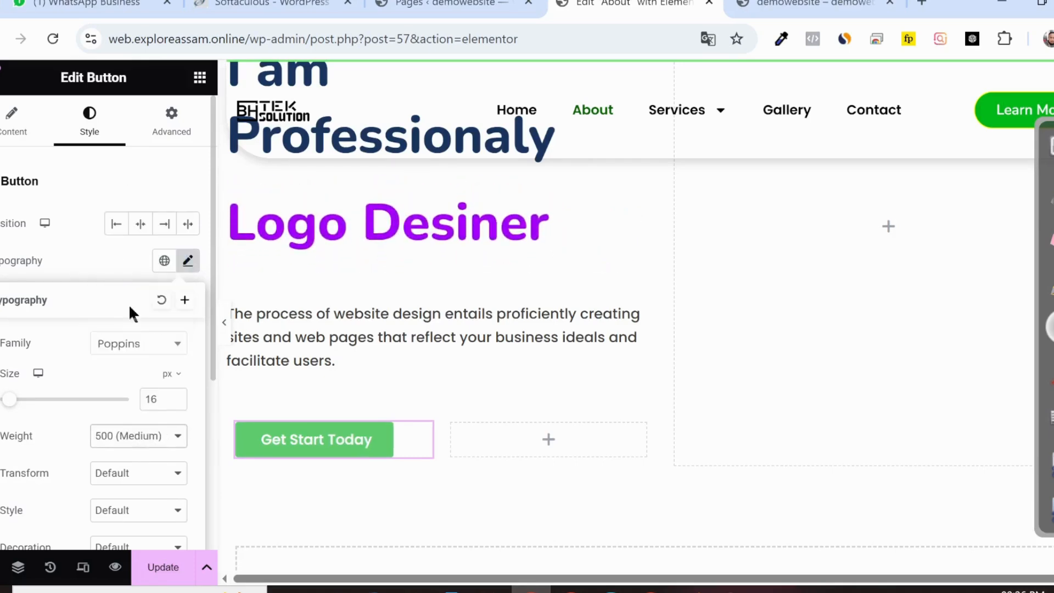
pyautogui.click(188, 261)
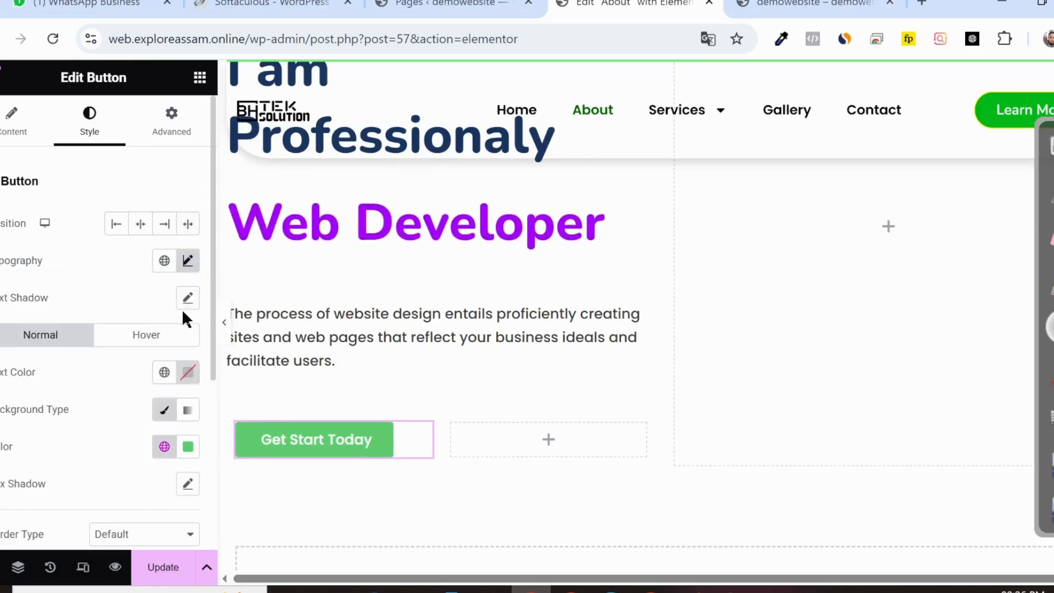
# Step: Set the button's normal-state text color to #FFFFFF
pyautogui.scroll(-2, 182, 312)
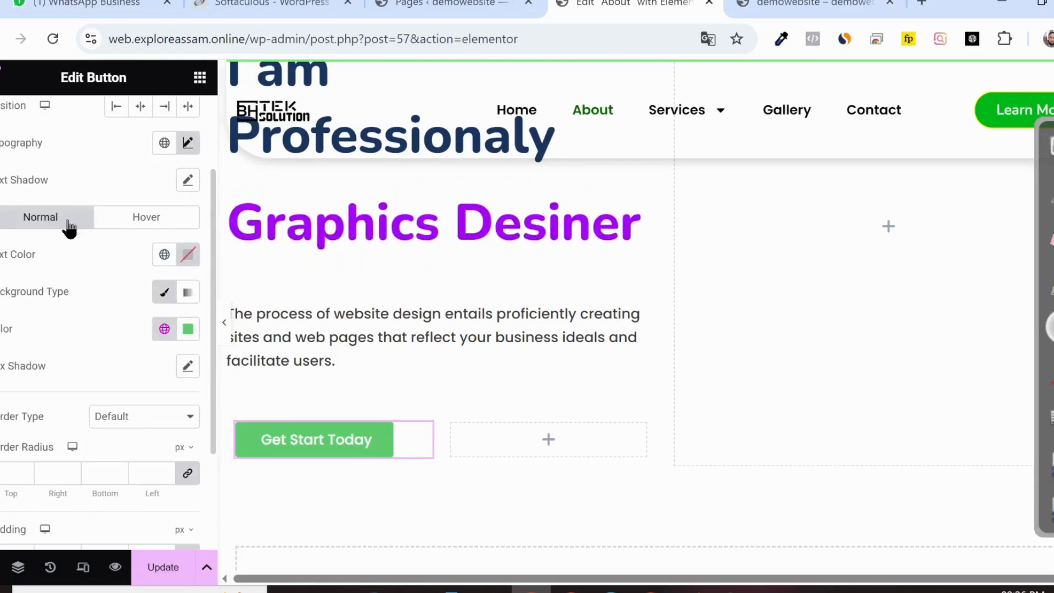
pyautogui.click(187, 254)
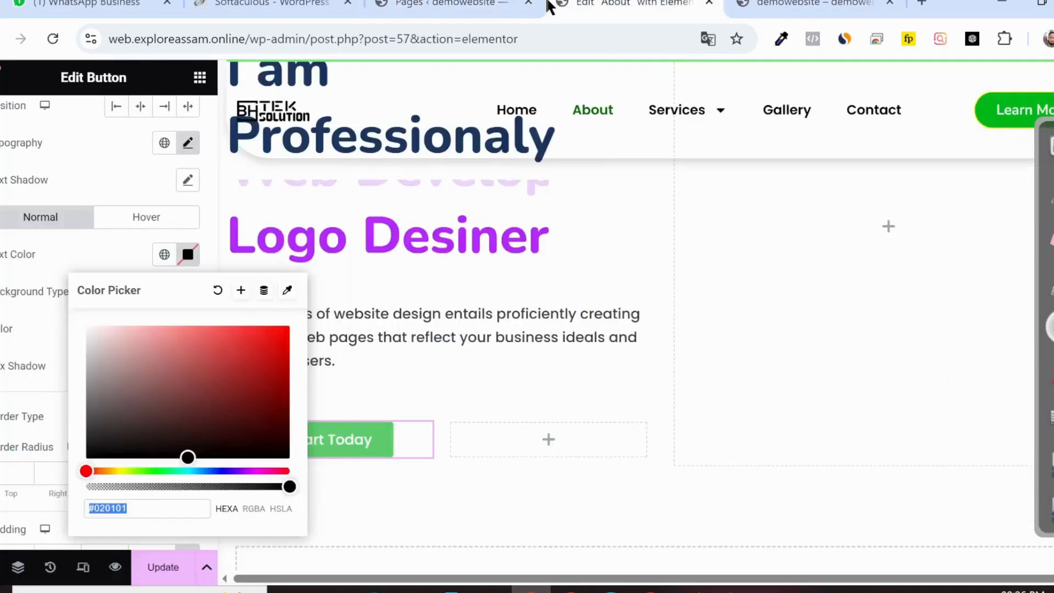
pyautogui.write('#FFFFFF')
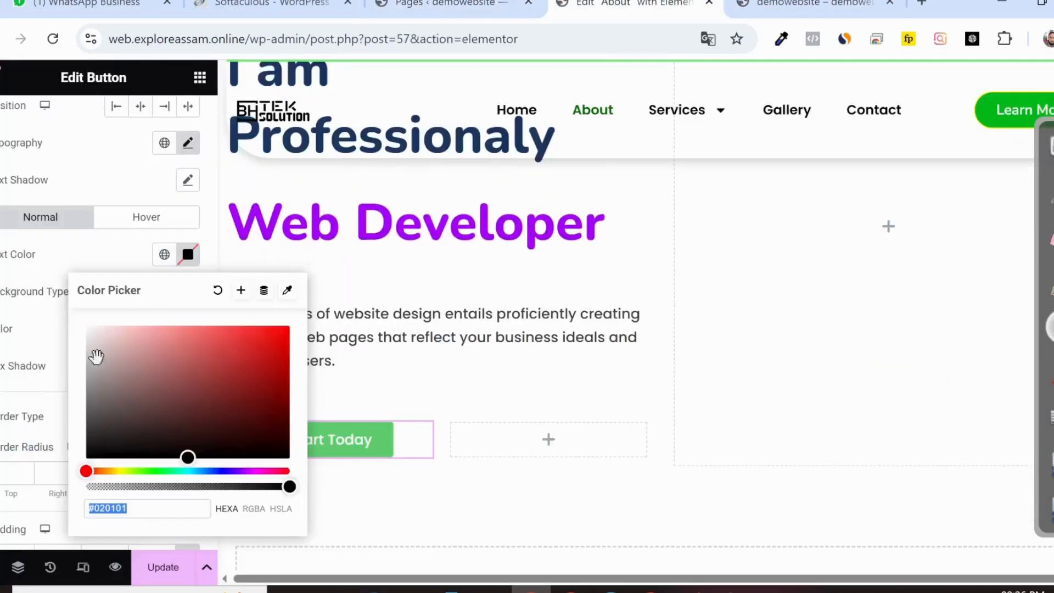
pyautogui.click(51, 321)
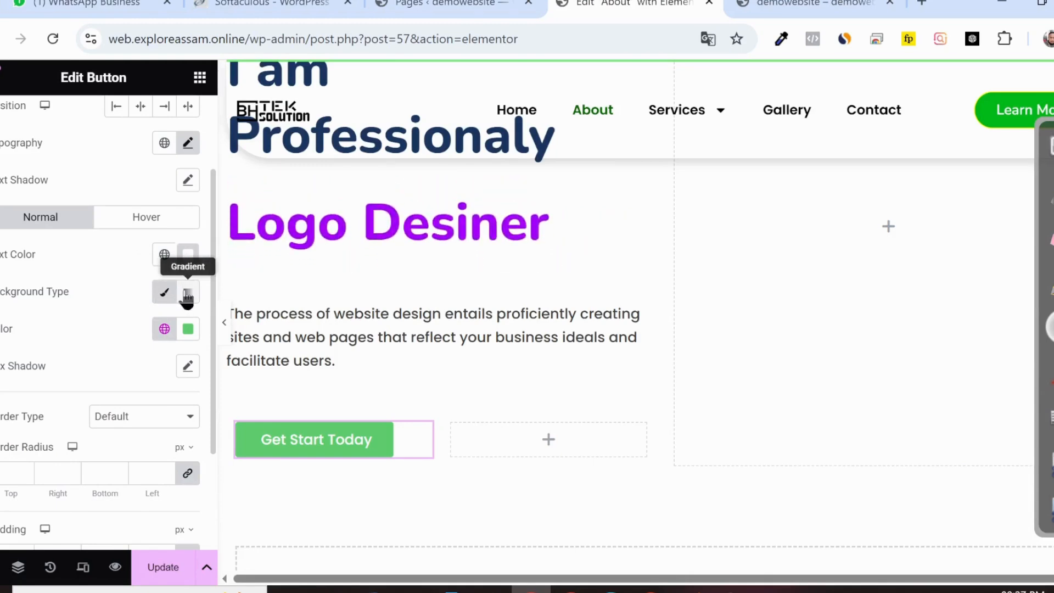
# Step: Give the button a gradient background and set its first color to #5D1CB3
pyautogui.click(187, 293)
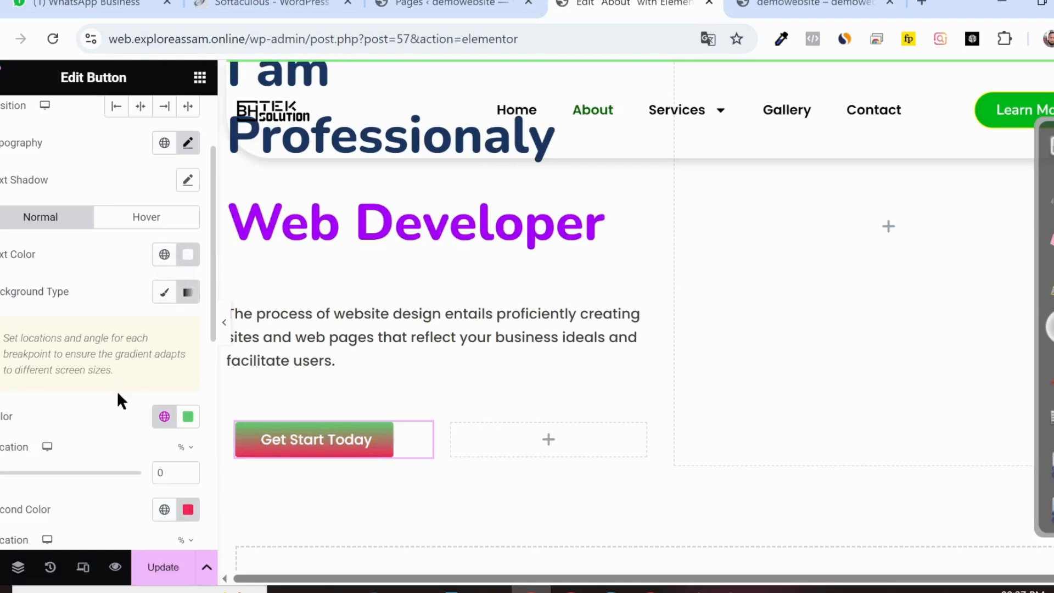
pyautogui.scroll(-2, 130, 411)
pyautogui.click(187, 299)
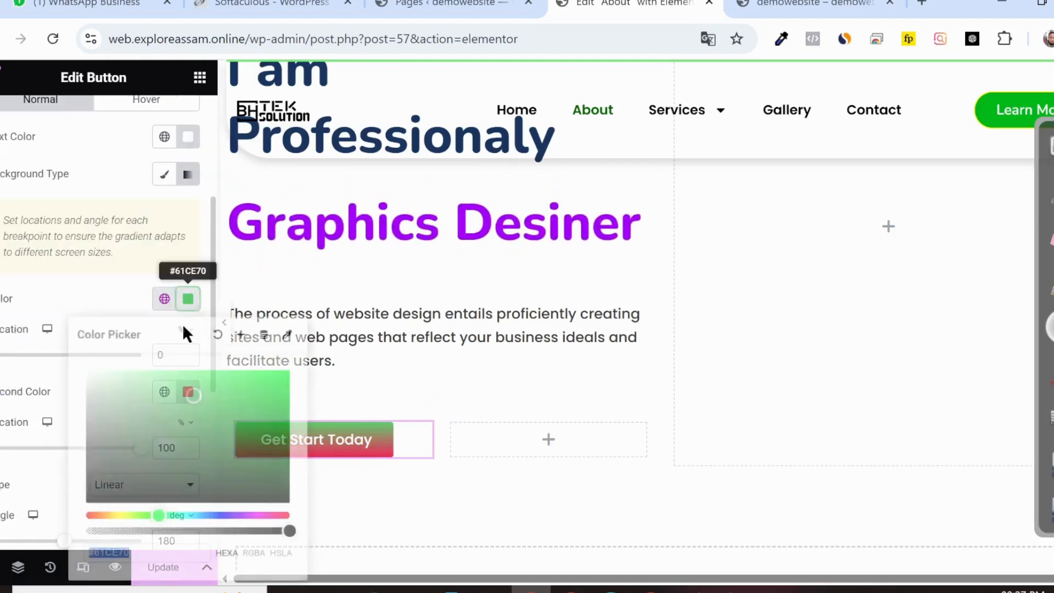
pyautogui.write('#5D1CB3')
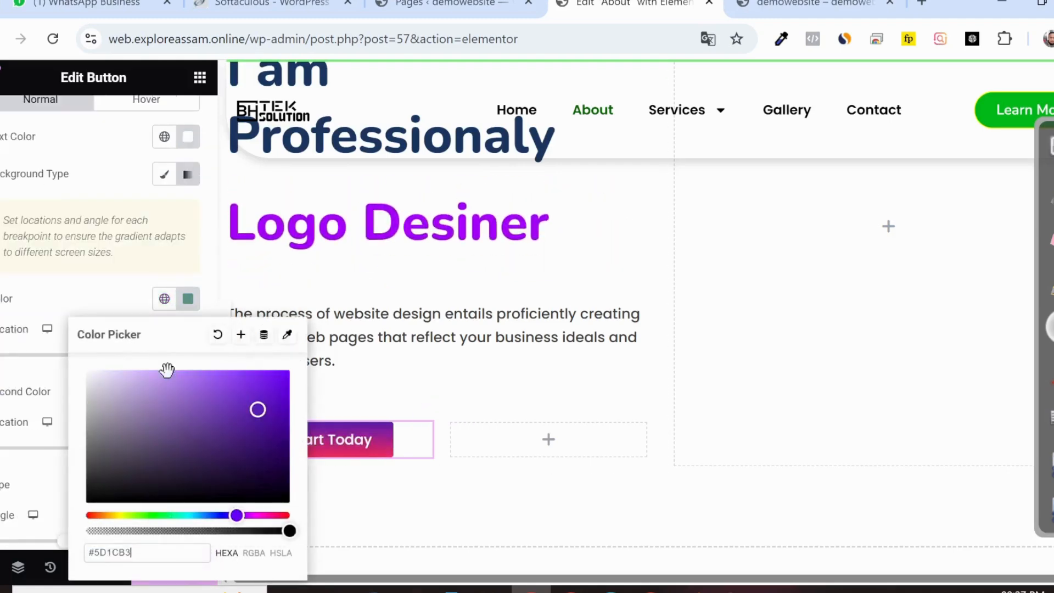
pyautogui.click(188, 299)
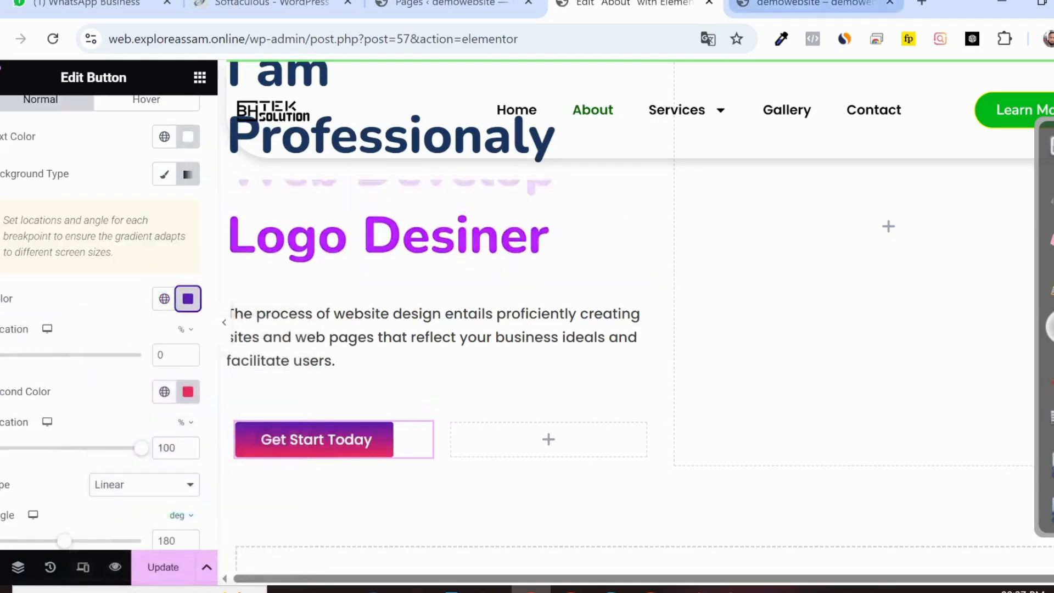
# Step: Copy the gradient's end color #9860EC from the live homepage button's CSS and apply it as the new button's second gradient color
pyautogui.click(812, 5)
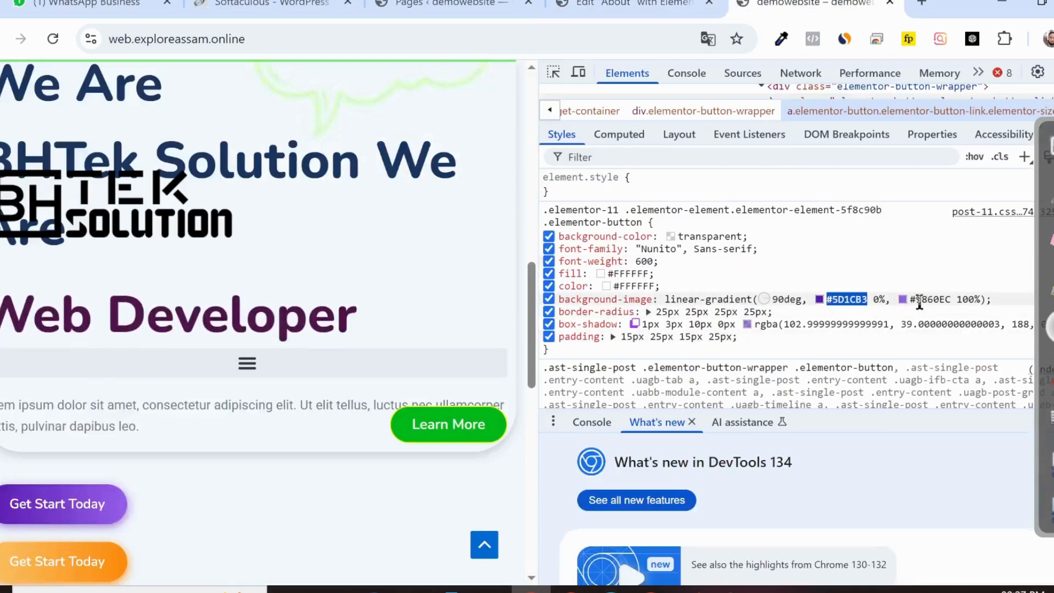
pyautogui.moveTo(936, 300); pyautogui.dragTo(951, 300)
pyautogui.hotkey('ctrl', 'c')
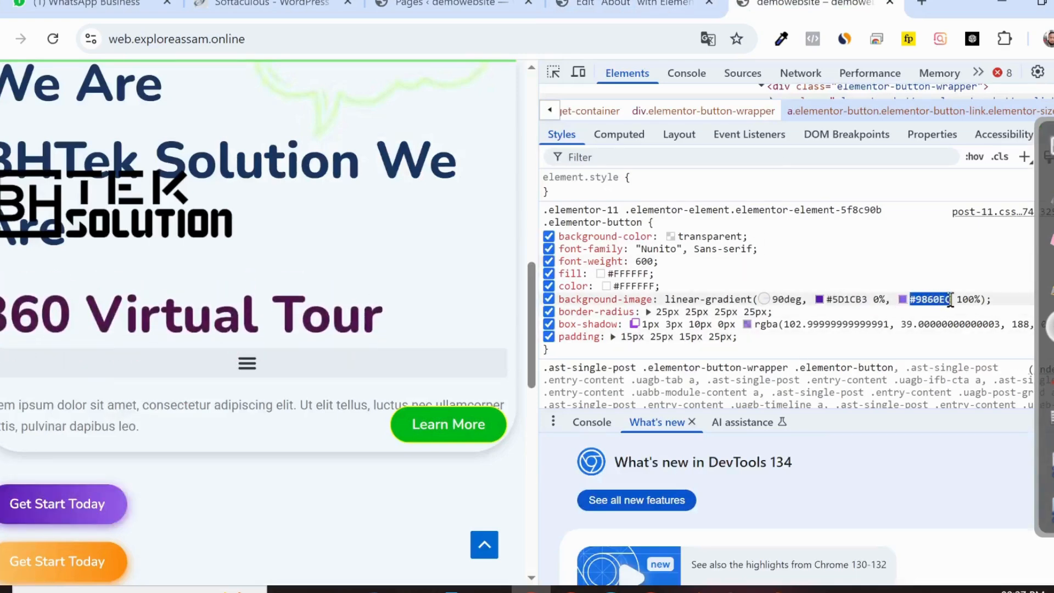
pyautogui.click(631, 3)
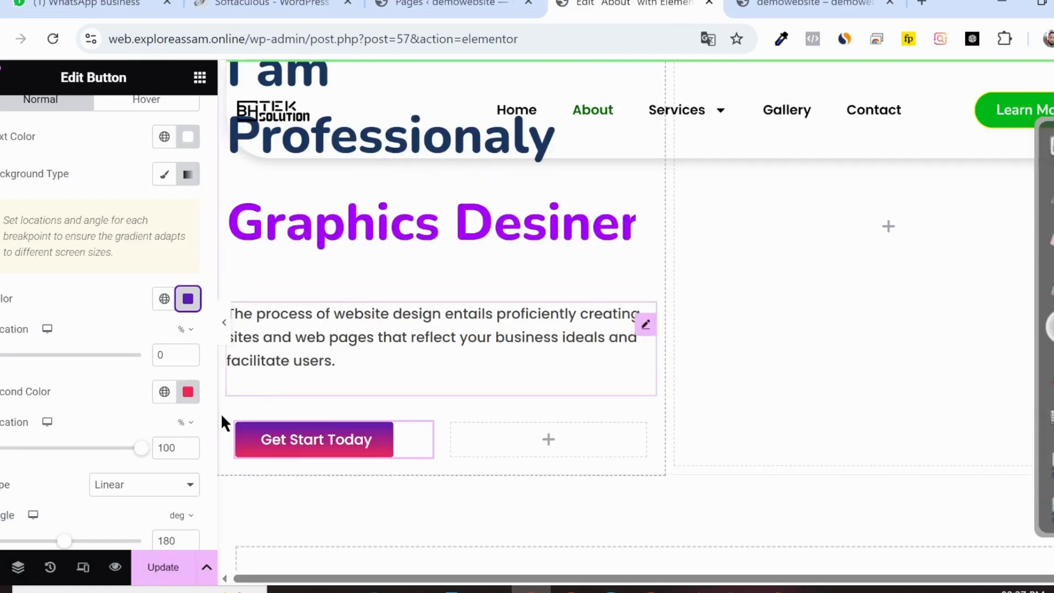
pyautogui.click(184, 400)
pyautogui.hotkey('ctrl', 'v')
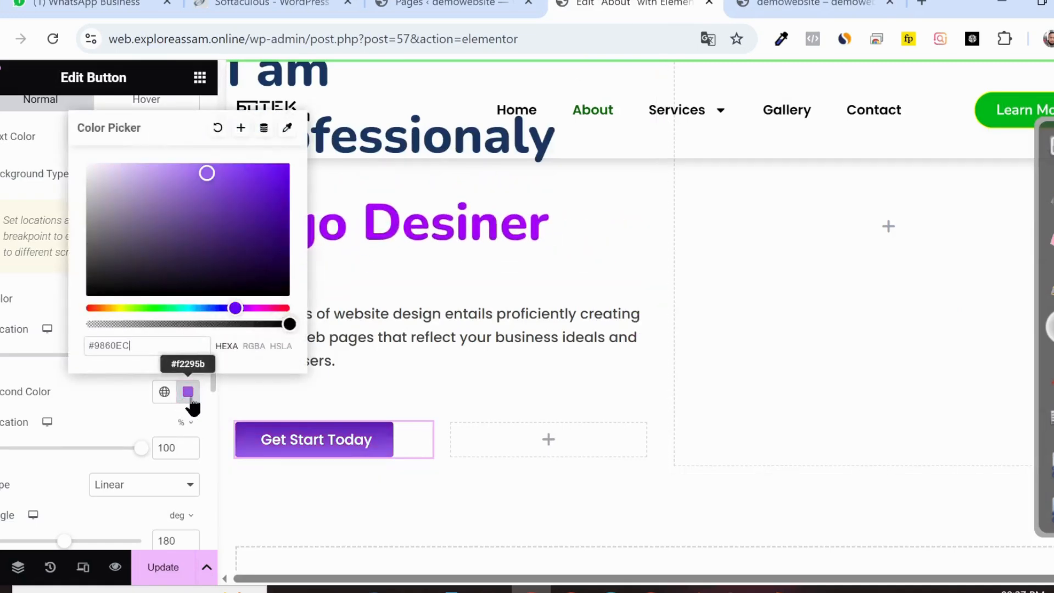
pyautogui.click(191, 404)
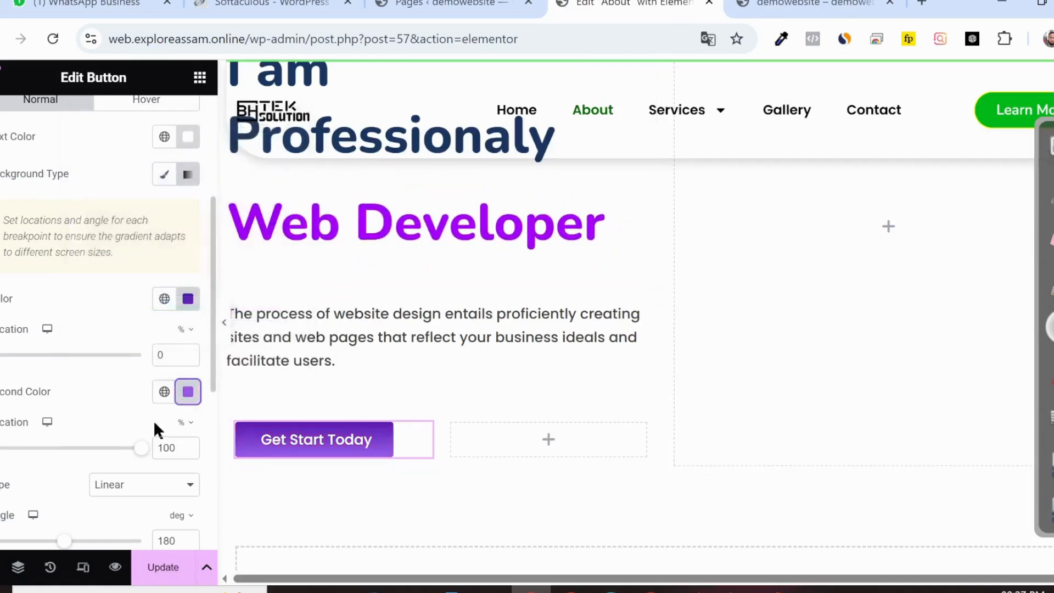
# Step: Set the angle of the button's linear gradient to 90 degrees
pyautogui.scroll(-4, 143, 395)
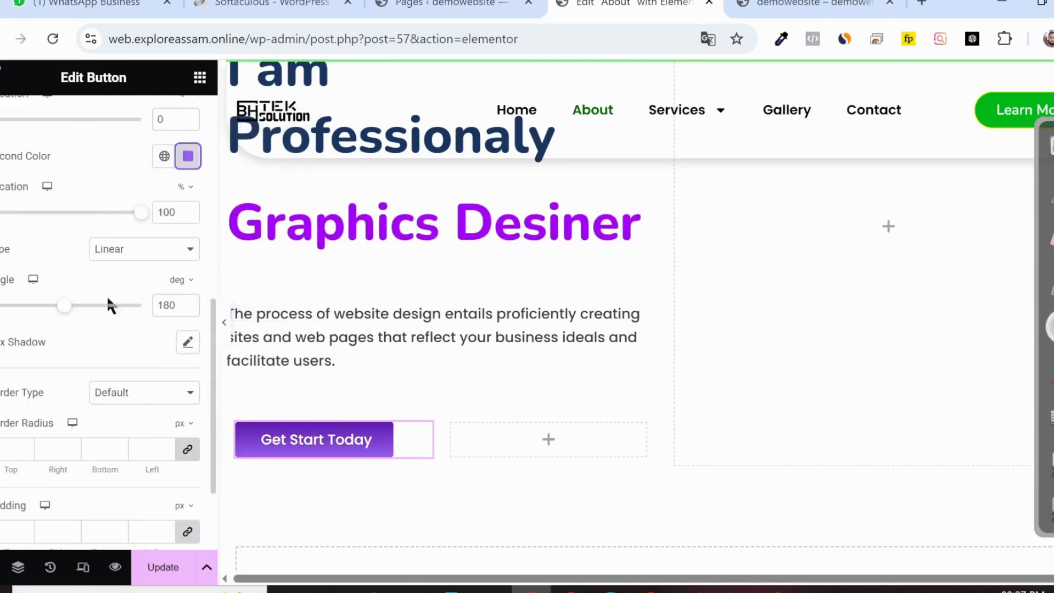
pyautogui.moveTo(177, 303); pyautogui.dragTo(135, 307)
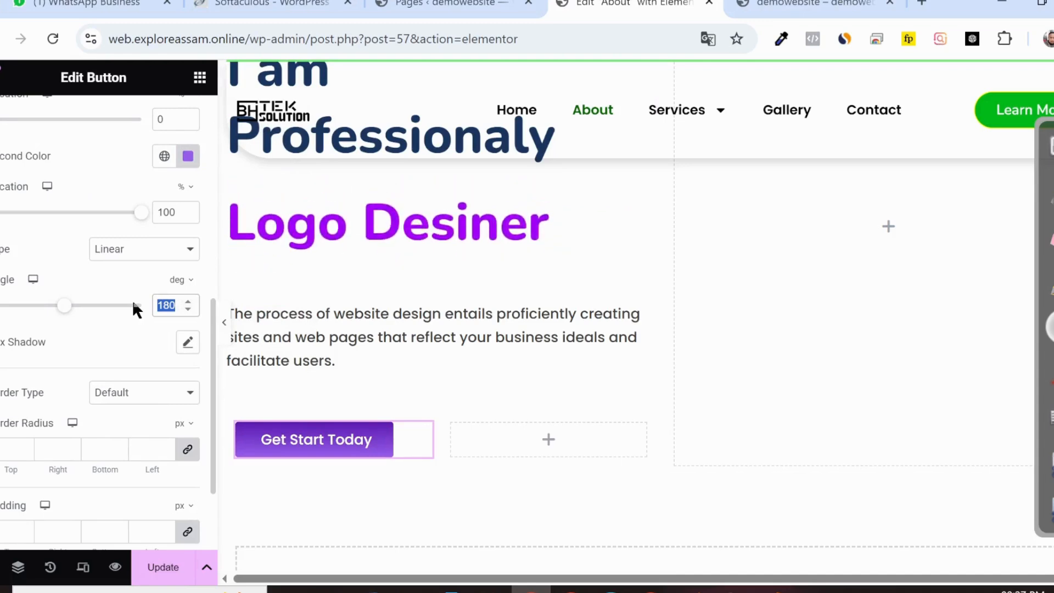
pyautogui.write('90')
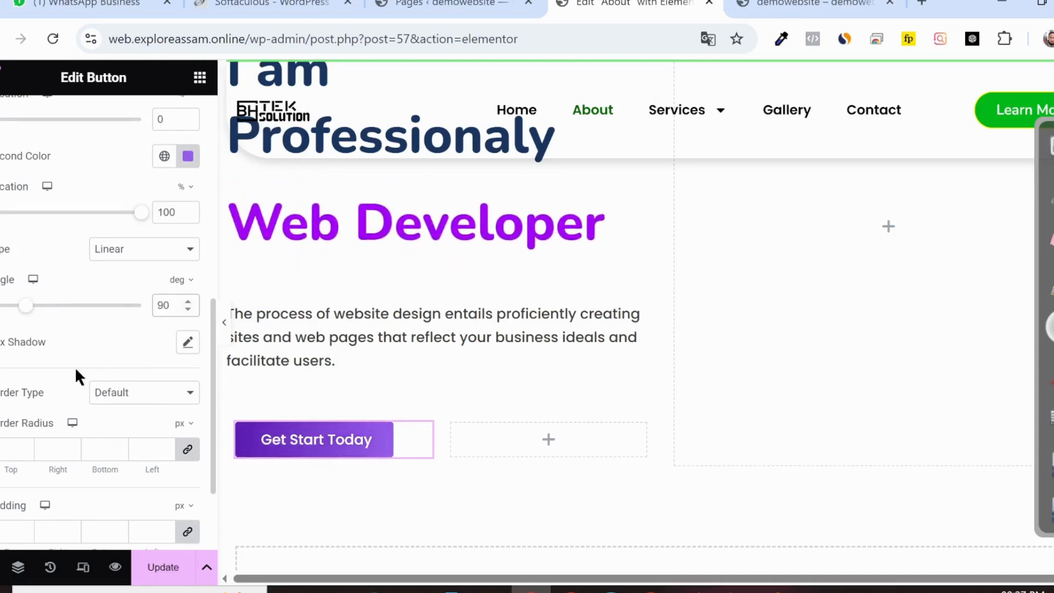
# Step: Add a box shadow to the button in color #9860EC, with its opacity reduced to about 0.5
pyautogui.click(188, 344)
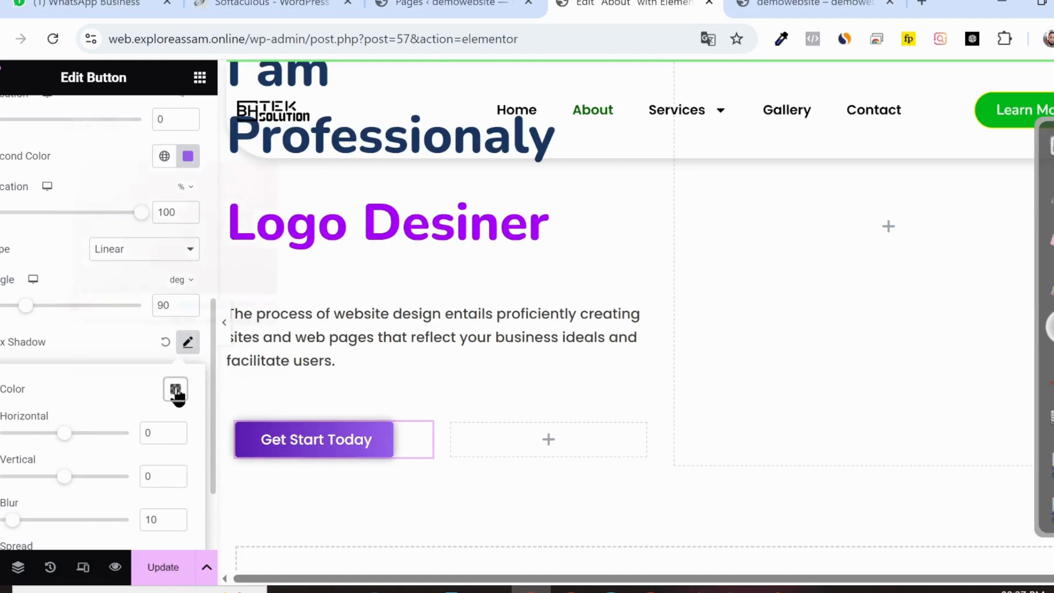
pyautogui.click(175, 388)
pyautogui.write('#9860EC')
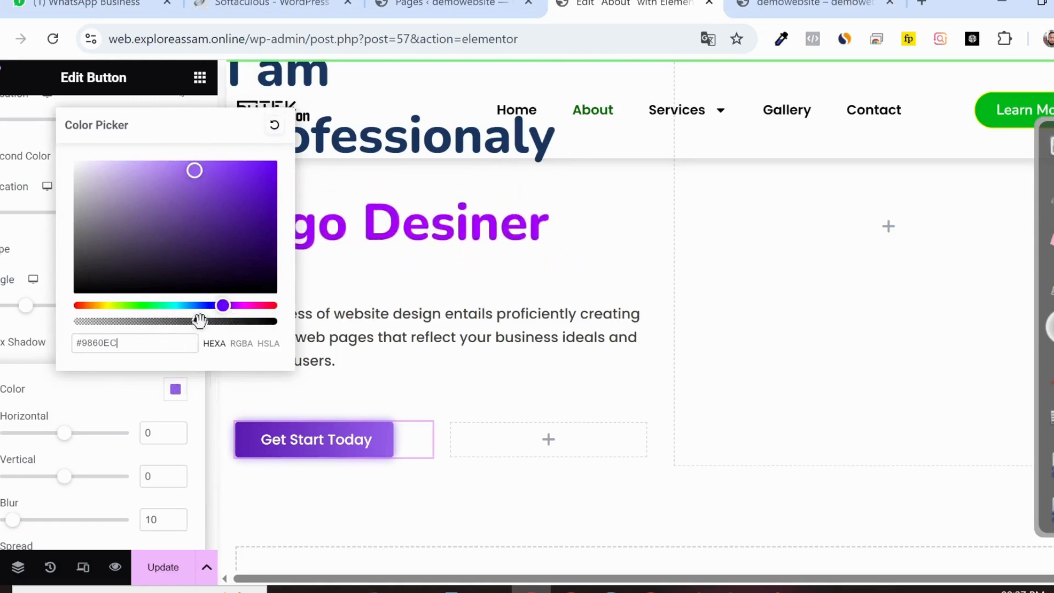
pyautogui.moveTo(198, 321); pyautogui.dragTo(194, 322)
pyautogui.click(233, 344)
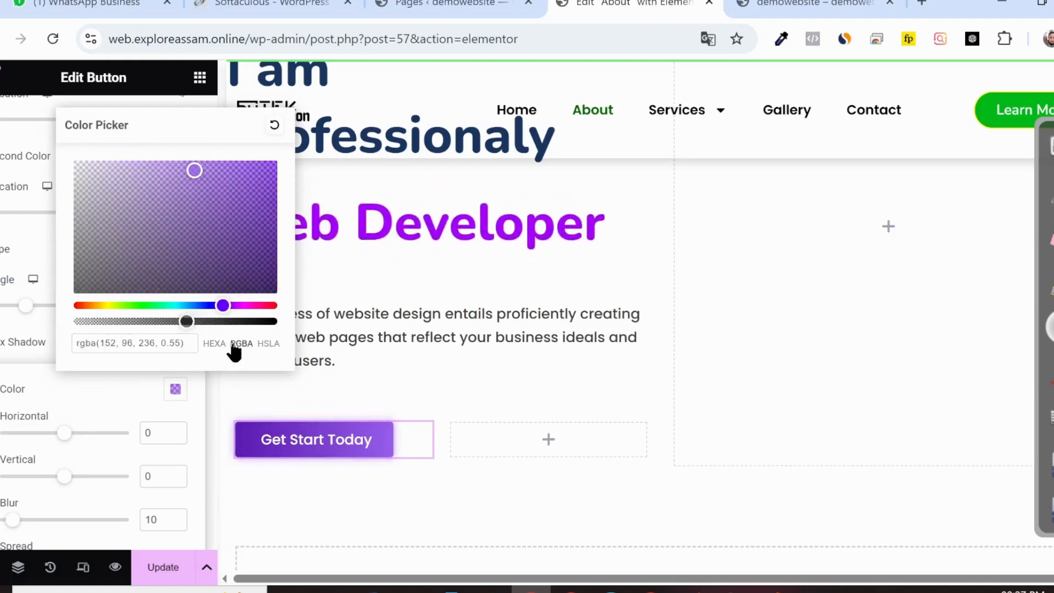
pyautogui.moveTo(176, 322); pyautogui.dragTo(174, 322)
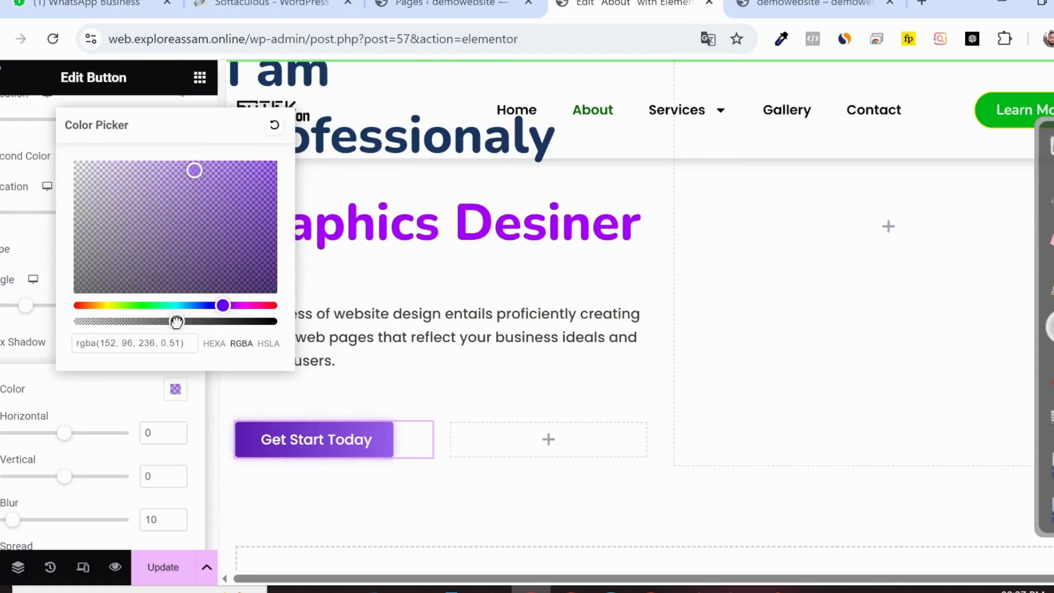
pyautogui.moveTo(177, 322); pyautogui.dragTo(176, 321)
pyautogui.click(65, 377)
pyautogui.click(192, 346)
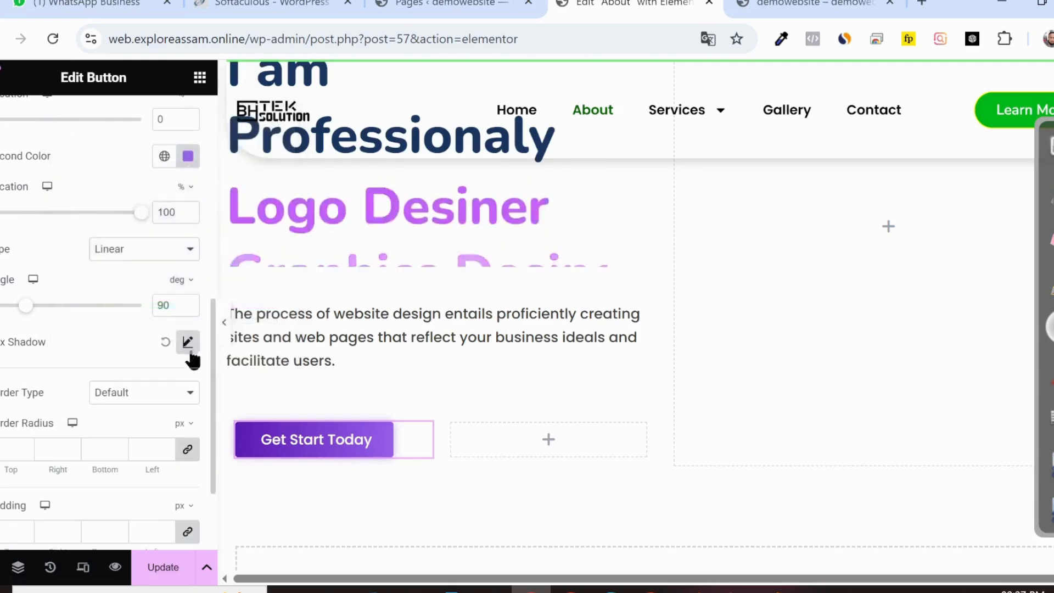
# Step: Set the button's border radius to 50 px and its padding to 15 px on all sides
pyautogui.scroll(-2, 160, 404)
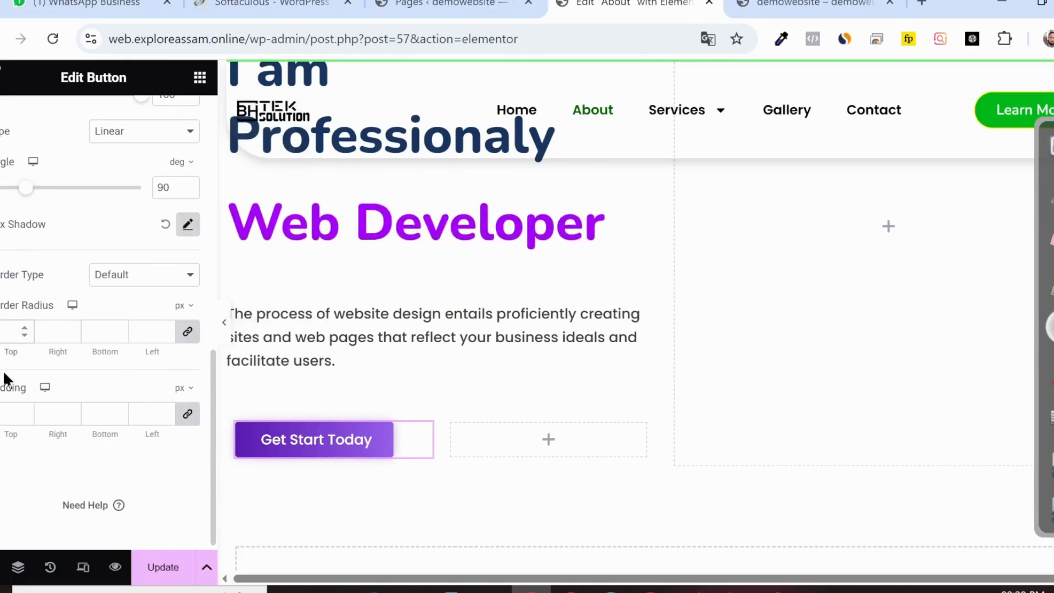
pyautogui.write('0')
pyautogui.click(1, 417)
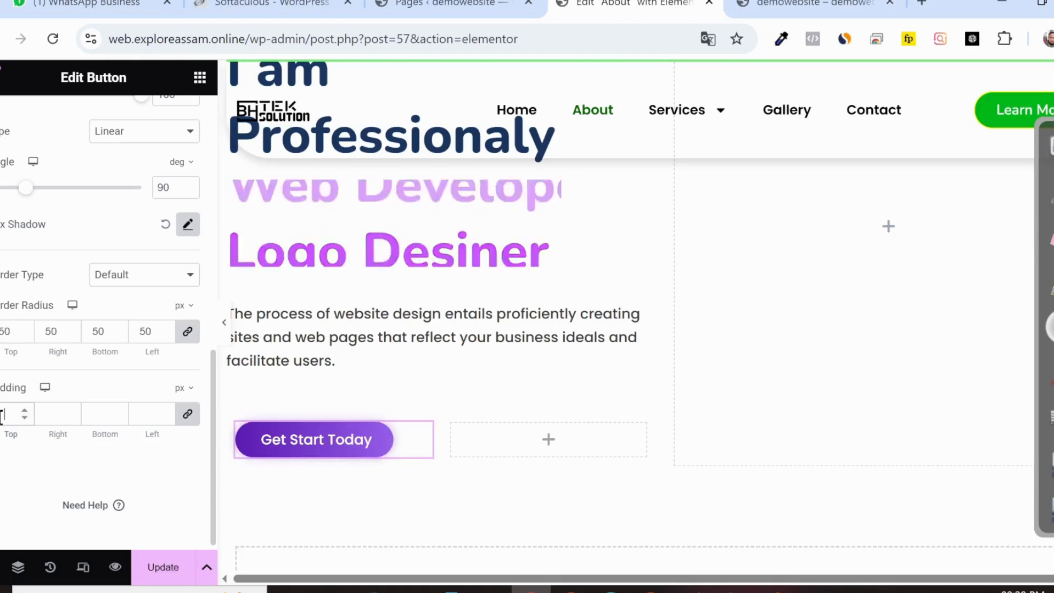
pyautogui.write('15')
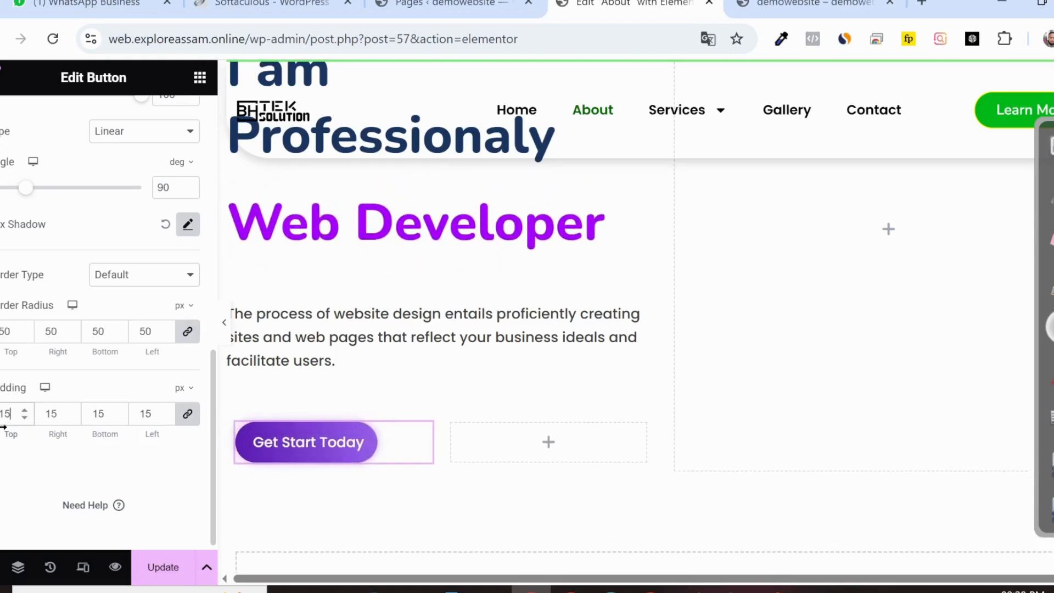
# Step: Unlink the button's padding values, set the right and left padding to 22 px, and preview the page without the editing panel
pyautogui.click(180, 418)
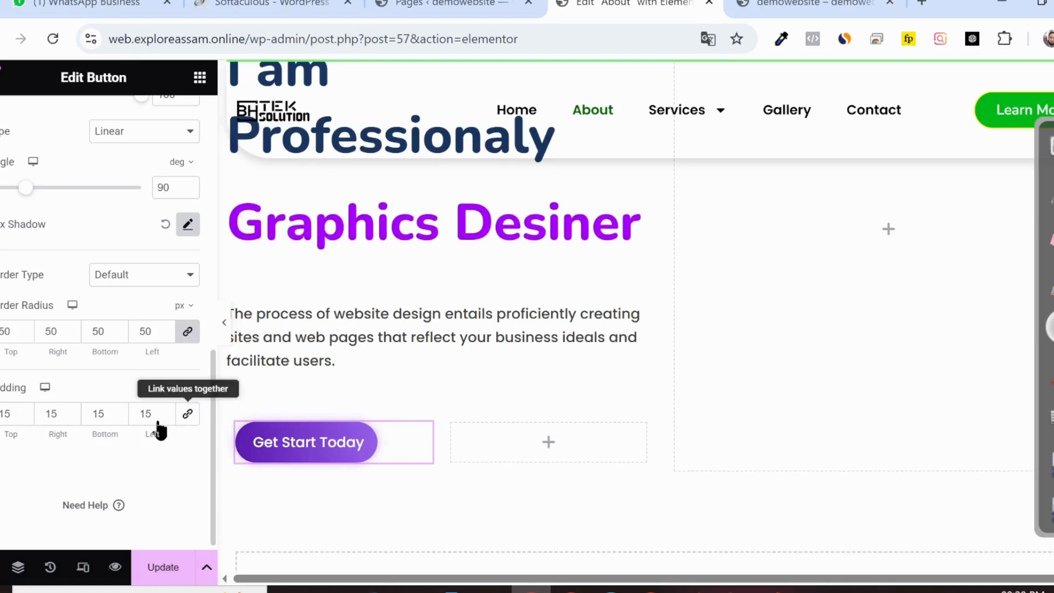
pyautogui.click(71, 409)
pyautogui.click(71, 409)
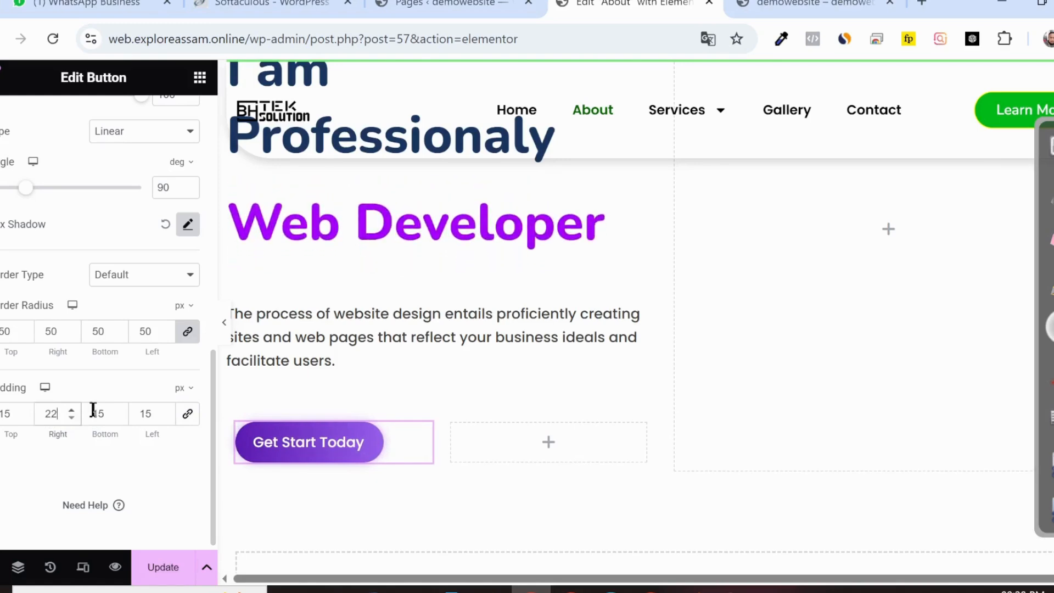
pyautogui.click(165, 410)
pyautogui.click(165, 409)
pyautogui.click(165, 409)
pyautogui.click(165, 410)
pyautogui.click(165, 409)
pyautogui.click(166, 409)
pyautogui.click(165, 410)
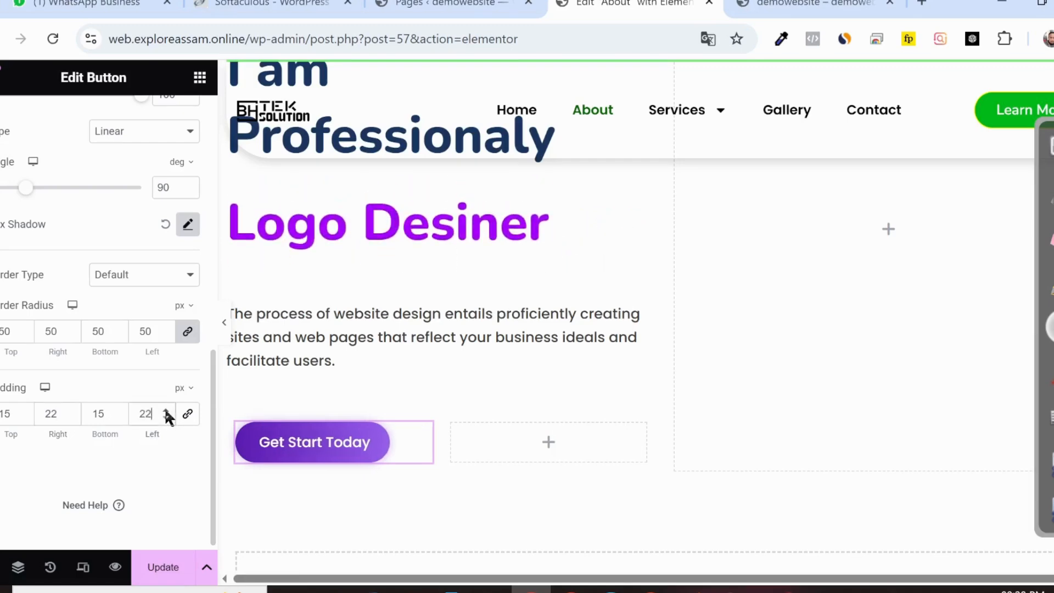
pyautogui.click(224, 328)
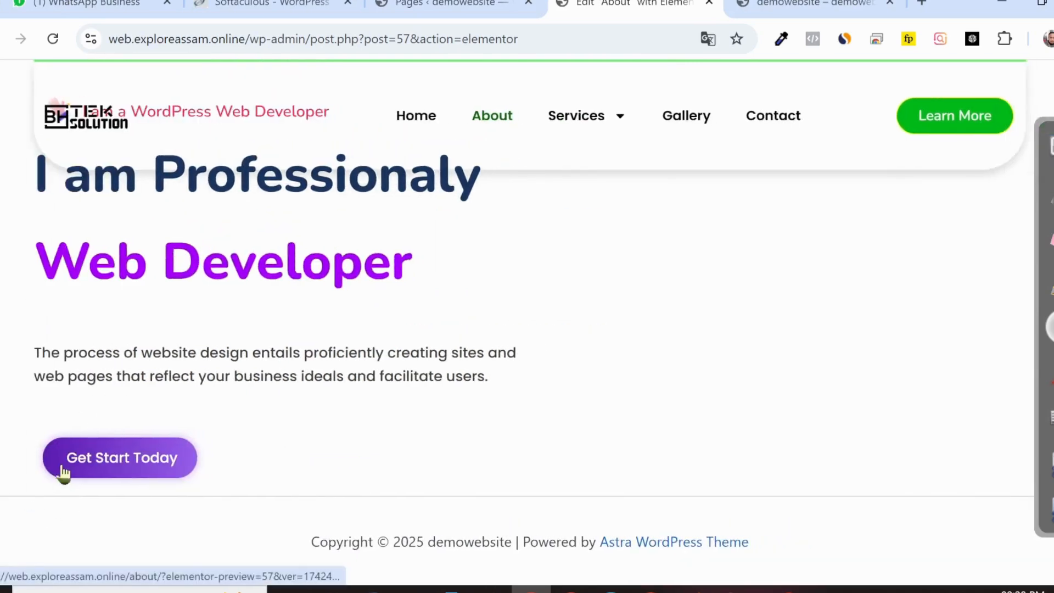
# Step: Restore the editing panel and examine the hover styles of the purple Get Start Today button on the live homepage
pyautogui.click(813, 4)
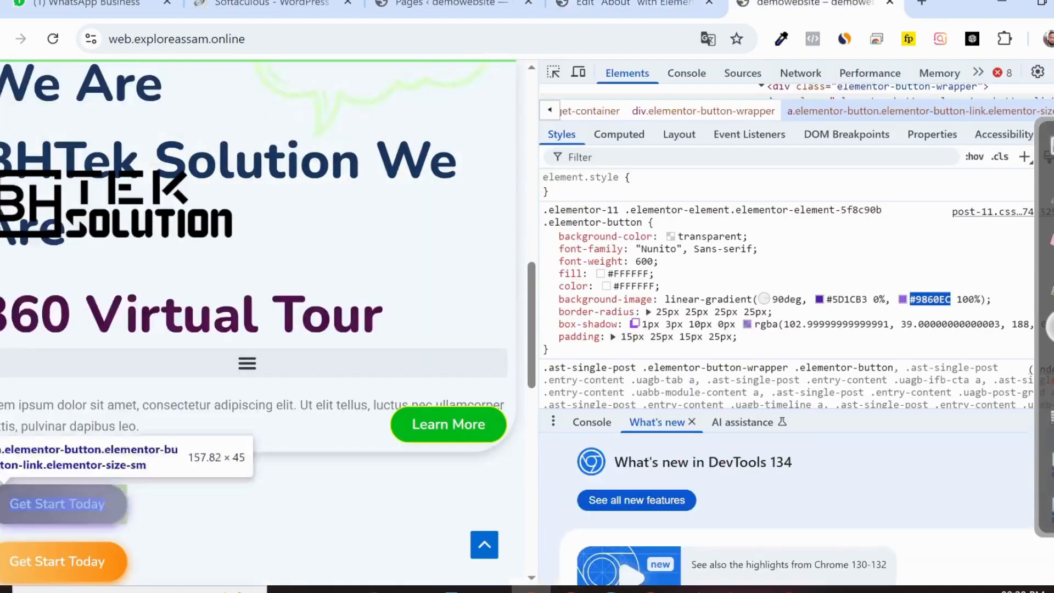
pyautogui.click(625, 3)
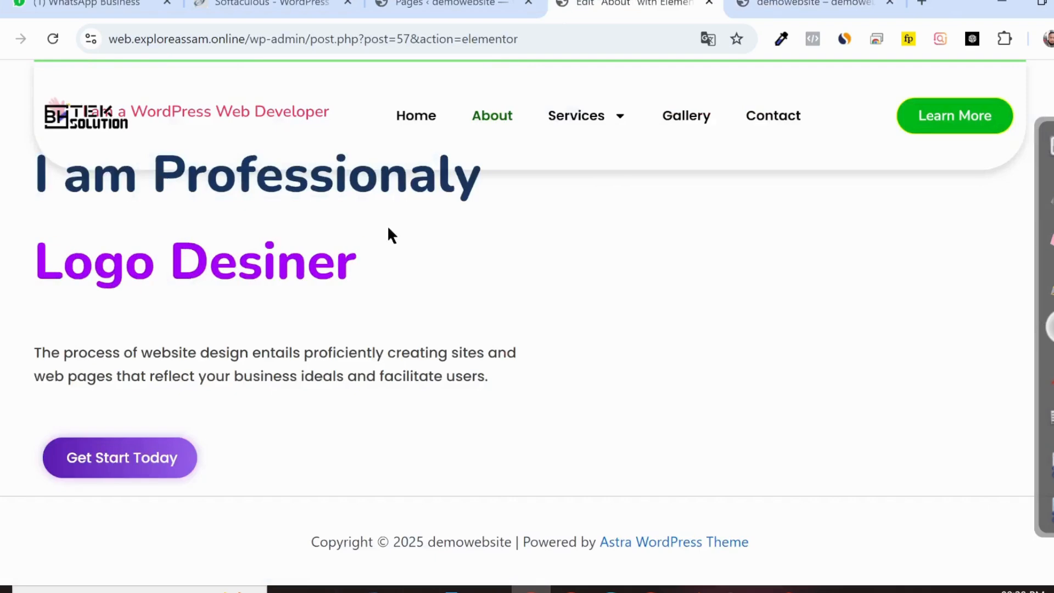
pyautogui.click(1, 323)
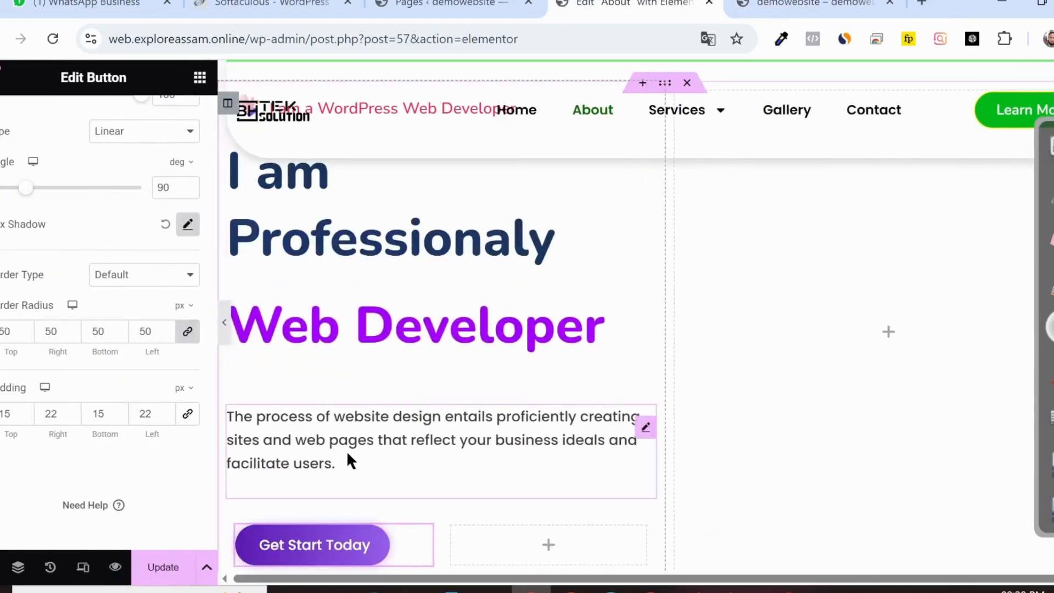
pyautogui.scroll(8, 164, 317)
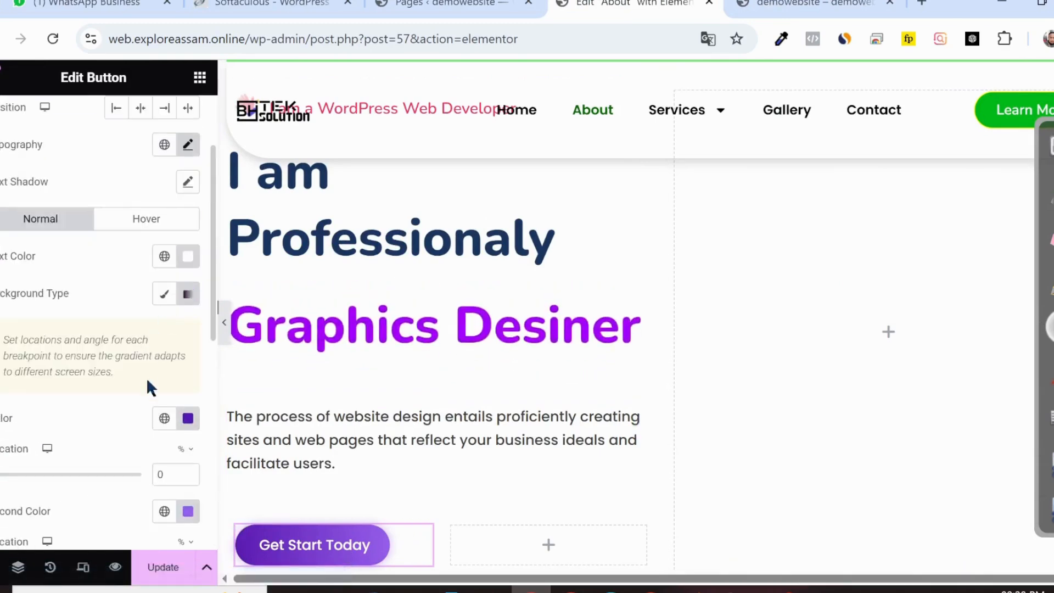
pyautogui.click(801, 4)
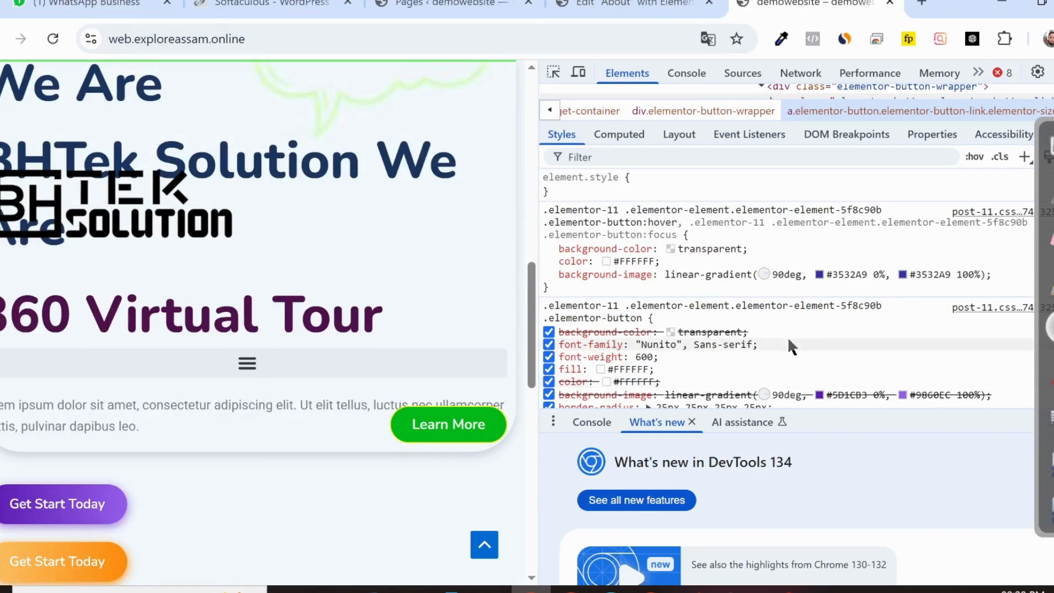
pyautogui.scroll(-10, 781, 320)
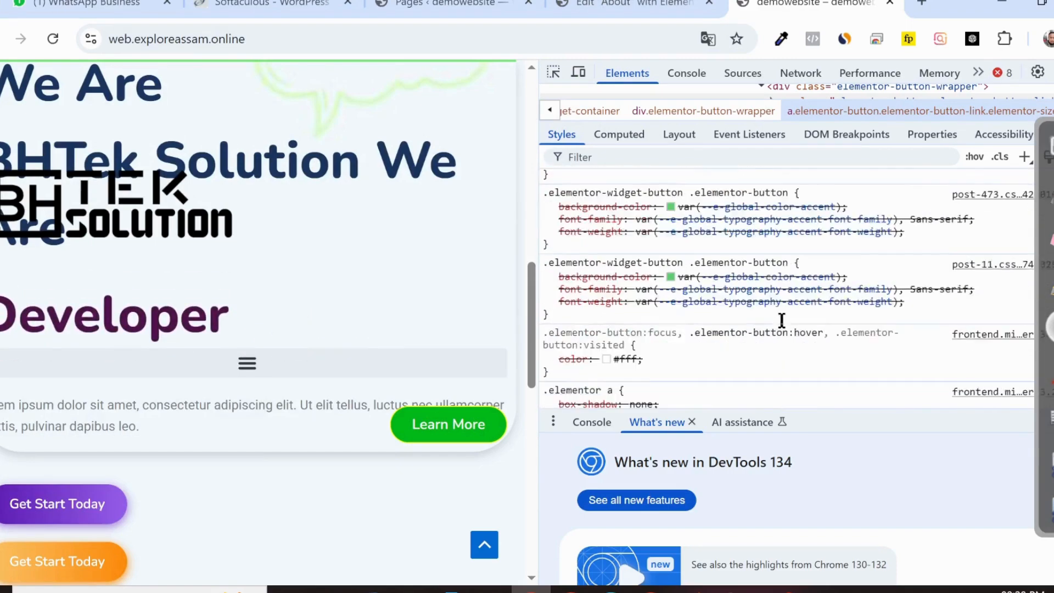
pyautogui.scroll(10, 781, 324)
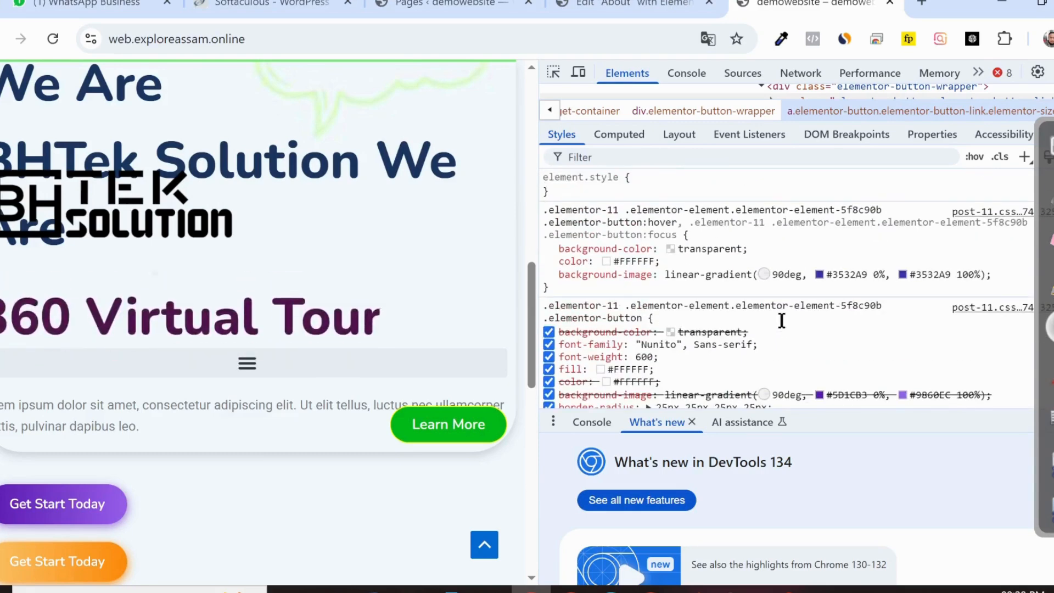
pyautogui.click(603, 4)
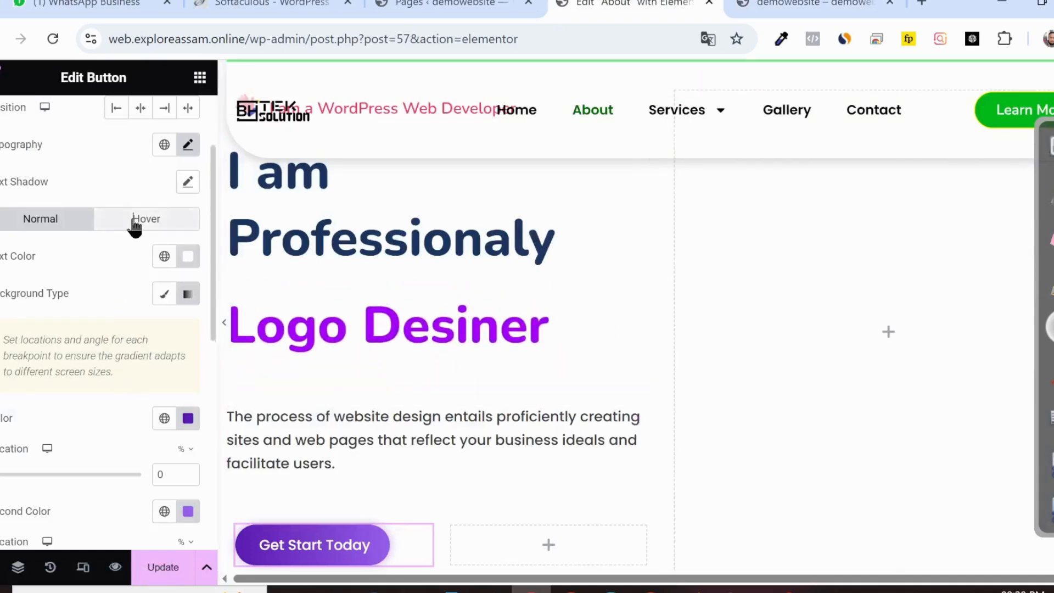
# Step: Set the button's hover text color to white
pyautogui.click(134, 223)
pyautogui.click(187, 257)
pyautogui.moveTo(167, 362); pyautogui.dragTo(35, 295)
pyautogui.click(190, 264)
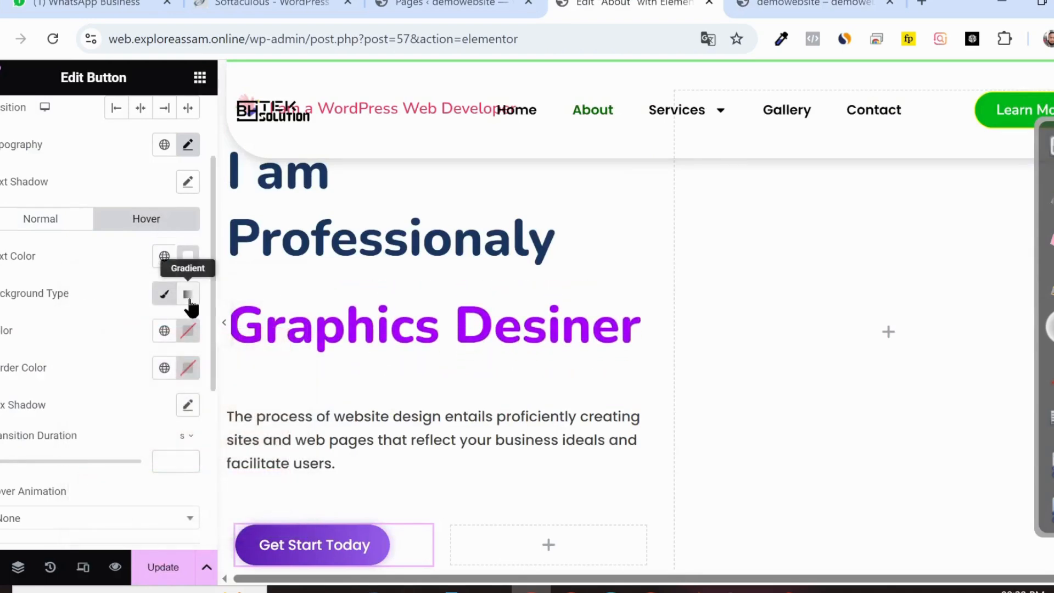
# Step: Give the button's hover state a gradient background with dark blue #003B7C as its first color
pyautogui.click(188, 335)
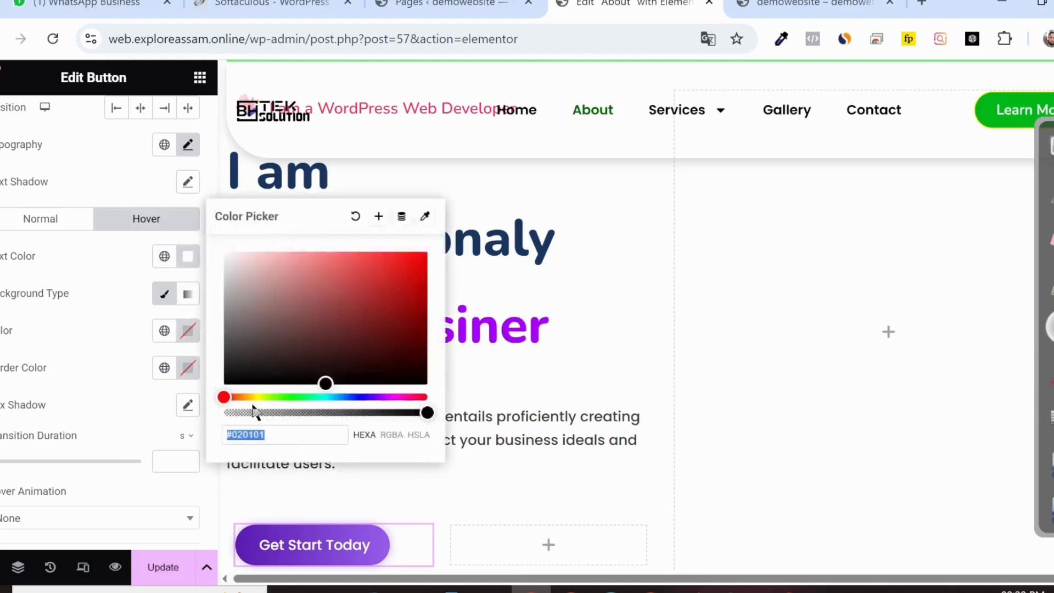
pyautogui.moveTo(226, 397); pyautogui.dragTo(429, 307)
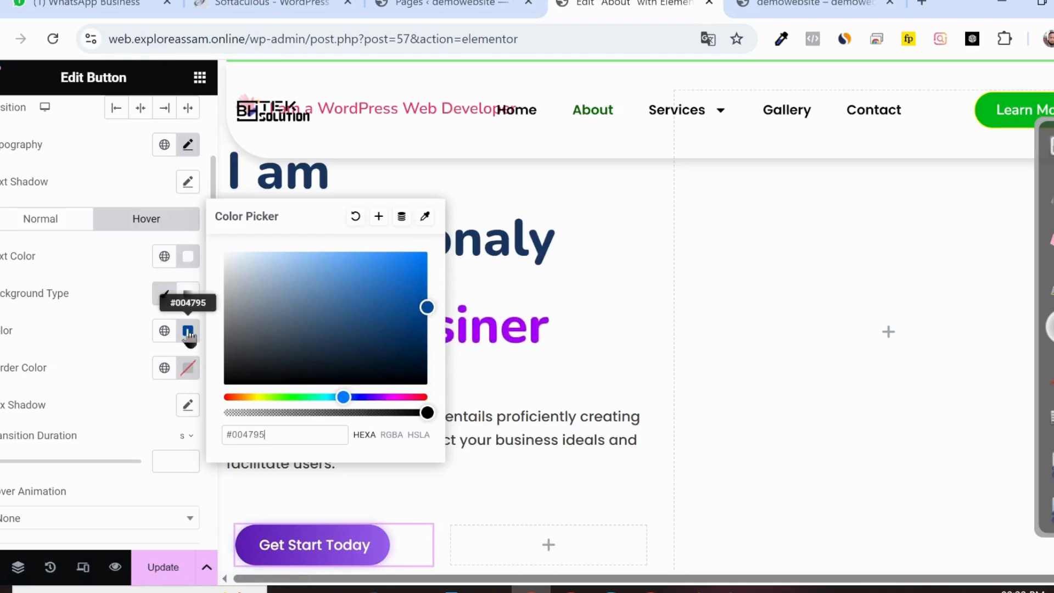
pyautogui.click(187, 296)
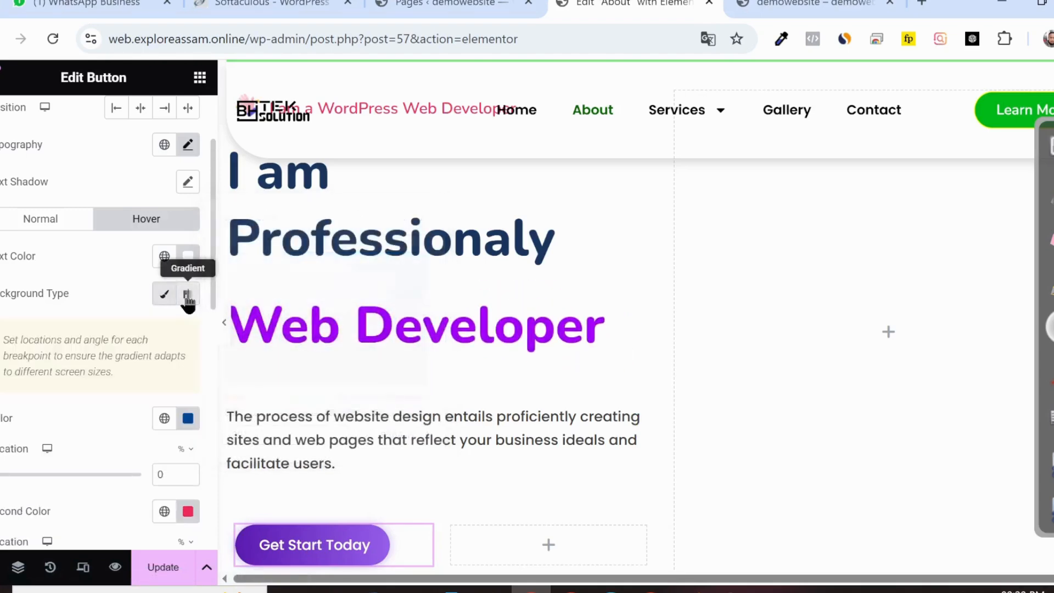
pyautogui.scroll(-2, 179, 432)
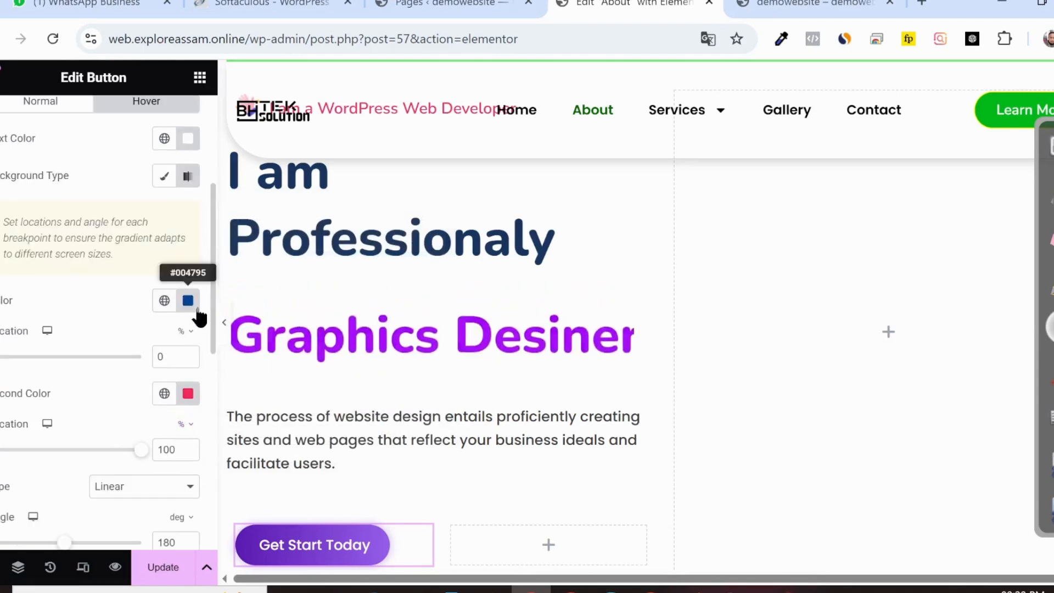
pyautogui.click(190, 301)
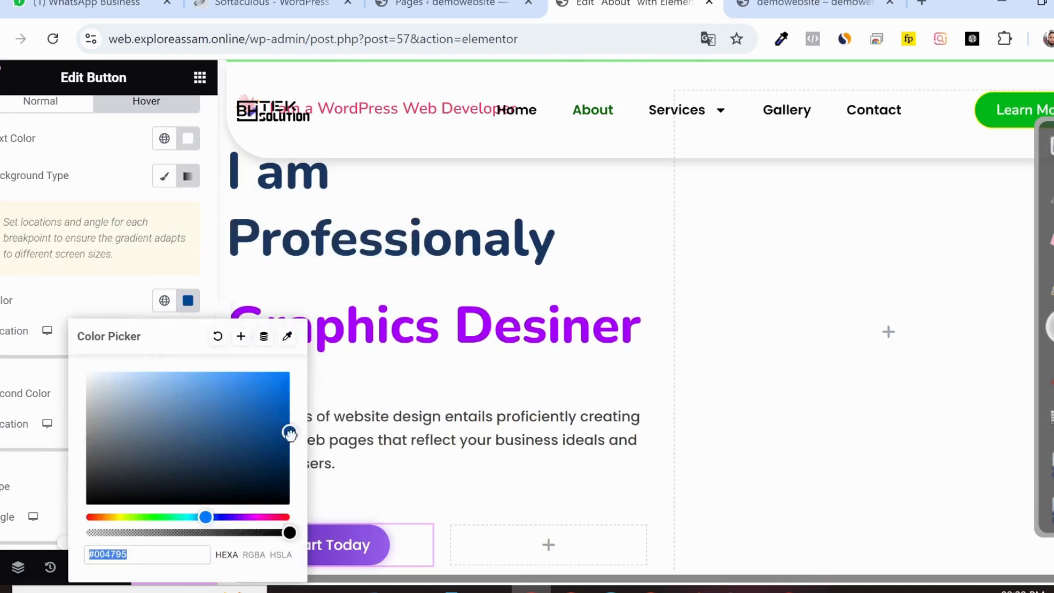
pyautogui.moveTo(289, 433); pyautogui.dragTo(293, 441)
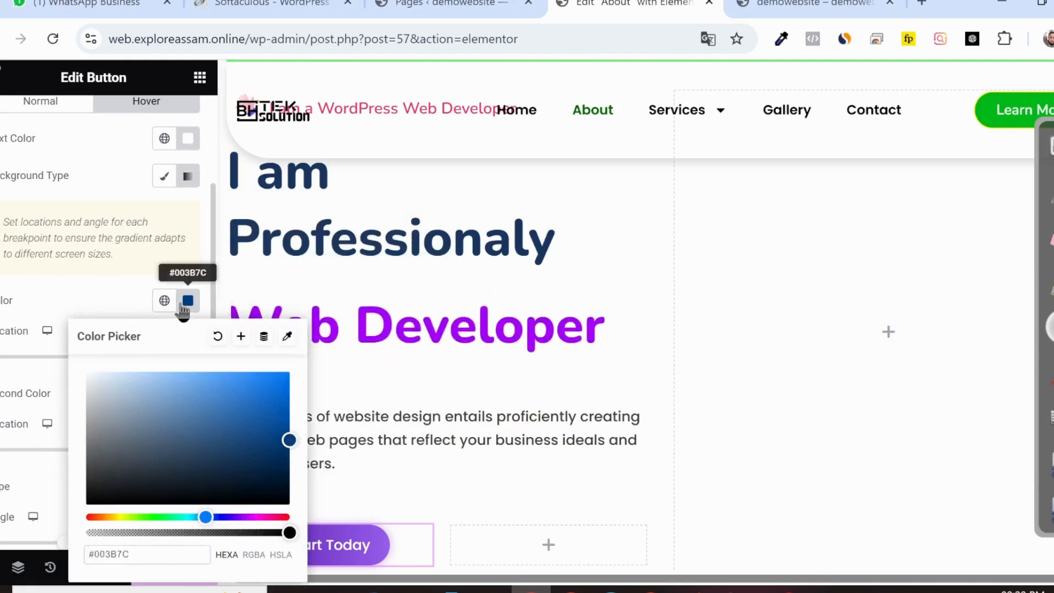
# Step: Set the second color of the hover gradient to #003B7C, matching the first color
pyautogui.click(187, 301)
pyautogui.click(192, 403)
pyautogui.write('#003B7C')
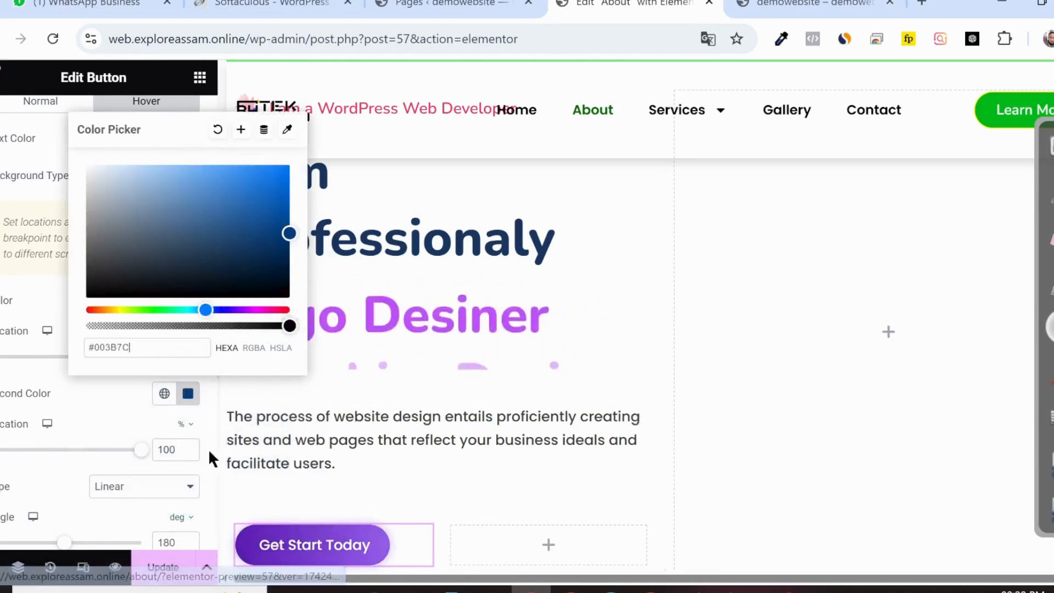
pyautogui.click(89, 390)
# Step: Set the button's hover animation to Float
pyautogui.scroll(-2, 88, 387)
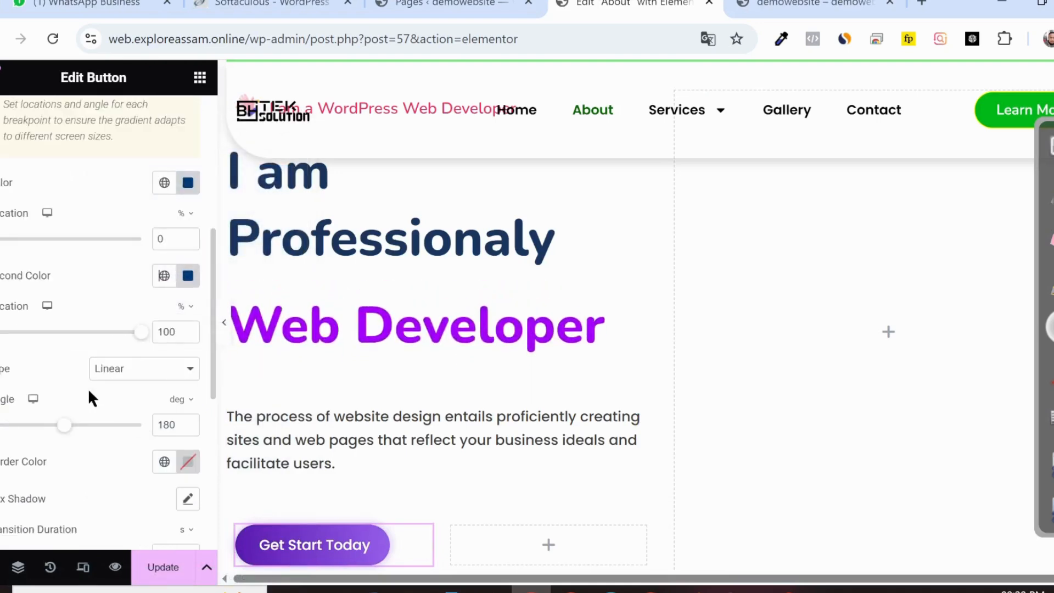
pyautogui.scroll(-2, 88, 387)
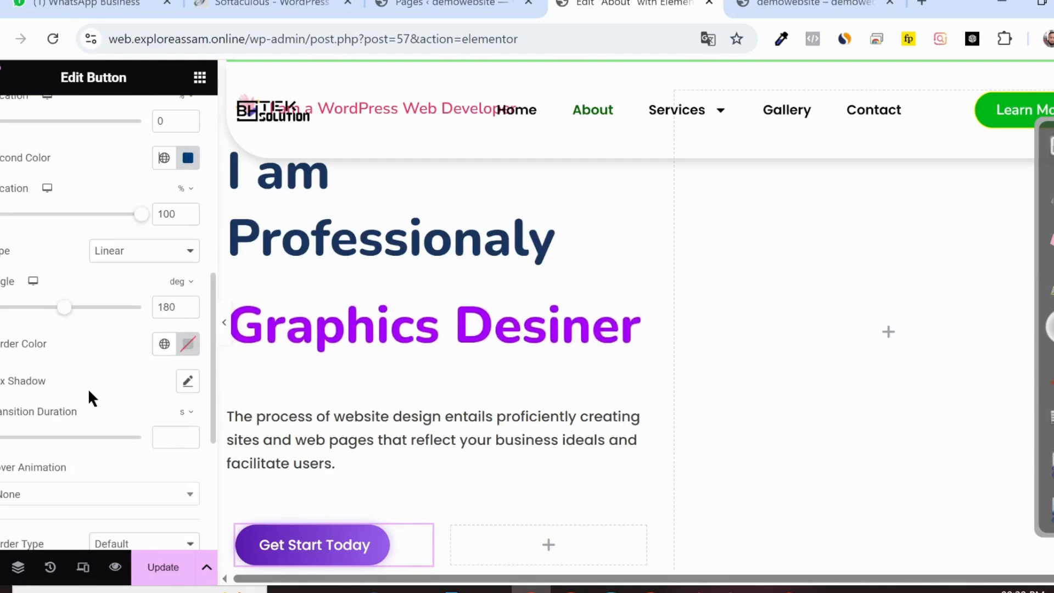
pyautogui.scroll(-2, 88, 387)
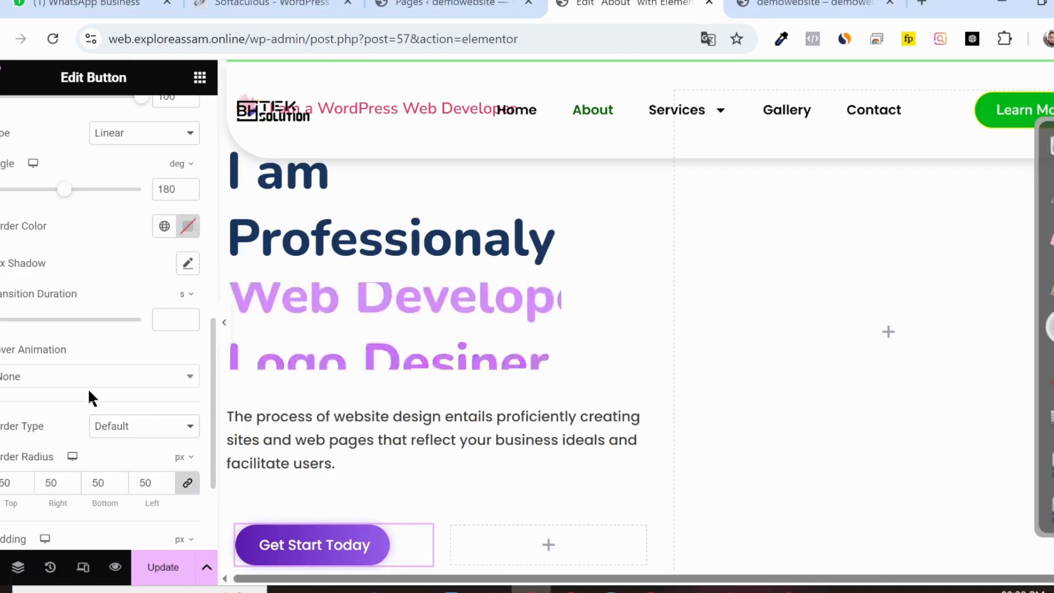
pyautogui.click(94, 388)
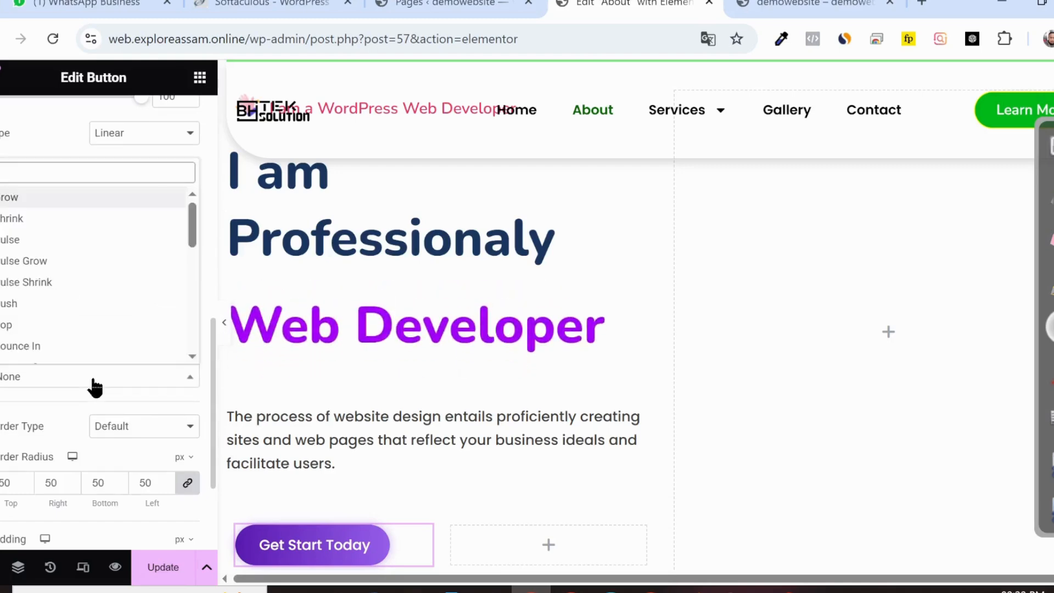
pyautogui.scroll(-2, 85, 341)
pyautogui.click(70, 316)
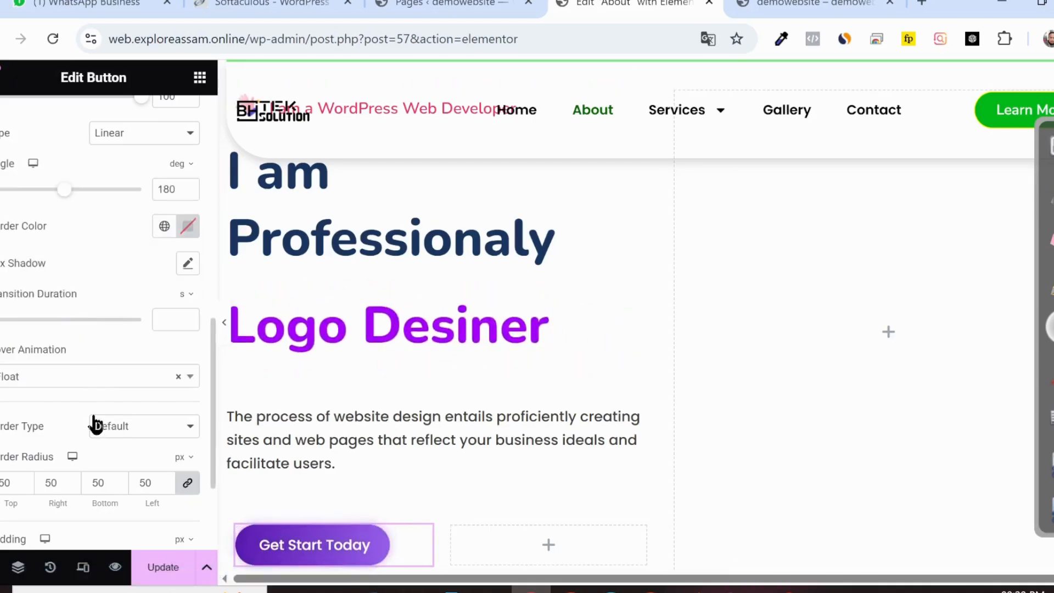
# Step: Set the button's hover transition duration to 1.1 s
pyautogui.scroll(-2, 86, 387)
pyautogui.scroll(2, 86, 386)
pyautogui.moveTo(15, 328); pyautogui.dragTo(36, 328)
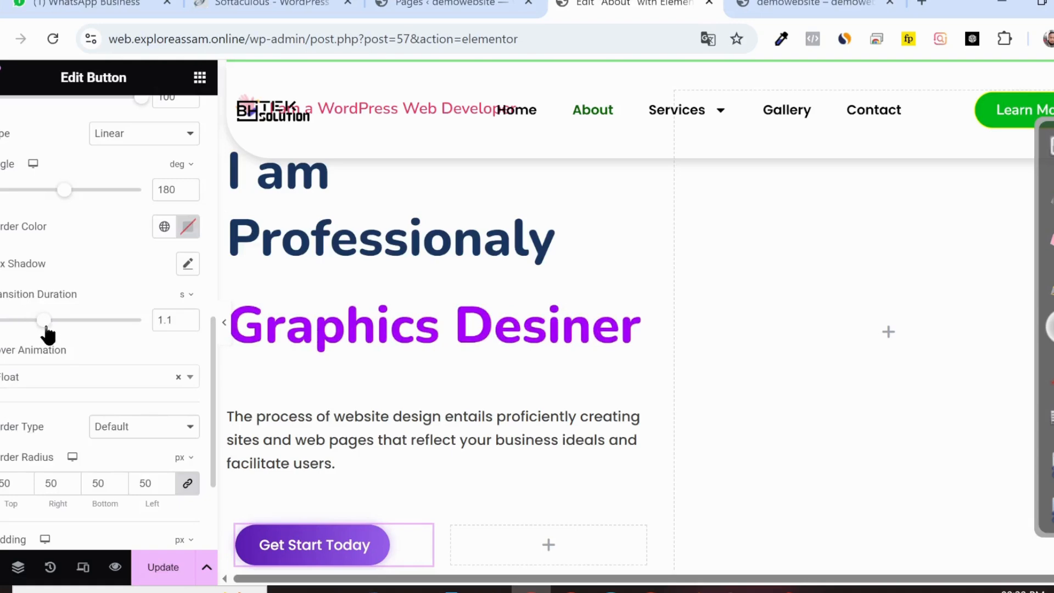
pyautogui.moveTo(43, 326); pyautogui.dragTo(48, 326)
pyautogui.scroll(-3, 44, 355)
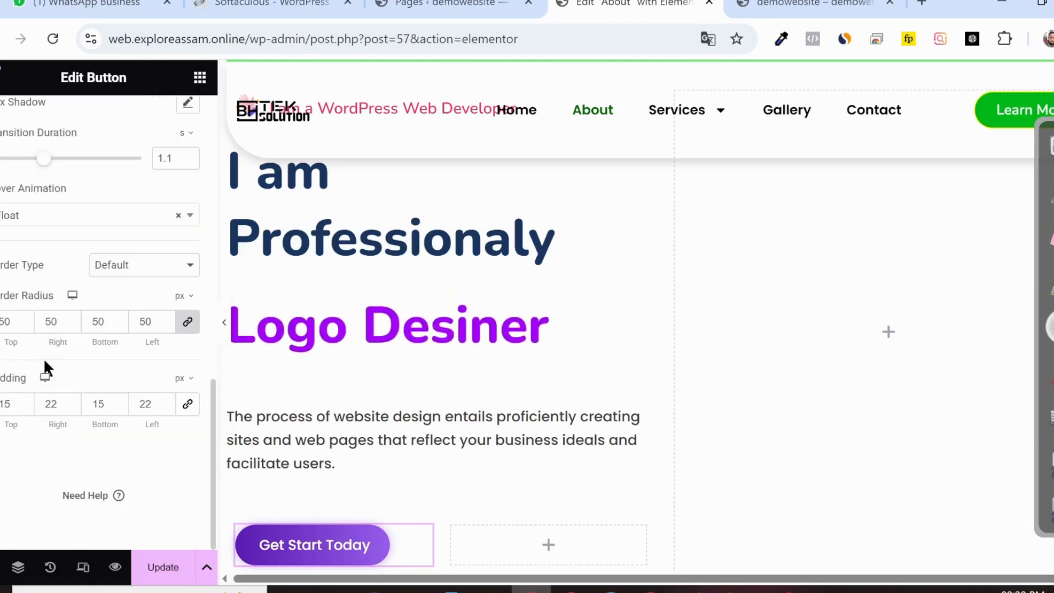
# Step: Update the page, open the published About page in a new tab, and compare its button with the homepage's button
pyautogui.scroll(10, 77, 384)
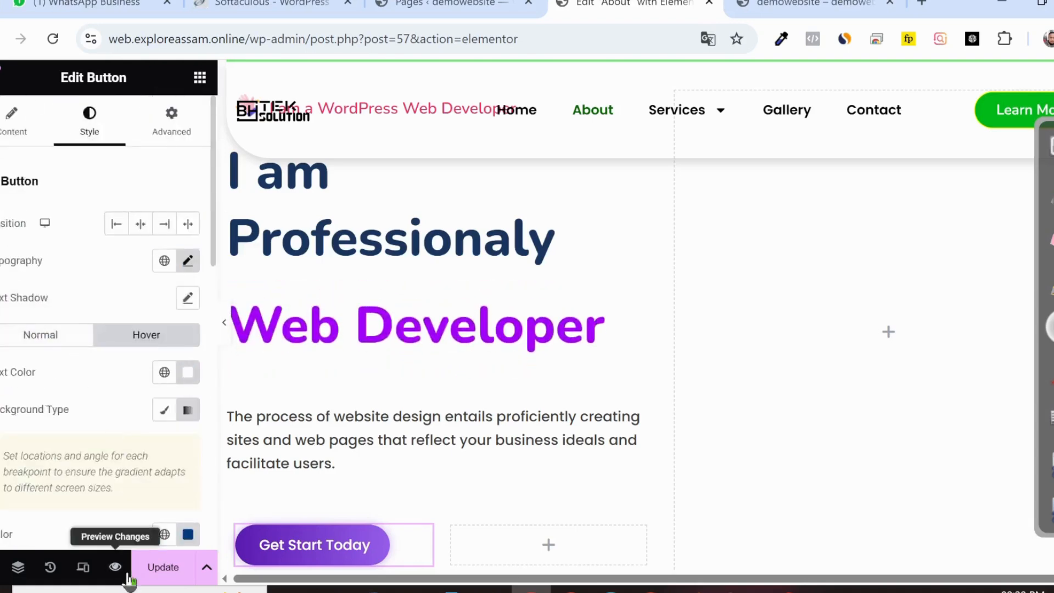
pyautogui.click(413, 4)
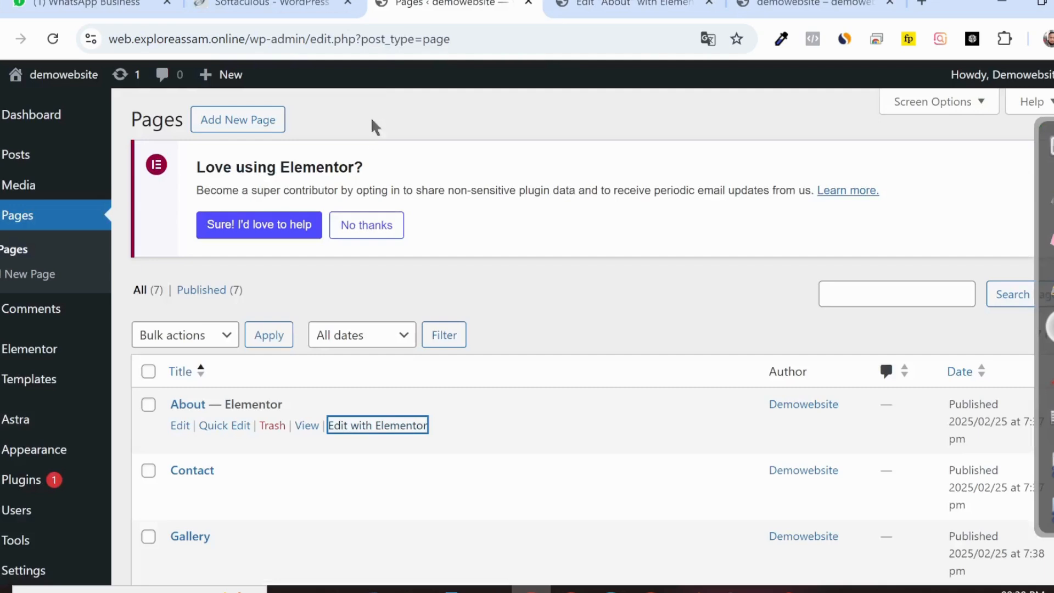
pyautogui.rightClick(307, 426)
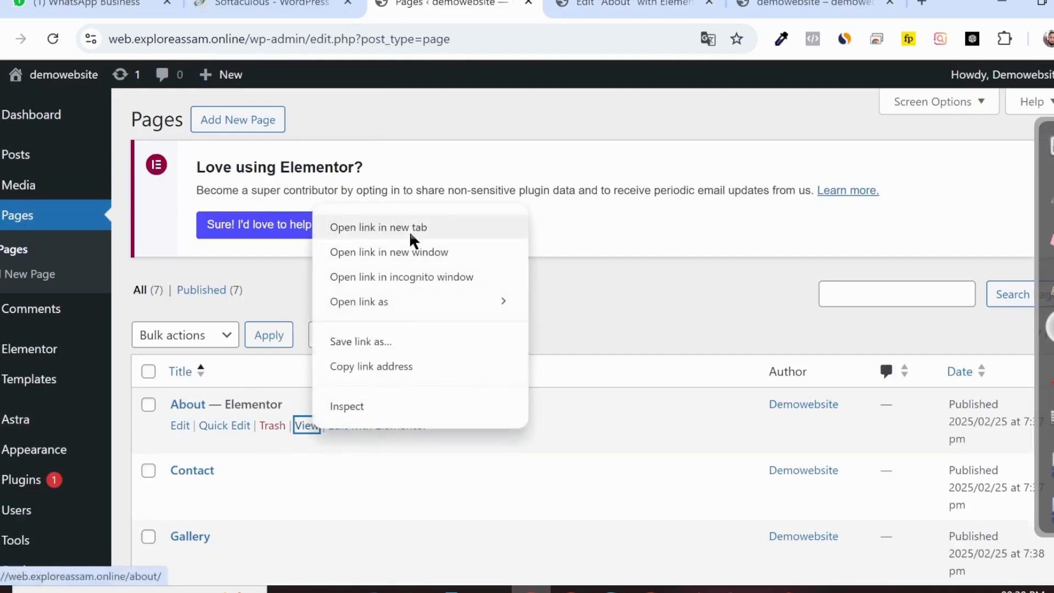
pyautogui.click(411, 226)
pyautogui.click(536, 5)
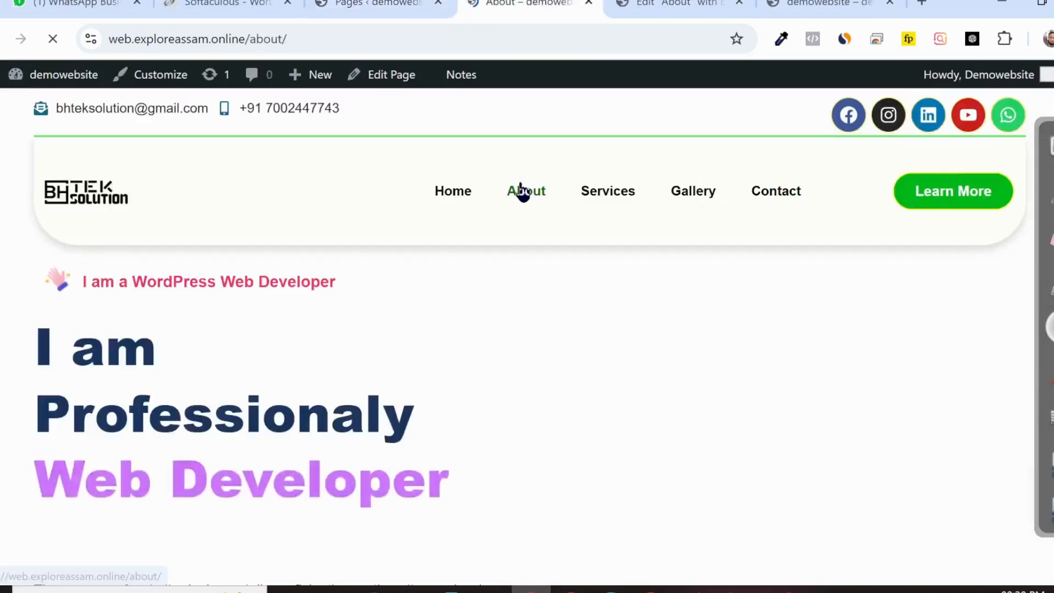
pyautogui.scroll(-2, 522, 320)
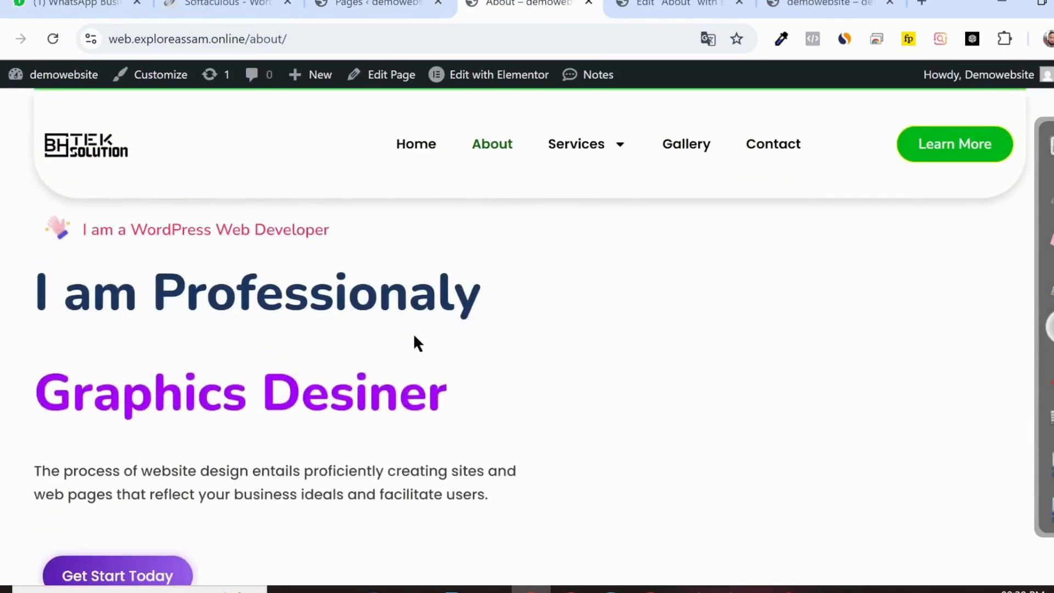
pyautogui.scroll(-3, 414, 341)
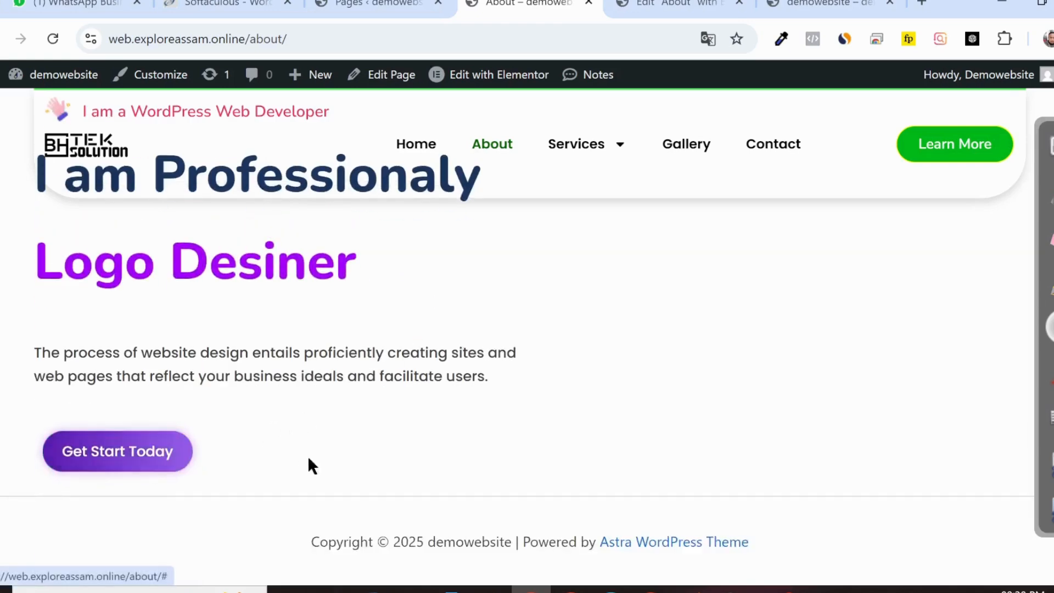
pyautogui.hotkey('ctrl', 'Tab')
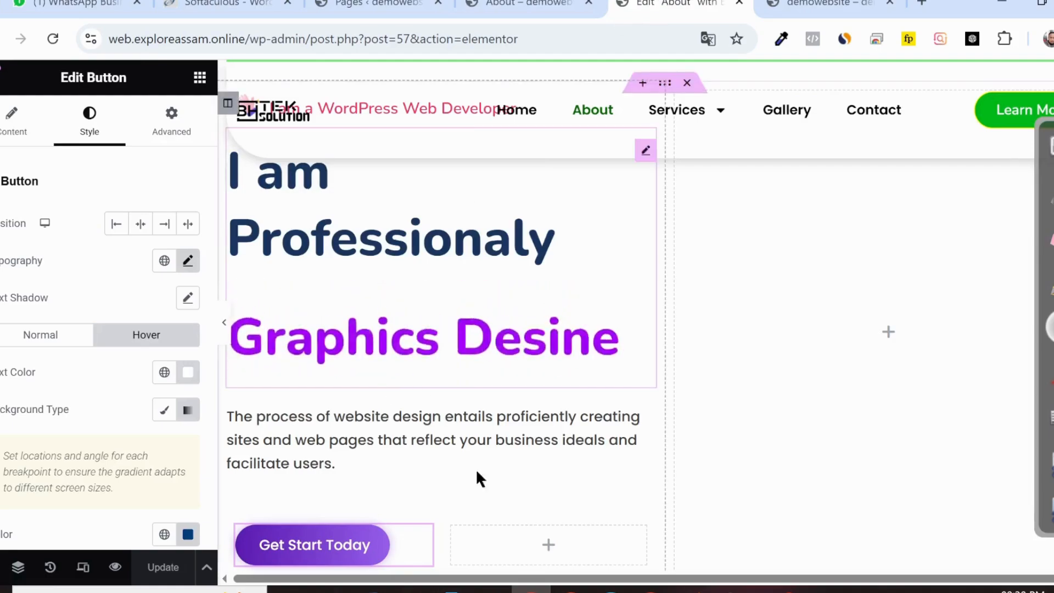
pyautogui.hotkey('ctrl', 'Tab')
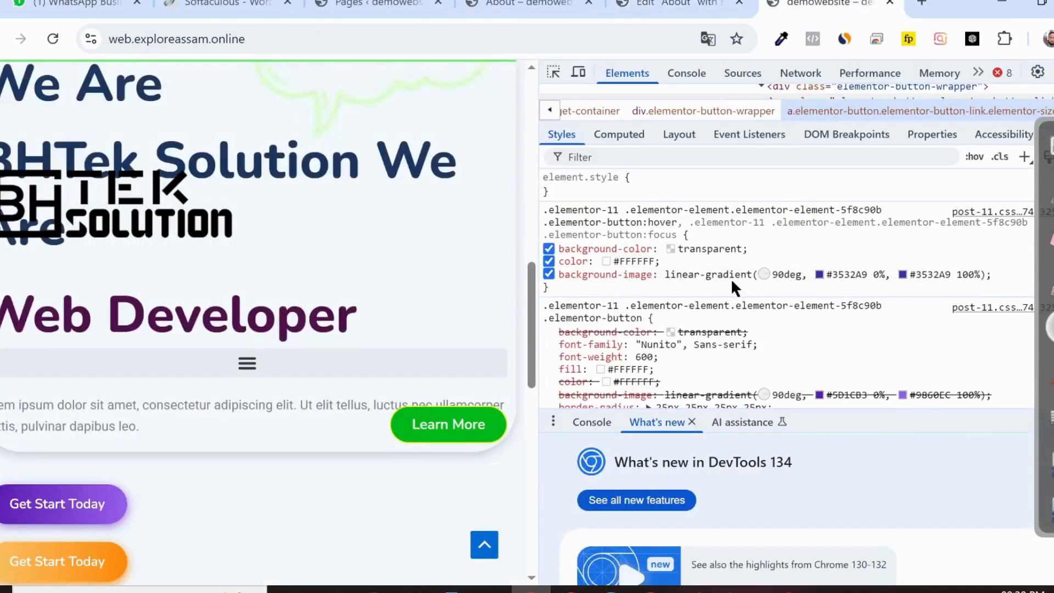
pyautogui.hotkey('ctrl', 'shift', 'Tab')
# Step: Copy the inner section's column holding the Get Start Today button and paste it after the empty column
pyautogui.scroll(-4, 369, 299)
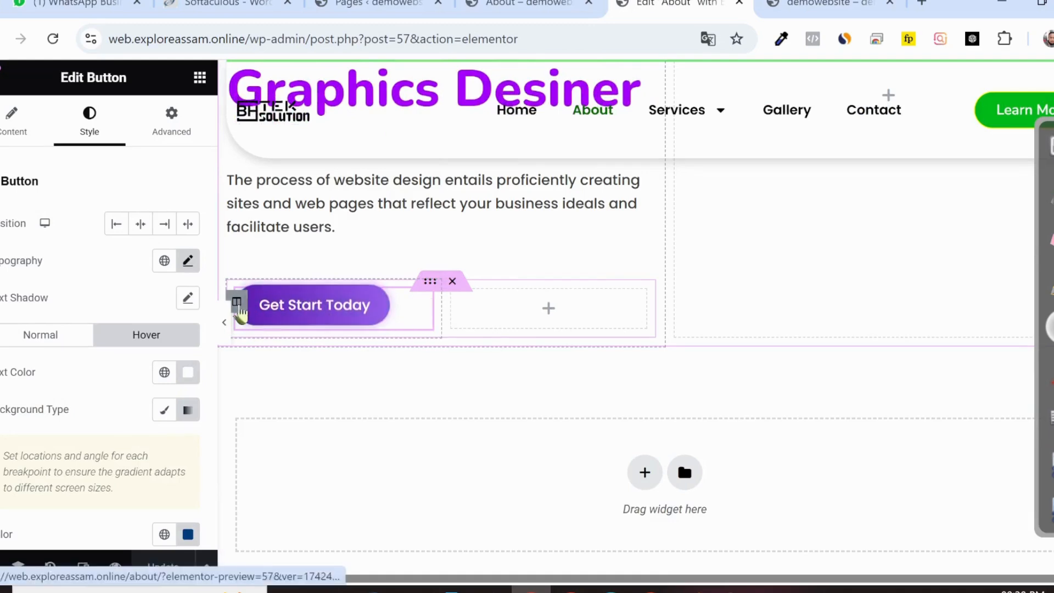
pyautogui.rightClick(240, 314)
pyautogui.click(264, 326)
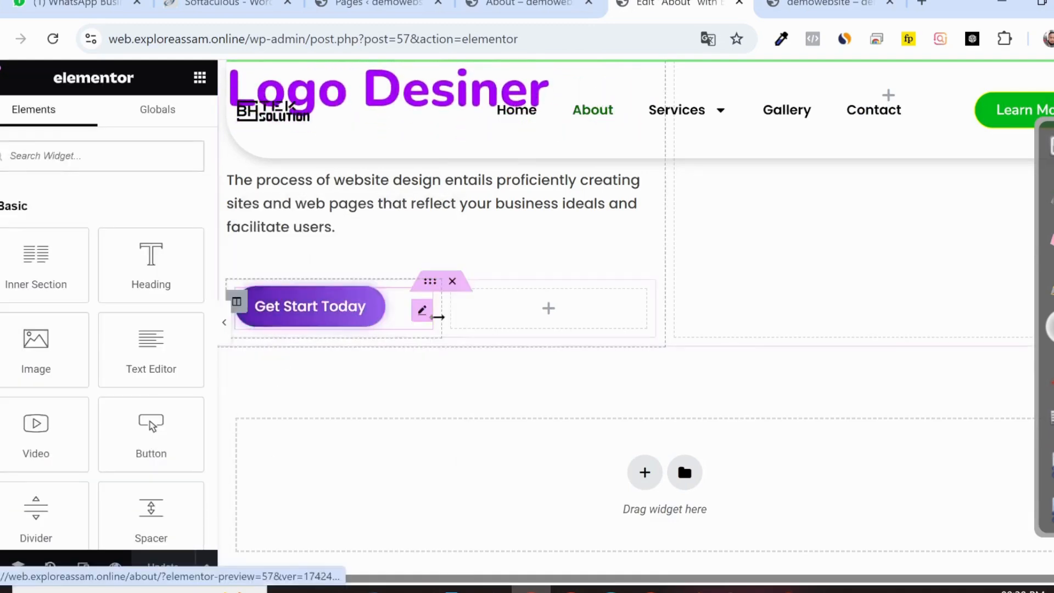
pyautogui.rightClick(532, 314)
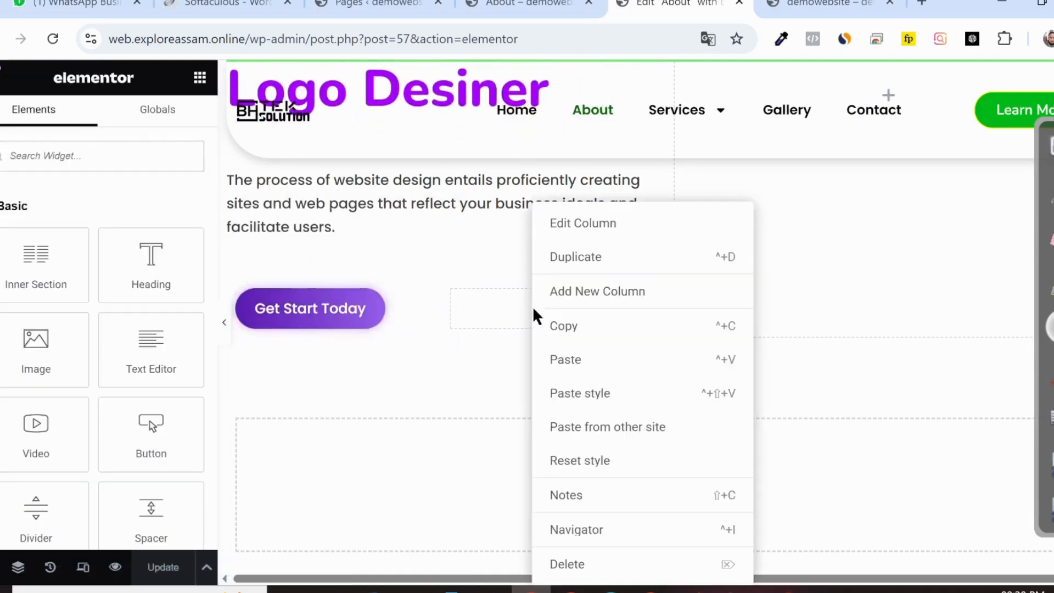
pyautogui.click(569, 361)
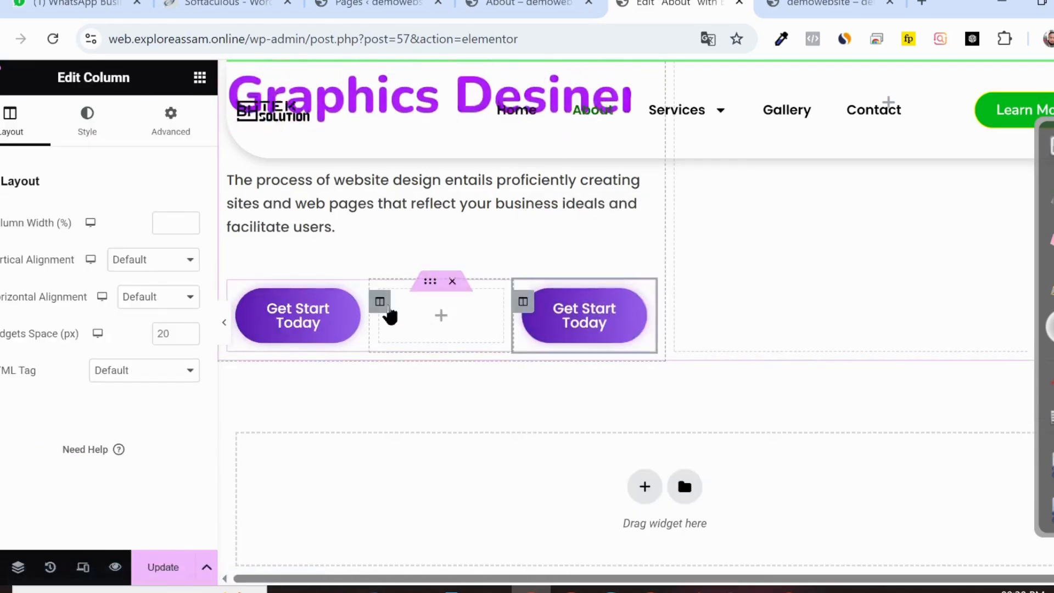
# Step: Delete the inner section's empty middle column and set the position of both Get Start Today buttons to Left
pyautogui.rightClick(402, 357)
pyautogui.click(447, 565)
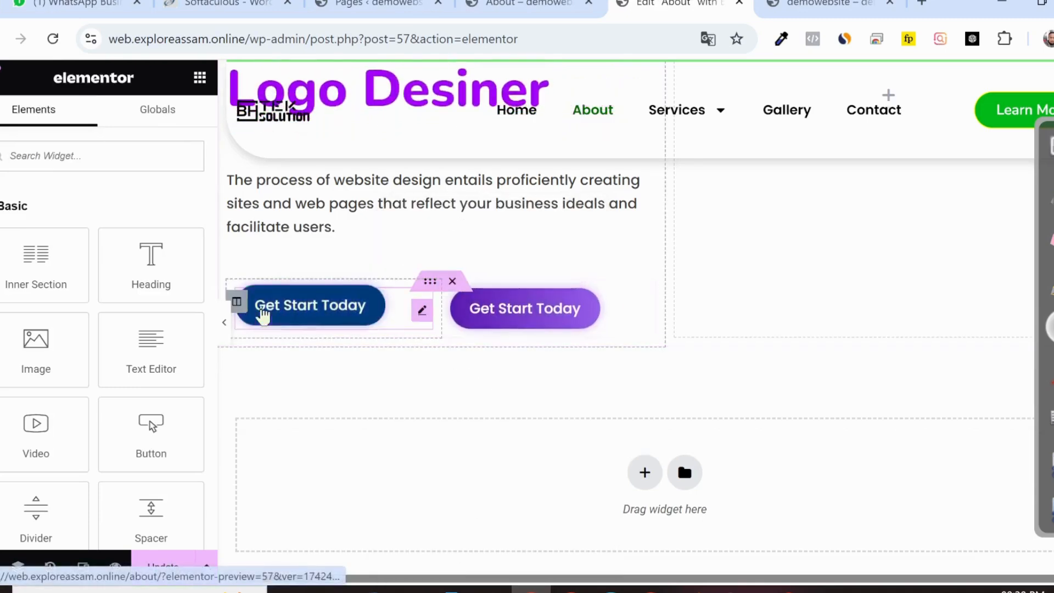
pyautogui.click(425, 312)
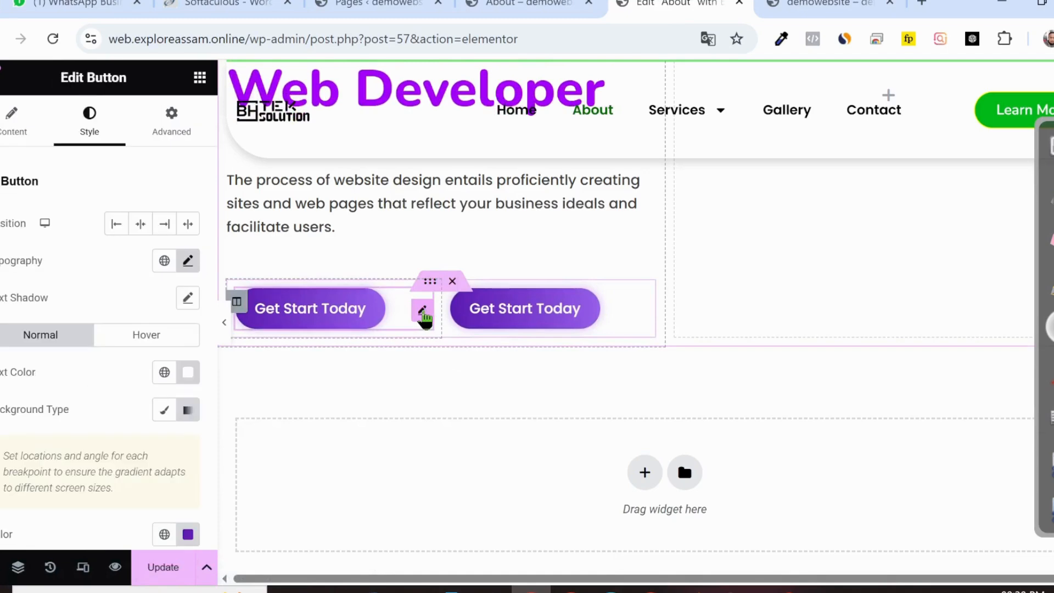
pyautogui.click(124, 226)
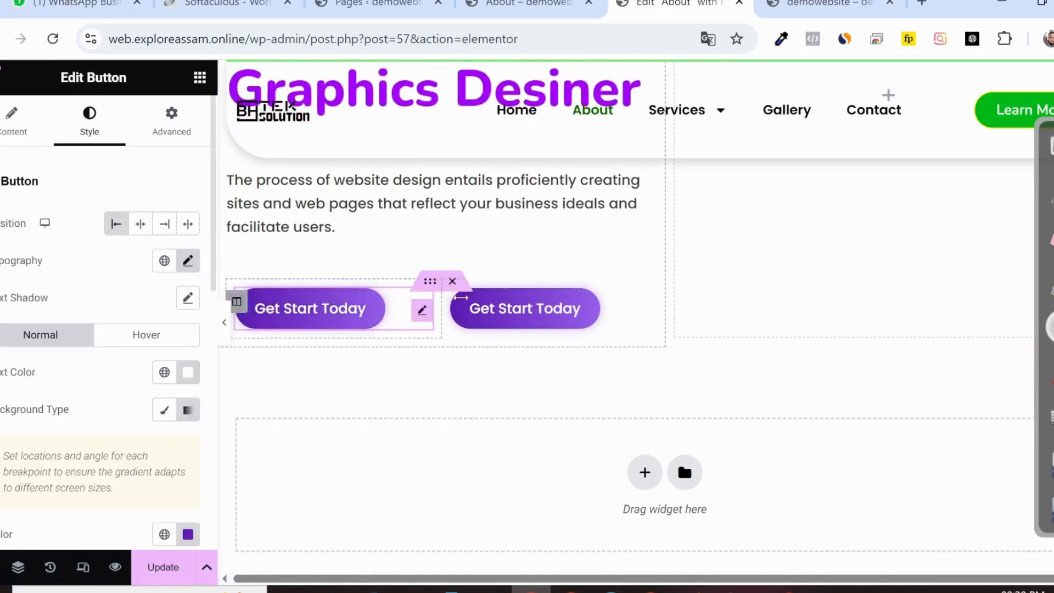
pyautogui.click(635, 311)
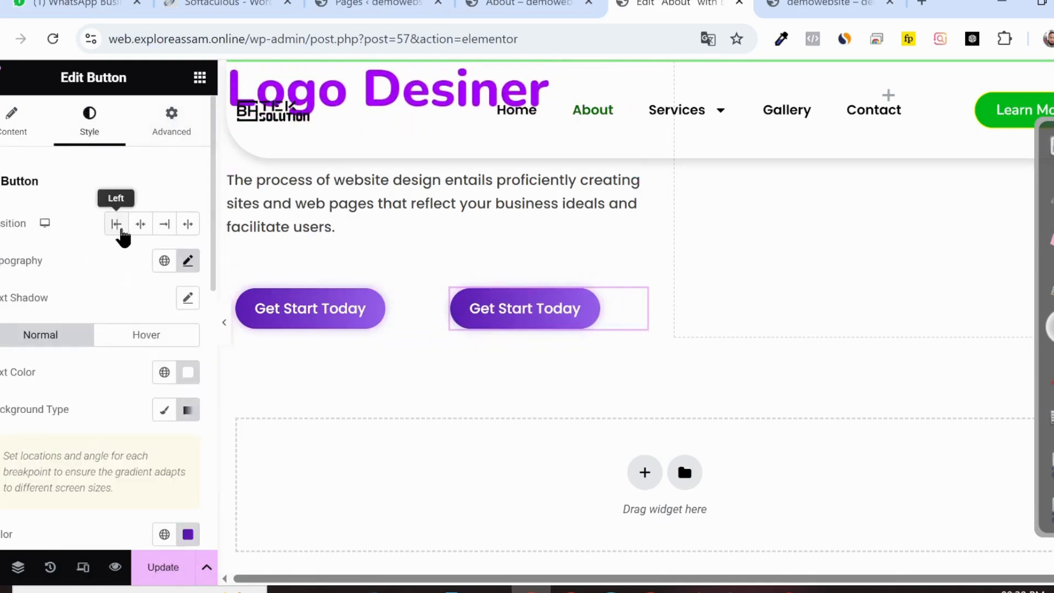
pyautogui.click(122, 226)
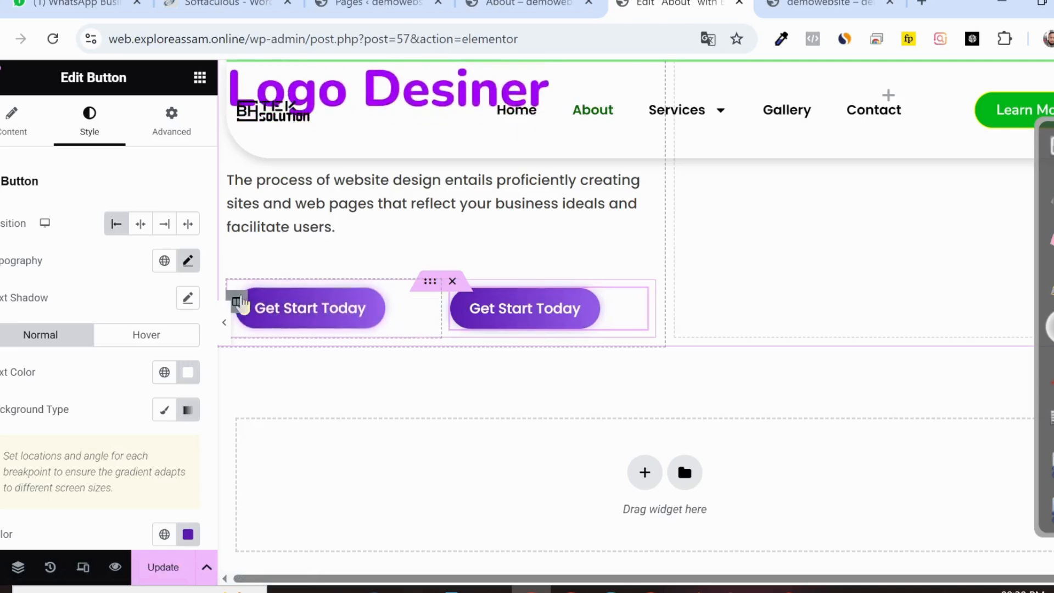
# Step: Set the width of the inner section's first button column to 40%
pyautogui.click(237, 302)
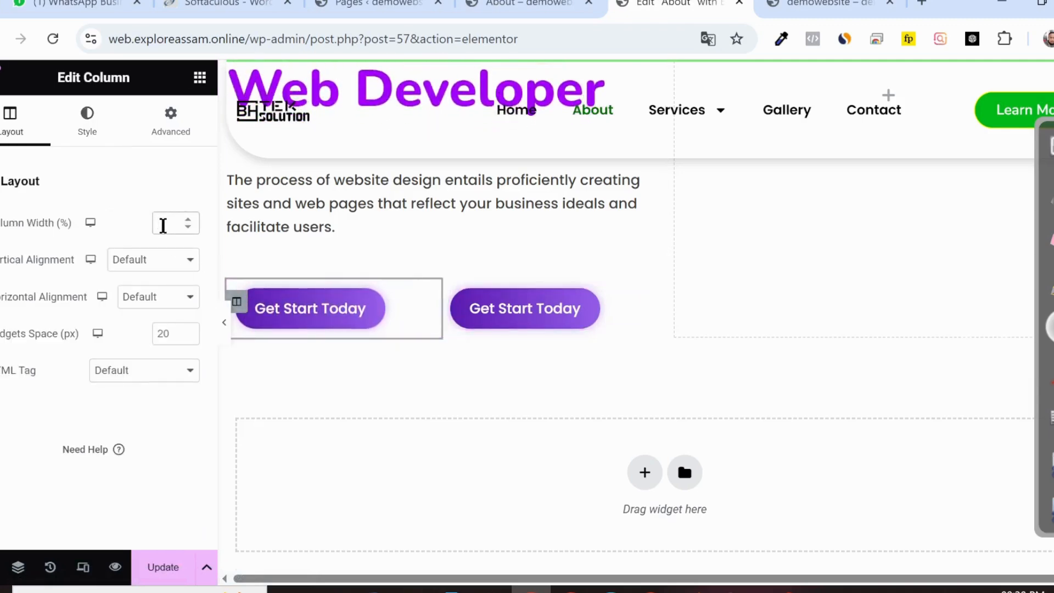
pyautogui.write('40')
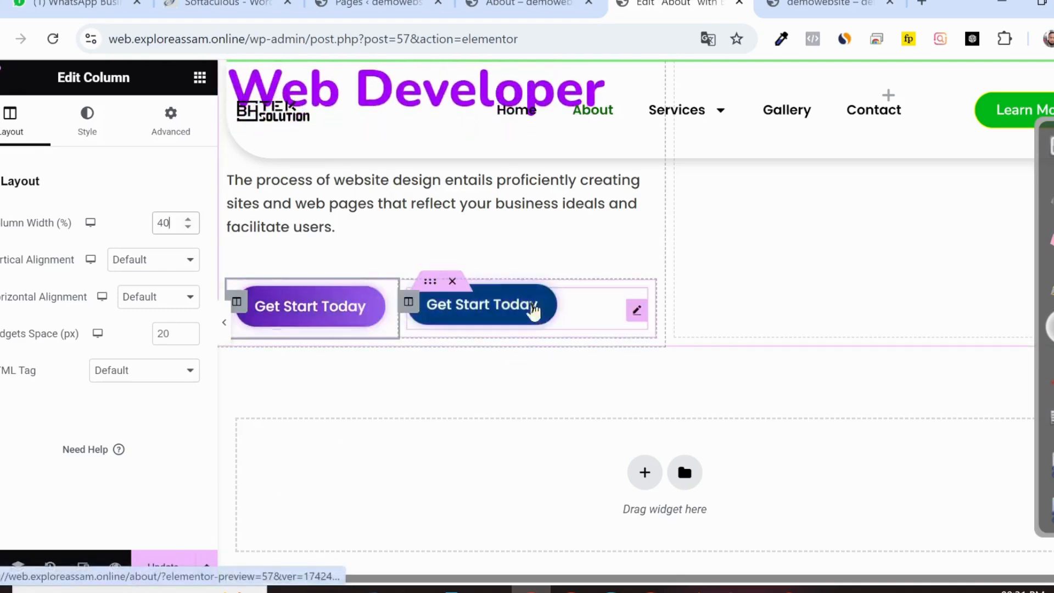
# Step: Inspect the homepage's orange Get Start Today button and copy its first gradient colour, #FDC467
pyautogui.click(800, 5)
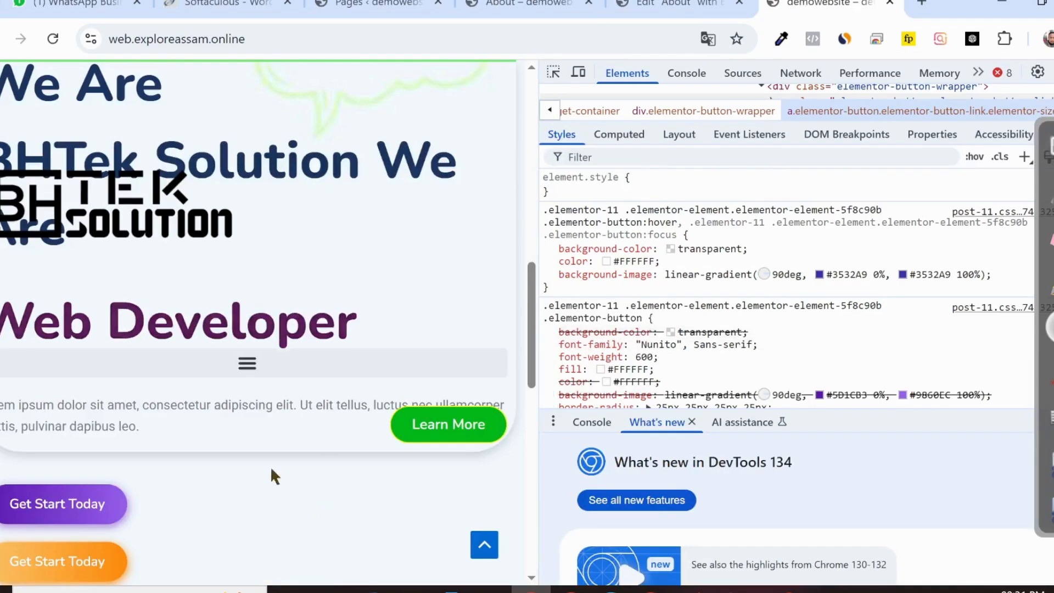
pyautogui.scroll(-2, 682, 308)
pyautogui.scroll(-2, 682, 307)
pyautogui.scroll(4, 682, 306)
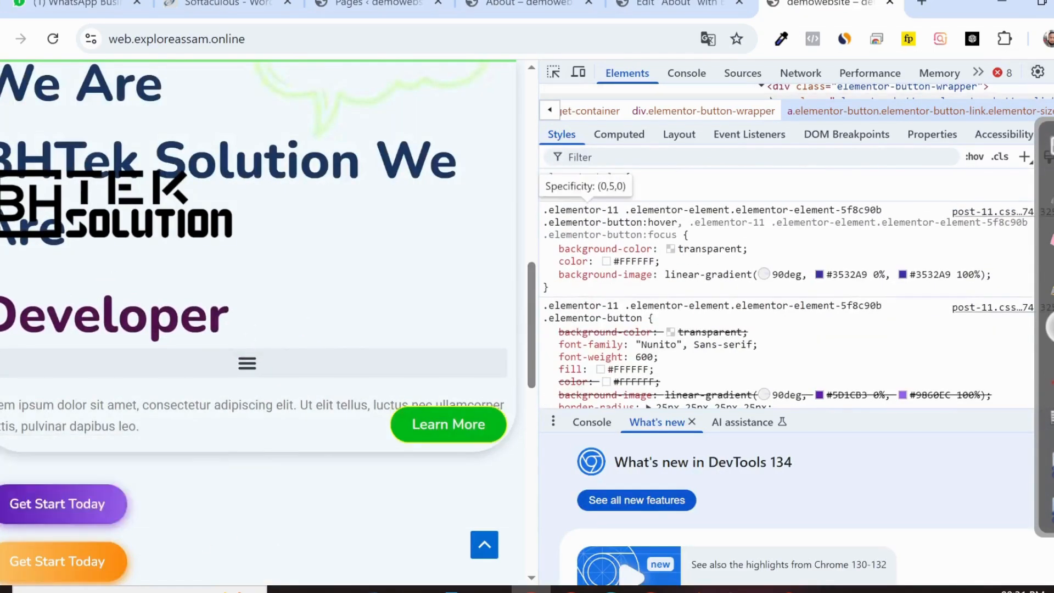
pyautogui.press('F12')
pyautogui.scroll(-2, 392, 317)
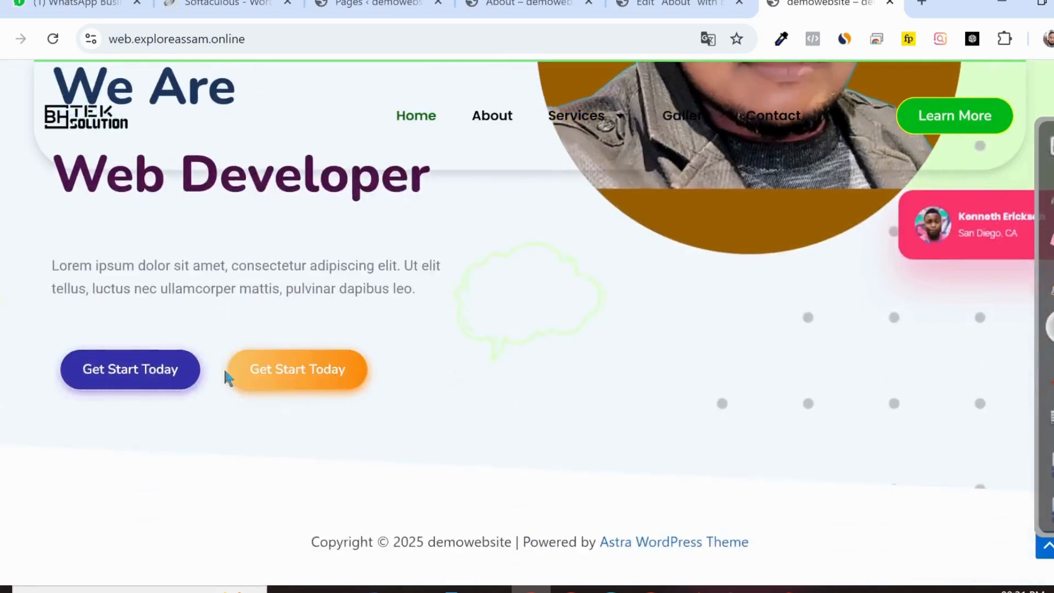
pyautogui.rightClick(241, 373)
pyautogui.click(292, 389)
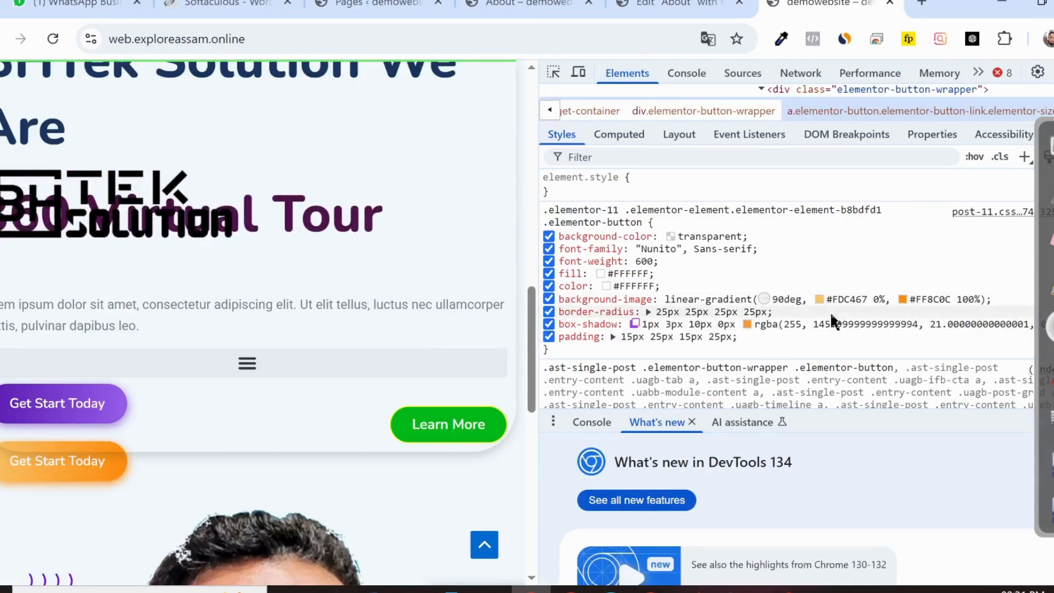
pyautogui.moveTo(853, 301); pyautogui.dragTo(868, 301)
pyautogui.hotkey('ctrl', 'c')
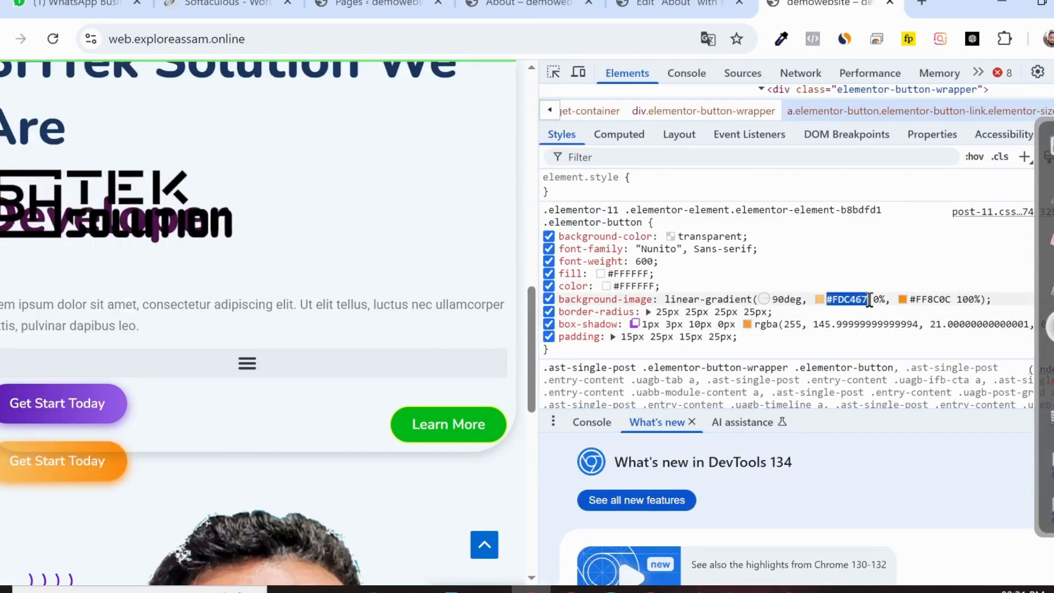
# Step: Set the second button's first gradient colour to #FDC467 on the About page
pyautogui.click(672, 6)
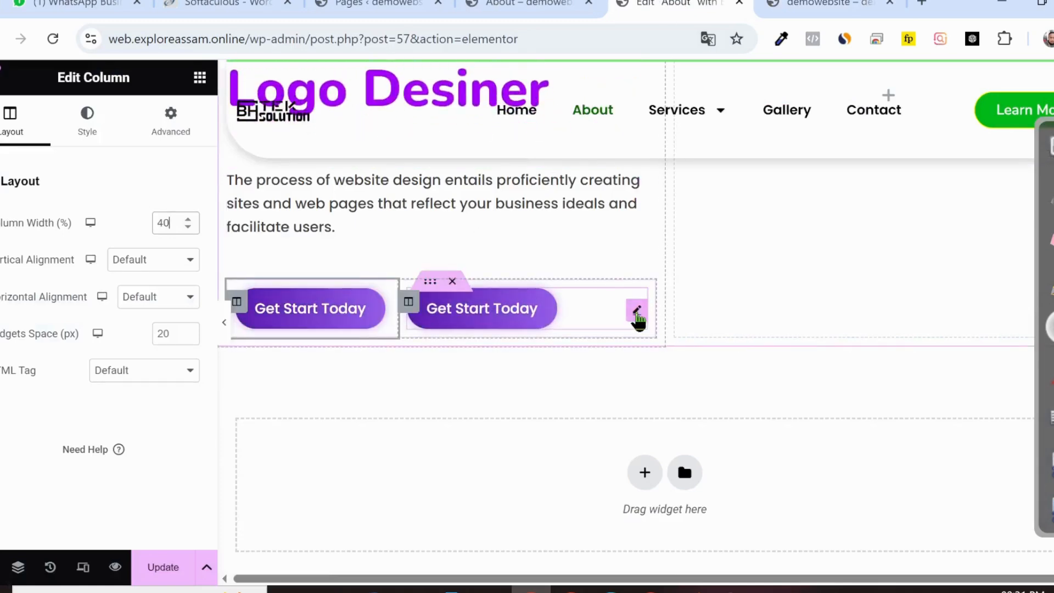
pyautogui.click(636, 312)
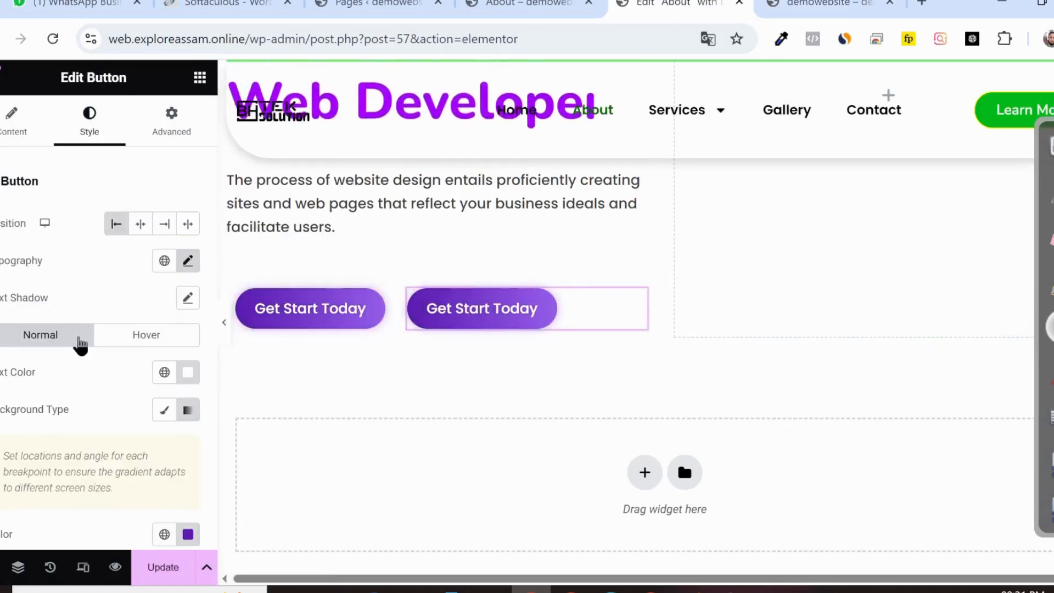
pyautogui.scroll(-4, 165, 393)
pyautogui.click(188, 302)
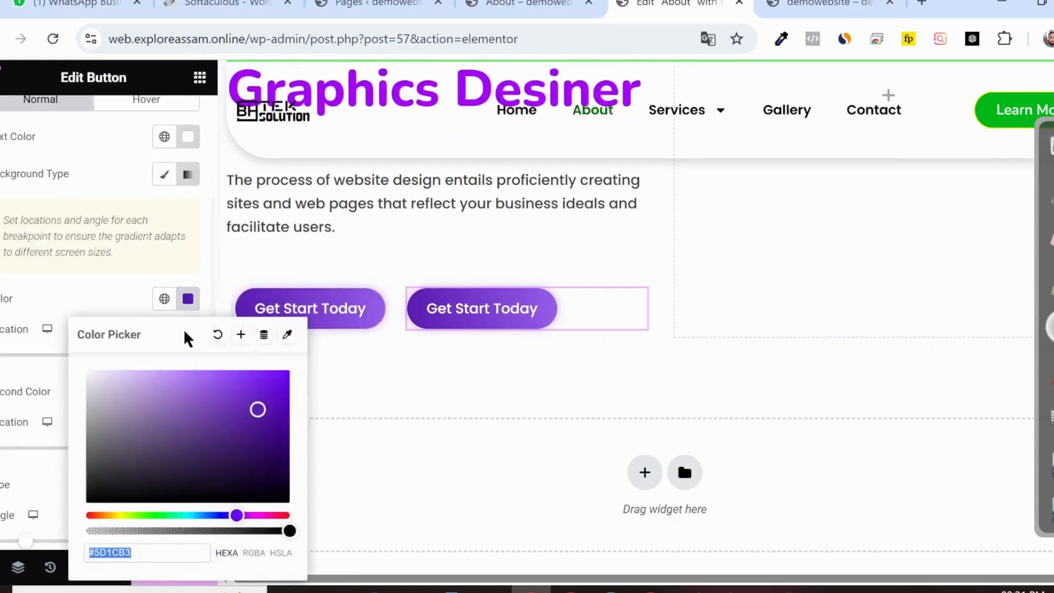
pyautogui.hotkey('ctrl', 'v')
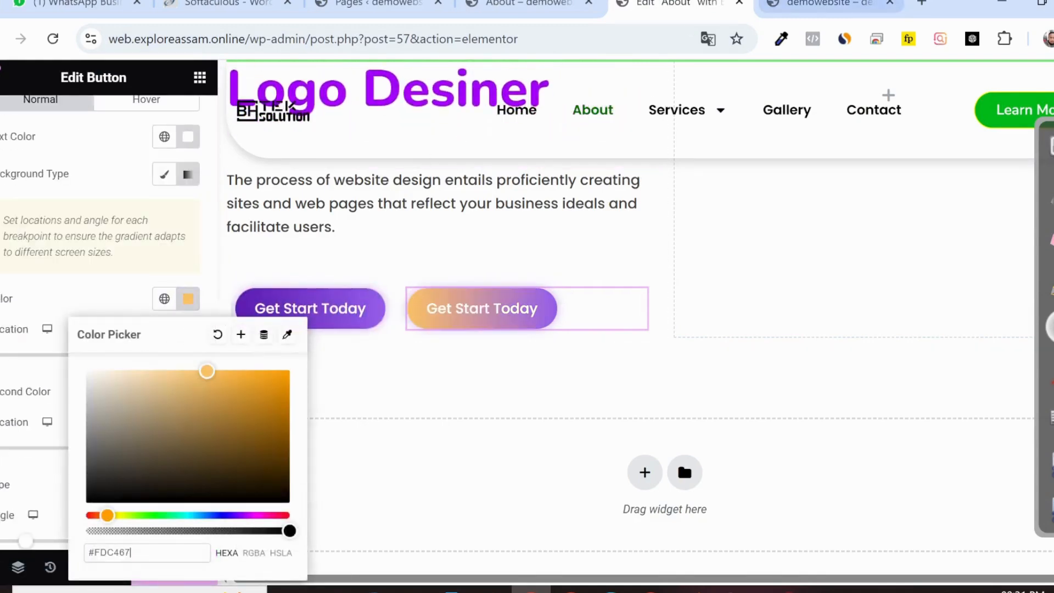
# Step: Copy the homepage orange button's end colour #FF8C0C and set it as the second button's second gradient colour
pyautogui.hotkey('ctrl', 'Tab')
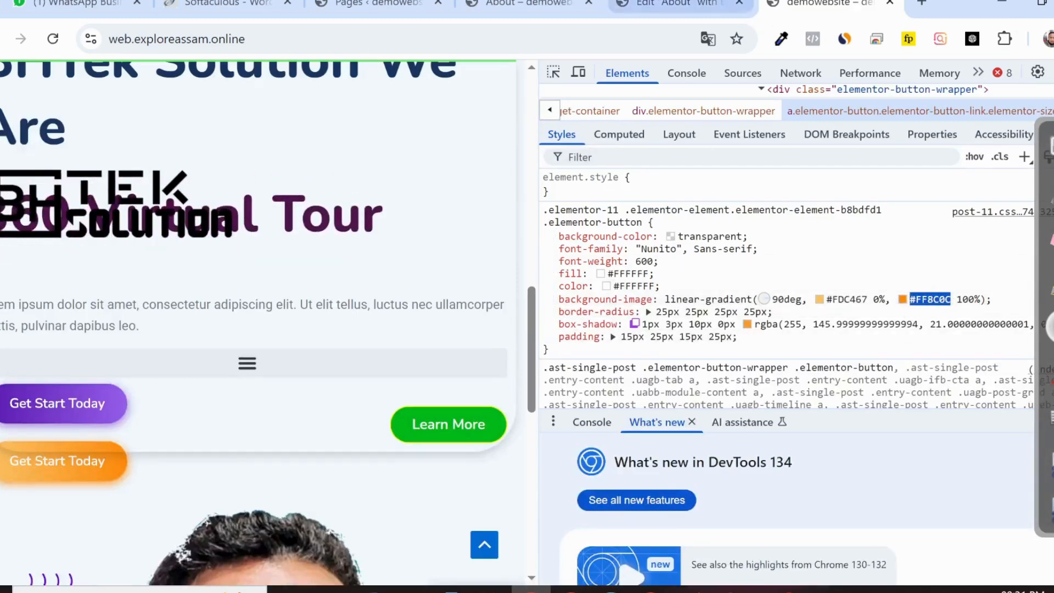
pyautogui.hotkey('ctrl', 'shift', 'Tab')
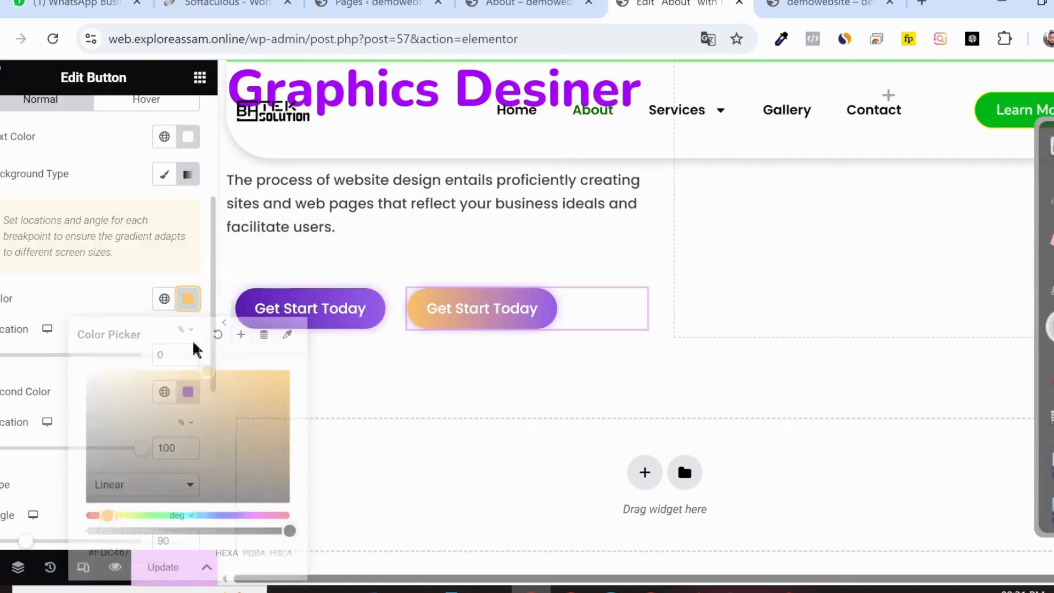
pyautogui.click(189, 394)
pyautogui.write('#FF8C0C')
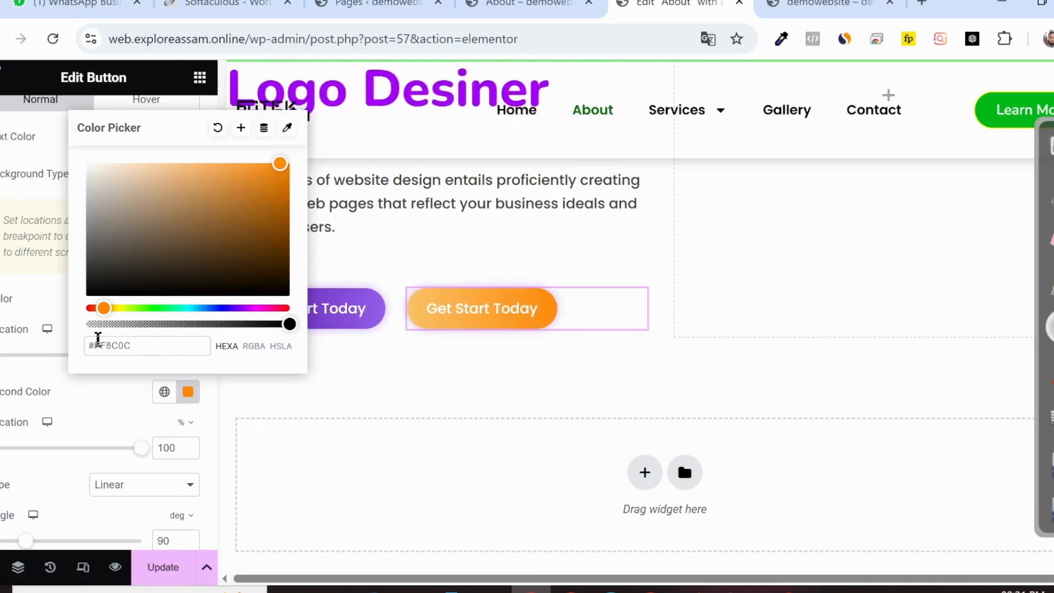
pyautogui.click(95, 393)
# Step: Set both hover gradient colours of the orange button to #FF8C0C
pyautogui.scroll(2, 173, 234)
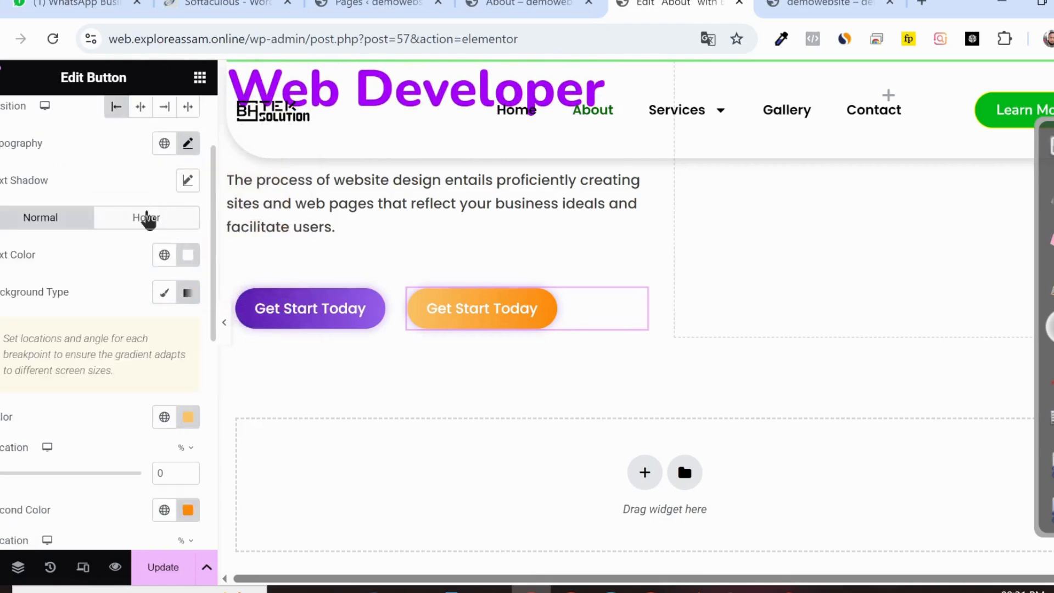
pyautogui.click(147, 218)
pyautogui.scroll(-4, 173, 362)
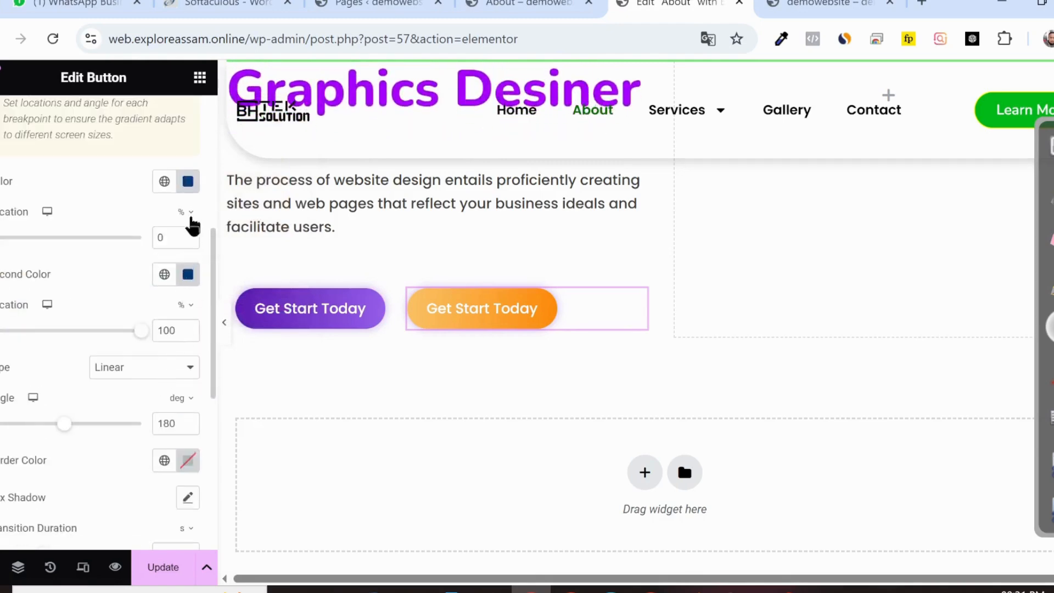
pyautogui.click(189, 190)
pyautogui.write('#FF8C0C')
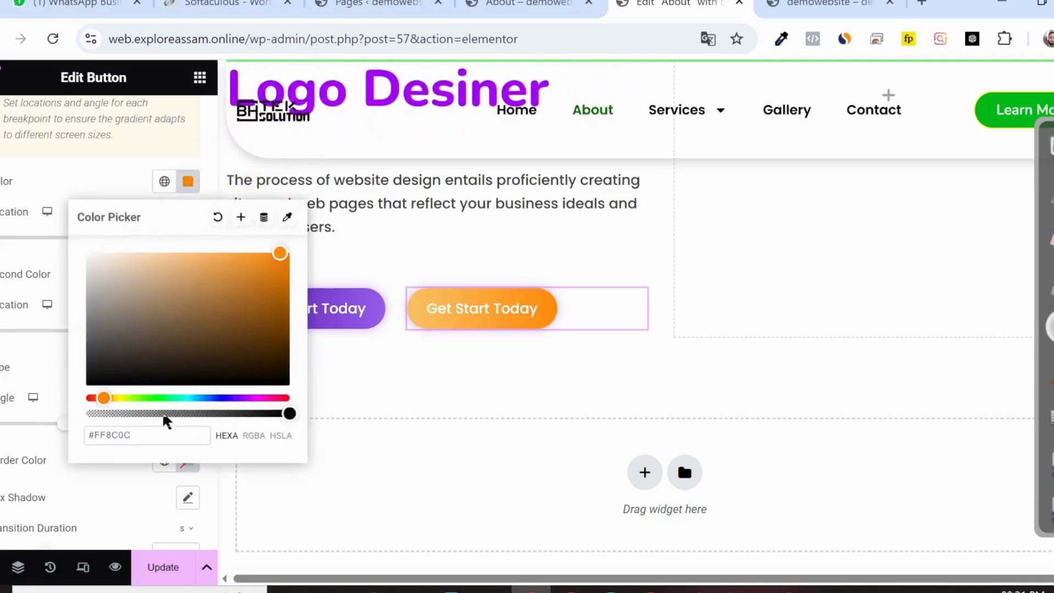
pyautogui.click(153, 495)
pyautogui.click(188, 273)
pyautogui.write('#FF8C0C')
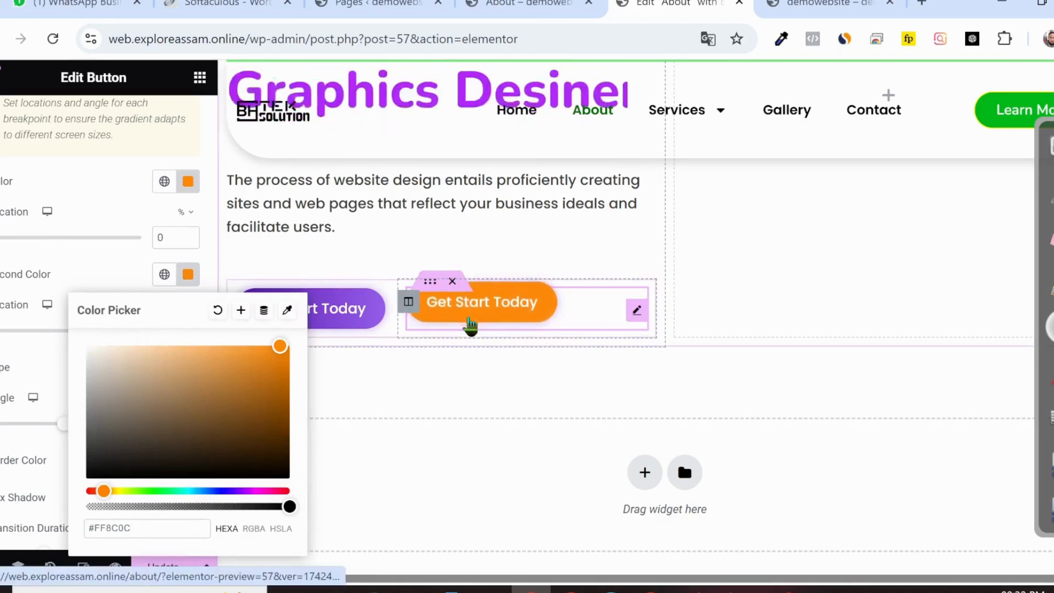
pyautogui.click(85, 281)
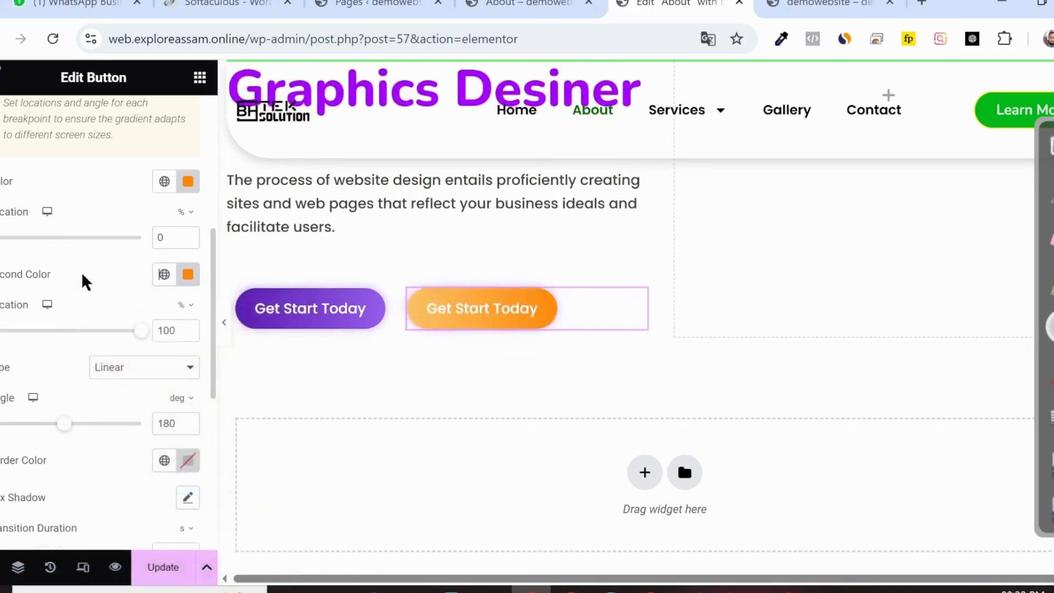
# Step: Change the purple button's text to Learn More
pyautogui.scroll(-4, 85, 281)
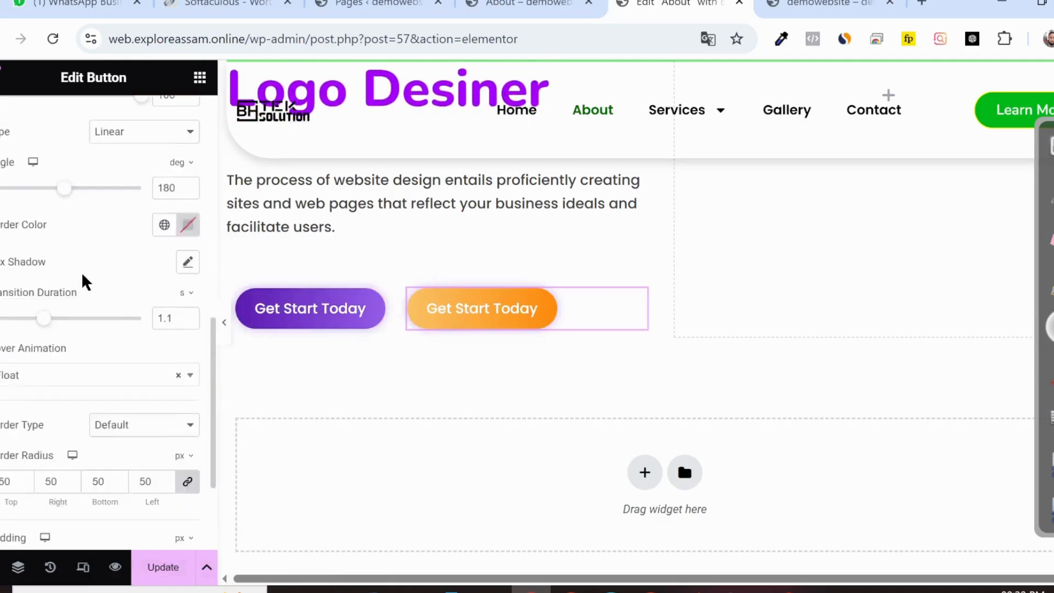
pyautogui.scroll(4, 85, 281)
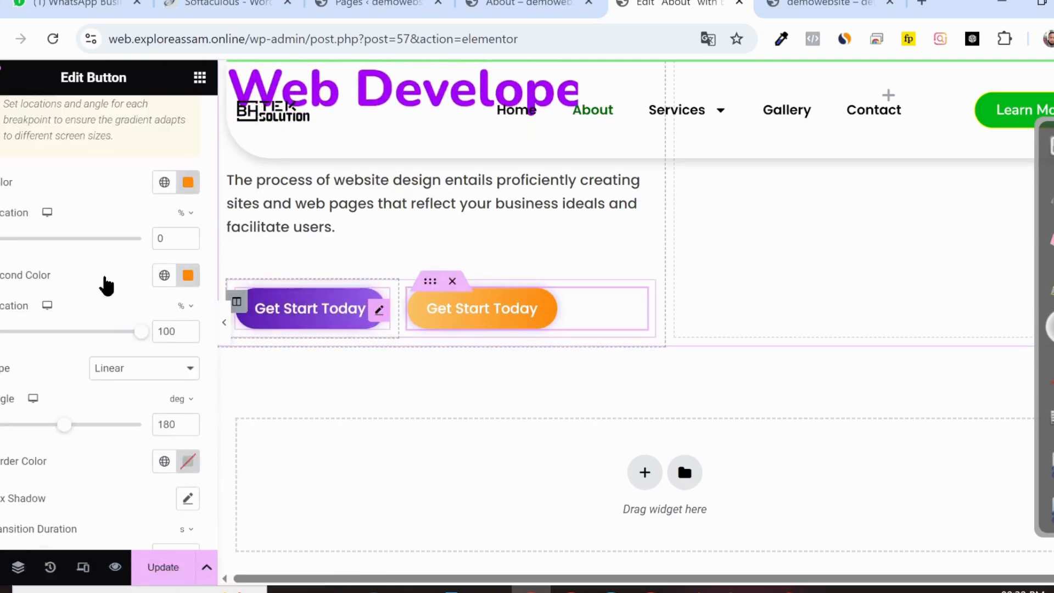
pyautogui.scroll(6, 99, 264)
pyautogui.click(10, 137)
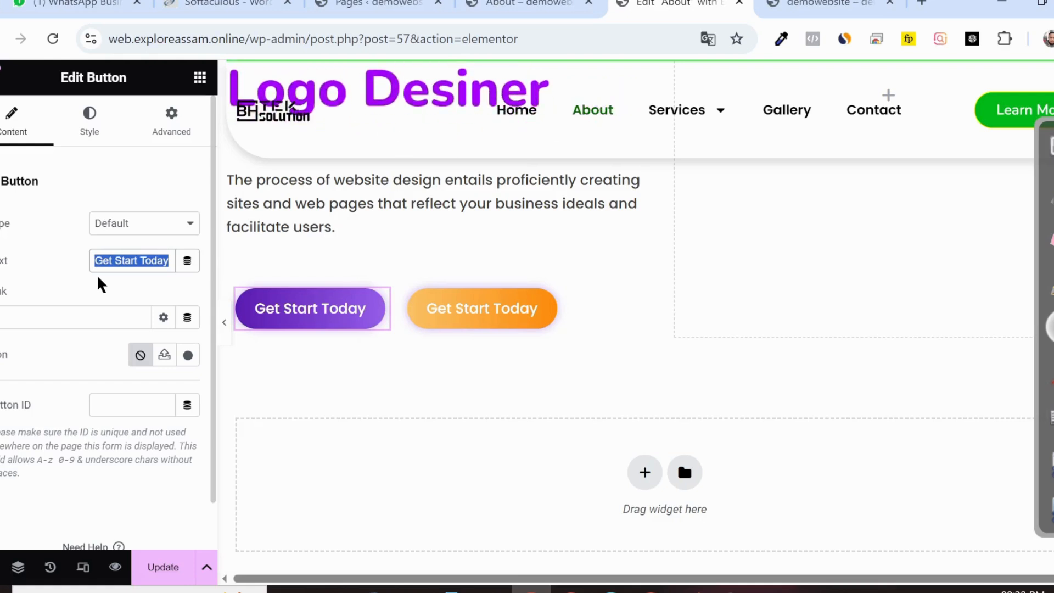
pyautogui.write('L')
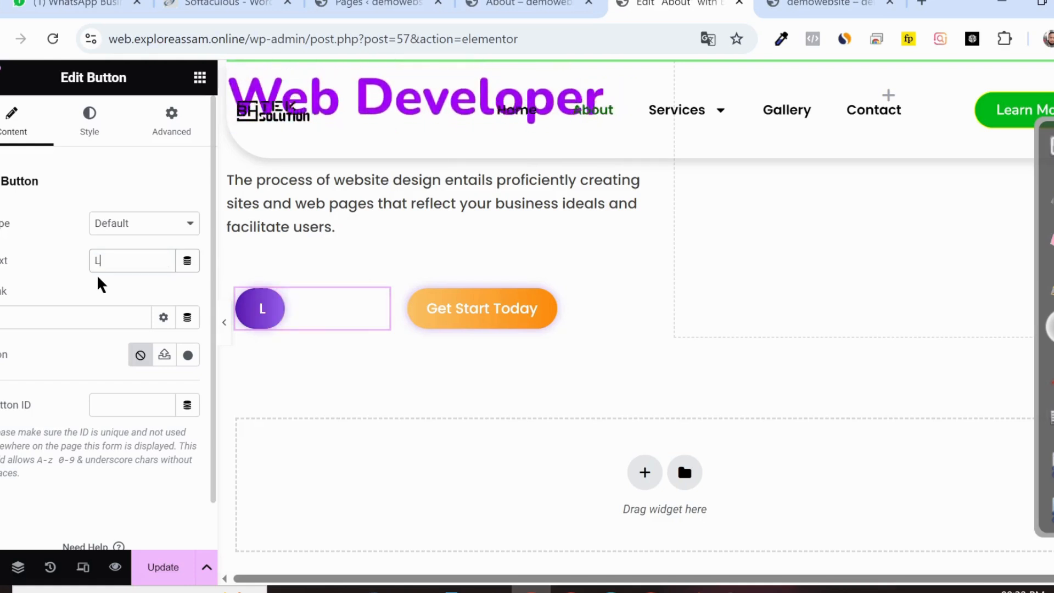
pyautogui.write('earn')
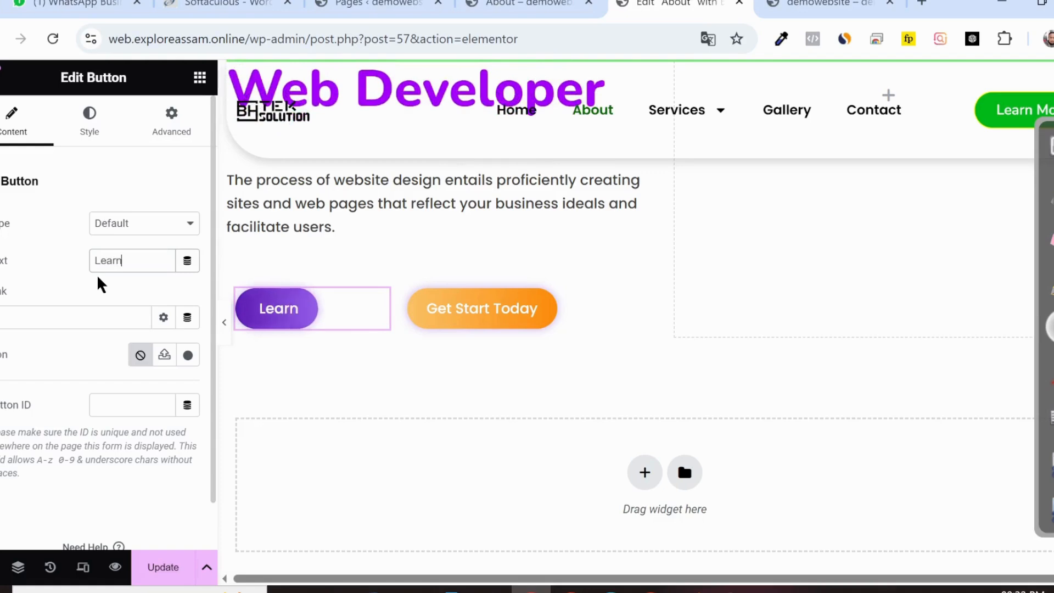
pyautogui.write(' M')
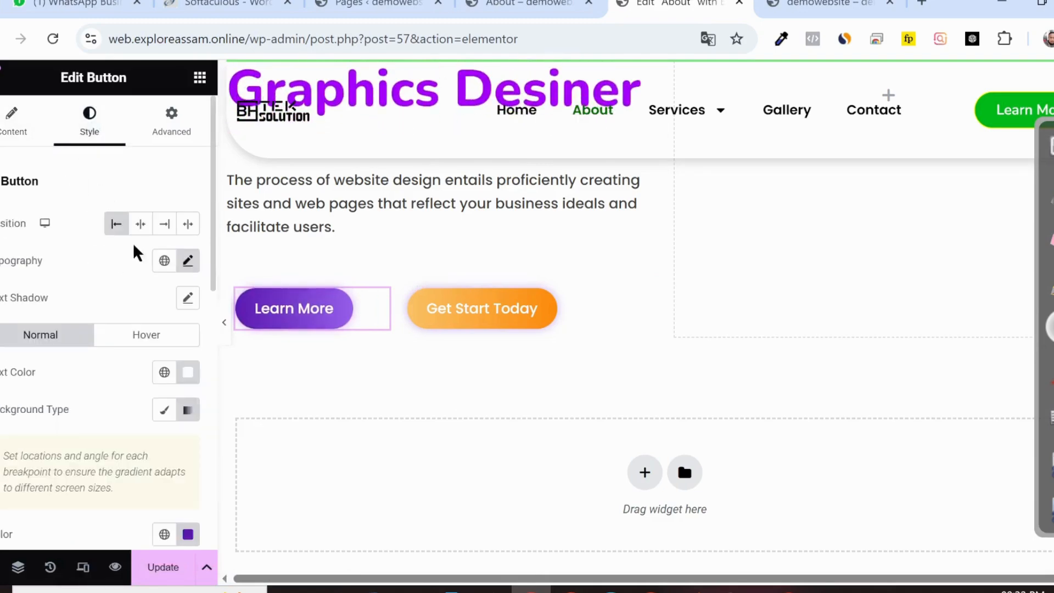
# Step: Try centring the Learn More button in its column and return its position to Left
pyautogui.click(140, 224)
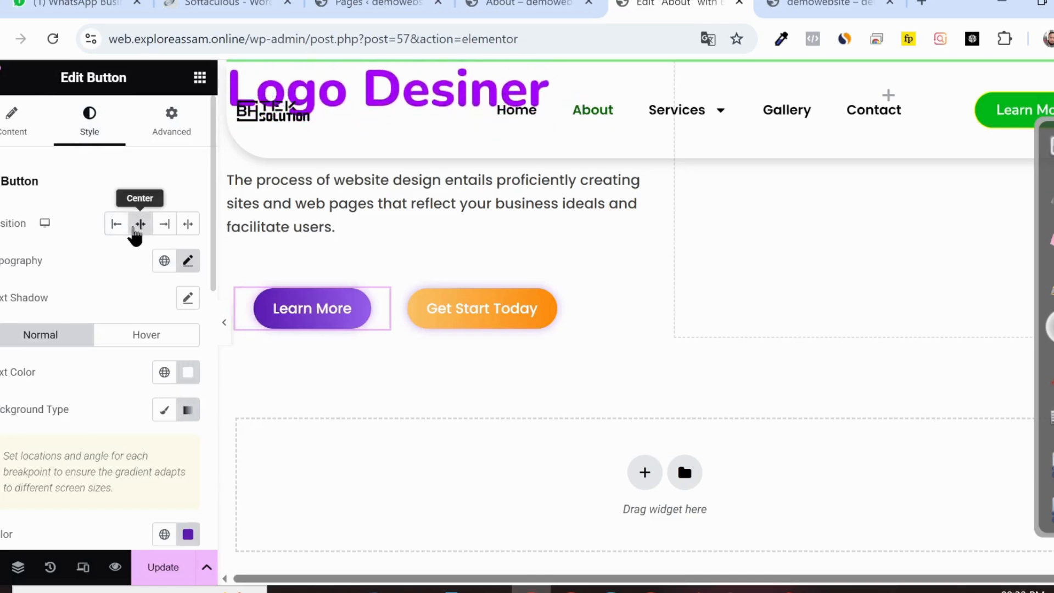
pyautogui.click(121, 229)
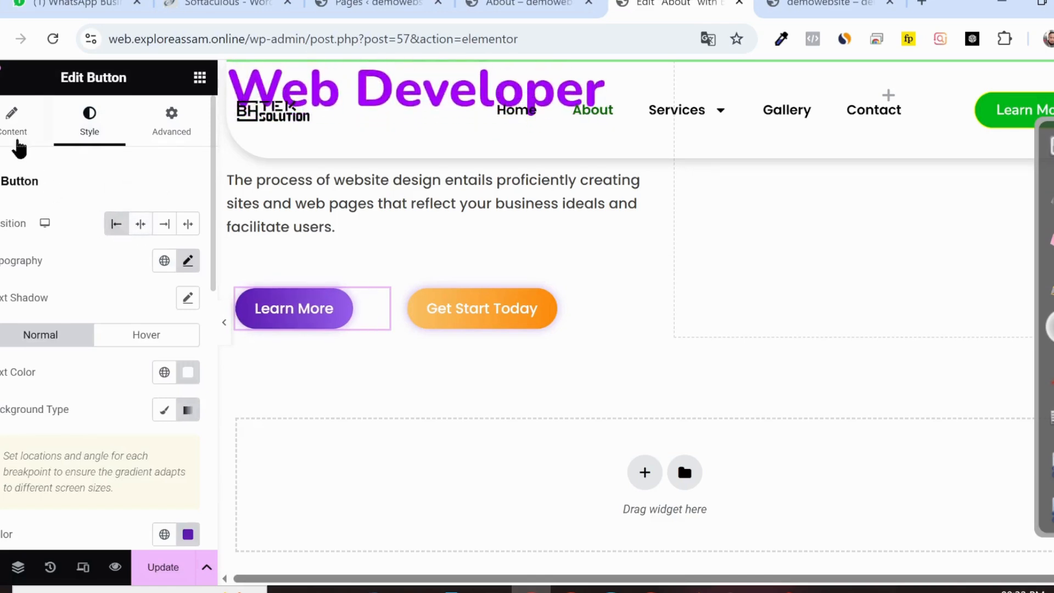
pyautogui.click(15, 124)
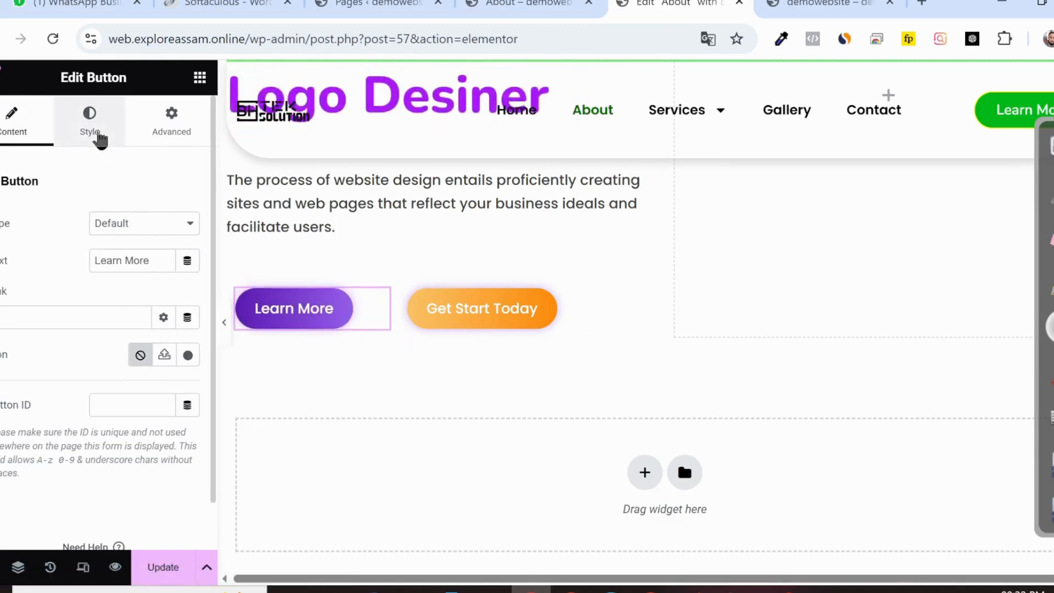
# Step: Preview the hero section at full width and return to the editing view
pyautogui.click(225, 329)
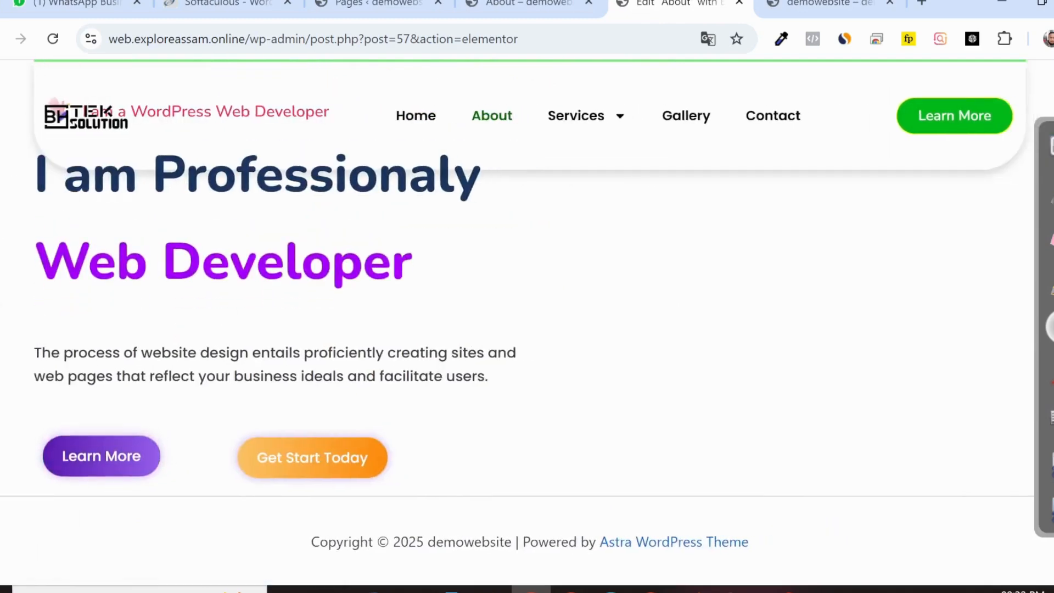
pyautogui.click(1, 323)
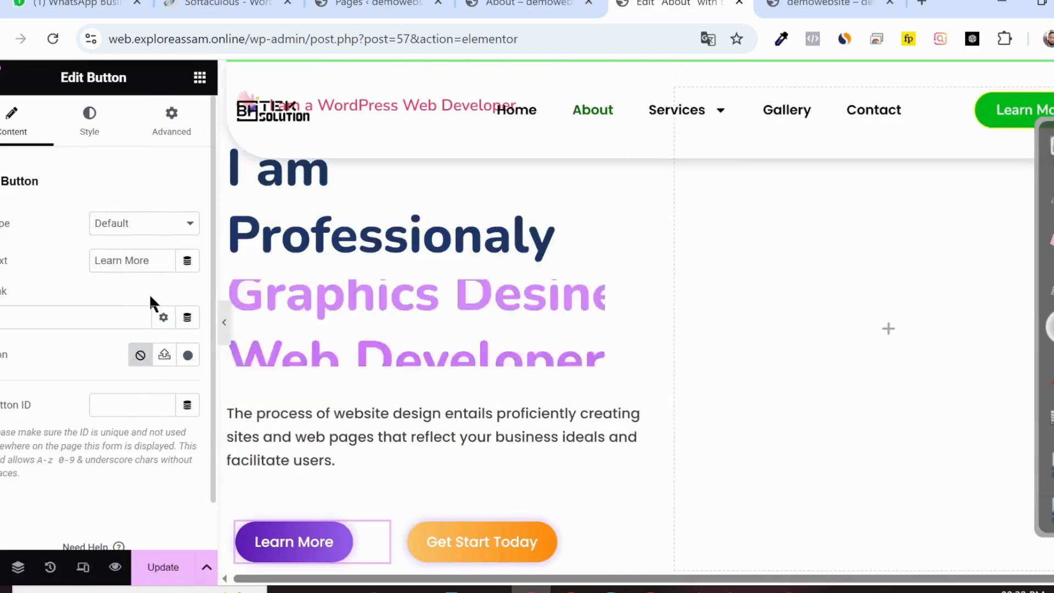
# Step: Set the Learn More button's right and left padding to 30 px and preview the hero section at full width
pyautogui.scroll(-1, 139, 329)
pyautogui.scroll(1, 145, 349)
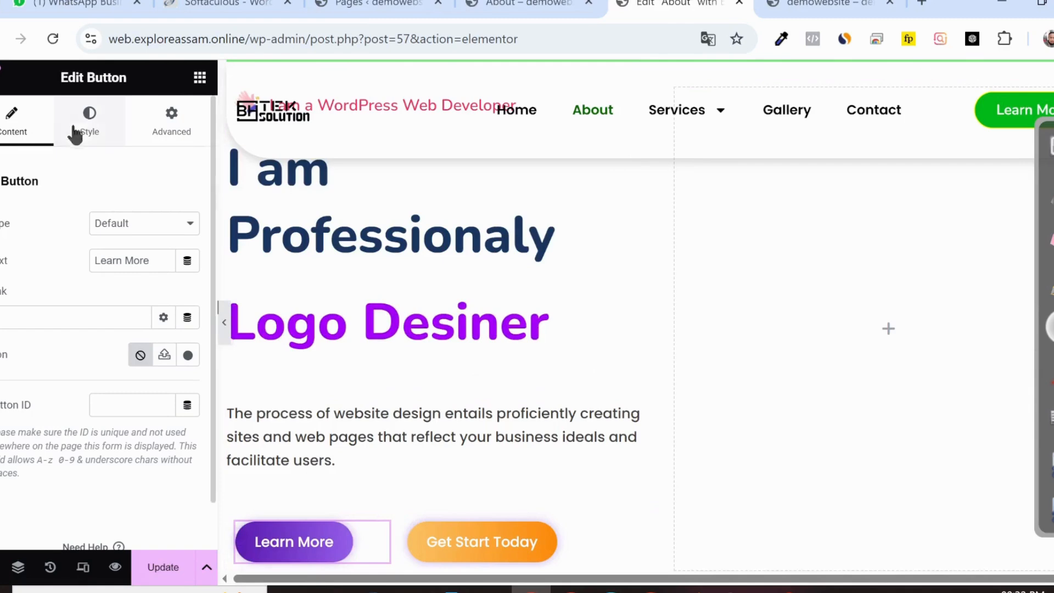
pyautogui.click(89, 121)
pyautogui.scroll(-8, 83, 314)
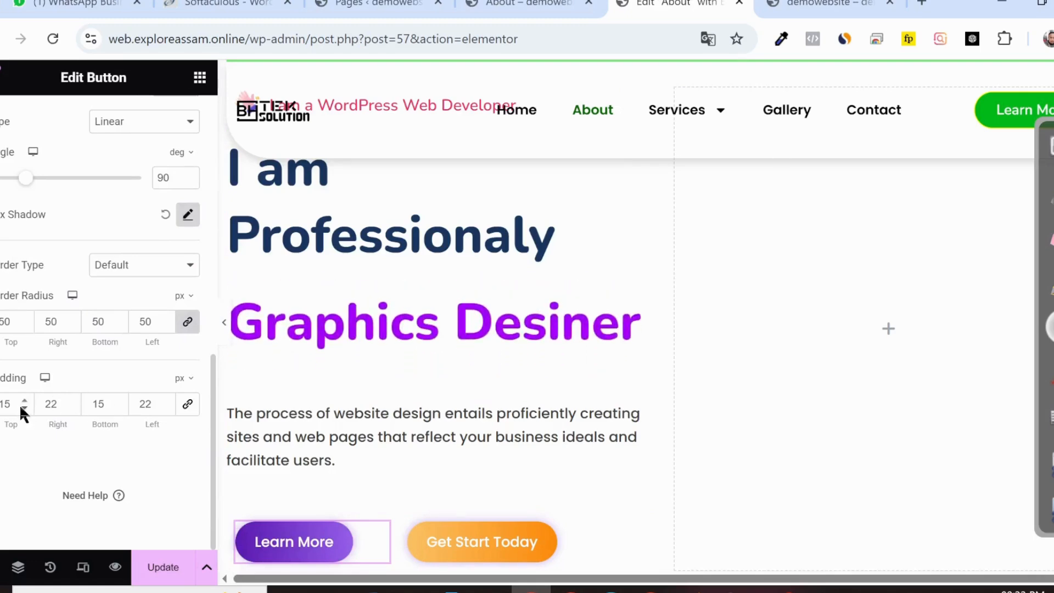
pyautogui.click(71, 400)
pyautogui.click(72, 400)
pyautogui.click(165, 400)
pyautogui.click(166, 400)
pyautogui.click(165, 400)
pyautogui.click(165, 400)
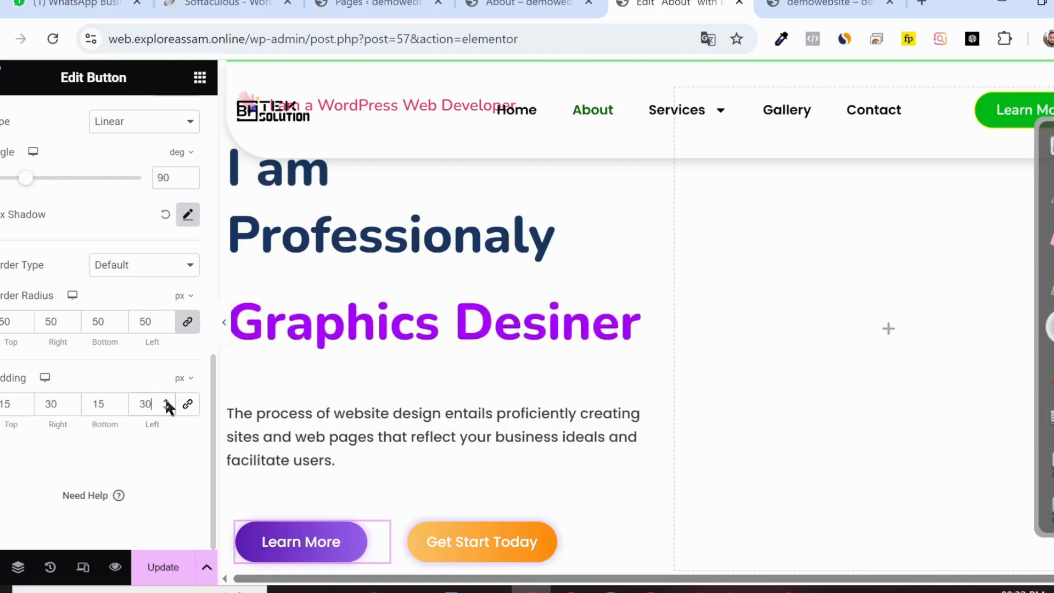
pyautogui.click(220, 322)
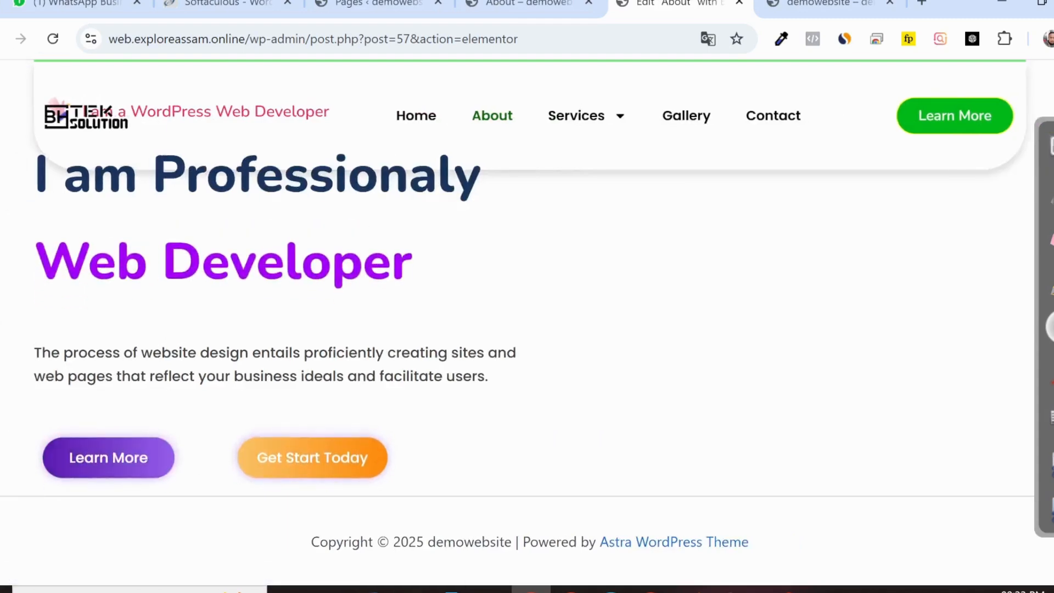
pyautogui.click(1, 322)
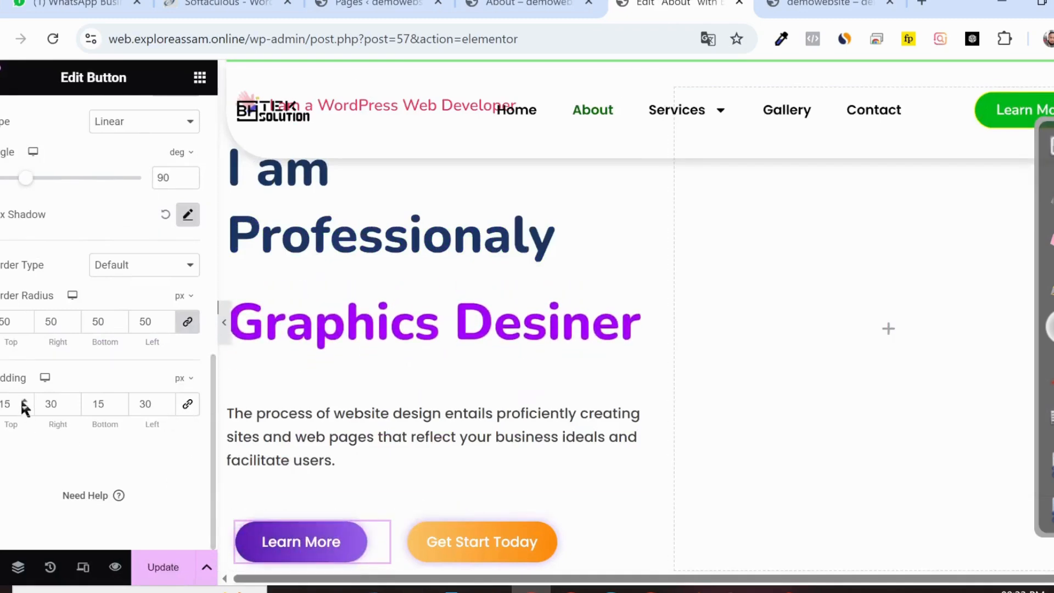
# Step: Increase the Learn More button's right and left padding to 33 px and preview the section at full width
pyautogui.click(69, 399)
pyautogui.click(69, 399)
pyautogui.click(69, 400)
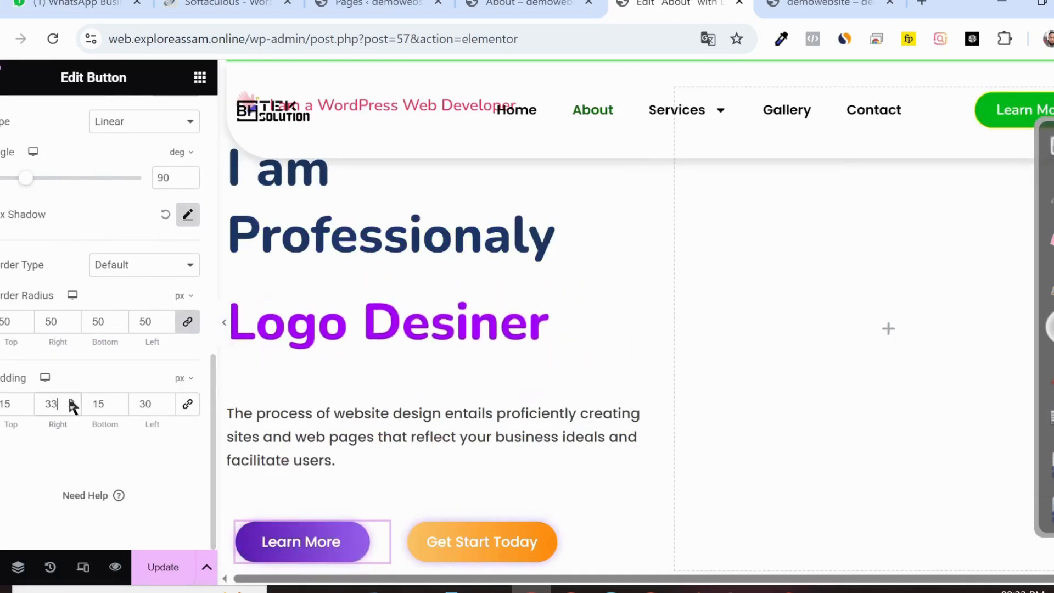
pyautogui.click(167, 399)
pyautogui.click(167, 398)
pyautogui.click(167, 399)
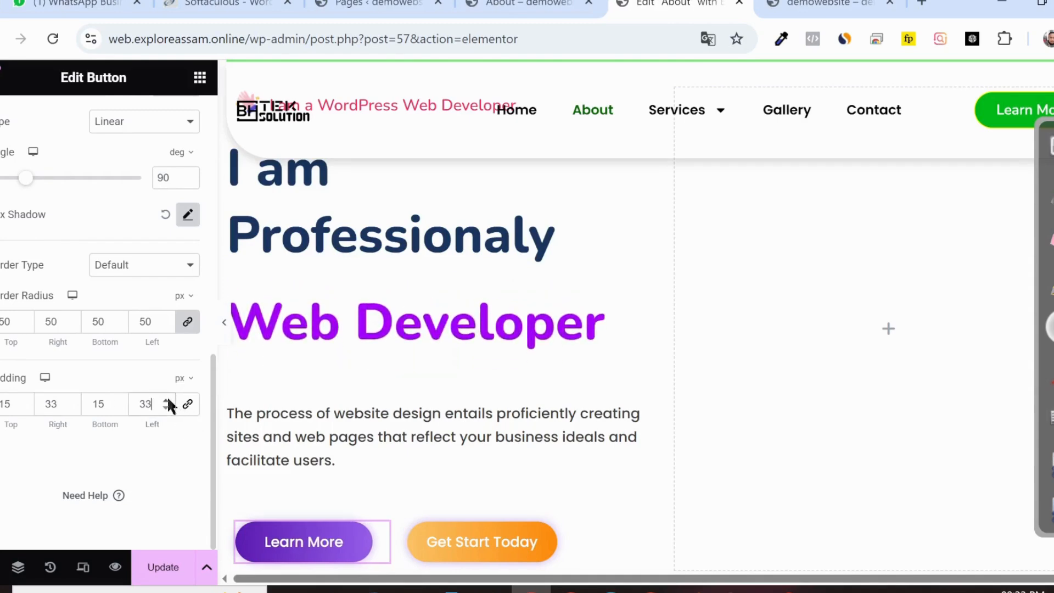
pyautogui.click(223, 328)
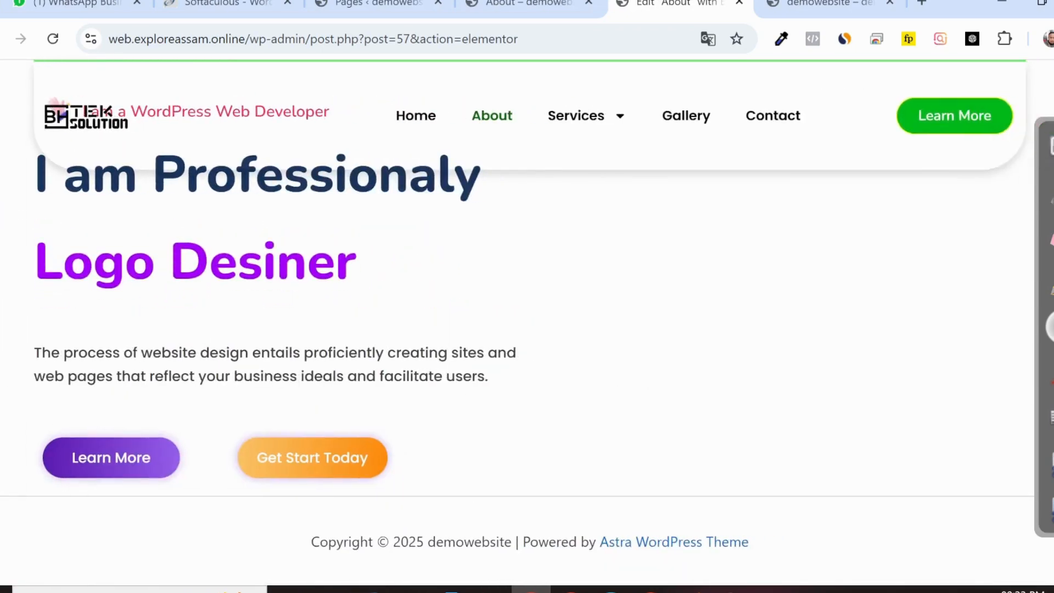
pyautogui.click(1, 323)
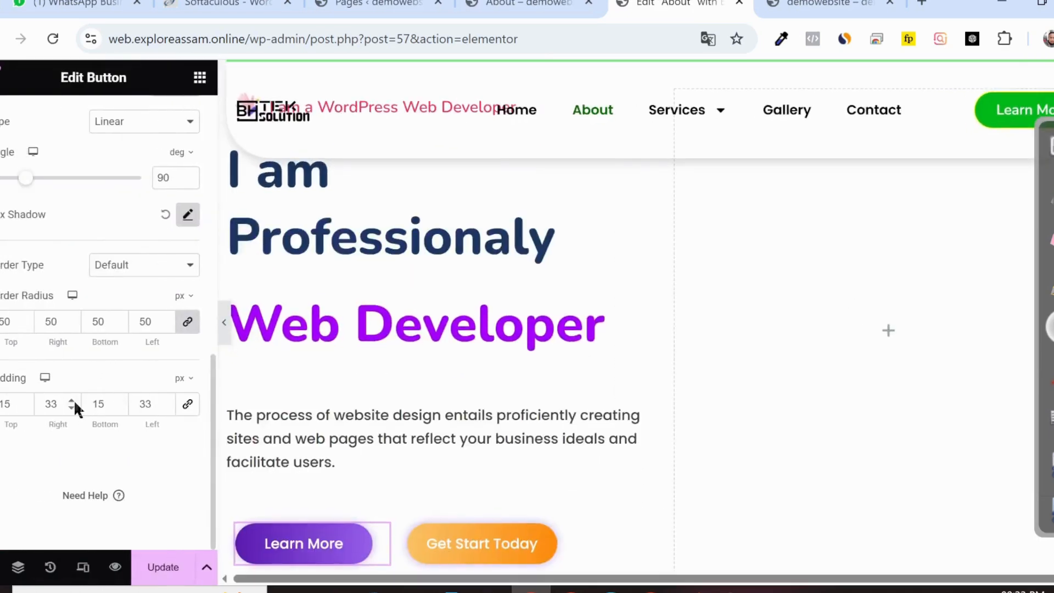
# Step: Try right and left padding of 35 px on the Learn More button
pyautogui.click(71, 400)
pyautogui.click(72, 400)
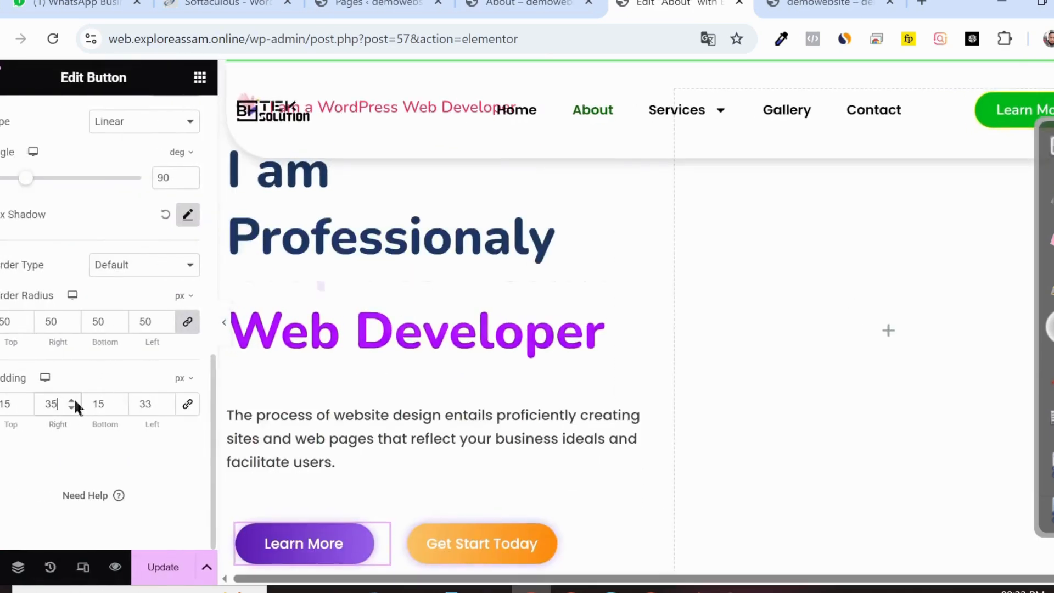
pyautogui.click(164, 407)
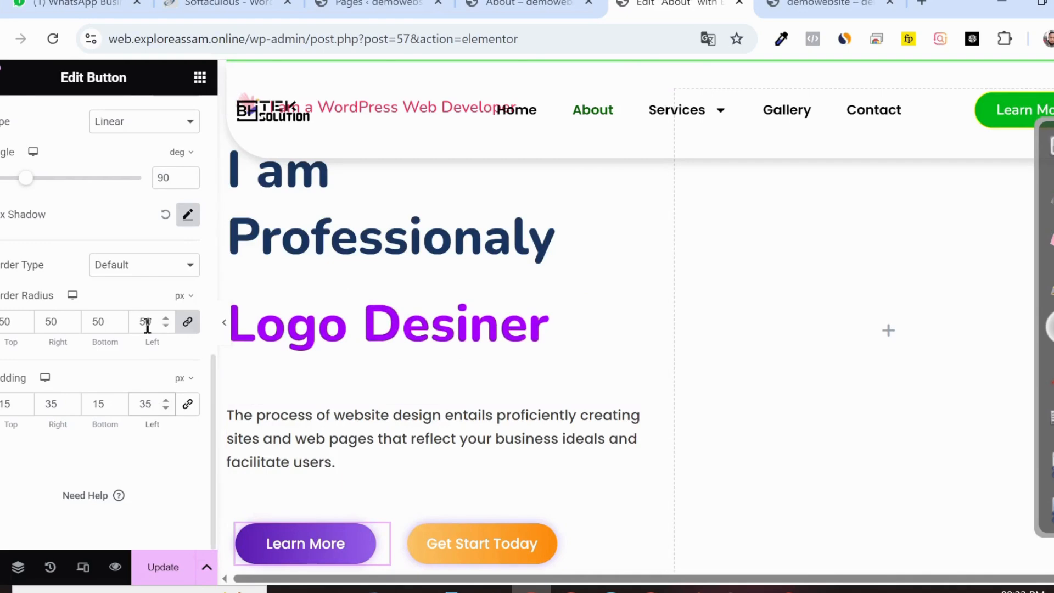
# Step: Change the purple button's text to "Learn More..."
pyautogui.scroll(10, 33, 220)
pyautogui.click(13, 118)
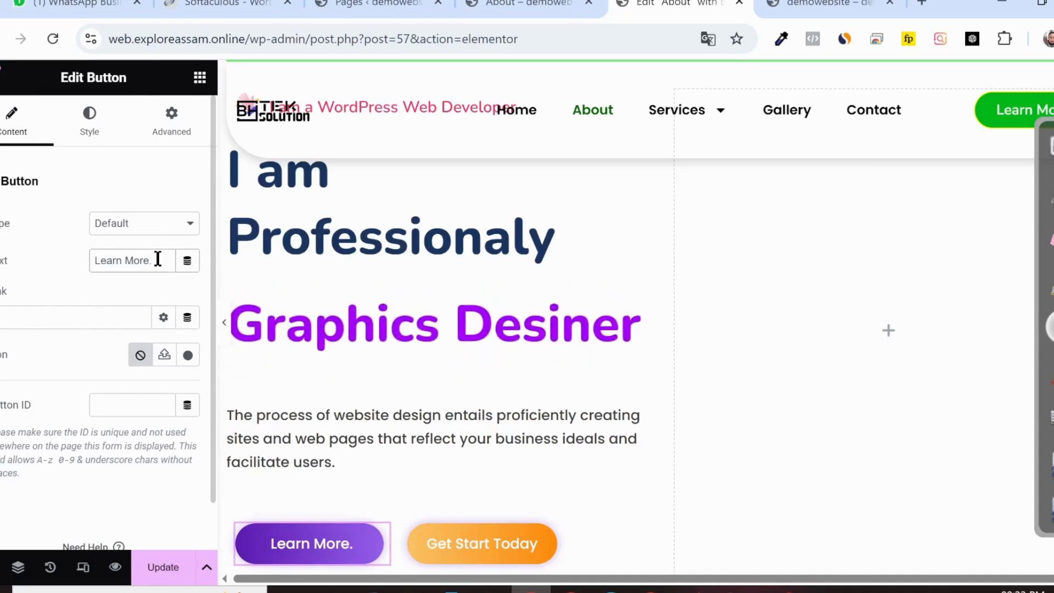
pyautogui.write('..')
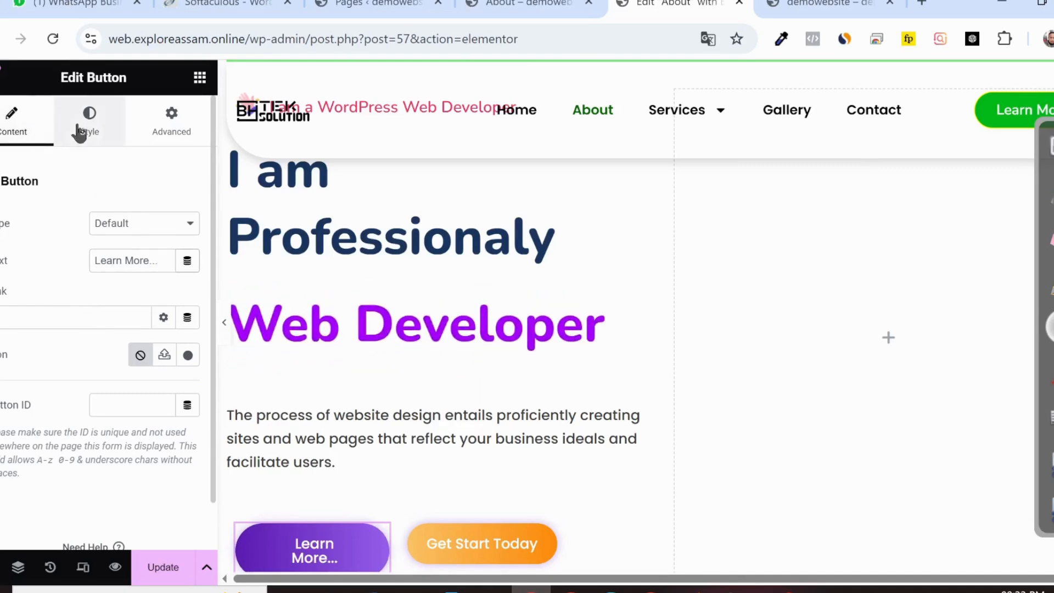
# Step: Reduce the purple button's right and left padding to 30 px, keeping the vertical padding as it is
pyautogui.scroll(-7, 98, 375)
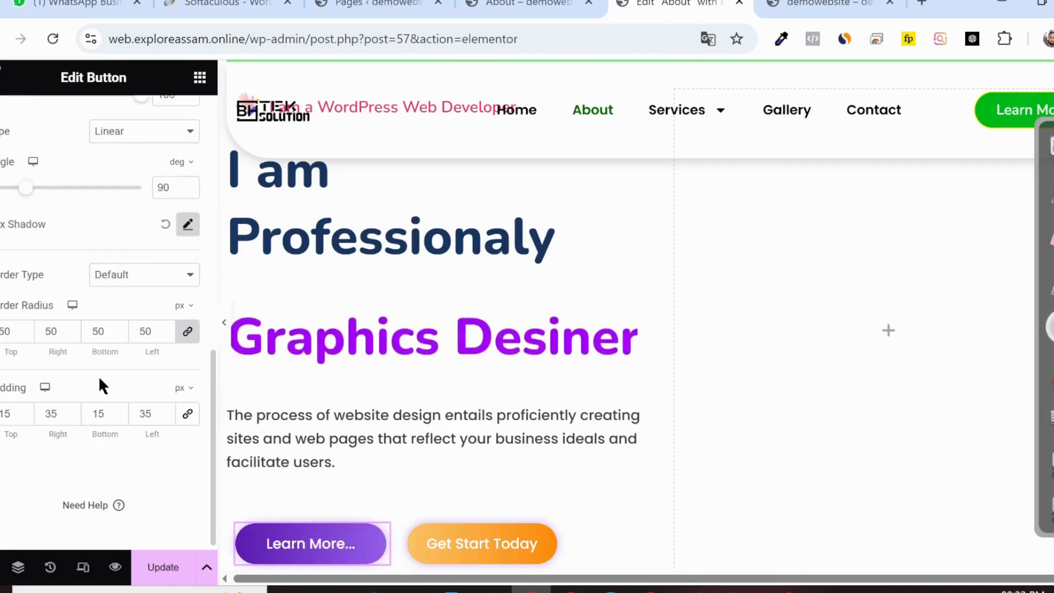
pyautogui.click(72, 406)
pyautogui.click(71, 407)
pyautogui.click(72, 407)
pyautogui.click(71, 407)
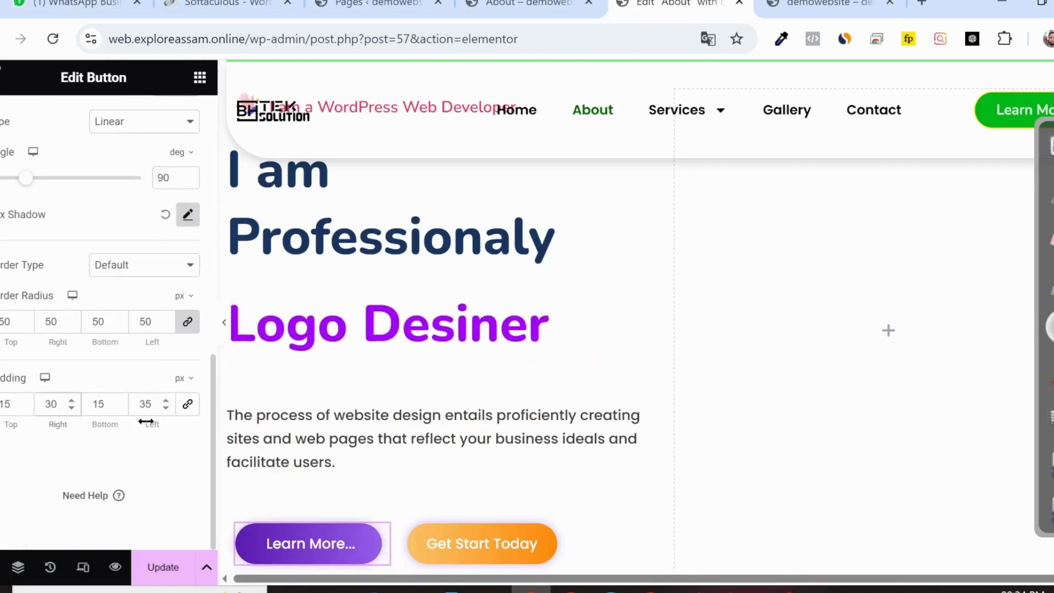
pyautogui.click(165, 408)
pyautogui.click(166, 408)
pyautogui.click(166, 407)
pyautogui.click(166, 408)
pyautogui.click(166, 408)
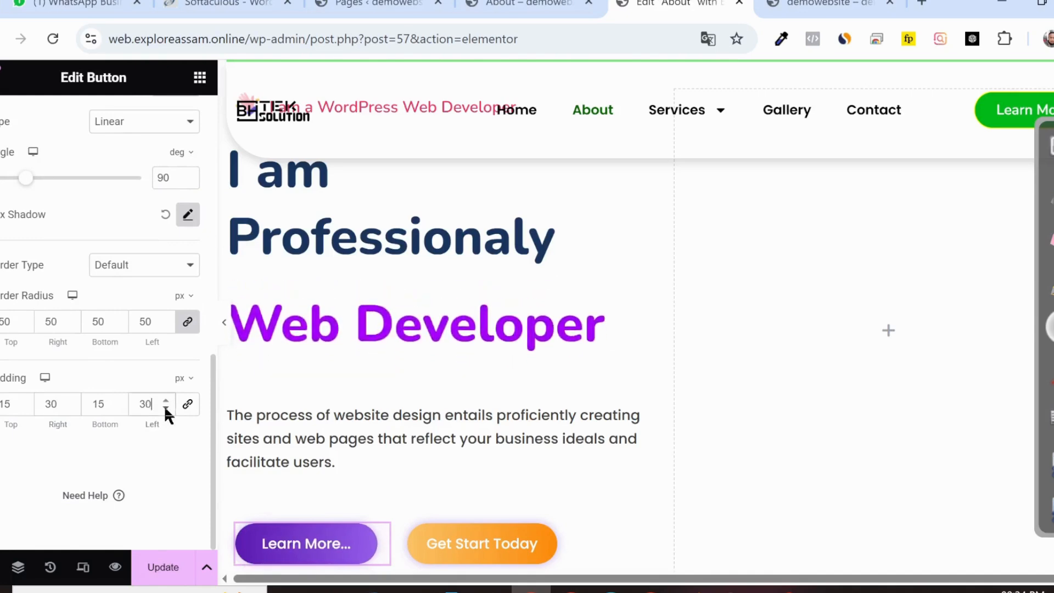
# Step: Save the page, check the widened purple button on the live About page and return to the editor
pyautogui.click(163, 567)
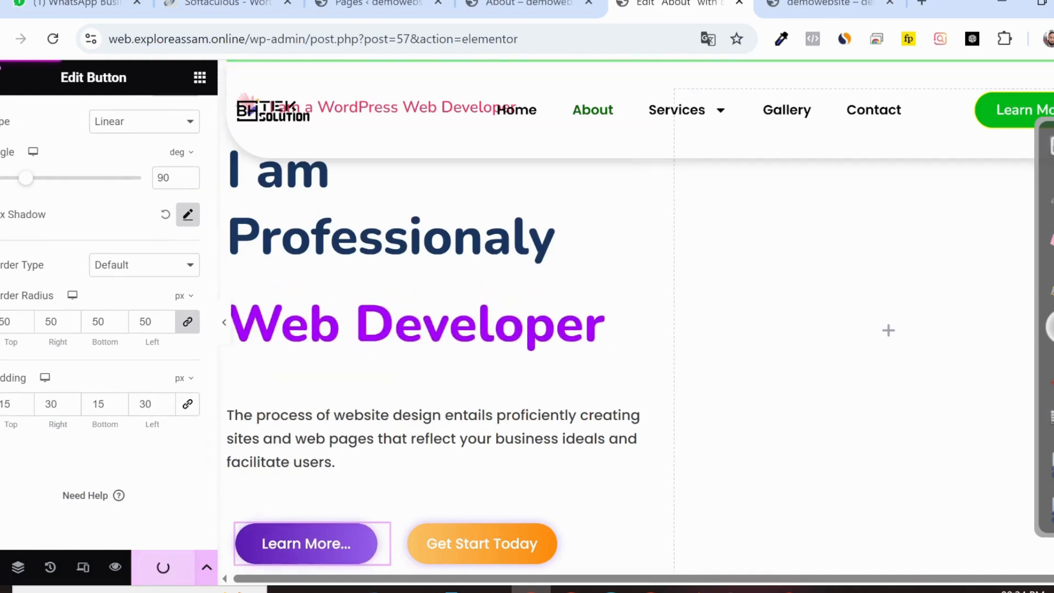
pyautogui.click(527, 3)
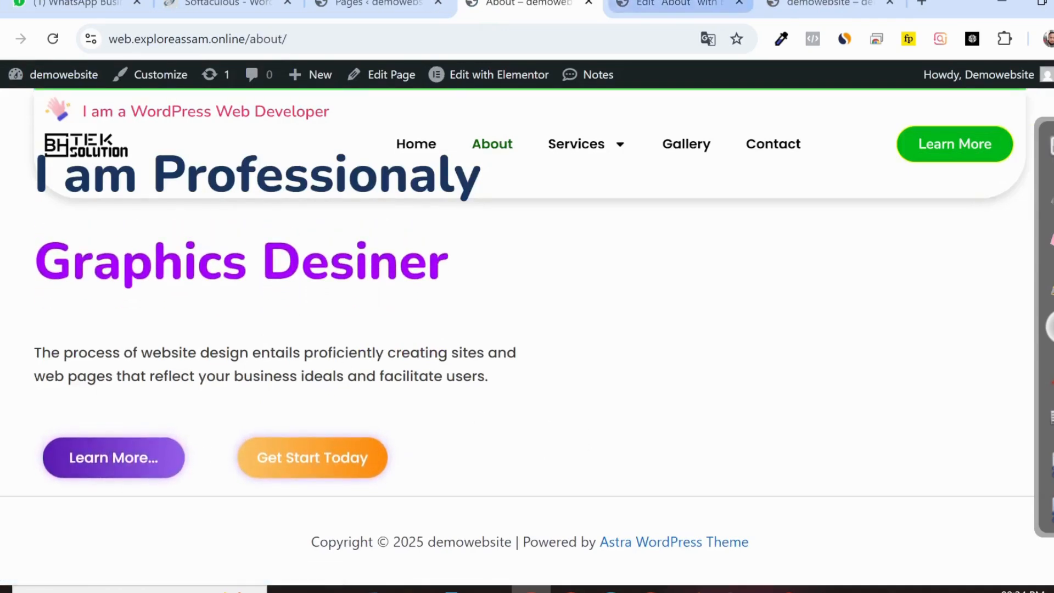
pyautogui.click(674, 4)
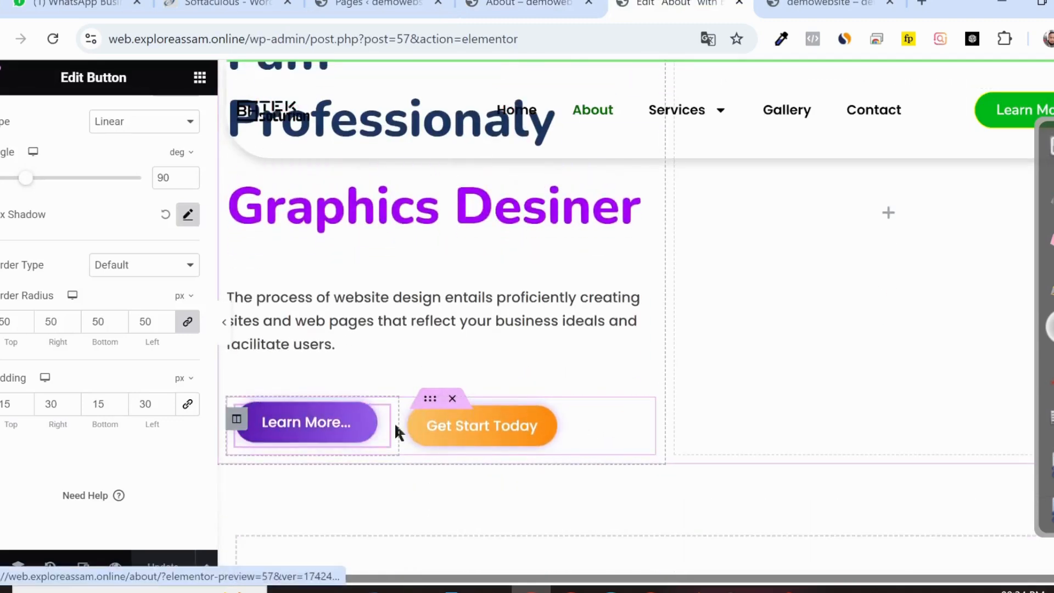
# Step: Set the width of the column holding the purple button to 35% and preview the section at full width
pyautogui.click(236, 419)
pyautogui.click(188, 226)
pyautogui.click(188, 227)
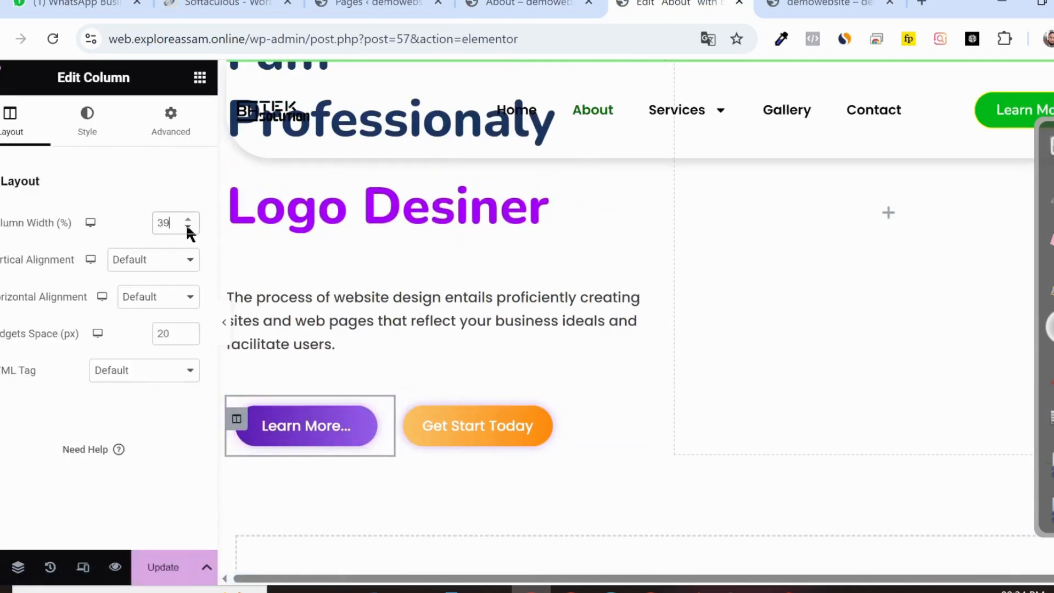
pyautogui.click(187, 226)
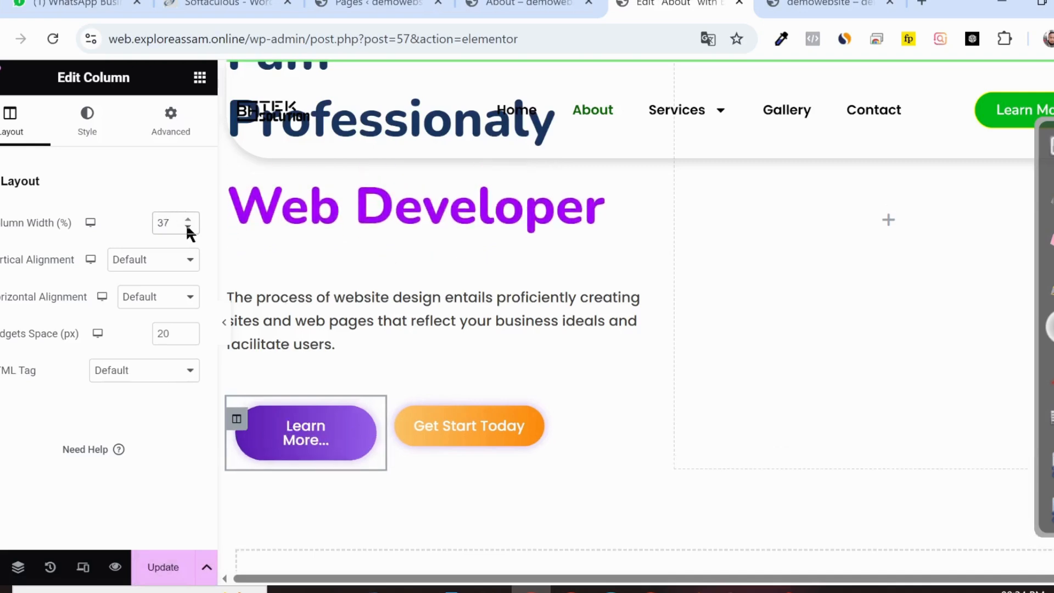
pyautogui.click(190, 226)
pyautogui.click(190, 226)
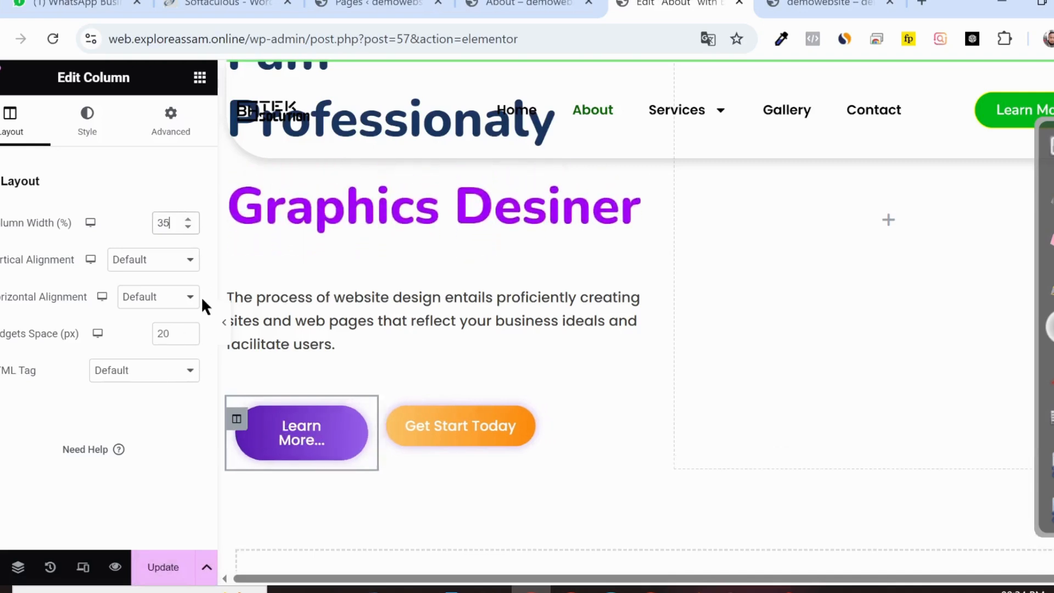
pyautogui.click(225, 324)
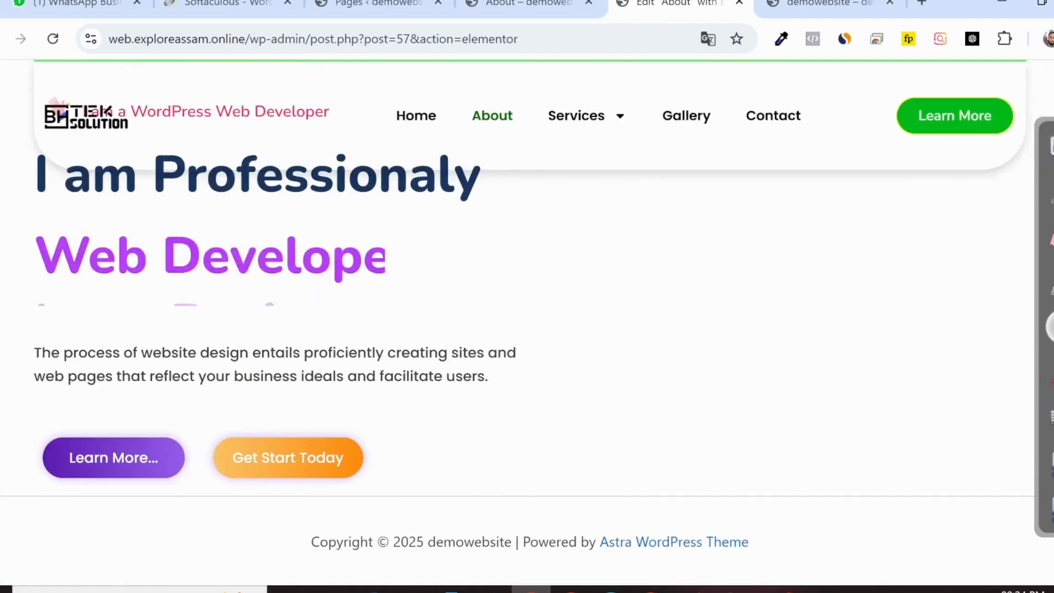
pyautogui.click(3, 324)
# Step: Save the page, review the spacing between the two buttons on the live About page and return to the editor
pyautogui.click(137, 566)
pyautogui.click(492, 8)
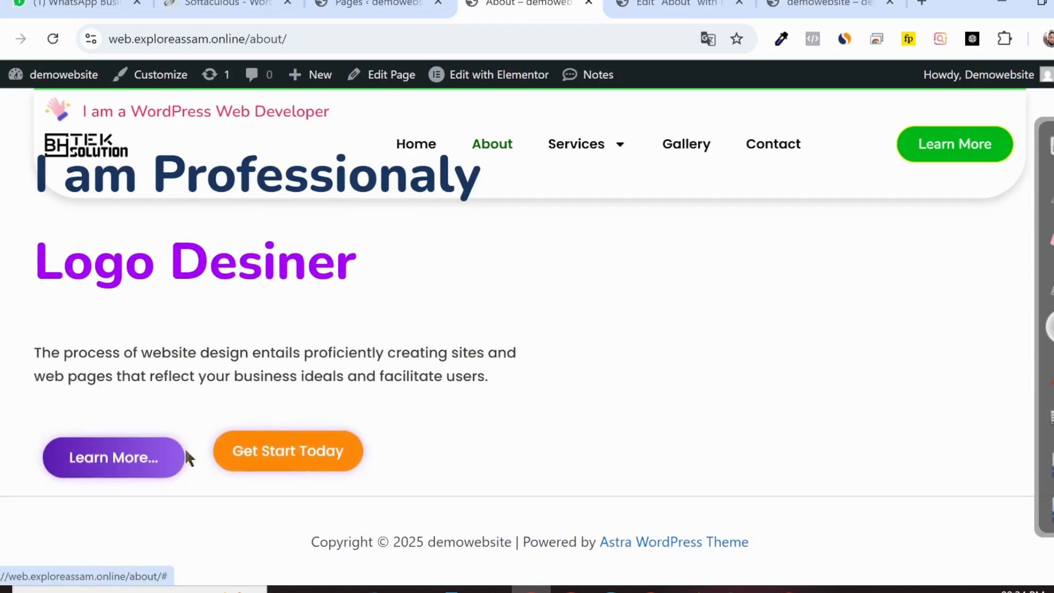
pyautogui.scroll(3, 371, 428)
pyautogui.scroll(-2, 372, 417)
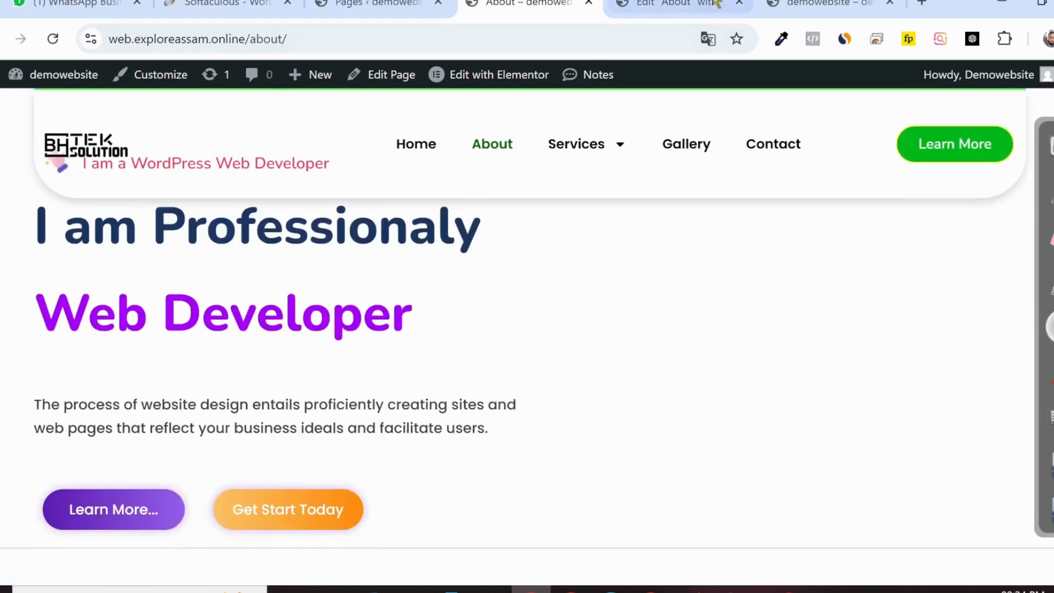
pyautogui.click(658, 4)
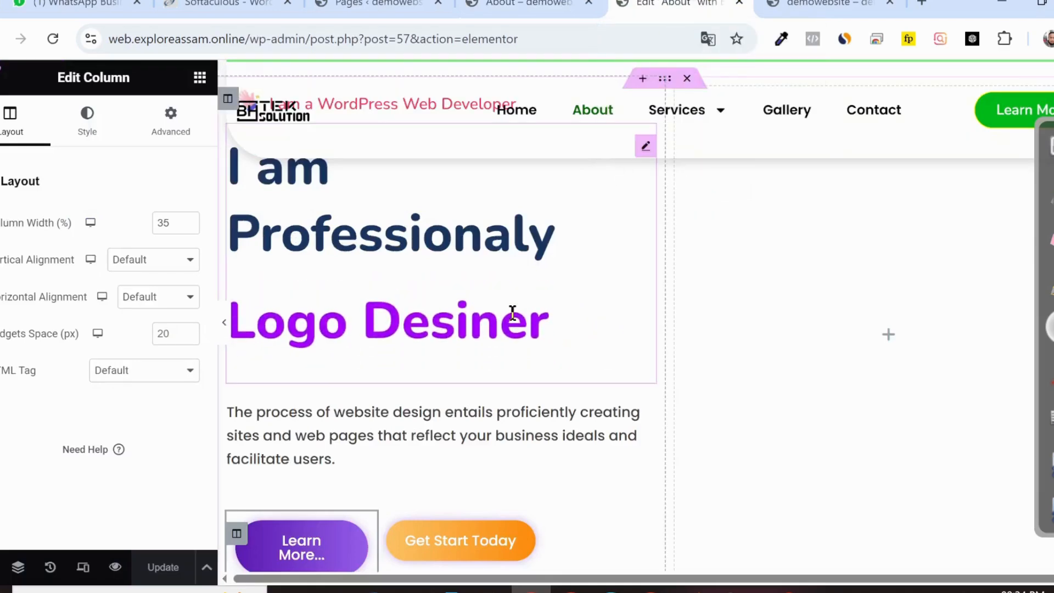
# Step: Set the line height of the animated headline's typography to 1 em
pyautogui.scroll(2, 345, 296)
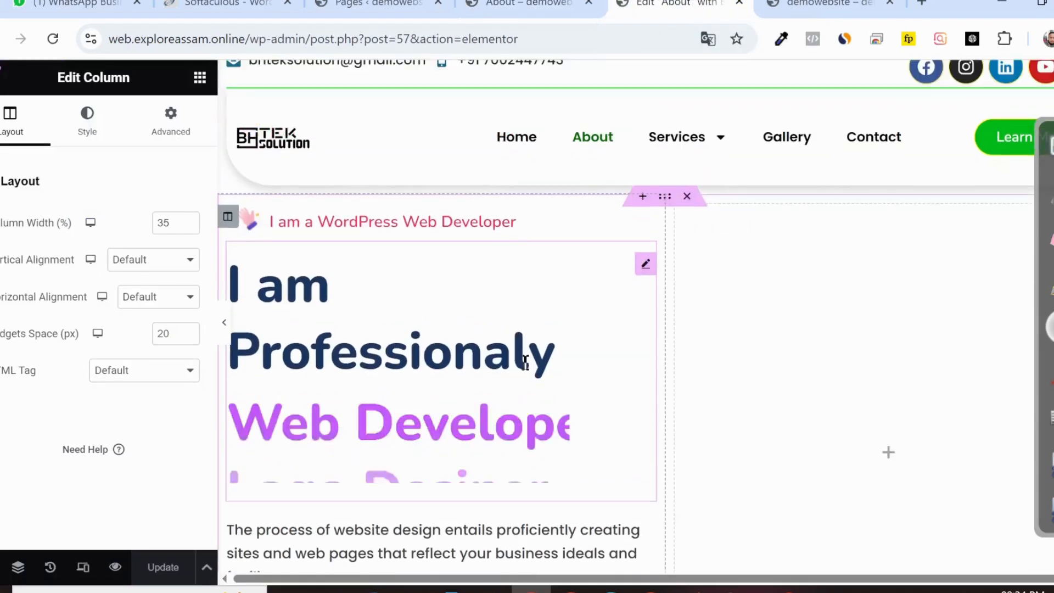
pyautogui.click(645, 266)
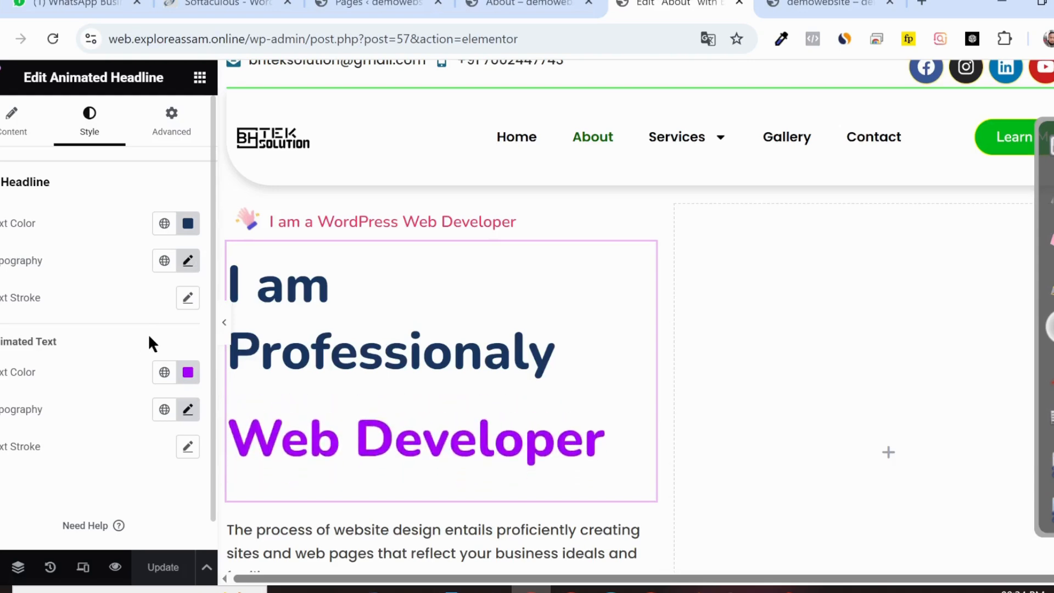
pyautogui.click(189, 266)
pyautogui.scroll(-3, 152, 406)
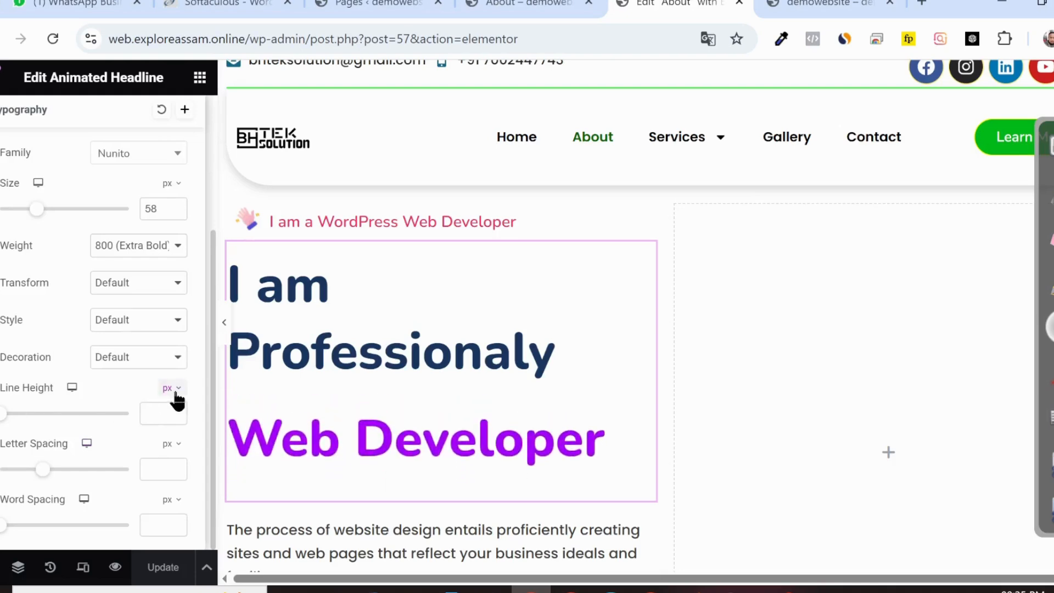
pyautogui.click(167, 414)
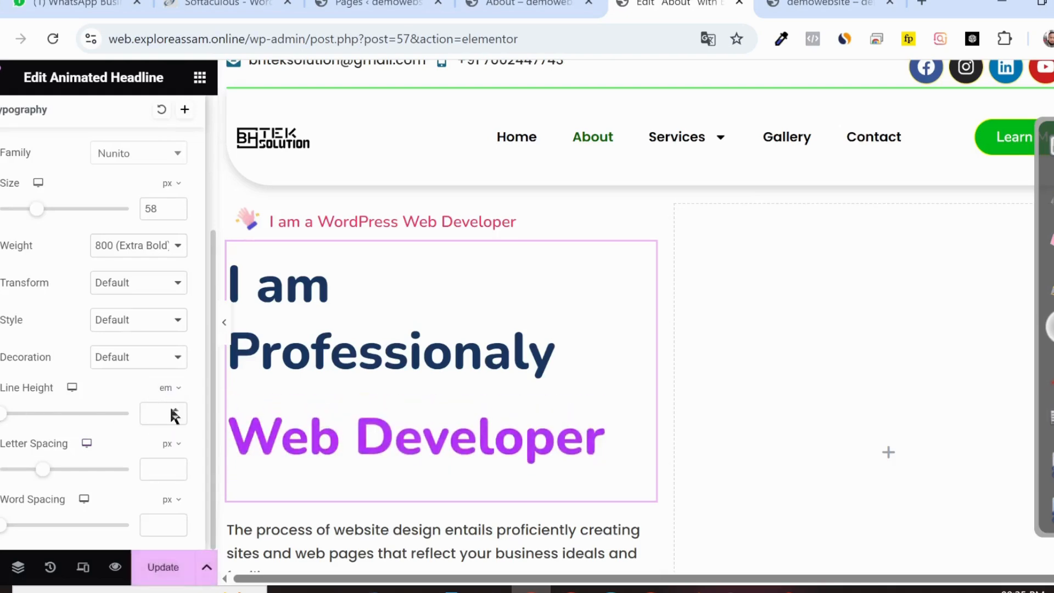
pyautogui.click(177, 409)
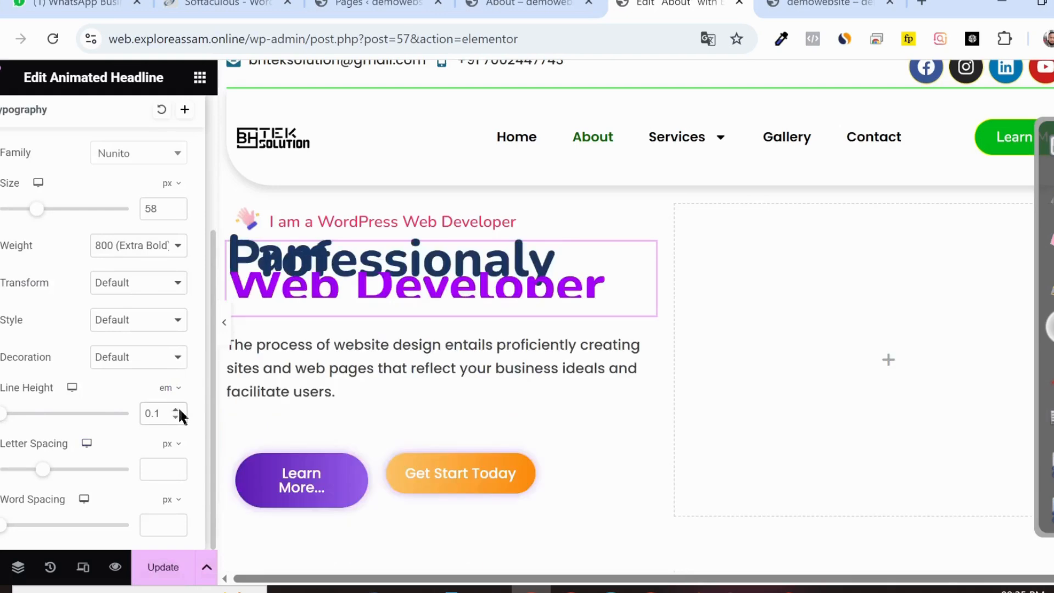
pyautogui.click(176, 409)
pyautogui.click(176, 409)
pyautogui.click(177, 409)
pyautogui.click(177, 409)
pyautogui.click(177, 408)
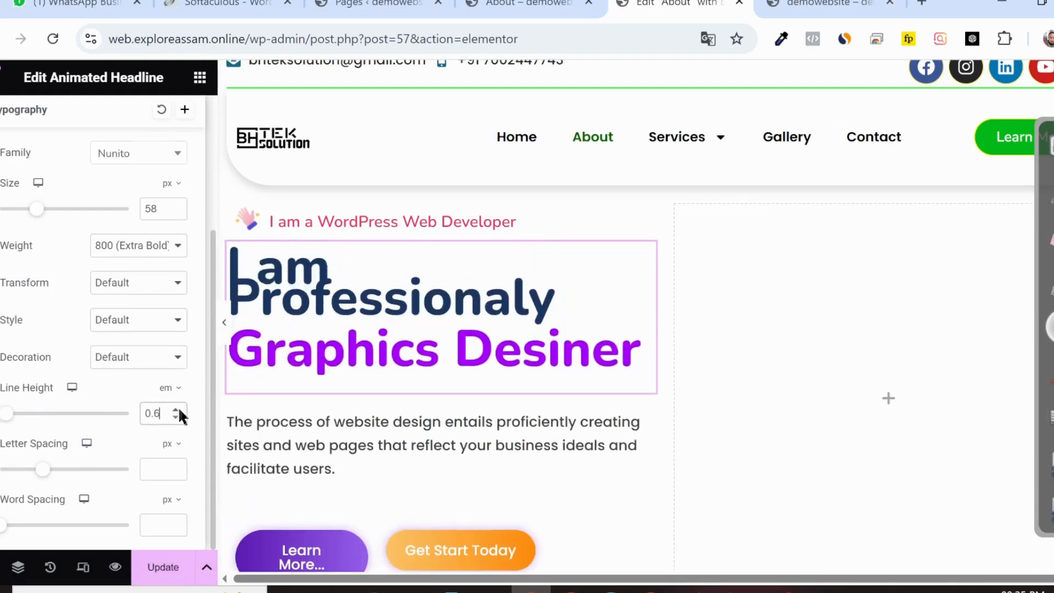
pyautogui.click(176, 409)
pyautogui.click(176, 408)
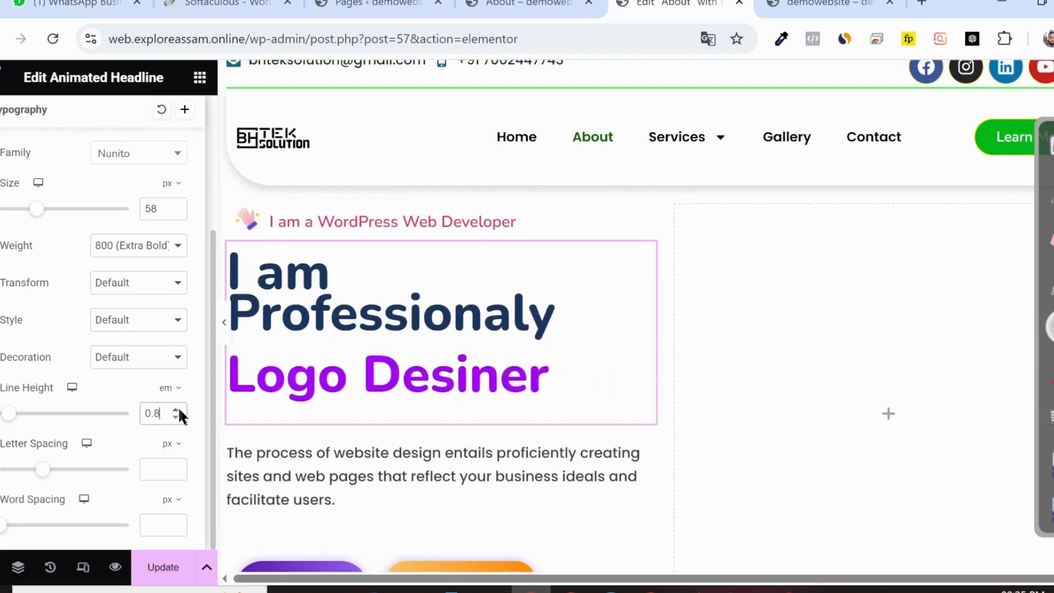
pyautogui.click(177, 409)
pyautogui.click(176, 409)
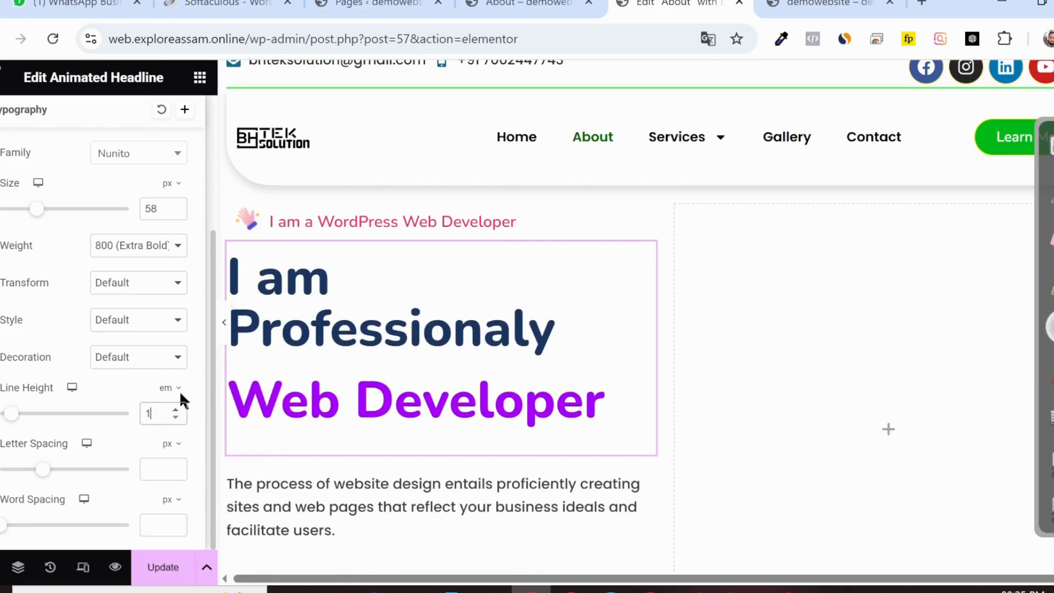
pyautogui.scroll(3, 110, 210)
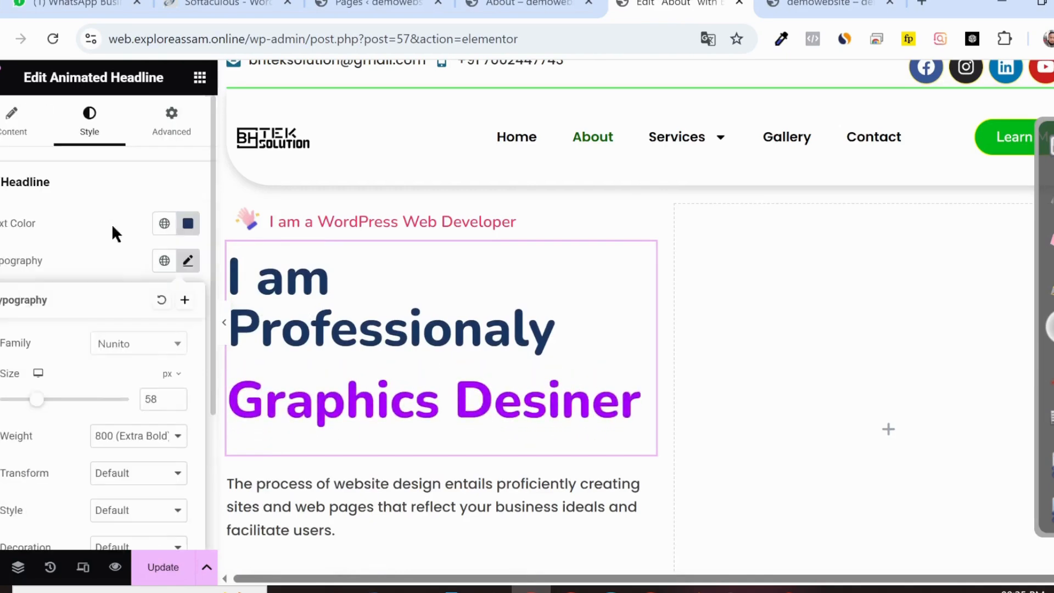
# Step: Try a line height of 0.1 em in the typography of the headline's animated text, and clear the value again
pyautogui.click(193, 274)
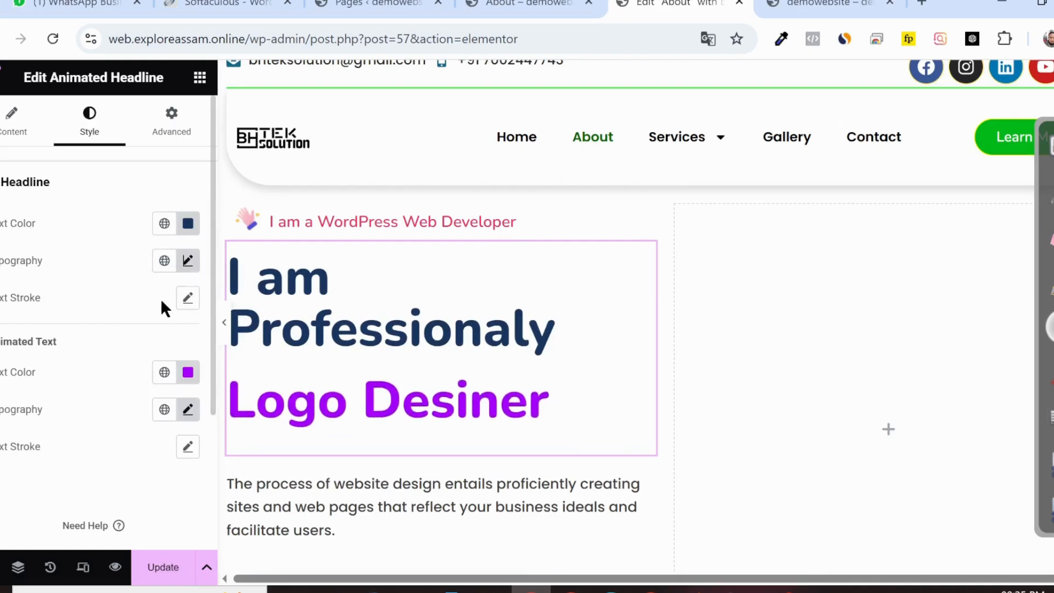
pyautogui.scroll(-1, 162, 302)
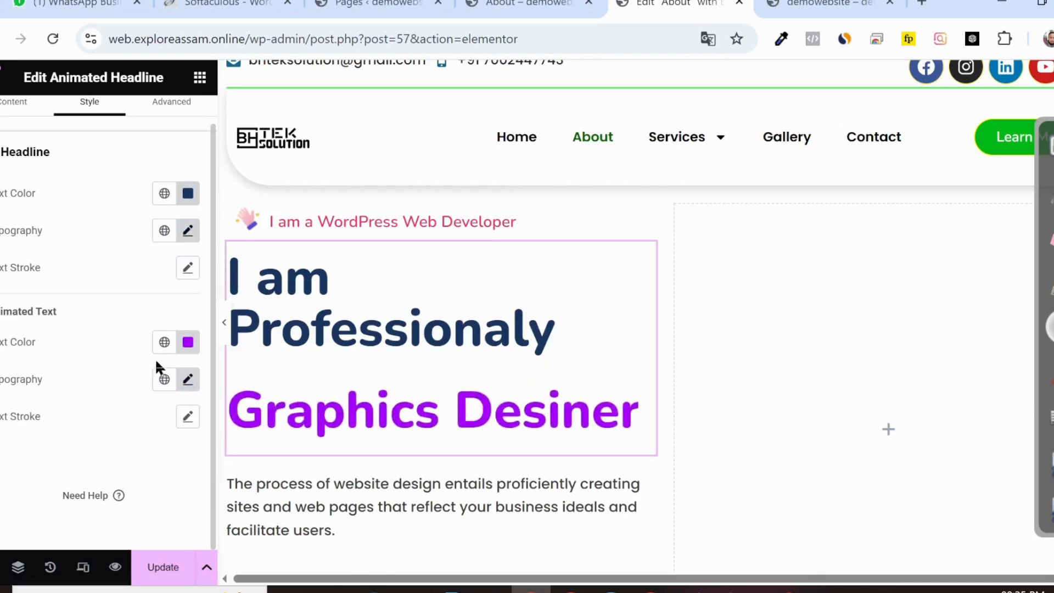
pyautogui.click(188, 379)
pyautogui.scroll(-5, 181, 384)
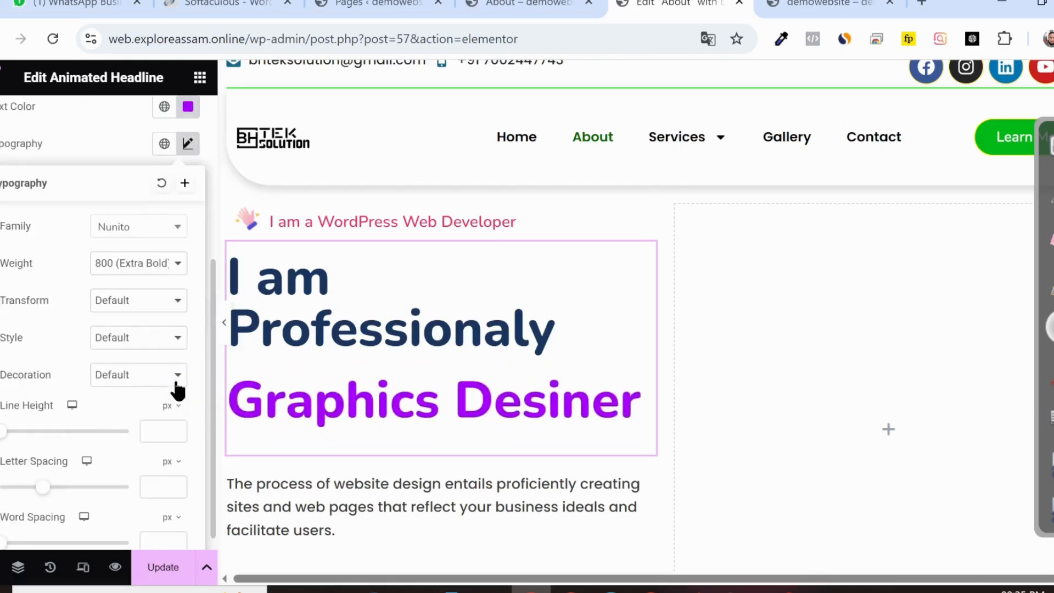
pyautogui.click(170, 433)
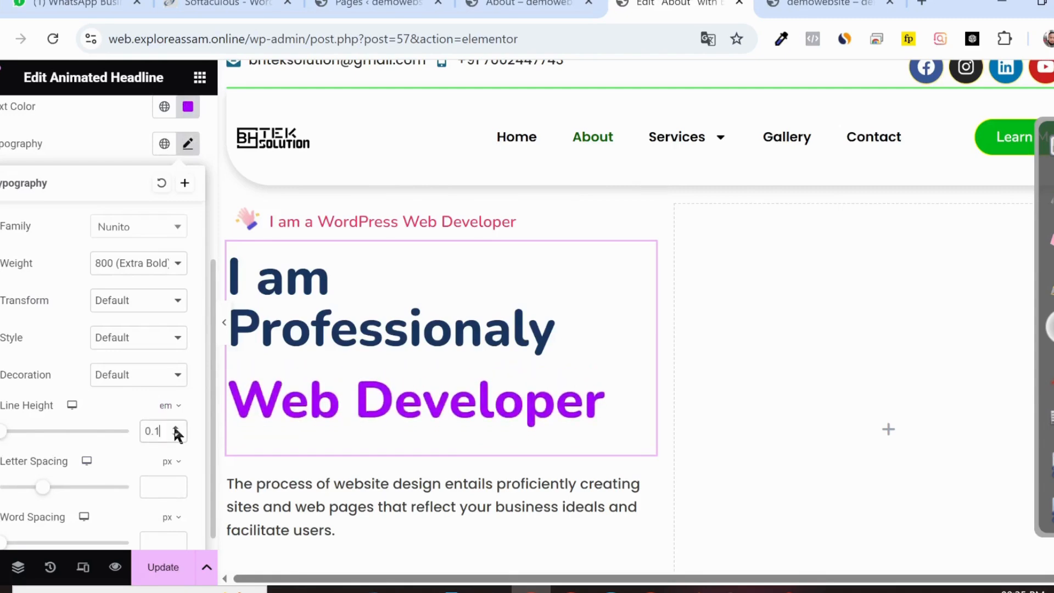
pyautogui.click(174, 427)
pyautogui.click(174, 427)
pyautogui.click(174, 428)
pyautogui.click(174, 434)
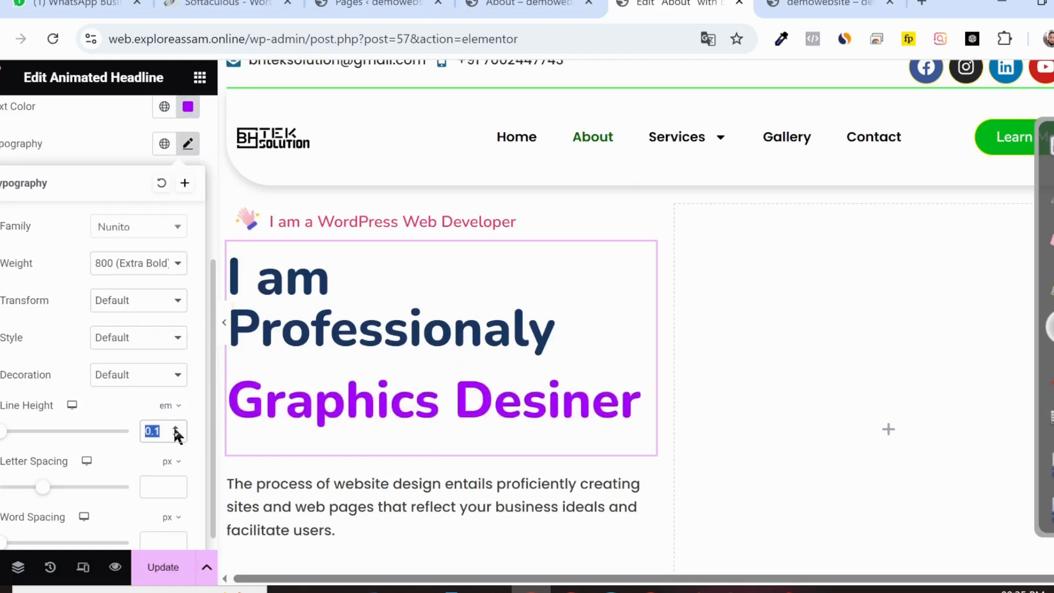
pyautogui.click(174, 427)
pyautogui.moveTo(165, 431); pyautogui.dragTo(101, 423)
pyautogui.press('BackSpace')
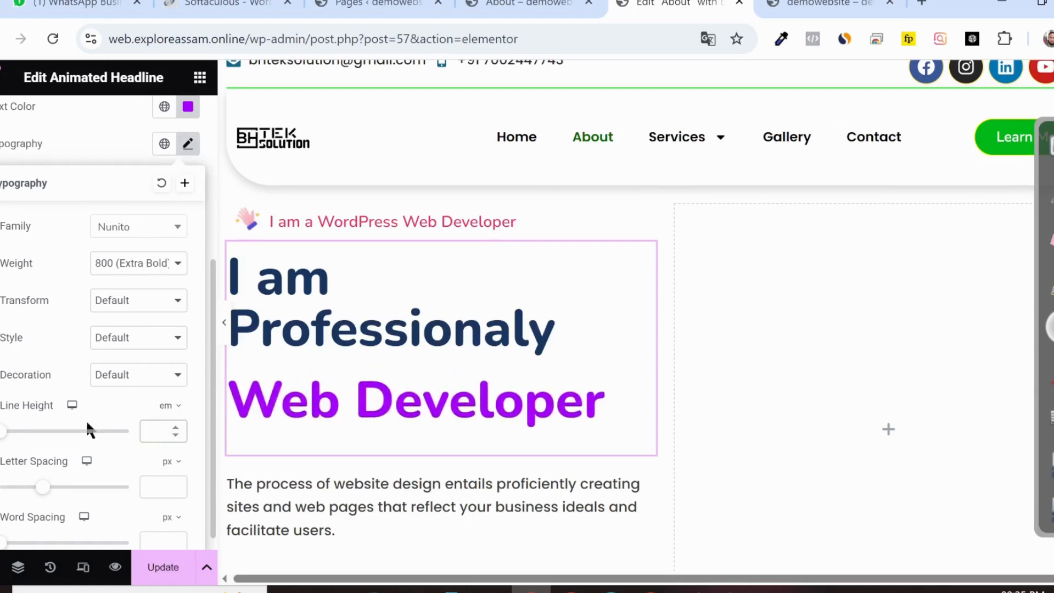
# Step: Save the page and check the animated headline's line spacing on the live About page
pyautogui.click(160, 567)
pyautogui.click(461, 6)
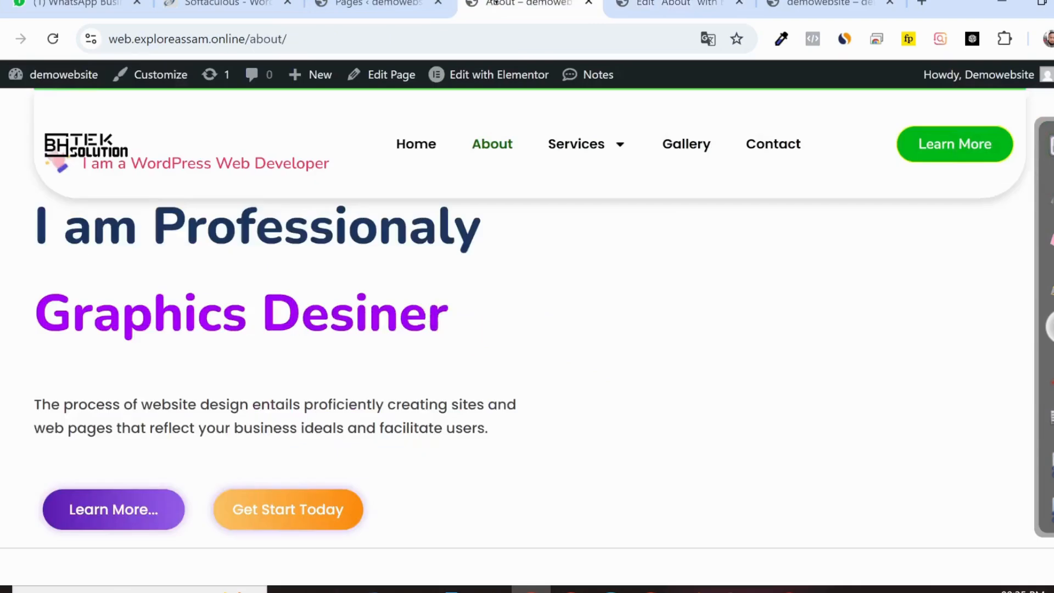
# Step: Reload the published About page and compare its hero section with the home page, closing the developer tools there
pyautogui.click(53, 39)
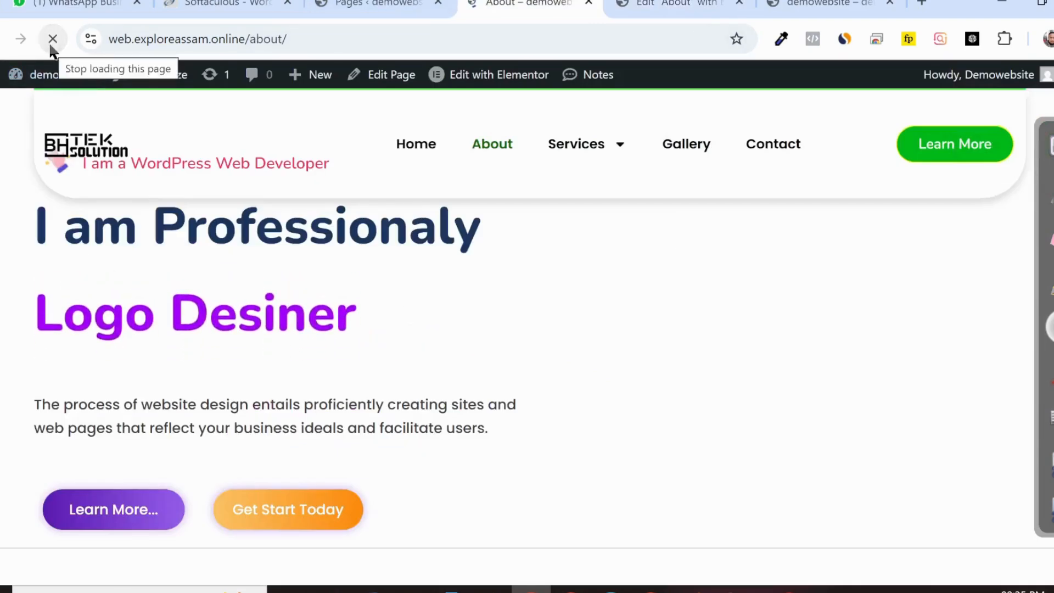
pyautogui.moveTo(60, 75)
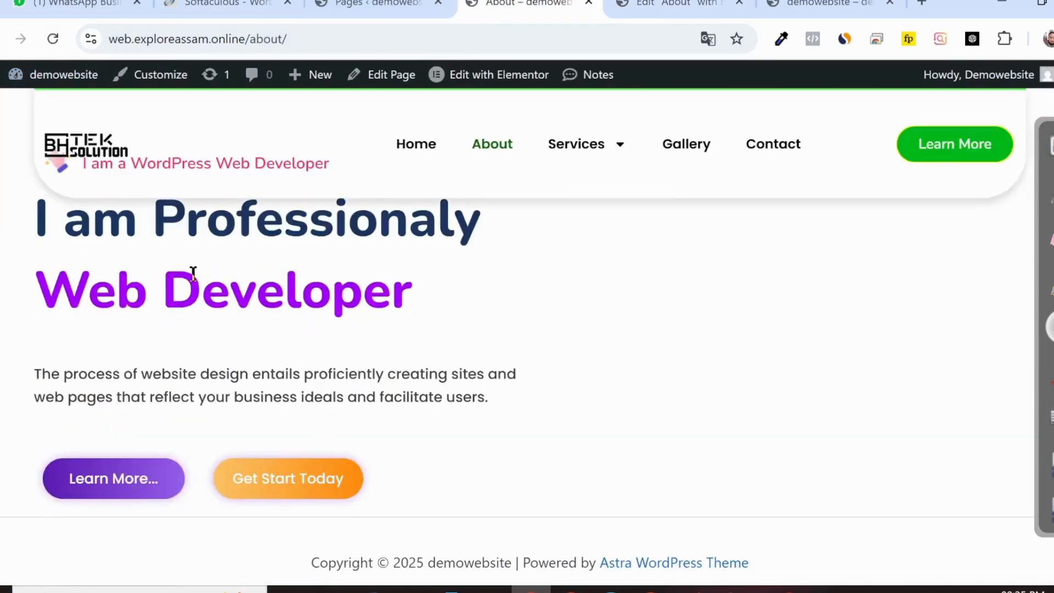
pyautogui.scroll(3, 230, 315)
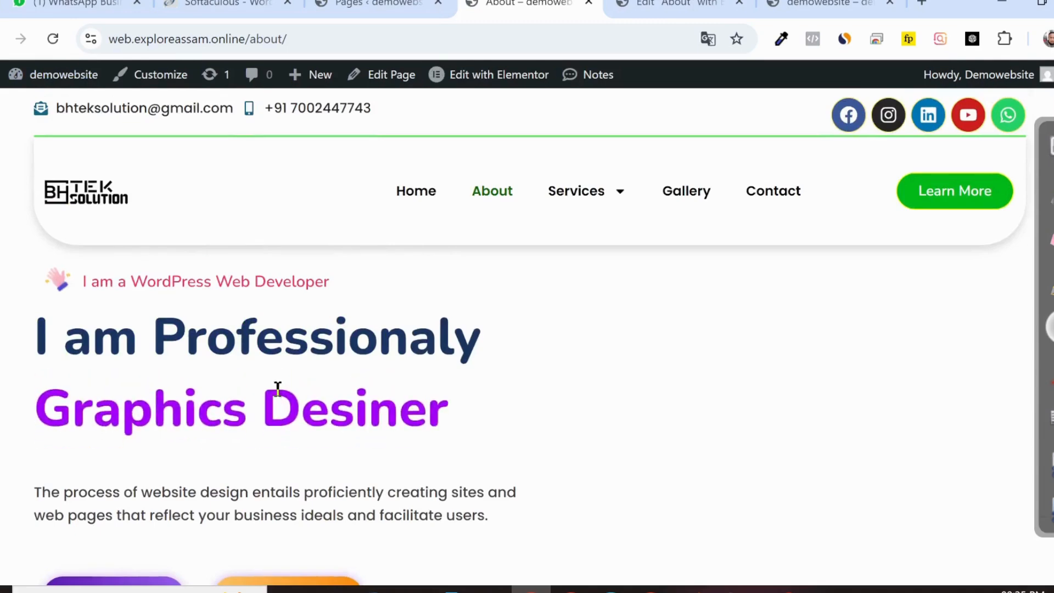
pyautogui.click(823, 5)
pyautogui.scroll(2, 439, 245)
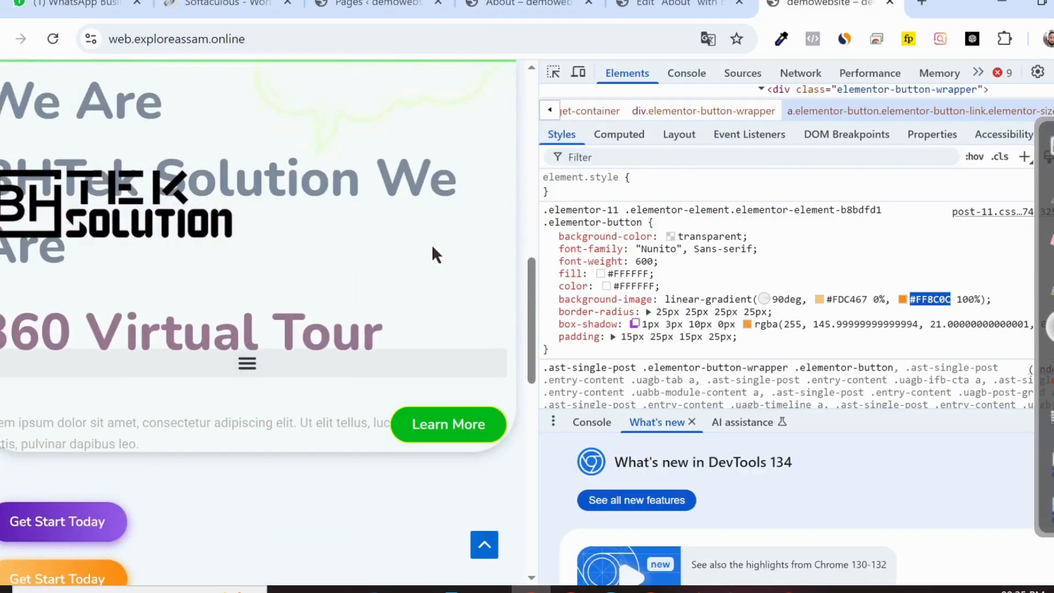
pyautogui.press('F12')
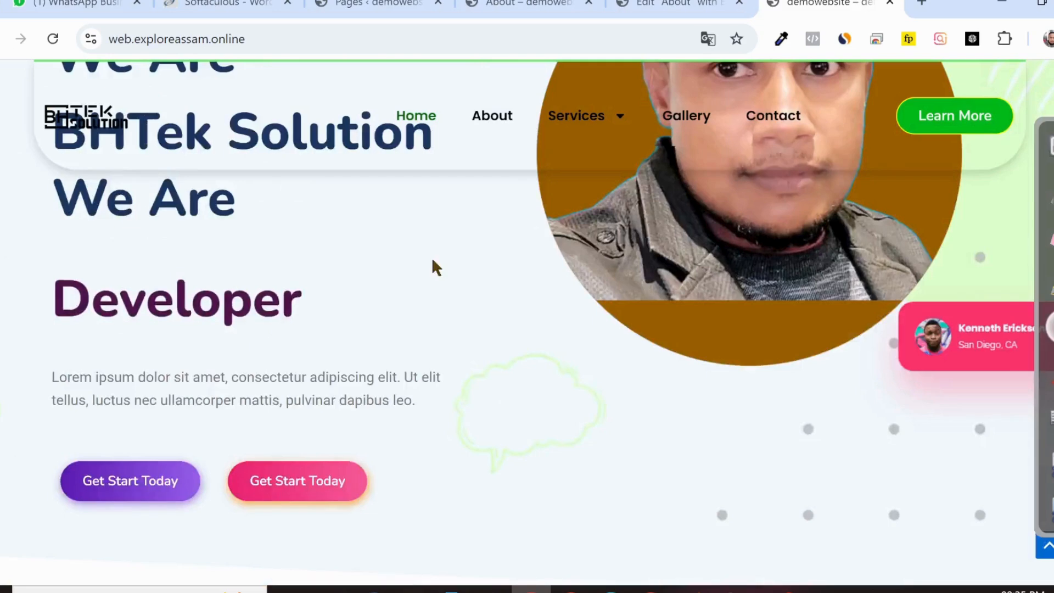
pyautogui.scroll(4, 230, 296)
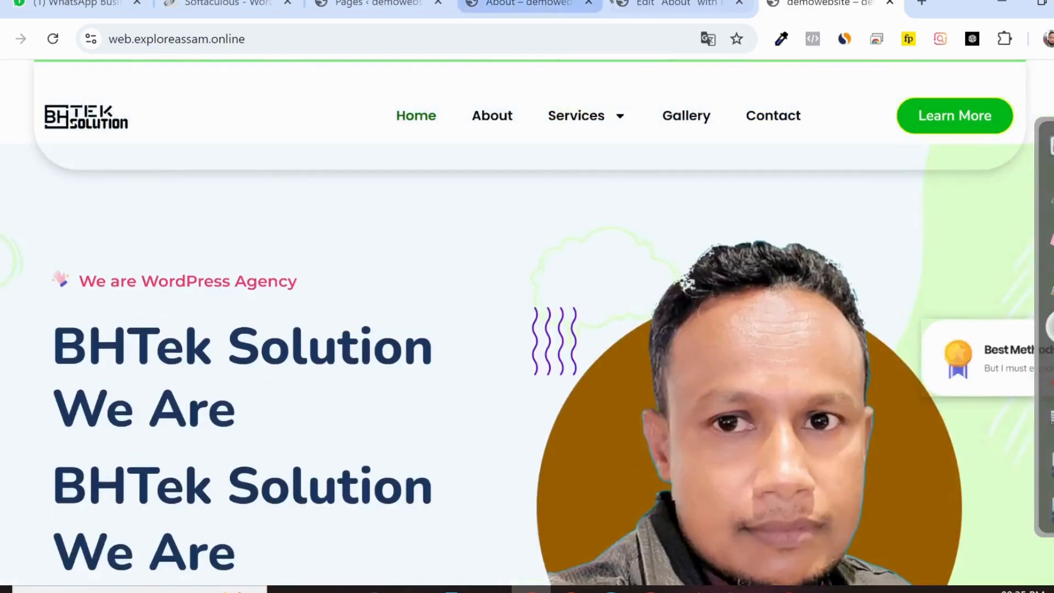
# Step: In the About page editor, give the "I am a WordPress Web Developer" heading unlinked padding of 0 on every side
pyautogui.click(679, 5)
pyautogui.scroll(1, 564, 271)
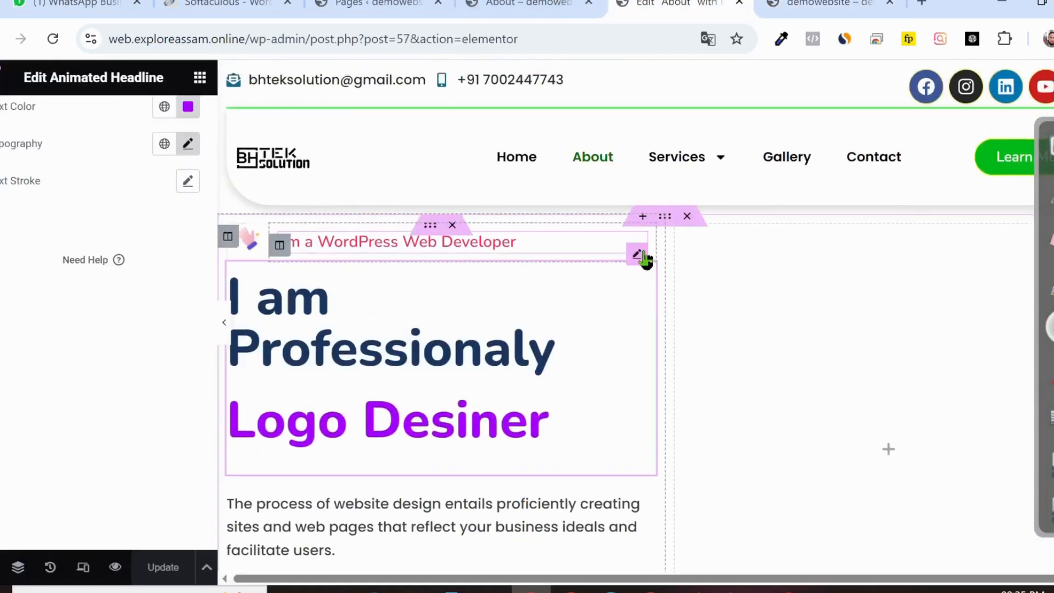
pyautogui.click(637, 255)
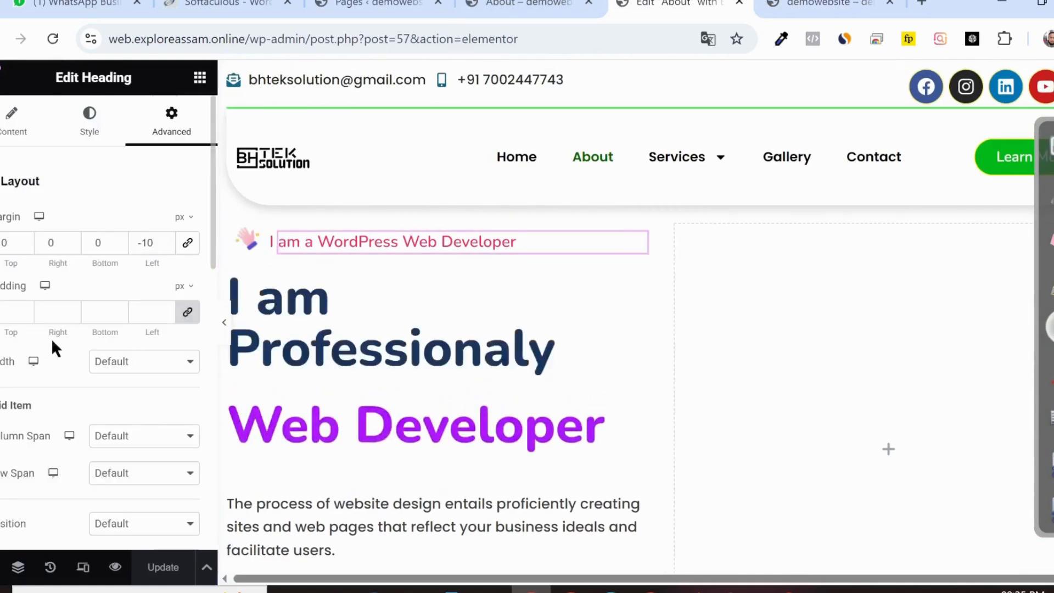
pyautogui.click(187, 312)
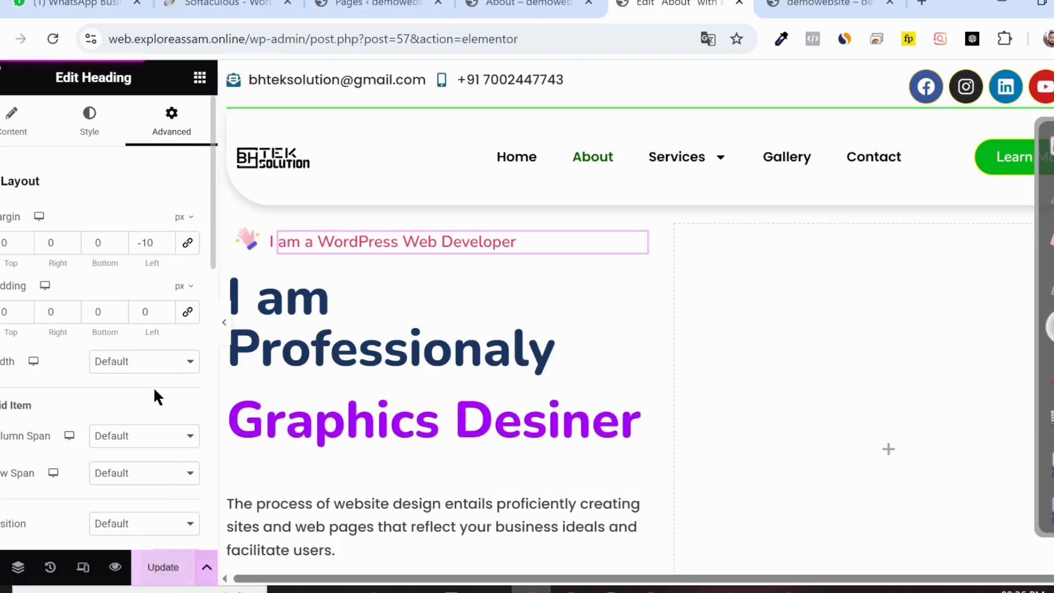
pyautogui.scroll(-4, 137, 329)
pyautogui.scroll(-4, 136, 326)
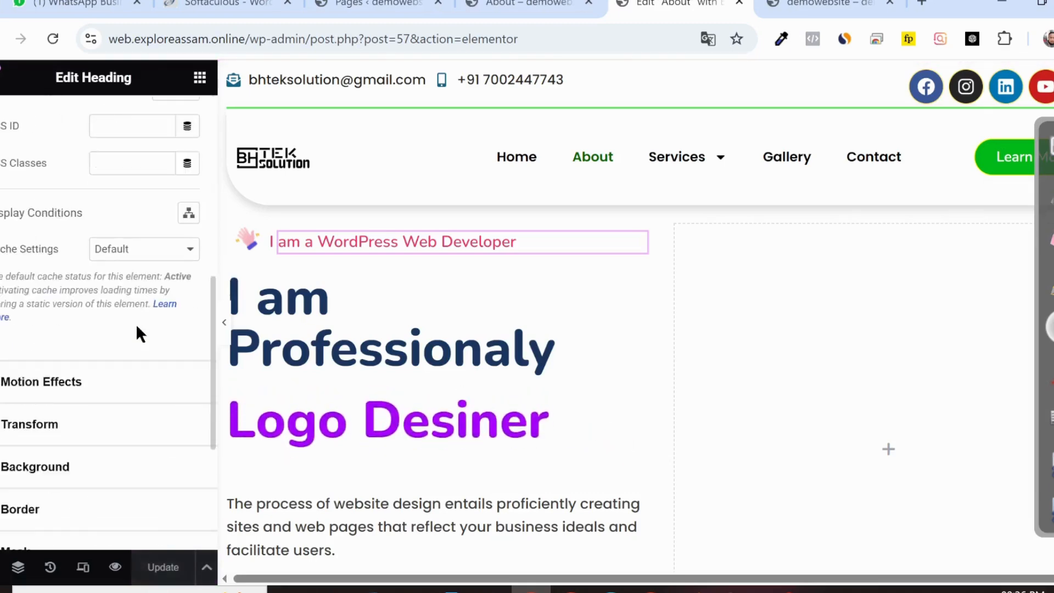
pyautogui.click(446, 360)
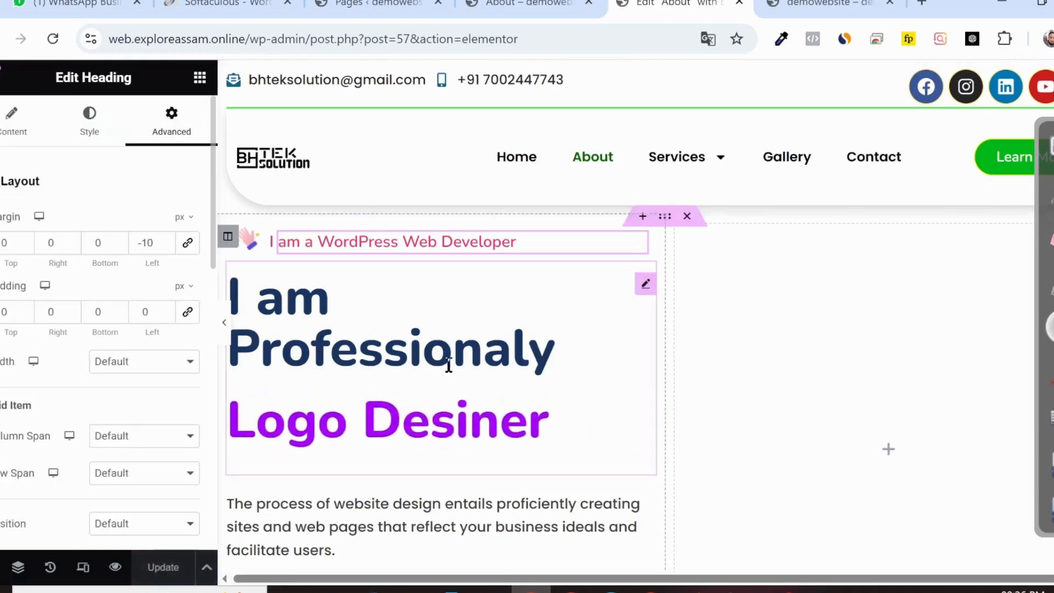
# Step: Give the animated headline unlinked padding of 0 on every side and update the About page
pyautogui.click(646, 286)
pyautogui.click(166, 140)
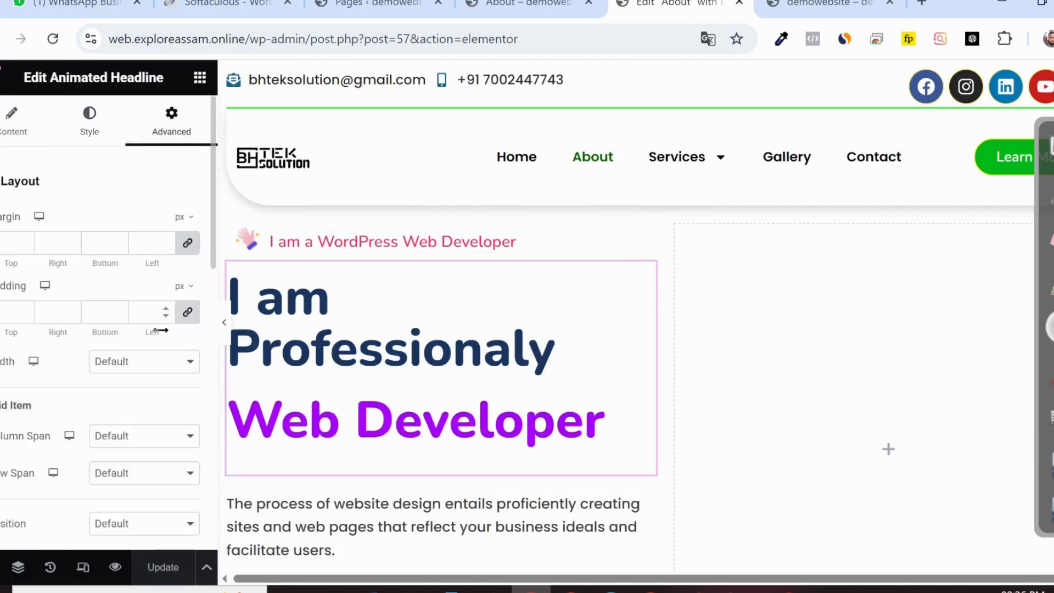
pyautogui.click(189, 311)
pyautogui.click(156, 565)
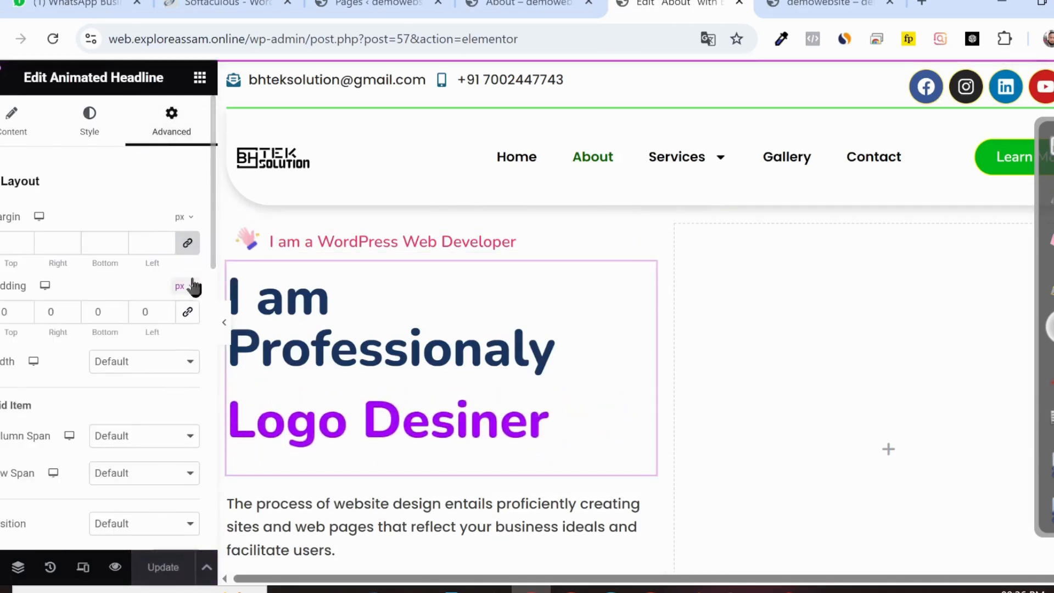
# Step: Reload the published About page and examine the spacing between the headline, the paragraph and the buttons
pyautogui.click(521, 6)
pyautogui.click(55, 44)
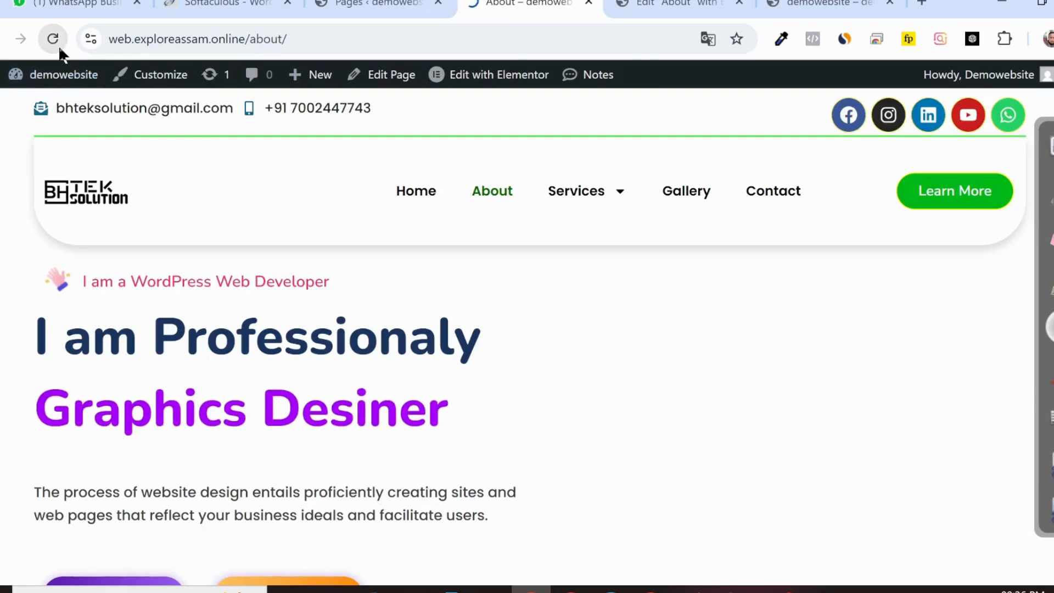
pyautogui.scroll(-2, 208, 329)
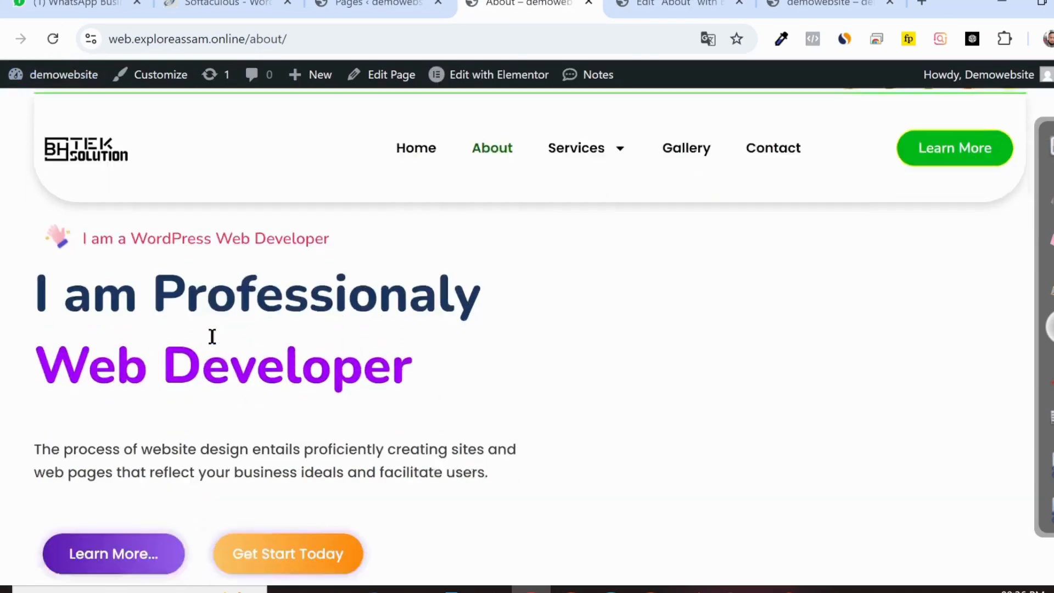
pyautogui.scroll(2, 240, 301)
pyautogui.scroll(-2, 242, 505)
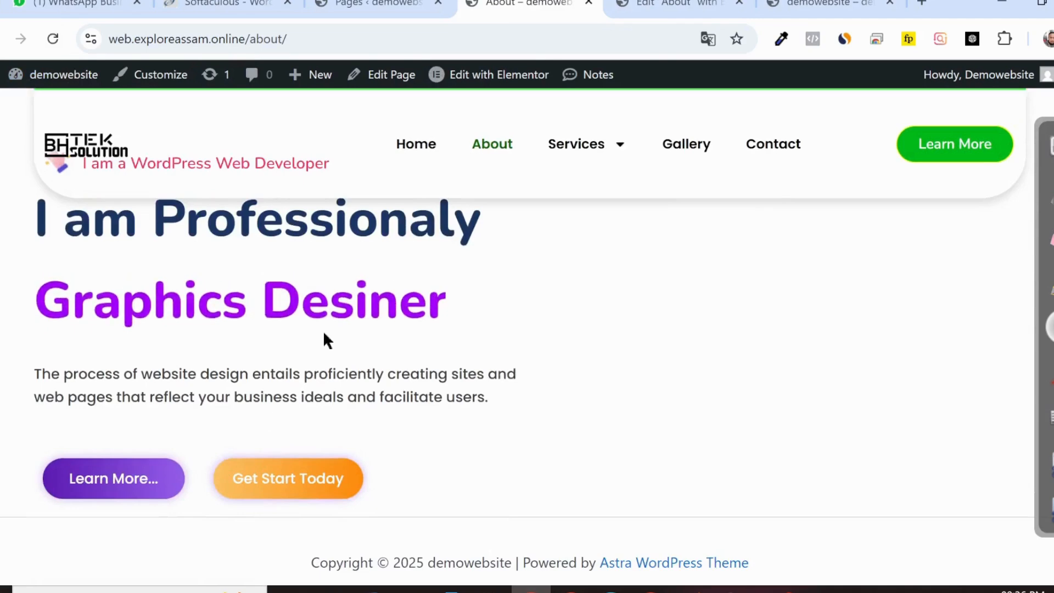
pyautogui.moveTo(510, 396); pyautogui.dragTo(3, 370)
pyautogui.click(631, 308)
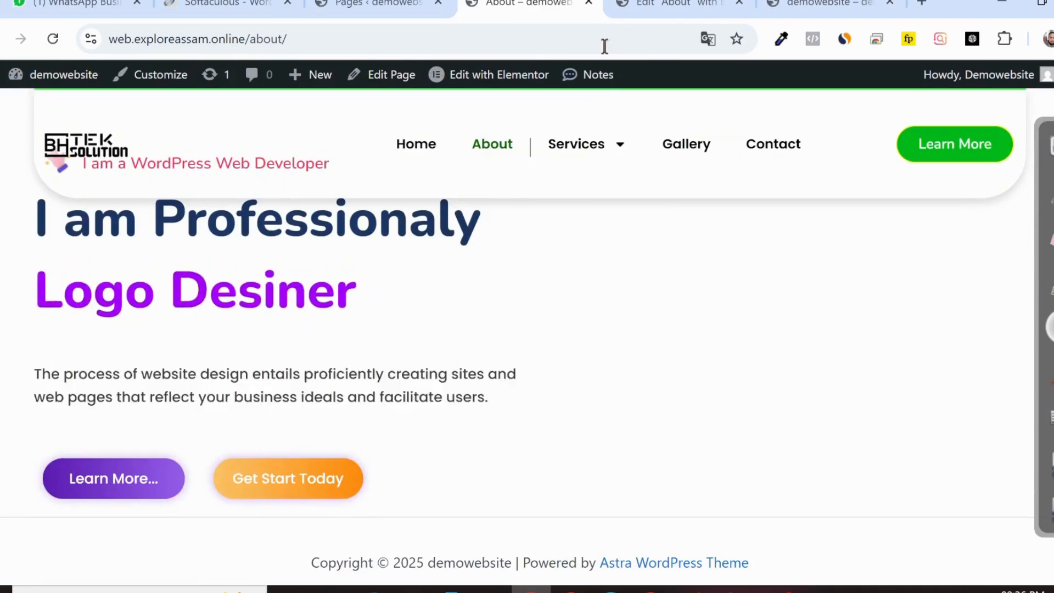
# Step: In the page editor, unlink the margins of the paragraph below the headline and set its top margin to -20 px
pyautogui.click(624, 9)
pyautogui.scroll(-1, 525, 429)
pyautogui.scroll(-3, 527, 439)
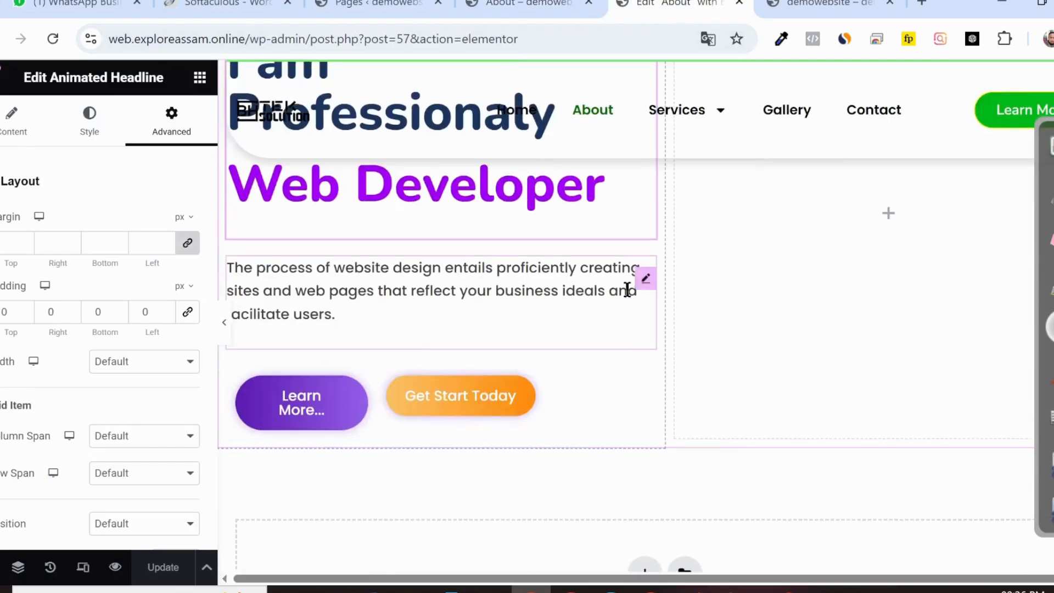
pyautogui.click(646, 281)
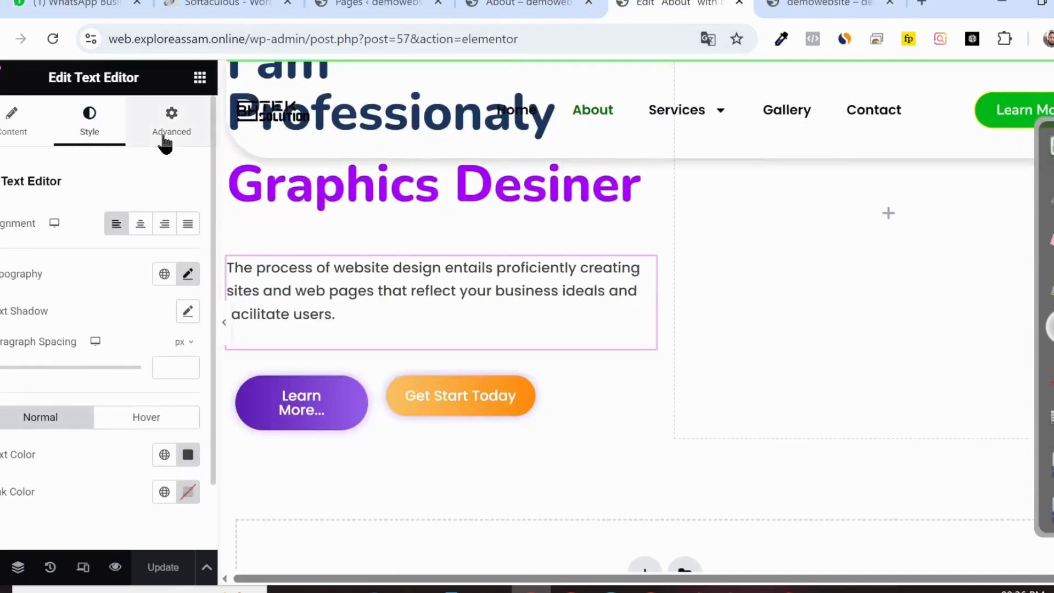
pyautogui.click(166, 133)
pyautogui.click(186, 247)
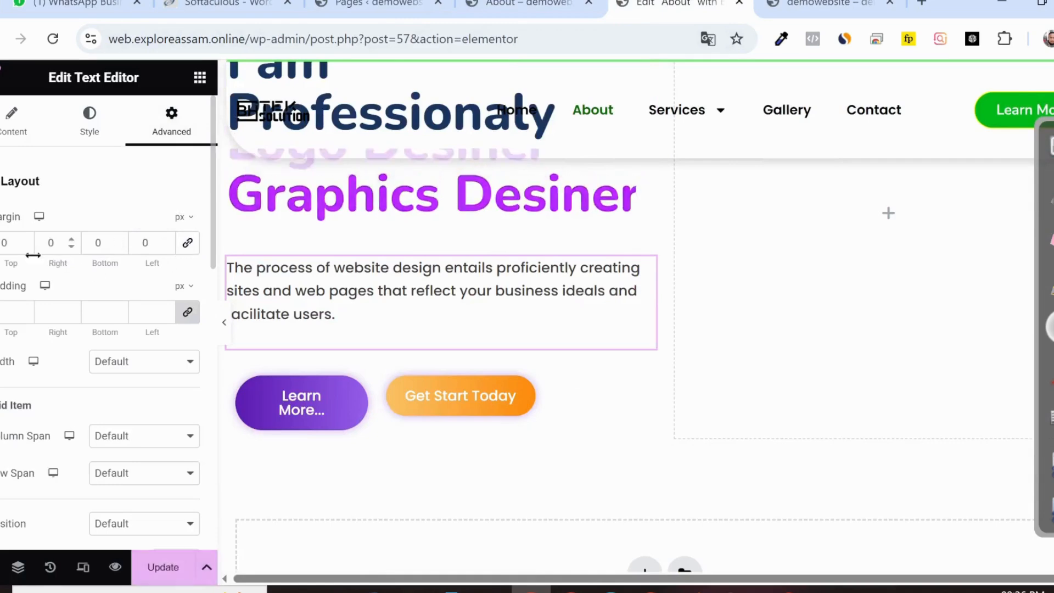
pyautogui.click(25, 246)
pyautogui.click(24, 246)
pyautogui.click(25, 247)
pyautogui.click(25, 247)
pyautogui.click(25, 246)
pyautogui.click(25, 247)
pyautogui.click(25, 246)
pyautogui.click(25, 247)
pyautogui.click(25, 246)
pyautogui.click(25, 246)
pyautogui.click(25, 248)
pyautogui.click(25, 248)
pyautogui.click(25, 248)
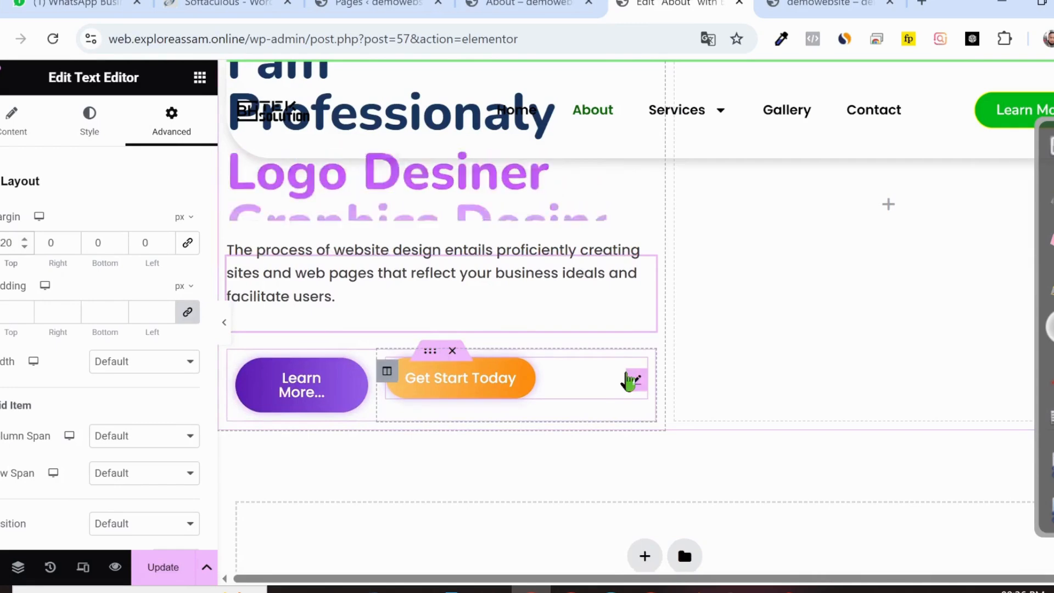
# Step: Set the top margin of the inner section holding the two buttons to -20 px and update the page
pyautogui.click(429, 354)
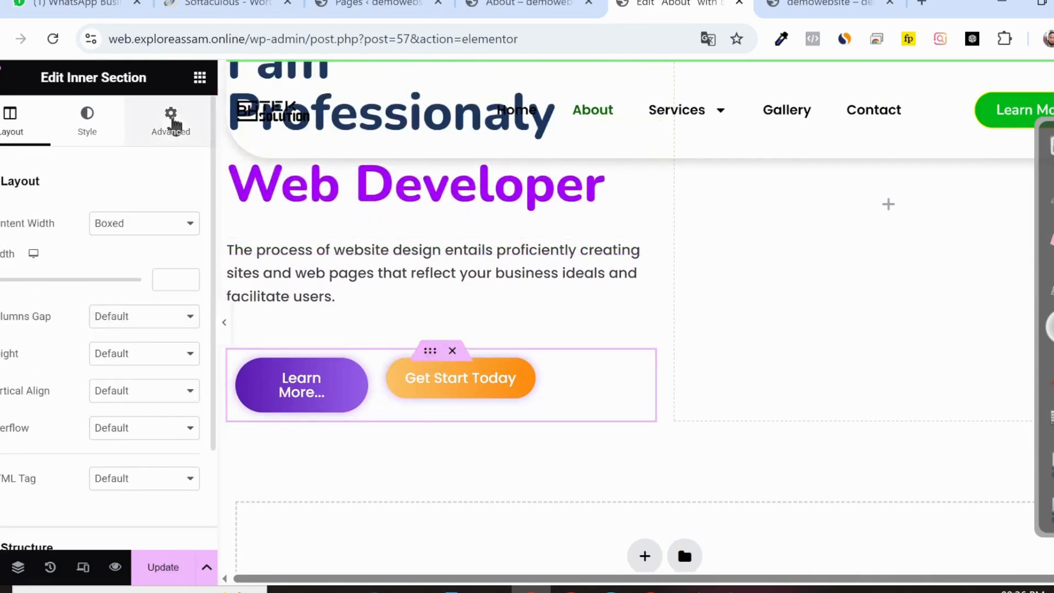
pyautogui.click(170, 124)
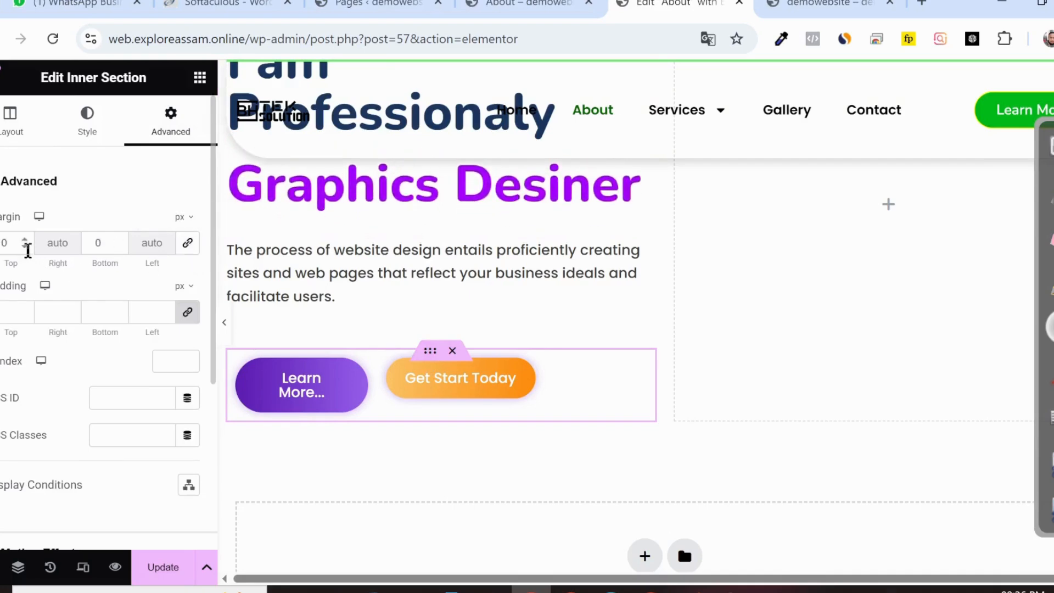
pyautogui.click(25, 246)
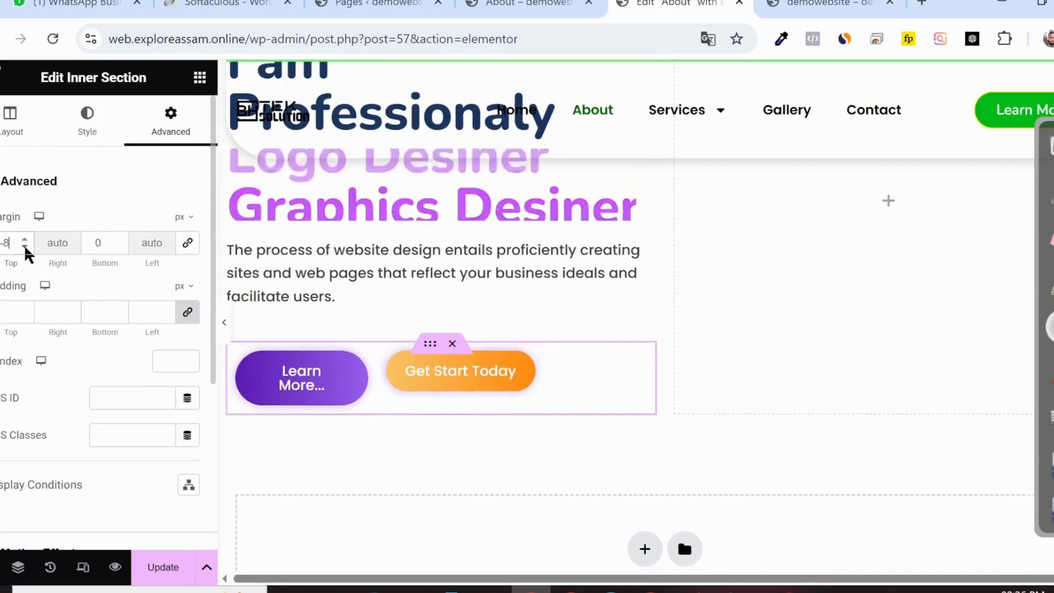
pyautogui.click(25, 246)
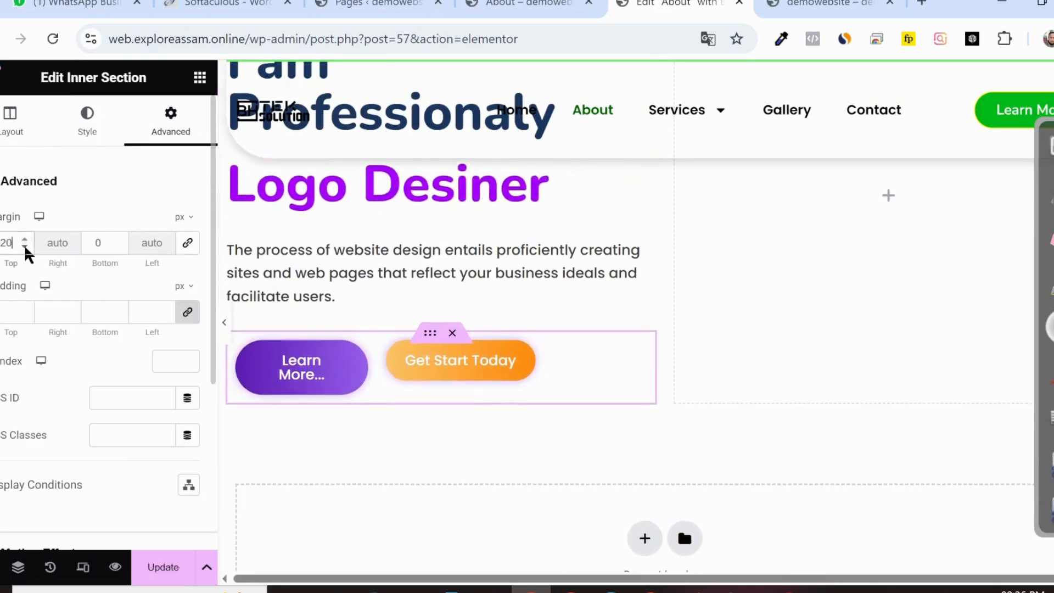
pyautogui.click(163, 567)
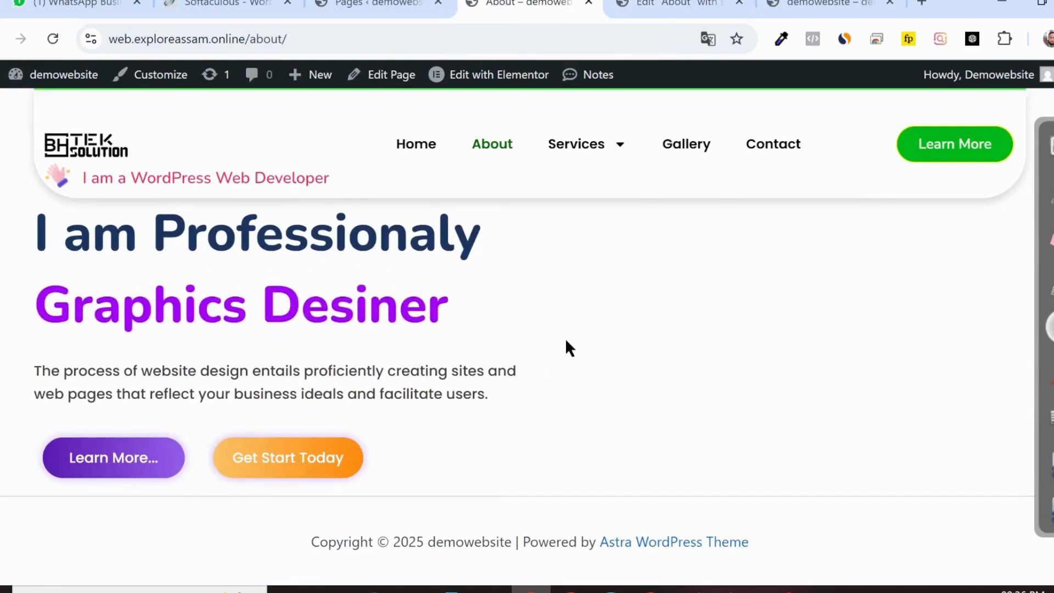
# Step: Examine the hero spacing on the published About page and compare the layout with the home page's hero section
pyautogui.scroll(2, 566, 342)
pyautogui.scroll(-2, 569, 343)
pyautogui.scroll(2, 573, 345)
pyautogui.scroll(-2, 470, 329)
pyautogui.scroll(2, 469, 329)
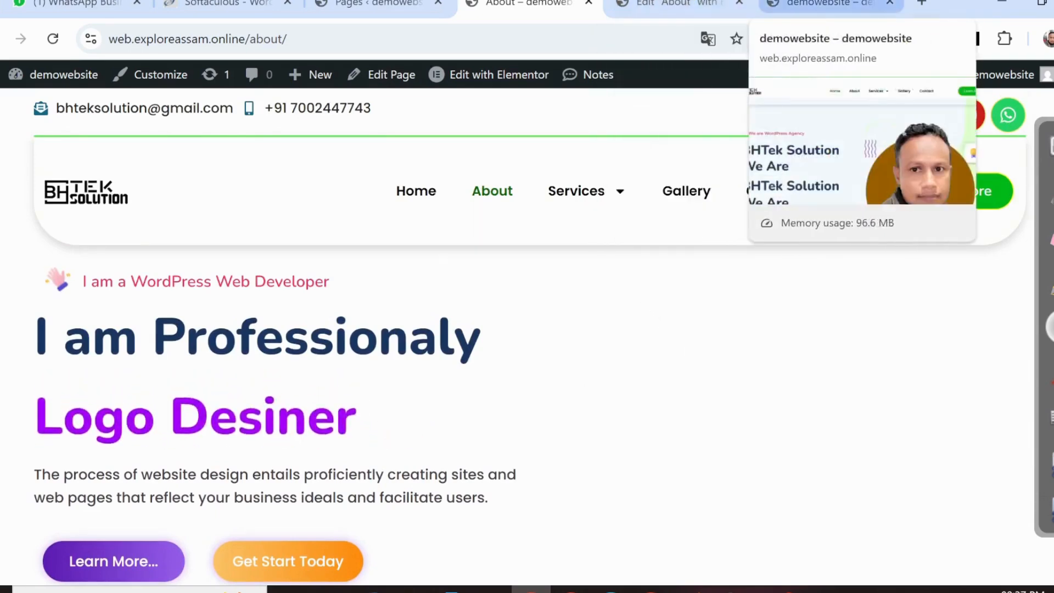
pyautogui.click(675, 5)
pyautogui.scroll(5, 526, 291)
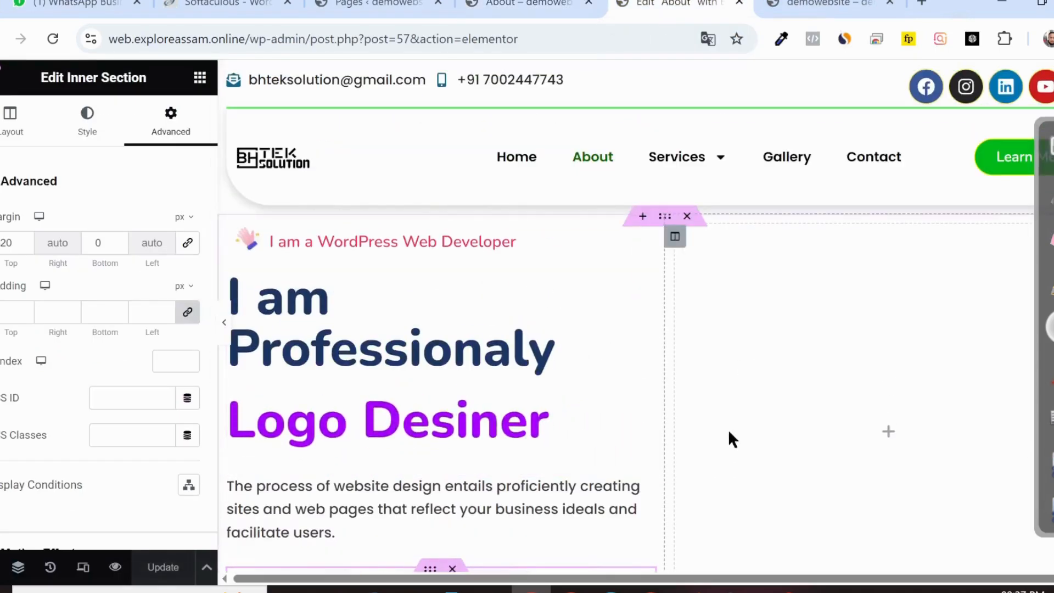
pyautogui.click(804, 7)
pyautogui.scroll(-2, 764, 406)
pyautogui.scroll(2, 758, 357)
# Step: Return to the About page editor and add an Image widget to the hero section's empty second column
pyautogui.click(678, 5)
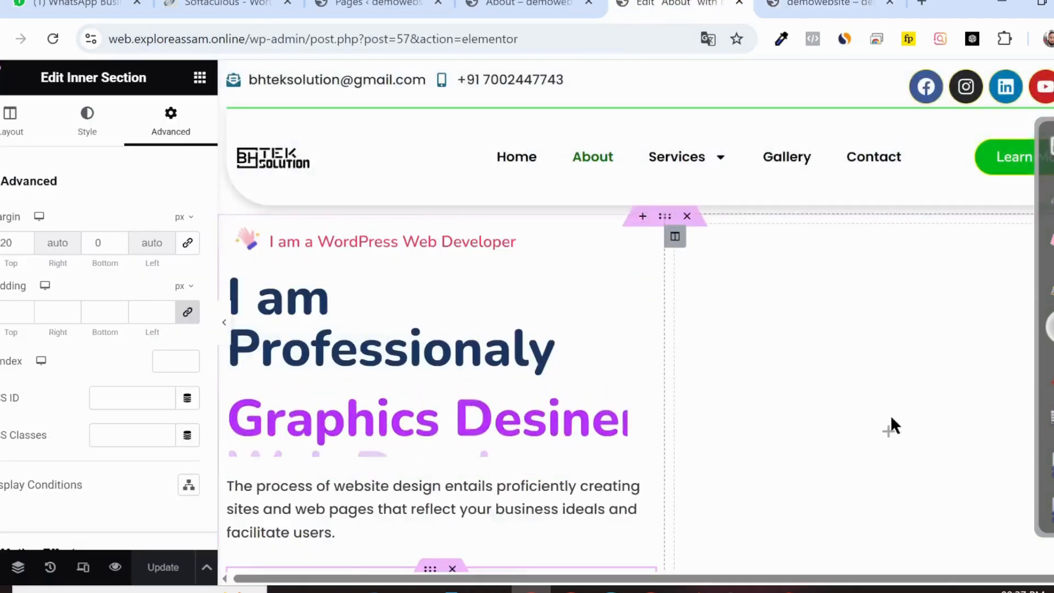
pyautogui.click(199, 77)
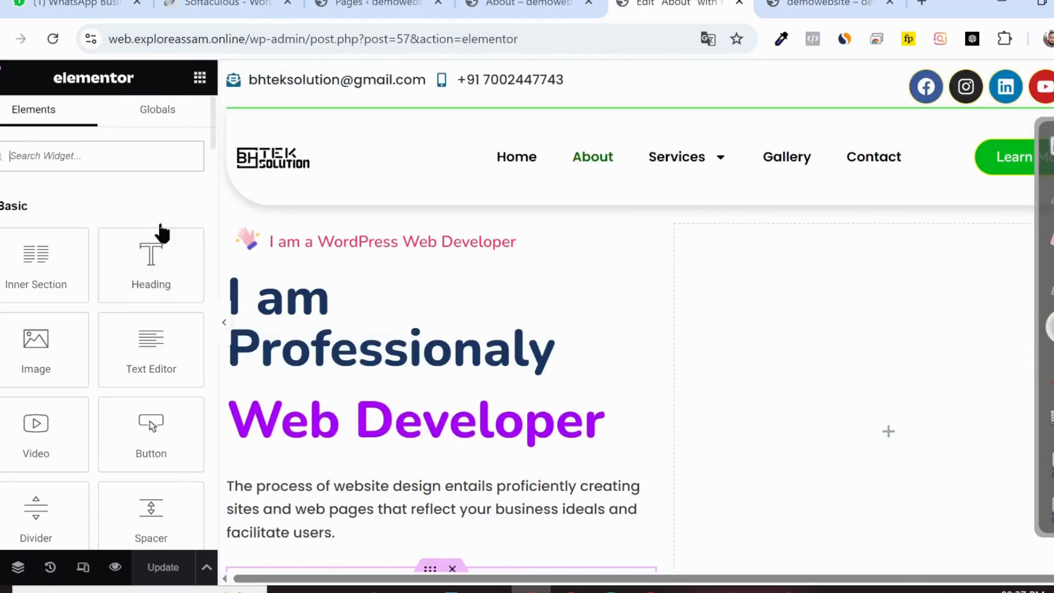
pyautogui.moveTo(30, 353); pyautogui.dragTo(887, 442)
# Step: Set the new Image widget's picture to the media library portrait with the striped orange circle, Untitled-design-2025-02-25T175605.349
pyautogui.click(102, 346)
pyautogui.click(90, 283)
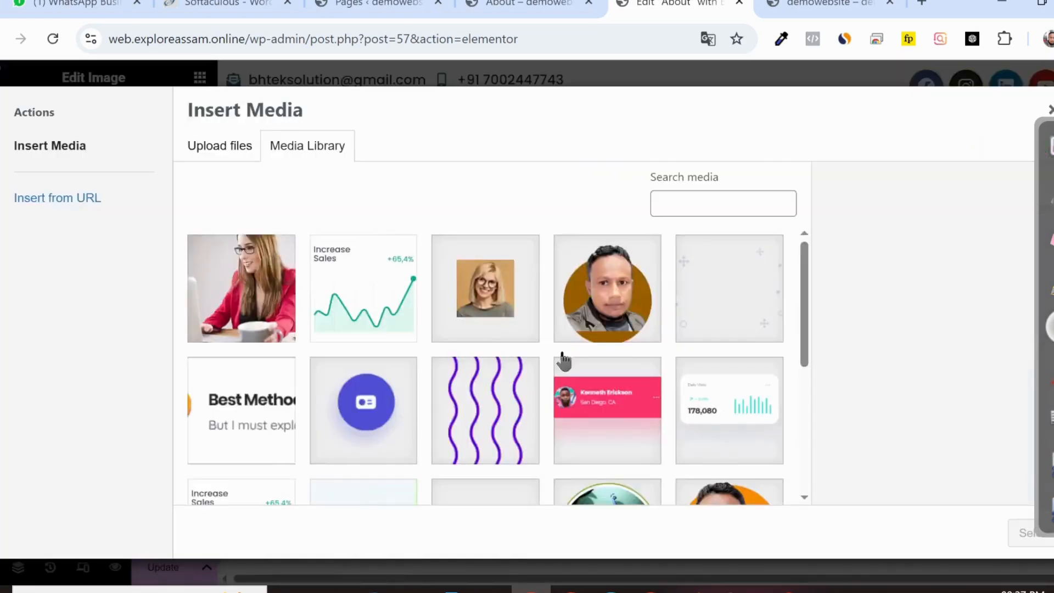
pyautogui.scroll(-5, 427, 359)
pyautogui.scroll(5, 427, 360)
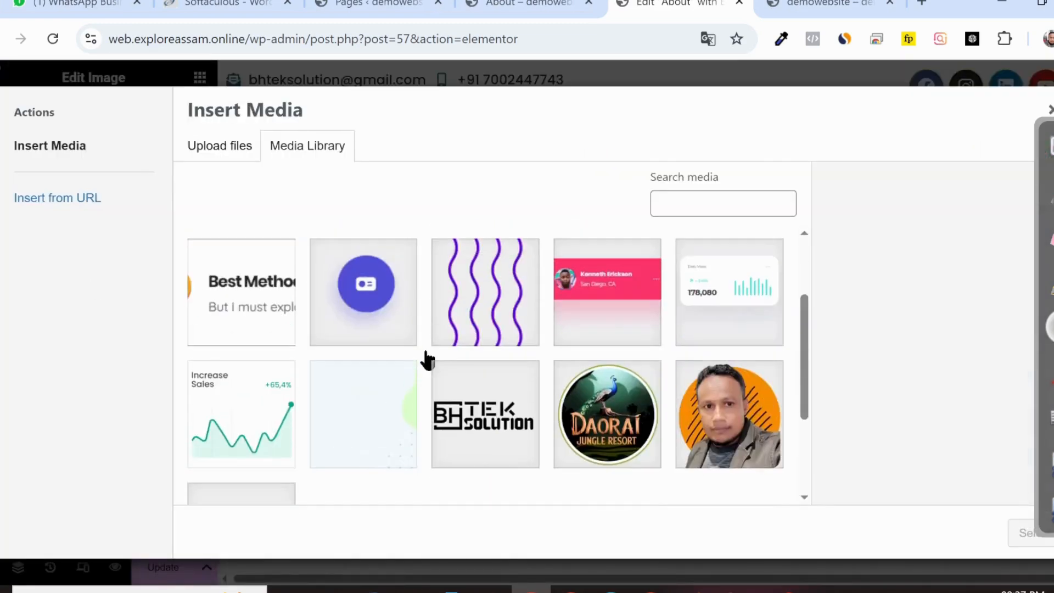
pyautogui.scroll(-2, 482, 379)
pyautogui.click(704, 420)
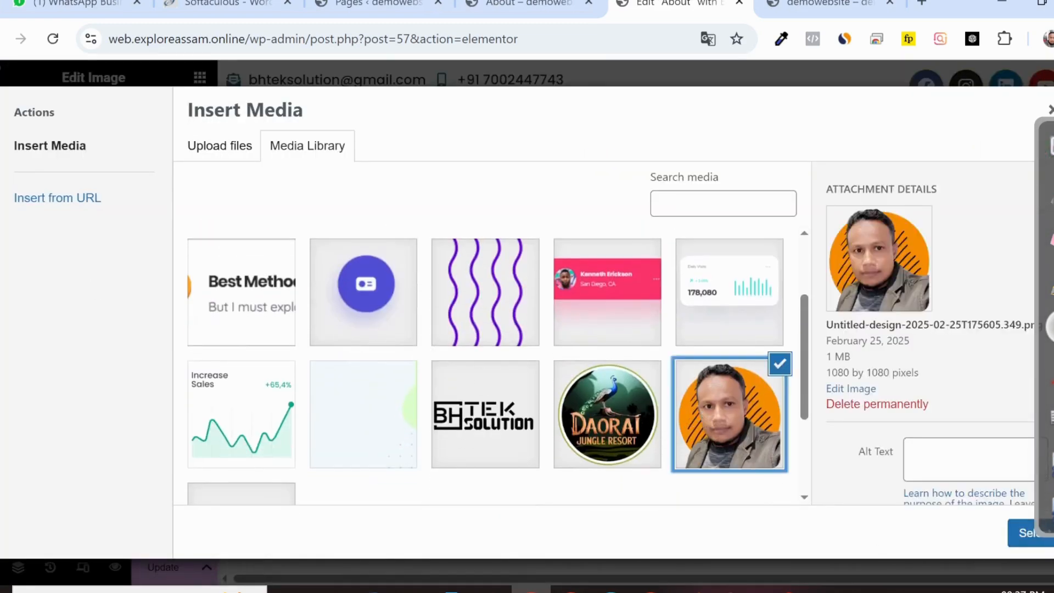
pyautogui.click(1026, 533)
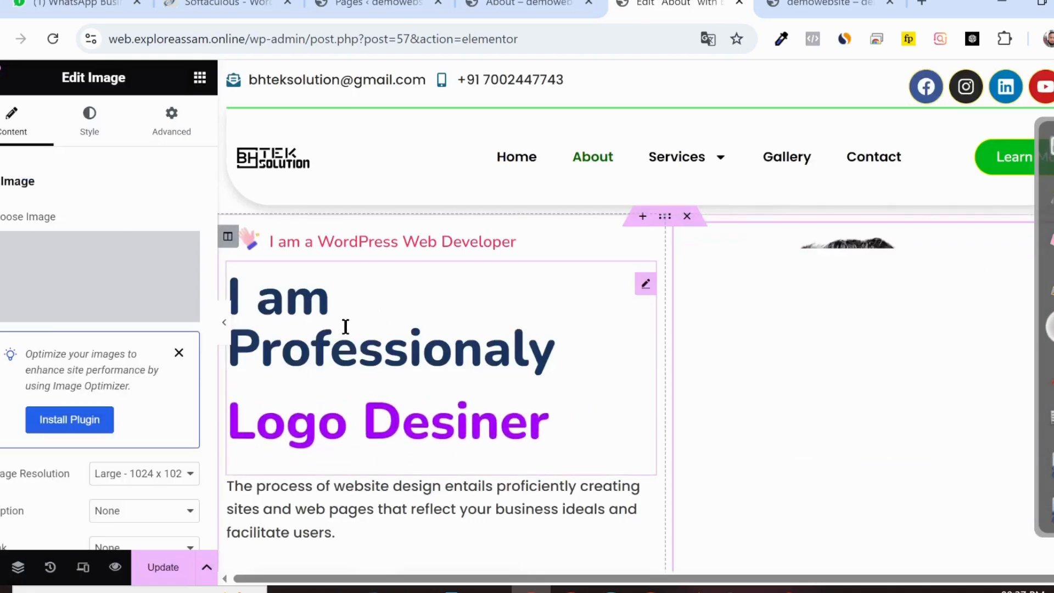
pyautogui.scroll(-1, 529, 359)
pyautogui.scroll(-1, 529, 359)
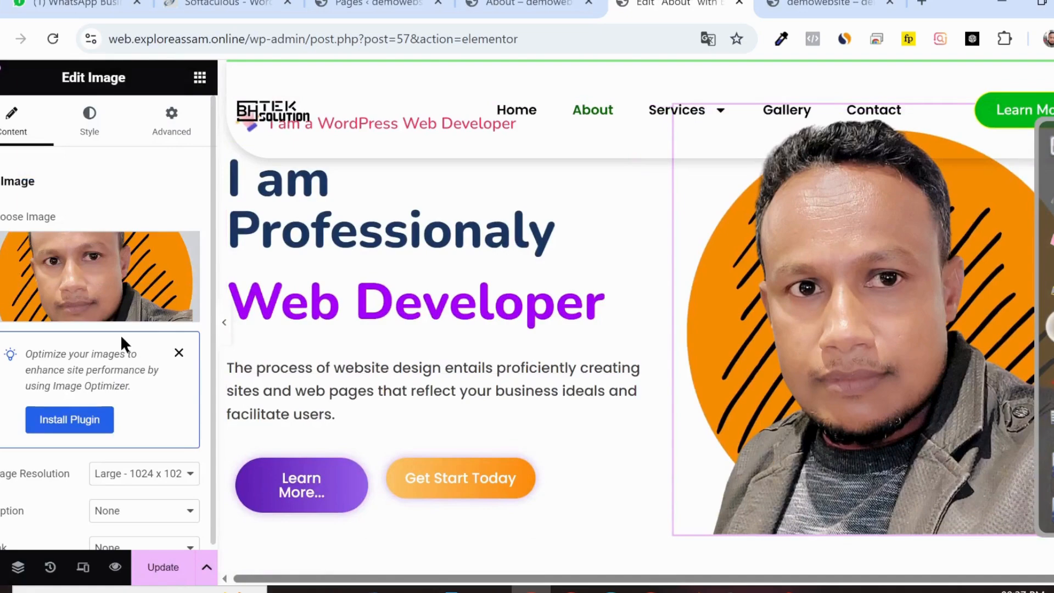
# Step: Preview the About page's hero section at full width and examine how the text and buttons sit beside the portrait
pyautogui.click(224, 324)
pyautogui.scroll(-2, 464, 380)
pyautogui.scroll(2, 464, 381)
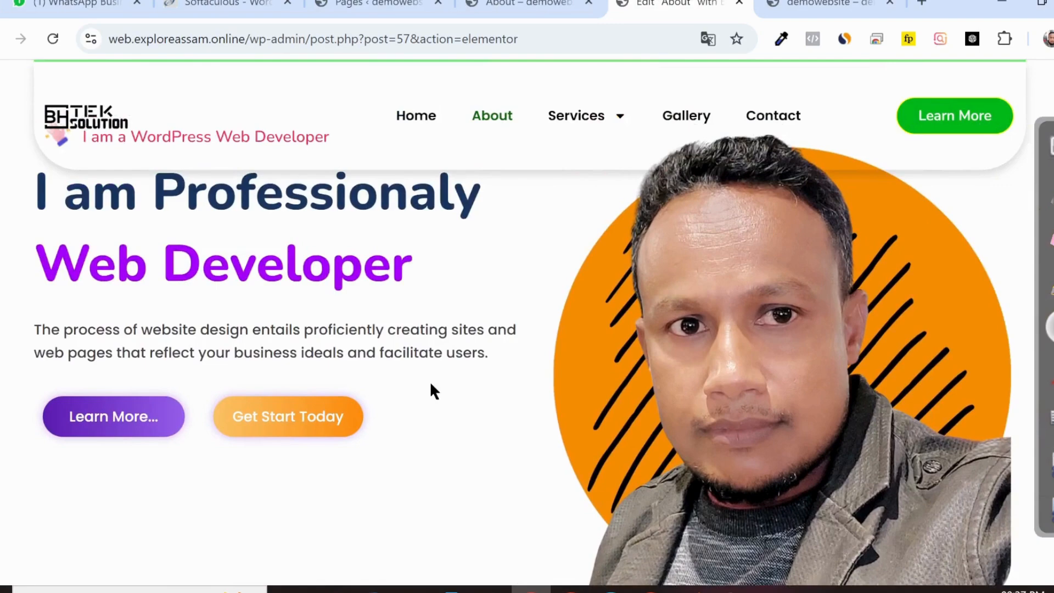
pyautogui.hotkey('ctrl', 'p')
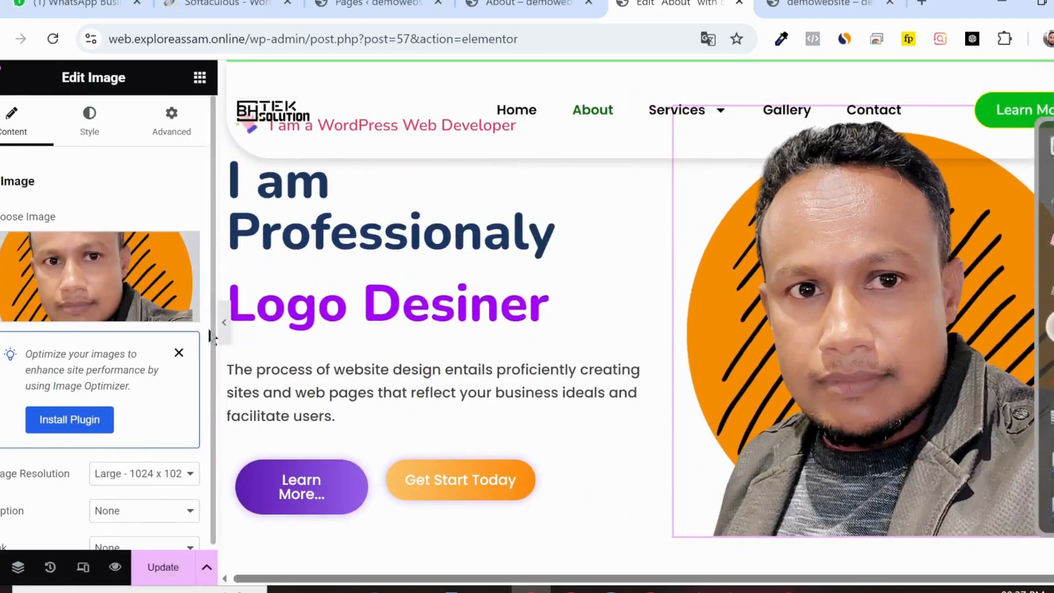
pyautogui.click(224, 323)
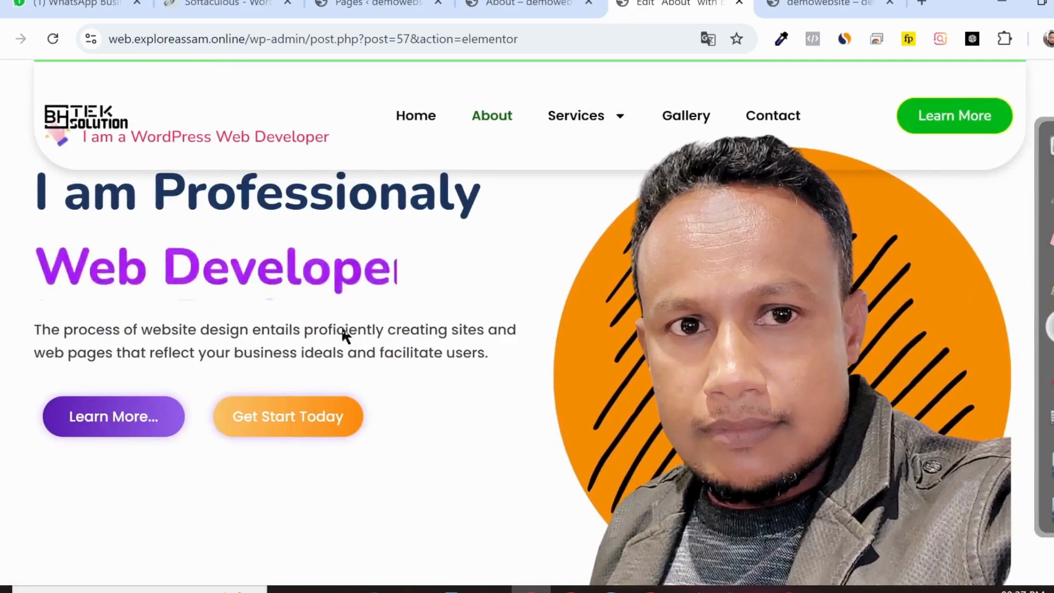
pyautogui.scroll(2, 342, 329)
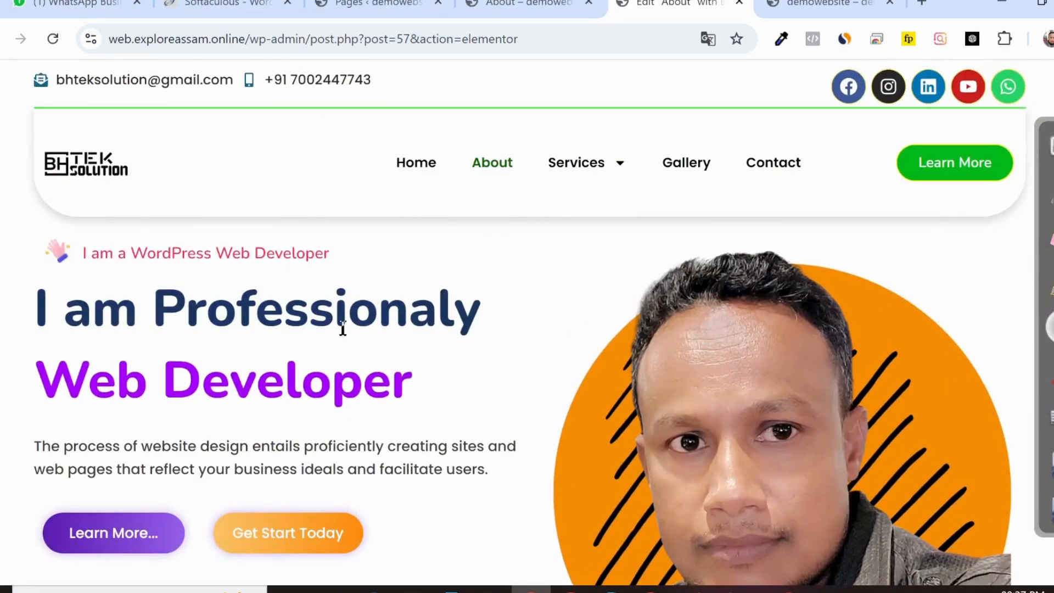
pyautogui.scroll(-4, 342, 329)
pyautogui.scroll(3, 340, 329)
pyautogui.scroll(1, 343, 328)
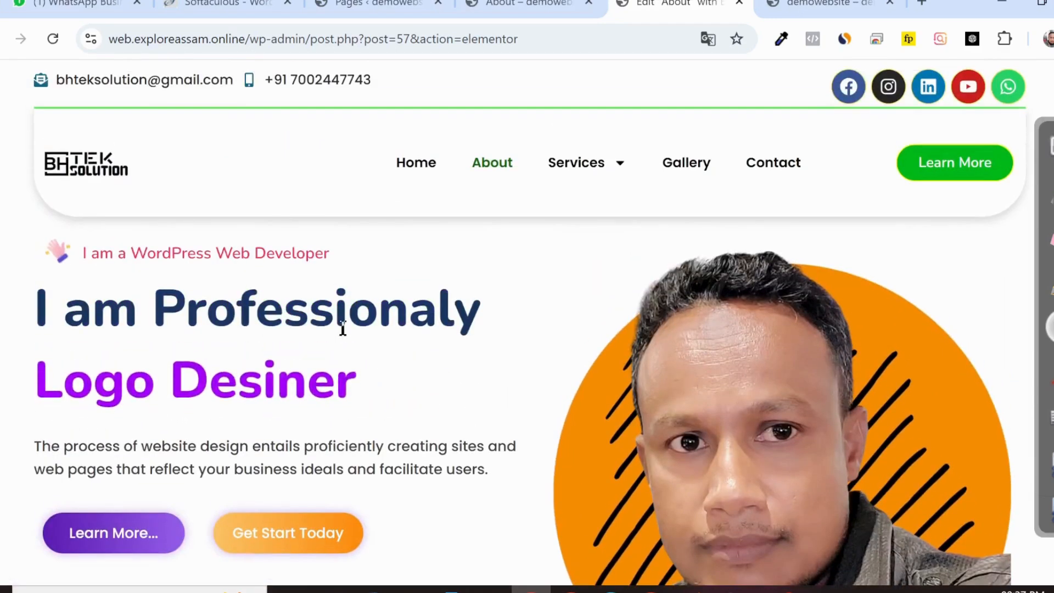
# Step: Set the vertical alignment of the hero section's text column to Middle
pyautogui.click(2, 323)
pyautogui.hscroll(-2, 329, 312)
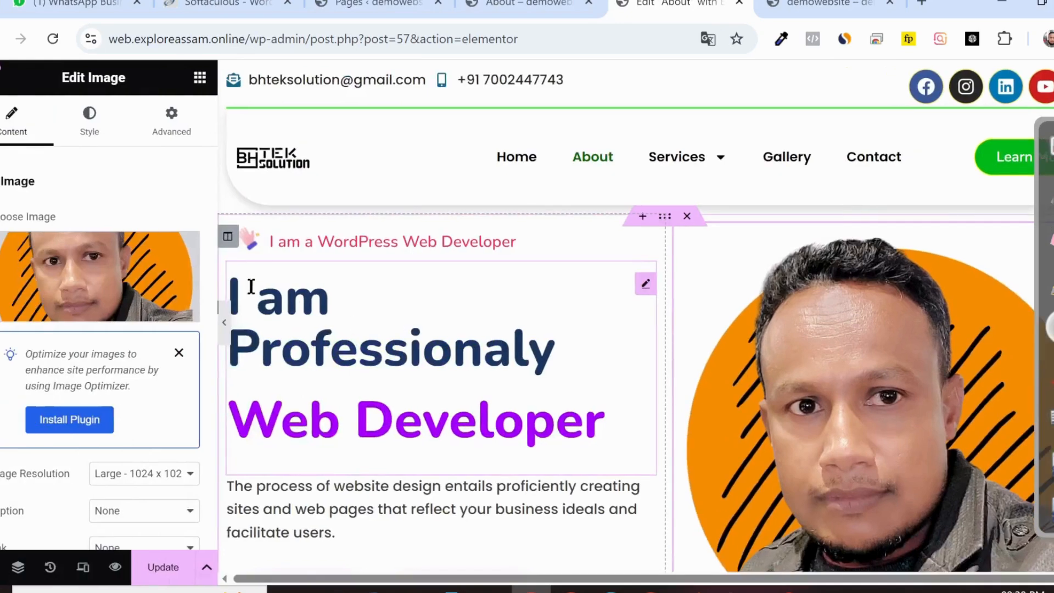
pyautogui.click(227, 238)
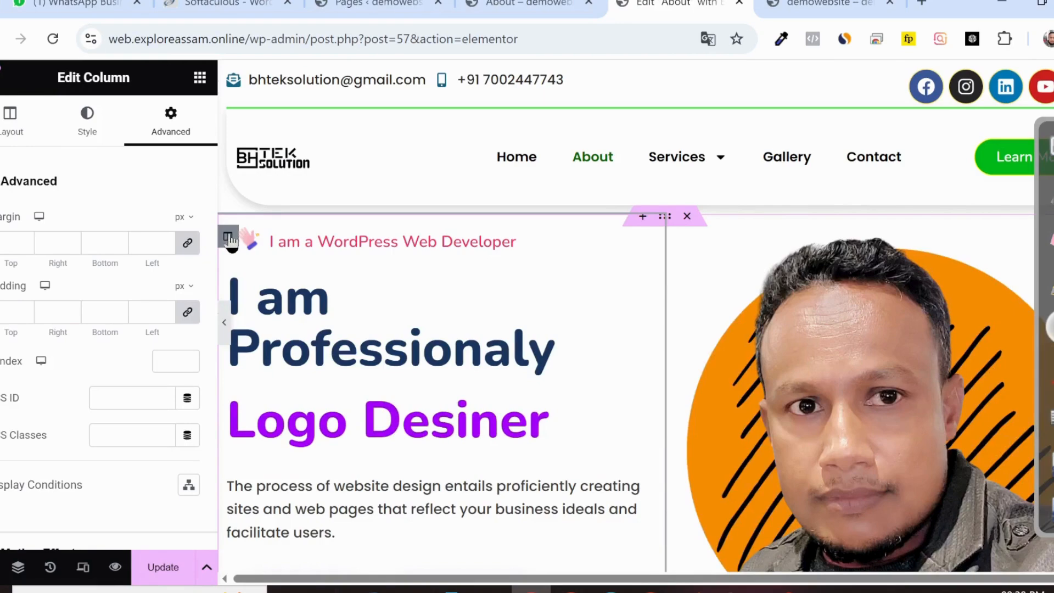
pyautogui.click(25, 127)
pyautogui.click(144, 260)
pyautogui.click(136, 324)
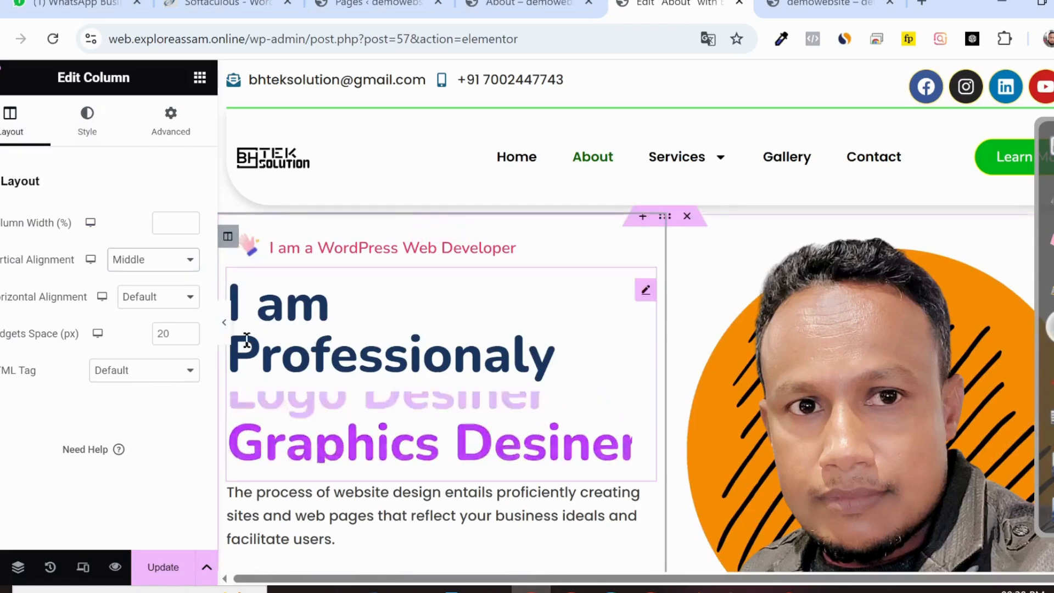
# Step: Try Bottom vertical alignment for the hero's text column, update the page and check it on the published About page
pyautogui.click(148, 263)
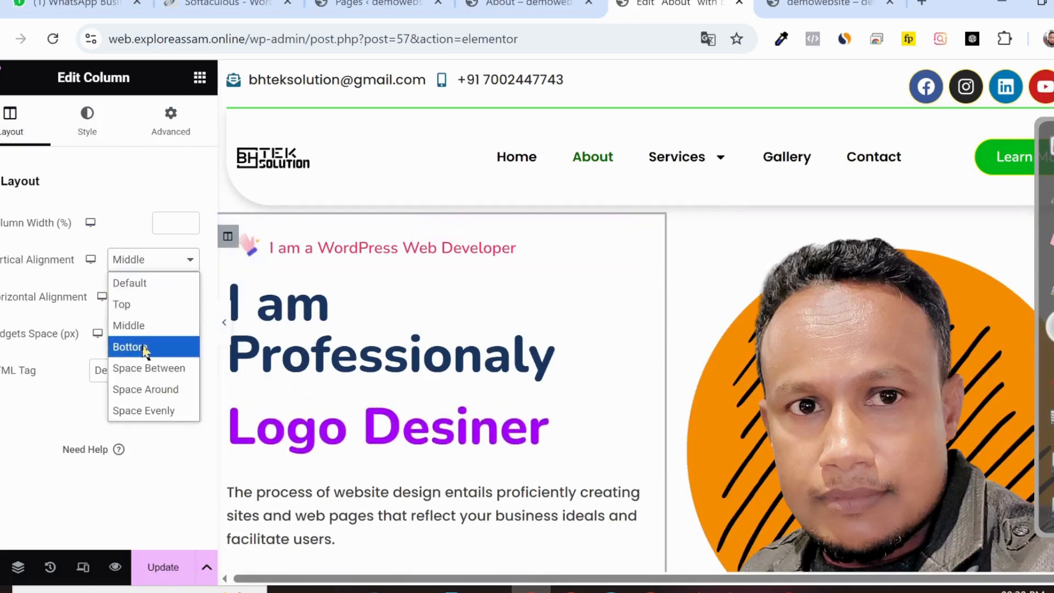
pyautogui.click(144, 347)
pyautogui.click(158, 269)
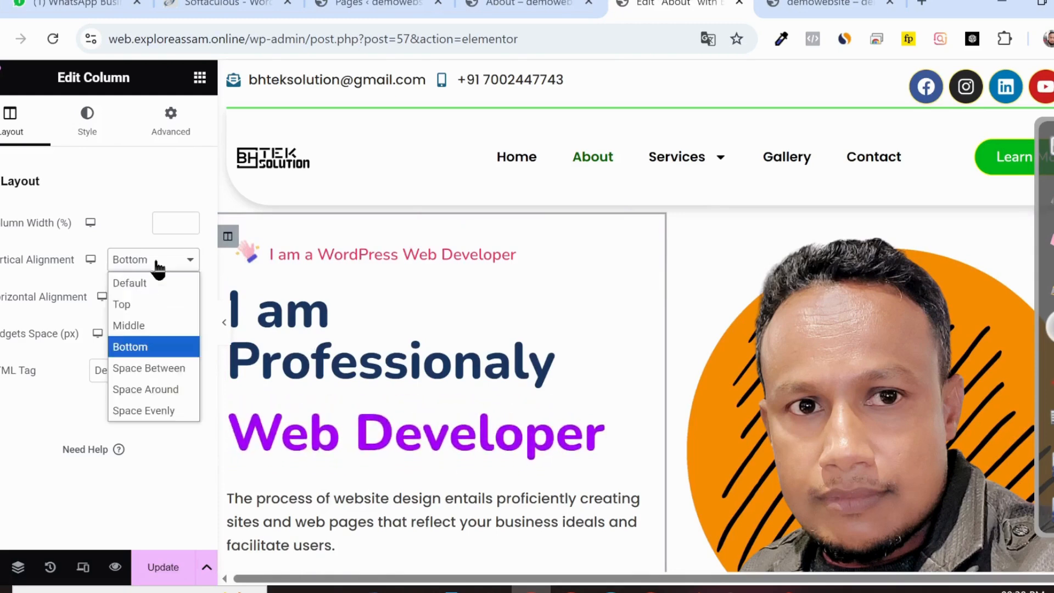
pyautogui.click(158, 263)
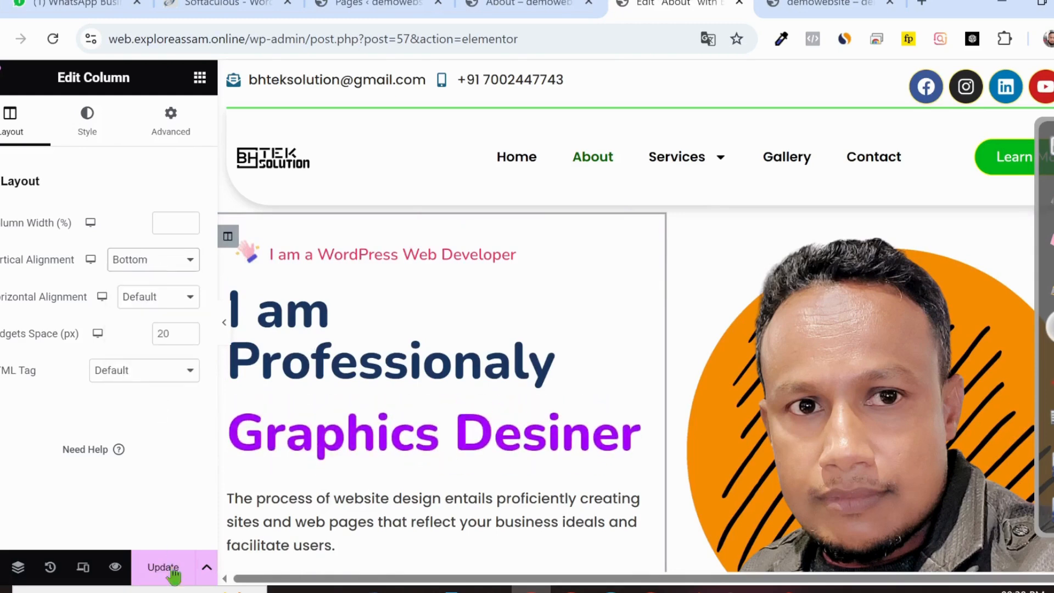
pyautogui.click(164, 569)
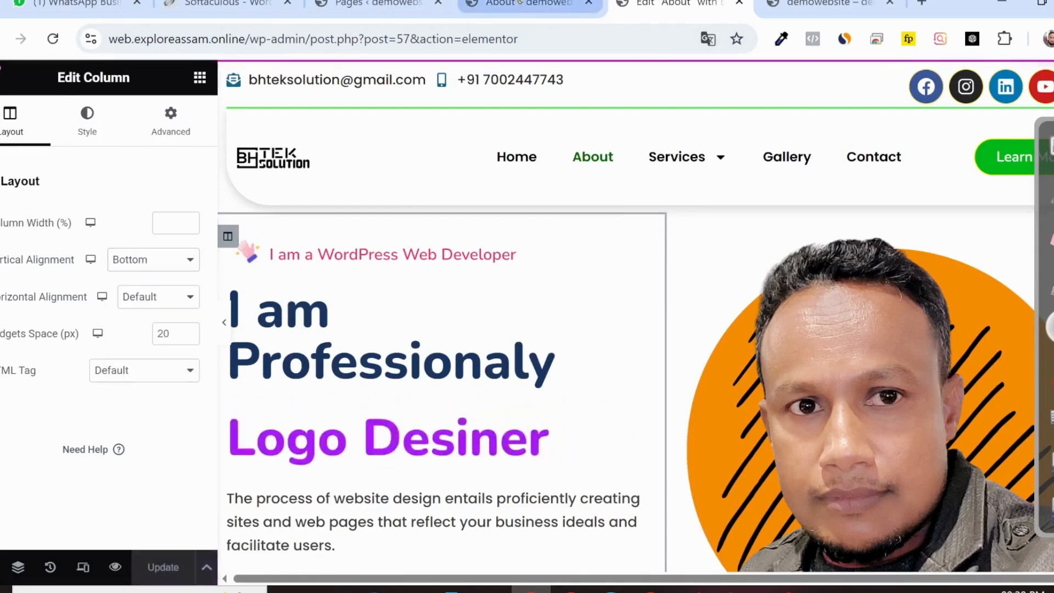
pyautogui.click(519, 5)
pyautogui.click(54, 39)
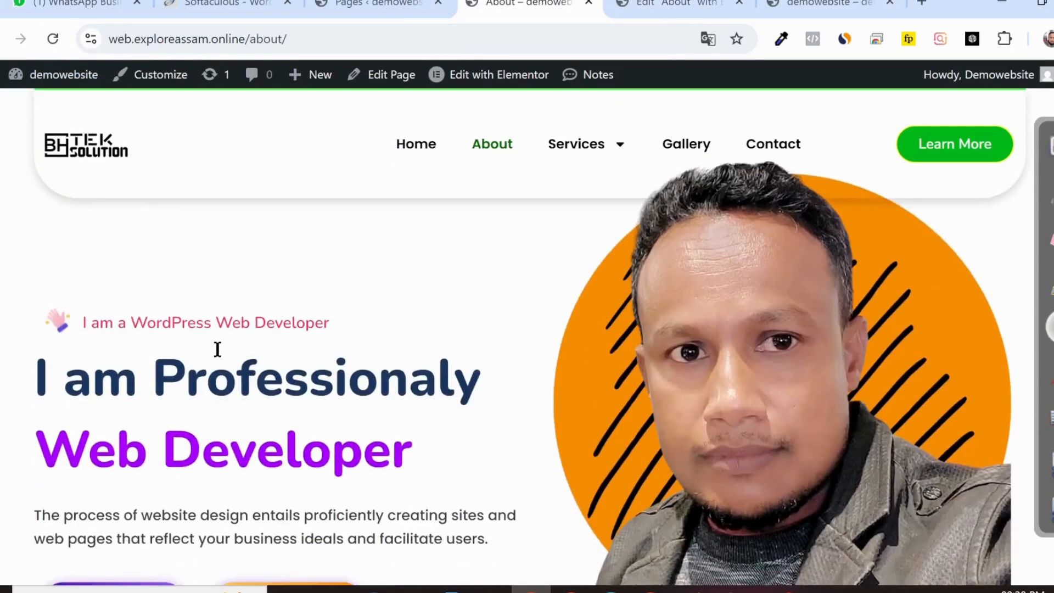
# Step: Return to the editor, set the text column's vertical alignment back to Middle and update the page
pyautogui.click(678, 4)
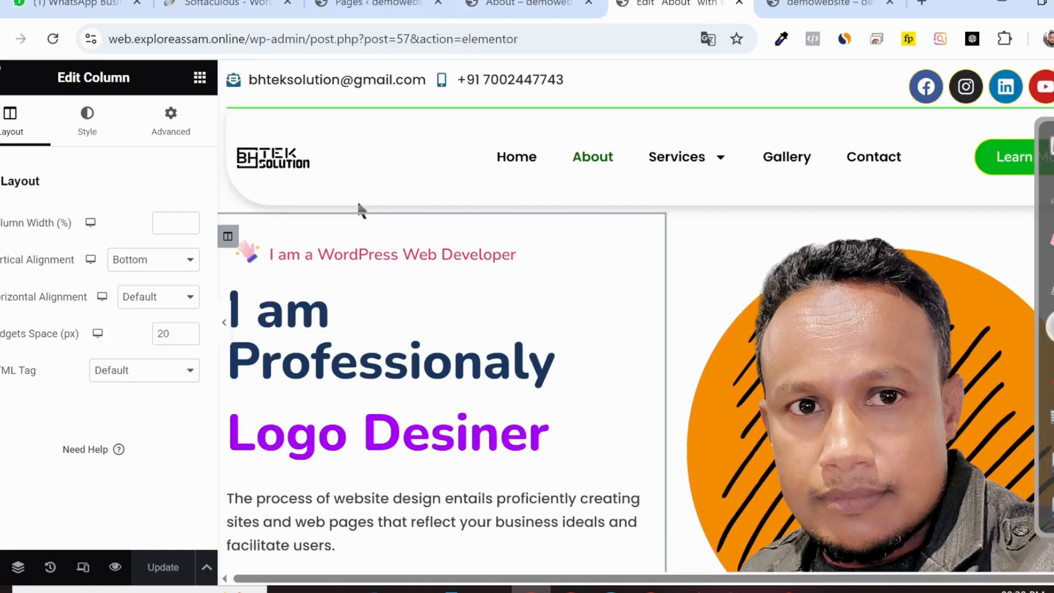
pyautogui.click(159, 261)
pyautogui.click(147, 325)
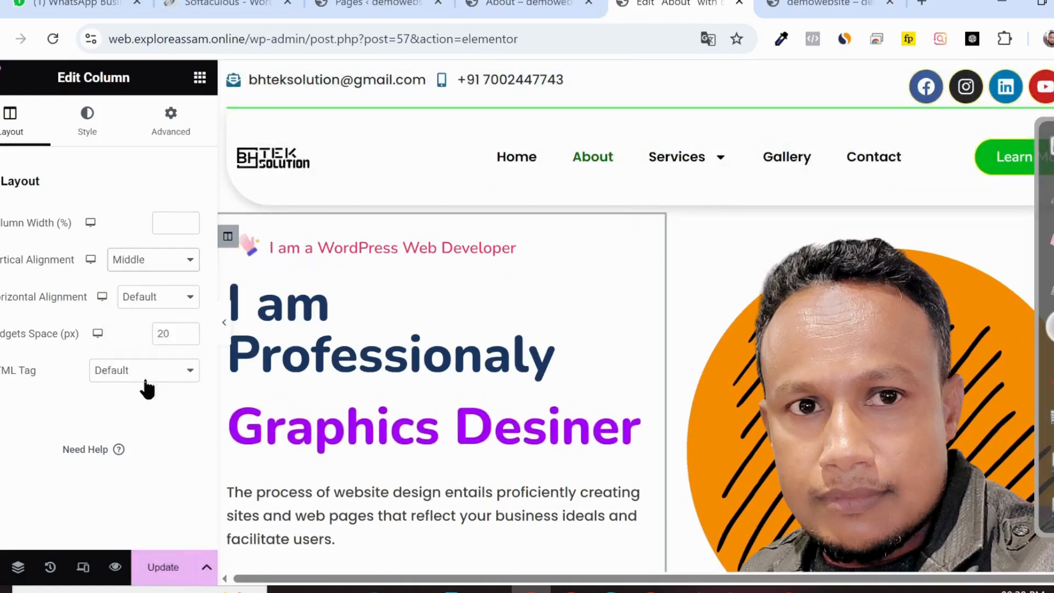
pyautogui.click(159, 570)
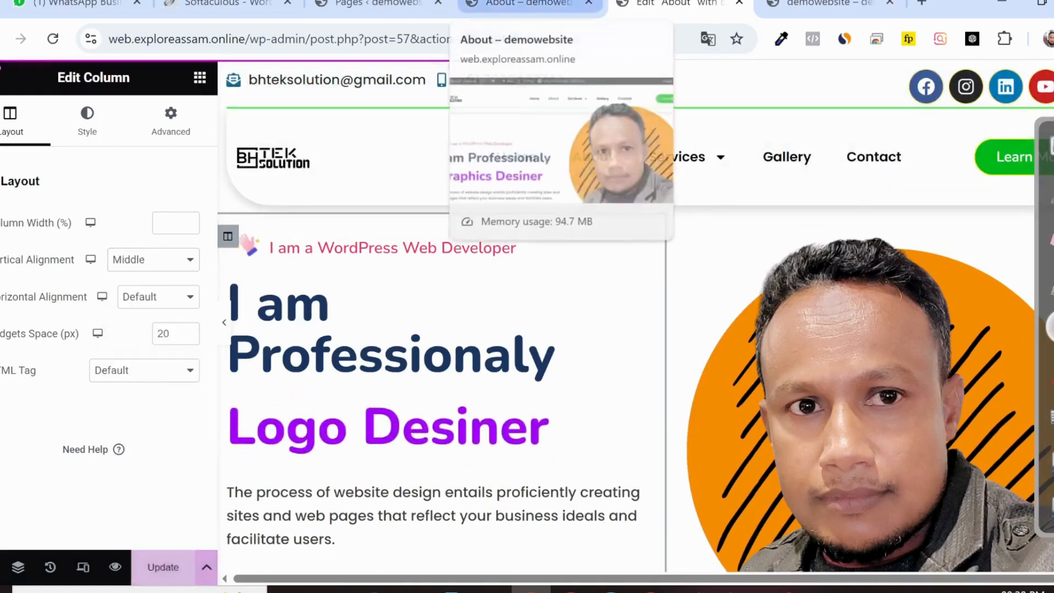
# Step: Reload the published About page and examine the vertical position of the hero text relative to the portrait
pyautogui.click(527, 4)
pyautogui.click(44, 38)
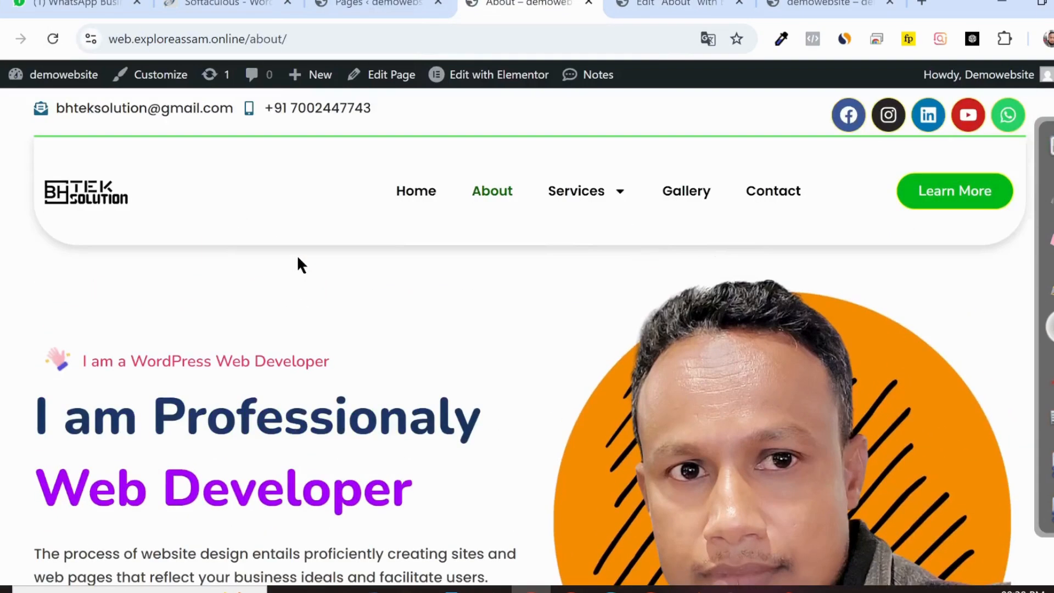
pyautogui.scroll(-4, 297, 258)
pyautogui.scroll(4, 297, 257)
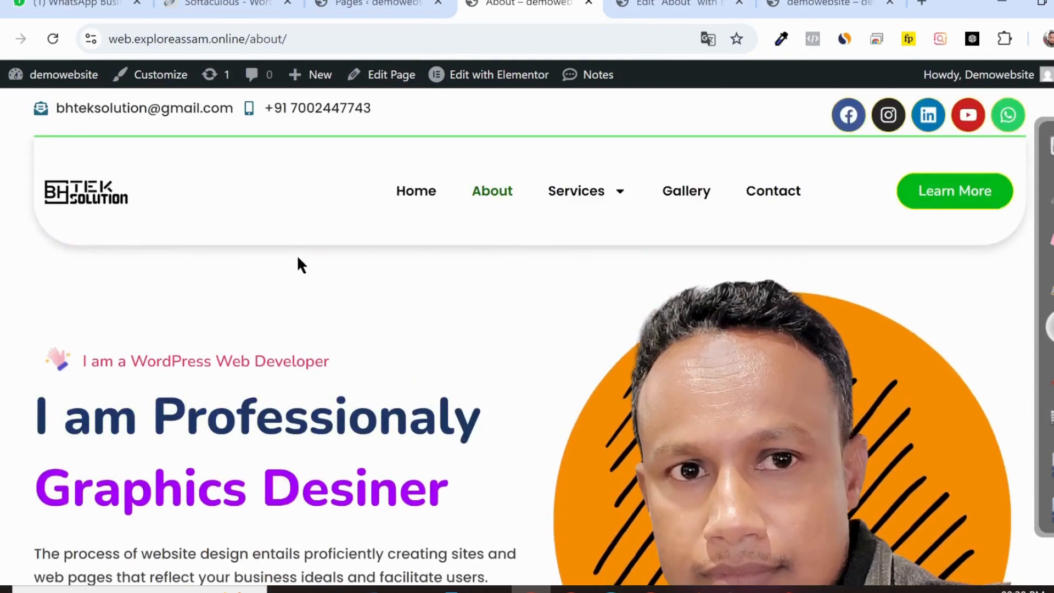
pyautogui.scroll(-4, 298, 258)
pyautogui.scroll(2, 299, 257)
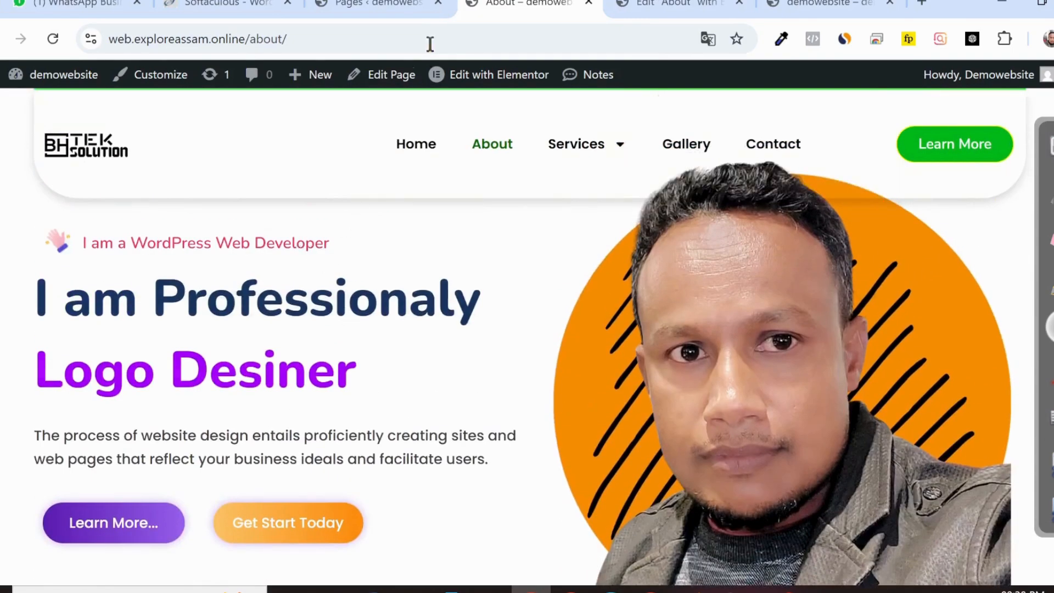
# Step: Return to the About page editor and set the portrait image's resolution to Full
pyautogui.click(676, 4)
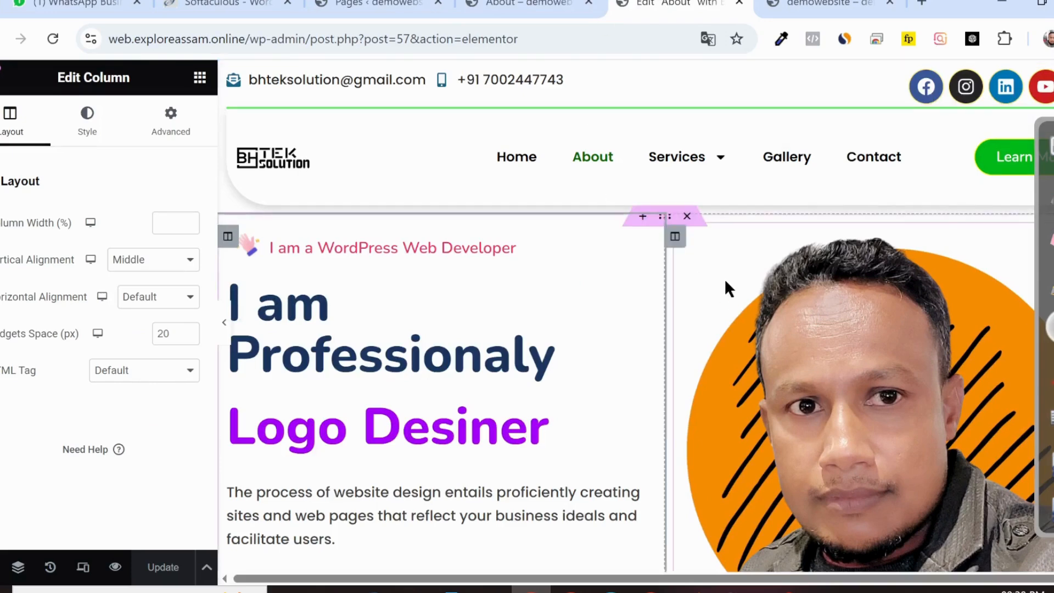
pyautogui.click(768, 296)
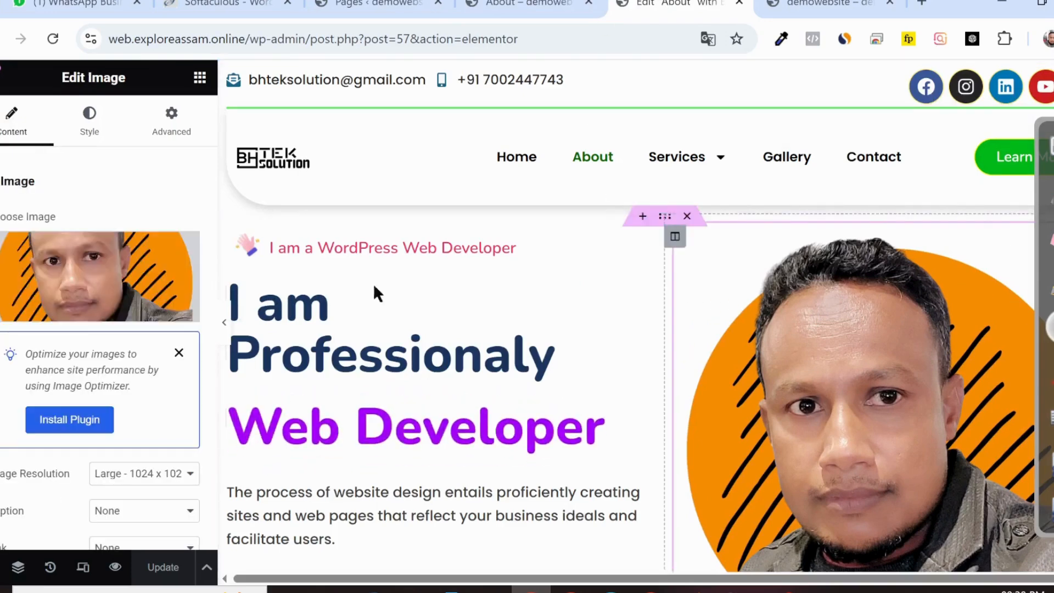
pyautogui.scroll(-3, 128, 445)
pyautogui.click(132, 343)
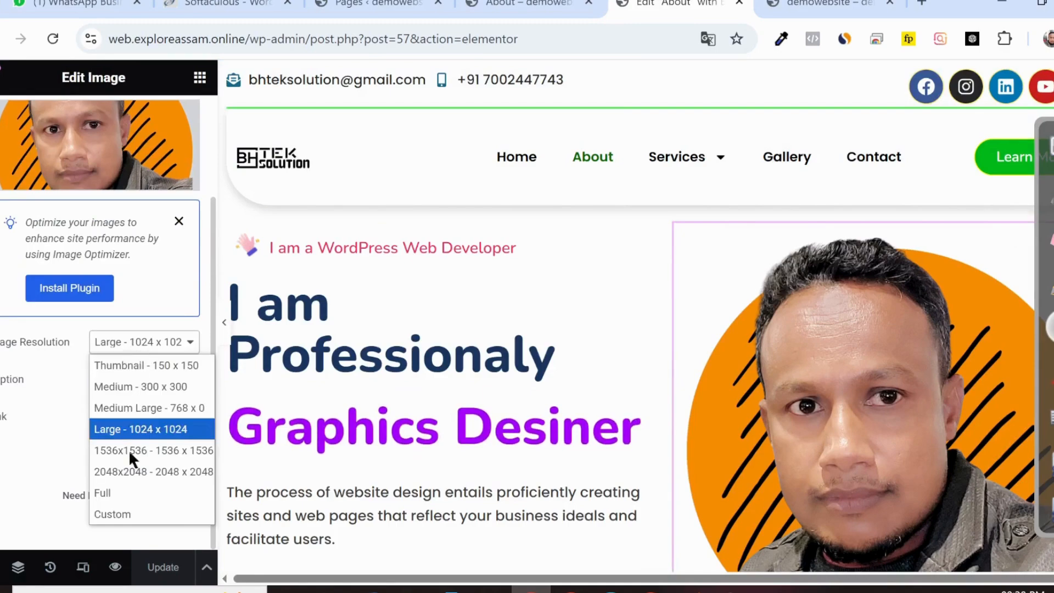
pyautogui.click(129, 496)
pyautogui.scroll(5, 91, 351)
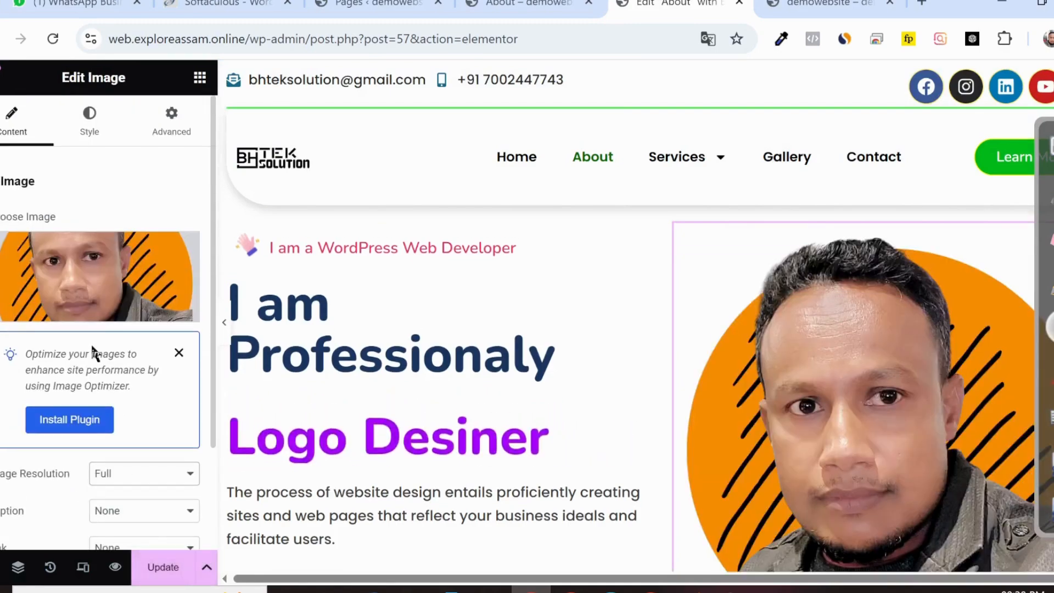
# Step: Set the portrait image's width to 81% and update the page
pyautogui.click(89, 123)
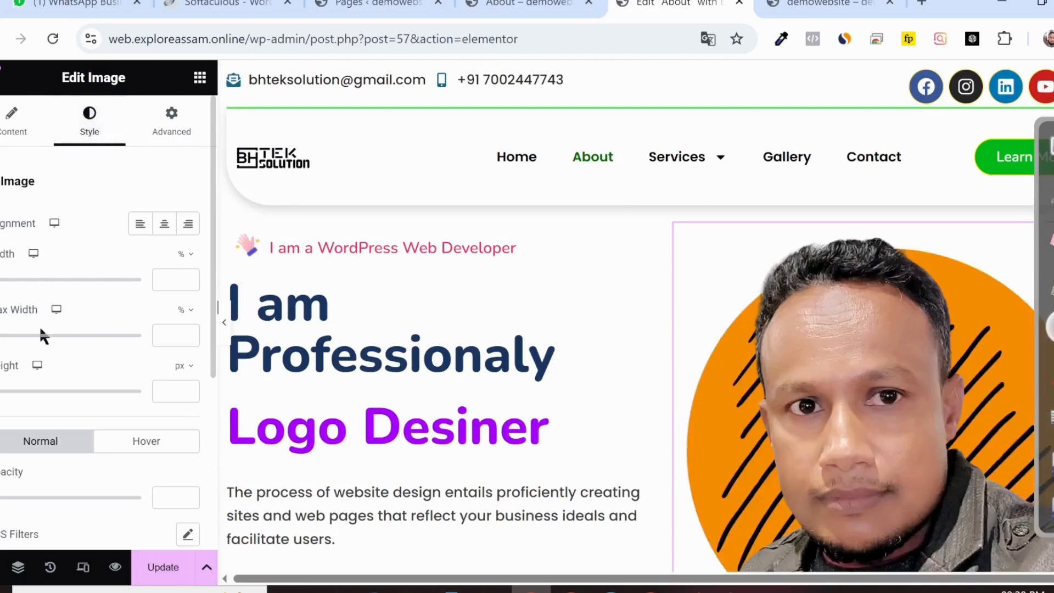
pyautogui.moveTo(0, 280); pyautogui.dragTo(117, 302)
pyautogui.click(161, 565)
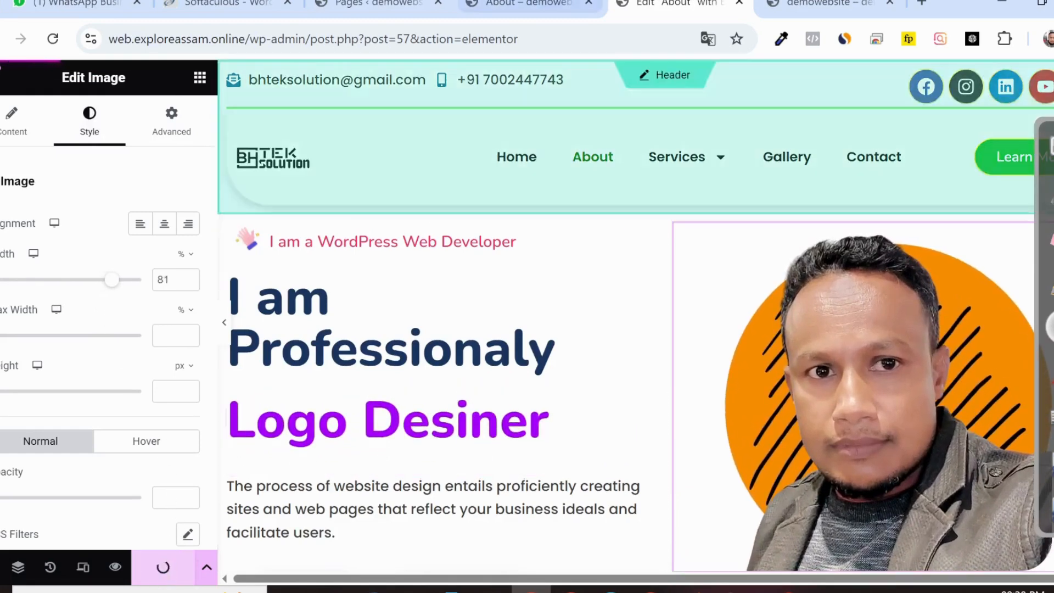
# Step: Reload the published About page, examine the resized portrait in the hero section and compare it with the home page's hero
pyautogui.click(526, 4)
pyautogui.click(61, 44)
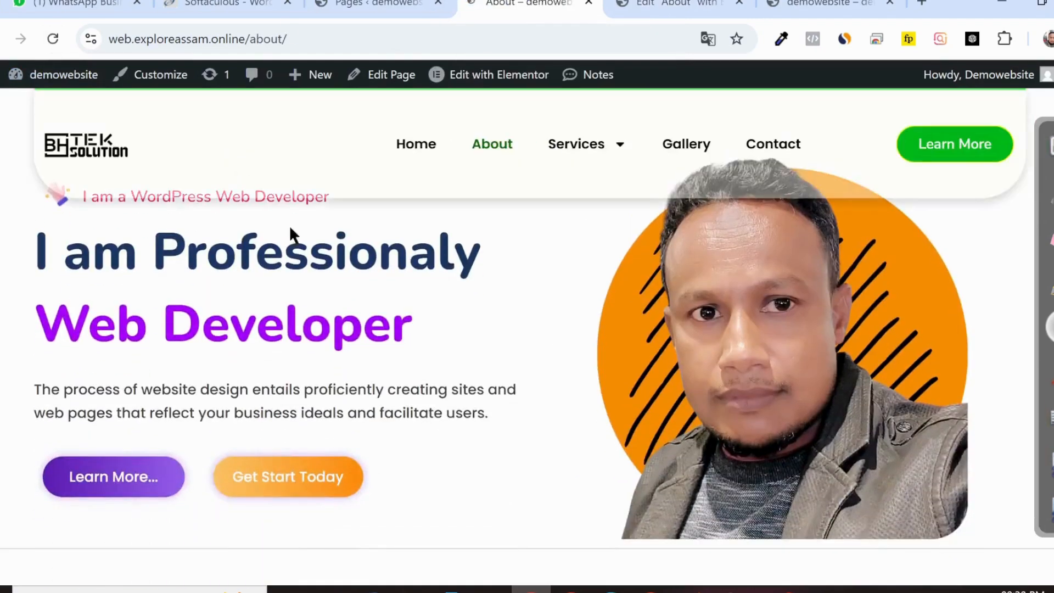
pyautogui.scroll(-2, 323, 271)
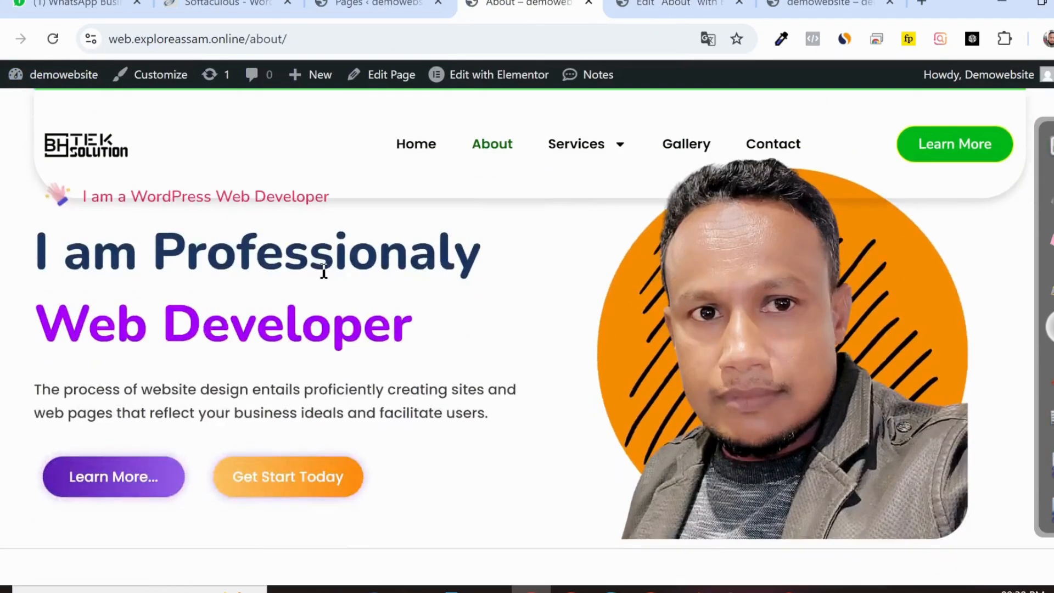
pyautogui.scroll(2, 323, 271)
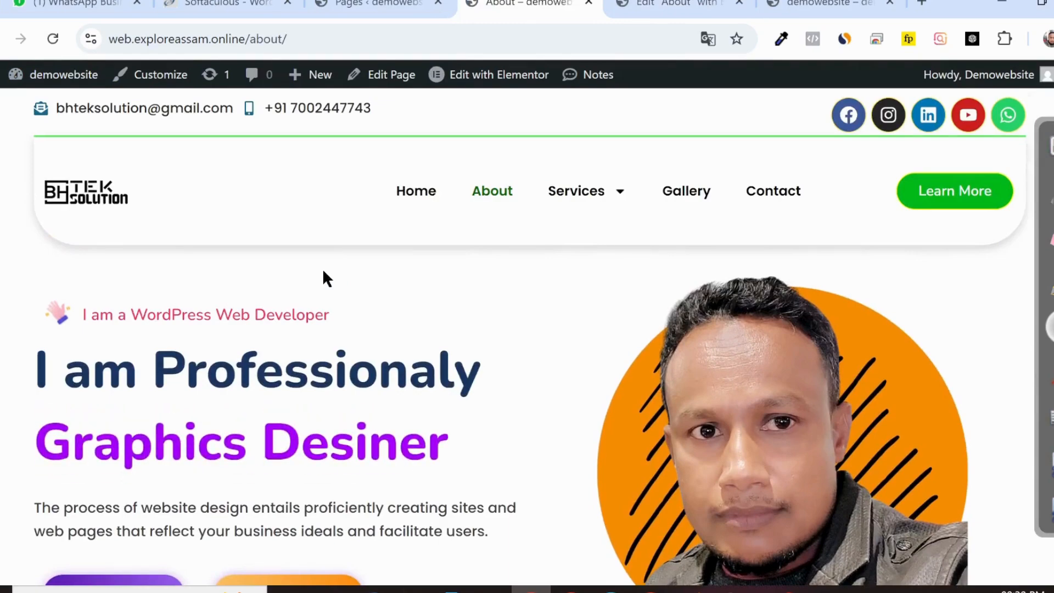
pyautogui.scroll(-2, 323, 274)
pyautogui.click(817, 5)
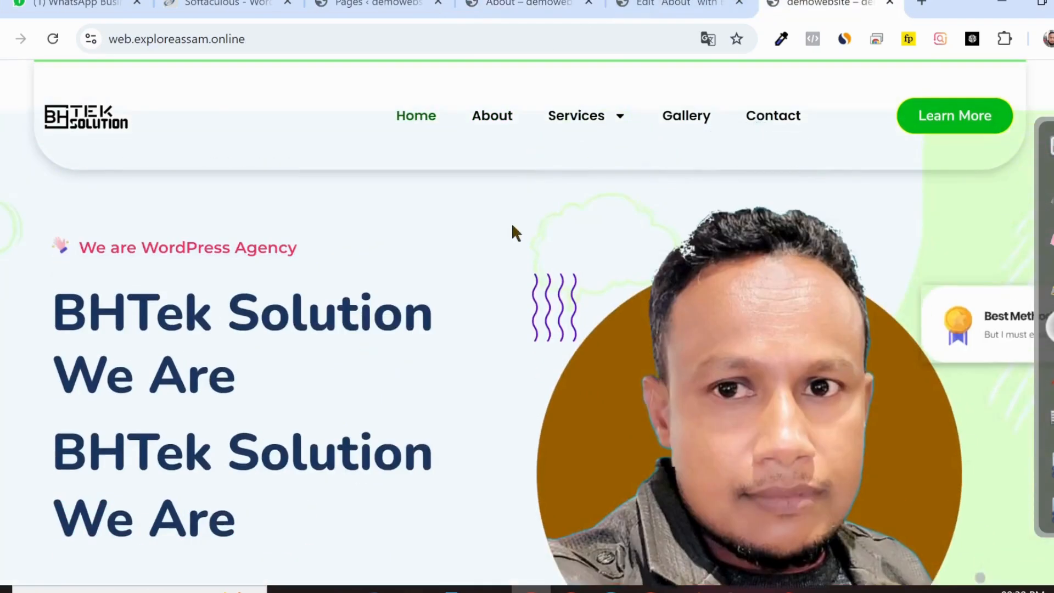
pyautogui.click(675, 5)
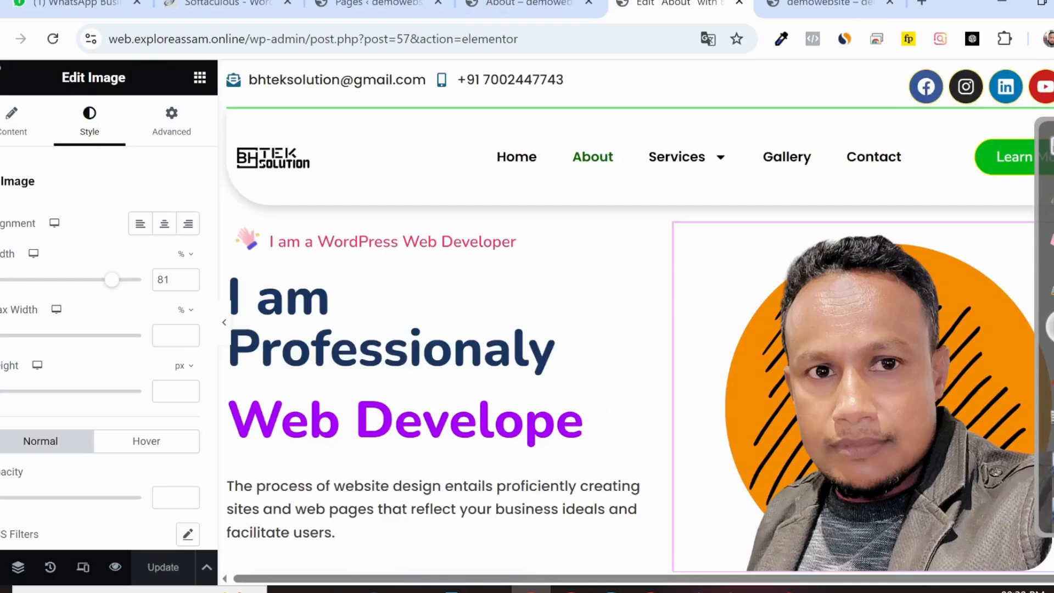
pyautogui.click(532, 4)
pyautogui.scroll(2, 478, 271)
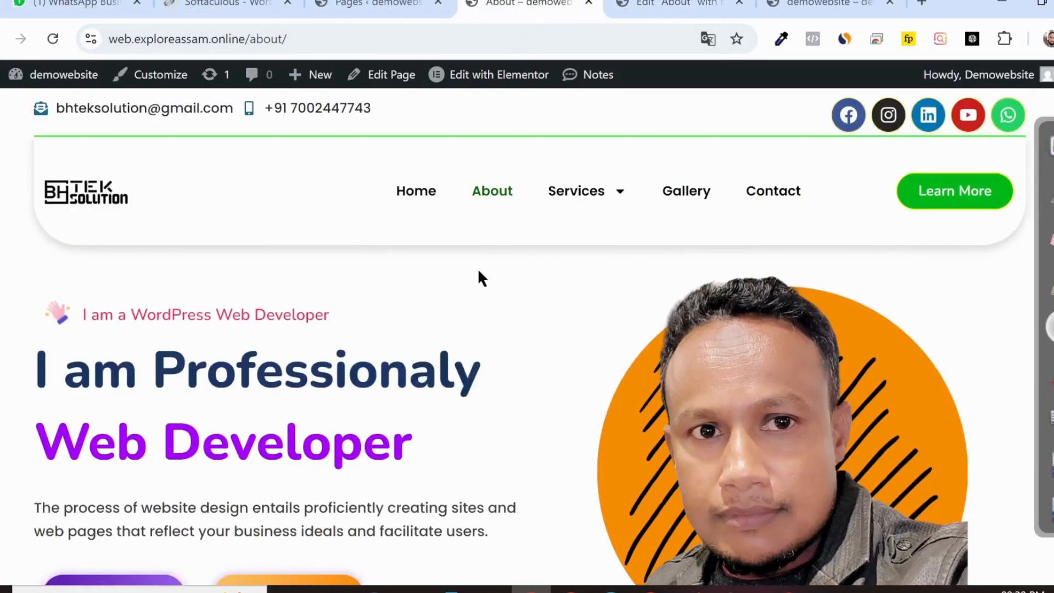
pyautogui.scroll(-2, 478, 271)
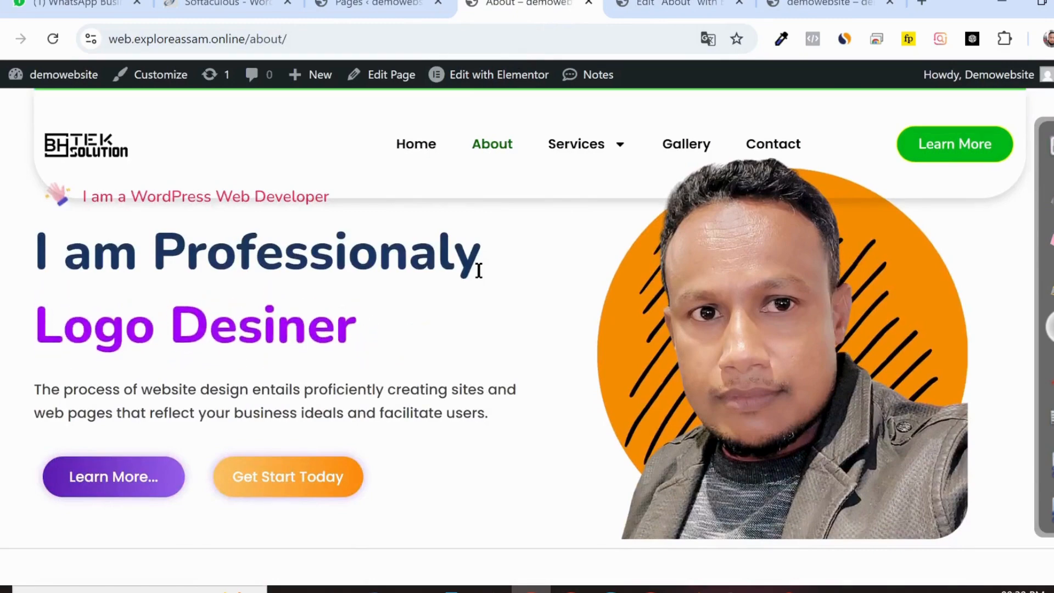
pyautogui.scroll(2, 478, 270)
# Step: Return to the About page editor, set the portrait image's border radius to 210 px on all corners and update the page
pyautogui.click(663, 3)
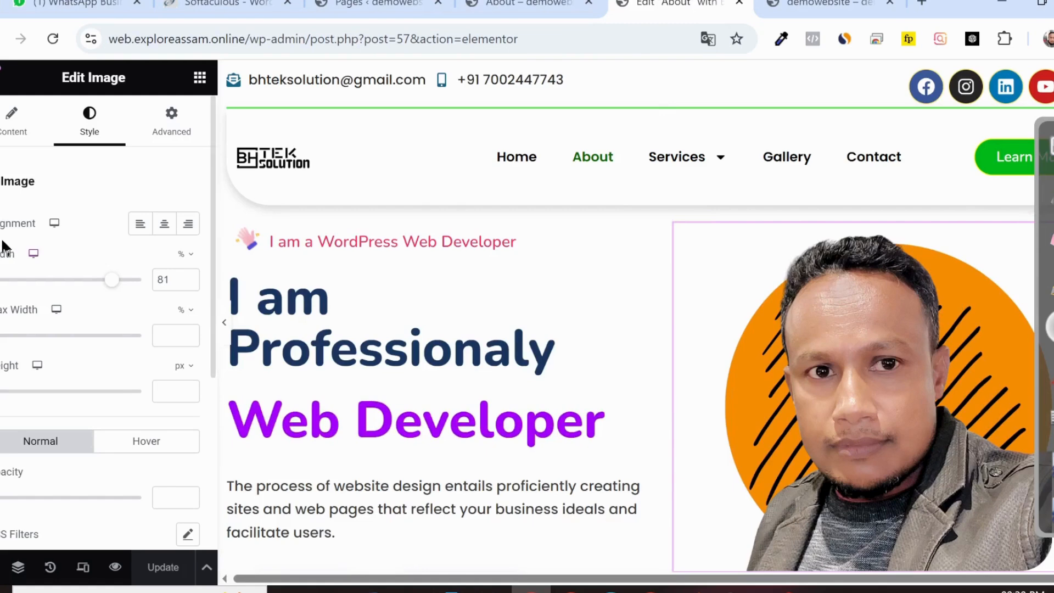
pyautogui.scroll(-4, 78, 251)
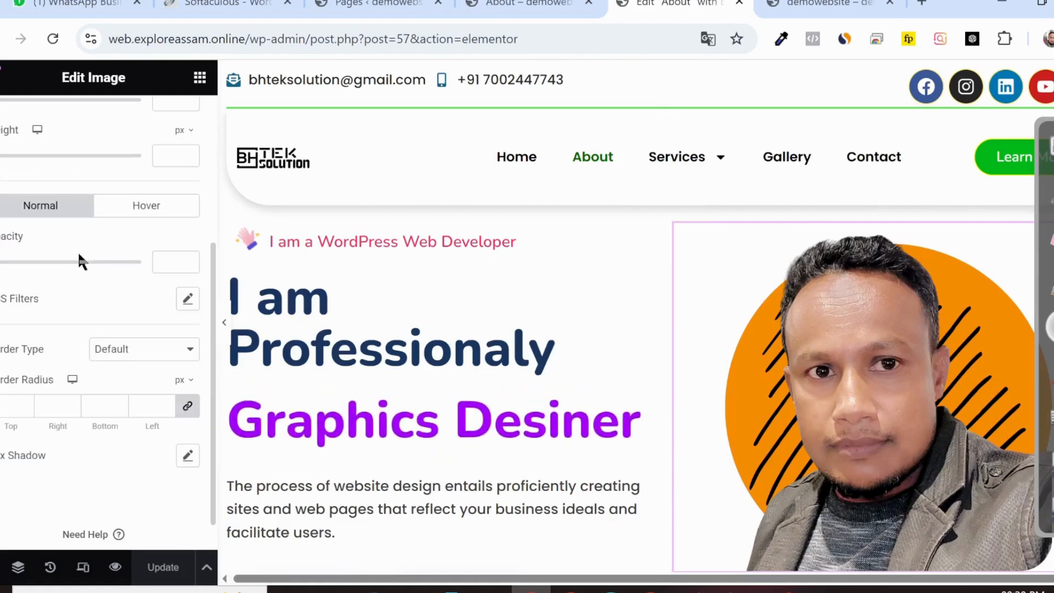
pyautogui.click(24, 404)
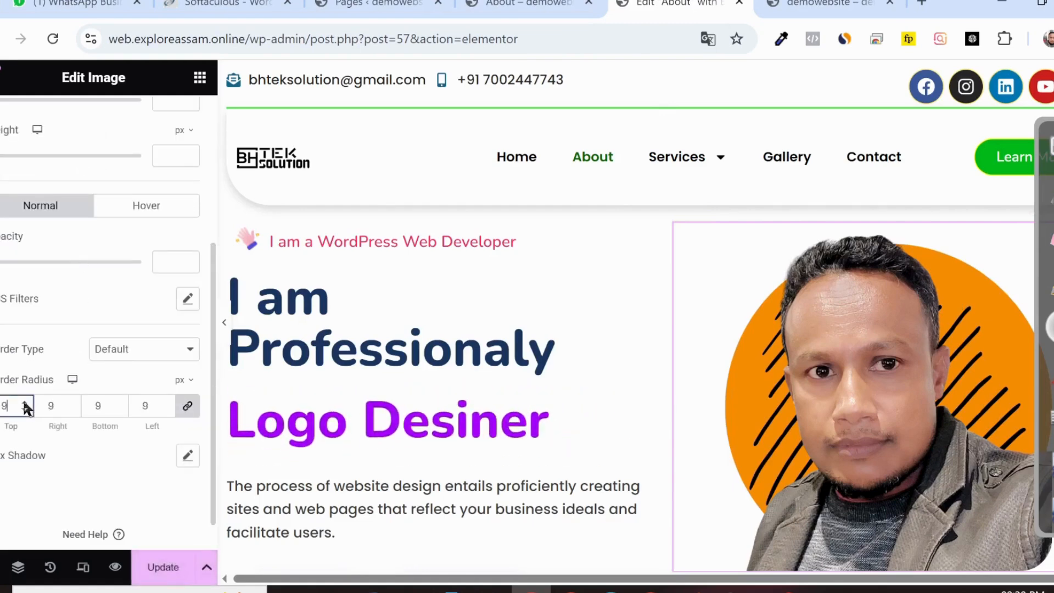
pyautogui.scroll(-2, 641, 367)
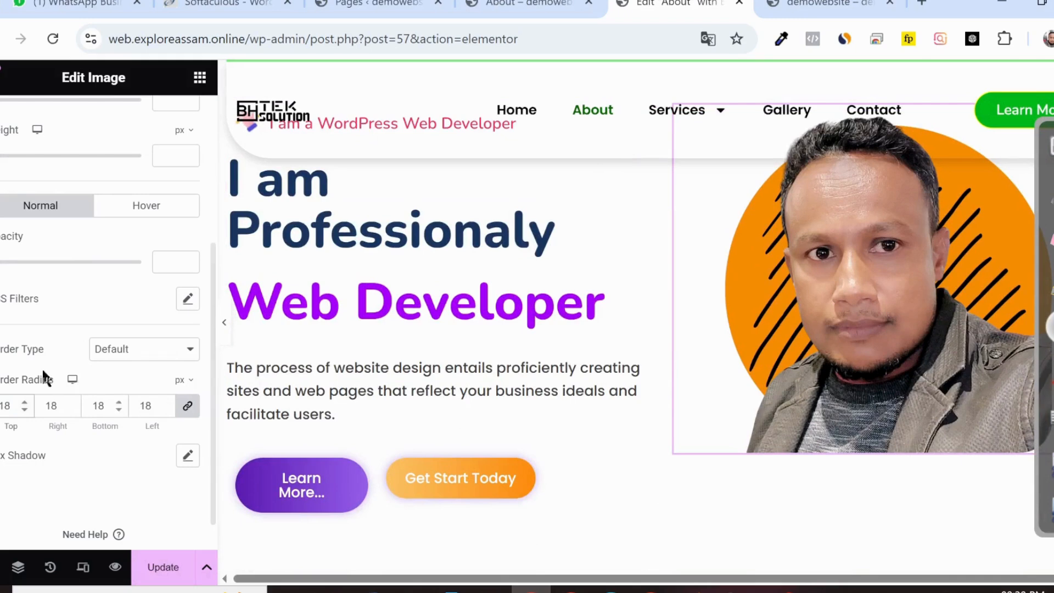
pyautogui.click(26, 399)
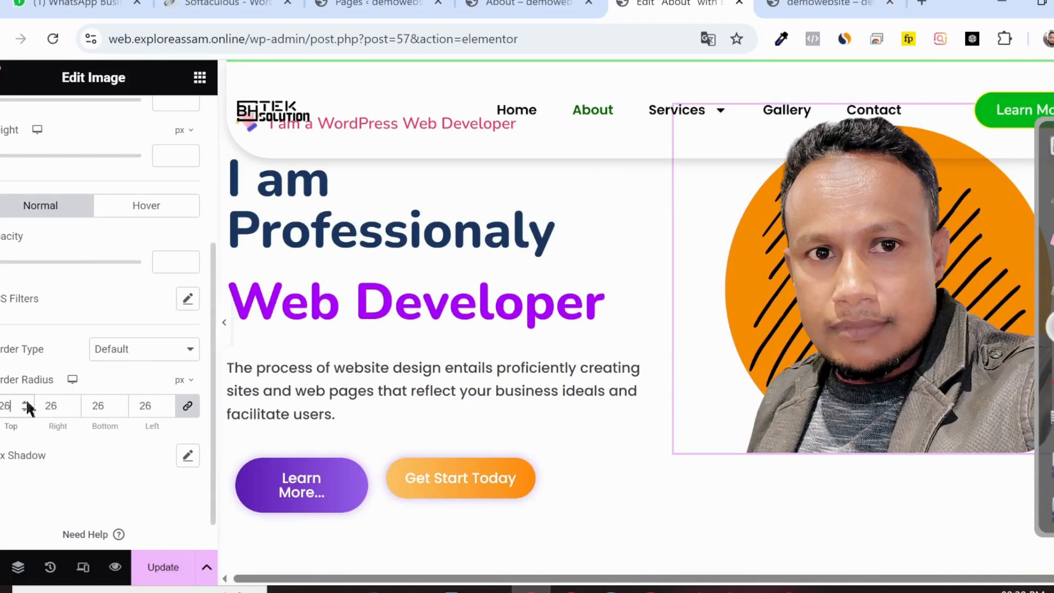
pyautogui.click(25, 398)
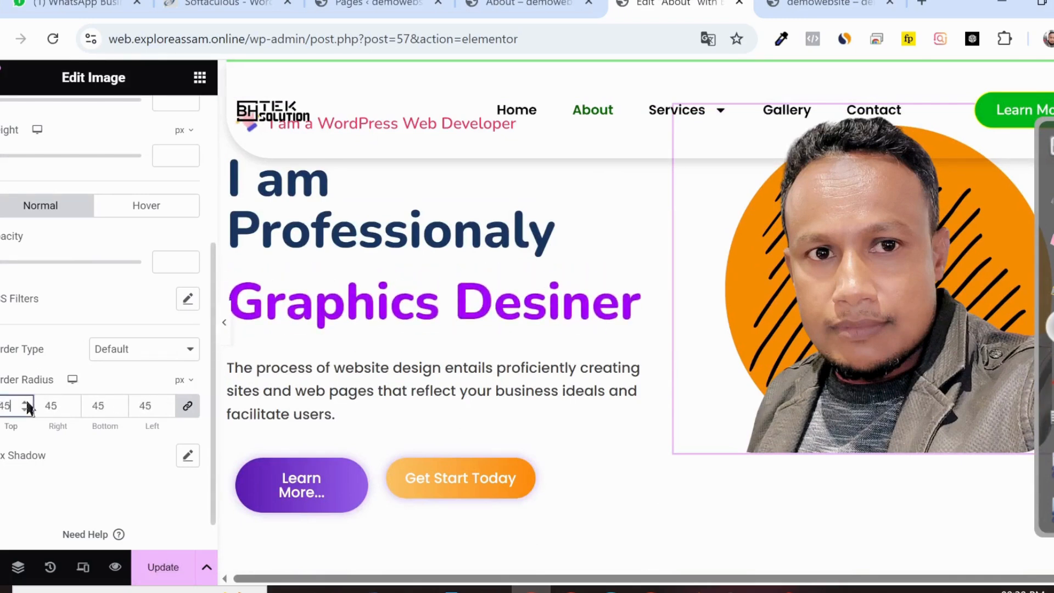
pyautogui.click(25, 398)
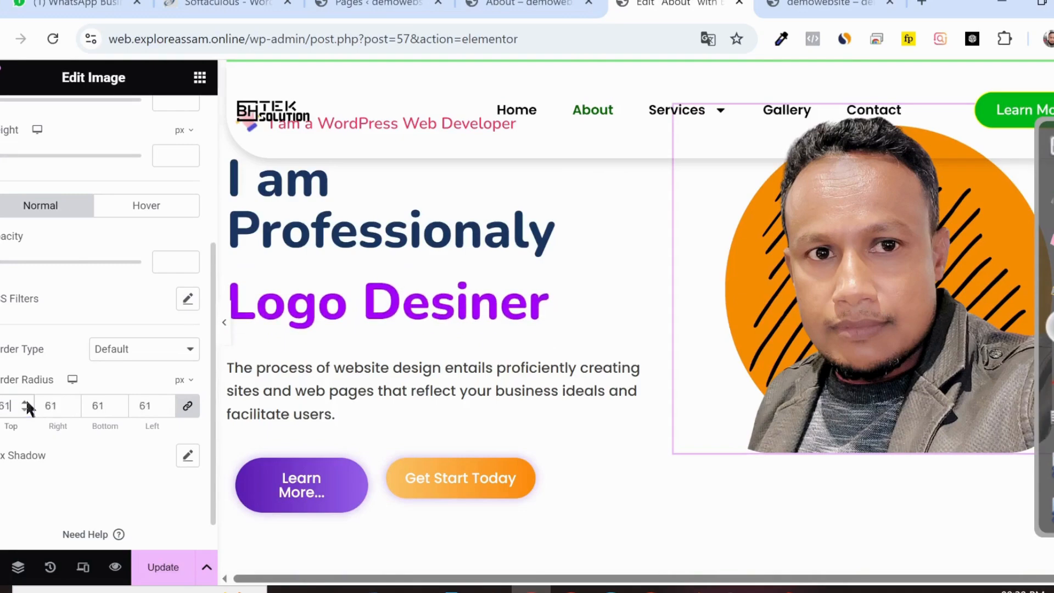
pyautogui.click(25, 398)
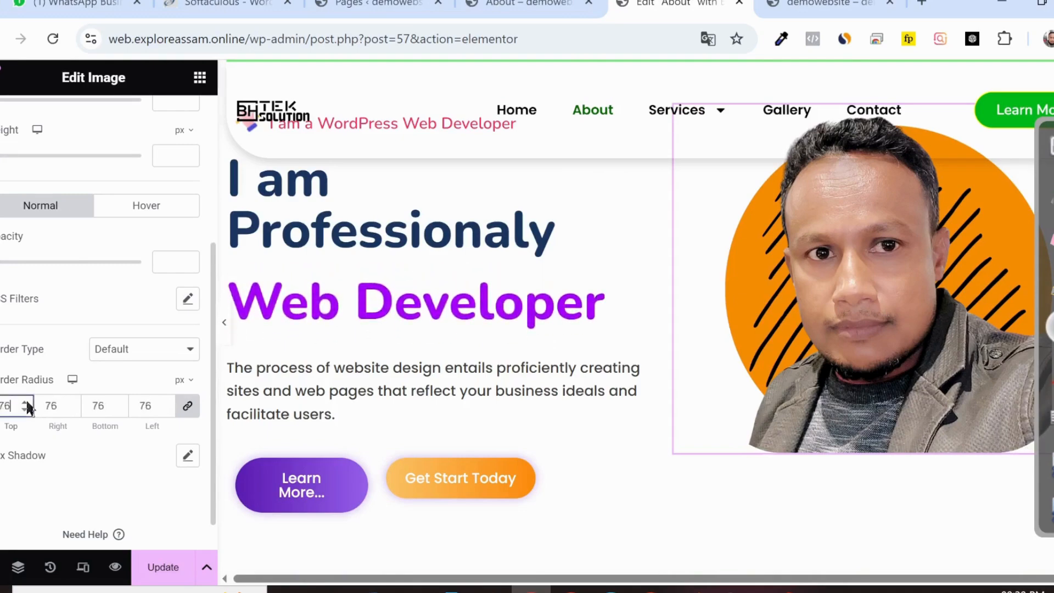
pyautogui.click(26, 398)
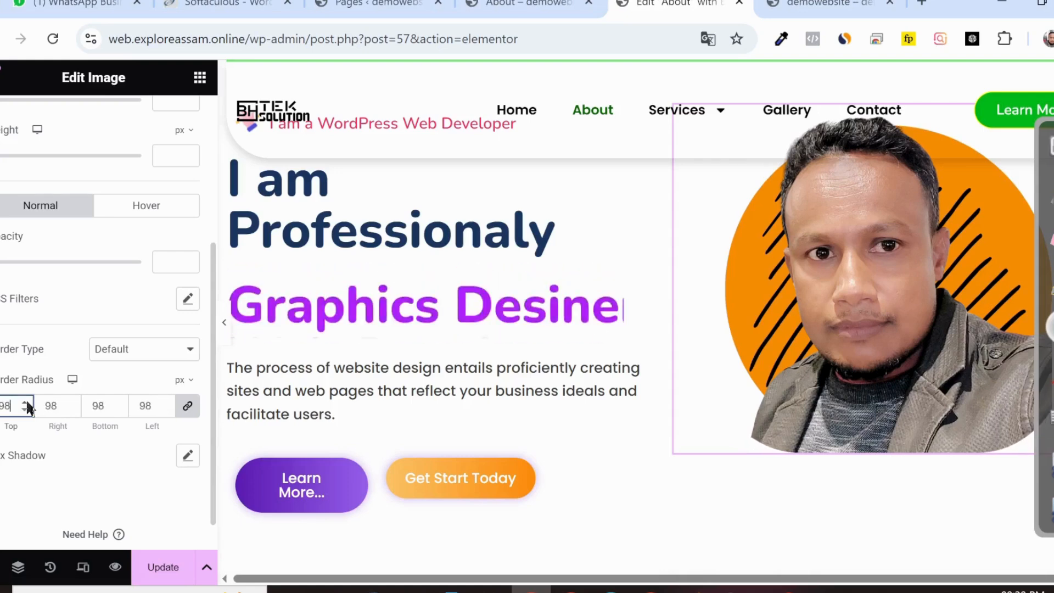
pyautogui.click(26, 399)
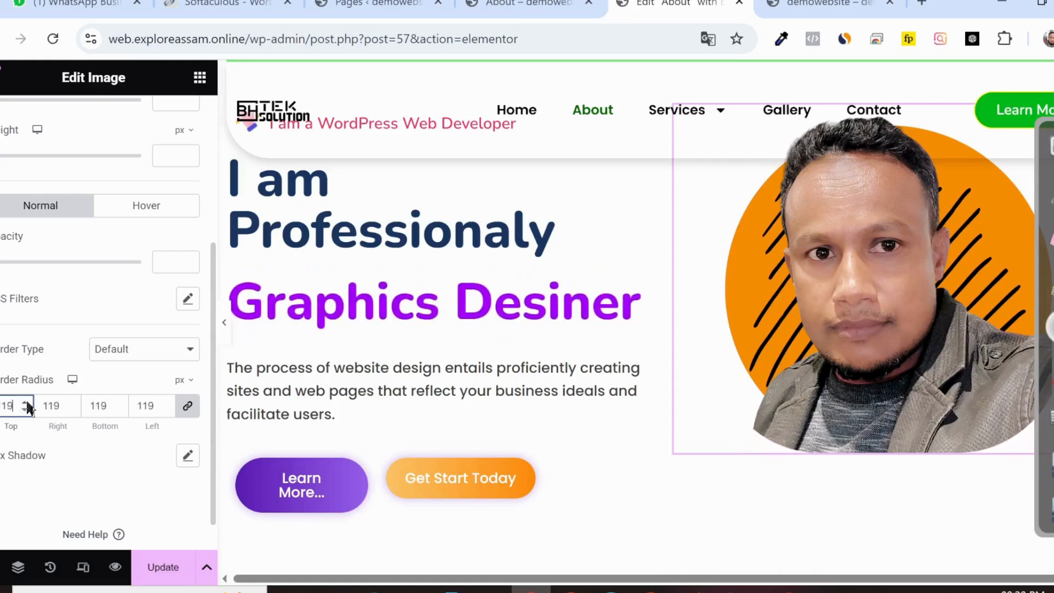
pyautogui.click(25, 398)
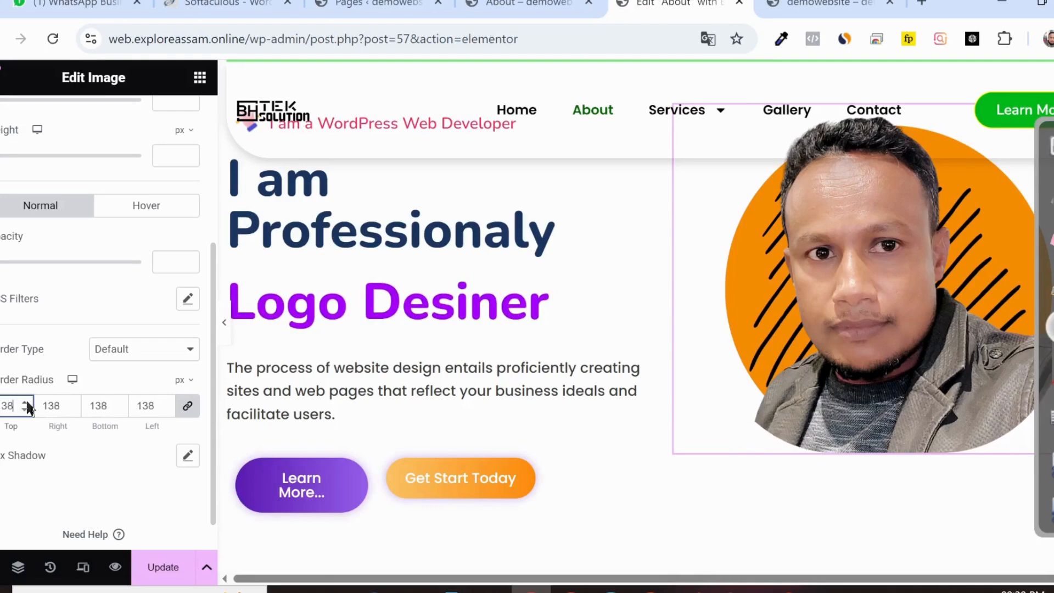
pyautogui.click(25, 398)
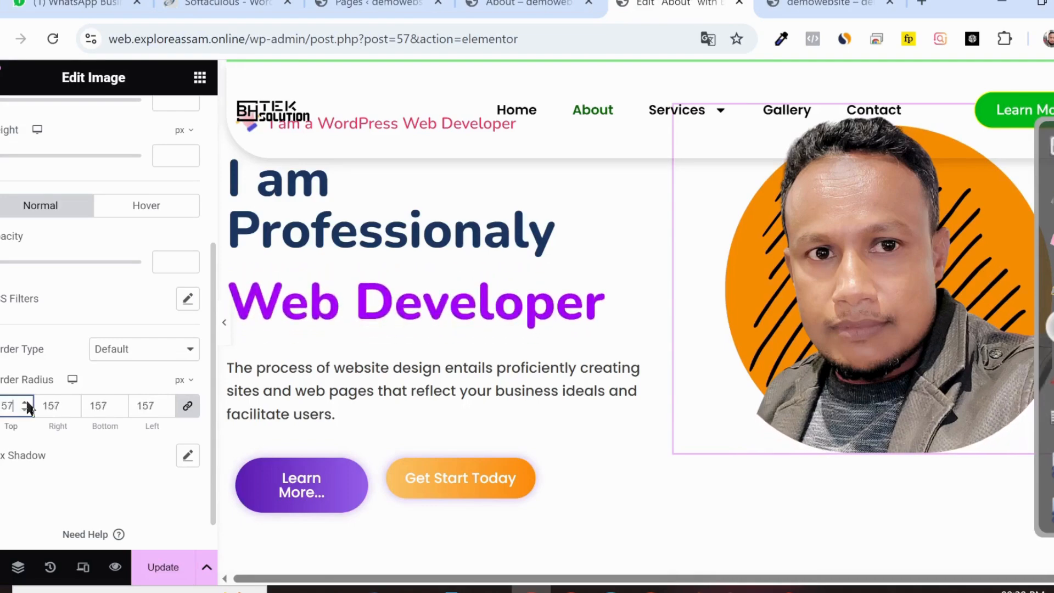
pyautogui.click(25, 399)
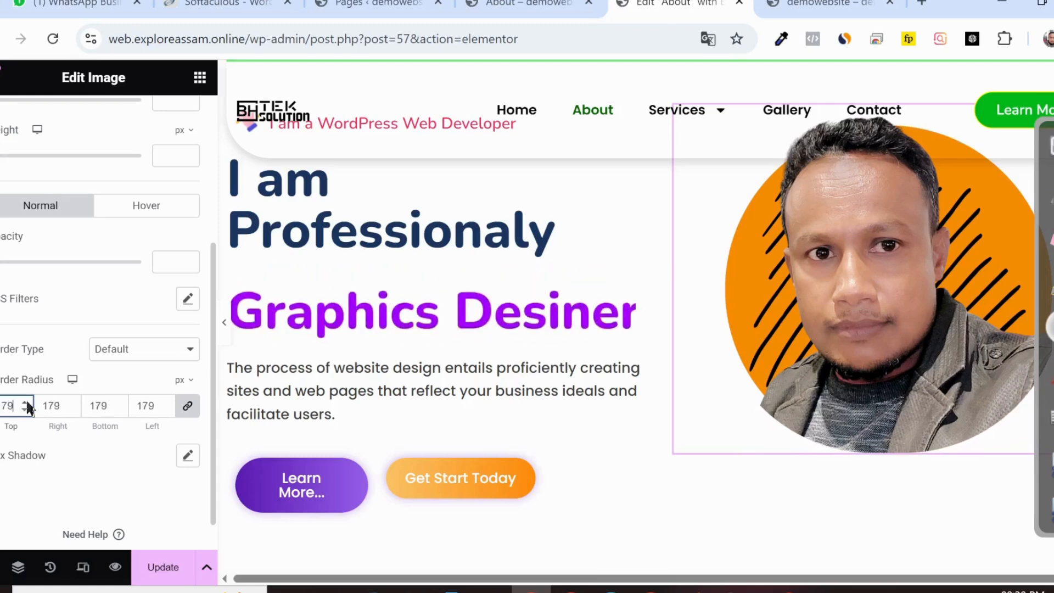
pyautogui.click(25, 398)
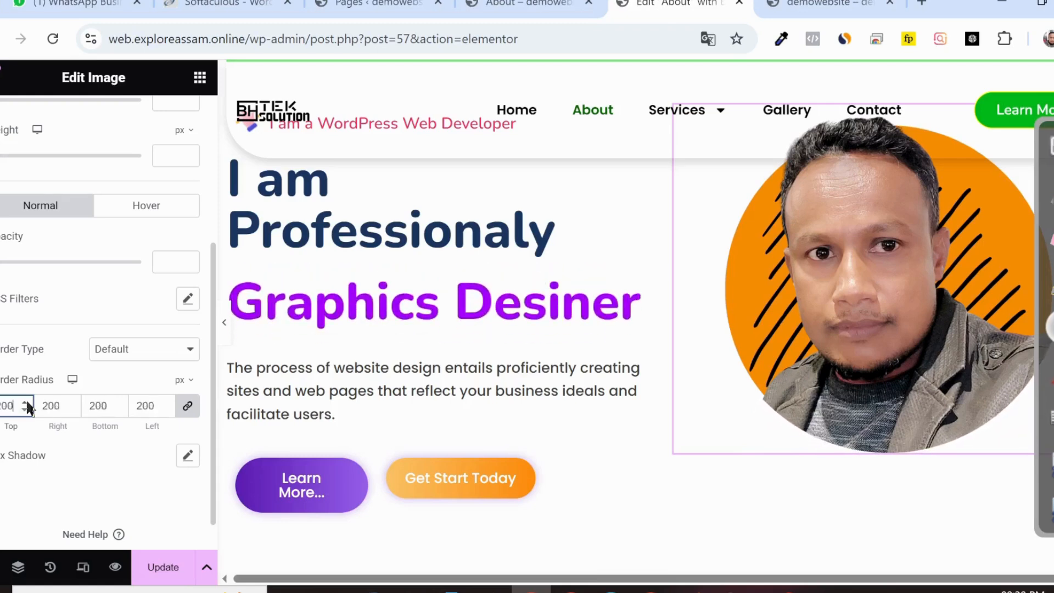
pyautogui.click(26, 398)
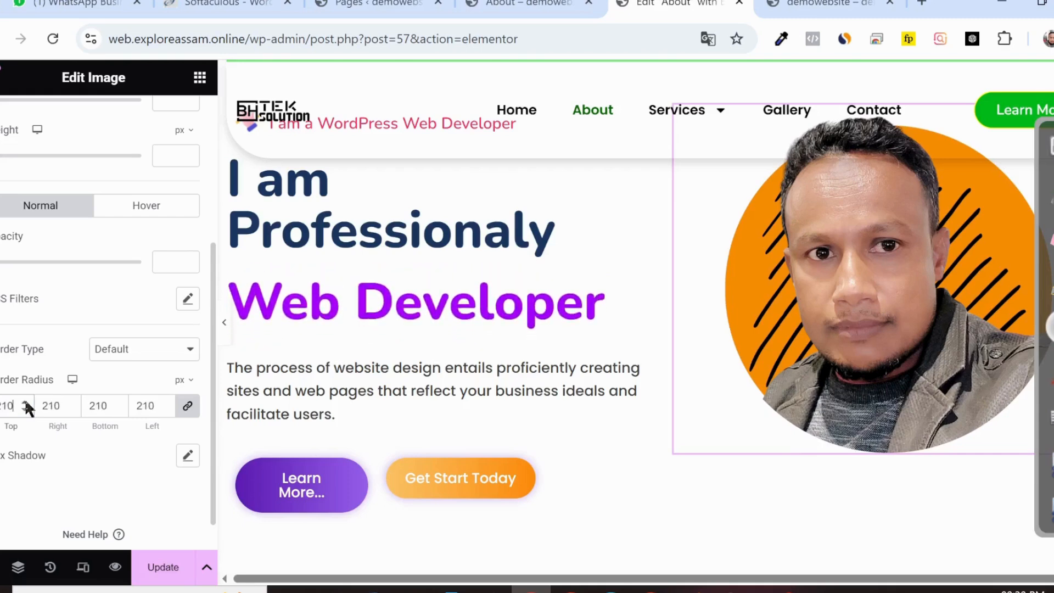
pyautogui.click(165, 569)
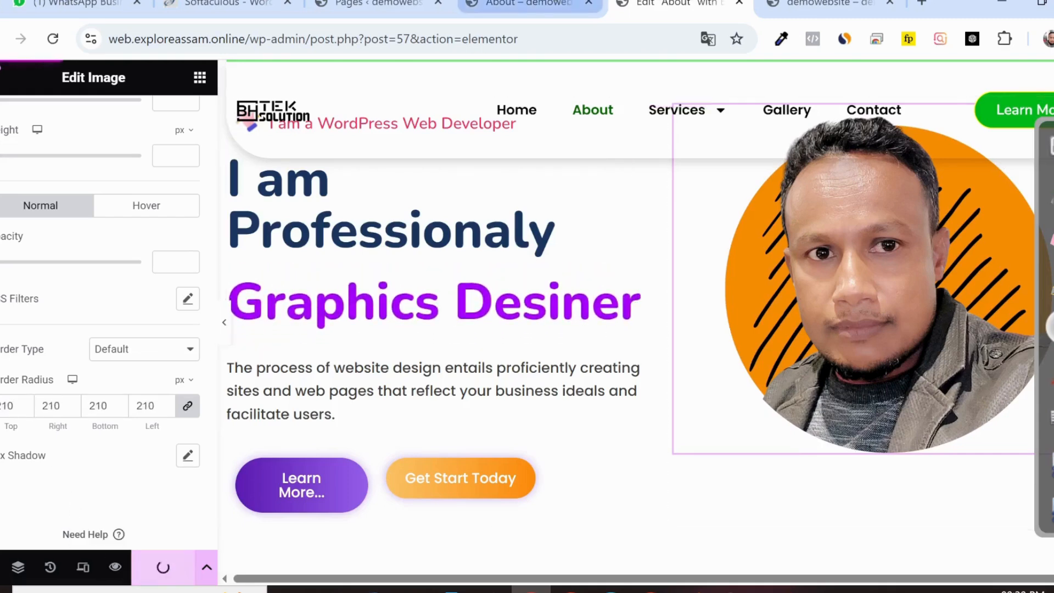
# Step: Reload the published About page and examine the portrait's rounded edges in the hero section
pyautogui.click(519, 4)
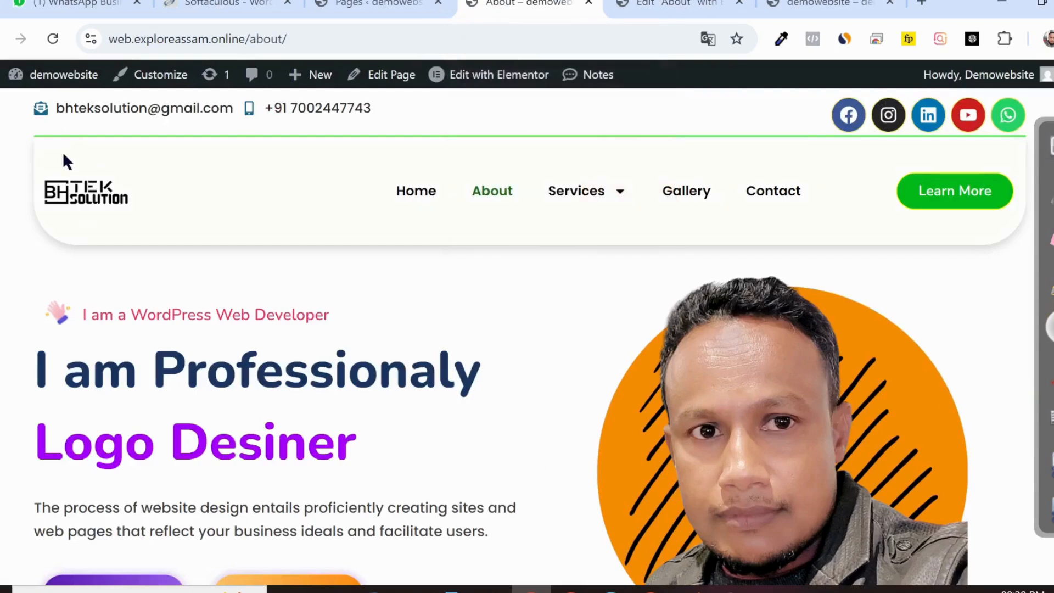
pyautogui.click(53, 38)
pyautogui.scroll(-3, 245, 219)
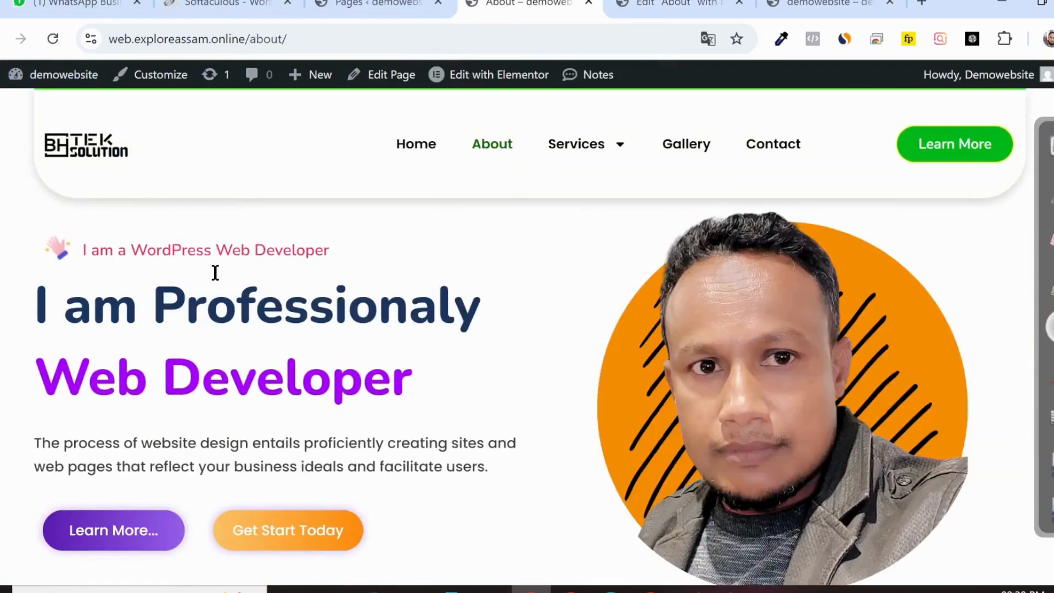
pyautogui.scroll(-2, 485, 348)
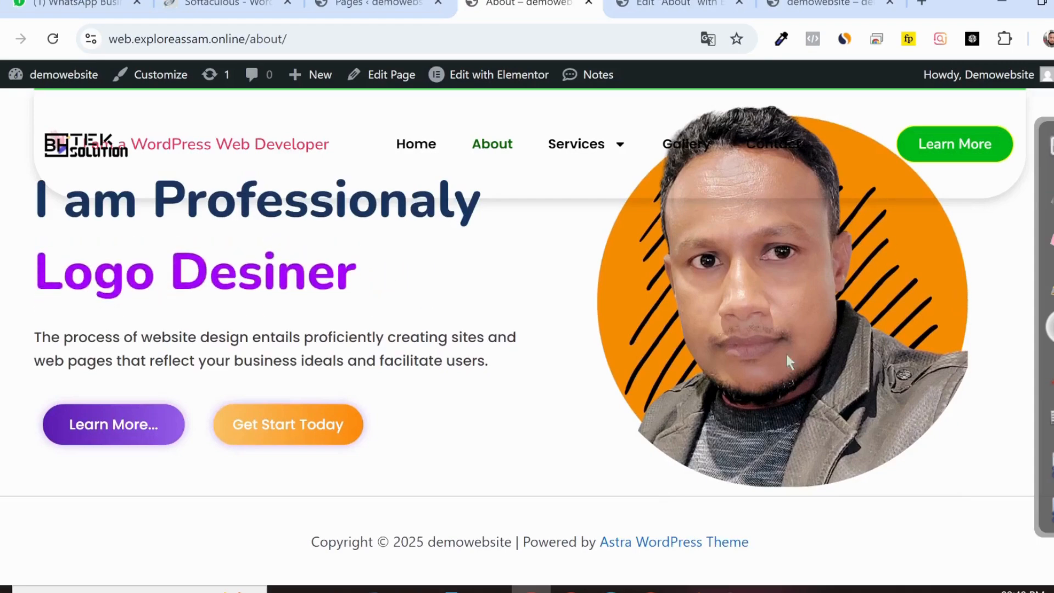
pyautogui.scroll(2, 768, 368)
pyautogui.scroll(-2, 759, 348)
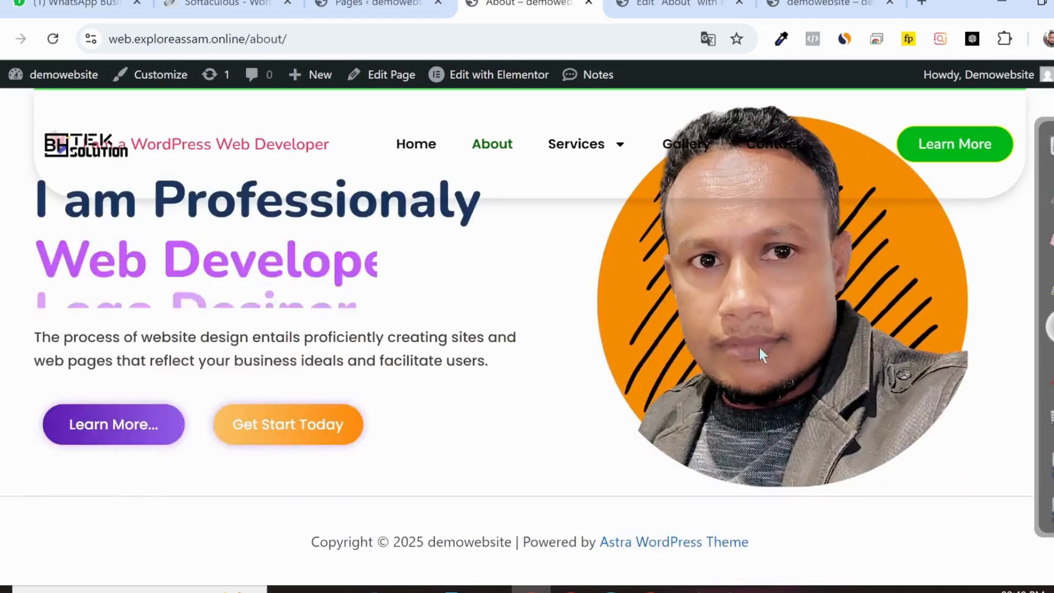
pyautogui.scroll(2, 661, 340)
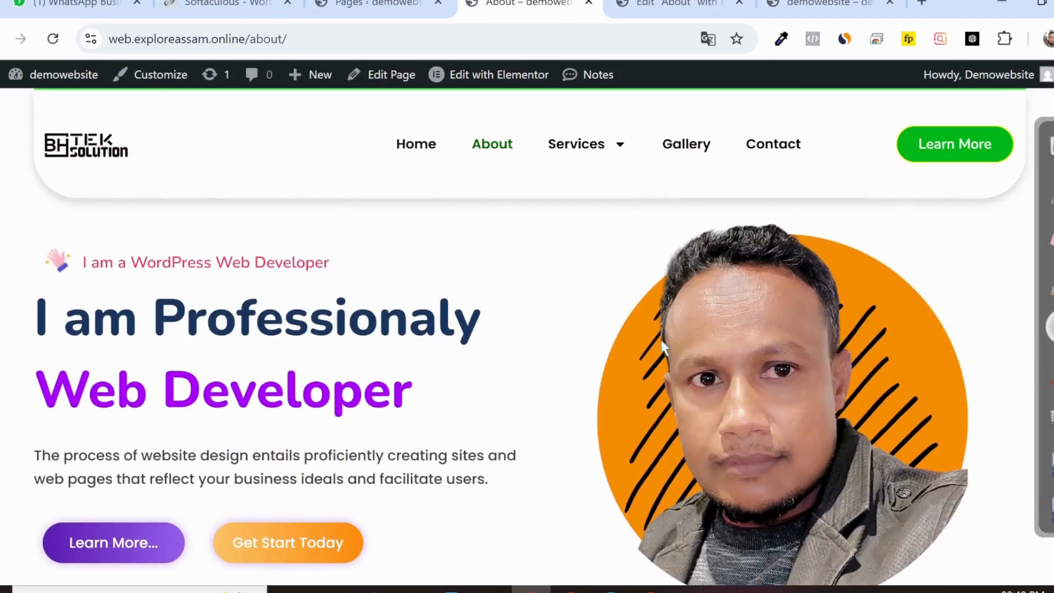
pyautogui.scroll(-2, 660, 341)
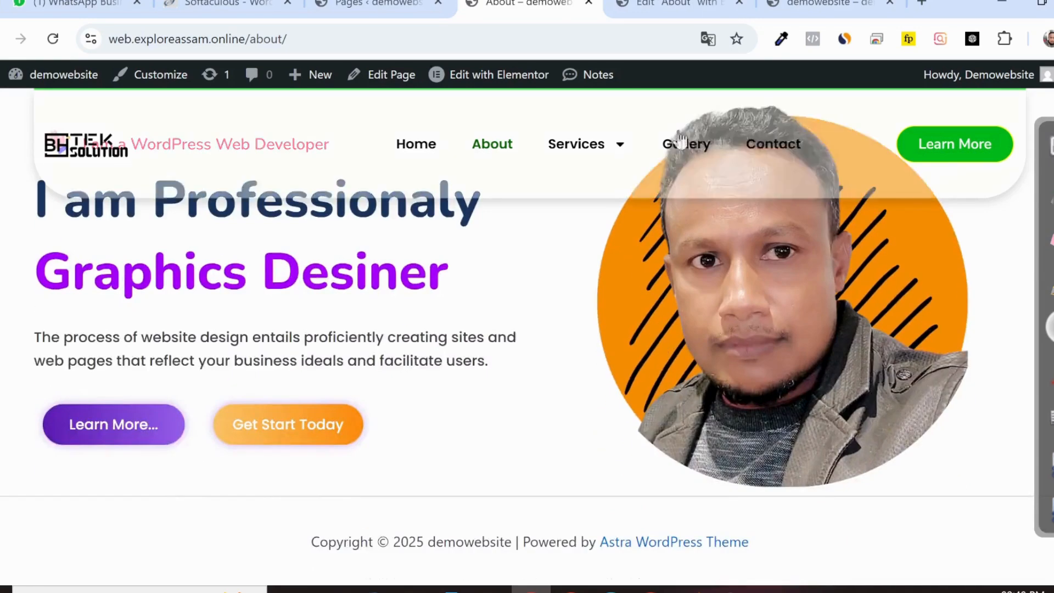
# Step: Examine the home page's hero section, including its background and portrait, for comparison with the About page
pyautogui.click(828, 3)
pyautogui.scroll(-4, 719, 298)
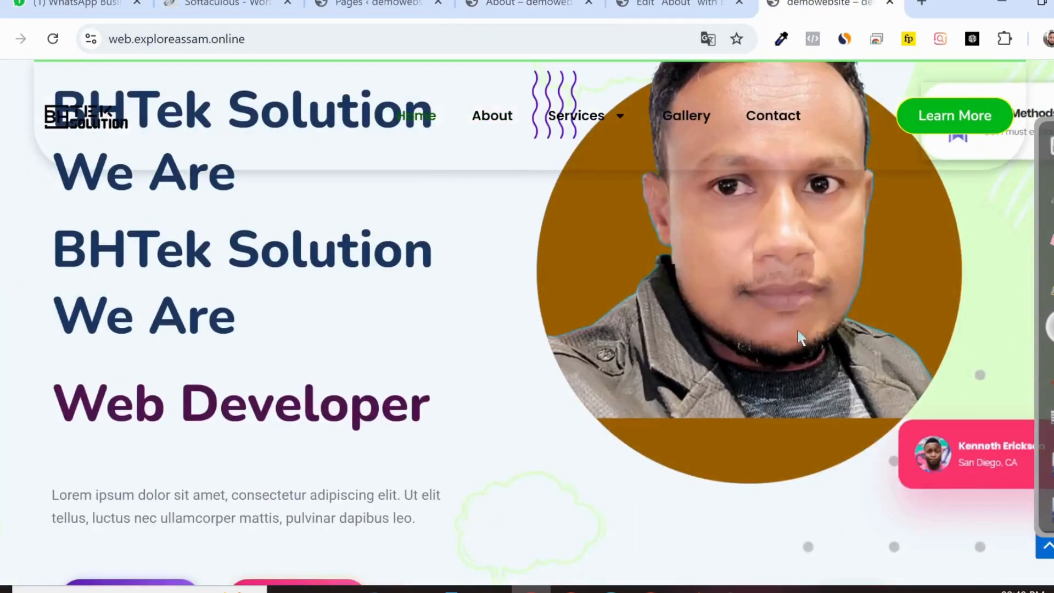
pyautogui.scroll(-2, 800, 336)
pyautogui.scroll(5, 799, 336)
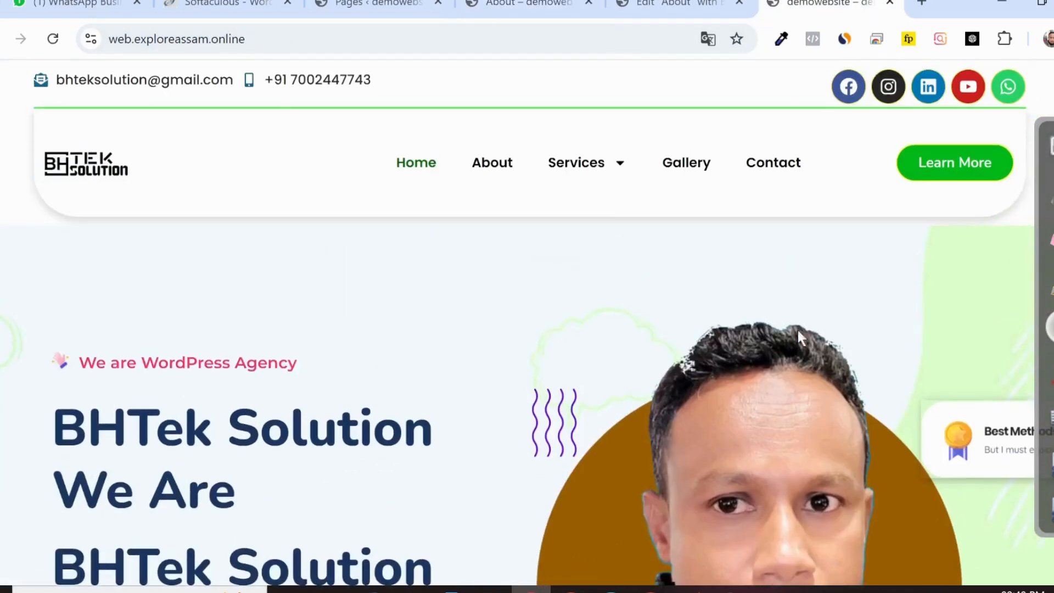
# Step: Go back to the published About page and review the hero section's overall look against its plain background
pyautogui.click(674, 3)
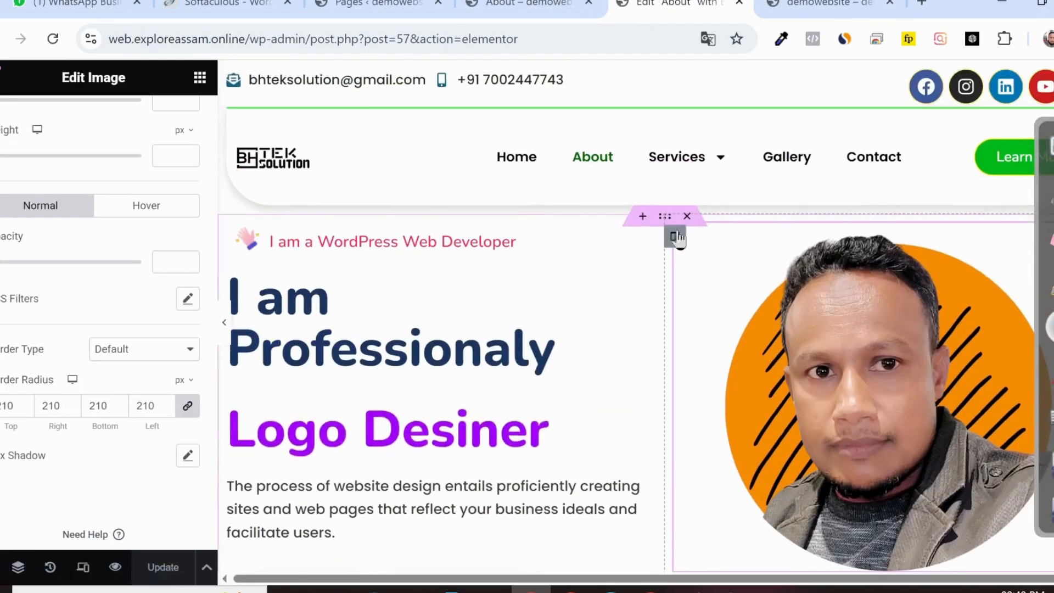
pyautogui.click(513, 4)
pyautogui.scroll(3, 622, 282)
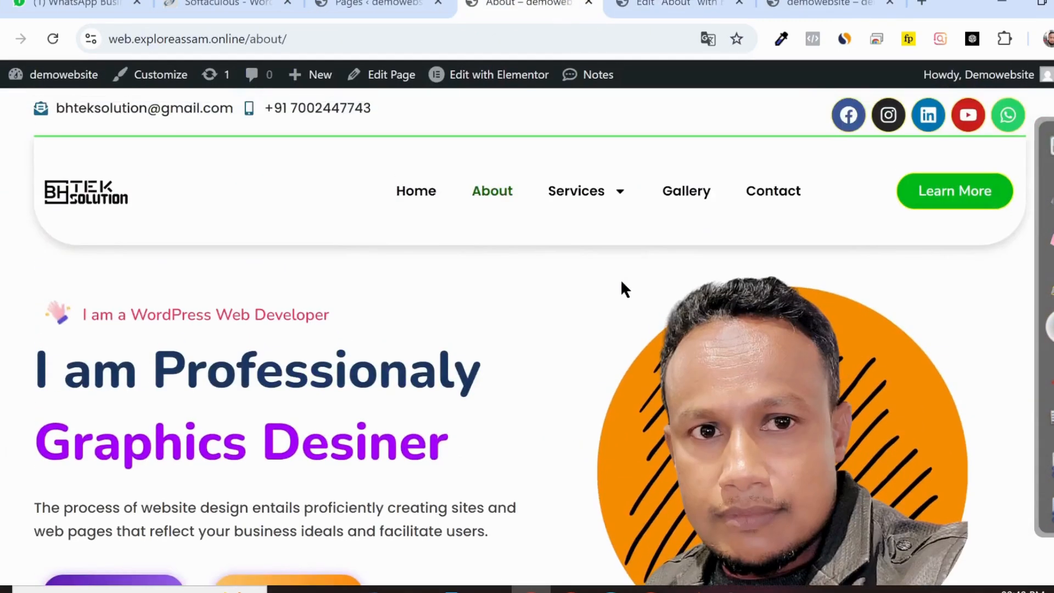
pyautogui.scroll(-3, 622, 280)
pyautogui.scroll(3, 621, 280)
pyautogui.scroll(-2, 621, 281)
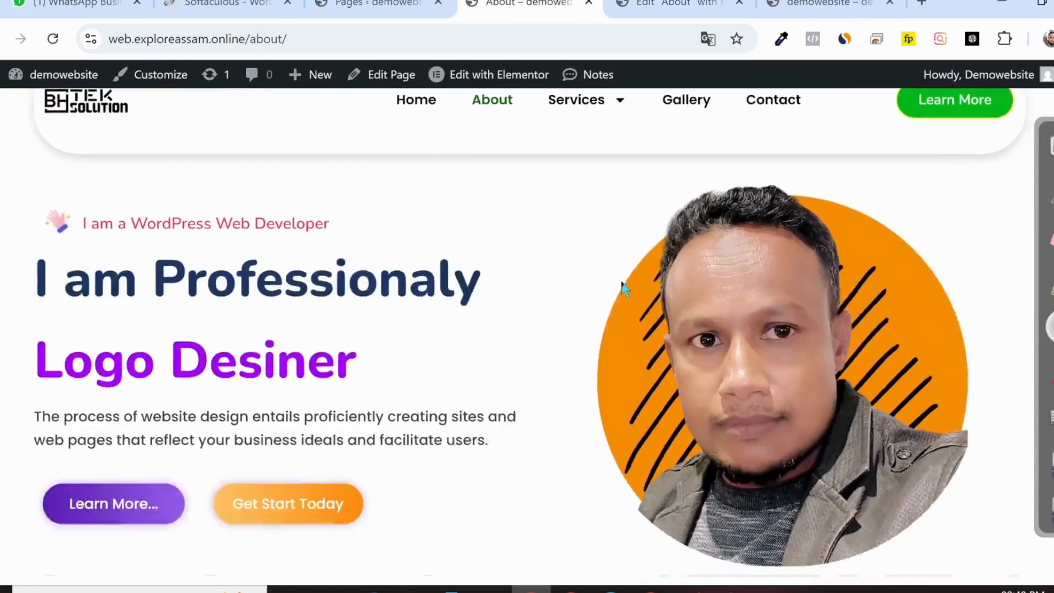
pyautogui.scroll(-3, 621, 281)
pyautogui.scroll(4, 621, 281)
pyautogui.scroll(-2, 620, 279)
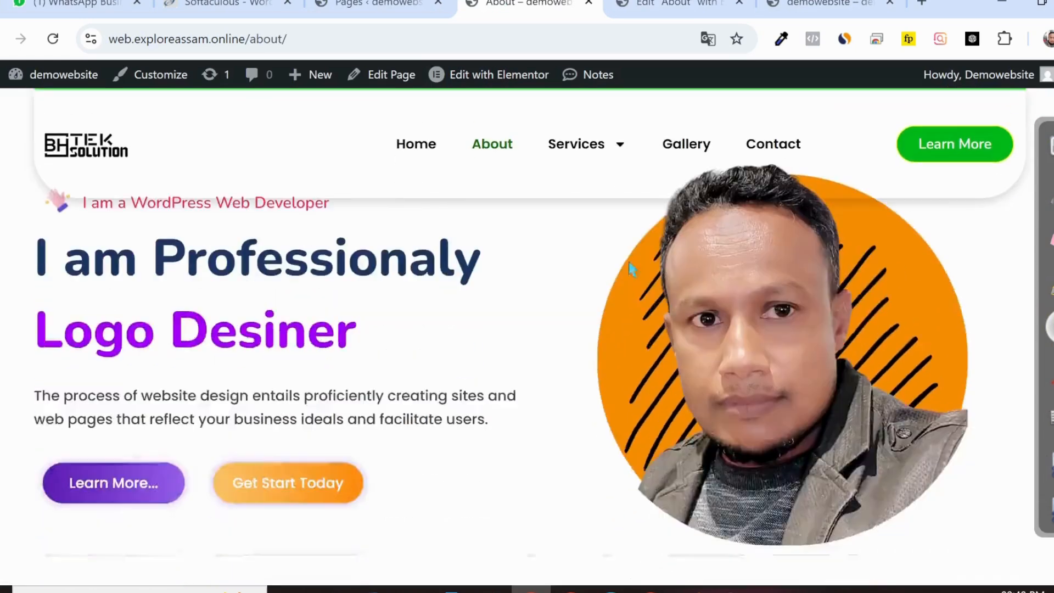
# Step: In the About page editor, give the hero section a classic background using the media library image Untitled-design-2025-02-25T140254.416.jpg
pyautogui.click(656, 6)
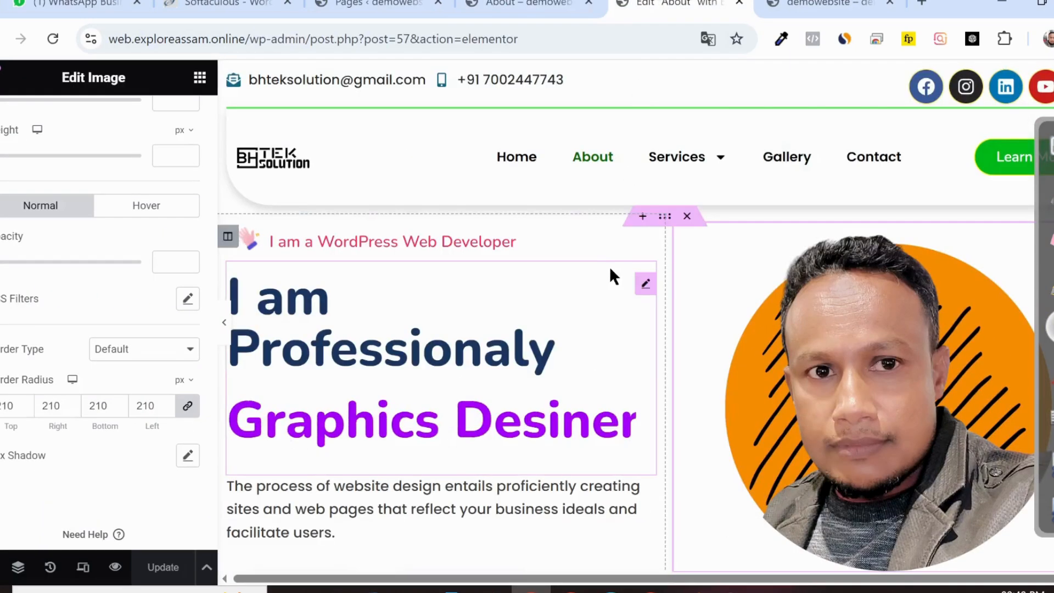
pyautogui.click(667, 216)
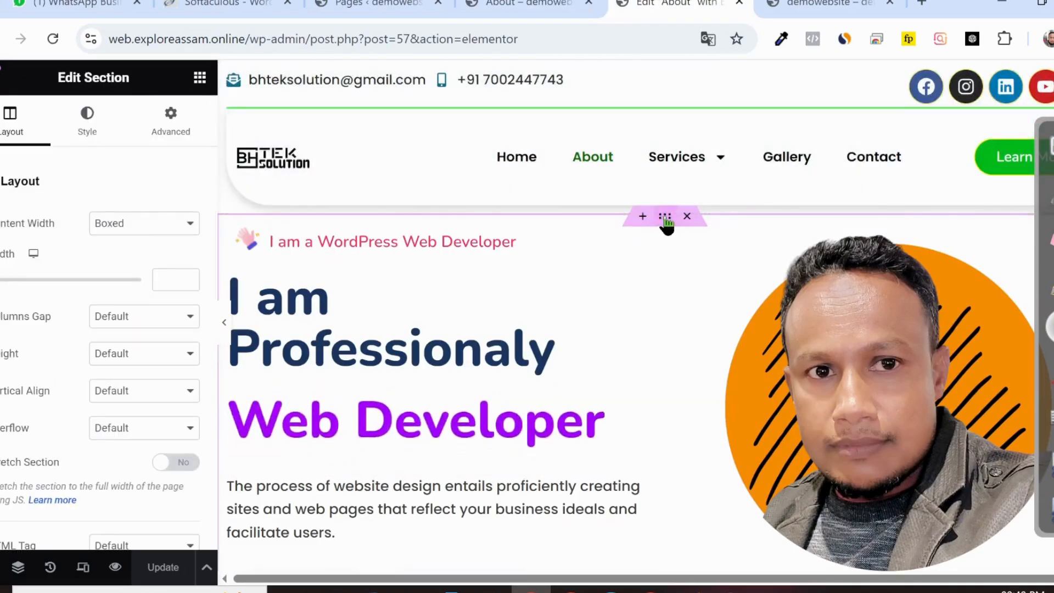
pyautogui.click(103, 137)
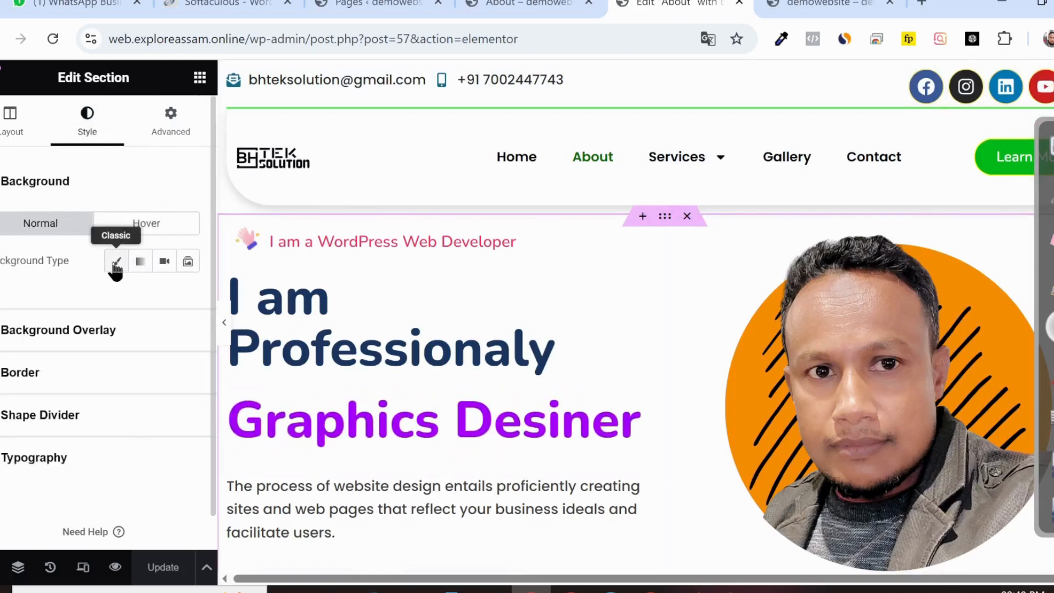
pyautogui.click(115, 262)
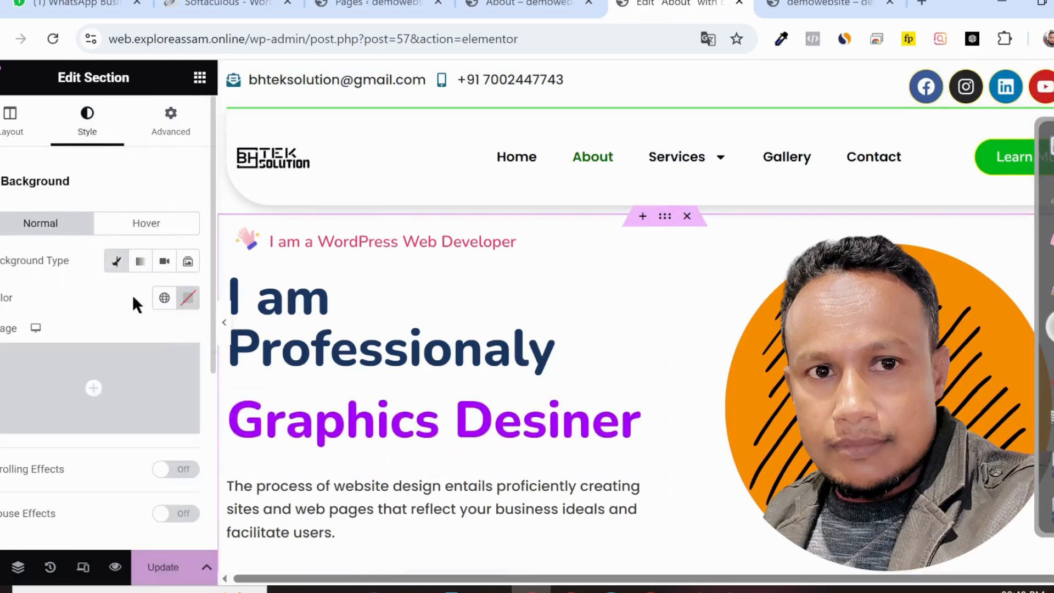
pyautogui.click(141, 390)
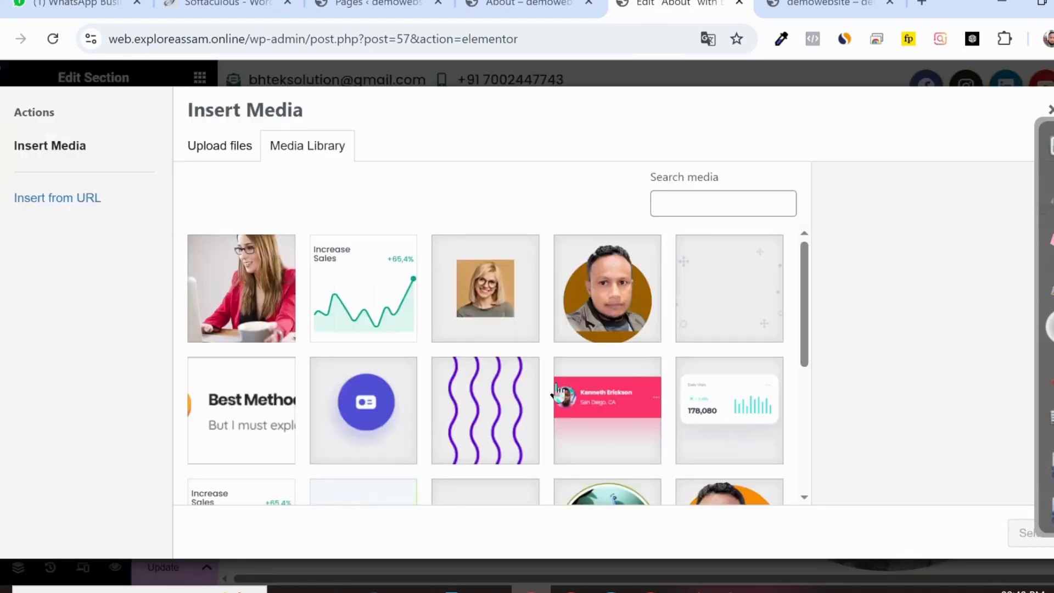
pyautogui.scroll(-2, 556, 392)
pyautogui.scroll(2, 428, 434)
pyautogui.scroll(-3, 448, 430)
pyautogui.click(362, 298)
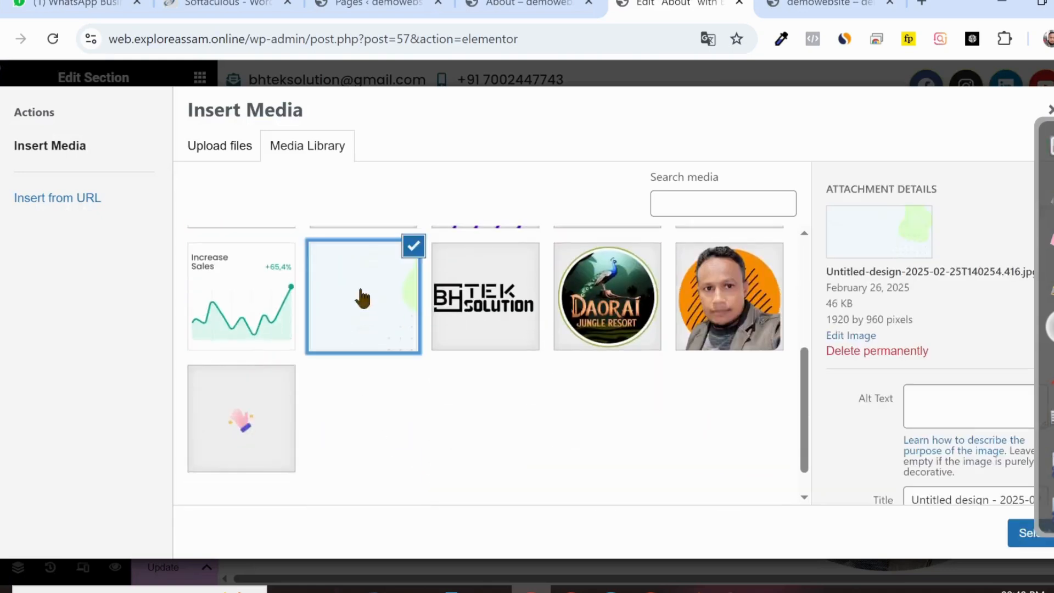
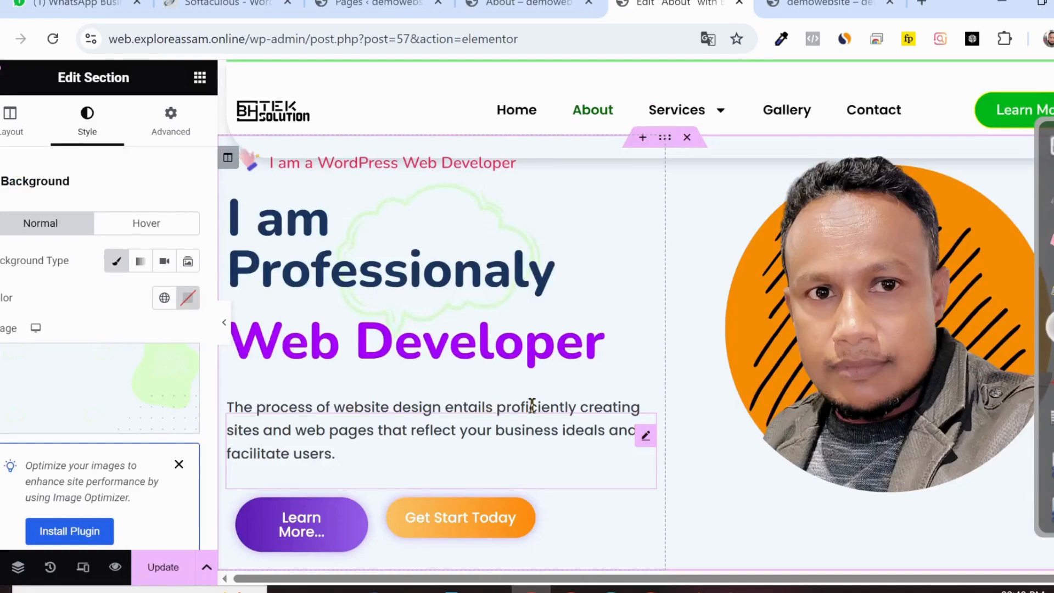
# Step: Preview the About page's hero section at full width with the editing panel collapsed, and restore the panel
pyautogui.click(224, 322)
pyautogui.scroll(2, 376, 362)
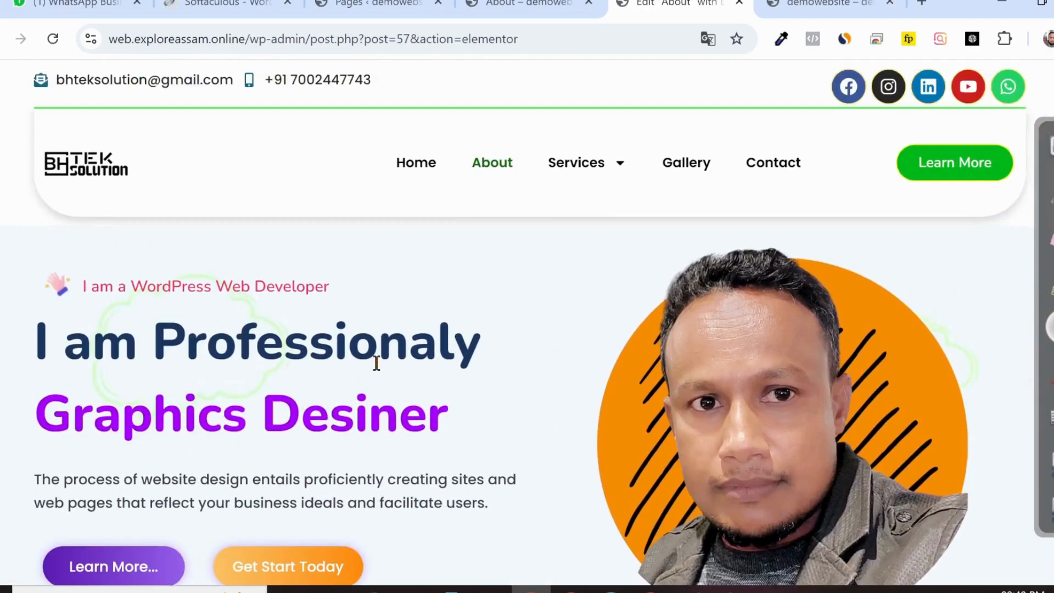
pyautogui.scroll(-3, 377, 363)
pyautogui.scroll(2, 377, 363)
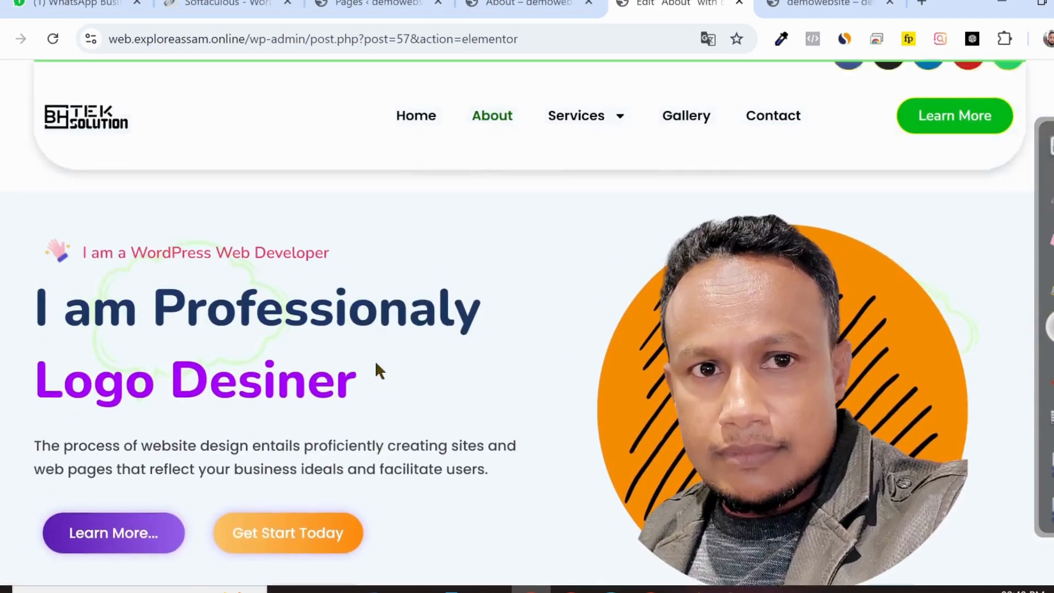
pyautogui.click(6, 322)
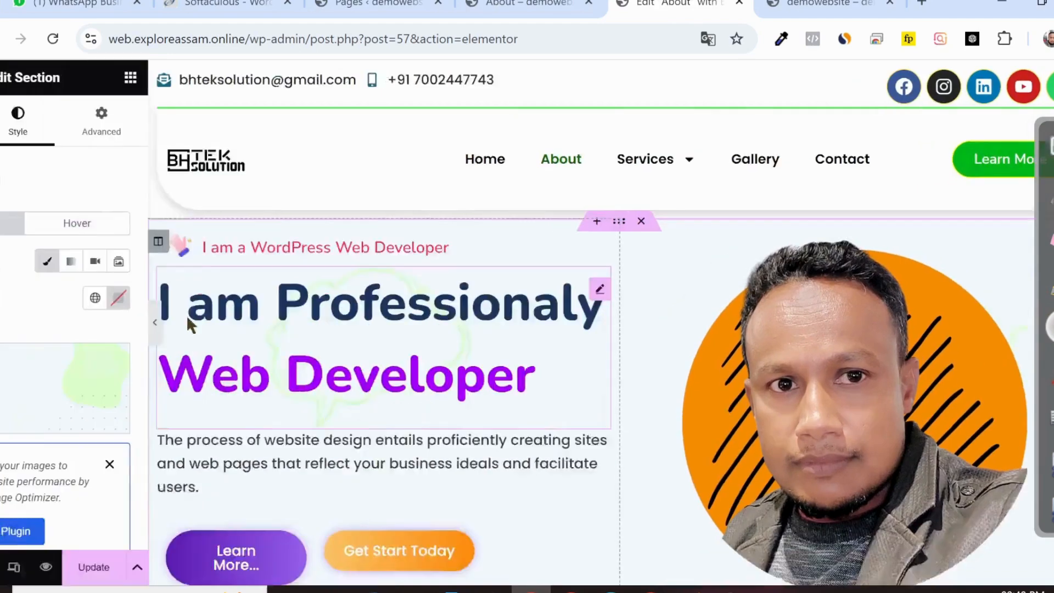
# Step: Set the hero section's background image to Center Center position, No-repeat and Cover display size
pyautogui.scroll(-6, 141, 286)
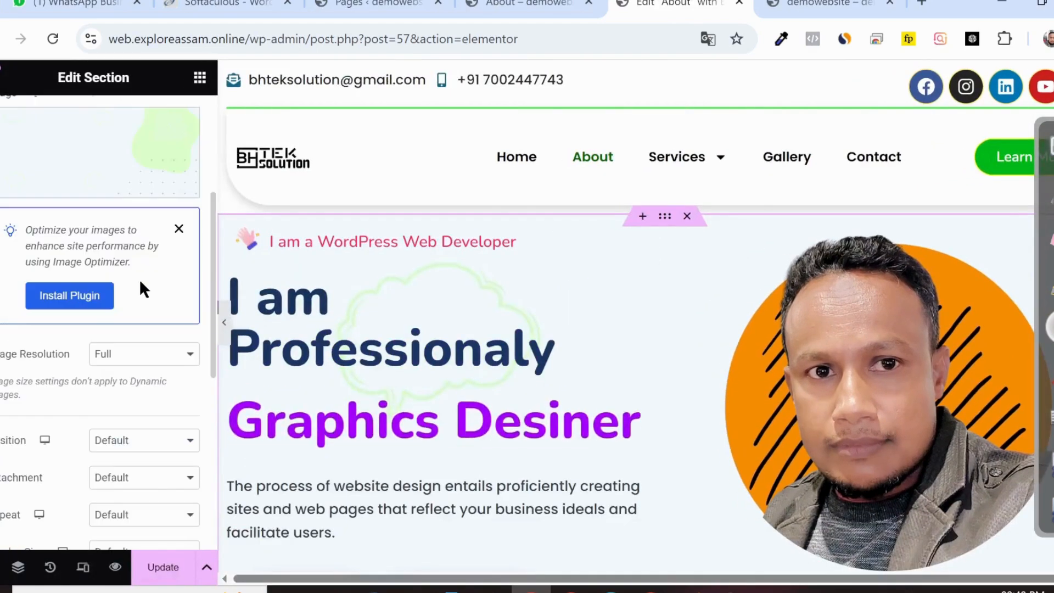
pyautogui.click(141, 329)
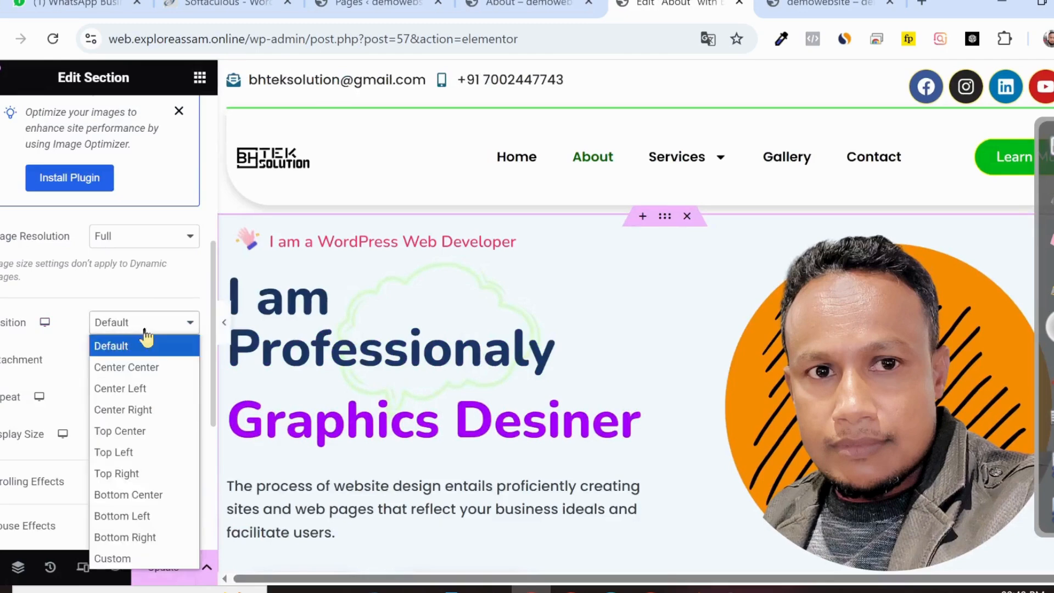
pyautogui.click(141, 365)
pyautogui.scroll(-2, 143, 370)
pyautogui.scroll(-2, 142, 302)
pyautogui.scroll(2, 140, 263)
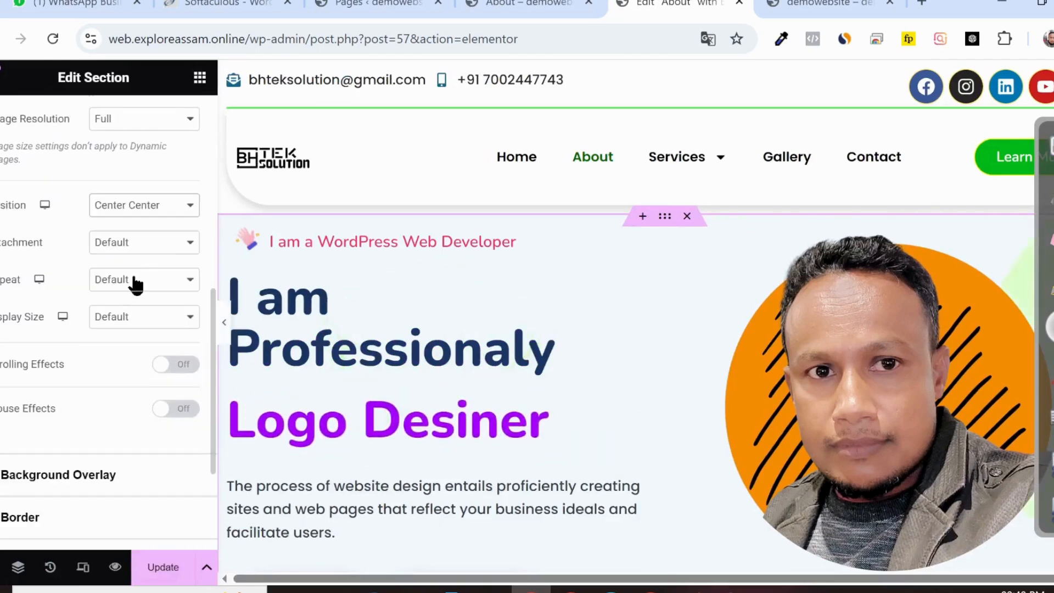
pyautogui.click(133, 281)
pyautogui.click(132, 324)
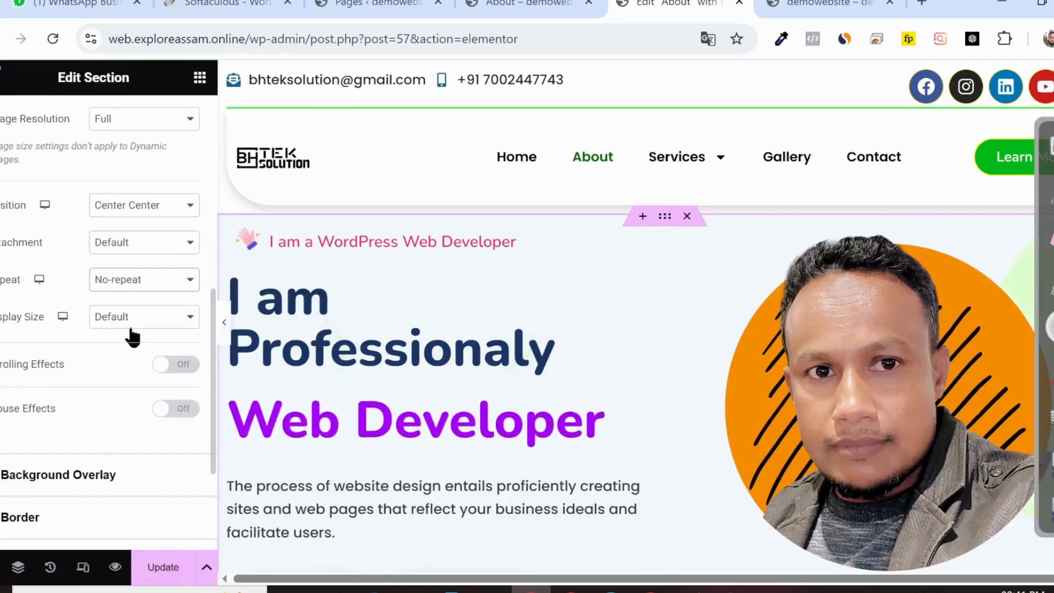
pyautogui.click(131, 380)
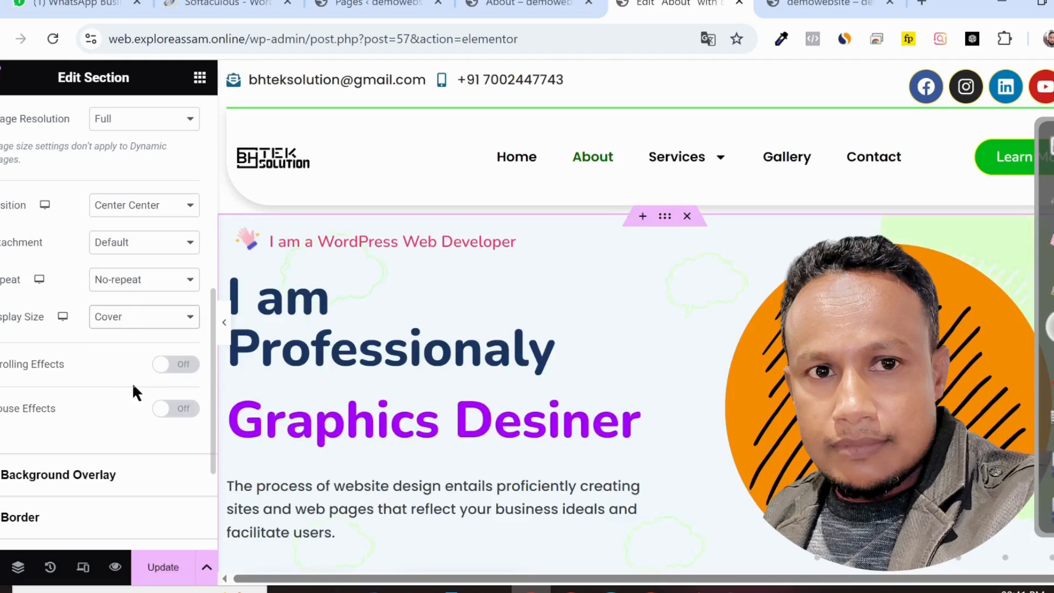
# Step: Reload the published About page and examine how the background image fills the hero section
pyautogui.click(538, 2)
pyautogui.click(54, 40)
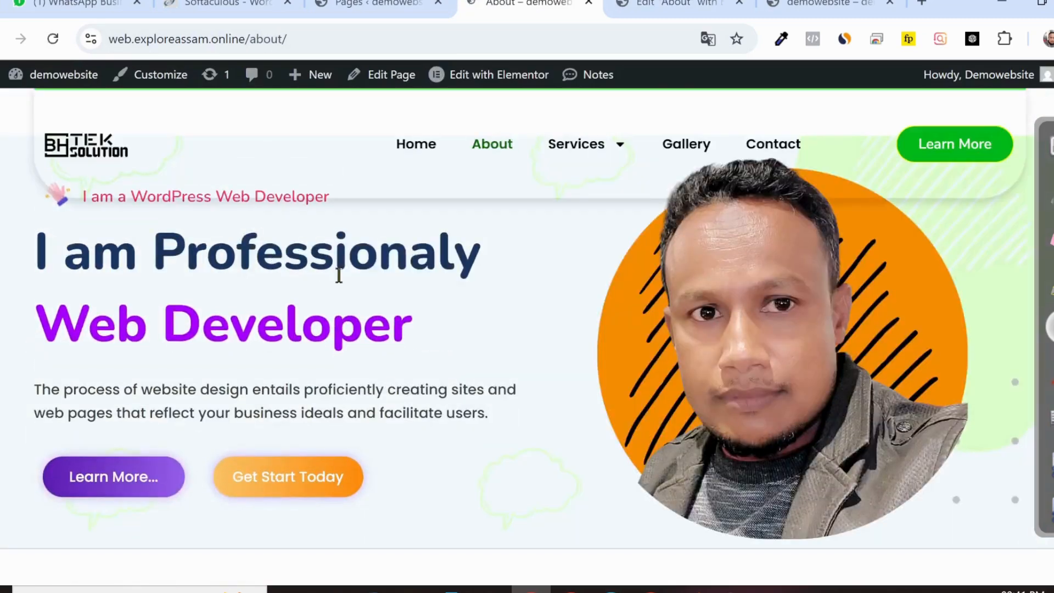
pyautogui.scroll(3, 346, 274)
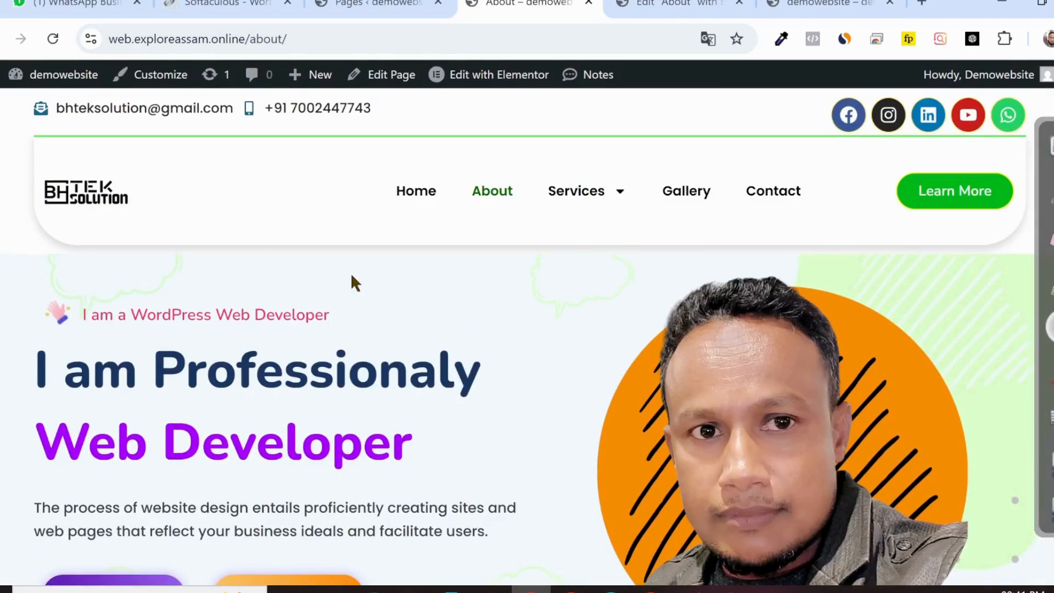
pyautogui.scroll(-2, 351, 283)
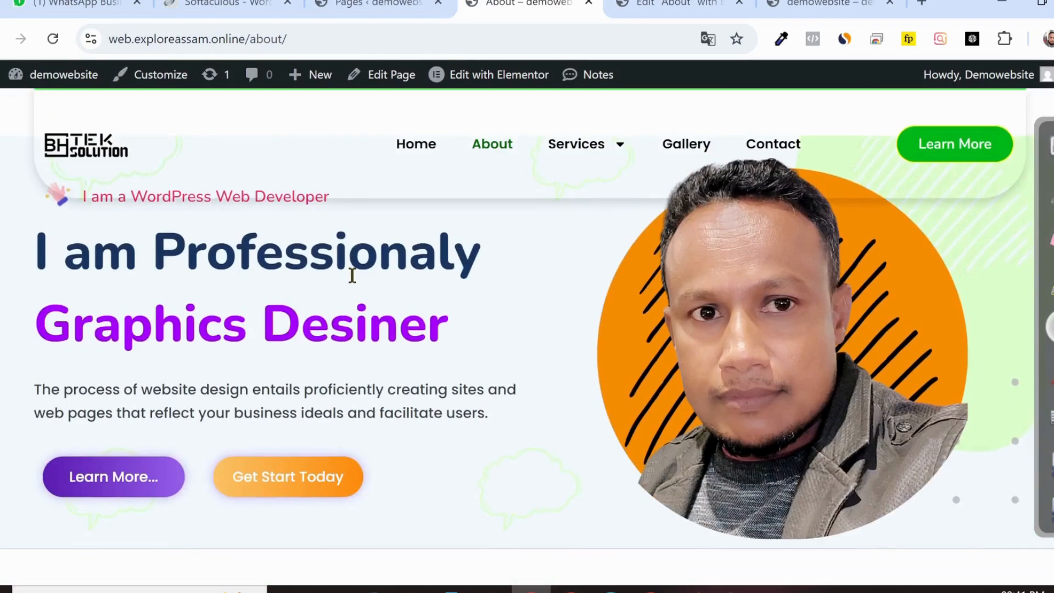
pyautogui.scroll(2, 352, 278)
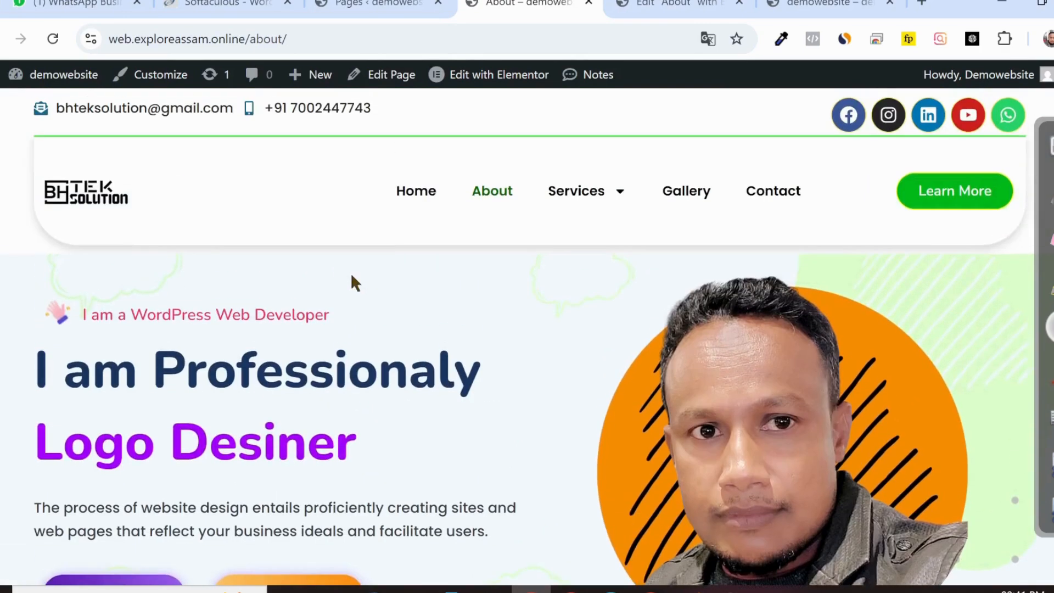
pyautogui.scroll(-2, 350, 272)
pyautogui.scroll(2, 386, 269)
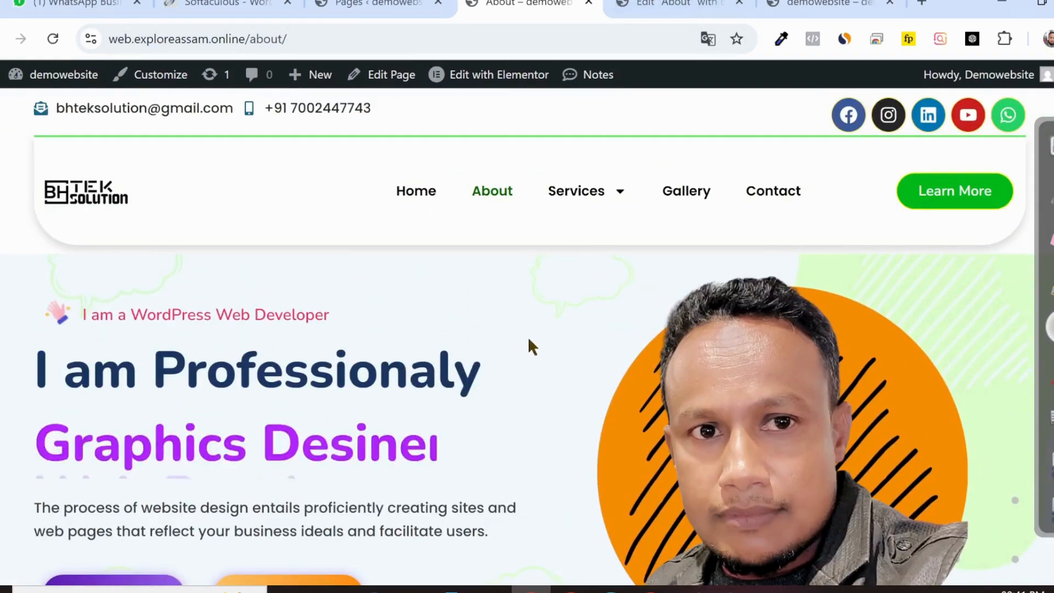
pyautogui.moveTo(539, 230)
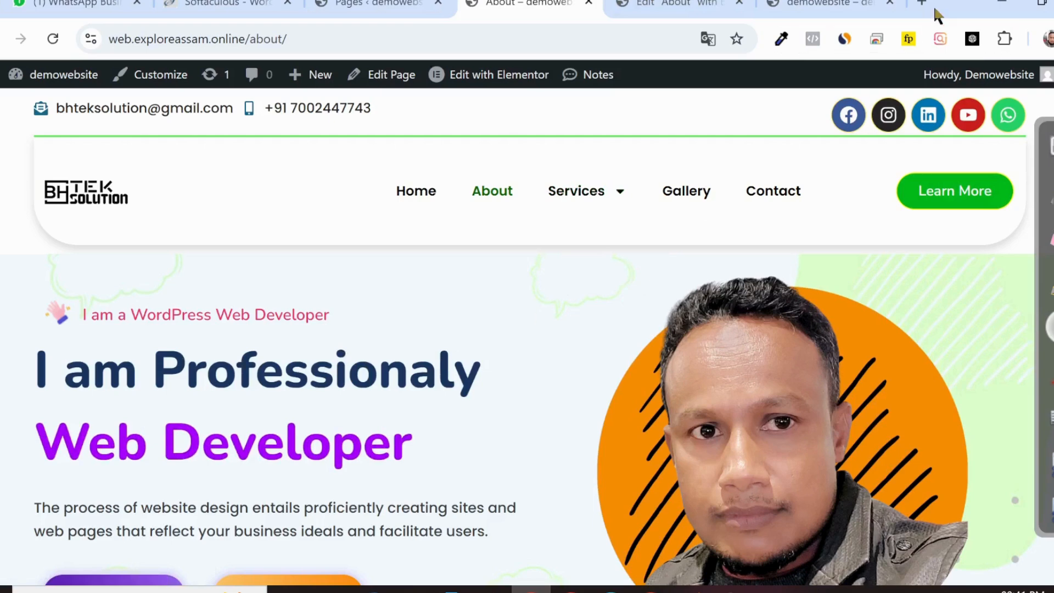
# Step: Compare the space around the home page's hero content with the published About page's hero section
pyautogui.click(845, 8)
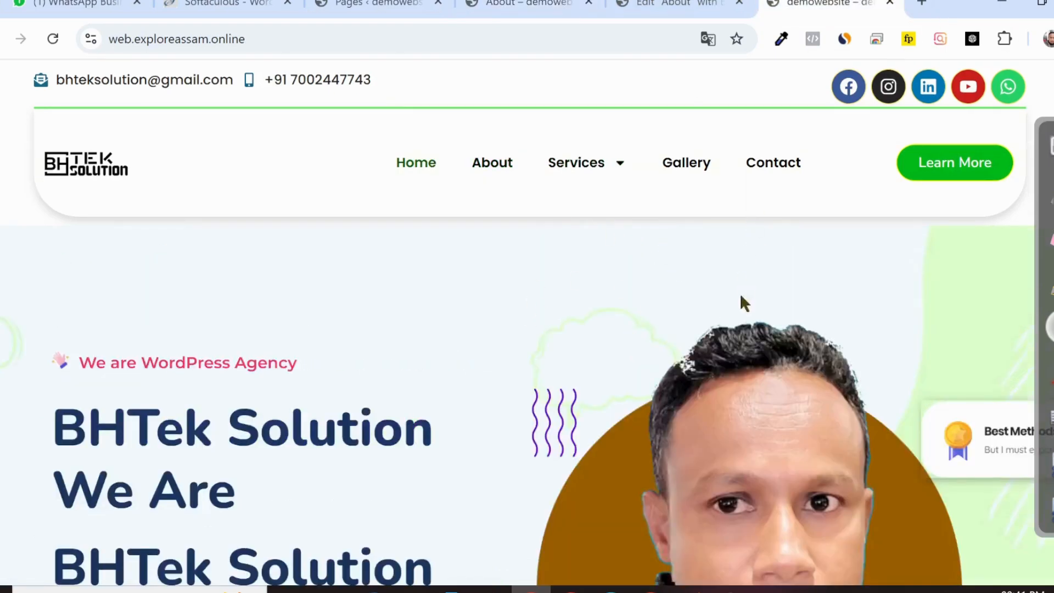
pyautogui.hotkey('ctrl', 'shift', 'Tab')
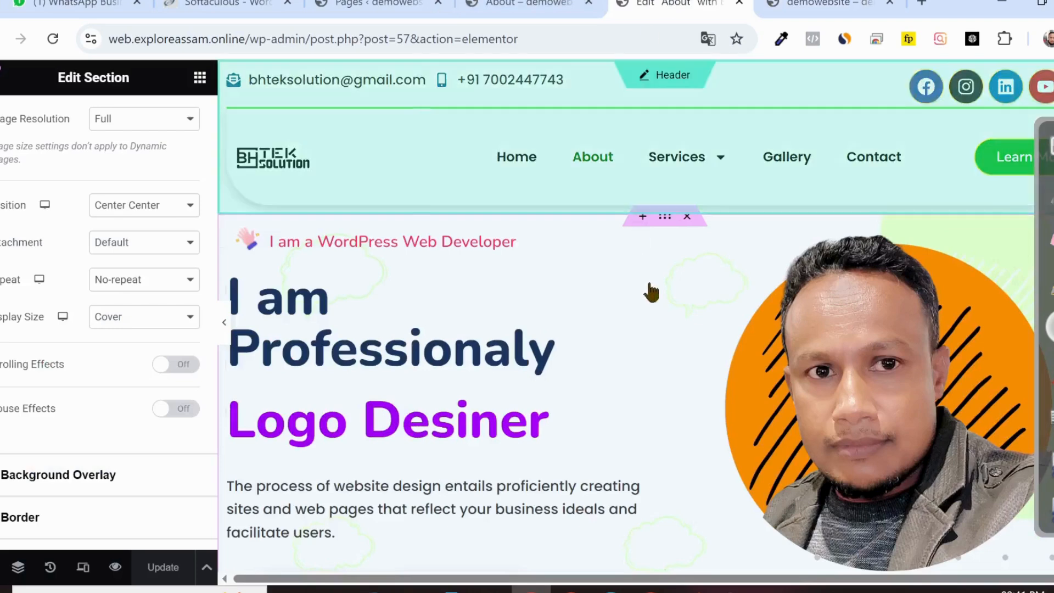
pyautogui.click(558, 8)
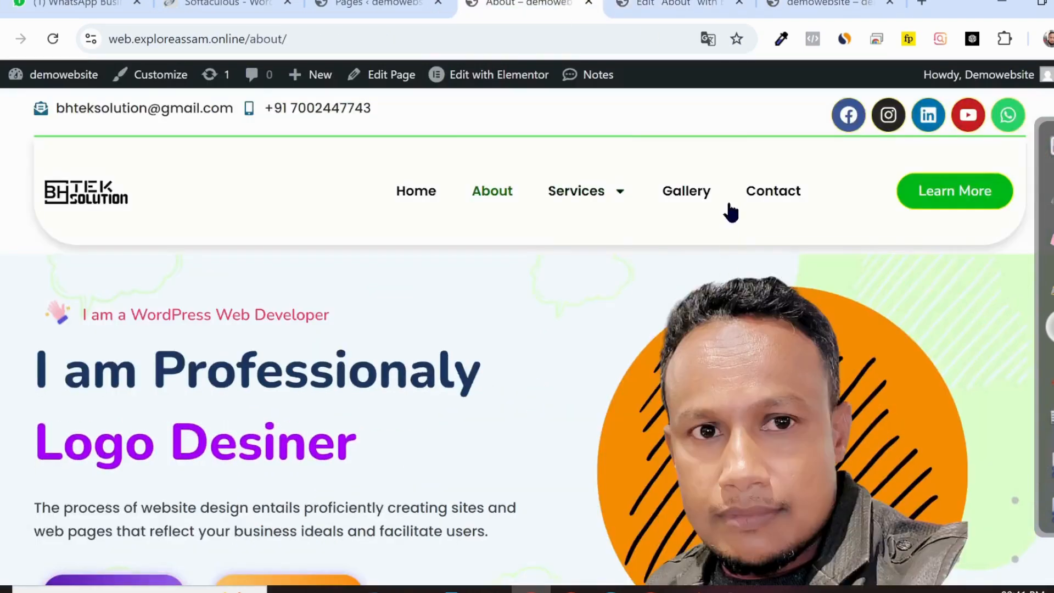
pyautogui.hotkey('ctrl', 'Tab')
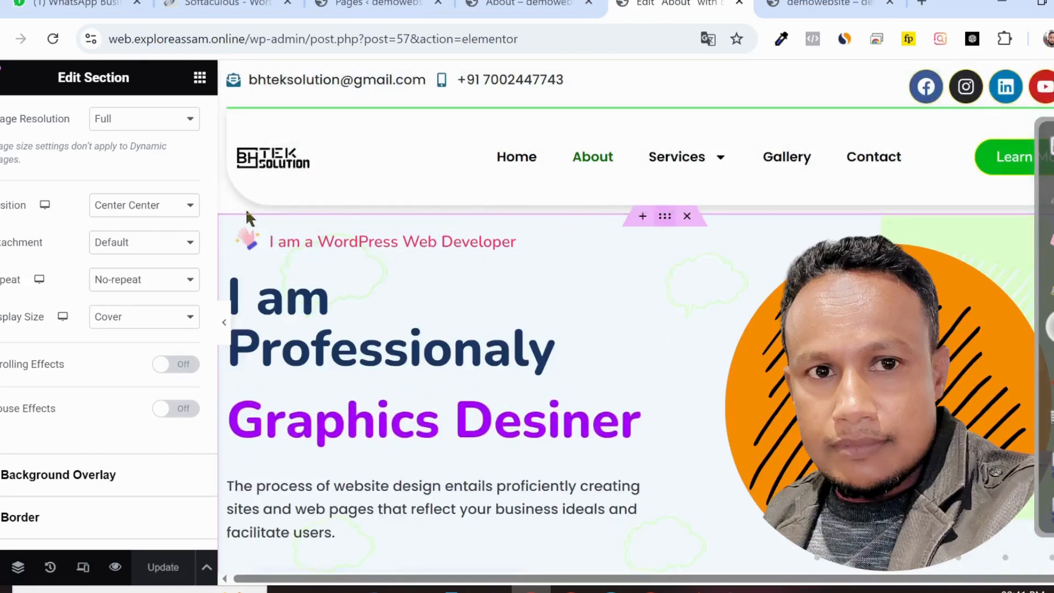
# Step: Unlink the hero section's padding values in the About page editor and set the top padding to 60 px
pyautogui.scroll(5, 106, 217)
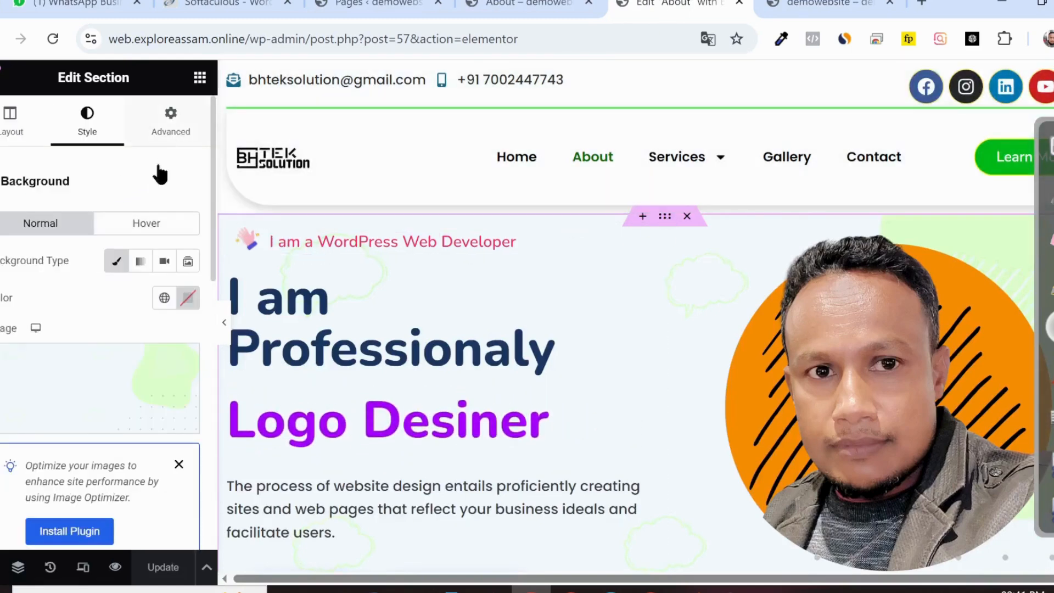
pyautogui.click(171, 126)
pyautogui.click(187, 312)
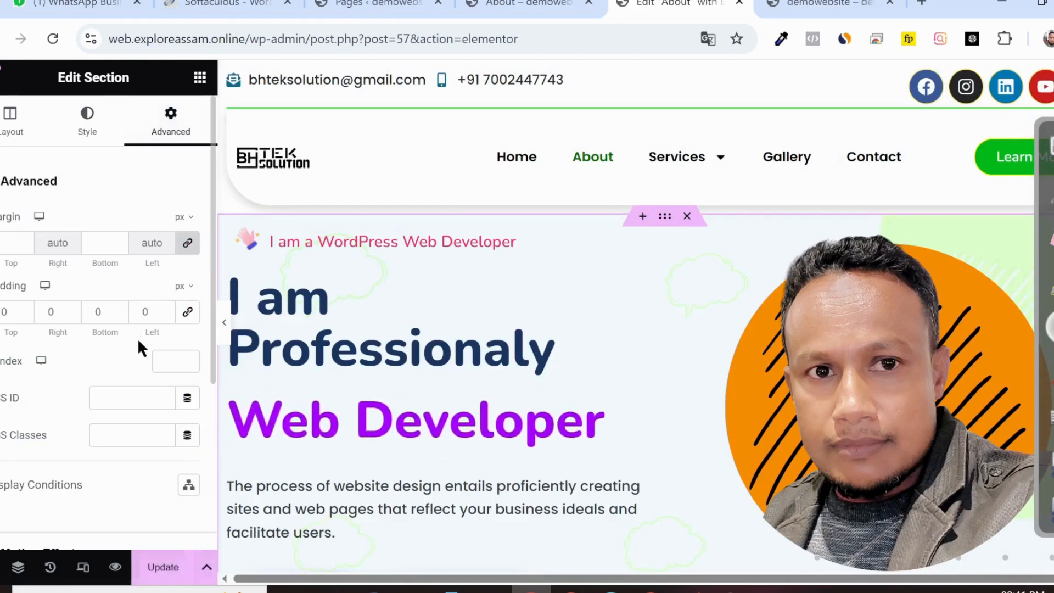
pyautogui.click(27, 307)
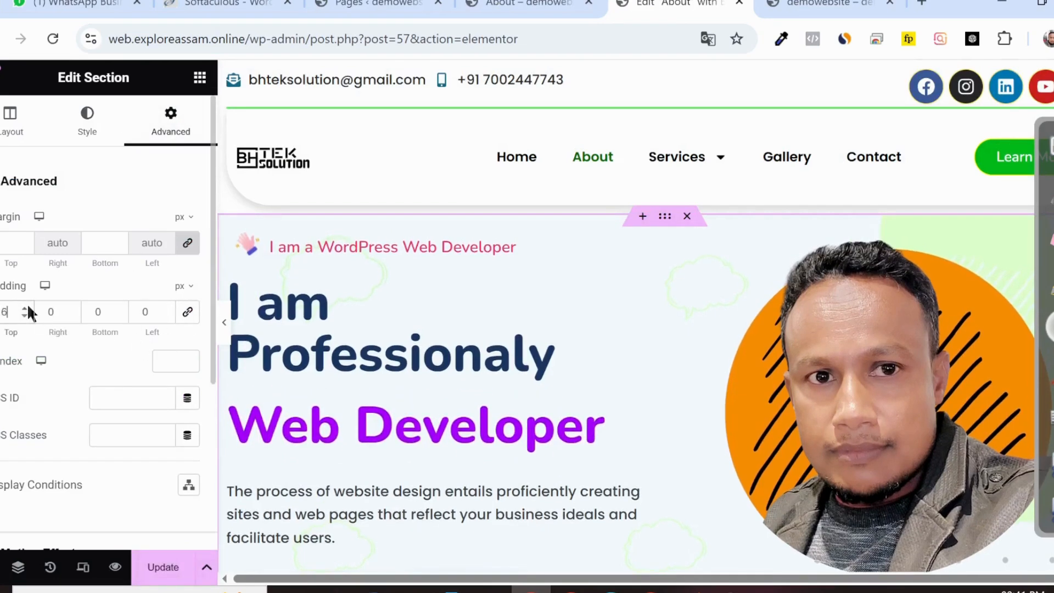
pyautogui.moveTo(28, 312); pyautogui.dragTo(28, 312)
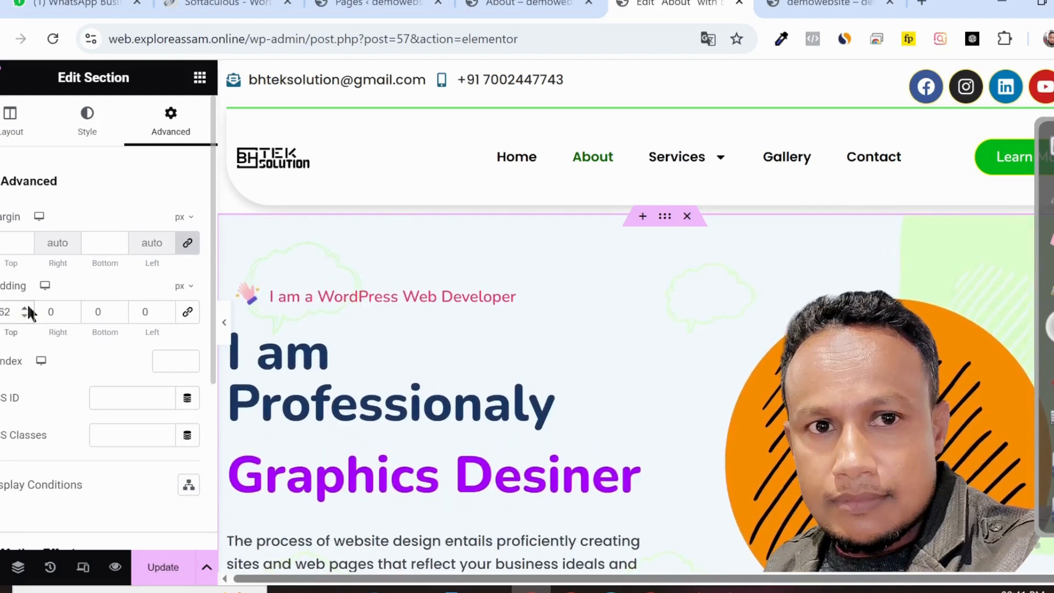
pyautogui.click(27, 314)
pyautogui.click(26, 313)
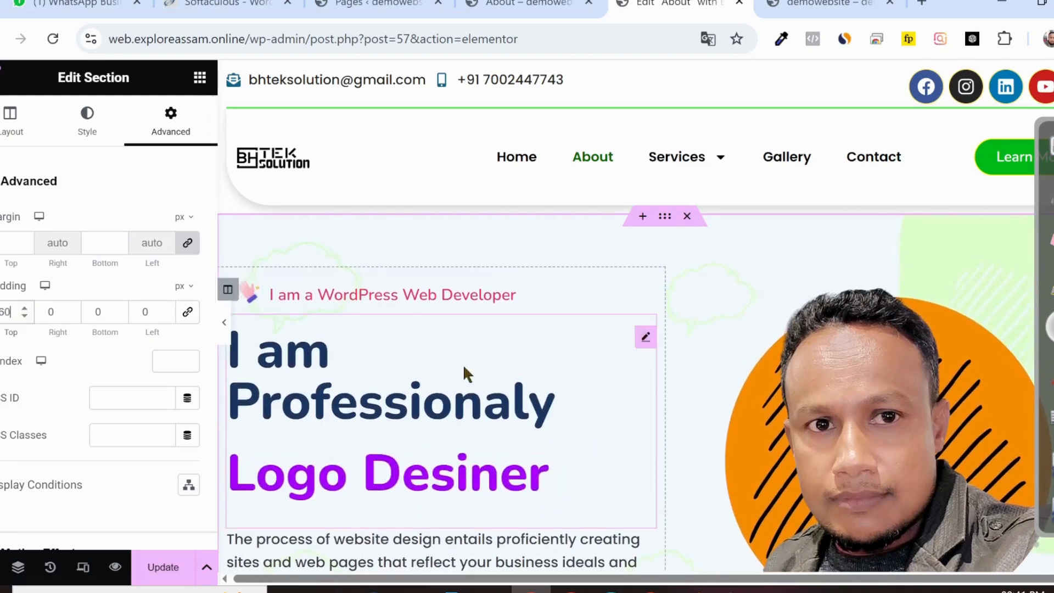
# Step: Set the hero section's bottom padding to 50 px and update the About page
pyautogui.scroll(-3, 462, 364)
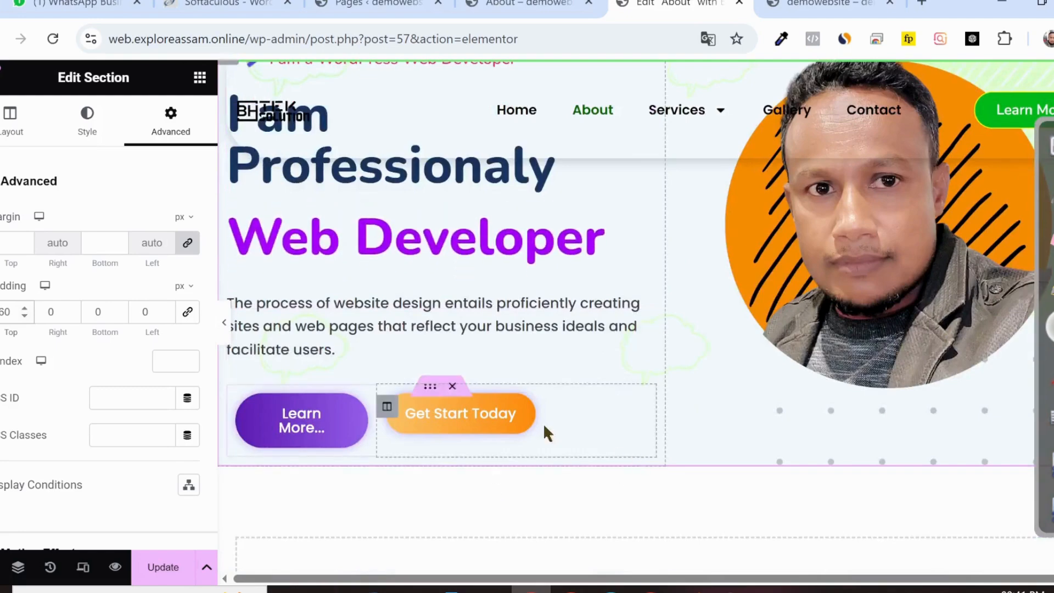
pyautogui.click(118, 309)
pyautogui.click(119, 309)
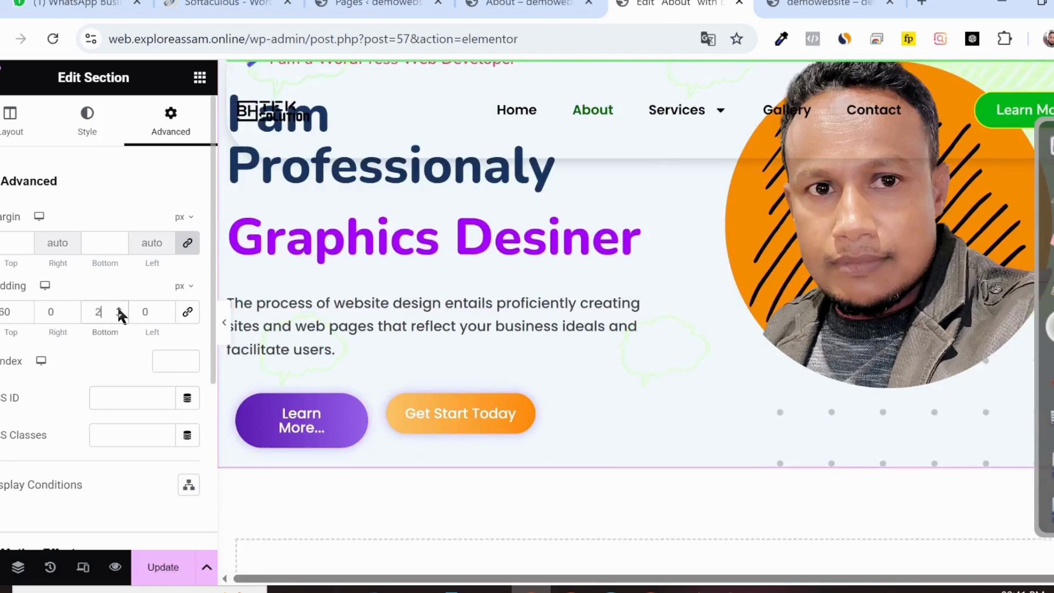
pyautogui.click(118, 310)
pyautogui.click(118, 311)
pyautogui.click(119, 310)
pyautogui.click(118, 310)
pyautogui.click(119, 311)
pyautogui.click(119, 310)
pyautogui.click(119, 311)
pyautogui.click(118, 311)
pyautogui.moveTo(119, 311); pyautogui.dragTo(118, 311)
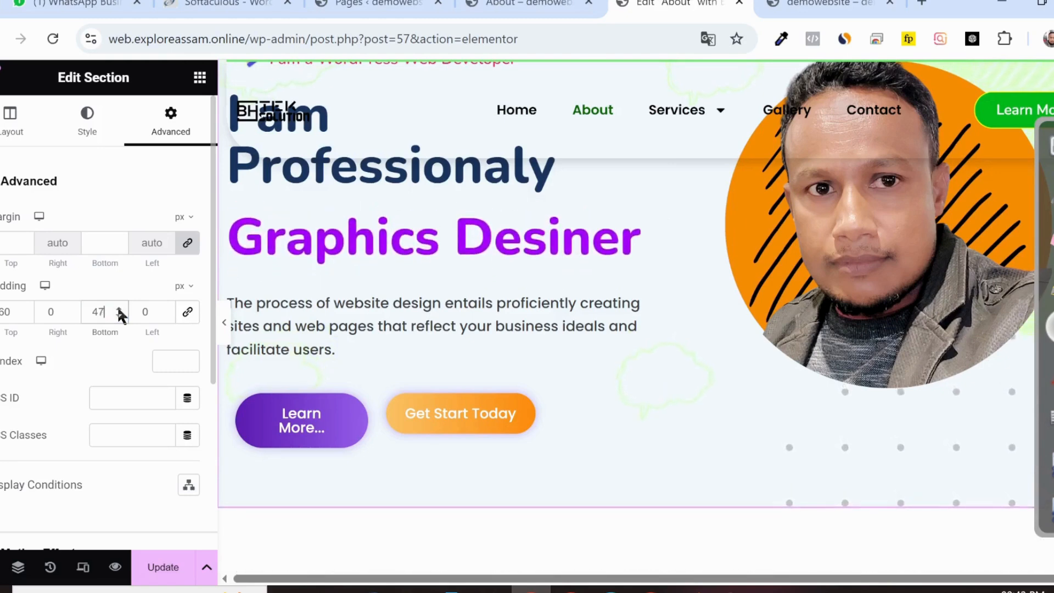
pyautogui.click(162, 568)
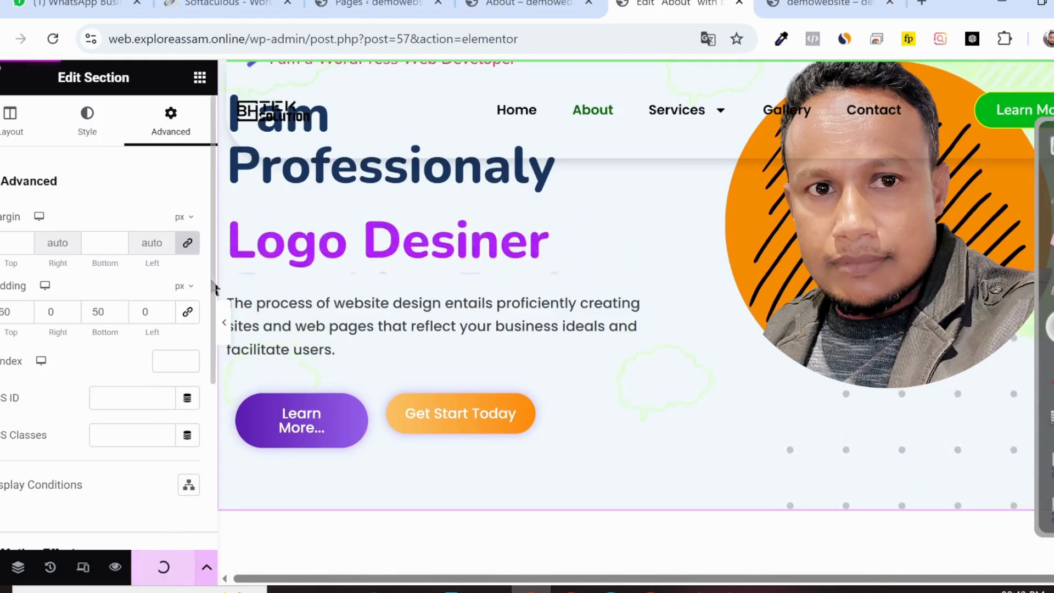
# Step: Reload the published About page and examine the spacing above and below the hero content
pyautogui.click(513, 6)
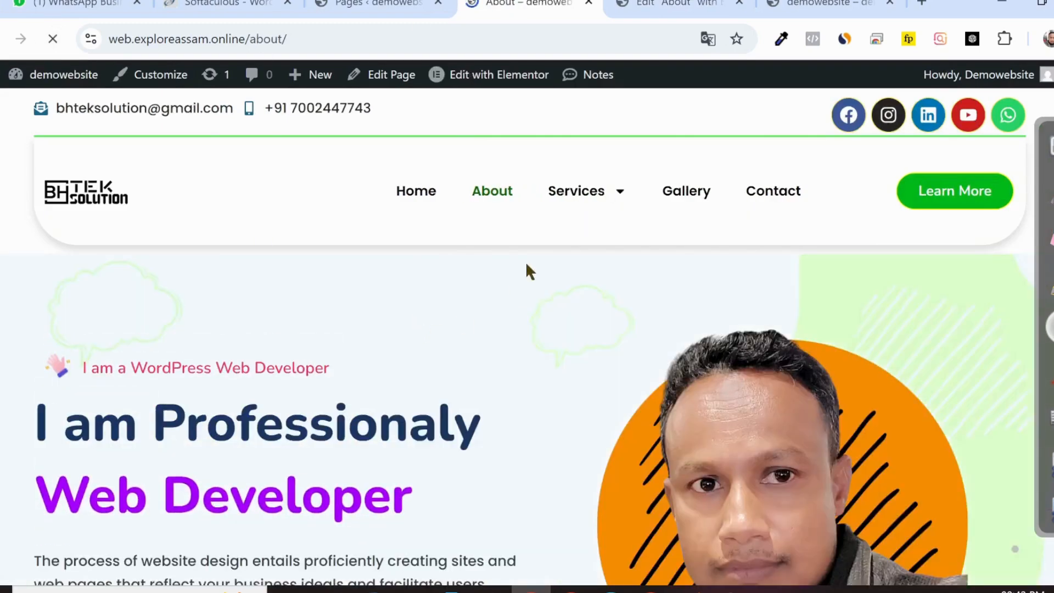
pyautogui.scroll(-4, 621, 304)
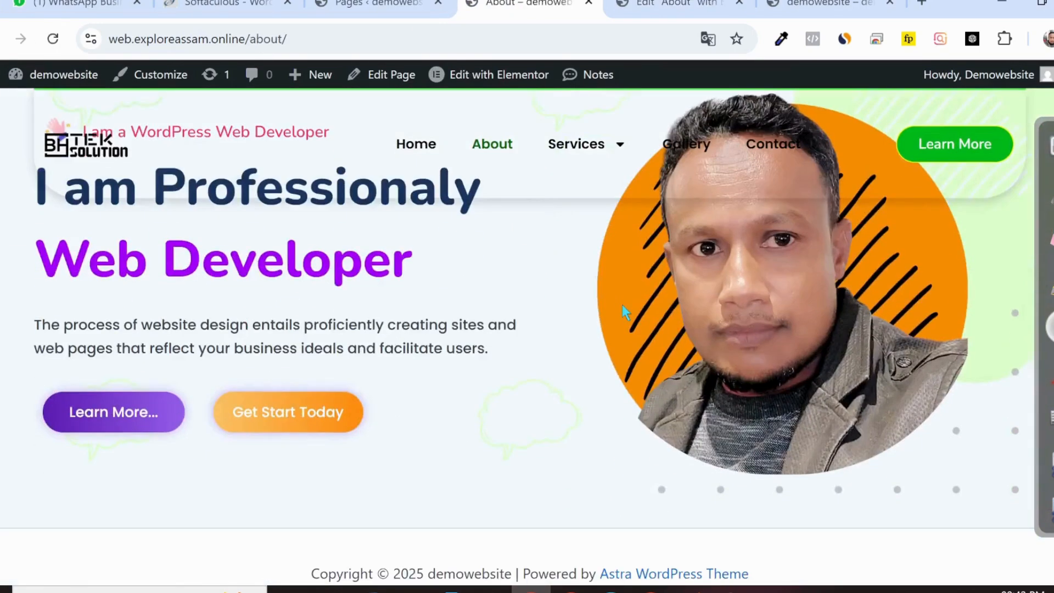
pyautogui.scroll(2, 621, 304)
pyautogui.scroll(2, 621, 304)
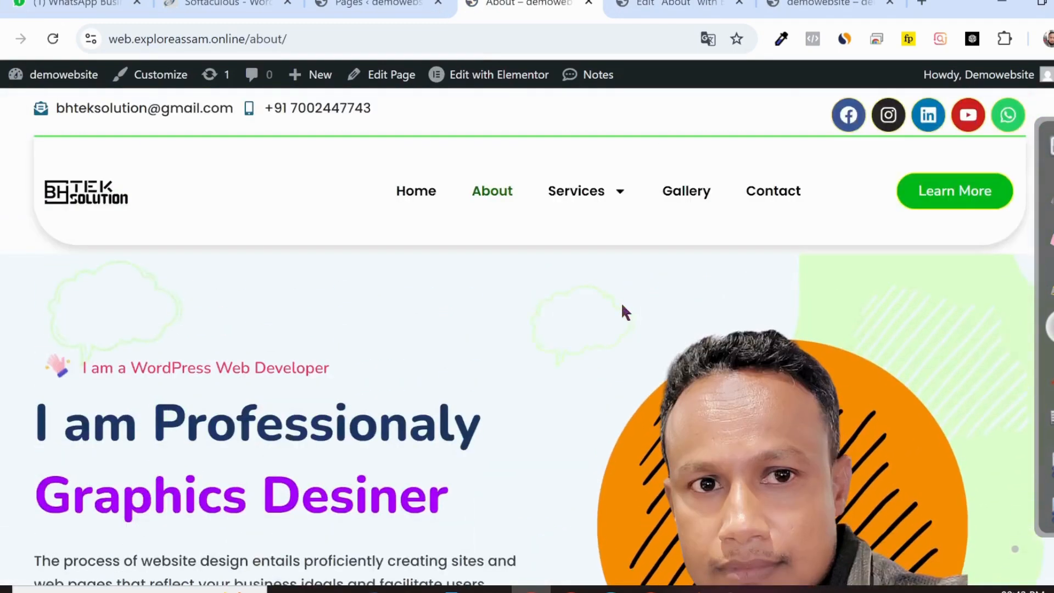
pyautogui.scroll(-2, 622, 311)
pyautogui.scroll(2, 625, 312)
pyautogui.scroll(-2, 621, 306)
pyautogui.scroll(2, 621, 306)
pyautogui.scroll(-2, 622, 306)
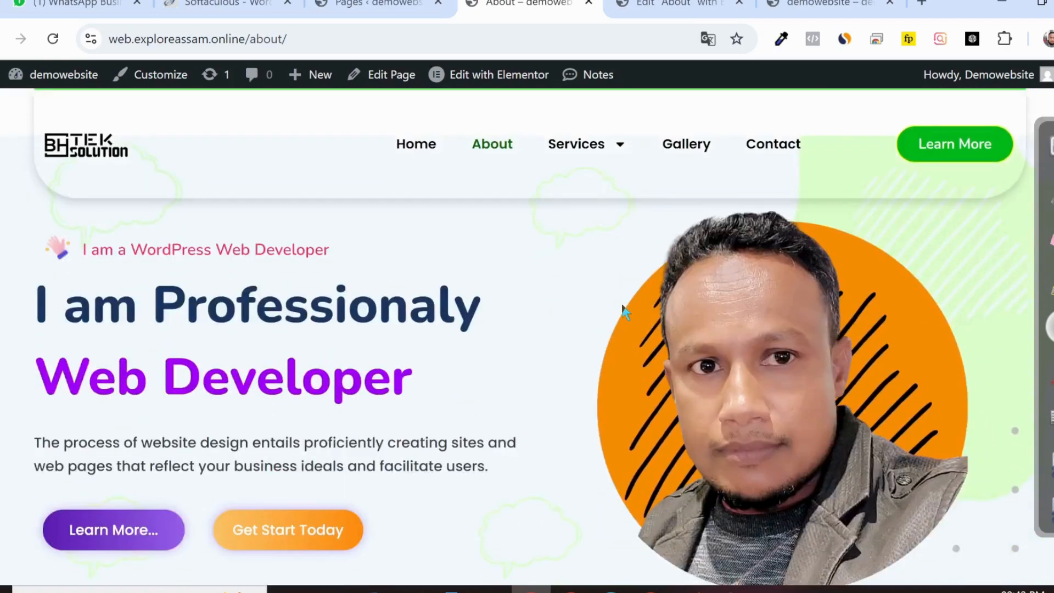
pyautogui.scroll(2, 604, 329)
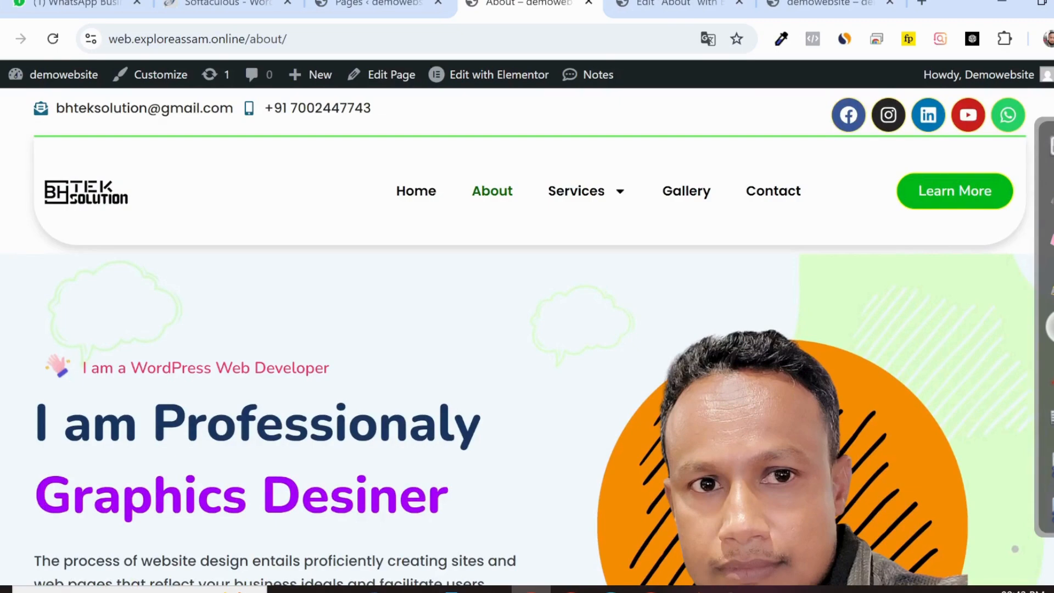
pyautogui.scroll(-4, 751, 325)
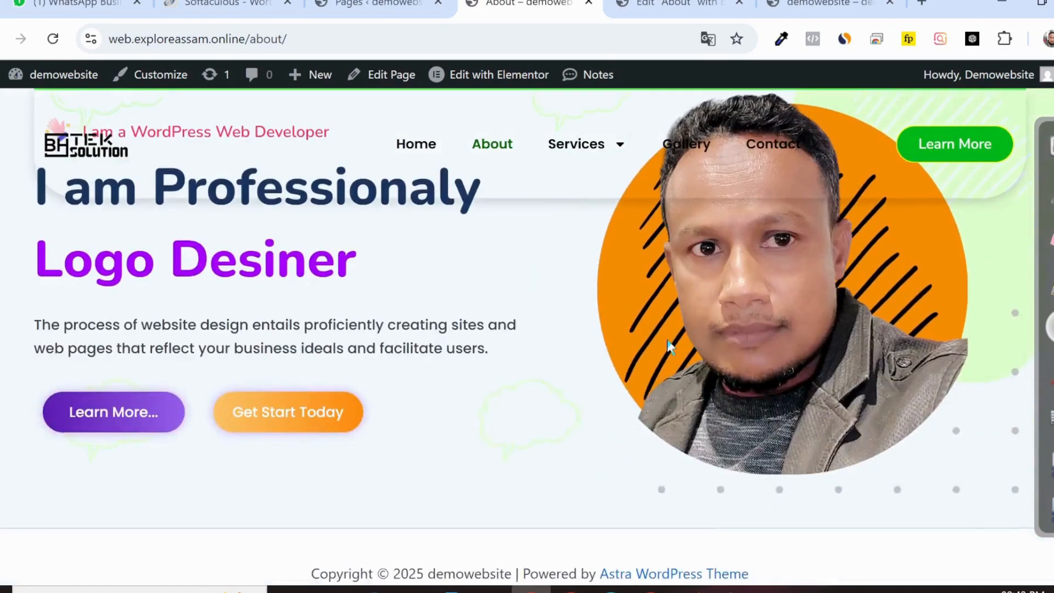
pyautogui.scroll(2, 667, 344)
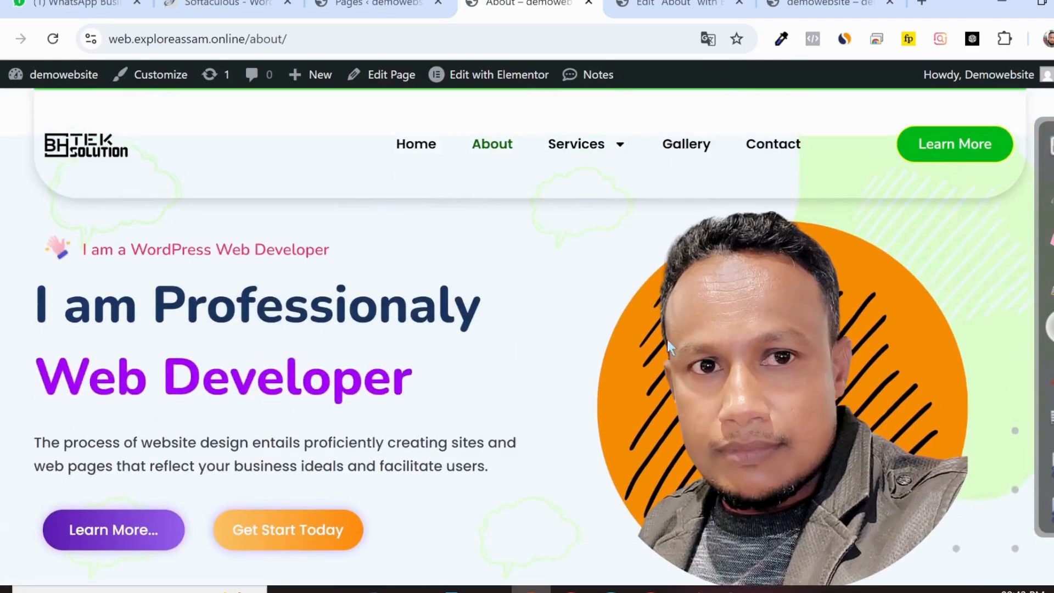
pyautogui.scroll(2, 666, 339)
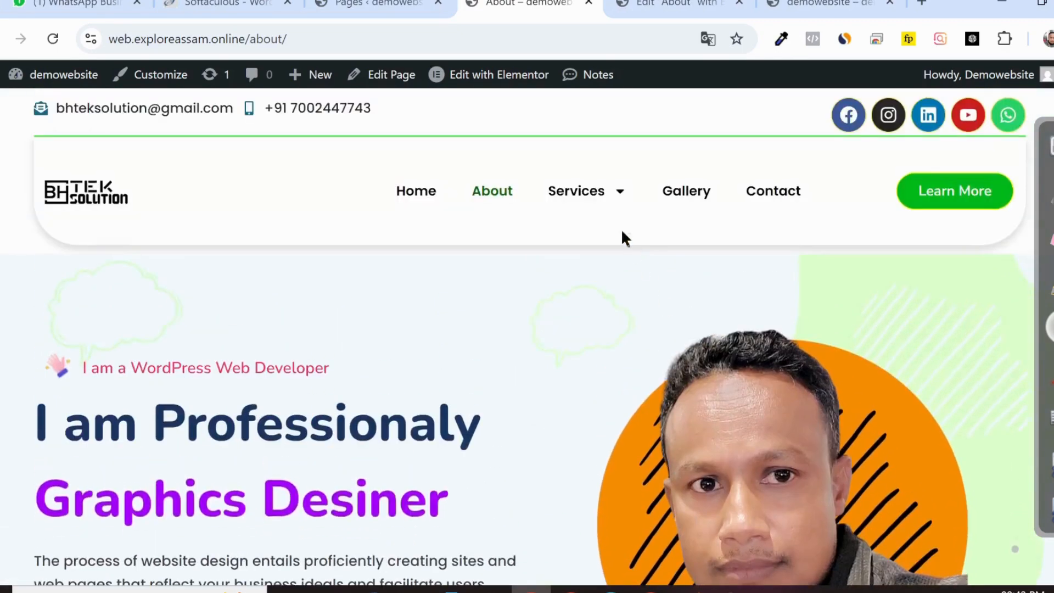
# Step: Examine the published About page's hero section, its vertical spacing and the header's overlap while scrolling
pyautogui.click(636, 5)
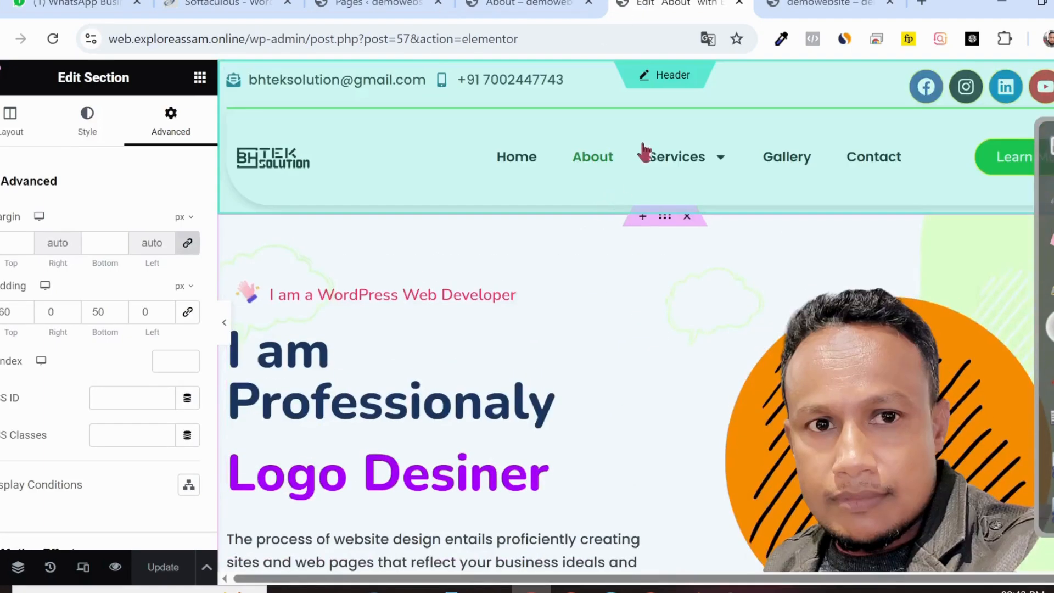
pyautogui.click(540, 3)
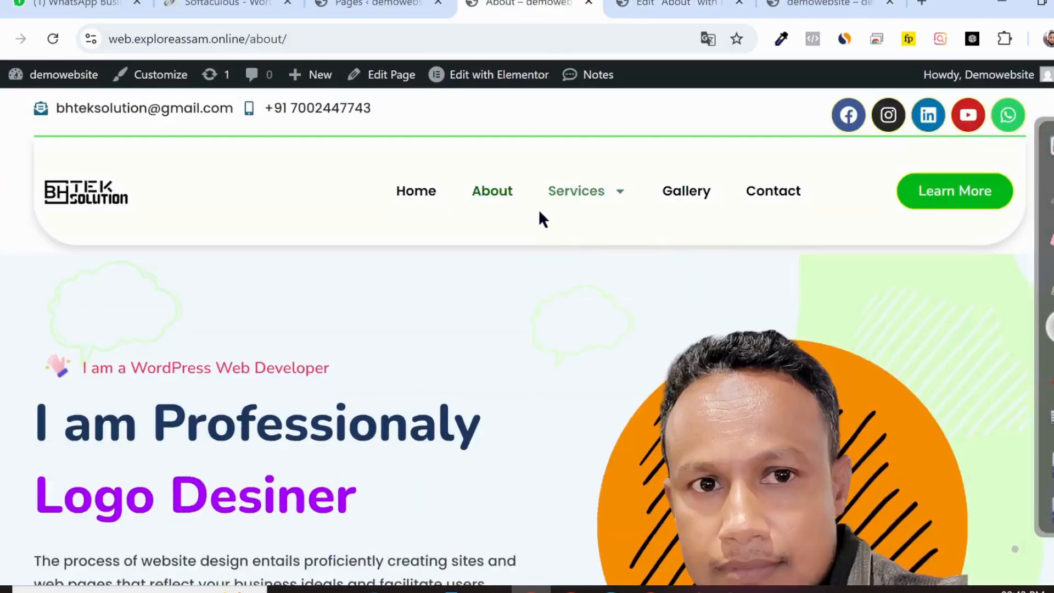
pyautogui.scroll(-4, 539, 212)
pyautogui.scroll(5, 538, 215)
pyautogui.scroll(-2, 538, 215)
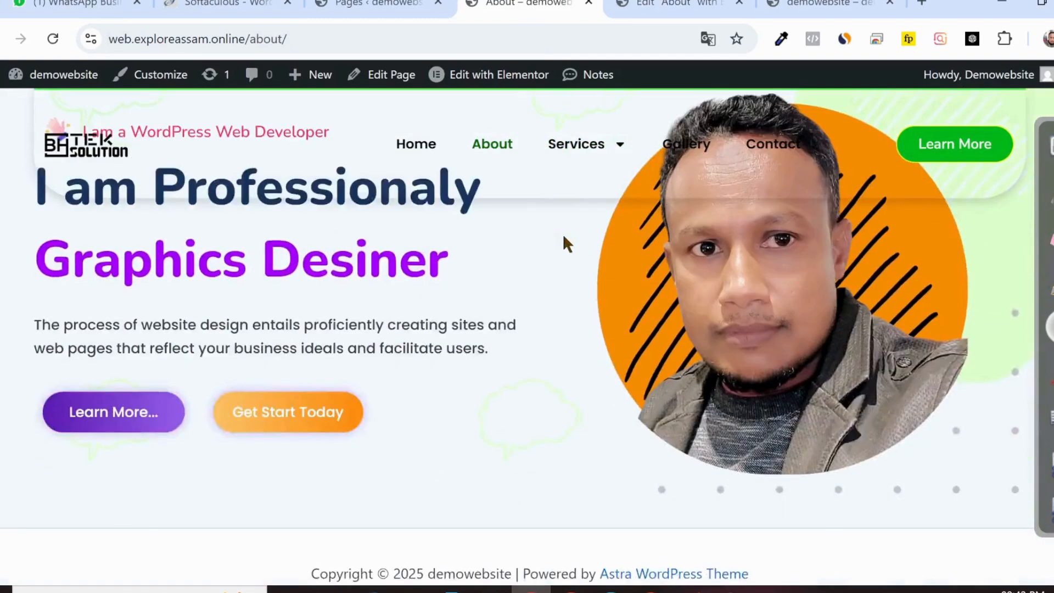
pyautogui.scroll(-2, 564, 239)
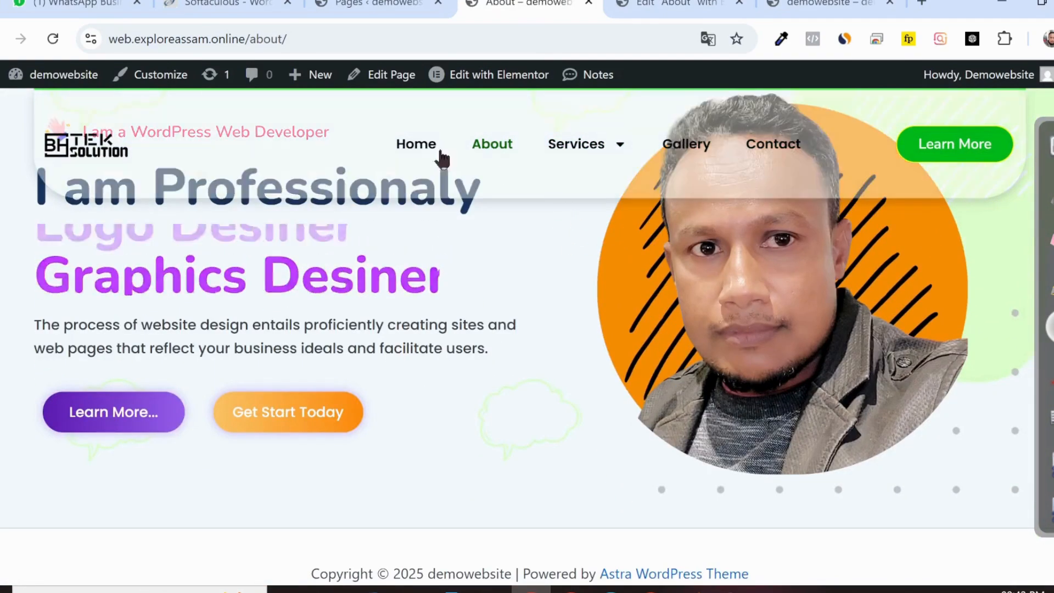
pyautogui.scroll(2, 532, 325)
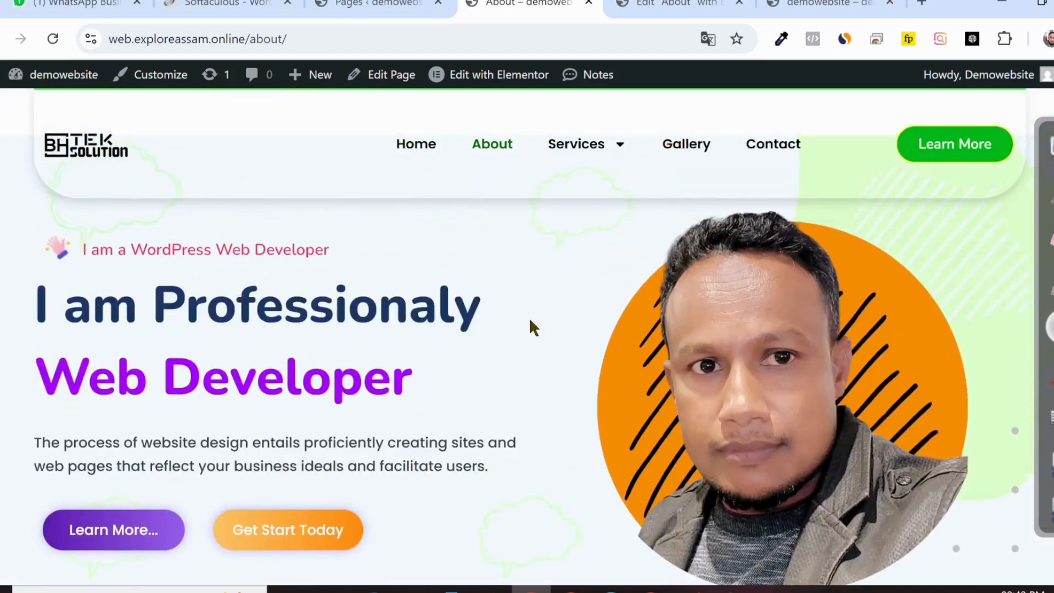
pyautogui.scroll(-2, 530, 321)
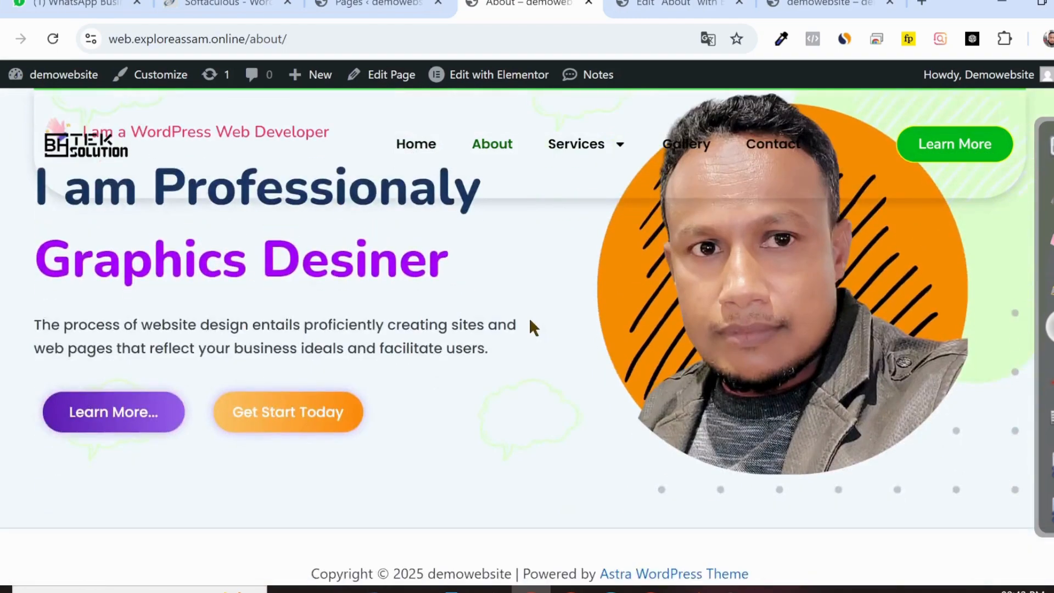
pyautogui.scroll(2, 531, 324)
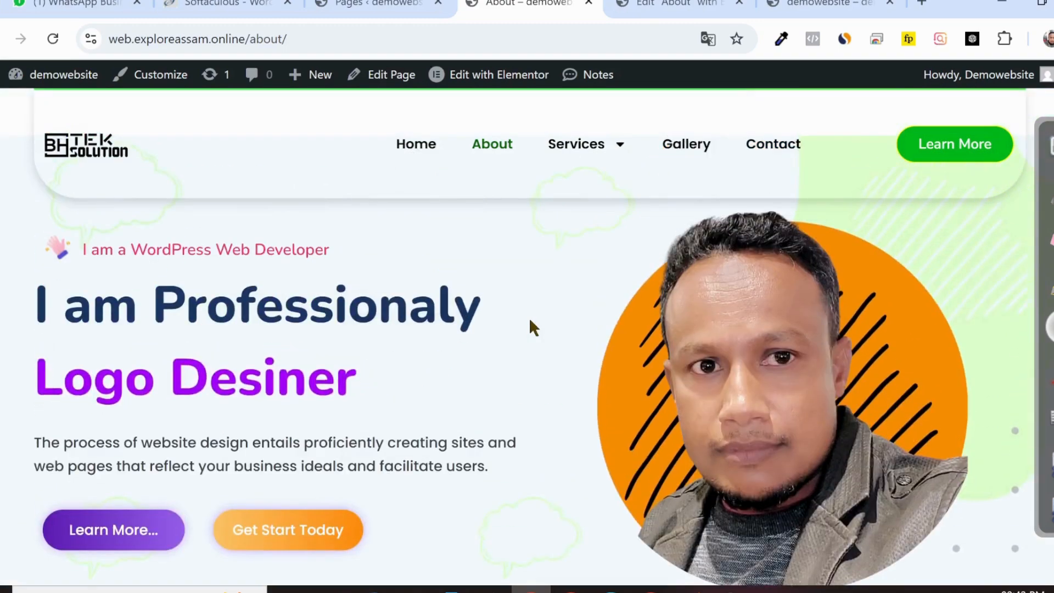
pyautogui.scroll(-2, 525, 217)
pyautogui.scroll(2, 525, 217)
pyautogui.scroll(2, 516, 214)
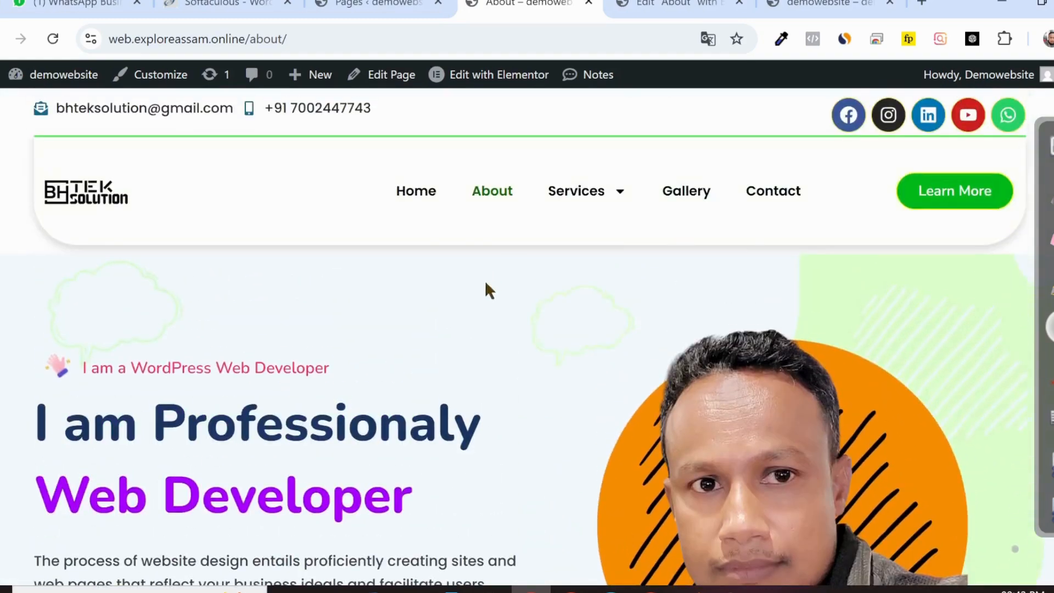
pyautogui.scroll(-2, 470, 274)
pyautogui.scroll(2, 470, 272)
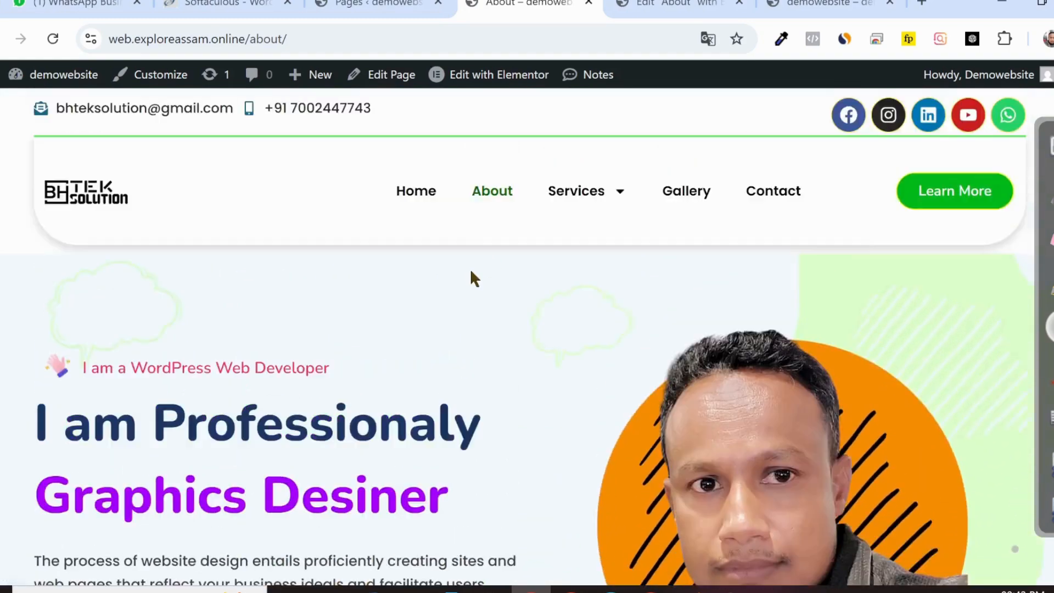
pyautogui.scroll(-2, 472, 179)
pyautogui.scroll(2, 475, 180)
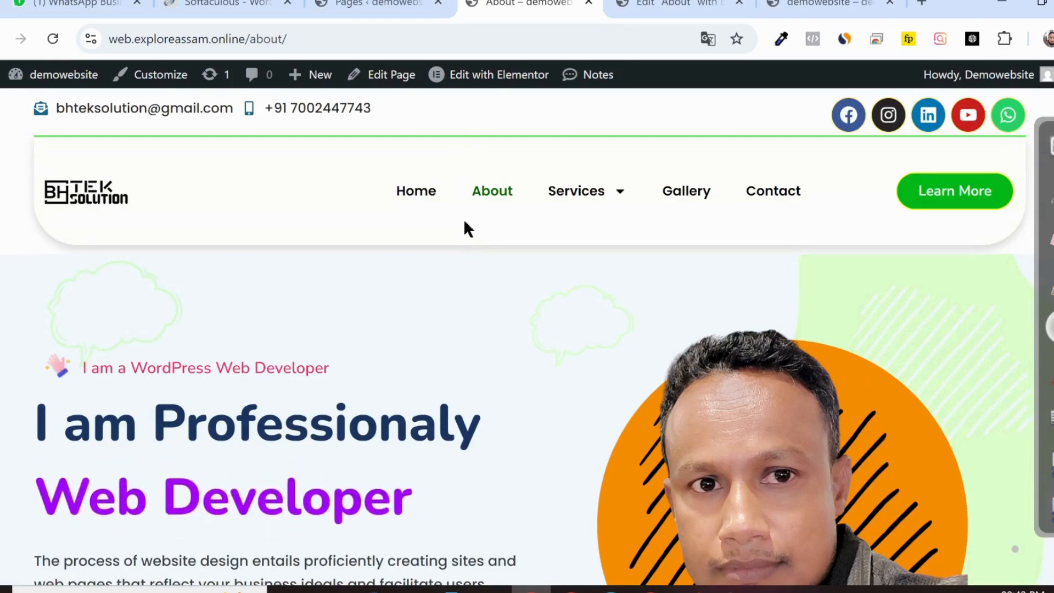
pyautogui.scroll(-2, 465, 275)
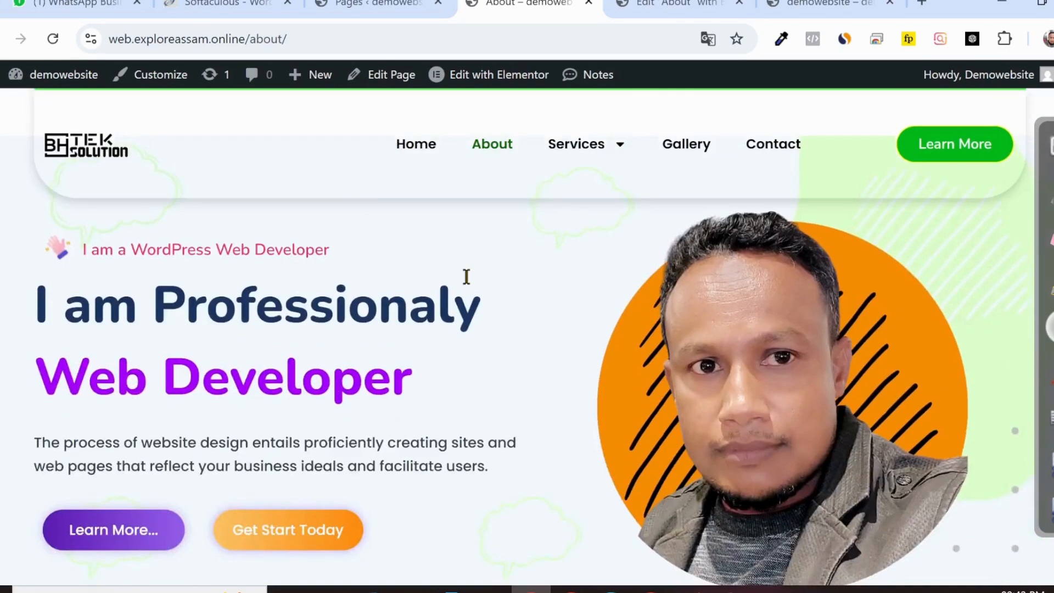
pyautogui.scroll(-2, 466, 276)
pyautogui.scroll(4, 466, 277)
pyautogui.scroll(-5, 466, 277)
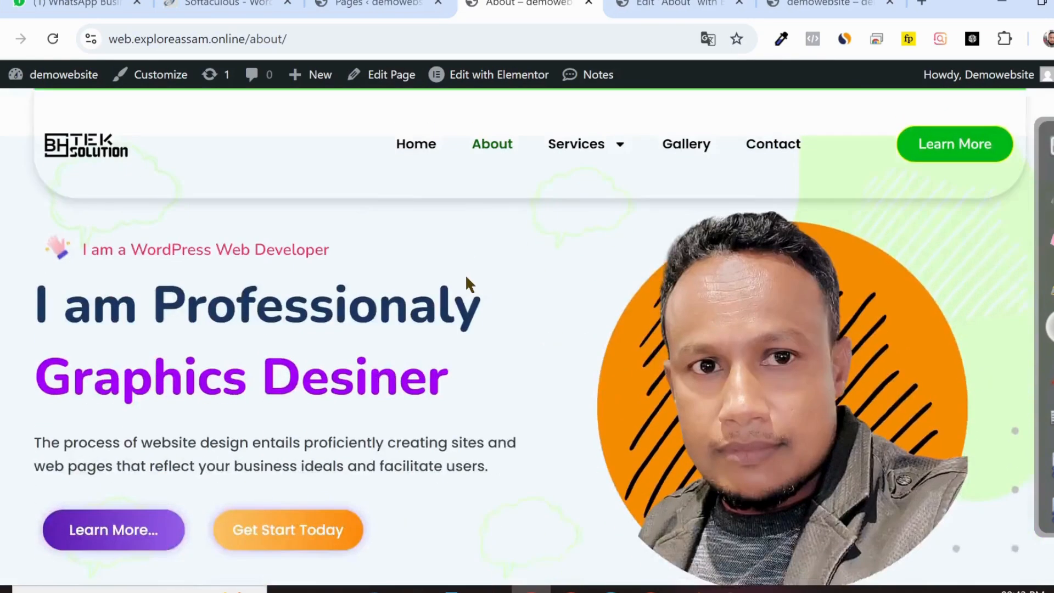
pyautogui.scroll(2, 465, 277)
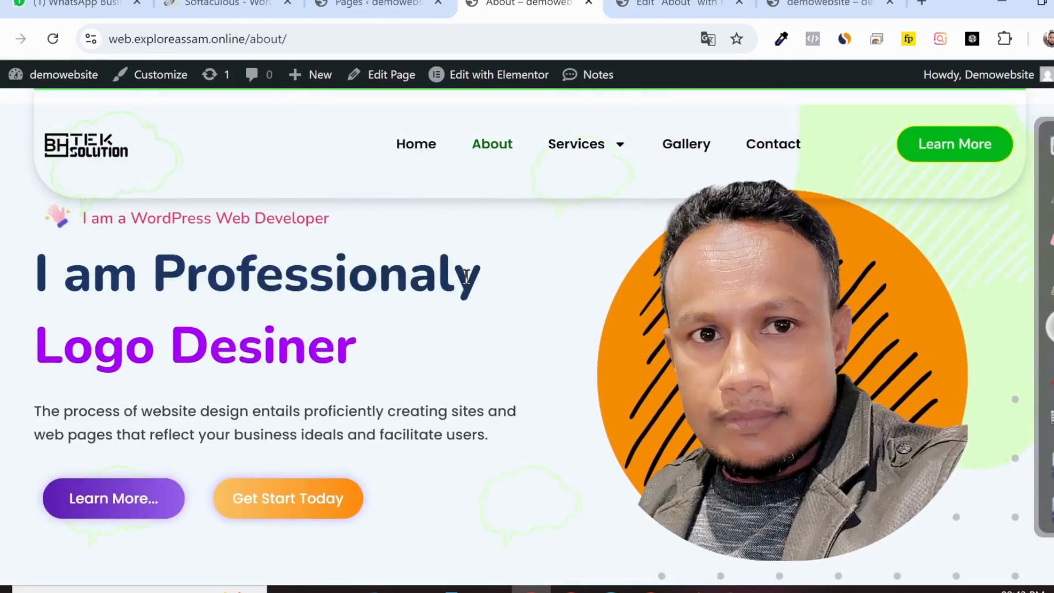
pyautogui.scroll(2, 465, 281)
# Step: Compare the About page hero in the editor with the decorative elements around the home page's hero portrait
pyautogui.click(651, 15)
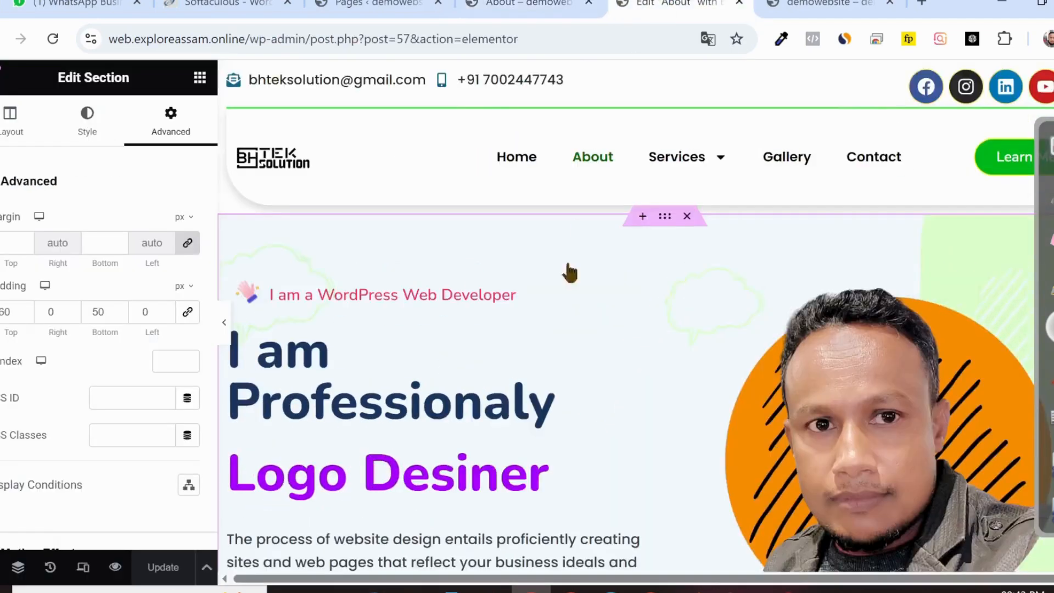
pyautogui.scroll(-1, 671, 324)
pyautogui.scroll(-1, 672, 334)
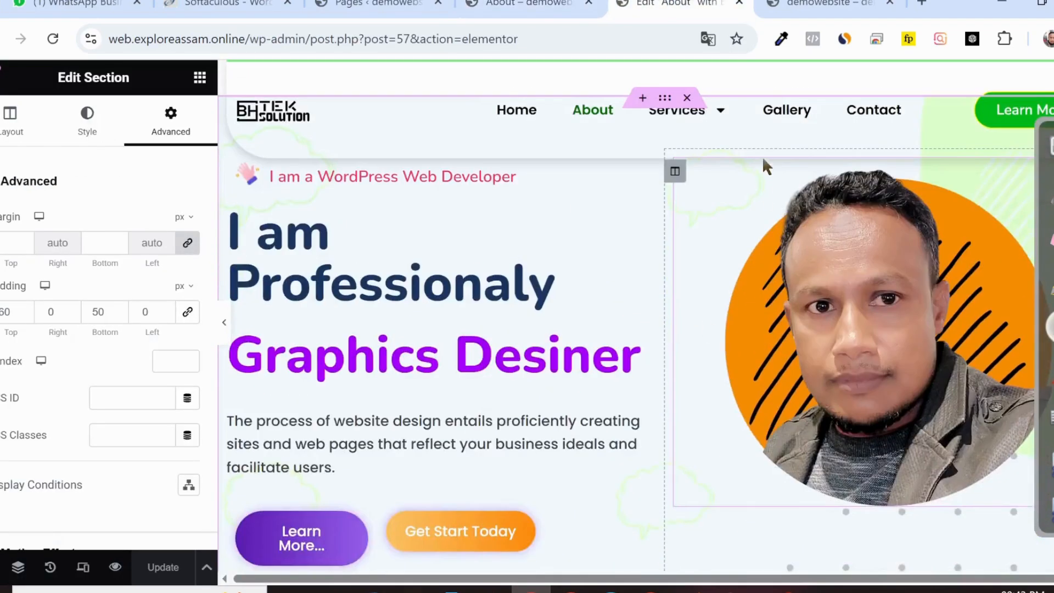
pyautogui.hotkey('ctrl', 'Tab')
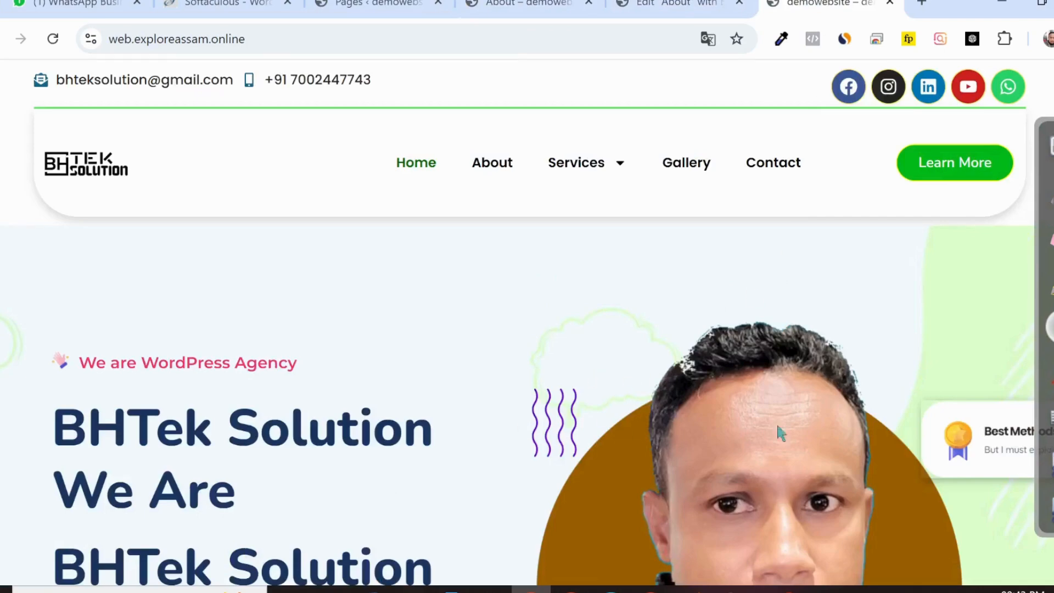
pyautogui.scroll(-6, 884, 464)
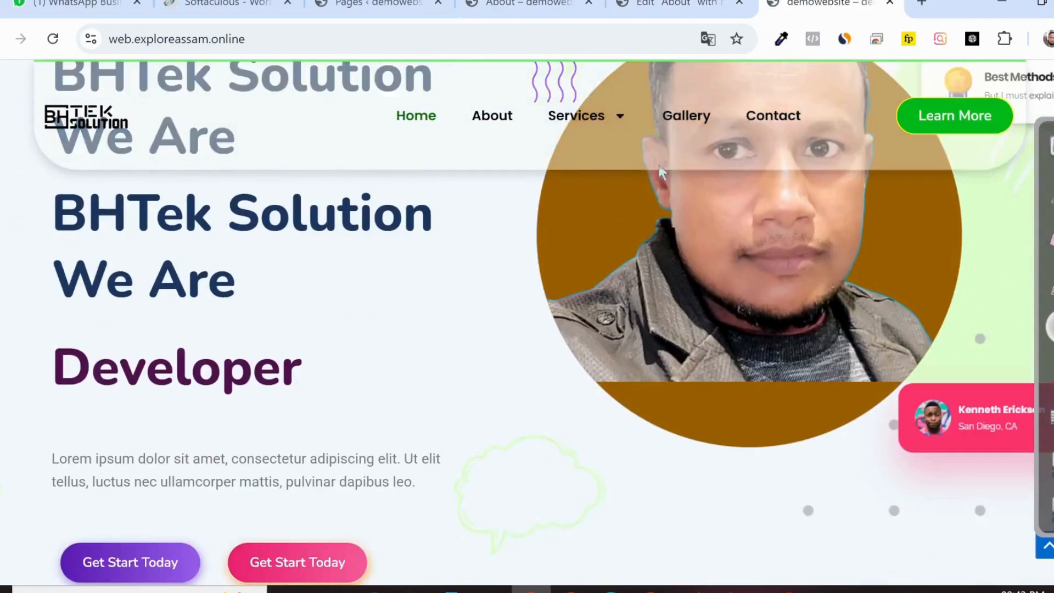
# Step: Add an Image widget below the portrait in the About page editor and insert Group-9279.png from the media library
pyautogui.click(679, 4)
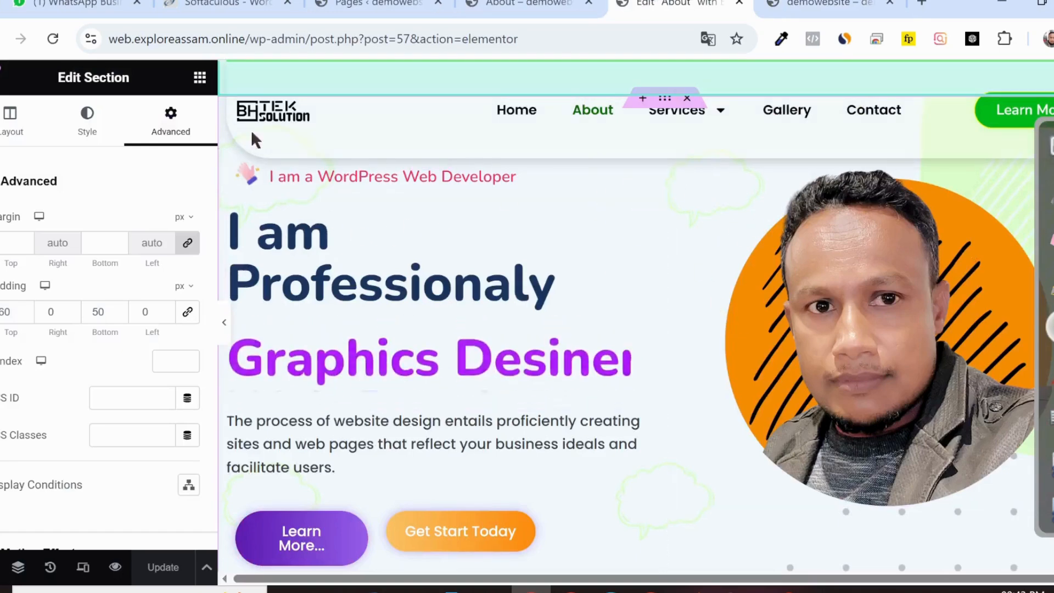
pyautogui.click(200, 77)
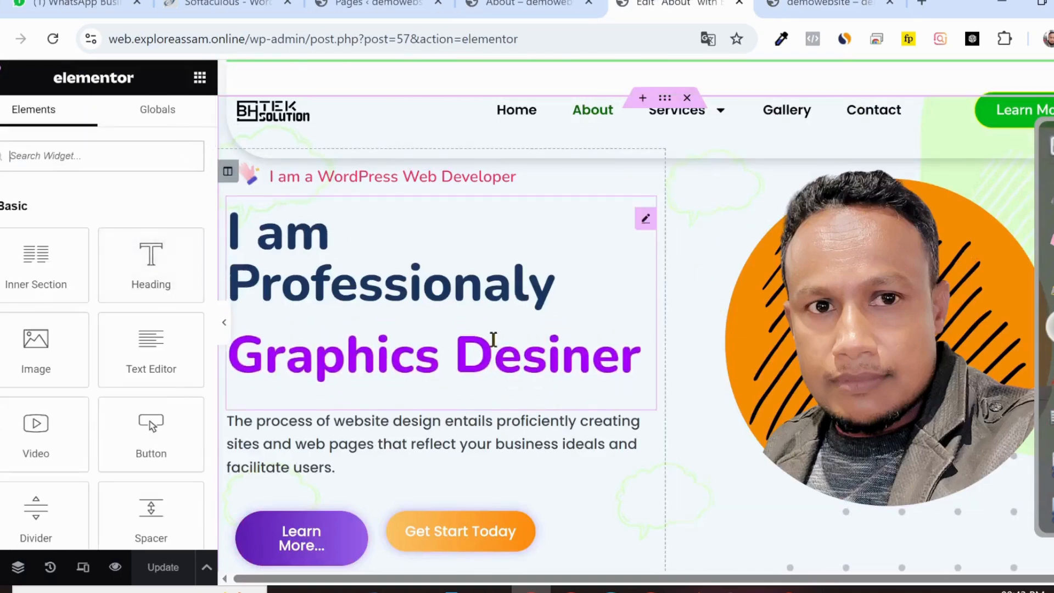
pyautogui.scroll(-2, 489, 348)
pyautogui.moveTo(27, 357); pyautogui.dragTo(866, 384)
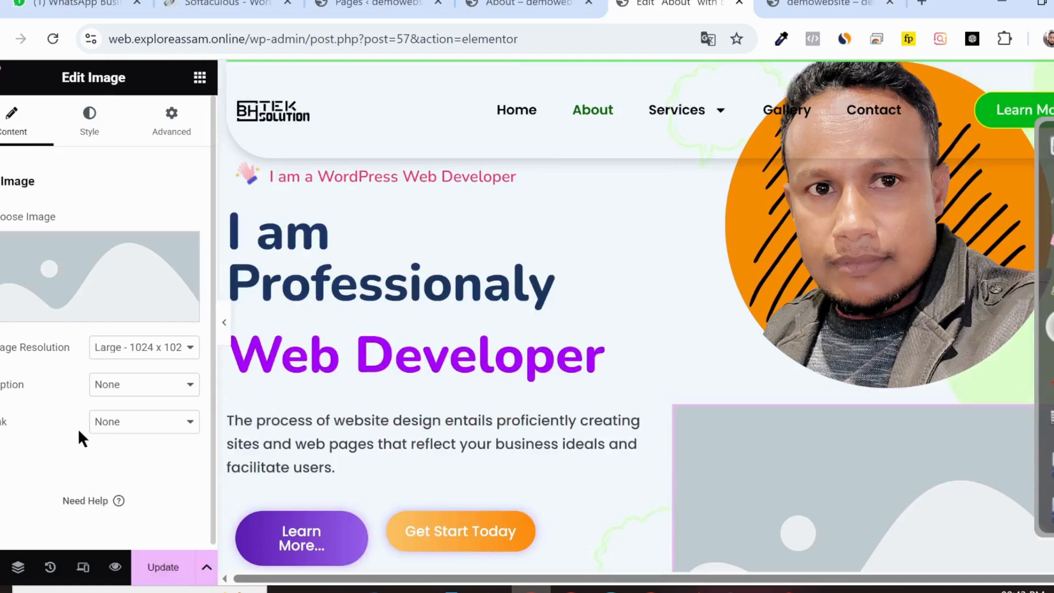
pyautogui.click(113, 298)
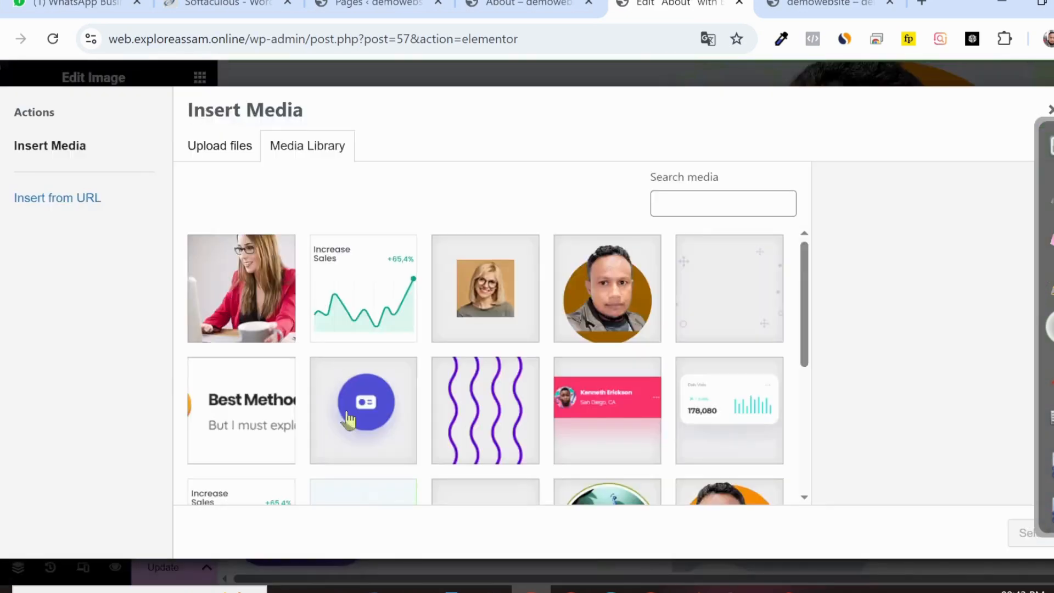
pyautogui.click(477, 431)
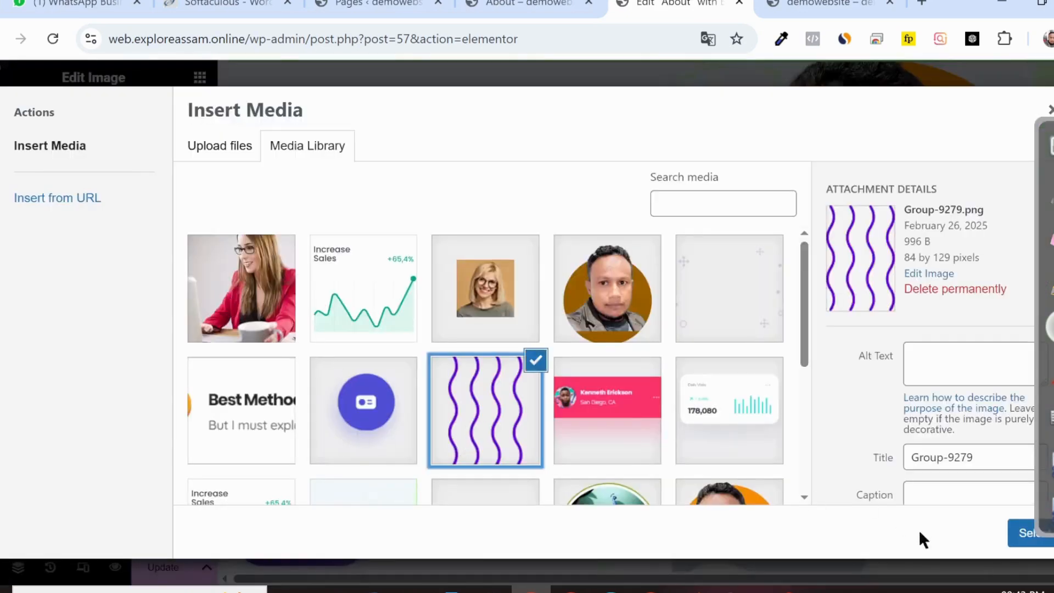
pyautogui.click(1024, 543)
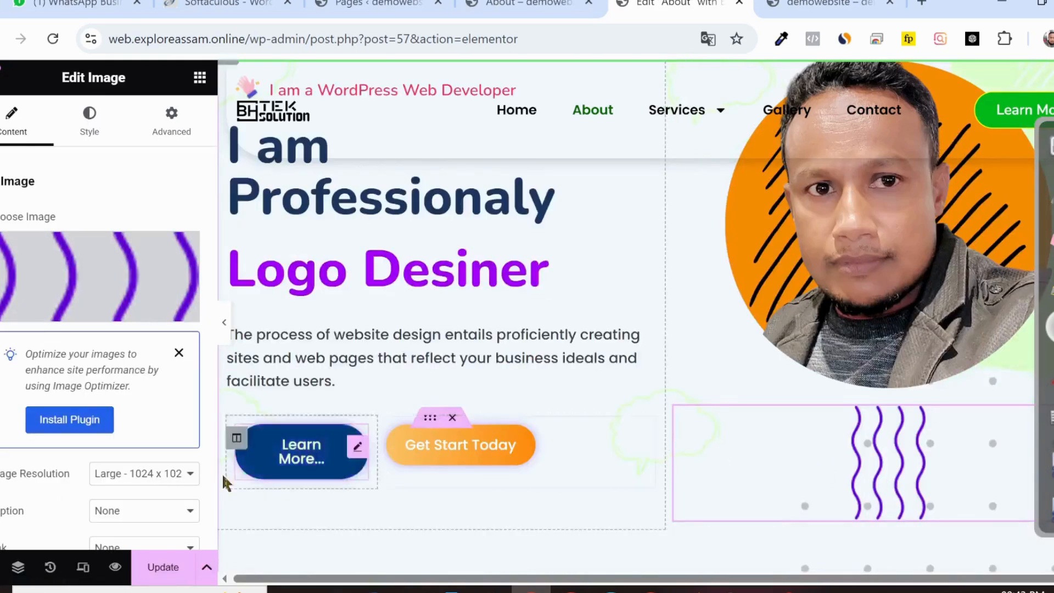
# Step: Set the wavy-line image's resolution to Full
pyautogui.scroll(-2, 120, 405)
pyautogui.click(141, 356)
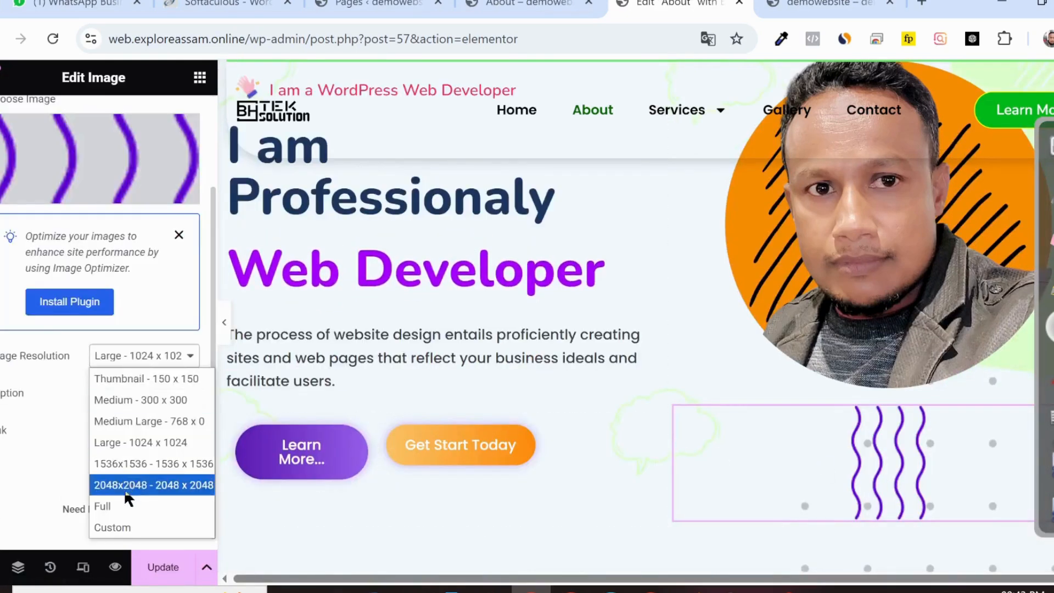
pyautogui.click(128, 506)
pyautogui.scroll(2, 129, 379)
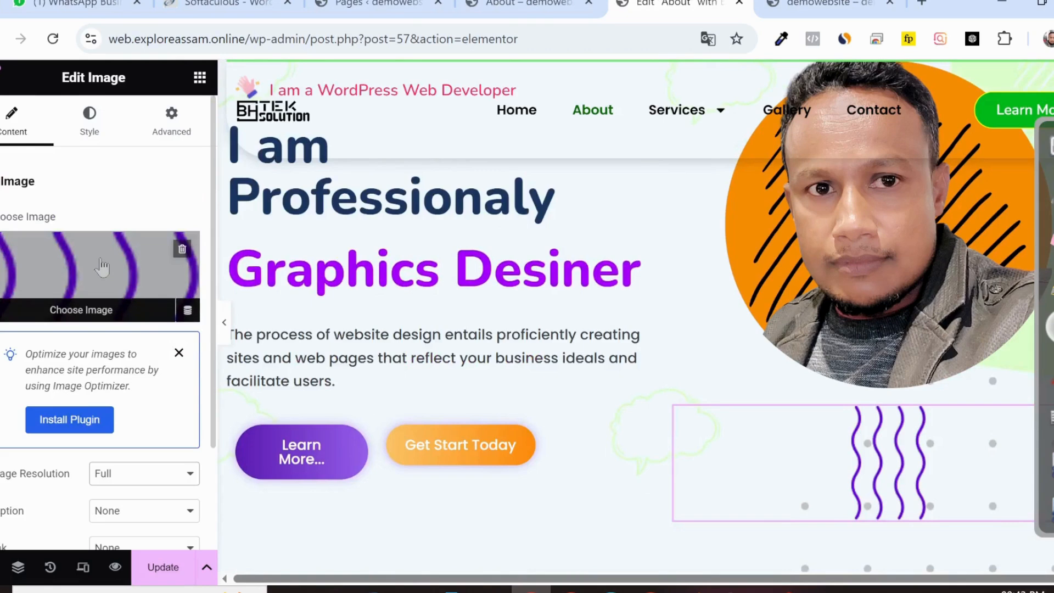
# Step: Set the wavy-line image's position to Absolute
pyautogui.click(93, 132)
pyautogui.scroll(-4, 93, 308)
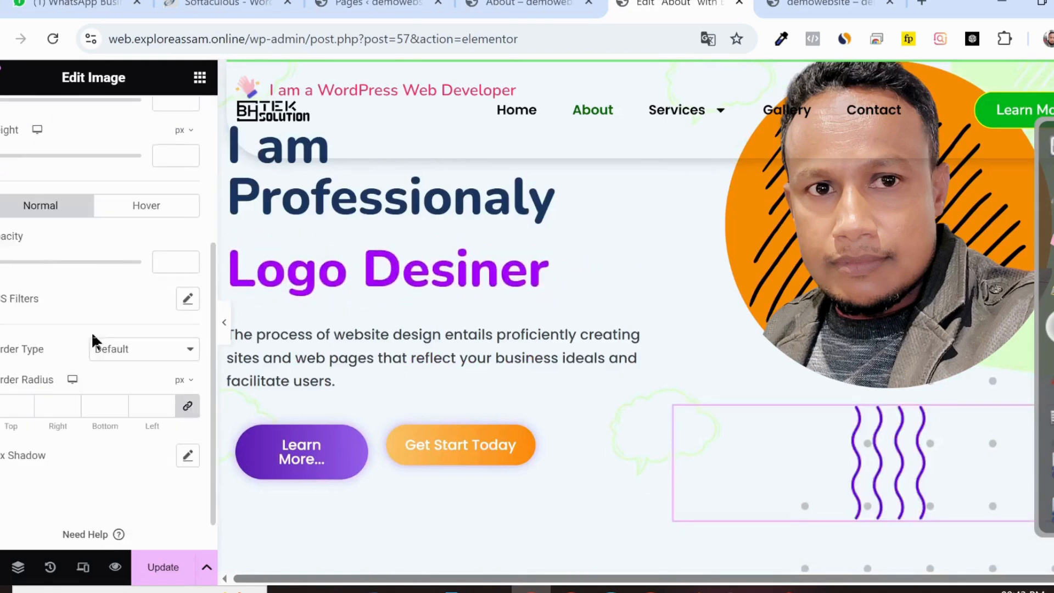
pyautogui.scroll(4, 93, 341)
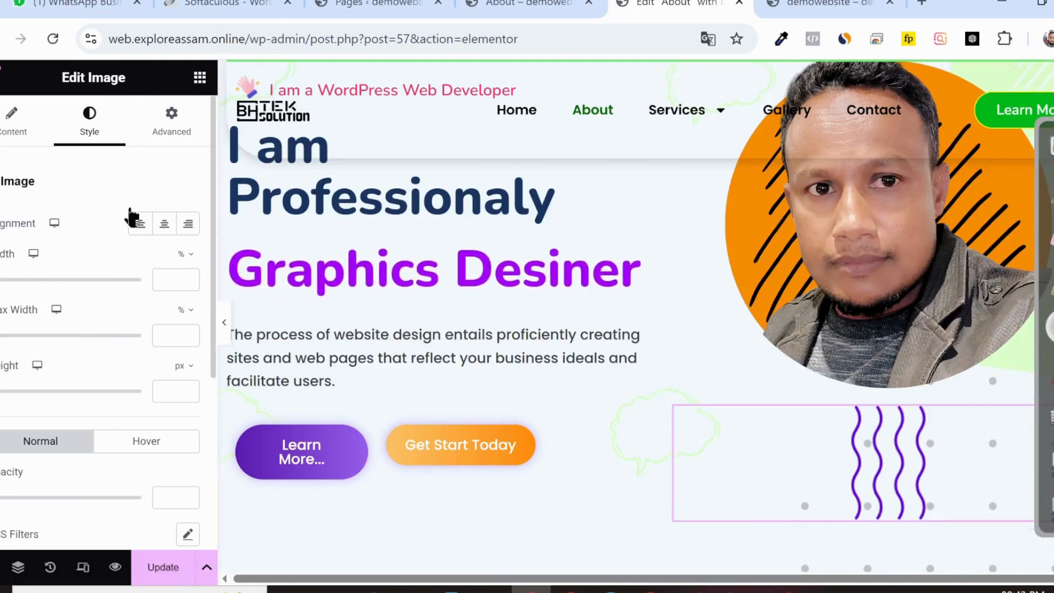
pyautogui.click(151, 132)
pyautogui.scroll(-2, 129, 244)
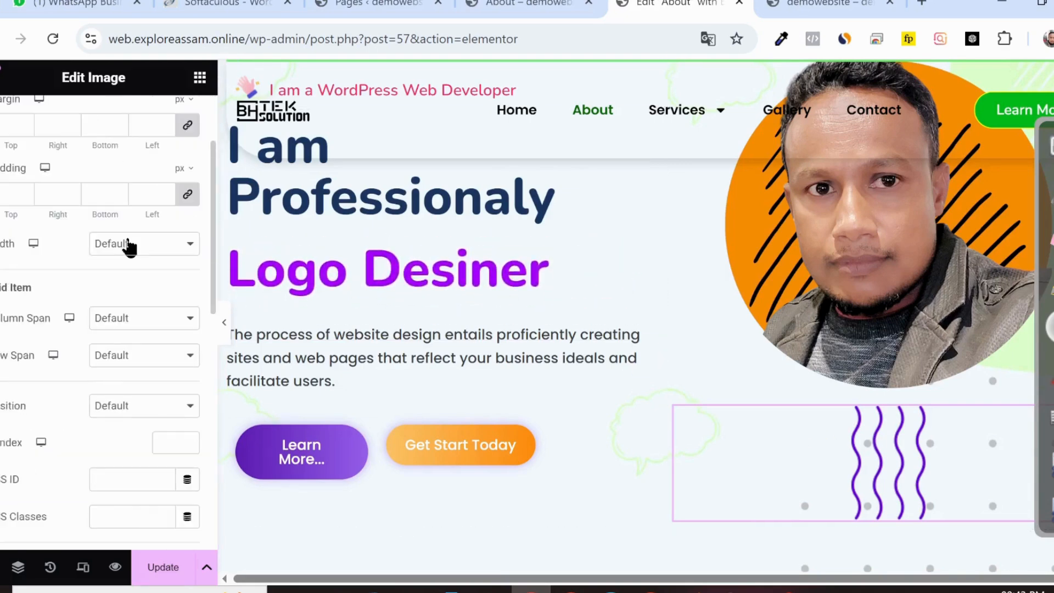
pyautogui.scroll(-4, 108, 328)
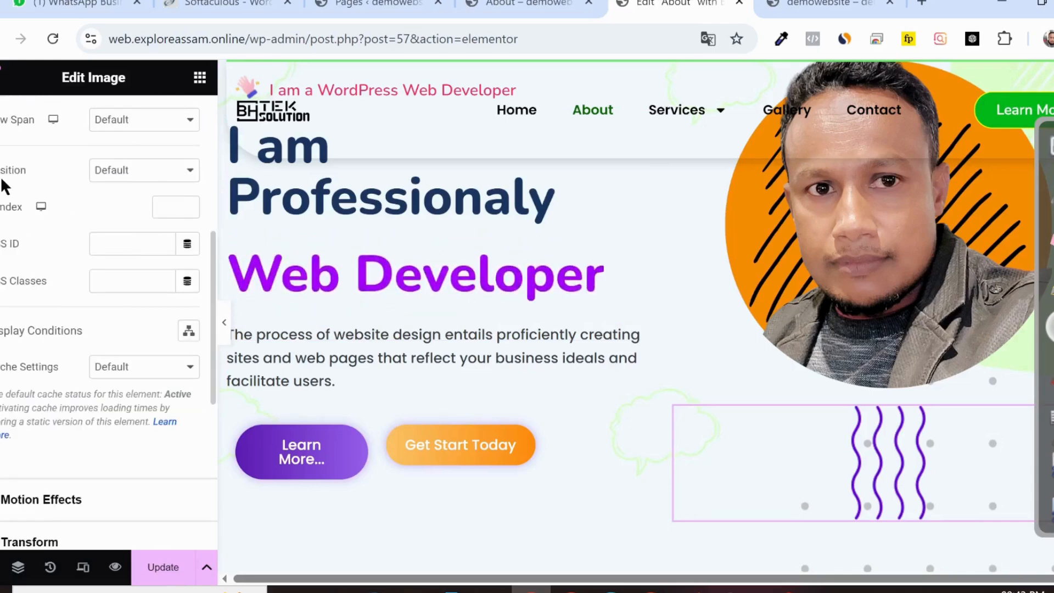
pyautogui.click(173, 176)
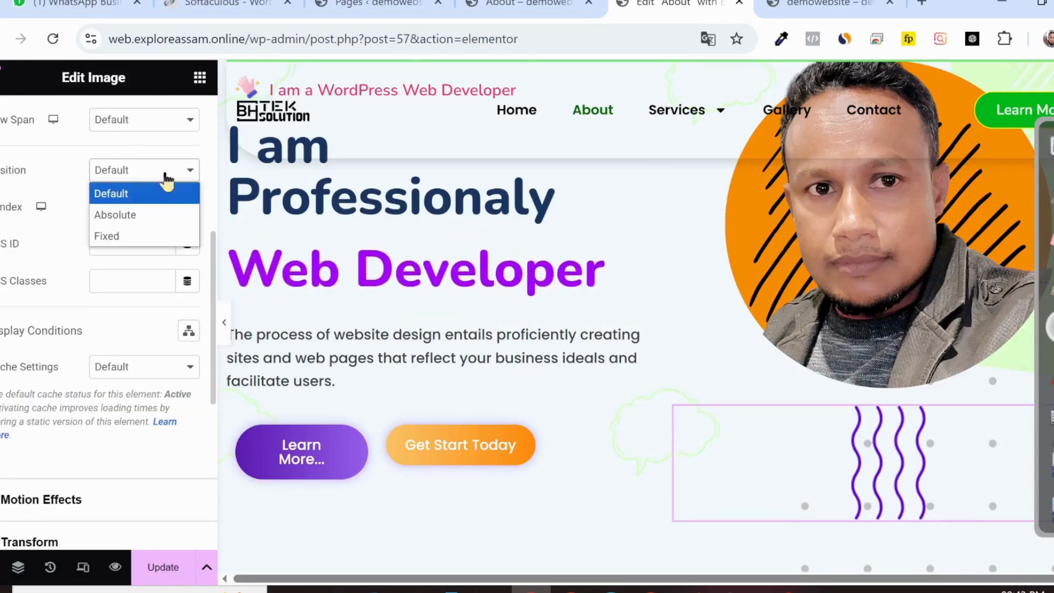
pyautogui.click(128, 216)
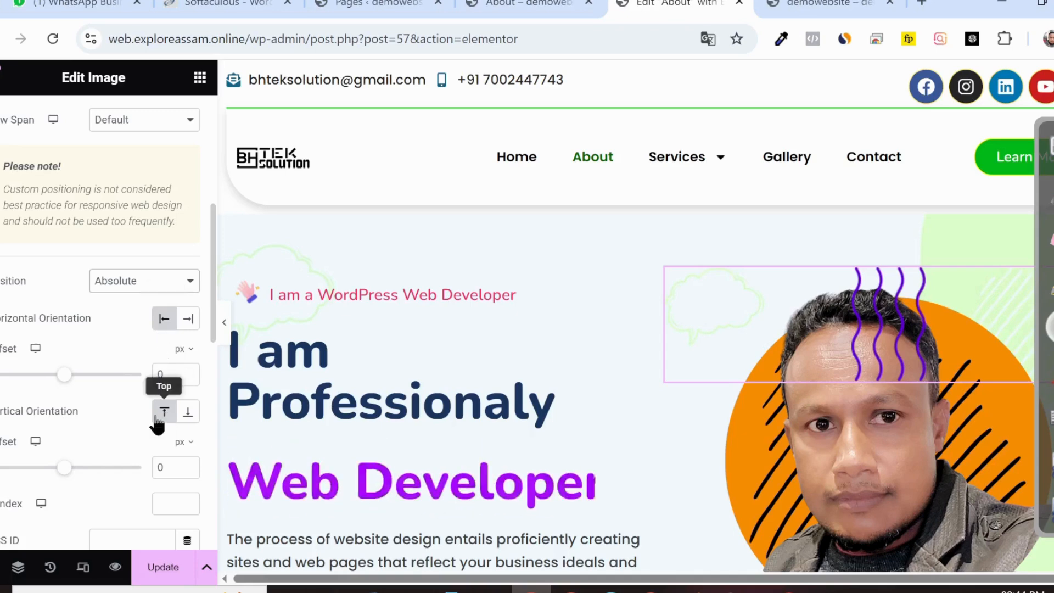
# Step: Check where the wavy lines sit relative to the portrait on the home page and return to the About page editor
pyautogui.click(770, 10)
pyautogui.scroll(5, 591, 203)
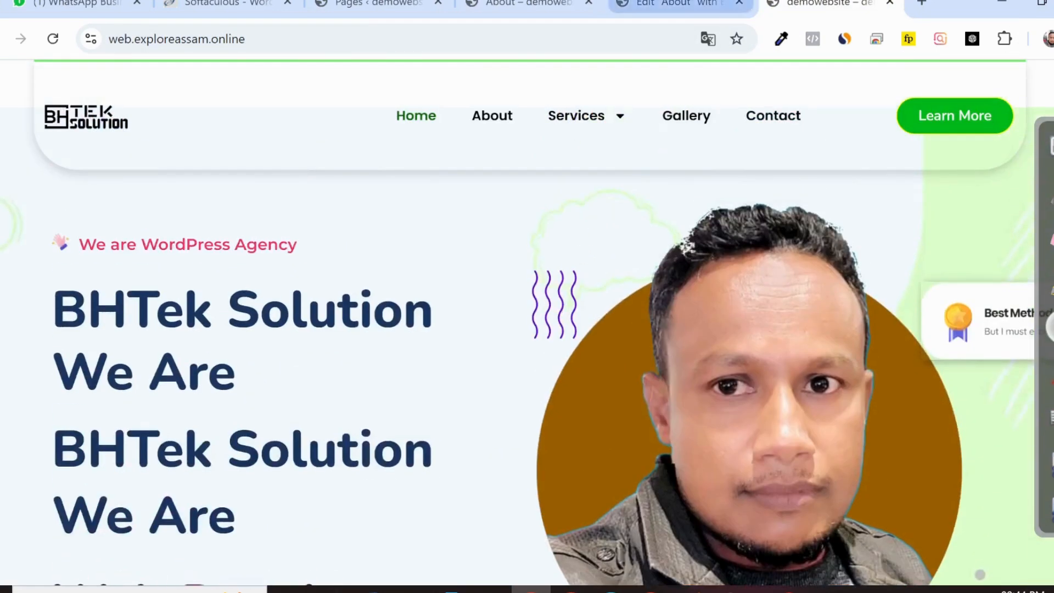
pyautogui.click(675, 7)
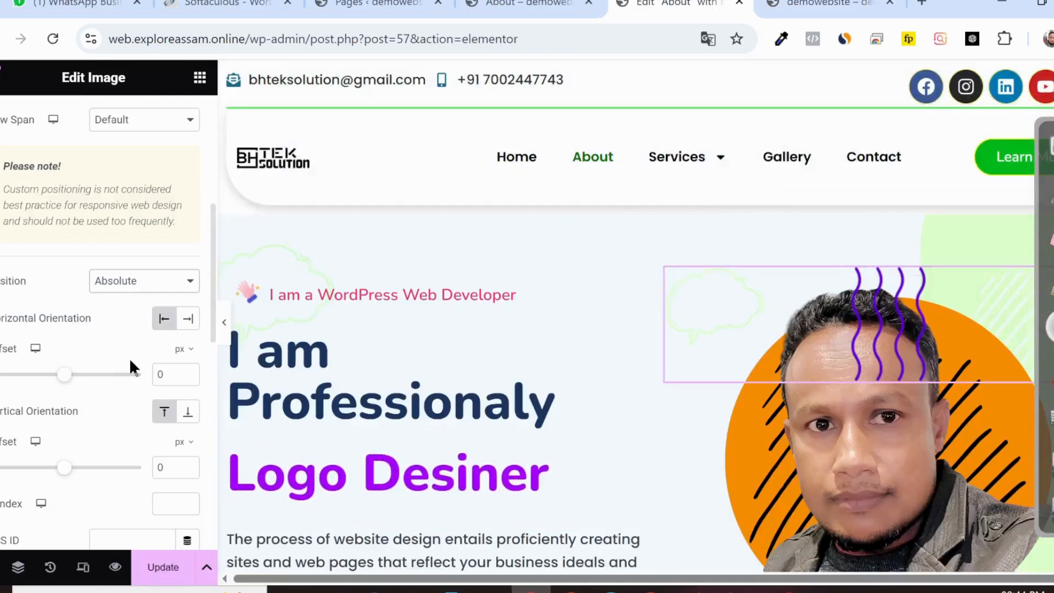
pyautogui.click(788, 7)
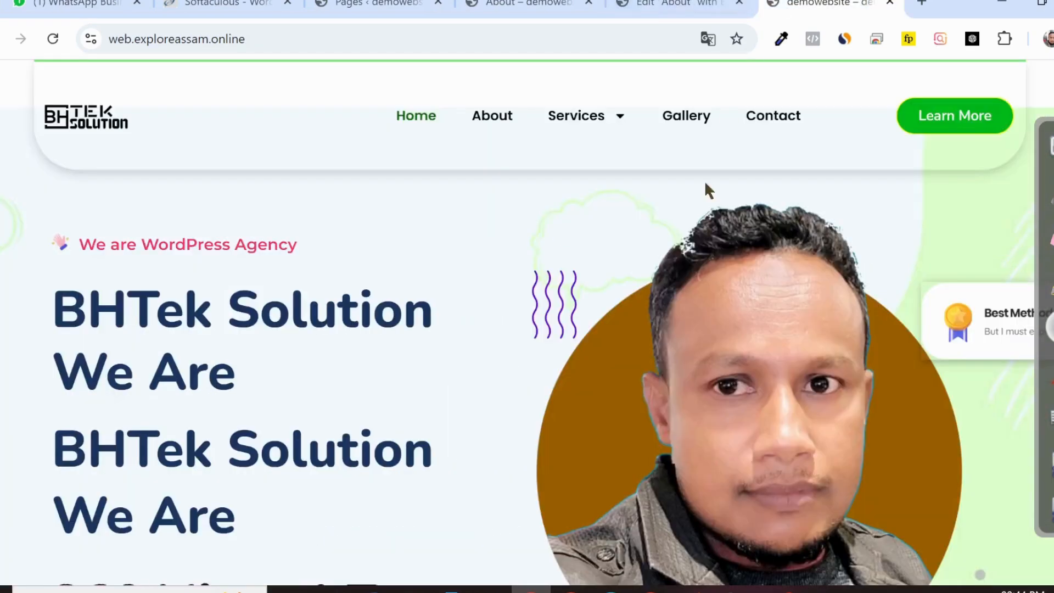
pyautogui.click(650, 6)
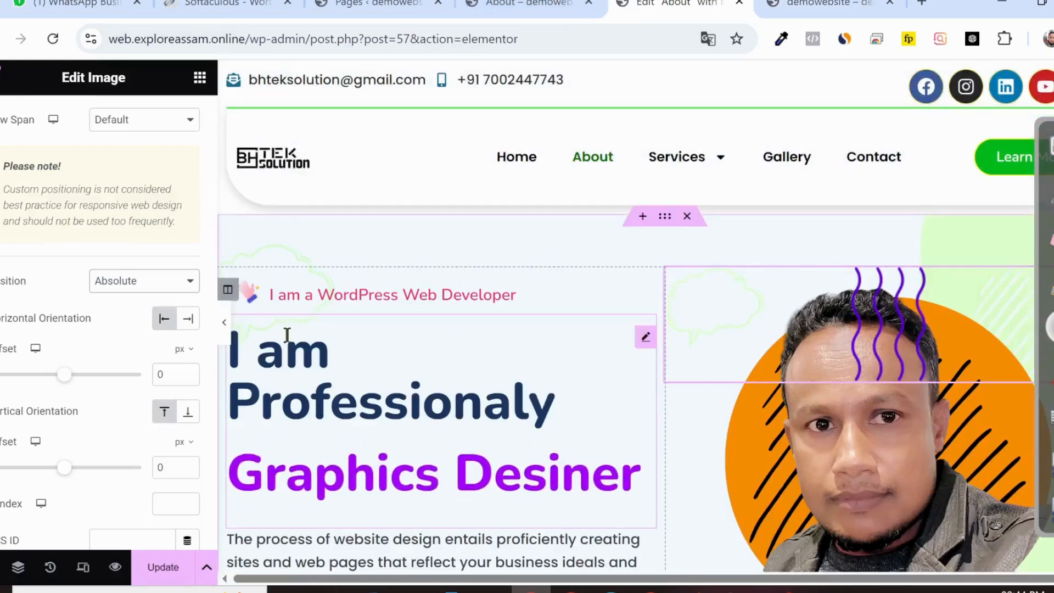
# Step: Set the wavy-line image's width to 12%
pyautogui.scroll(6, 117, 278)
pyautogui.click(18, 133)
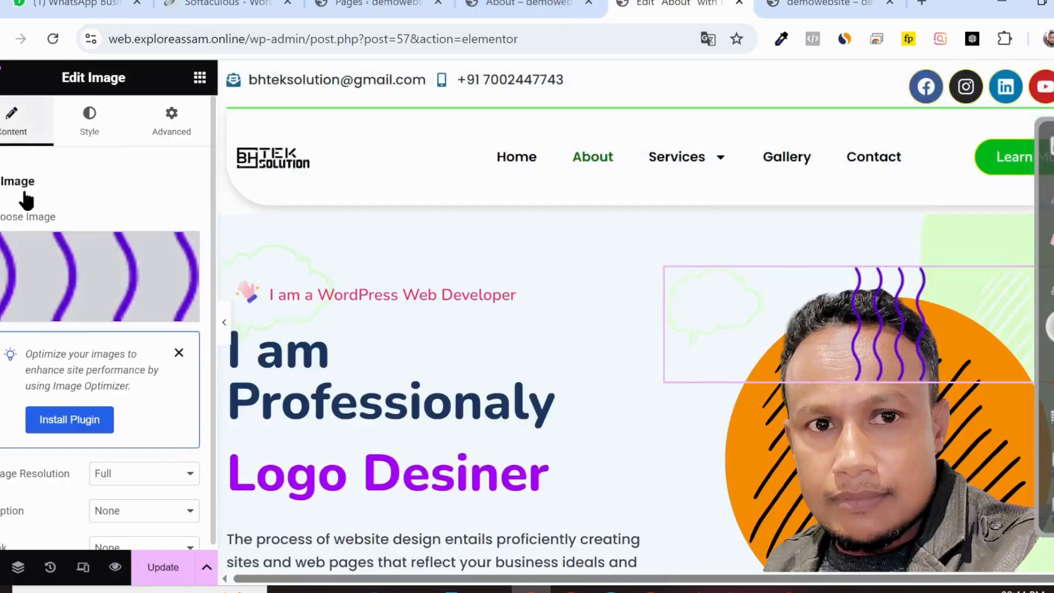
pyautogui.click(90, 121)
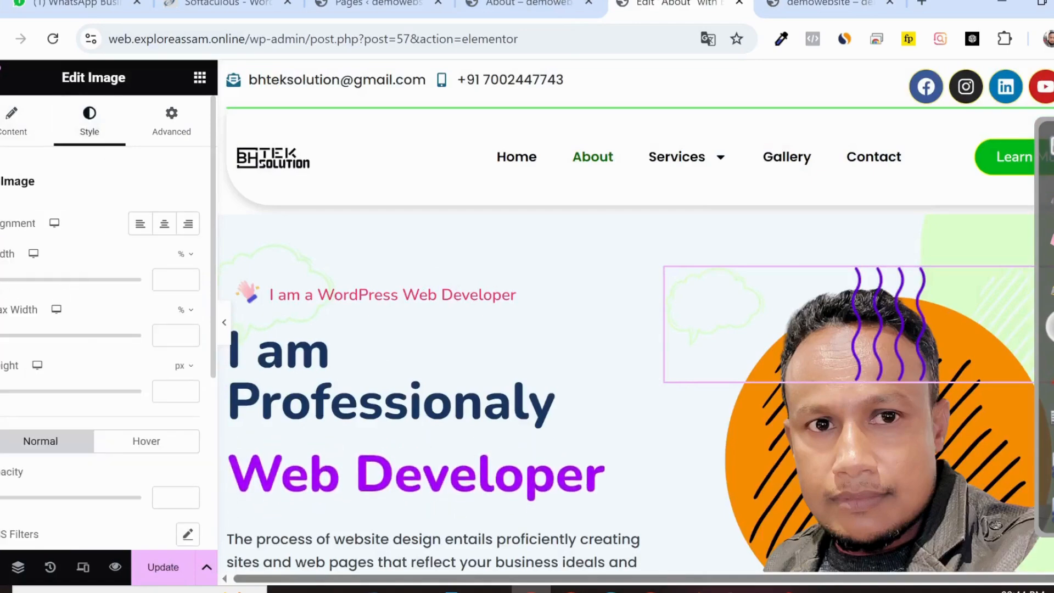
pyautogui.moveTo(54, 281); pyautogui.dragTo(7, 290)
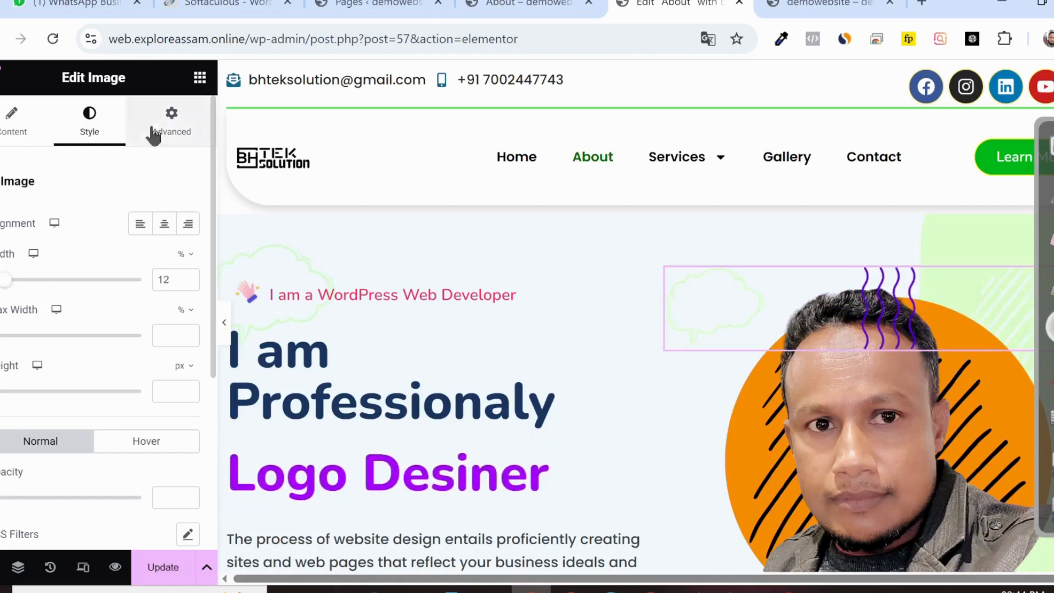
# Step: Set the wavy-line image's horizontal offset to -200 px and preview its placement in the full-width layout
pyautogui.click(167, 123)
pyautogui.scroll(-6, 77, 271)
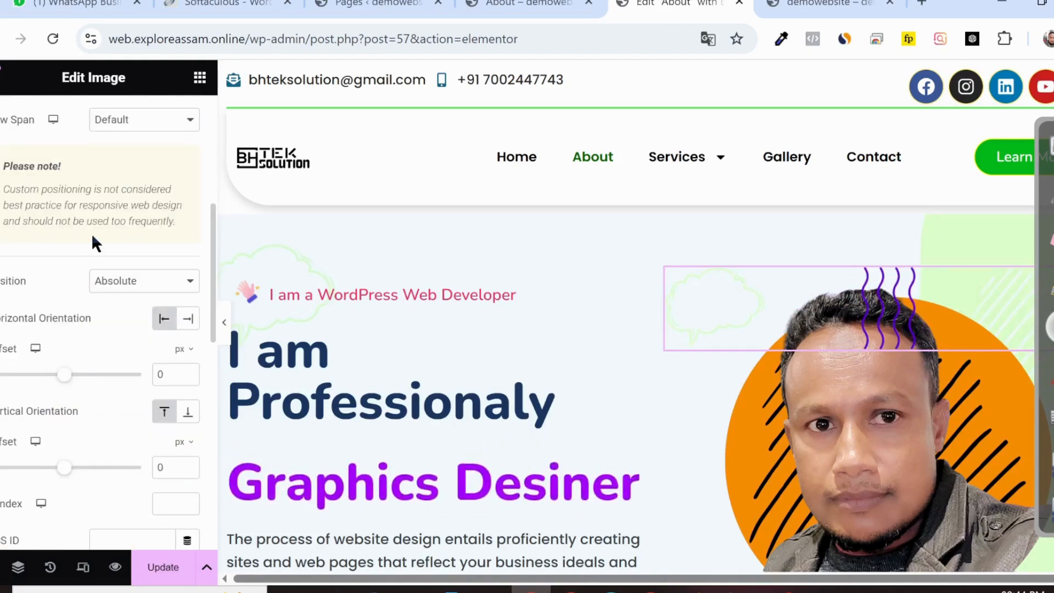
pyautogui.scroll(-2, 71, 245)
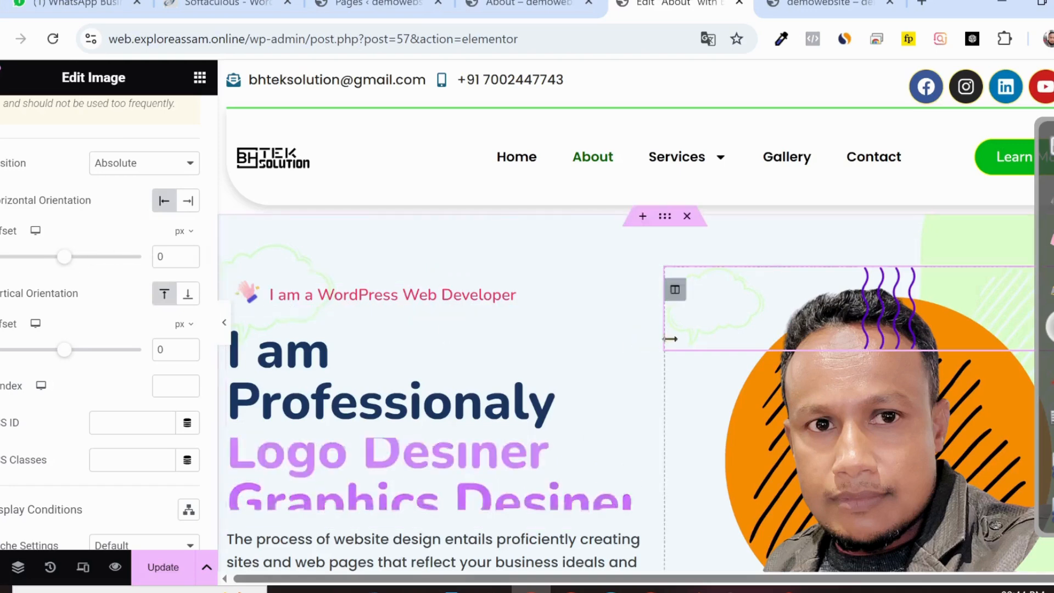
pyautogui.moveTo(62, 264); pyautogui.dragTo(48, 265)
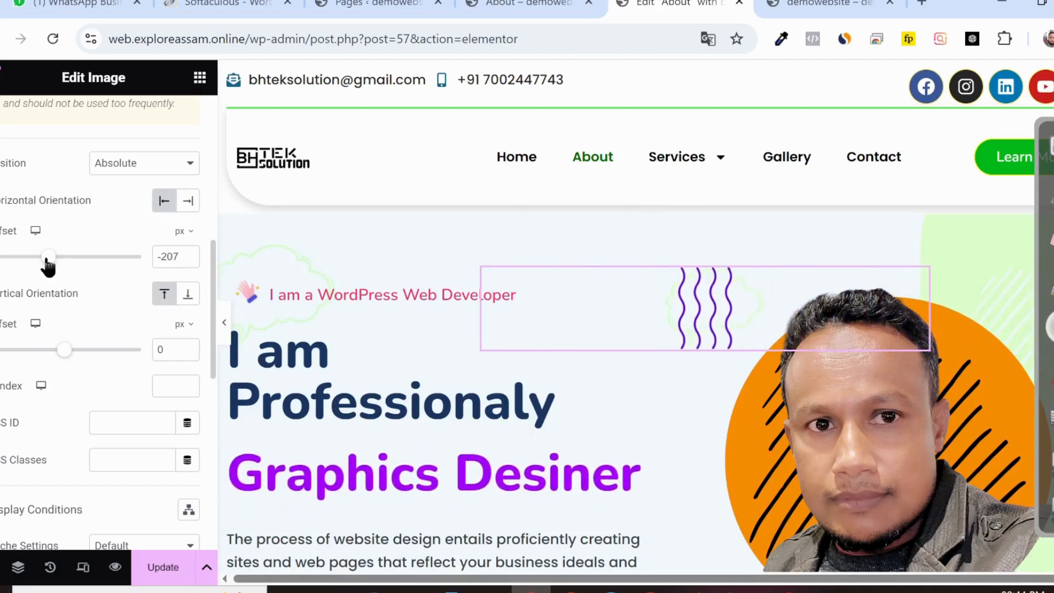
pyautogui.click(187, 260)
pyautogui.click(187, 260)
pyautogui.click(188, 254)
pyautogui.click(187, 253)
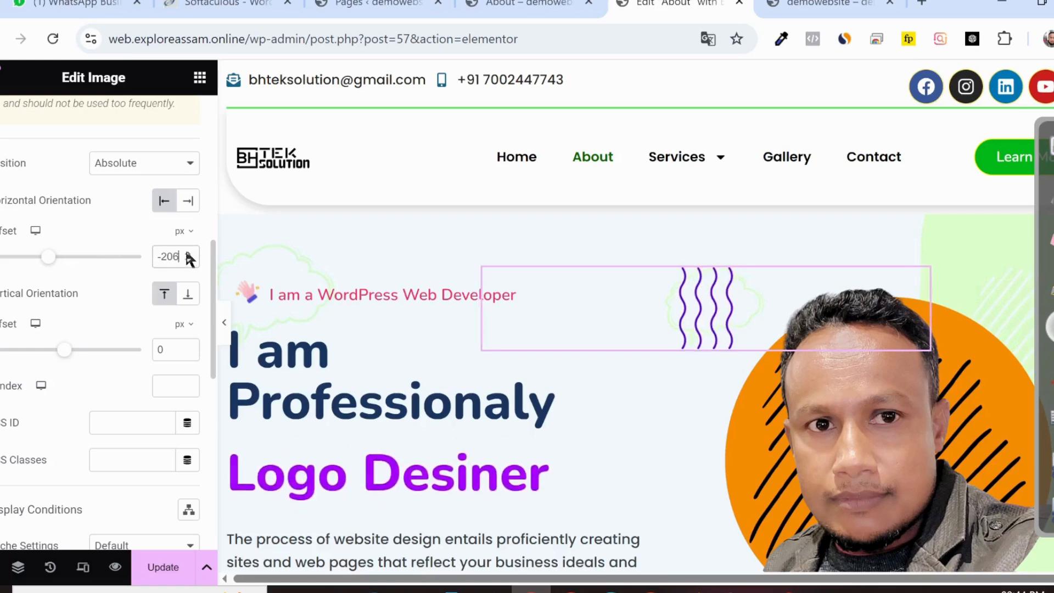
pyautogui.click(187, 254)
pyautogui.click(187, 253)
pyautogui.click(187, 253)
pyautogui.click(187, 253)
pyautogui.click(187, 253)
pyautogui.click(187, 253)
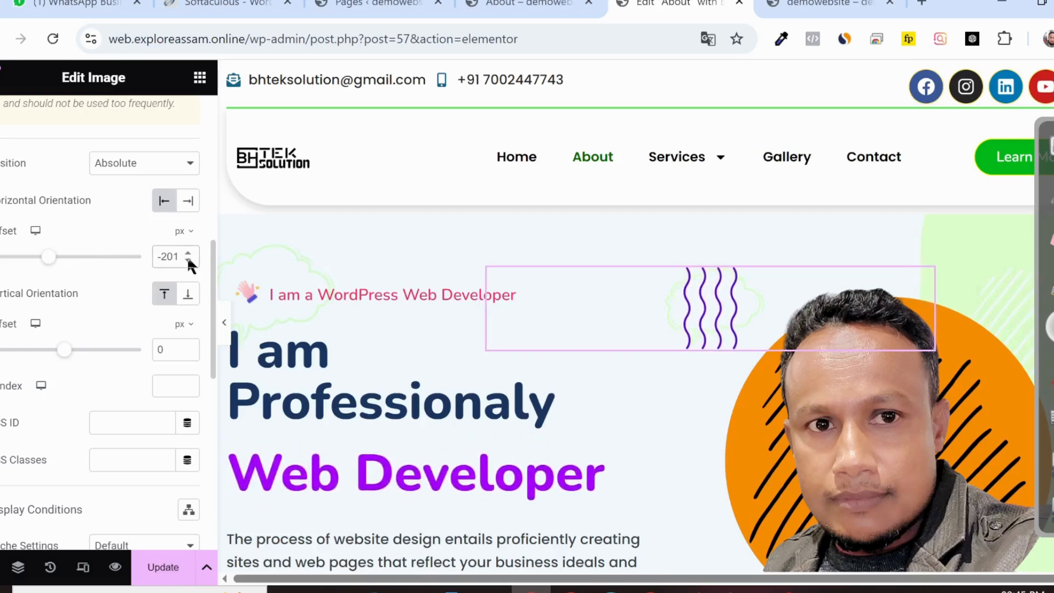
pyautogui.click(187, 253)
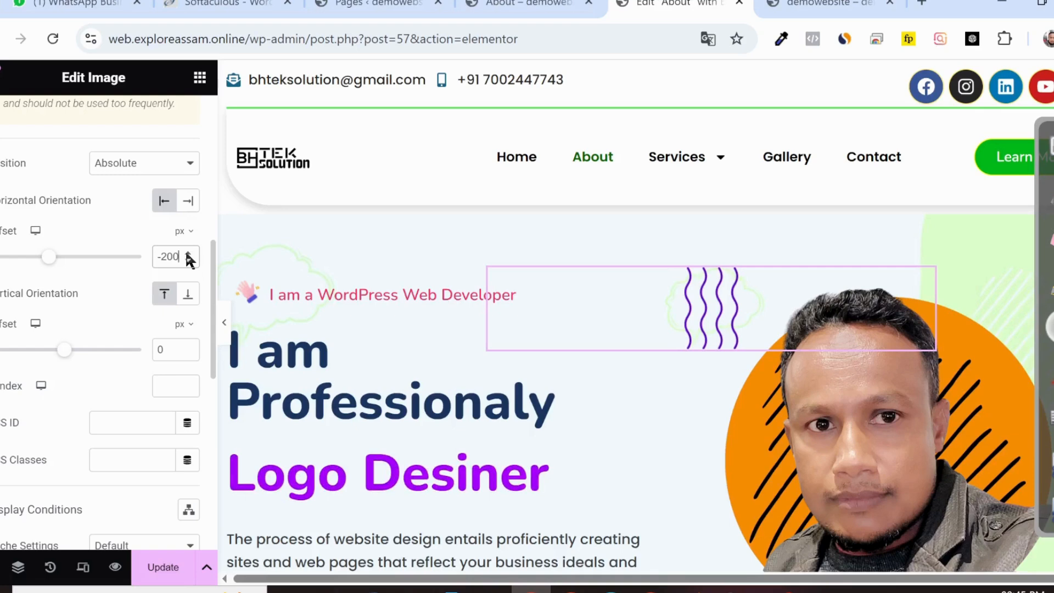
pyautogui.click(223, 324)
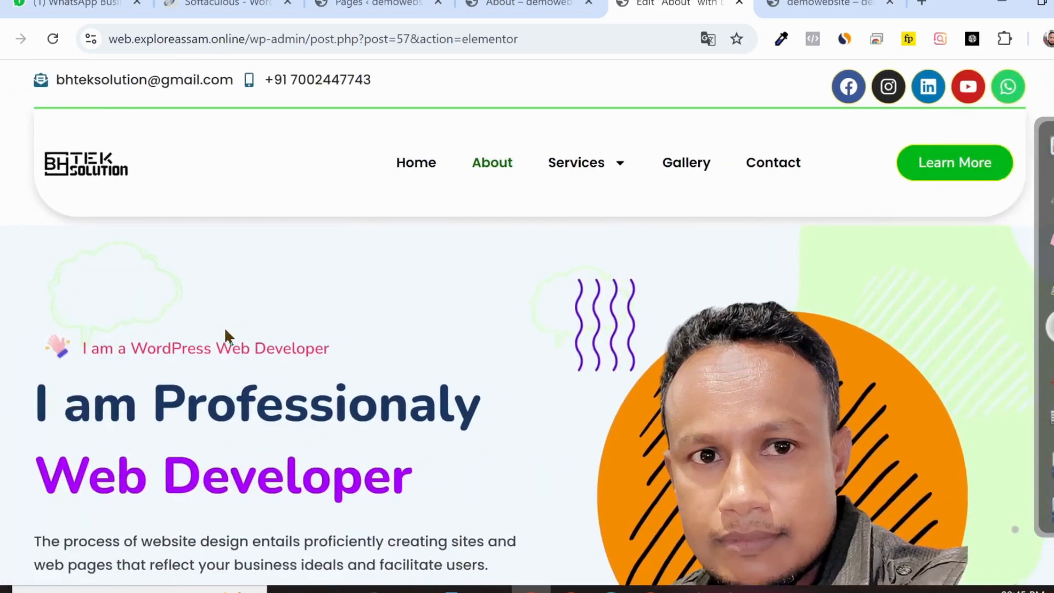
pyautogui.click(1, 324)
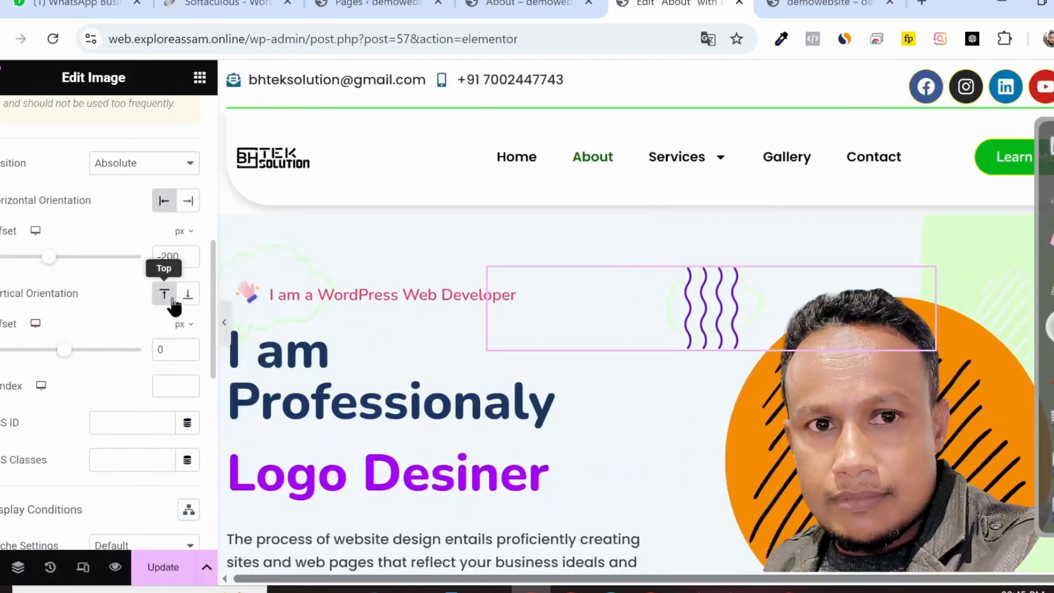
# Step: Try the Bottom vertical orientation for the wavy-line image and switch it back to Top
pyautogui.click(188, 299)
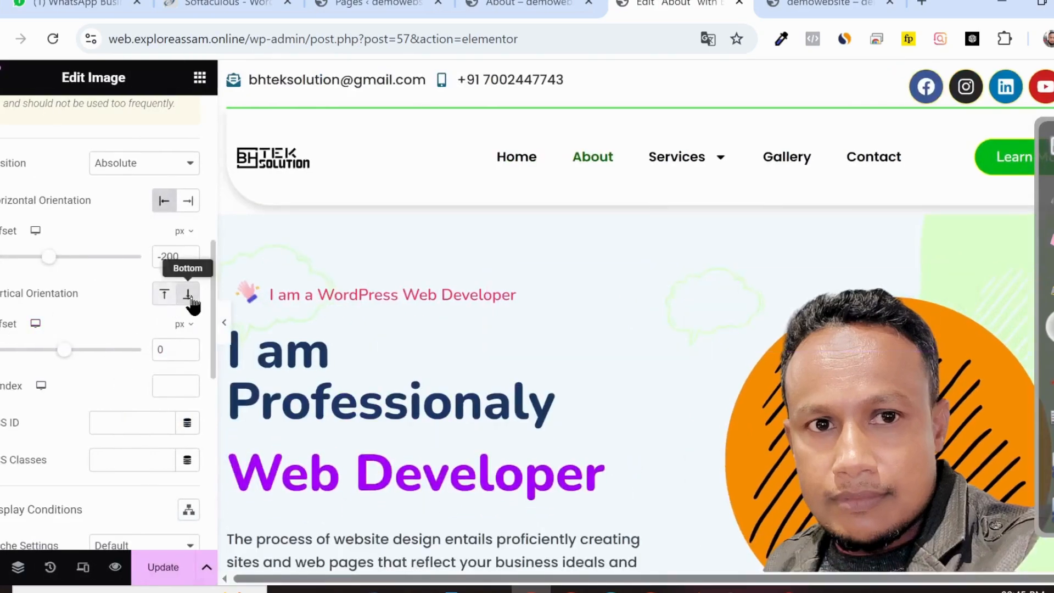
pyautogui.scroll(-2, 524, 338)
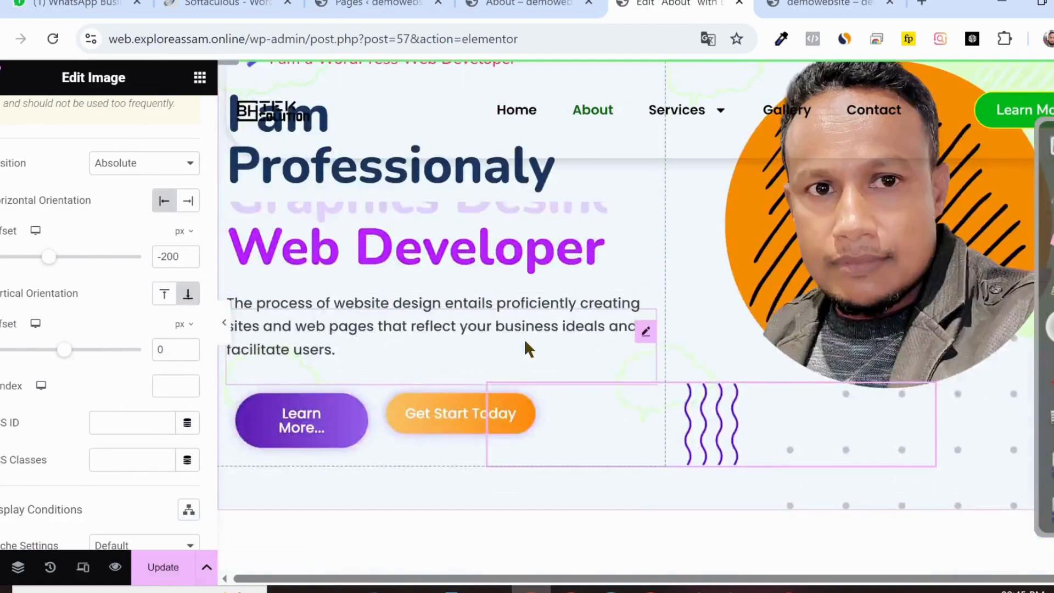
pyautogui.scroll(1, 525, 338)
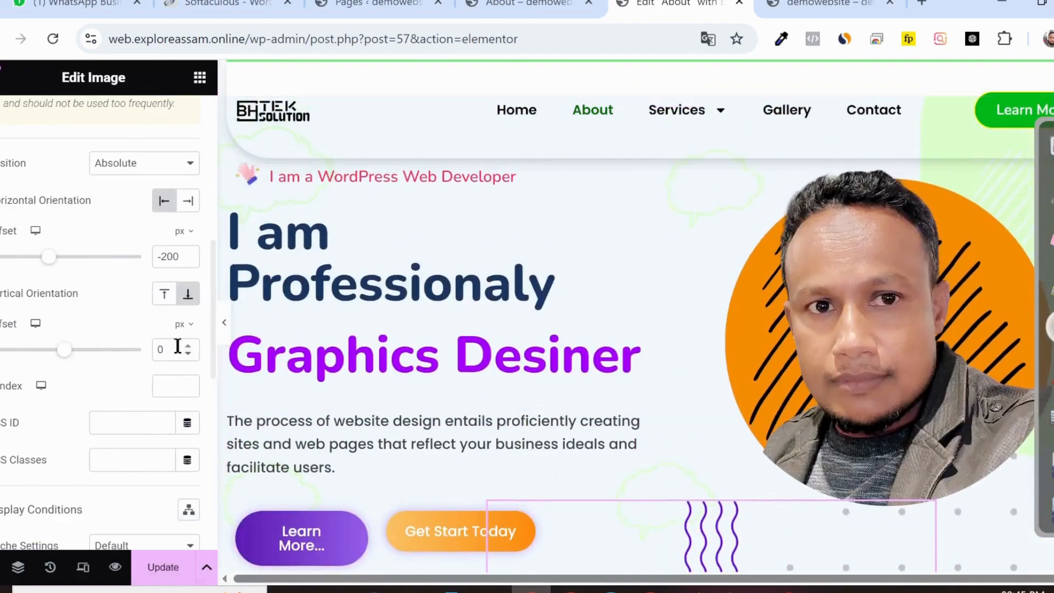
pyautogui.click(168, 299)
pyautogui.scroll(2, 336, 344)
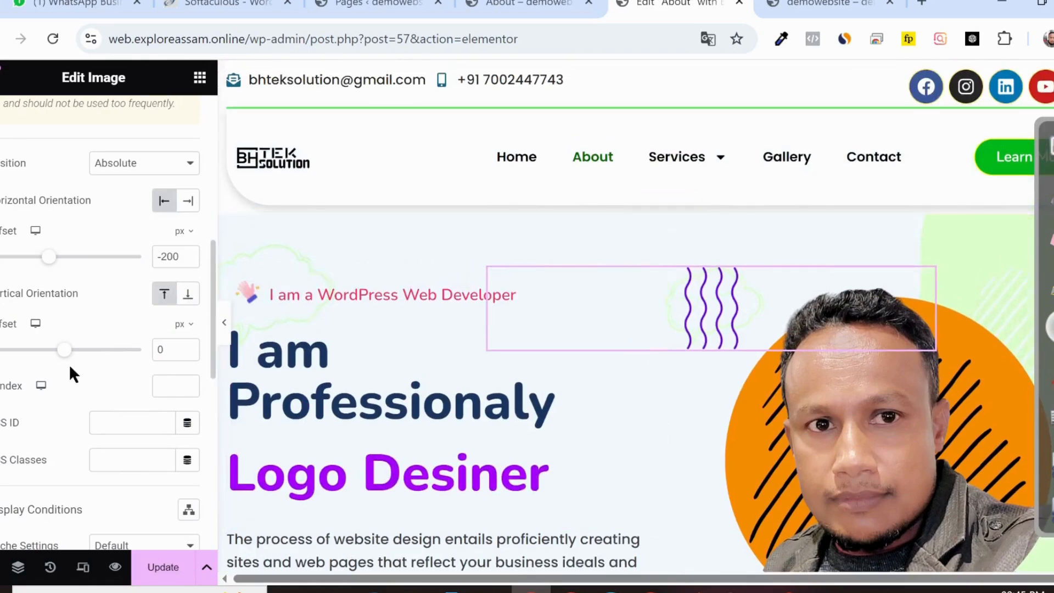
# Step: Set the wavy-line image's vertical offset to 70 px and preview its placement in the full-width layout
pyautogui.moveTo(65, 350); pyautogui.dragTo(69, 360)
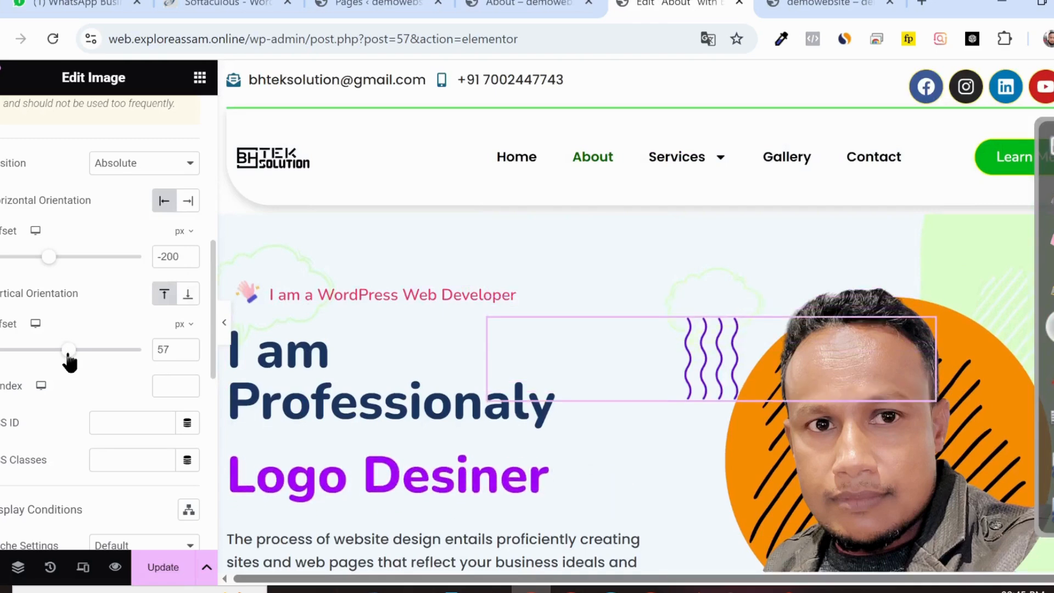
pyautogui.click(188, 353)
pyautogui.click(189, 353)
pyautogui.click(189, 353)
pyautogui.click(189, 352)
pyautogui.click(188, 345)
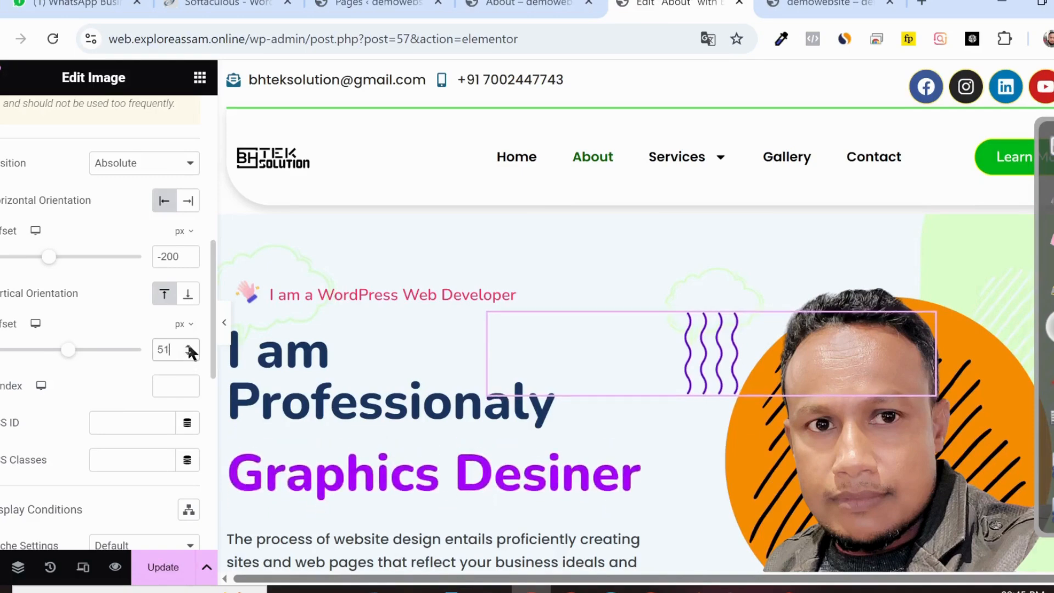
pyautogui.click(188, 346)
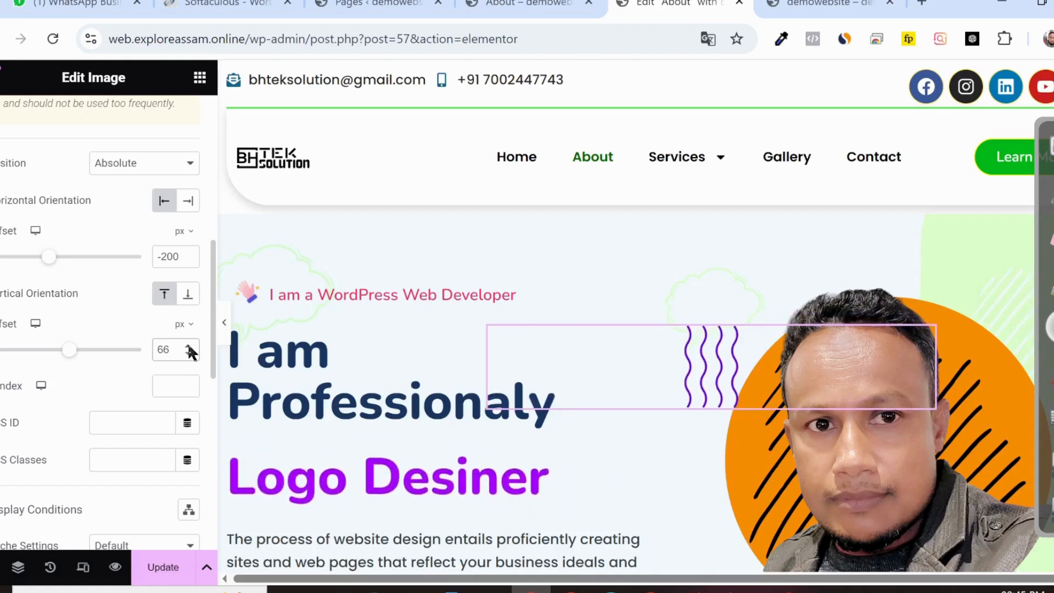
pyautogui.click(189, 345)
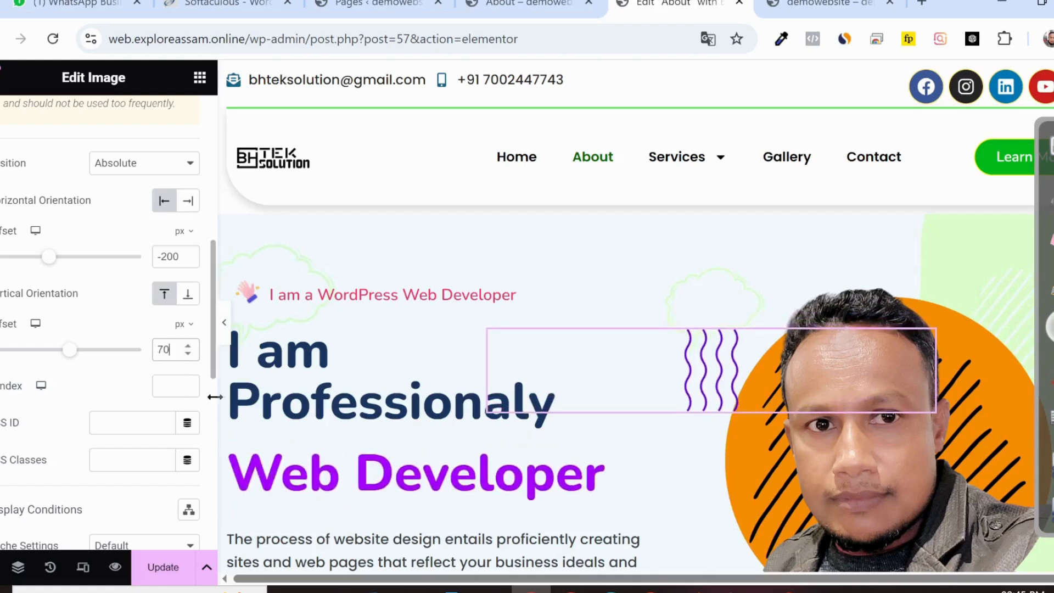
pyautogui.click(224, 325)
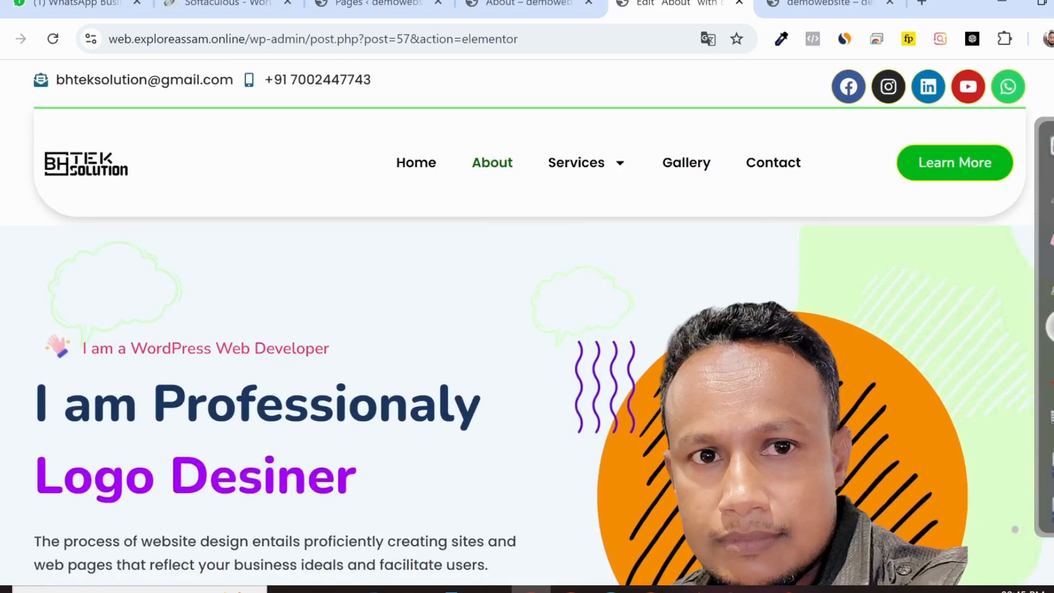
pyautogui.click(3, 324)
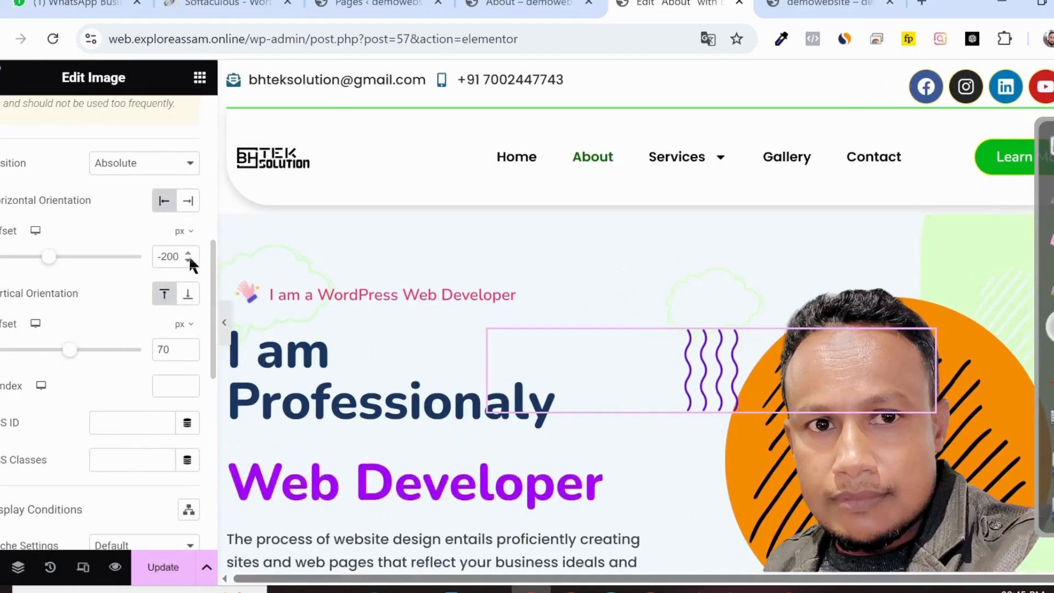
# Step: Shift the wavy-line image further from the portrait with a horizontal offset of -210 px and preview the full-width layout
pyautogui.click(189, 253)
pyautogui.click(189, 259)
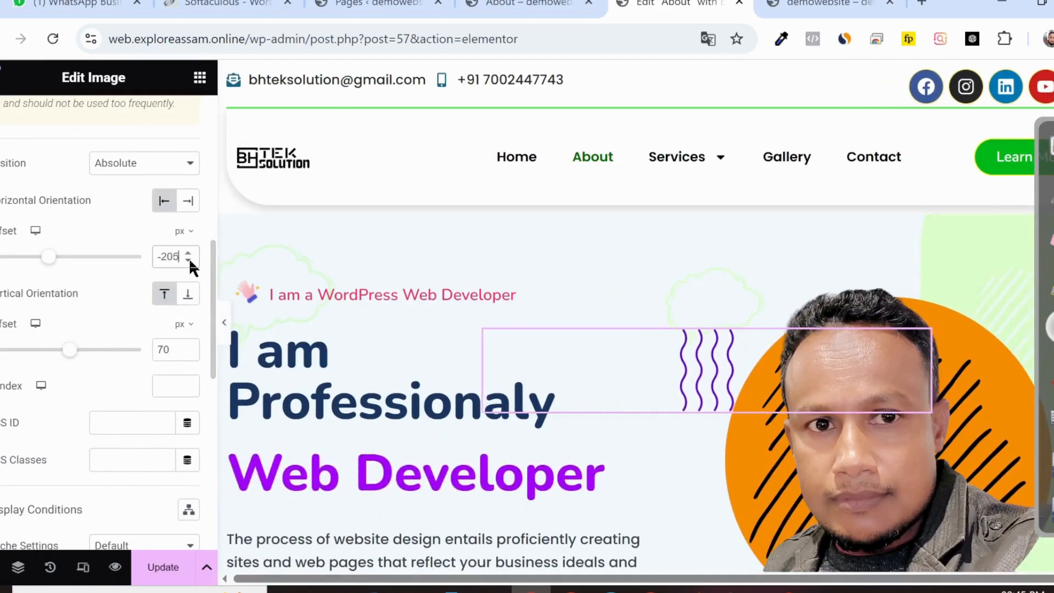
pyautogui.click(188, 260)
pyautogui.click(189, 260)
pyautogui.click(189, 260)
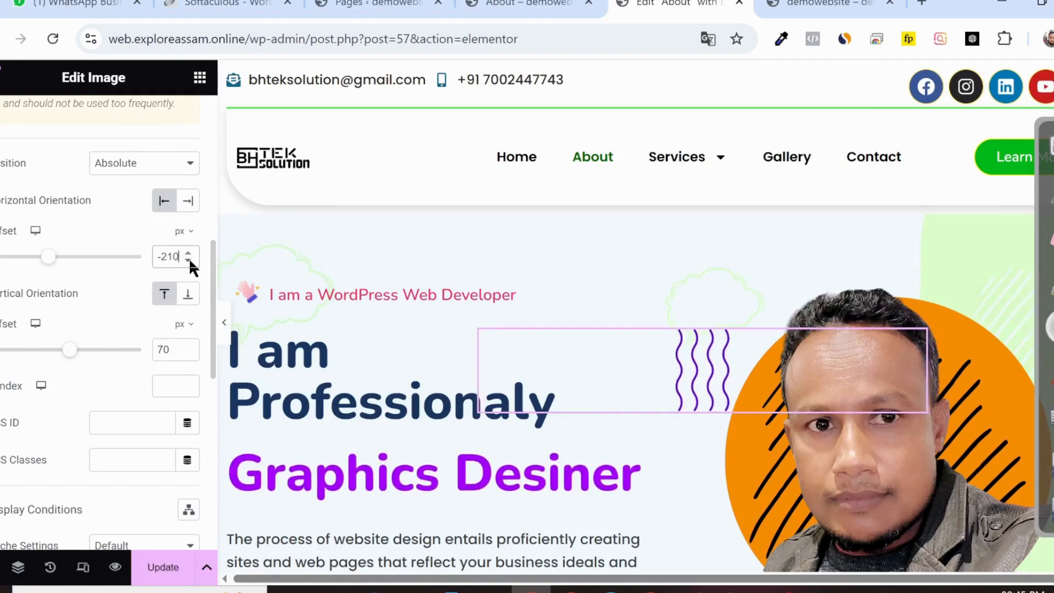
pyautogui.click(224, 323)
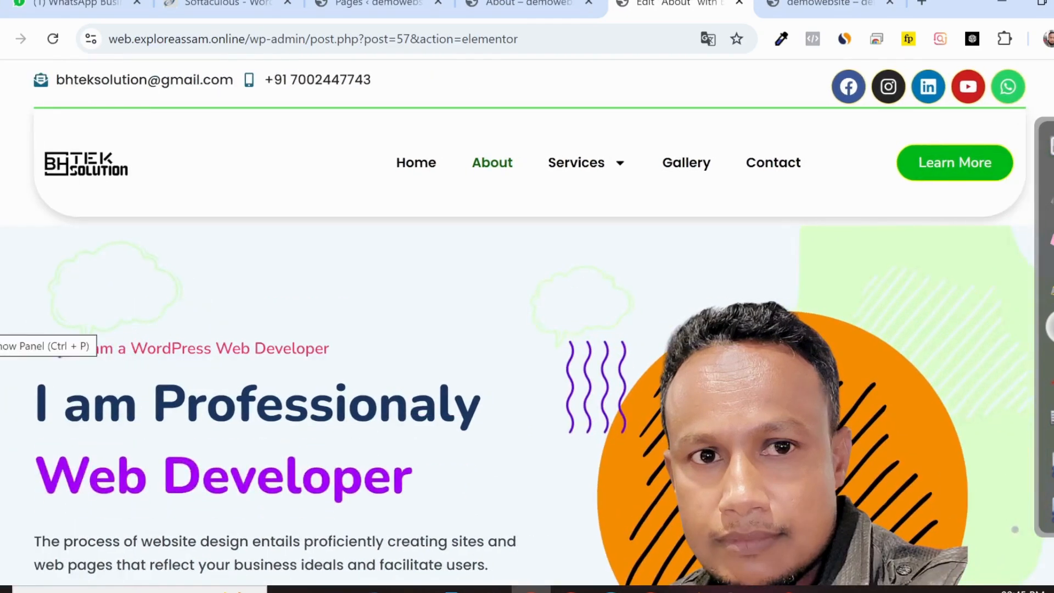
pyautogui.click(2, 323)
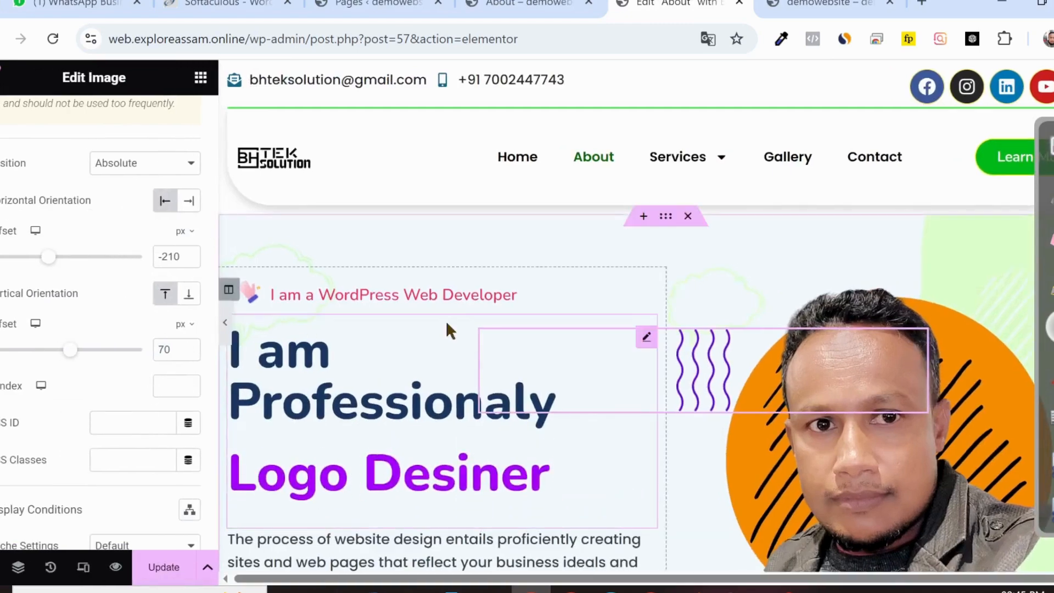
# Step: Add an Image widget below the portrait and insert Card-1.png from the media library
pyautogui.scroll(-2, 445, 330)
pyautogui.click(201, 77)
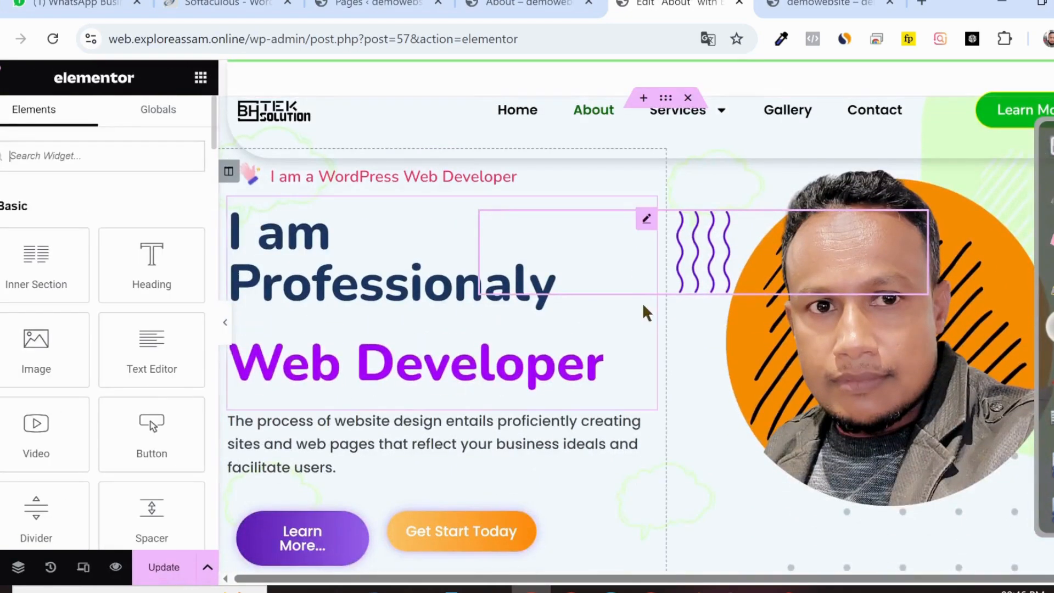
pyautogui.scroll(-2, 647, 311)
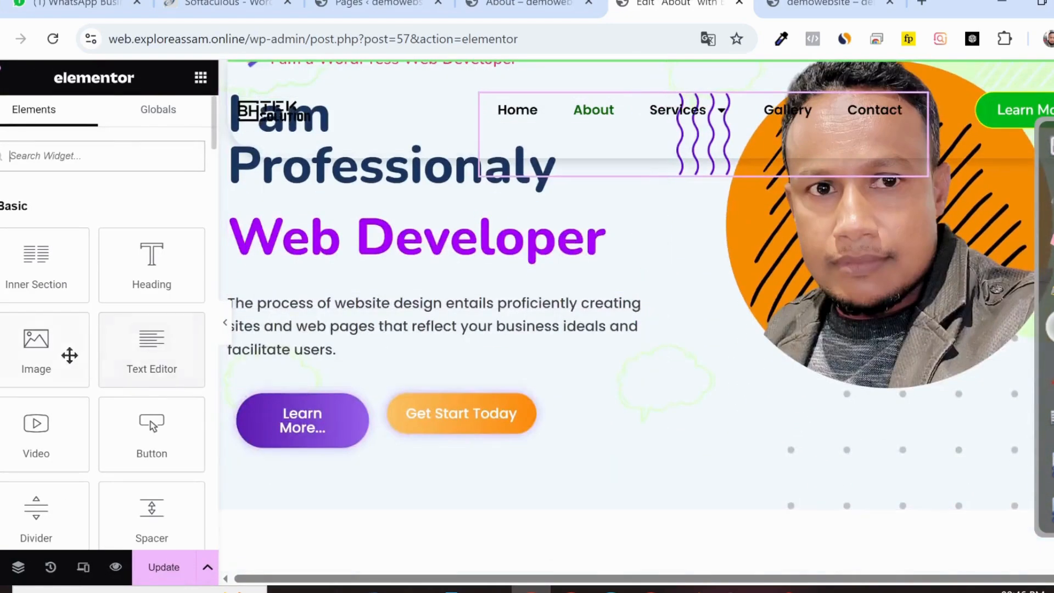
pyautogui.moveTo(36, 341); pyautogui.dragTo(898, 388)
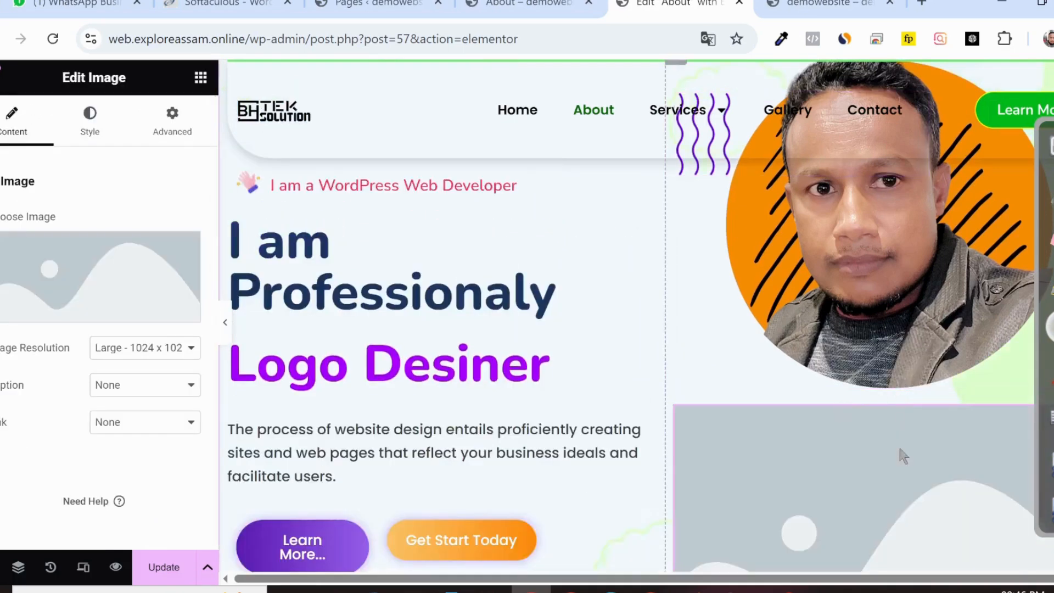
pyautogui.click(51, 309)
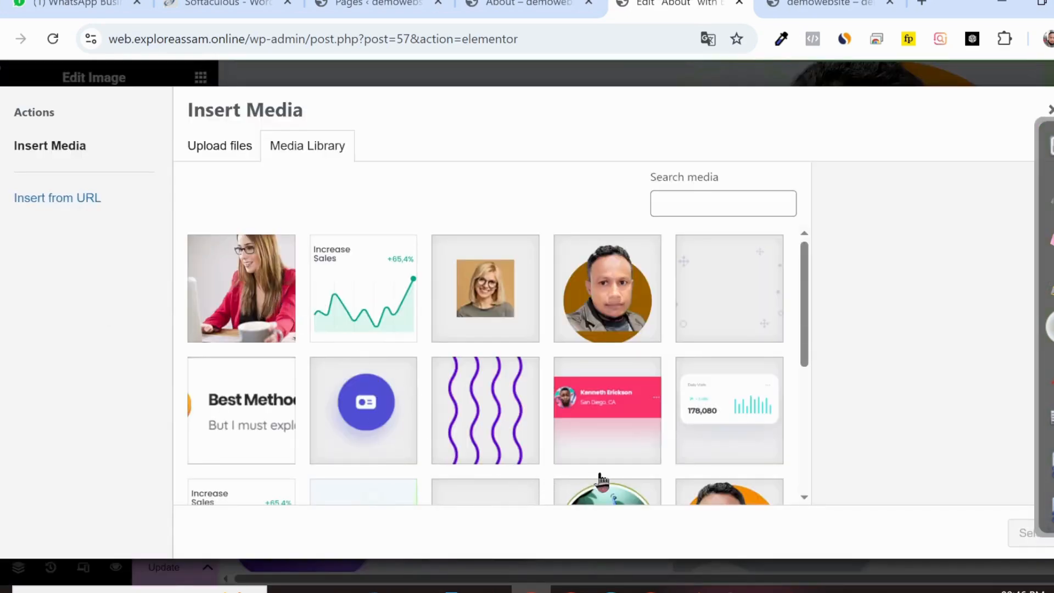
pyautogui.click(712, 416)
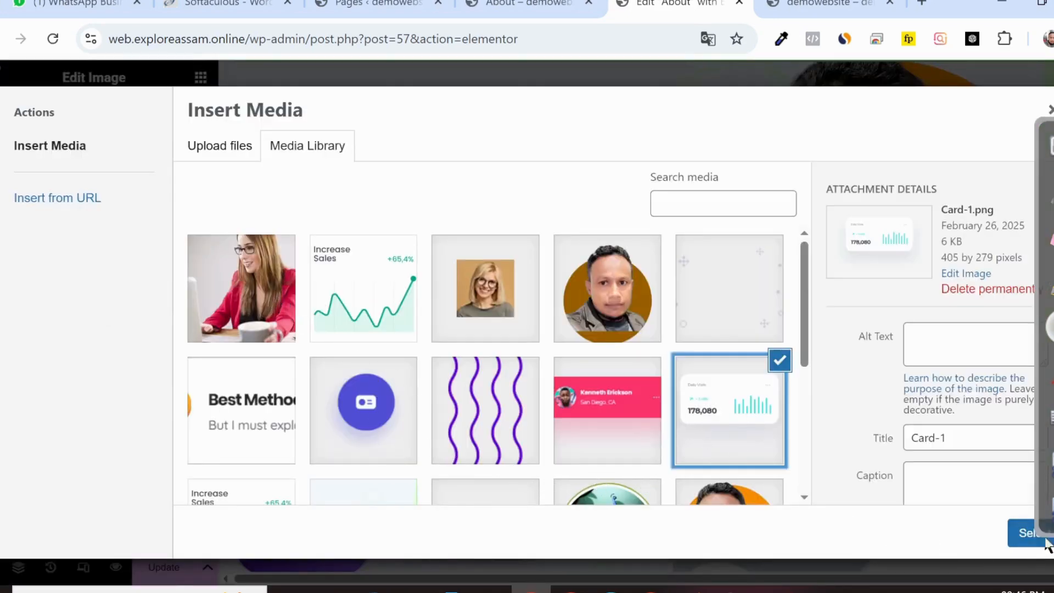
pyautogui.click(1025, 533)
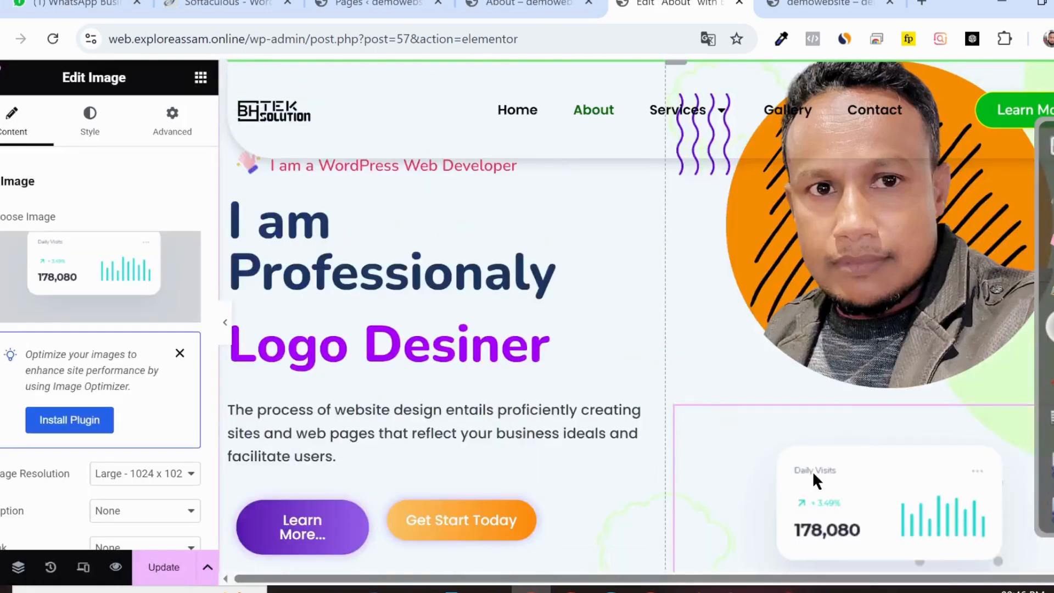
# Step: Choose the Daily Visits card image's resolution and set its width to 35%
pyautogui.click(100, 475)
pyautogui.click(101, 430)
pyautogui.scroll(-2, 120, 391)
pyautogui.scroll(3, 77, 252)
pyautogui.click(82, 129)
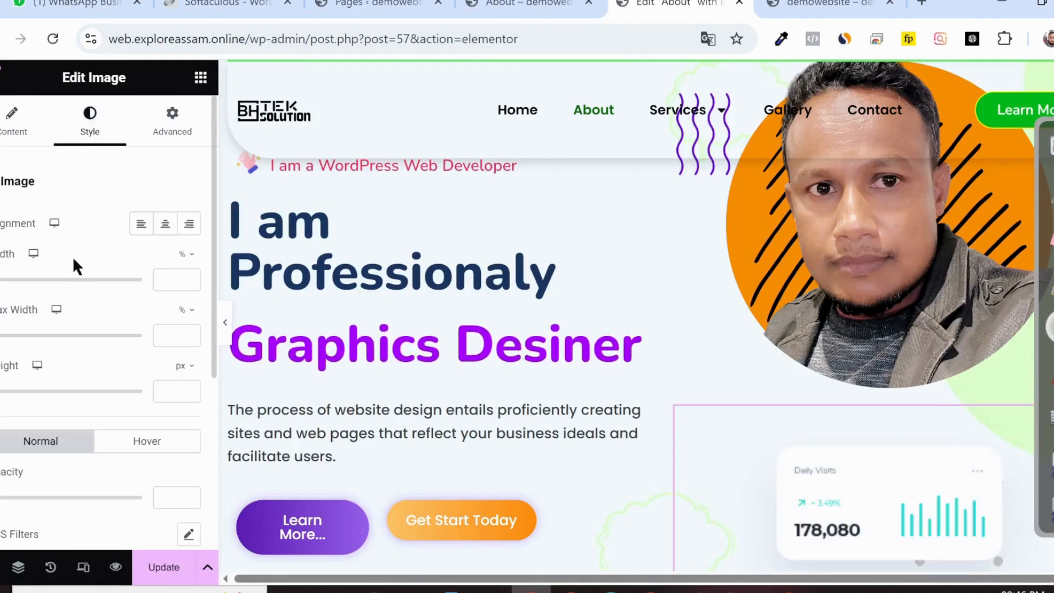
pyautogui.moveTo(1, 292); pyautogui.dragTo(44, 291)
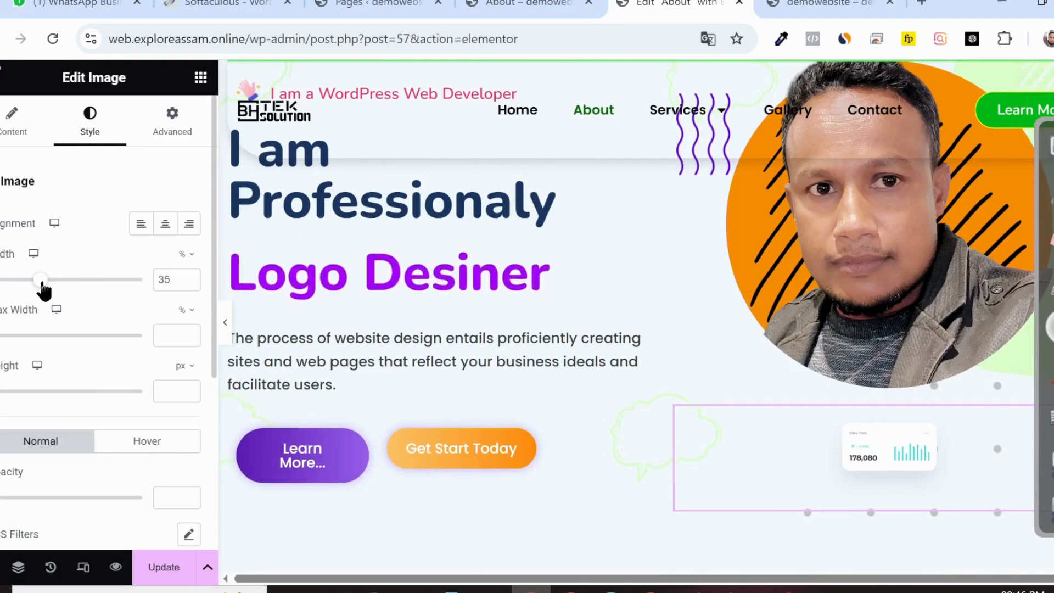
# Step: Give the Daily Visits card image absolute positioning with its horizontal orientation set to right
pyautogui.scroll(-5, 75, 341)
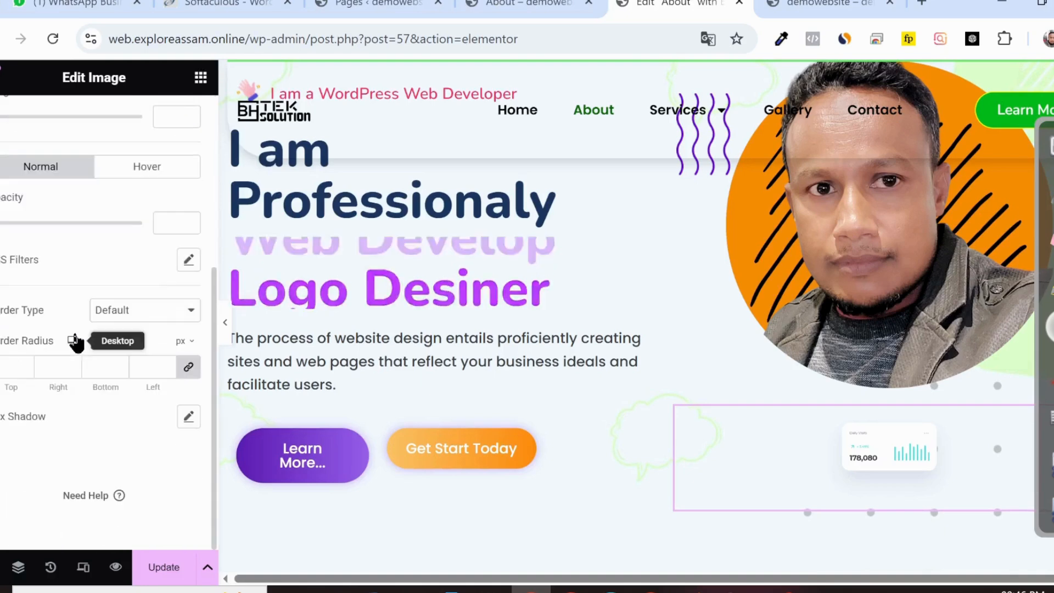
pyautogui.scroll(5, 77, 337)
pyautogui.click(173, 122)
pyautogui.scroll(-2, 115, 338)
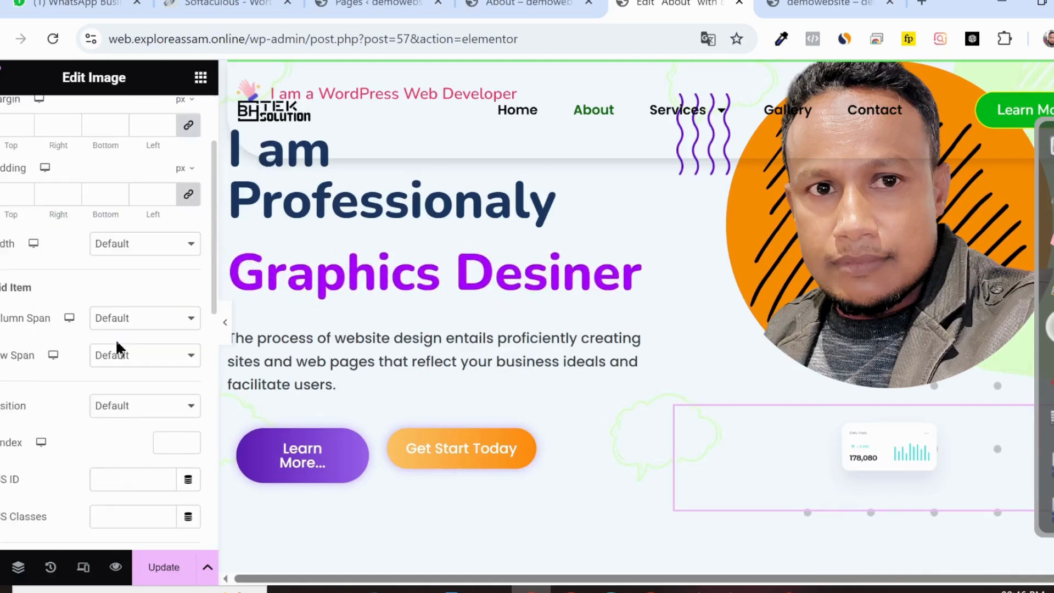
pyautogui.scroll(-4, 115, 338)
pyautogui.scroll(2, 111, 331)
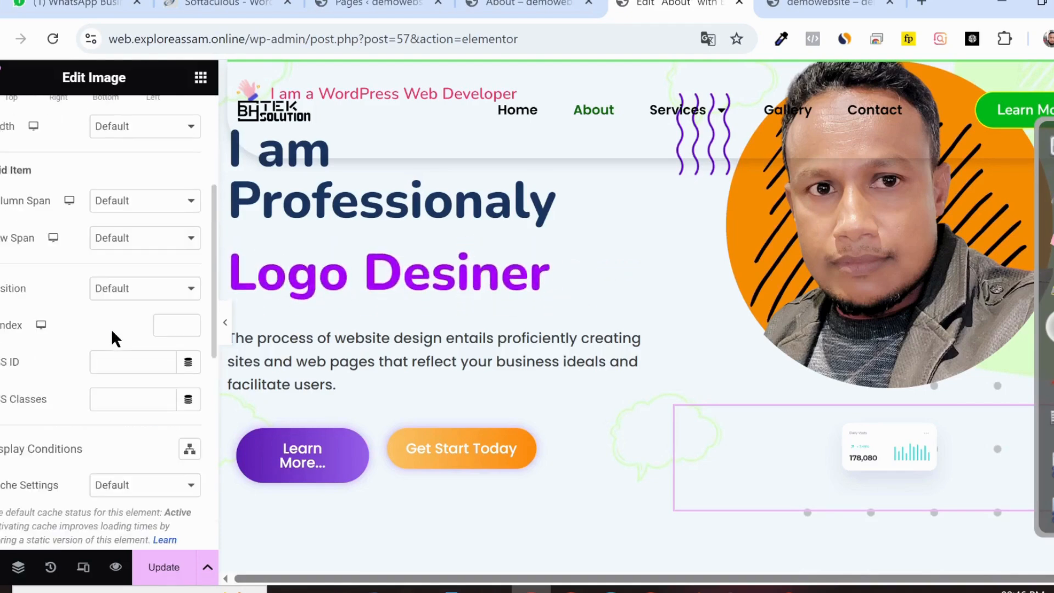
pyautogui.click(126, 288)
pyautogui.click(122, 332)
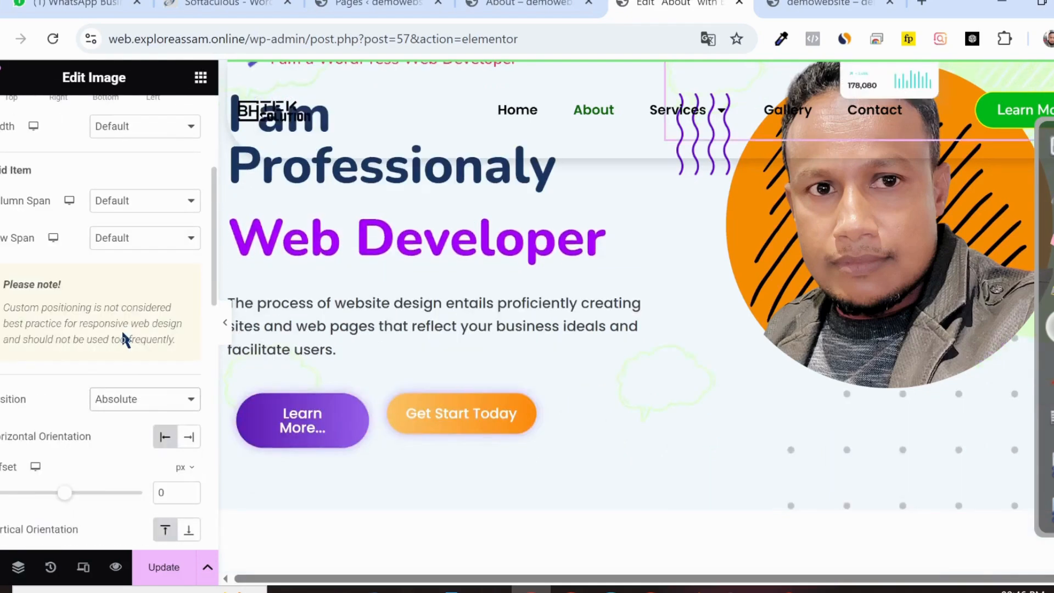
pyautogui.scroll(4, 499, 269)
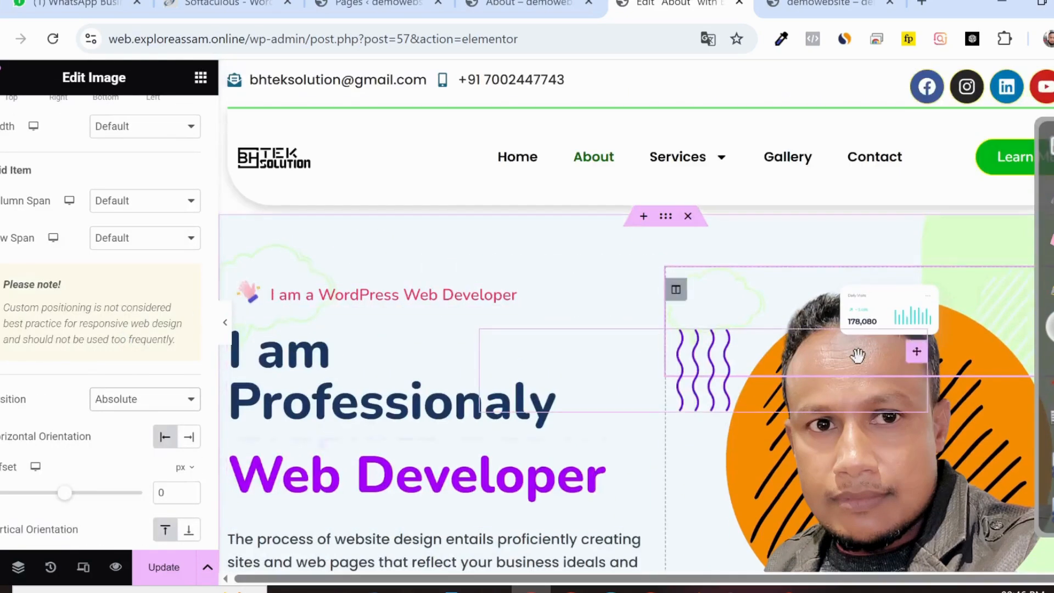
pyautogui.scroll(-2, 39, 379)
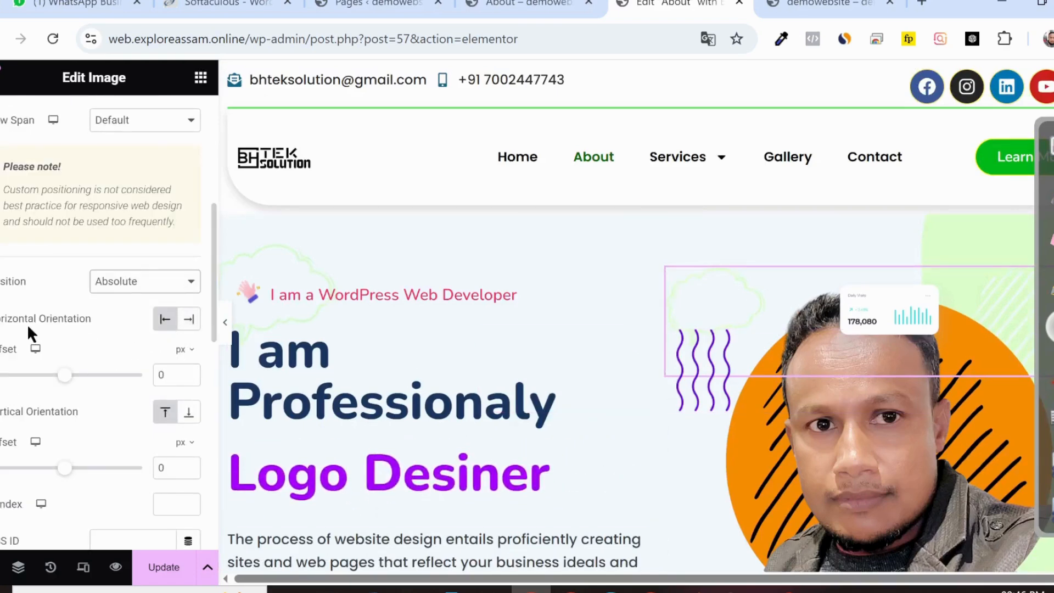
pyautogui.click(188, 319)
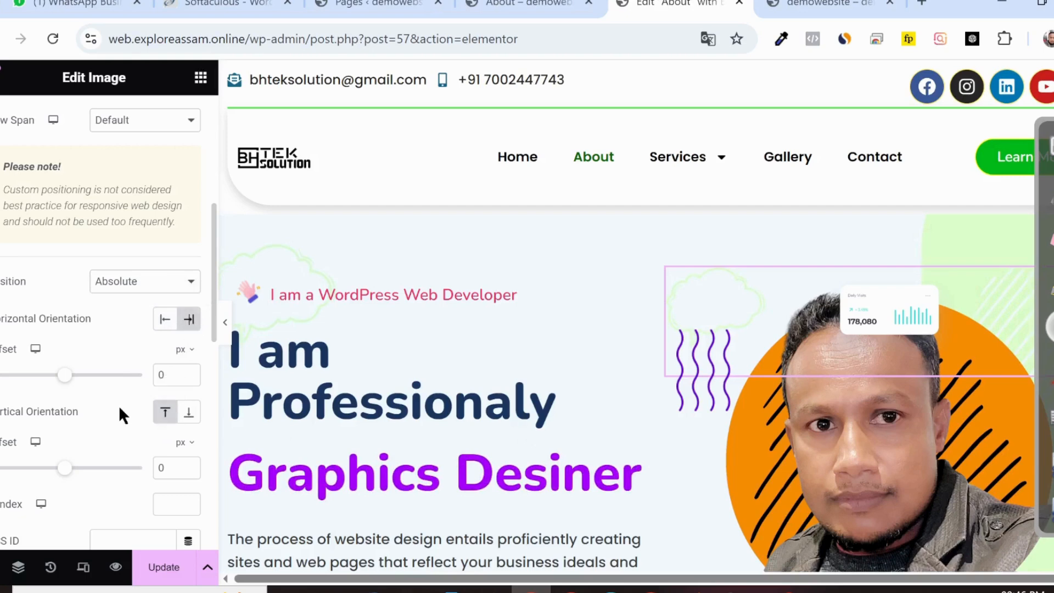
# Step: Shift the Daily Visits card to the portrait's right side with a horizontal offset of -160 px
pyautogui.scroll(-2, 400, 395)
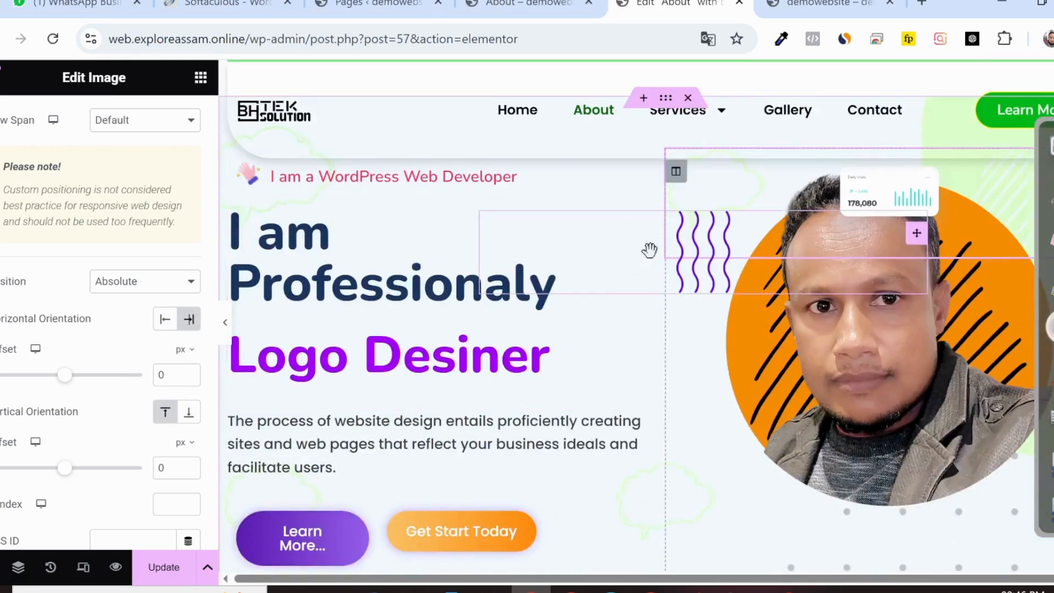
pyautogui.scroll(2, 362, 348)
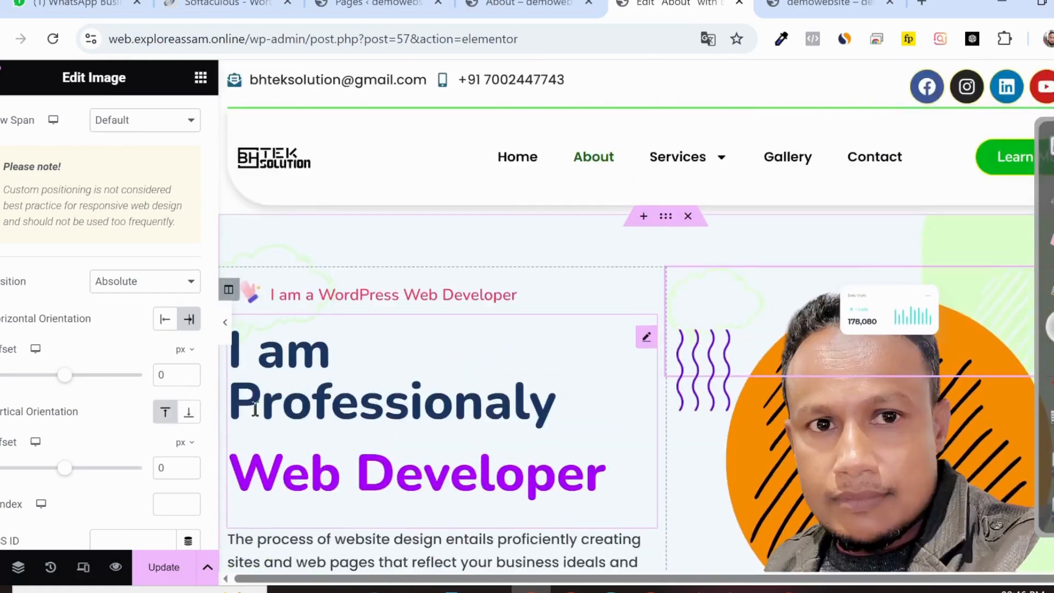
pyautogui.moveTo(66, 376); pyautogui.dragTo(56, 376)
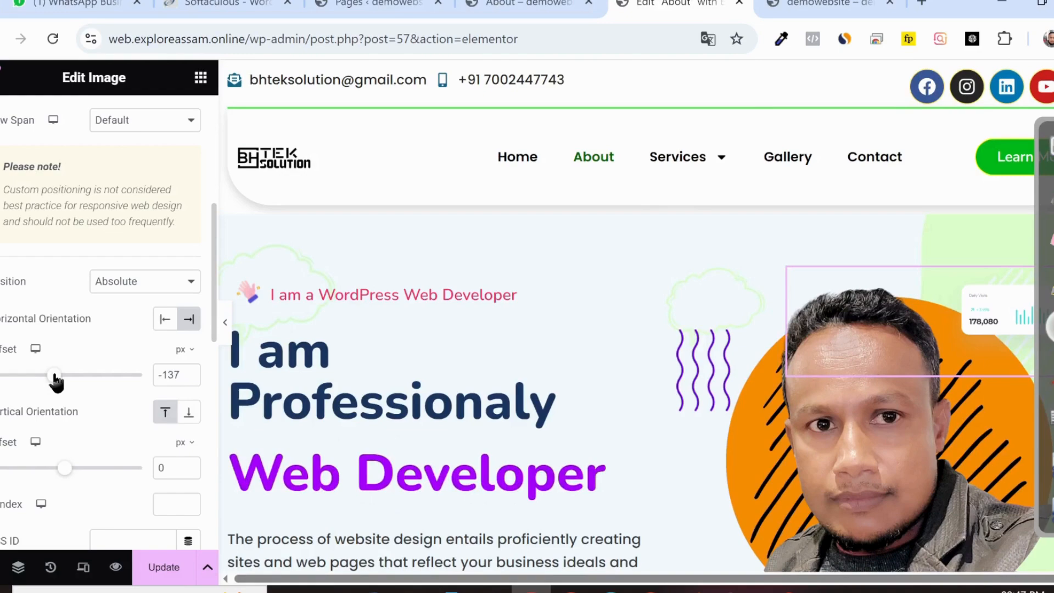
pyautogui.moveTo(55, 376); pyautogui.dragTo(53, 376)
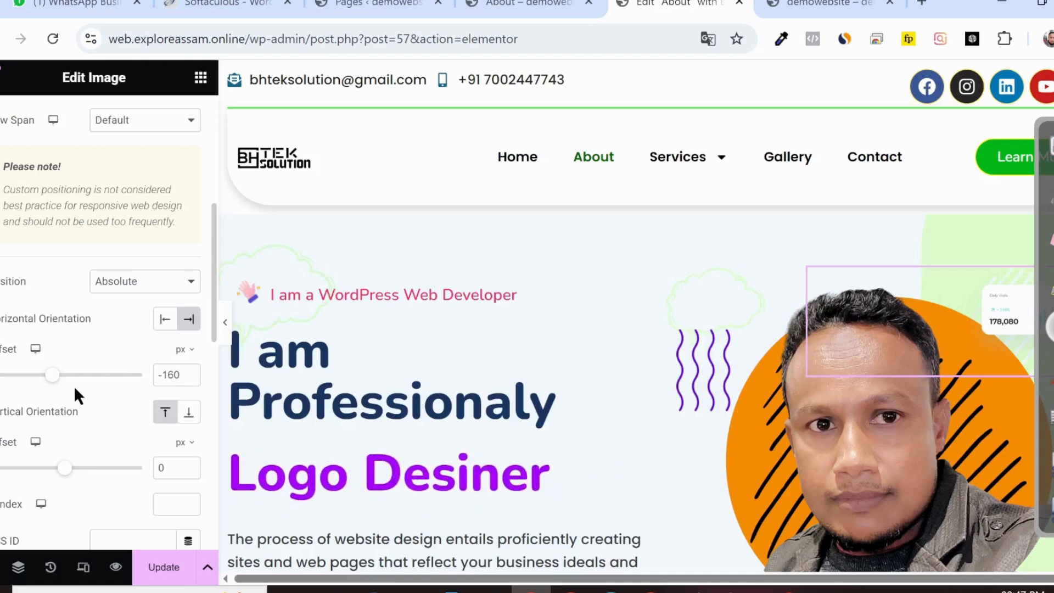
# Step: Set the Daily Visits card's vertical offset to 60 px and preview its placement in the full-width layout
pyautogui.scroll(-2, 93, 400)
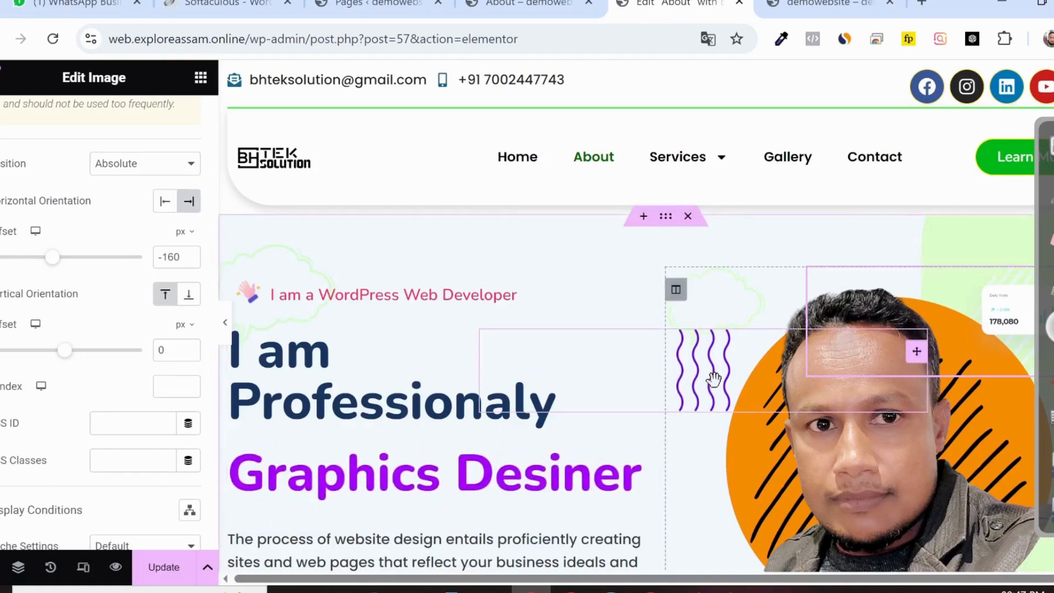
pyautogui.moveTo(65, 350); pyautogui.dragTo(71, 359)
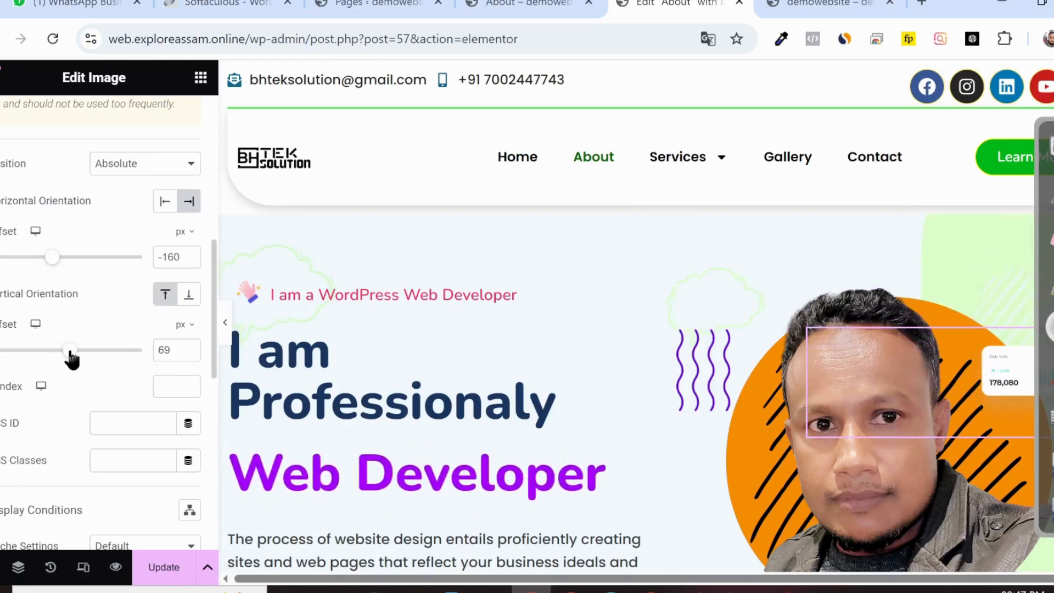
pyautogui.click(190, 354)
pyautogui.click(190, 354)
pyautogui.click(191, 354)
pyautogui.click(190, 354)
pyautogui.click(191, 354)
pyautogui.click(190, 354)
pyautogui.click(191, 354)
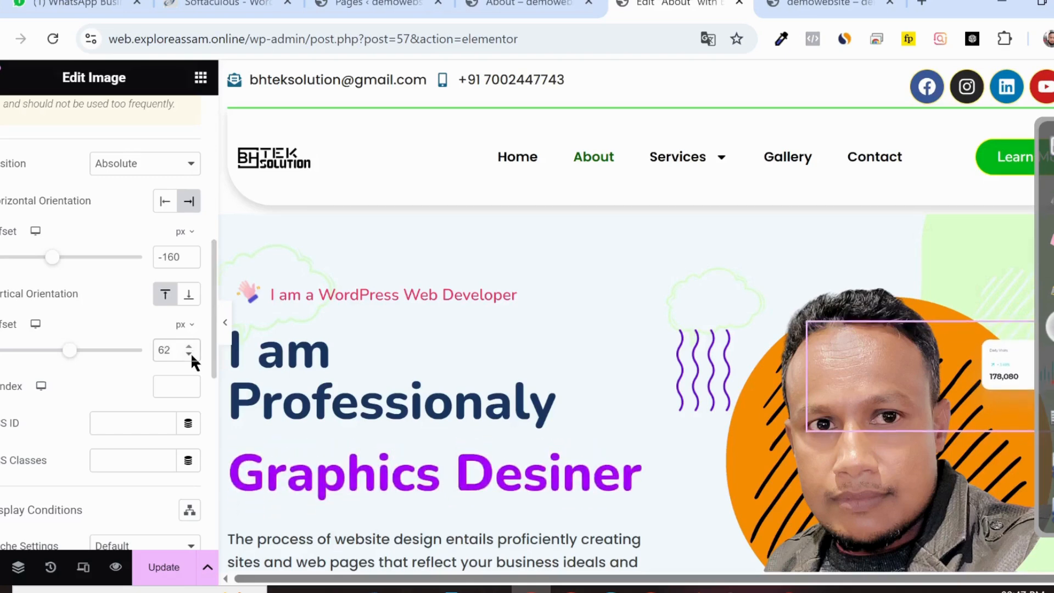
pyautogui.click(190, 353)
pyautogui.click(190, 353)
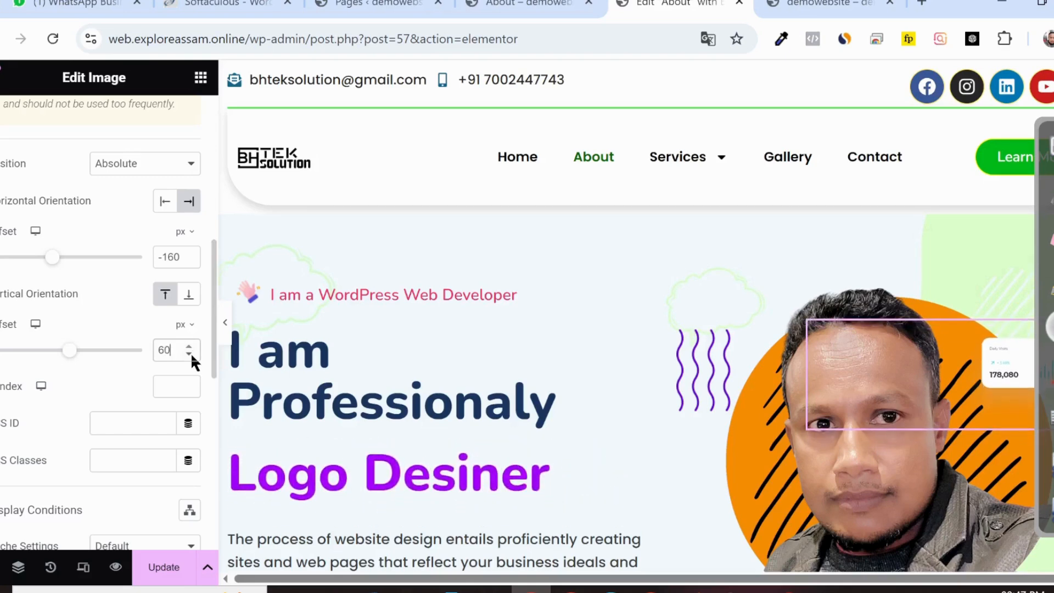
pyautogui.click(224, 329)
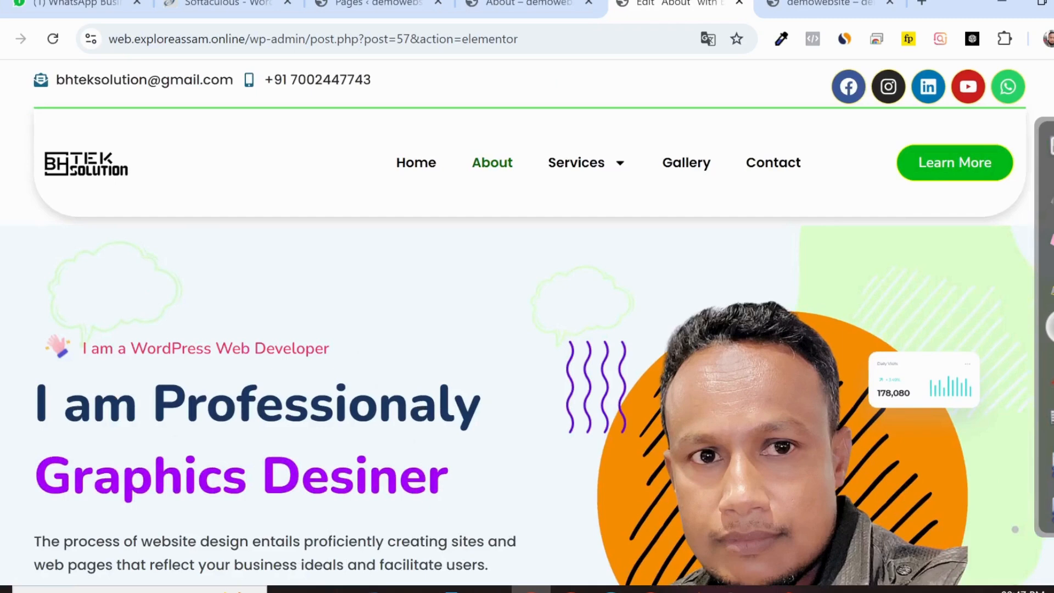
pyautogui.click(5, 329)
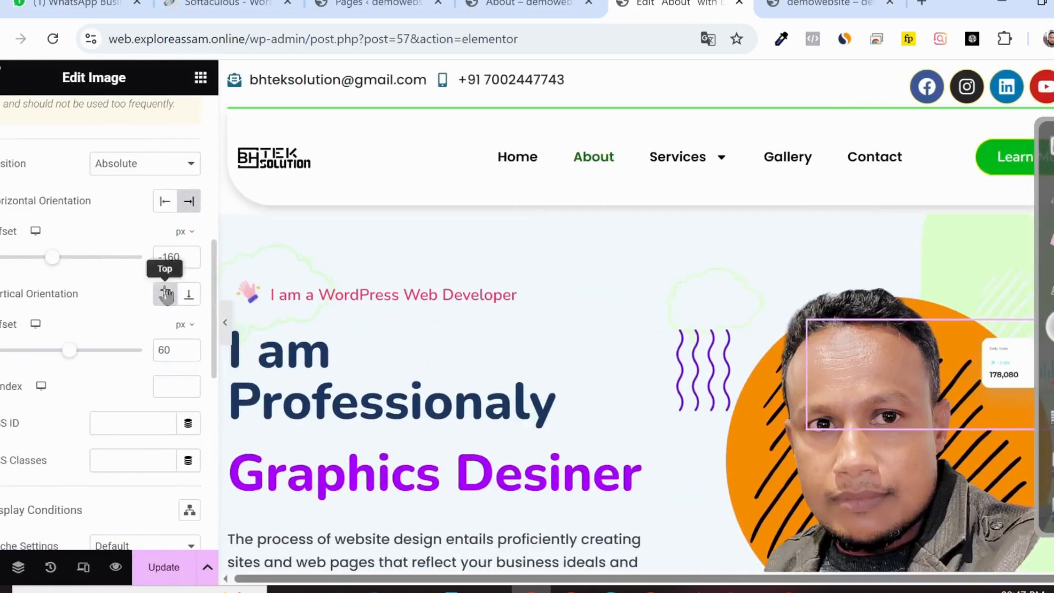
# Step: Change the Daily Visits card's horizontal offset to -180 px and preview the full-width layout
pyautogui.click(189, 254)
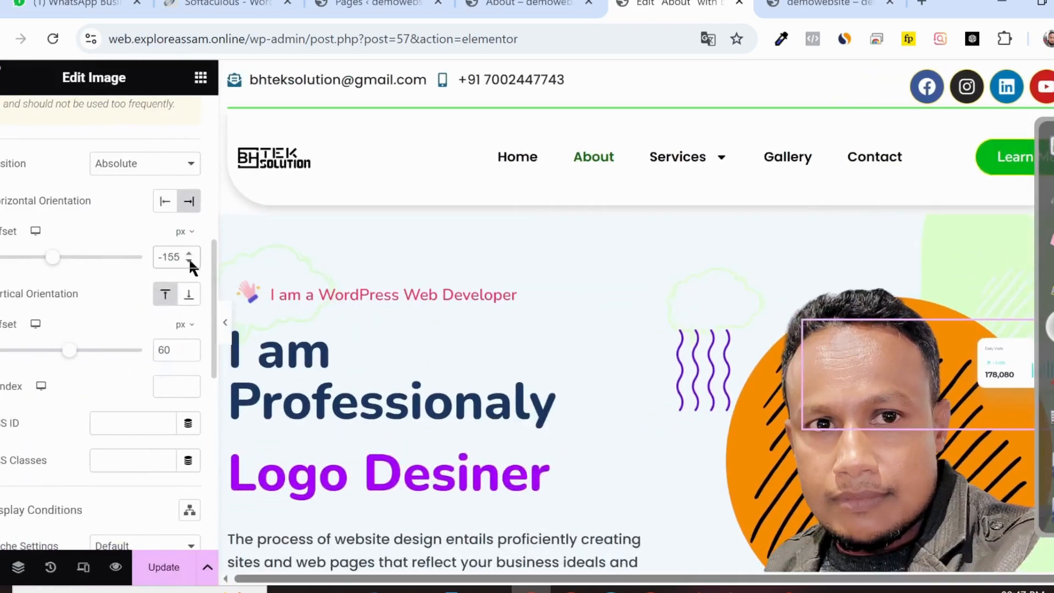
pyautogui.click(189, 260)
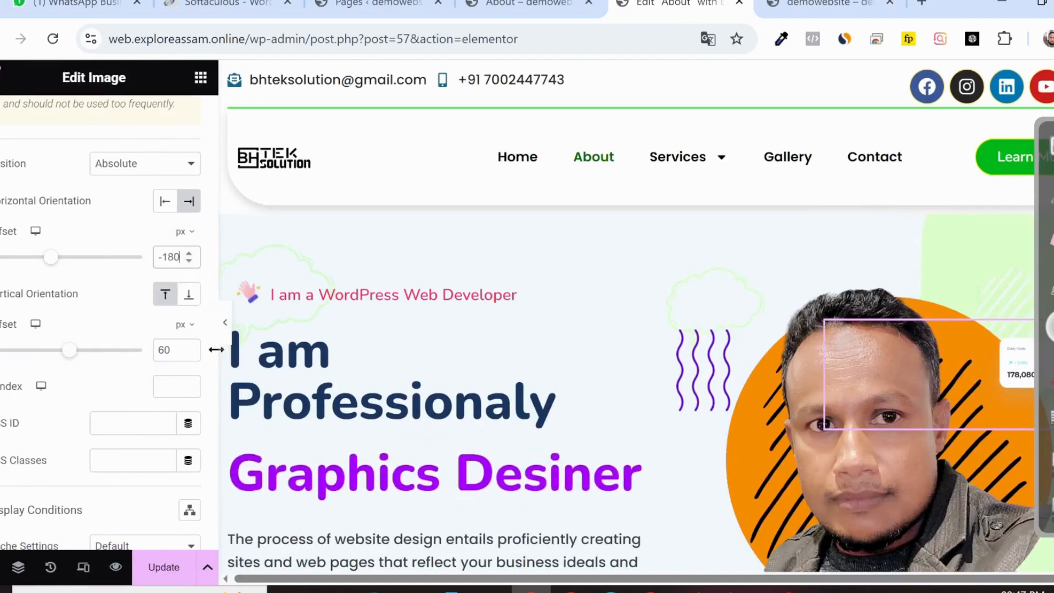
pyautogui.click(225, 325)
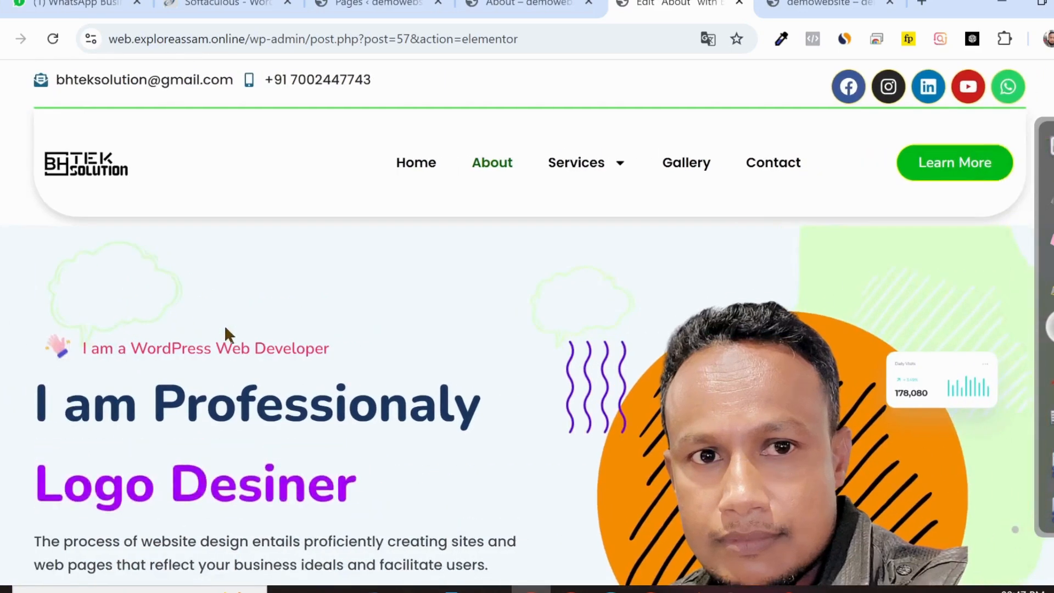
pyautogui.click(2, 324)
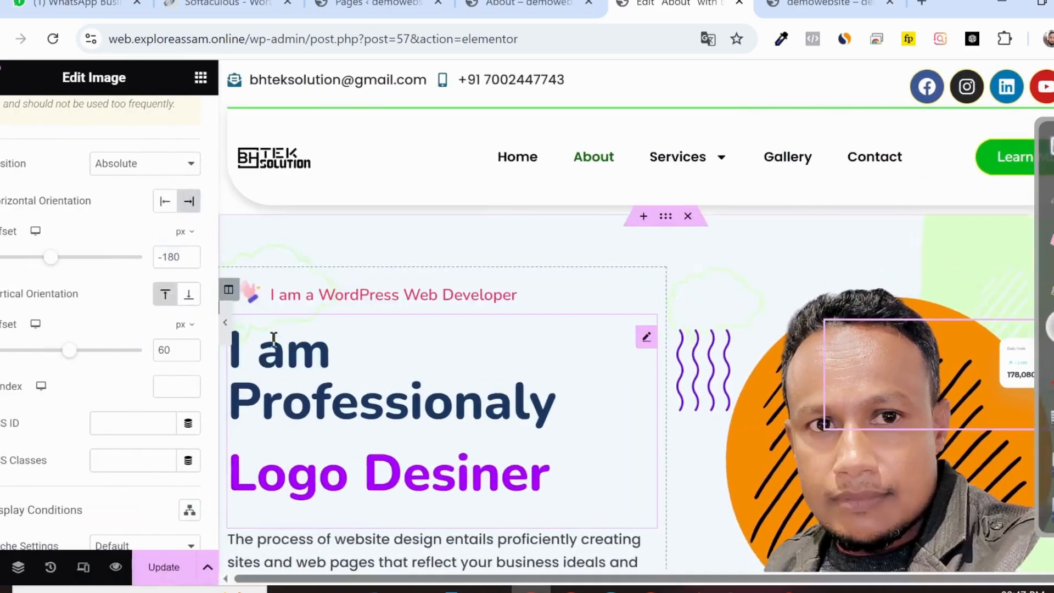
# Step: Add an Image widget below the portrait and insert the Increase Sales chart image from the media library
pyautogui.scroll(-1, 710, 421)
pyautogui.scroll(-2, 741, 450)
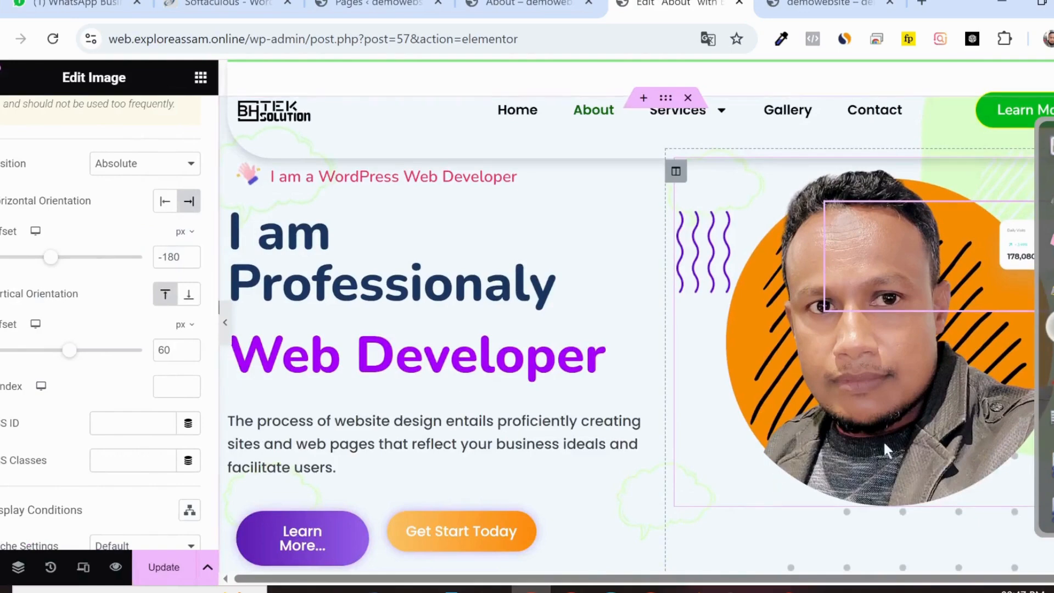
pyautogui.scroll(-2, 878, 446)
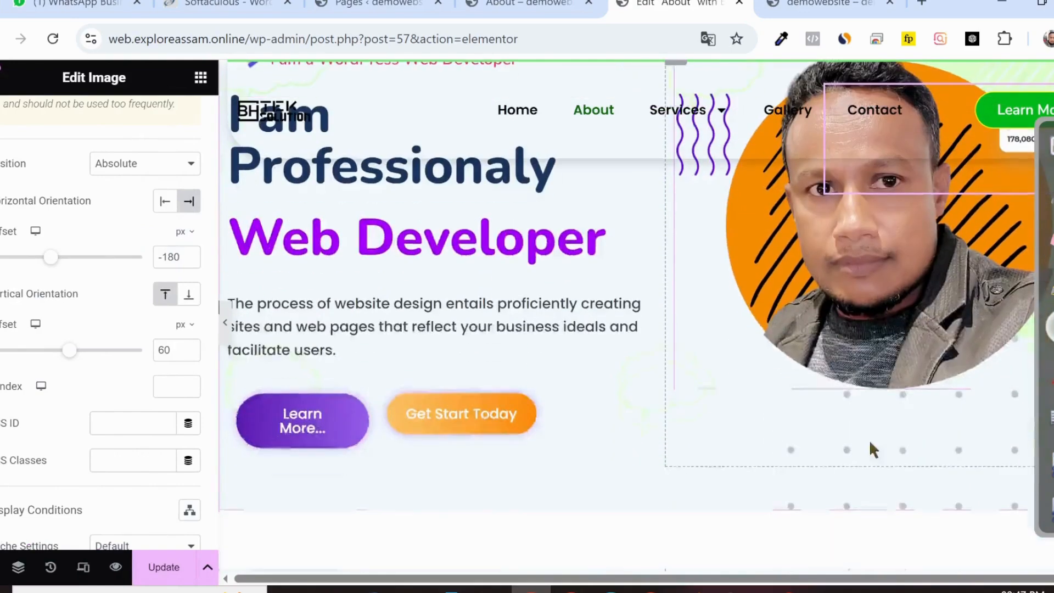
pyautogui.click(201, 77)
pyautogui.moveTo(23, 358); pyautogui.dragTo(901, 394)
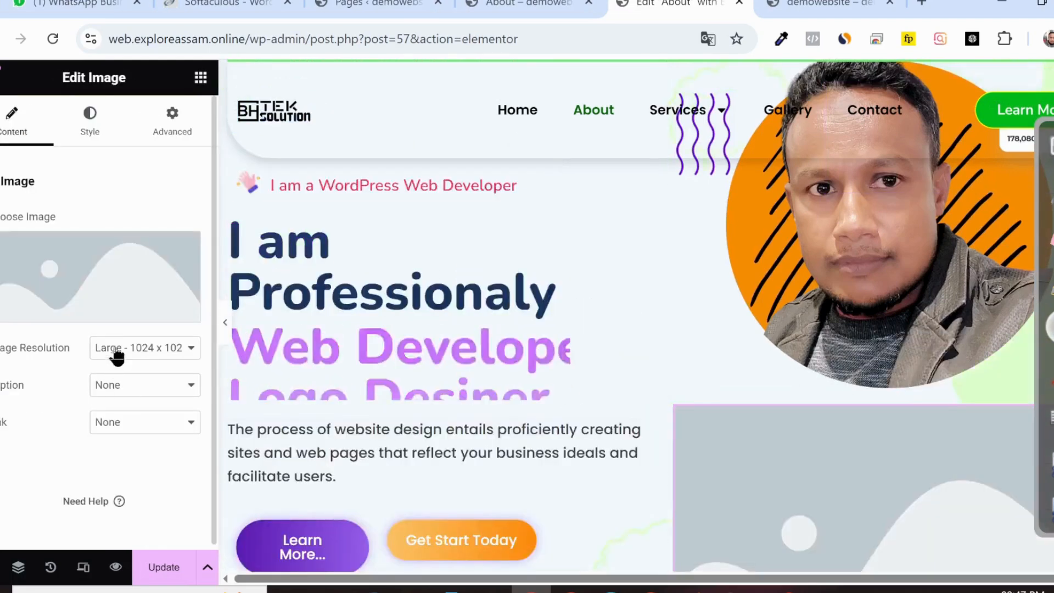
pyautogui.click(83, 314)
pyautogui.click(364, 308)
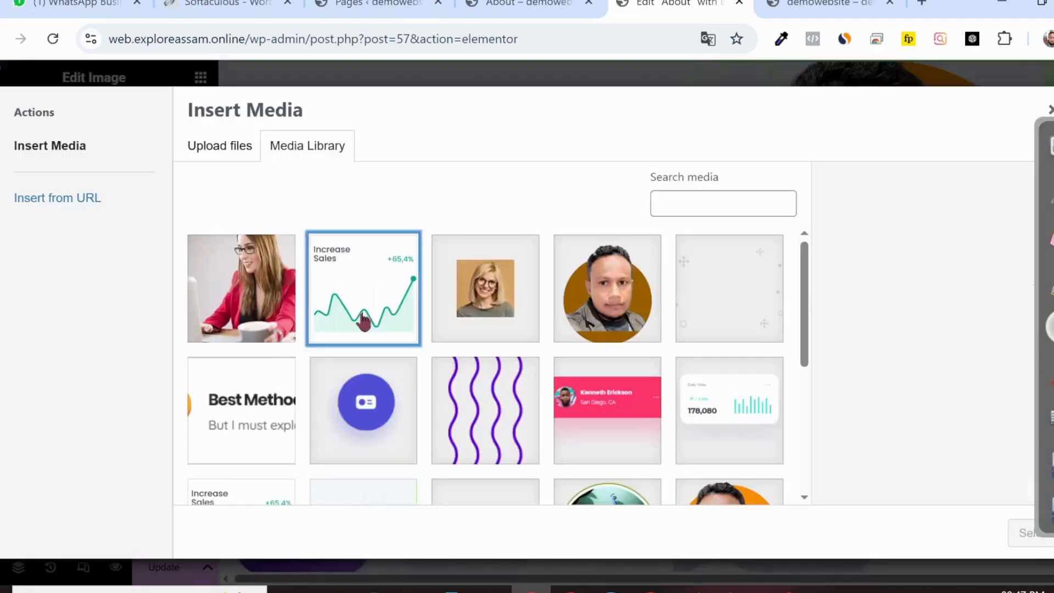
pyautogui.click(1027, 533)
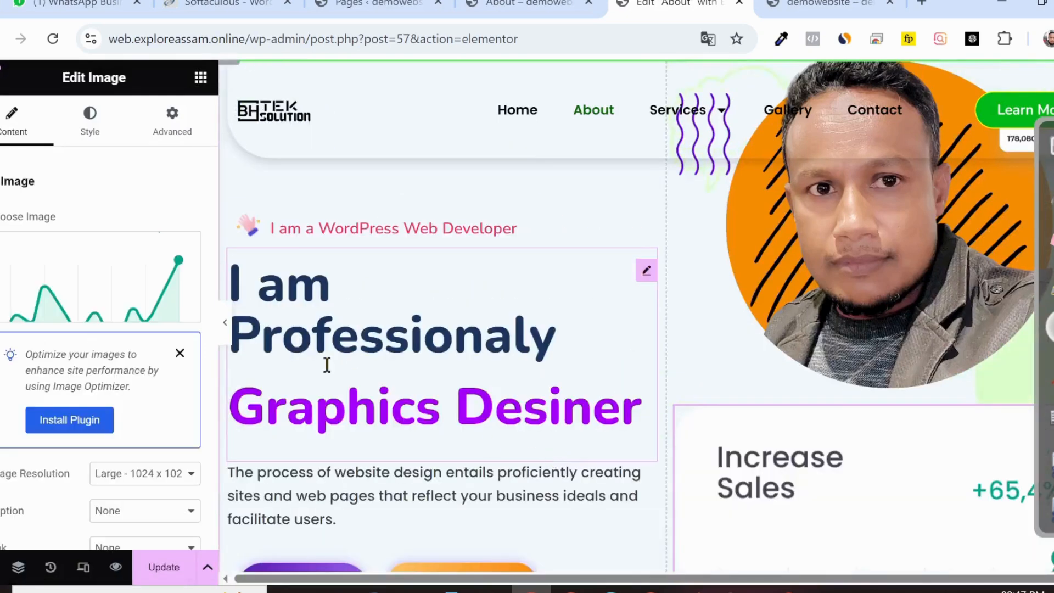
# Step: Set the Increase Sales image's resolution to Full and its width to 20%
pyautogui.click(129, 473)
pyautogui.click(131, 426)
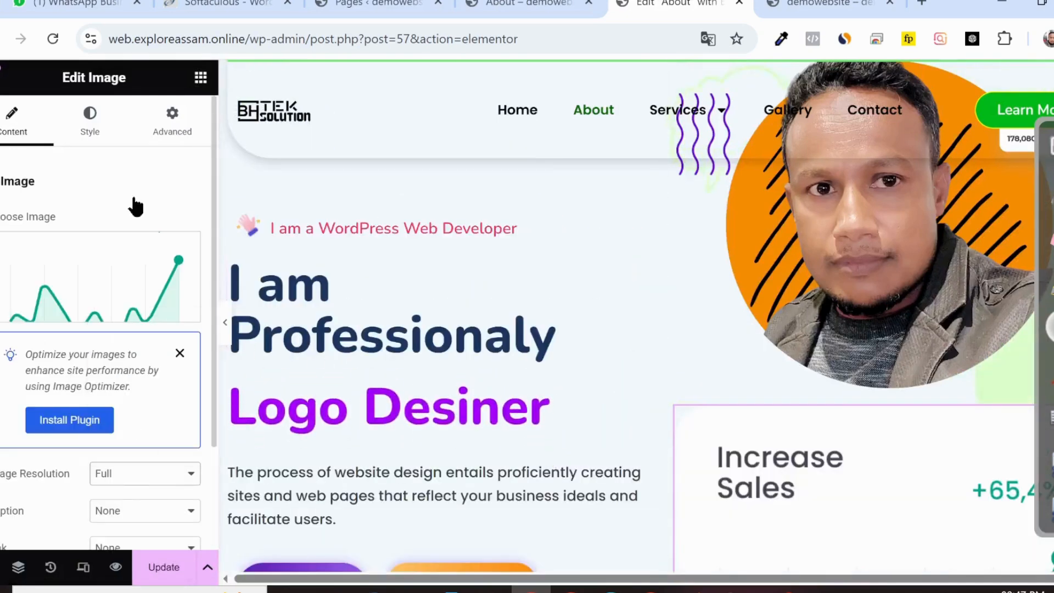
pyautogui.click(88, 141)
pyautogui.click(15, 279)
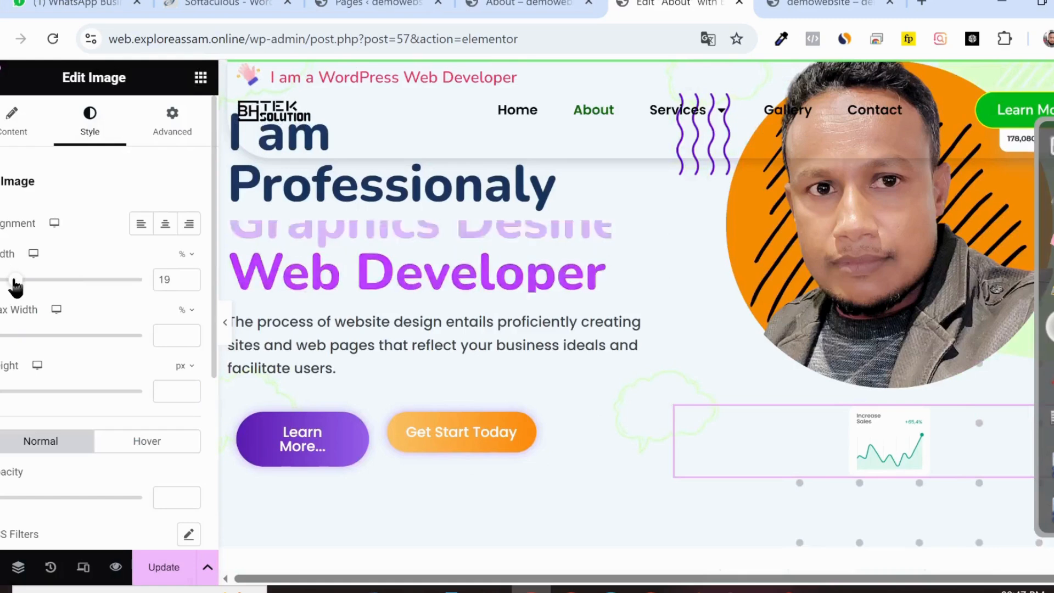
pyautogui.click(189, 277)
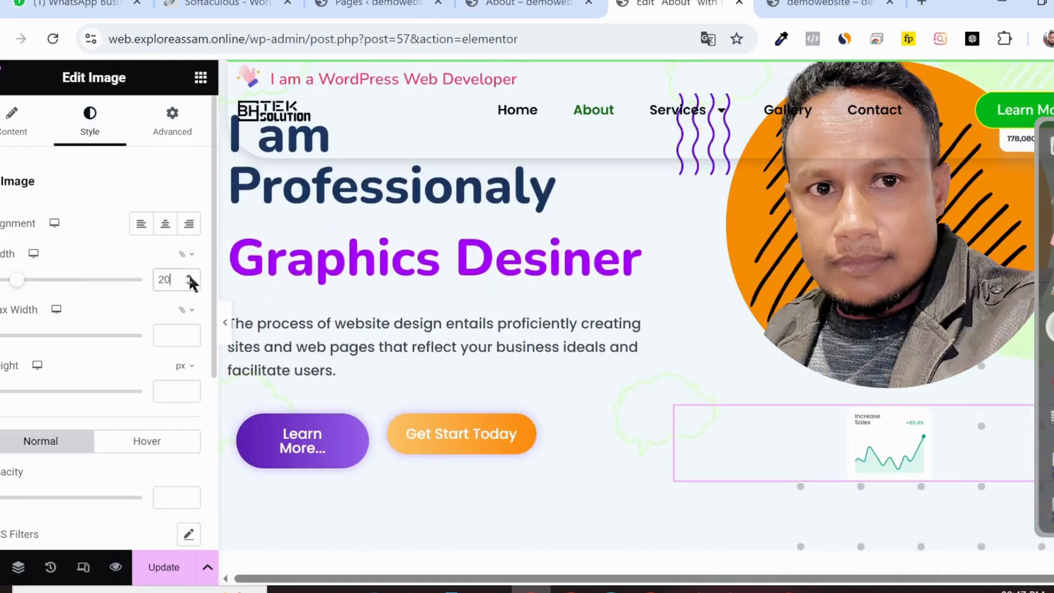
# Step: Change the Increase Sales image's position to Absolute
pyautogui.click(170, 131)
pyautogui.scroll(-4, 112, 328)
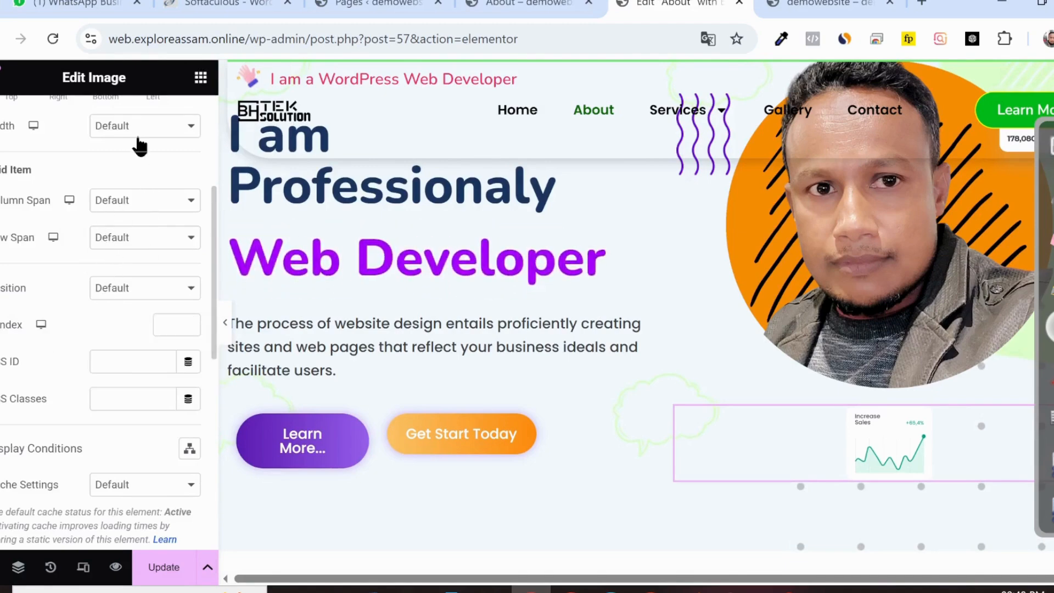
pyautogui.click(126, 287)
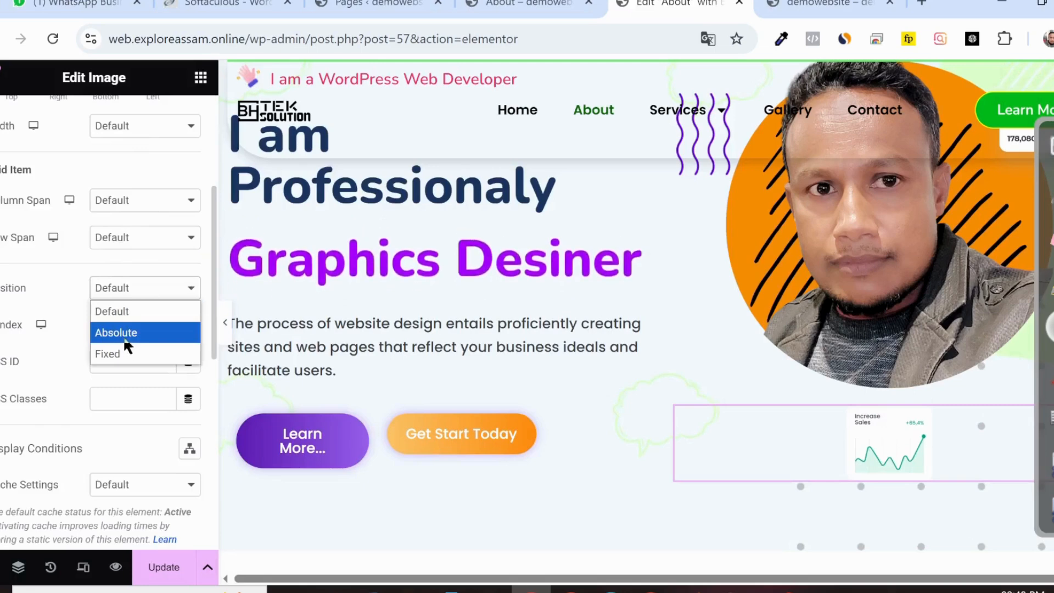
pyautogui.click(124, 333)
pyautogui.scroll(-2, 141, 390)
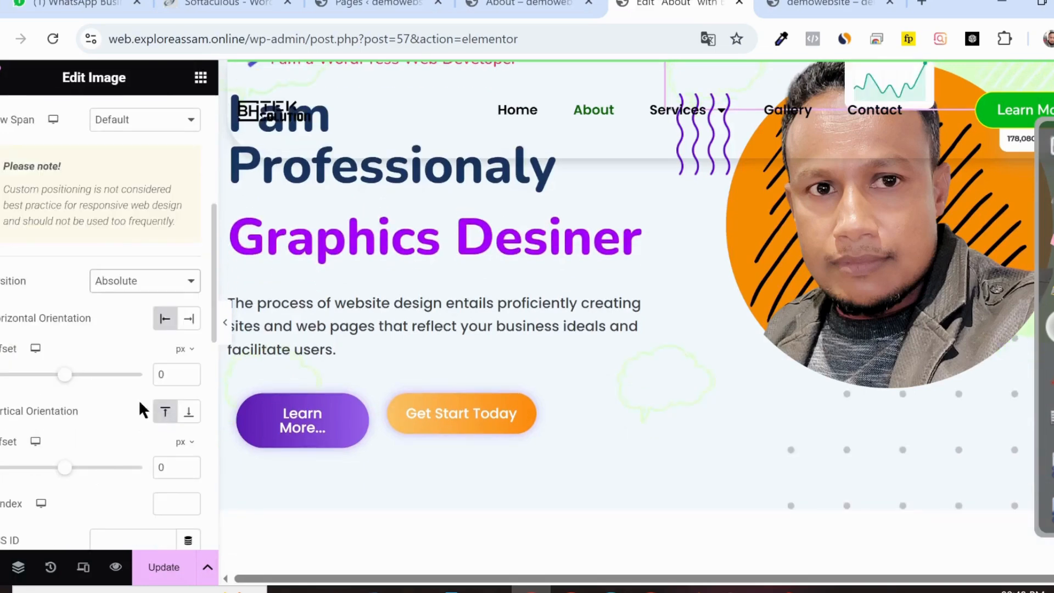
# Step: Anchor the Increase Sales image to the bottom with left horizontal orientation and set its horizontal offset to -210 px
pyautogui.click(188, 412)
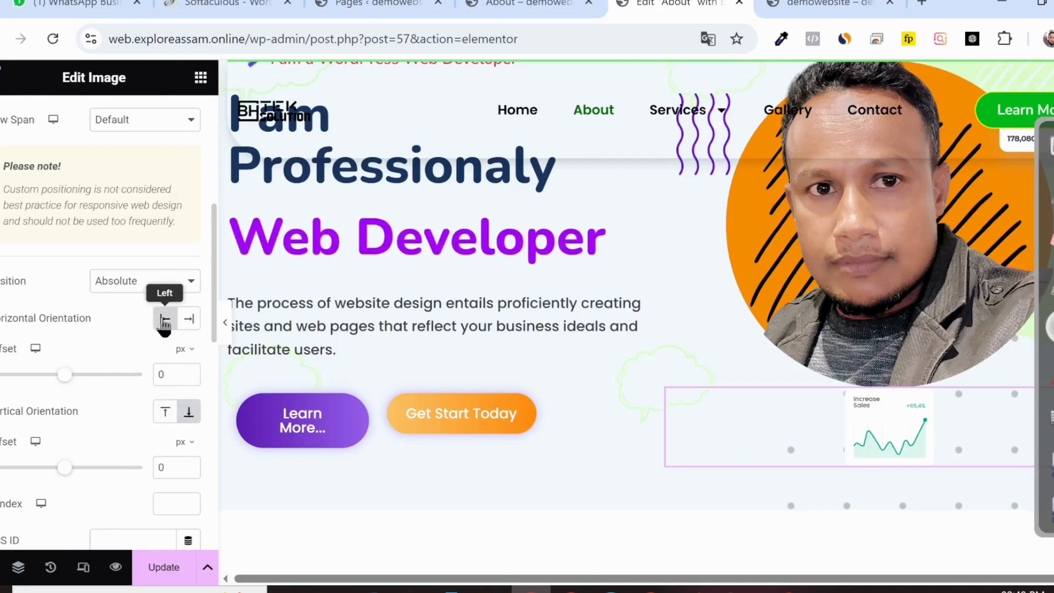
pyautogui.click(164, 320)
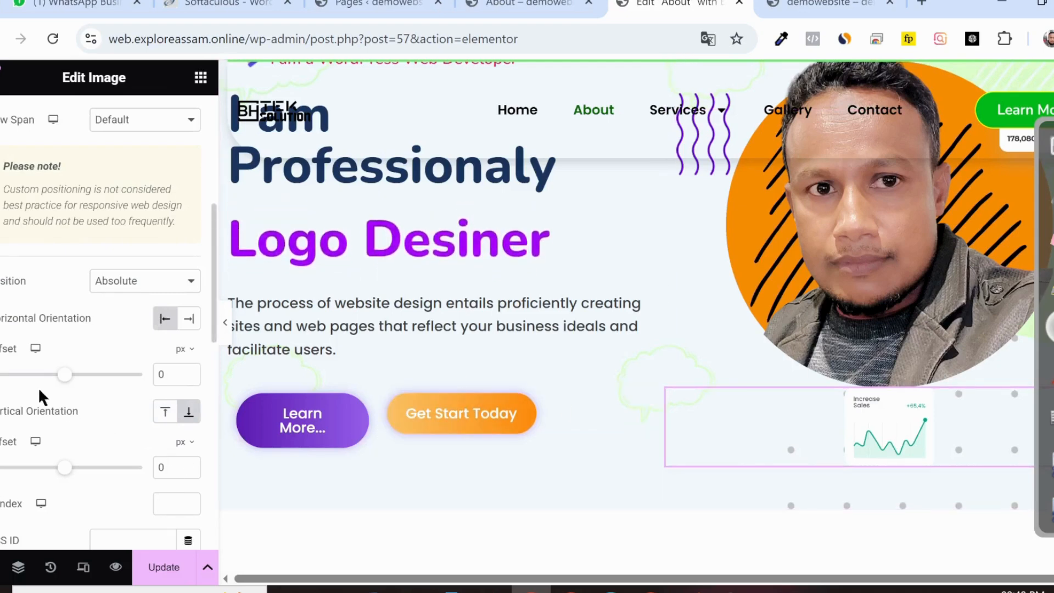
pyautogui.moveTo(66, 387); pyautogui.dragTo(50, 385)
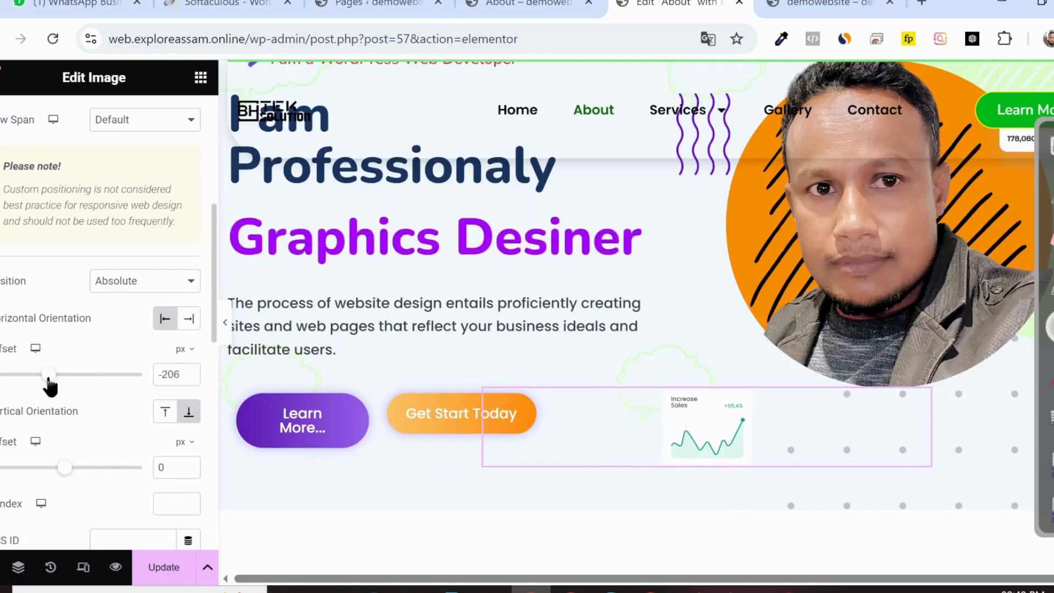
pyautogui.click(189, 372)
pyautogui.click(189, 372)
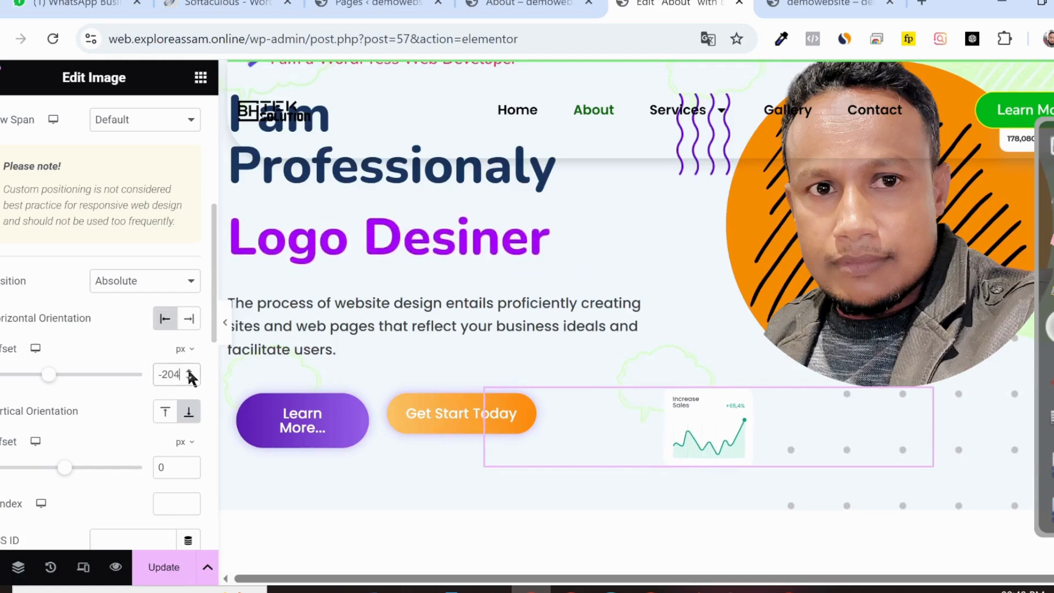
pyautogui.click(190, 378)
pyautogui.click(190, 378)
pyautogui.click(190, 377)
pyautogui.click(189, 377)
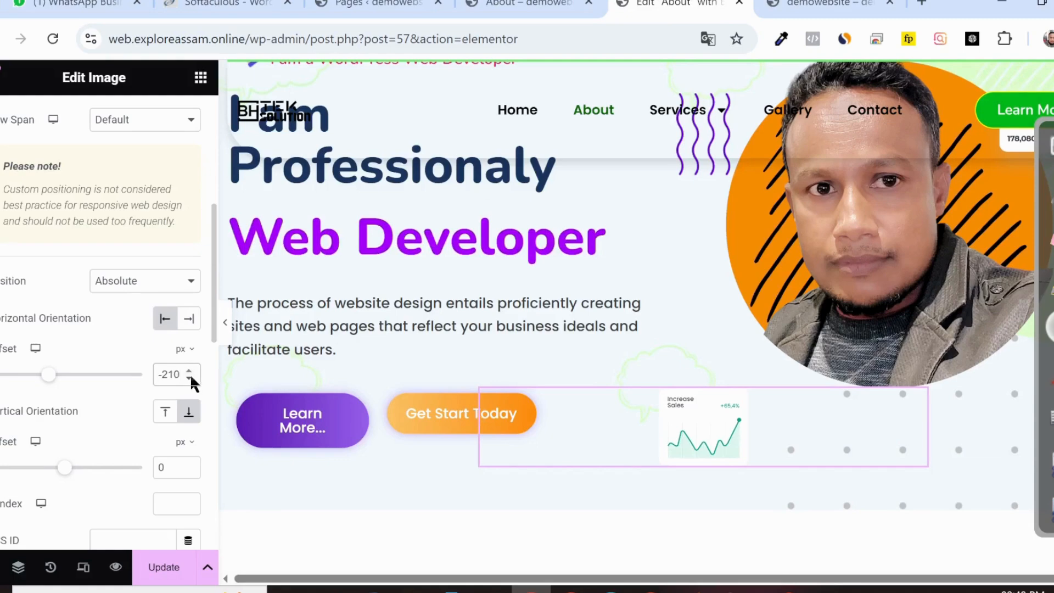
pyautogui.click(711, 161)
pyautogui.scroll(-6, 137, 231)
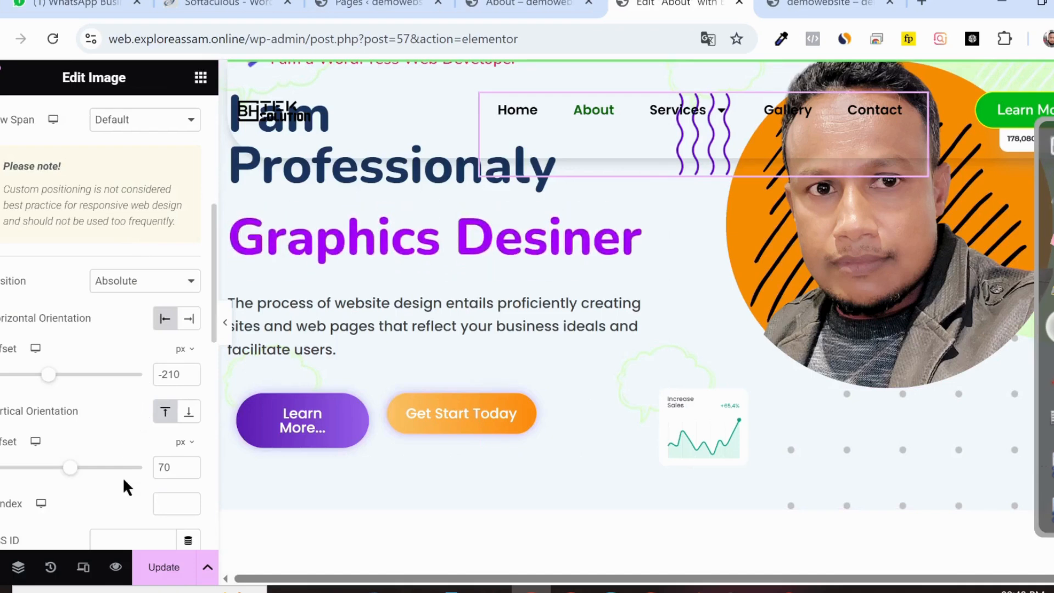
pyautogui.scroll(8, 131, 400)
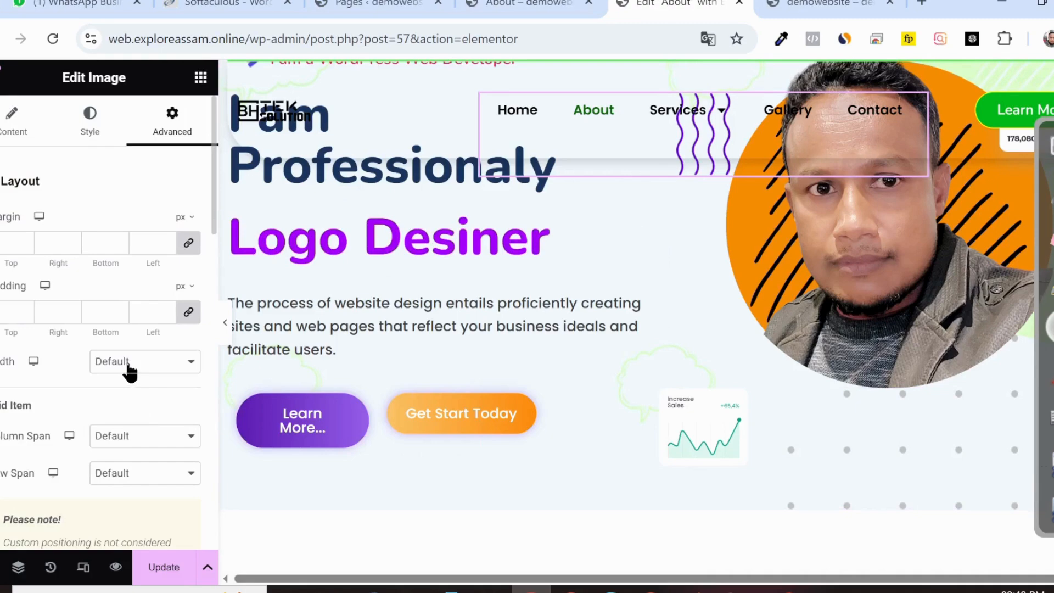
# Step: Add an Image widget below the portrait and insert the pink profile card image Card5.png from the media library
pyautogui.click(200, 79)
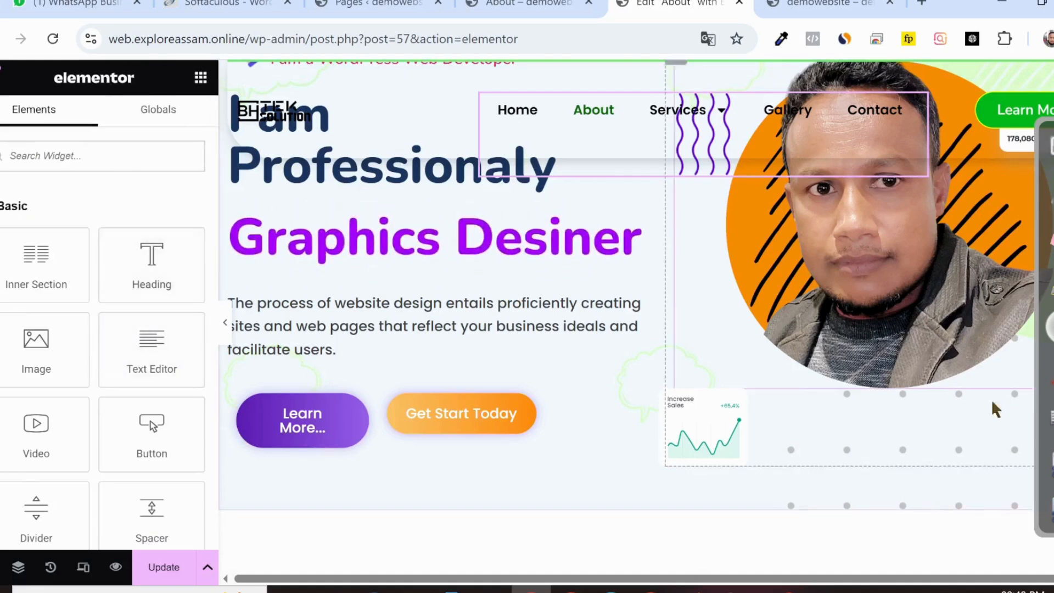
pyautogui.moveTo(38, 351); pyautogui.dragTo(918, 386)
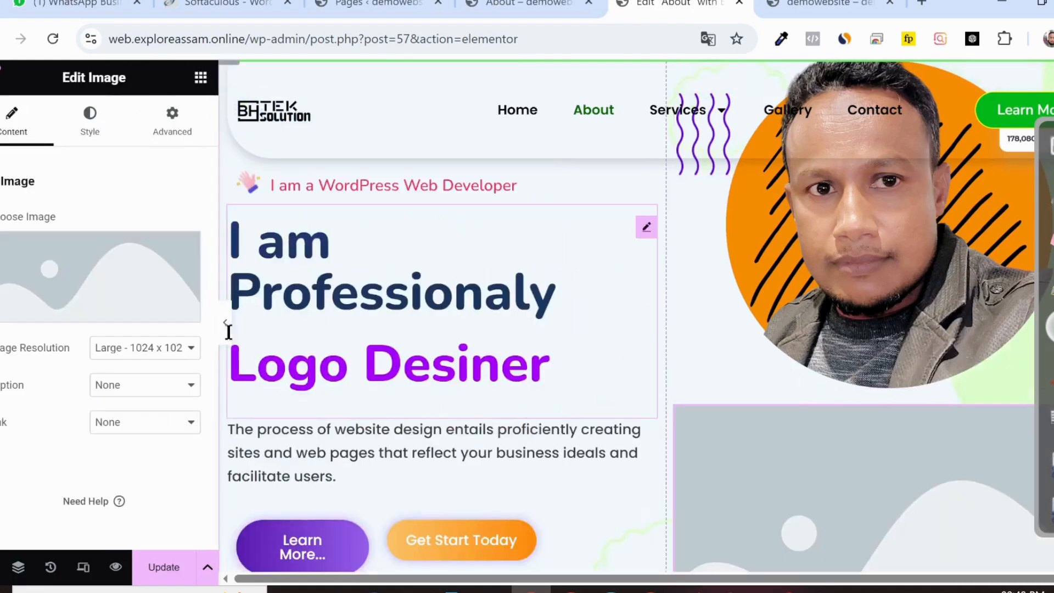
pyautogui.click(94, 321)
pyautogui.click(599, 389)
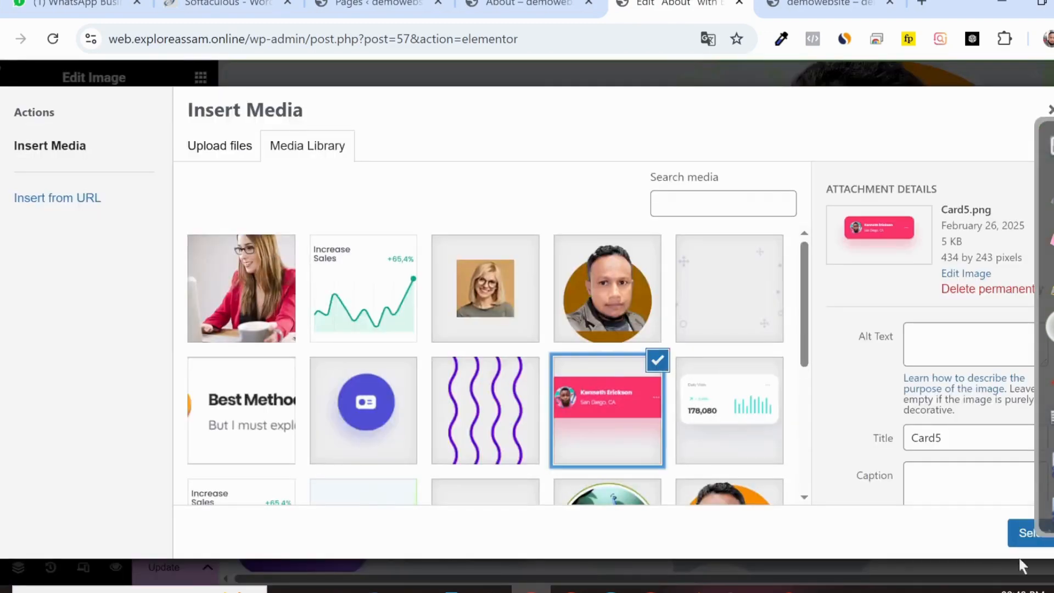
pyautogui.click(1016, 533)
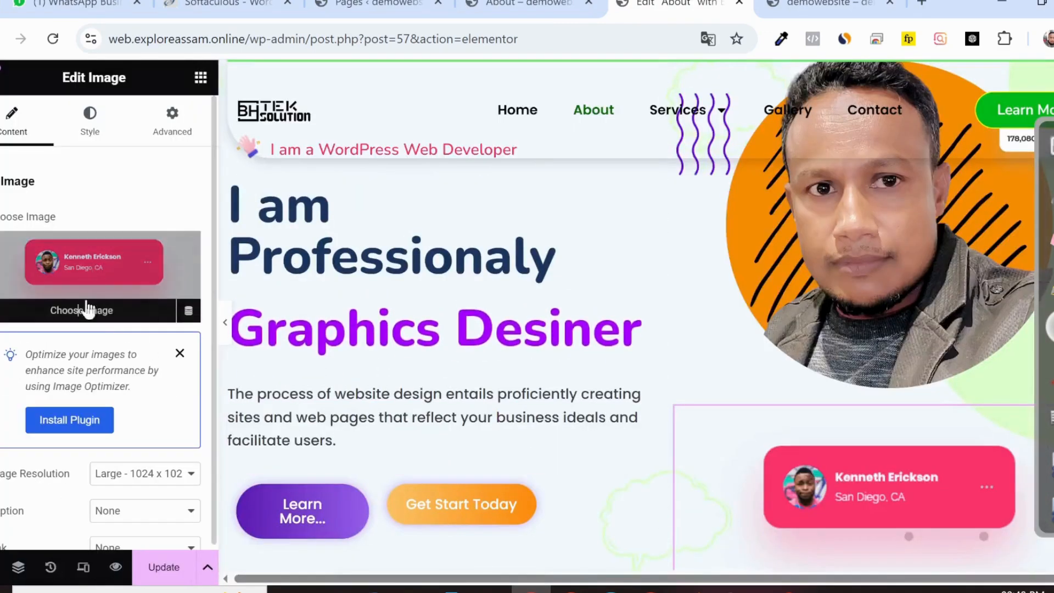
# Step: Set the pink profile card's image resolution to Full and its width to 50%
pyautogui.click(129, 478)
pyautogui.click(106, 430)
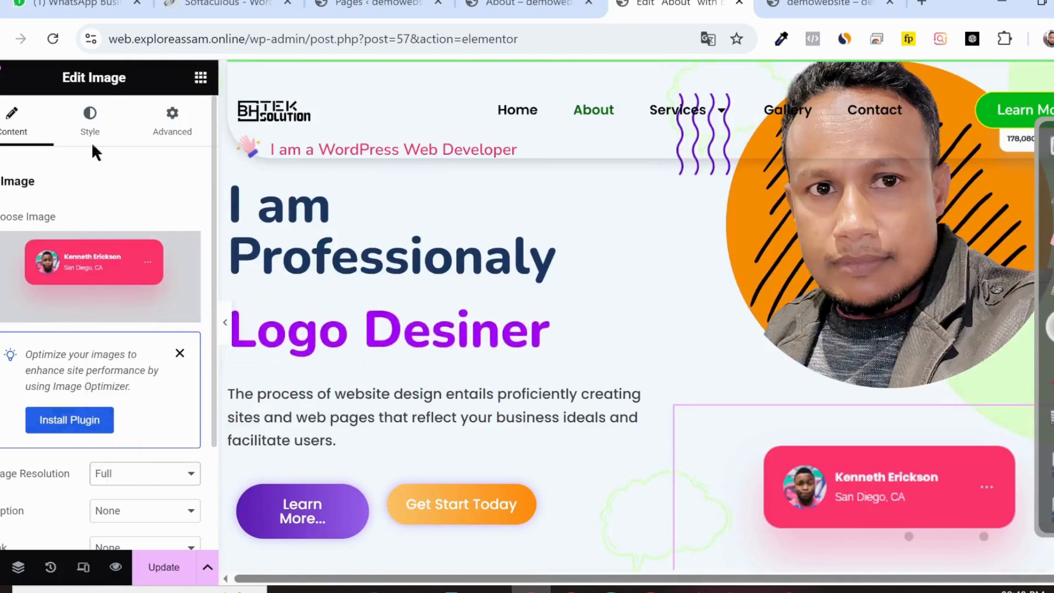
pyautogui.click(89, 122)
pyautogui.moveTo(2, 280); pyautogui.dragTo(59, 291)
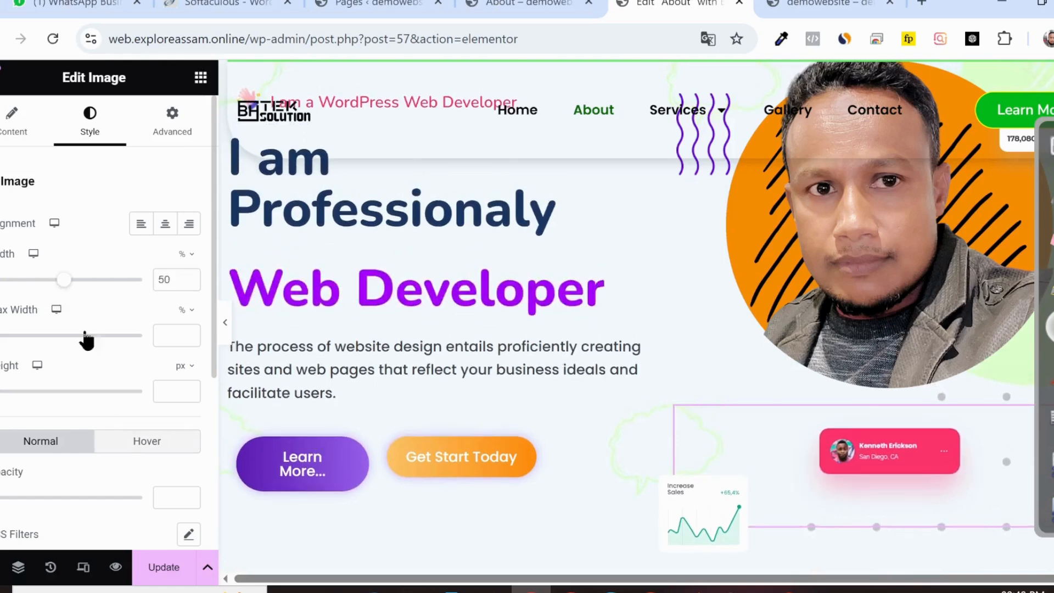
pyautogui.scroll(-5, 88, 318)
pyautogui.scroll(5, 88, 321)
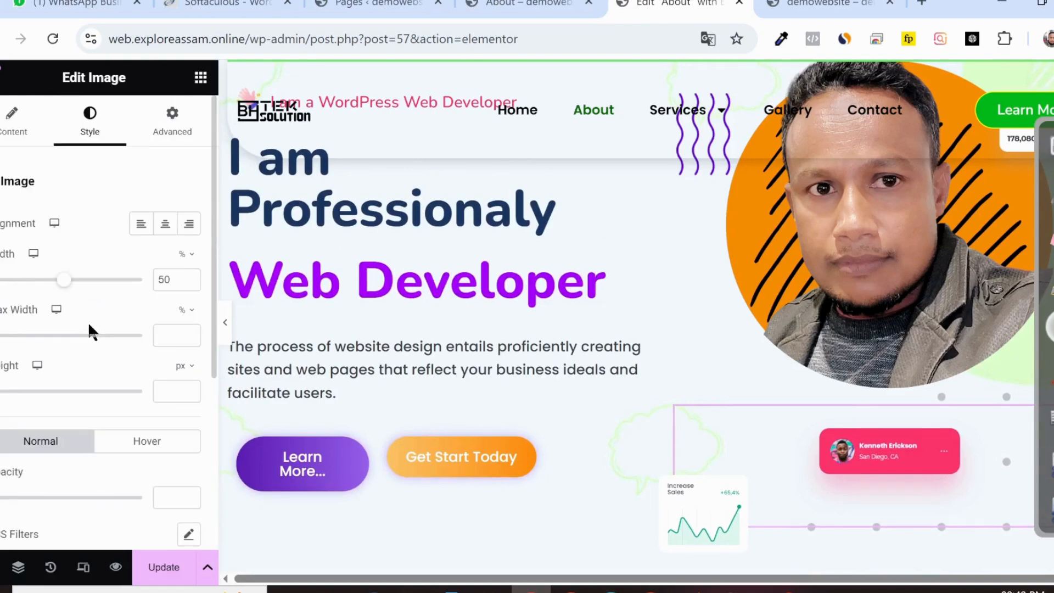
# Step: Change the pink profile card's position to Absolute with right horizontal and bottom vertical orientation
pyautogui.click(187, 142)
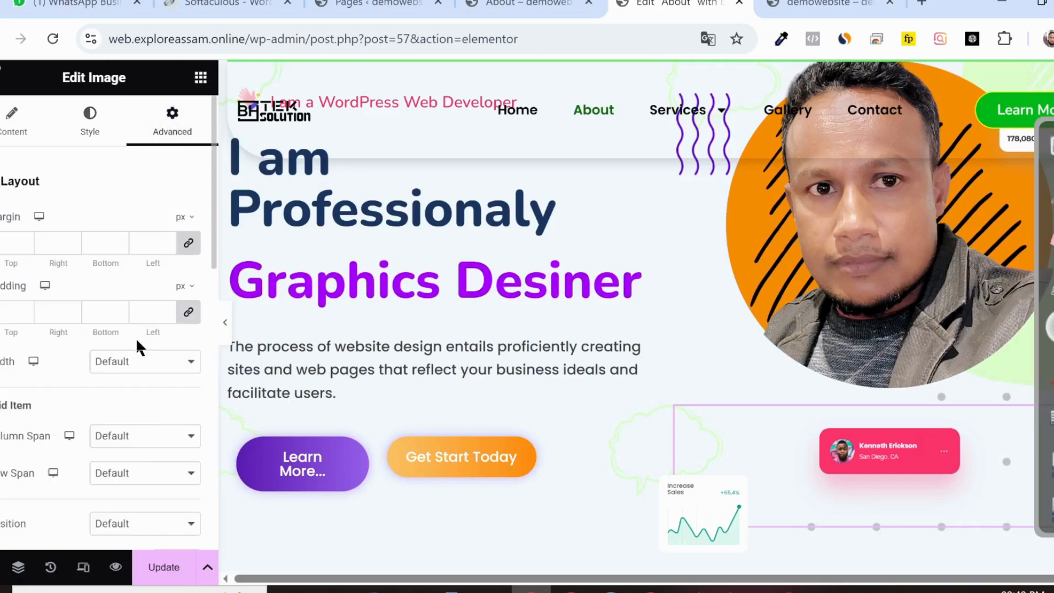
pyautogui.scroll(-2, 140, 360)
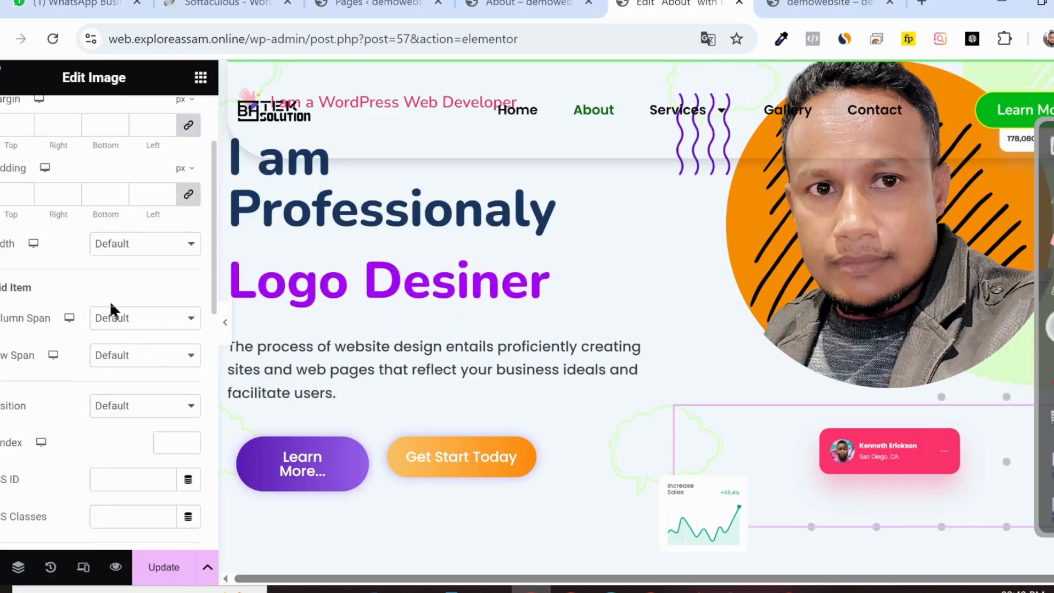
pyautogui.scroll(-2, 112, 307)
pyautogui.click(125, 287)
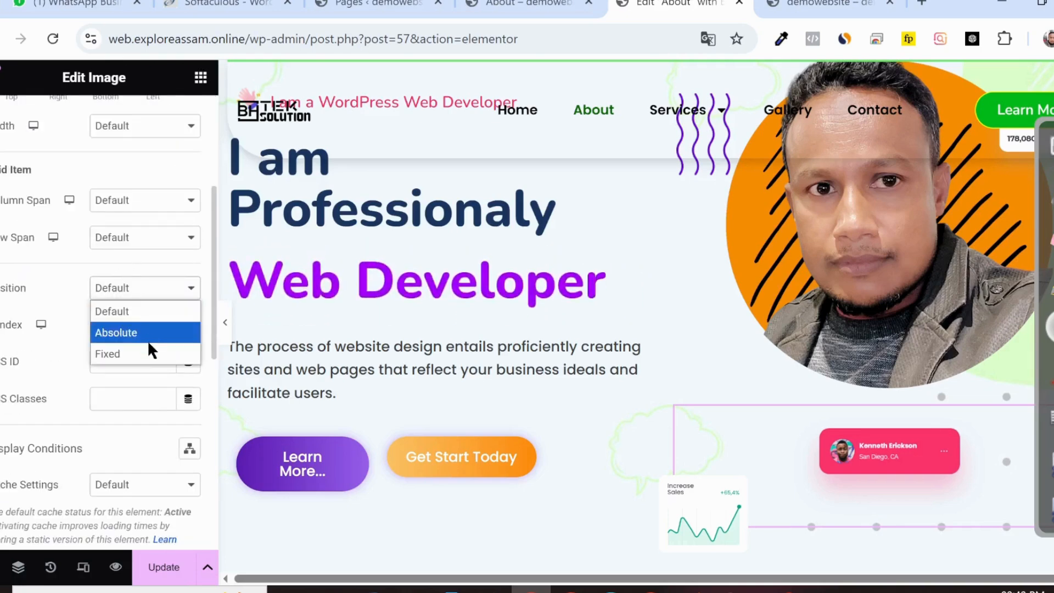
pyautogui.click(148, 339)
pyautogui.scroll(-4, 148, 406)
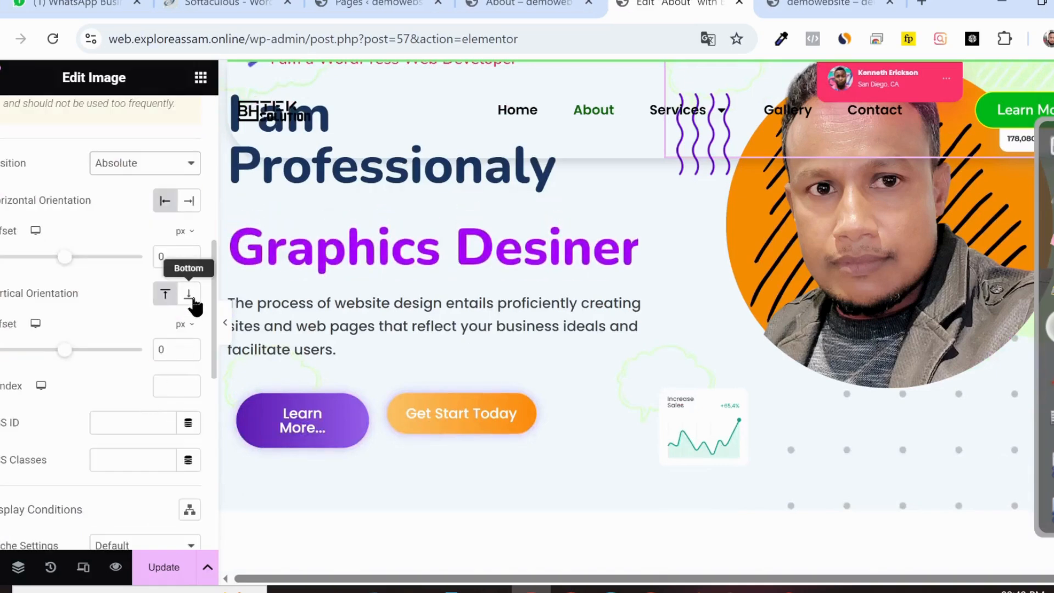
pyautogui.click(189, 294)
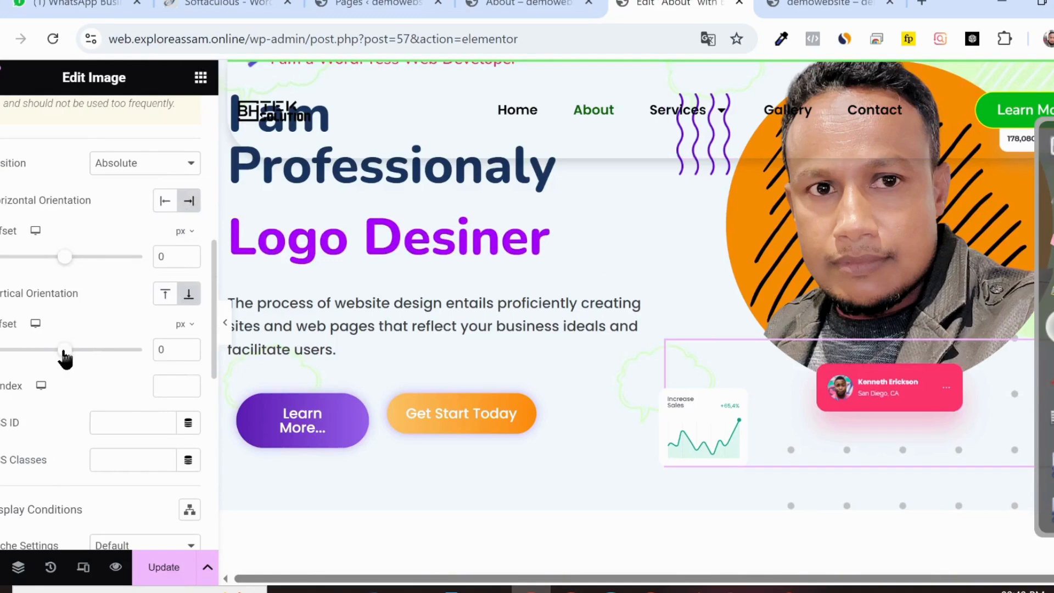
# Step: Set the pink profile card's vertical offset to -45 px
pyautogui.moveTo(65, 351); pyautogui.dragTo(61, 351)
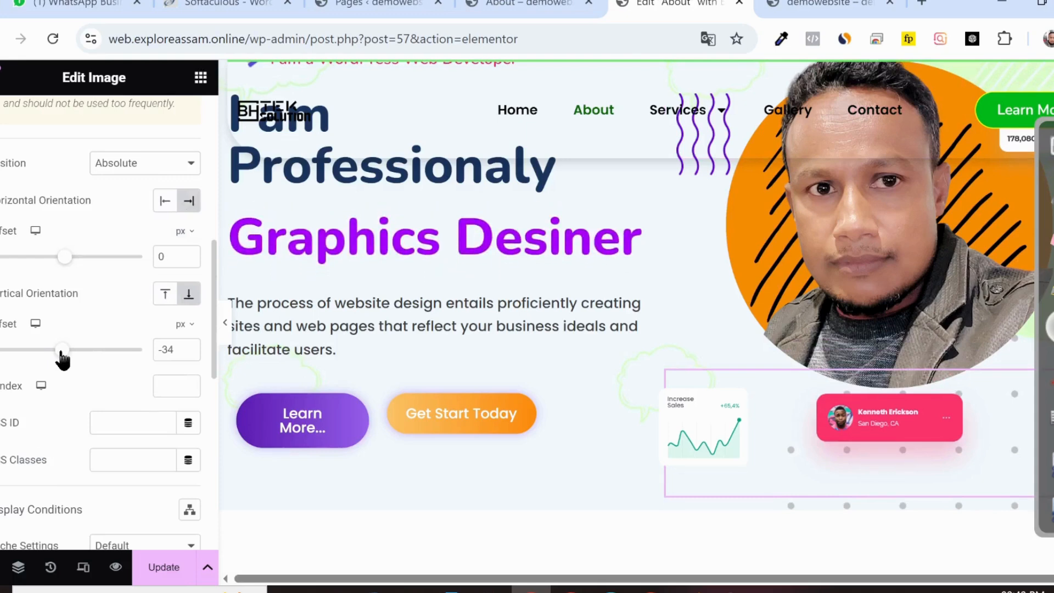
pyautogui.moveTo(61, 351); pyautogui.dragTo(59, 351)
pyautogui.click(188, 353)
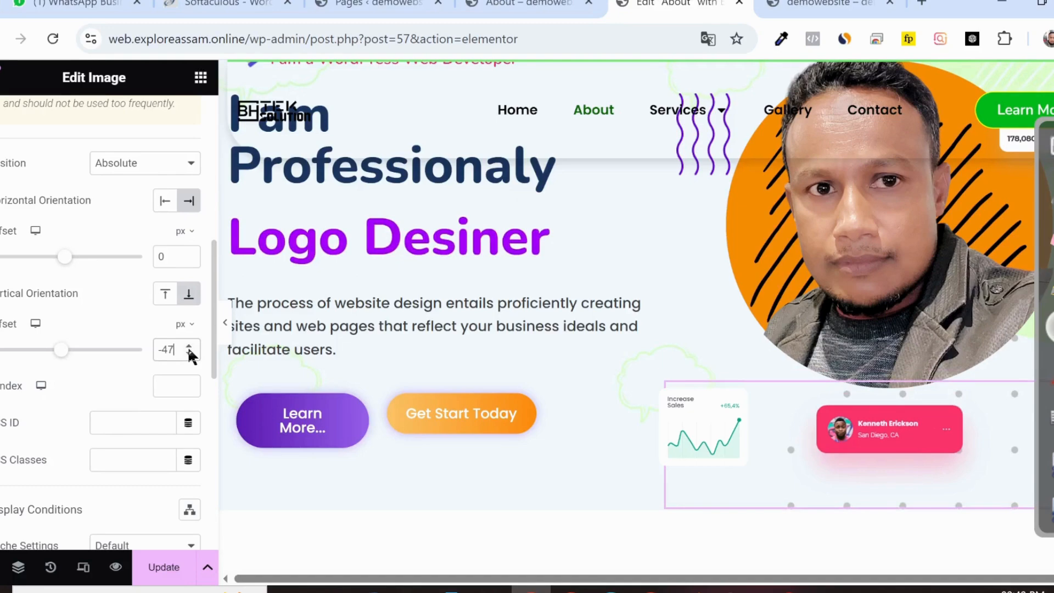
pyautogui.click(188, 346)
pyautogui.click(189, 346)
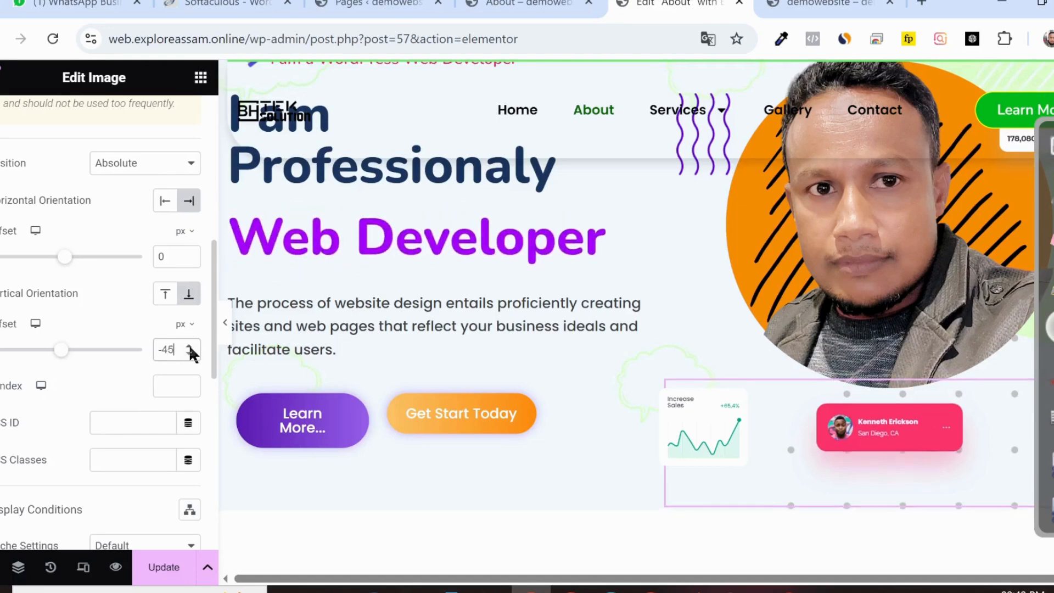
# Step: Set the pink profile card's horizontal offset to -220 px and preview the full-width layout
pyautogui.moveTo(64, 267); pyautogui.dragTo(47, 267)
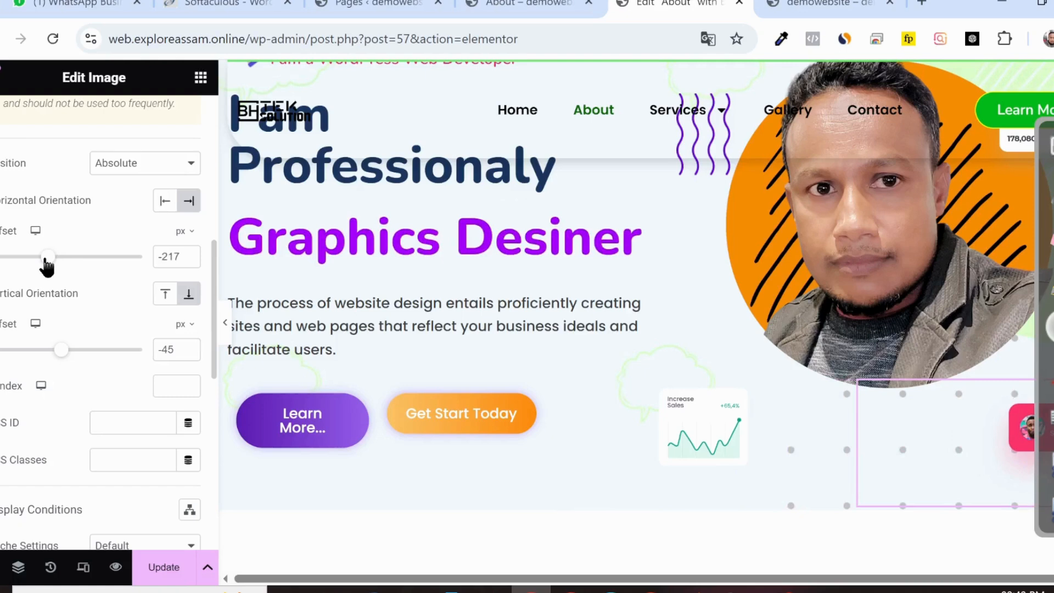
pyautogui.click(188, 260)
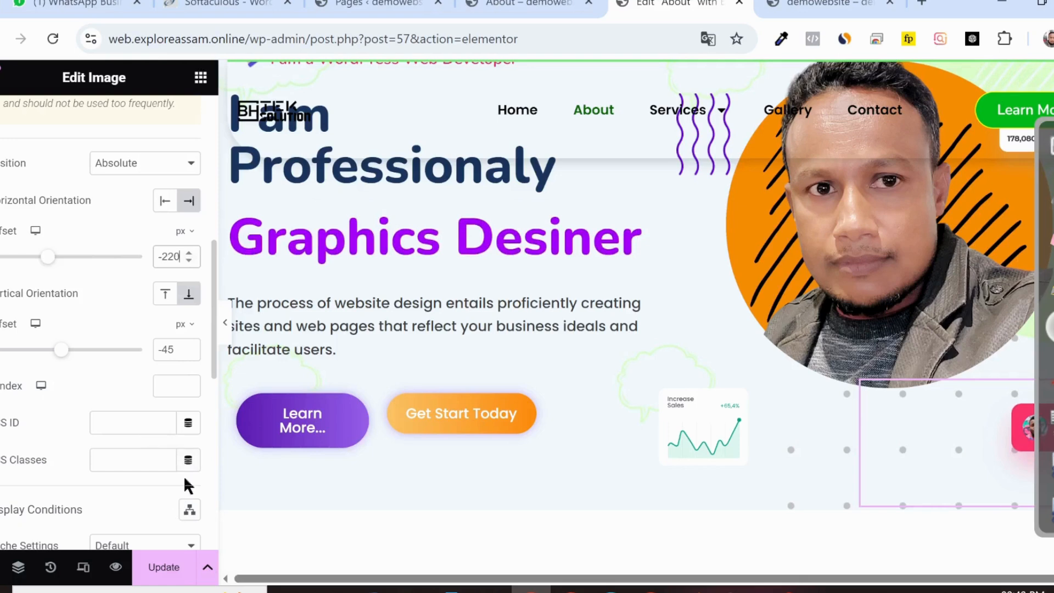
pyautogui.click(225, 323)
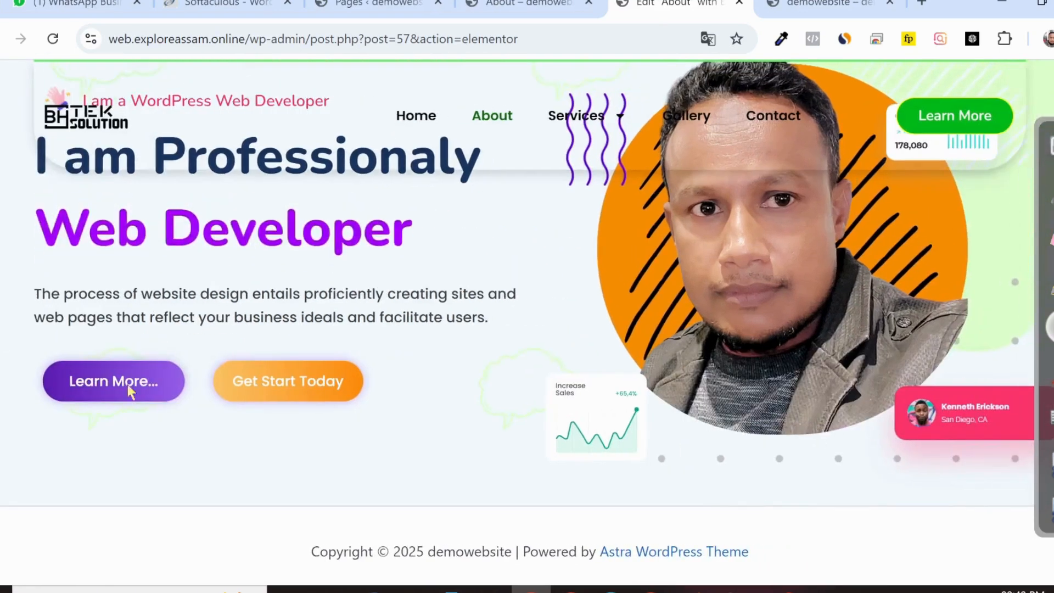
pyautogui.click(2, 322)
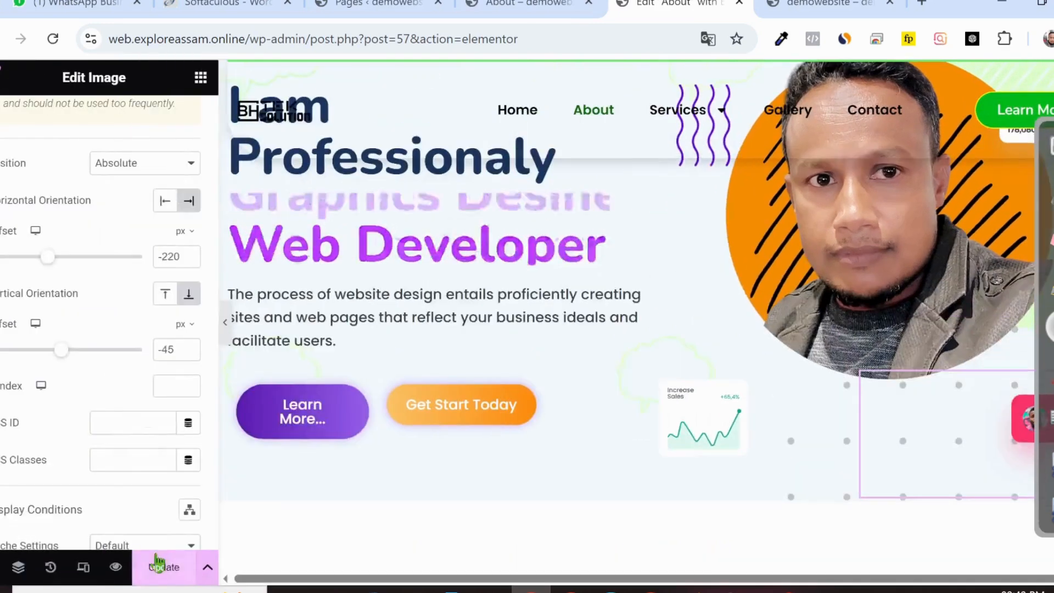
# Step: Save the page changes and review the hero section on the live About page
pyautogui.click(161, 569)
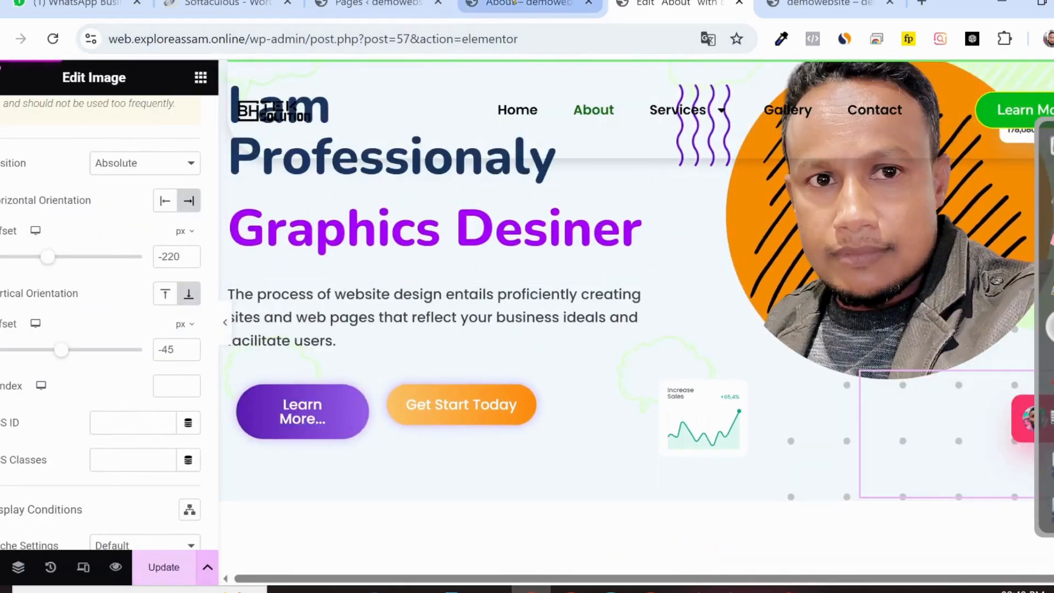
pyautogui.click(521, 4)
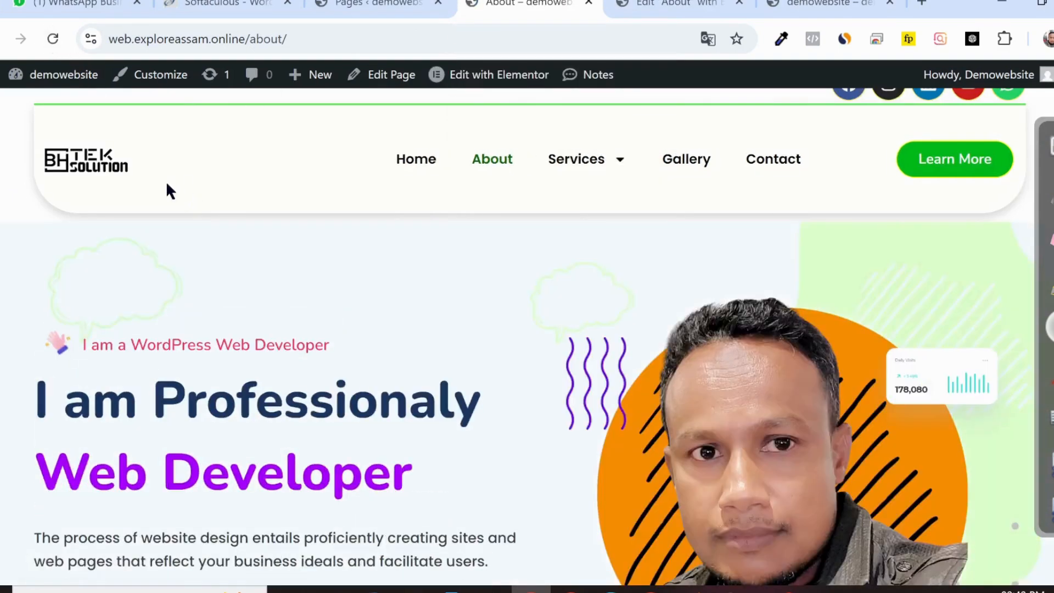
pyautogui.scroll(-4, 364, 247)
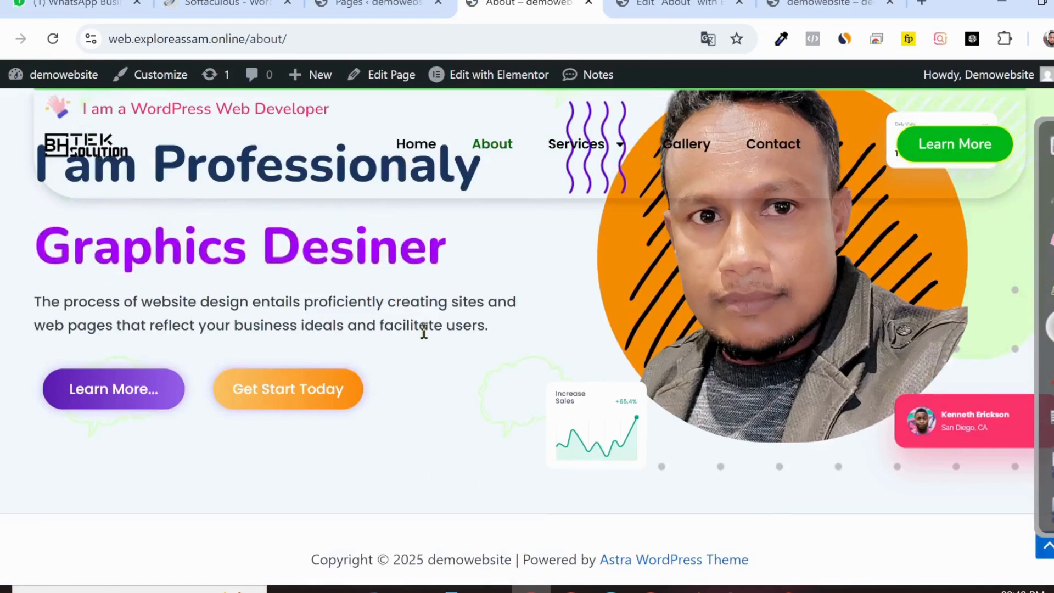
pyautogui.scroll(2, 423, 331)
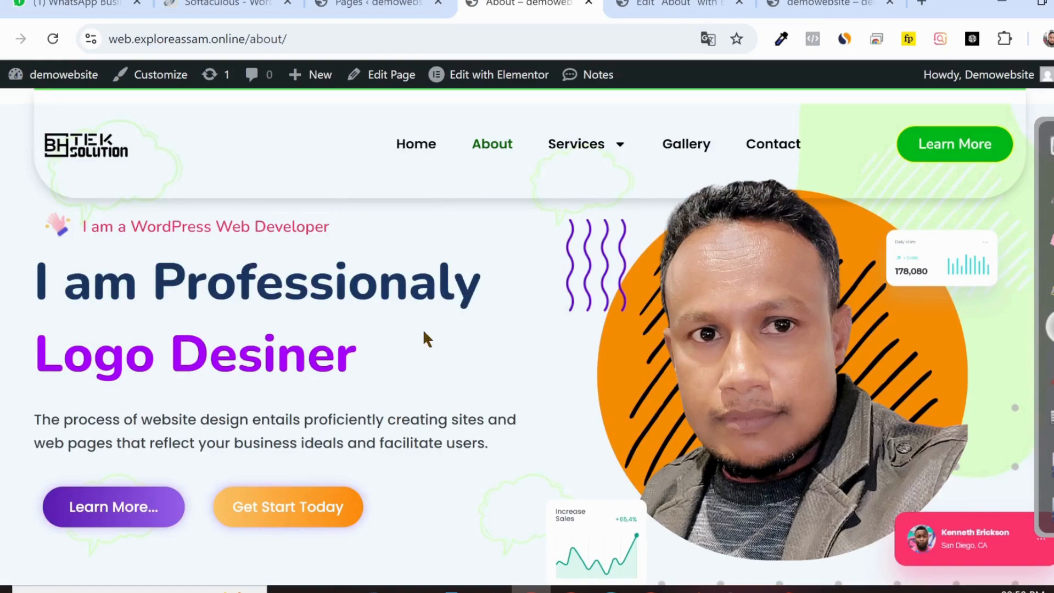
pyautogui.scroll(-2, 423, 332)
pyautogui.scroll(2, 424, 332)
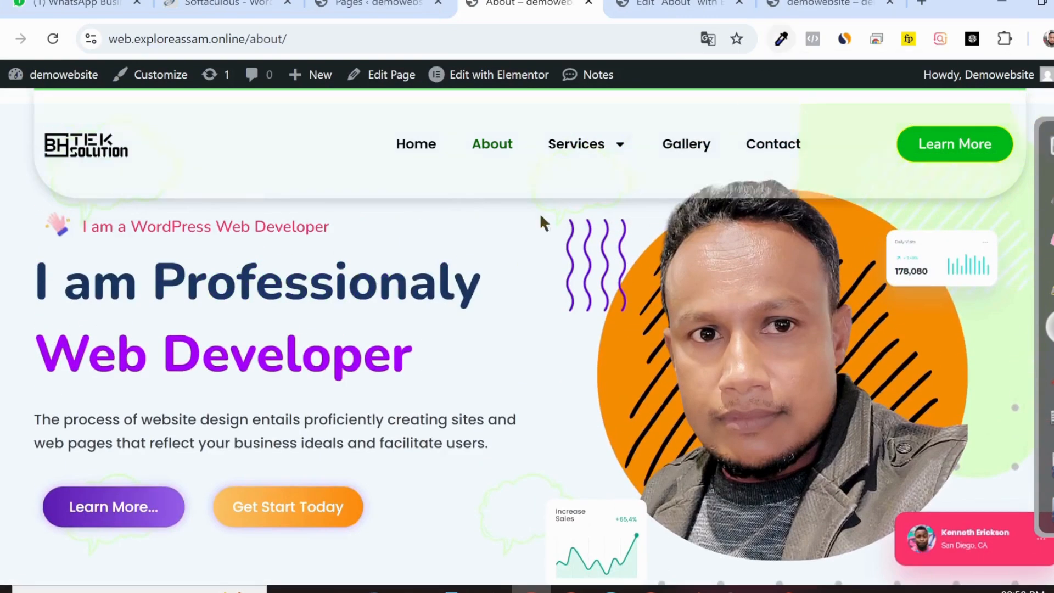
pyautogui.scroll(3, 476, 267)
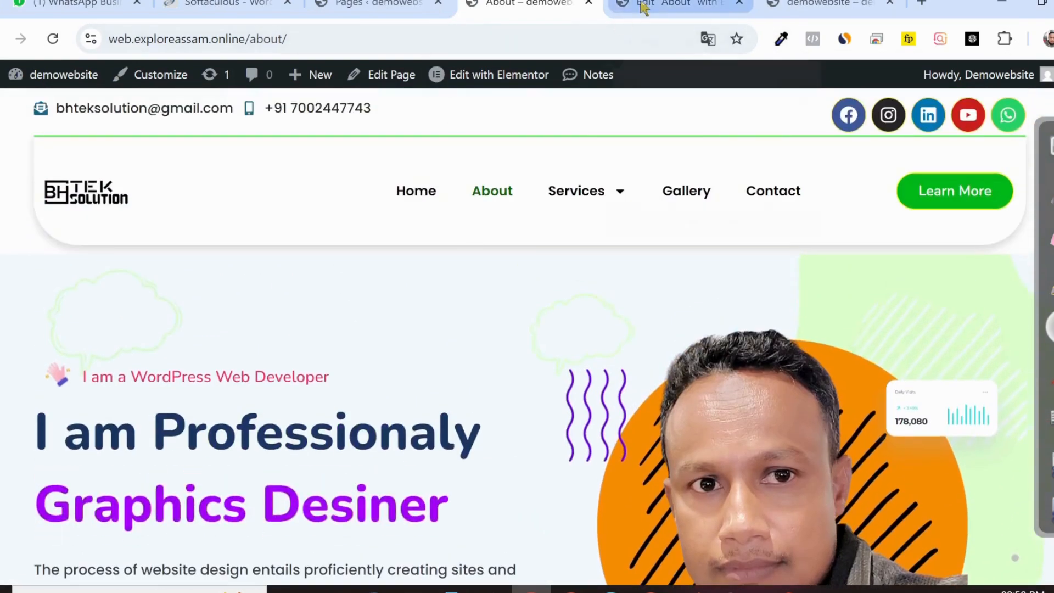
# Step: Add a Tilt shape divider to the bottom edge of the hero section in the Elementor editor
pyautogui.click(658, 6)
pyautogui.scroll(-2, 444, 387)
pyautogui.scroll(5, 444, 387)
pyautogui.click(665, 217)
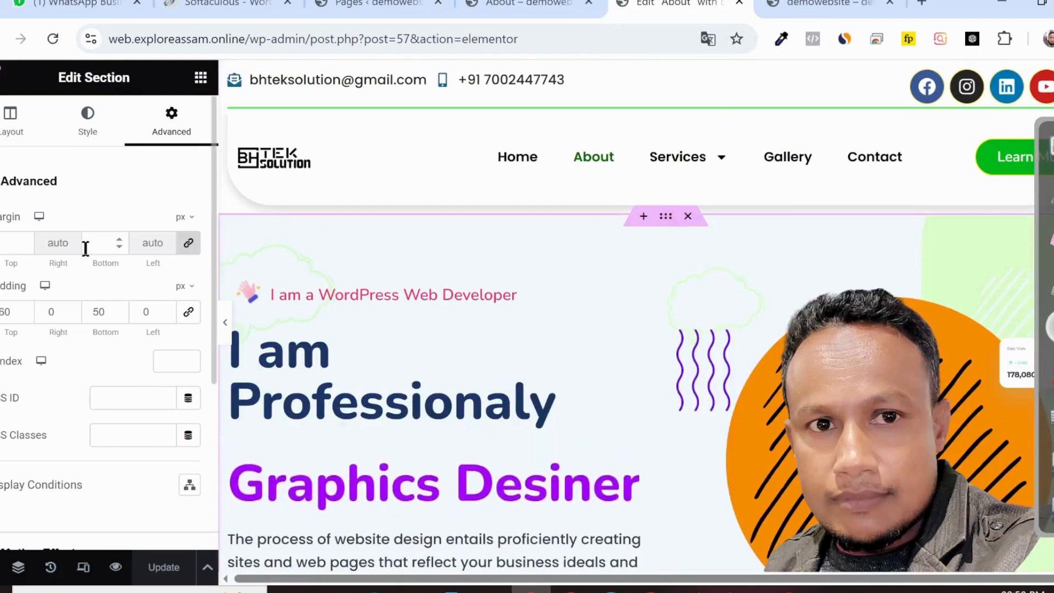
pyautogui.scroll(-4, 65, 249)
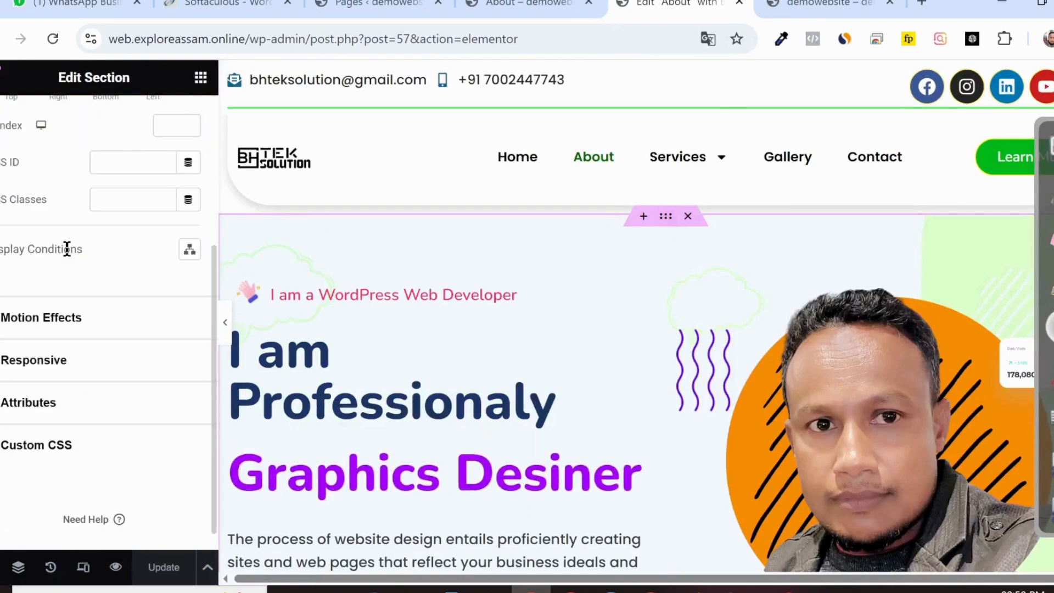
pyautogui.scroll(4, 83, 130)
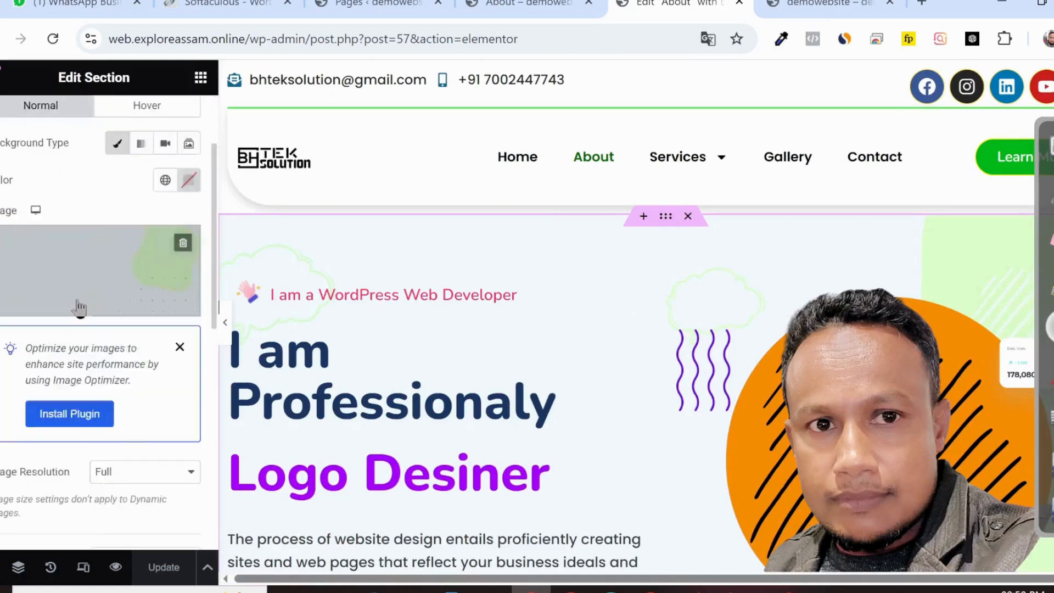
pyautogui.scroll(-8, 77, 301)
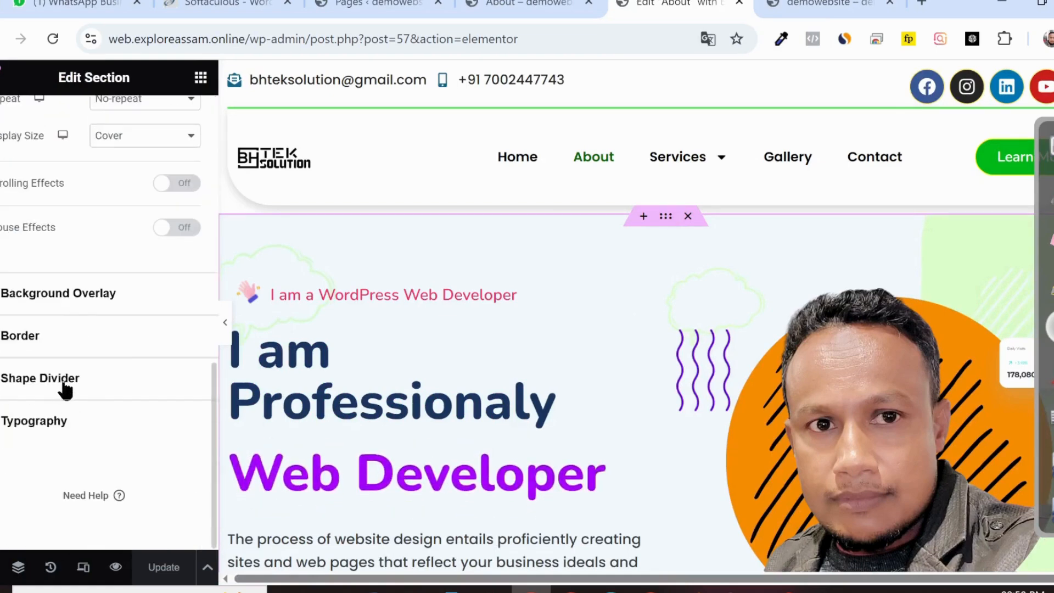
pyautogui.click(64, 384)
pyautogui.scroll(-2, 528, 351)
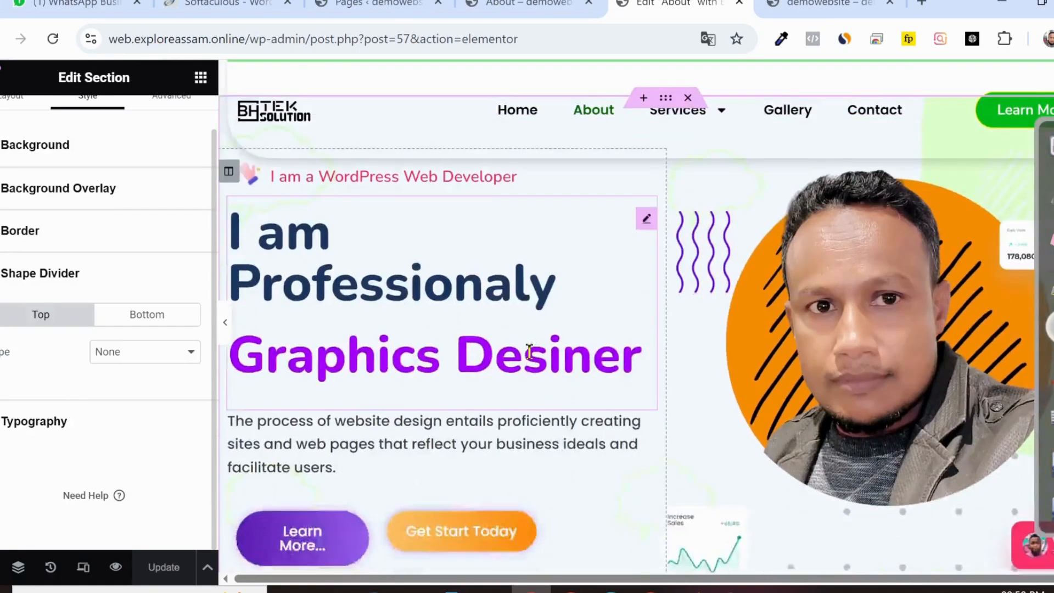
pyautogui.scroll(-4, 529, 351)
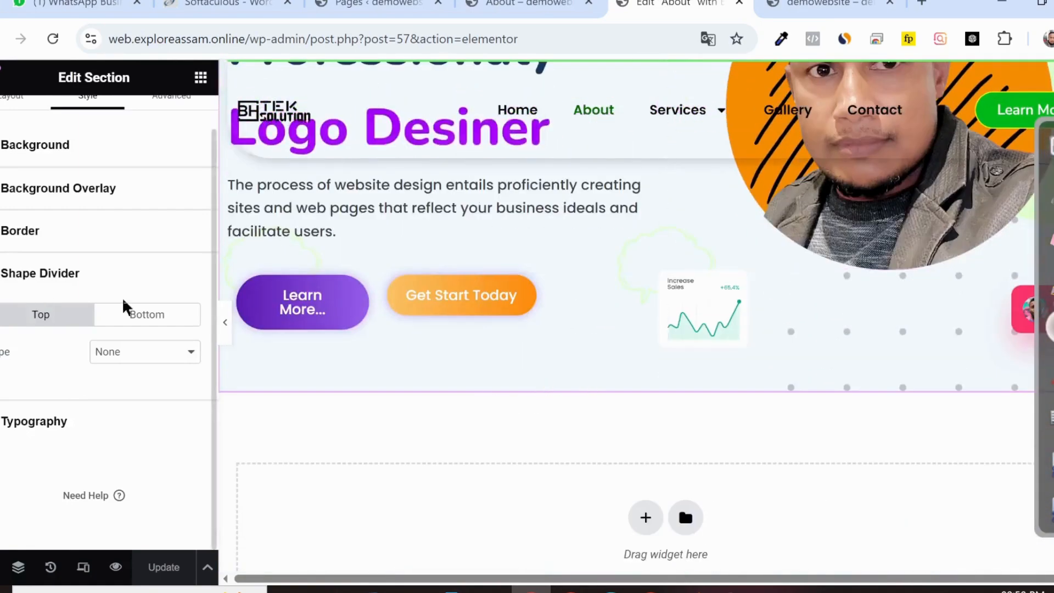
pyautogui.click(133, 314)
pyautogui.click(141, 354)
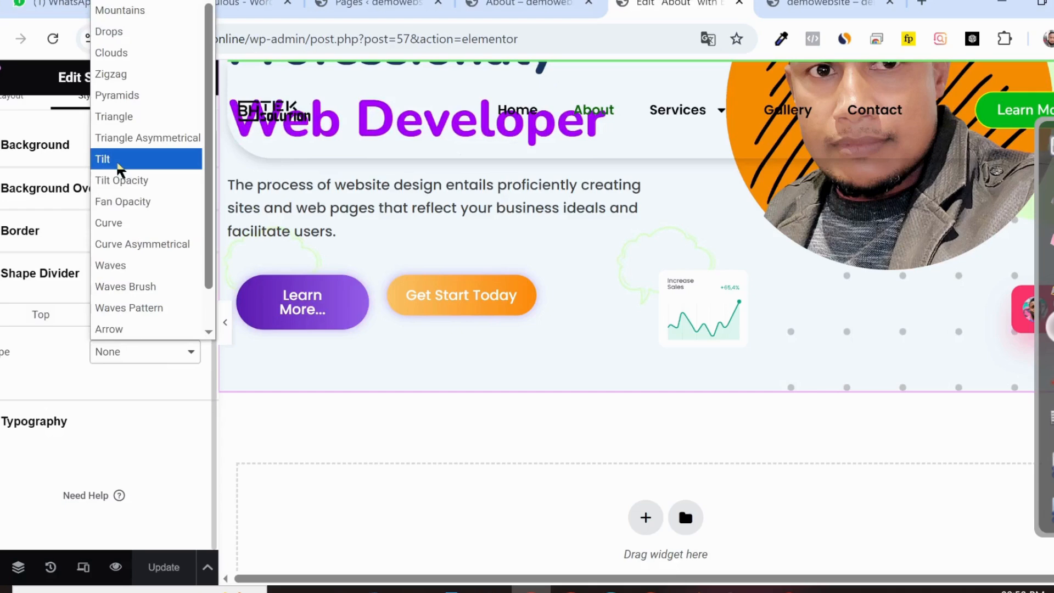
pyautogui.click(117, 165)
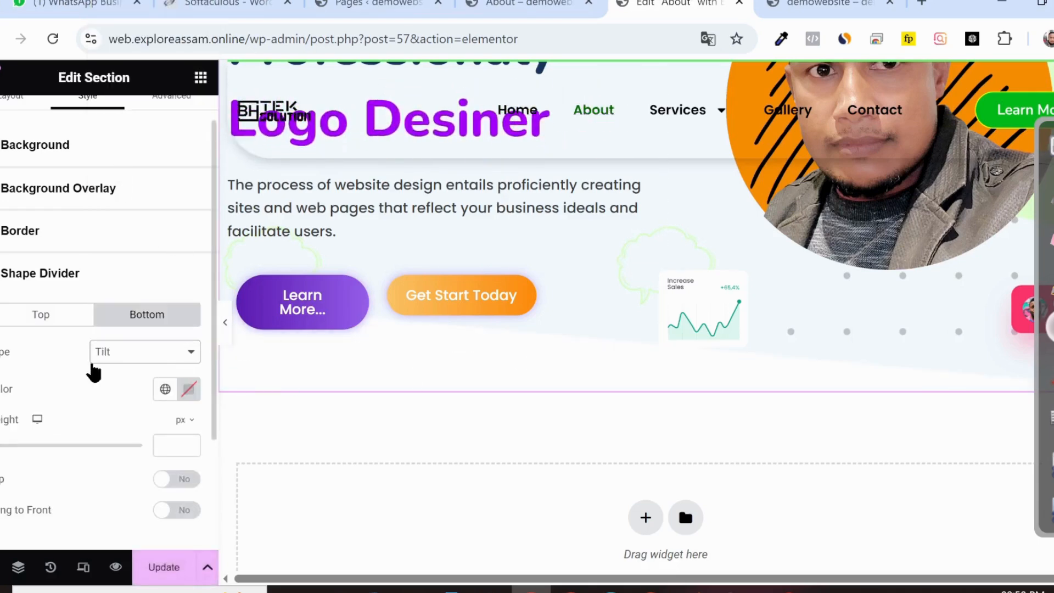
# Step: Set the height of the hero section's bottom shape divider to 50 px
pyautogui.scroll(-2, 106, 375)
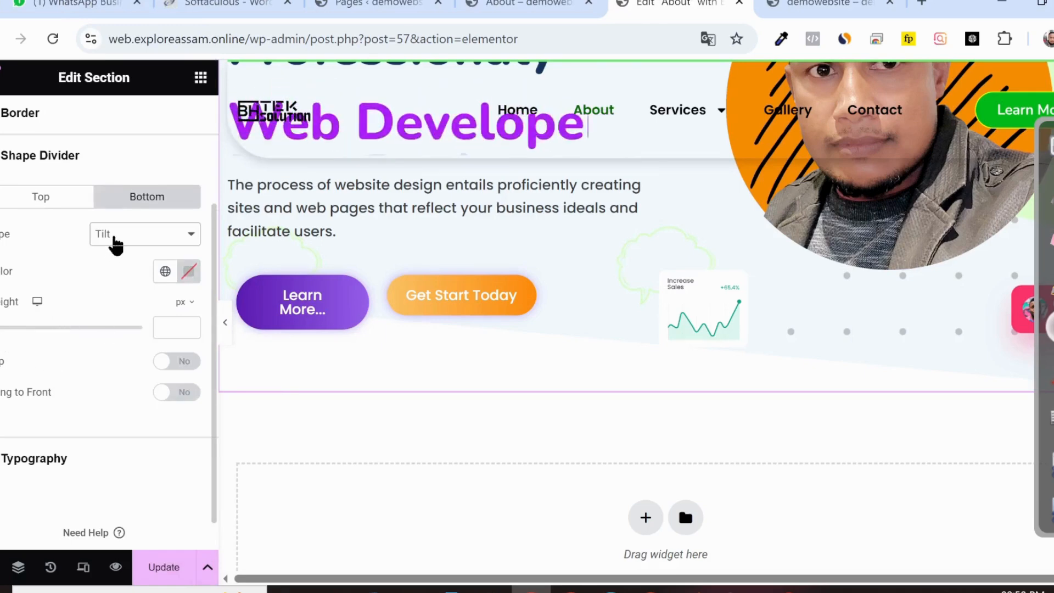
pyautogui.moveTo(2, 336); pyautogui.dragTo(4, 335)
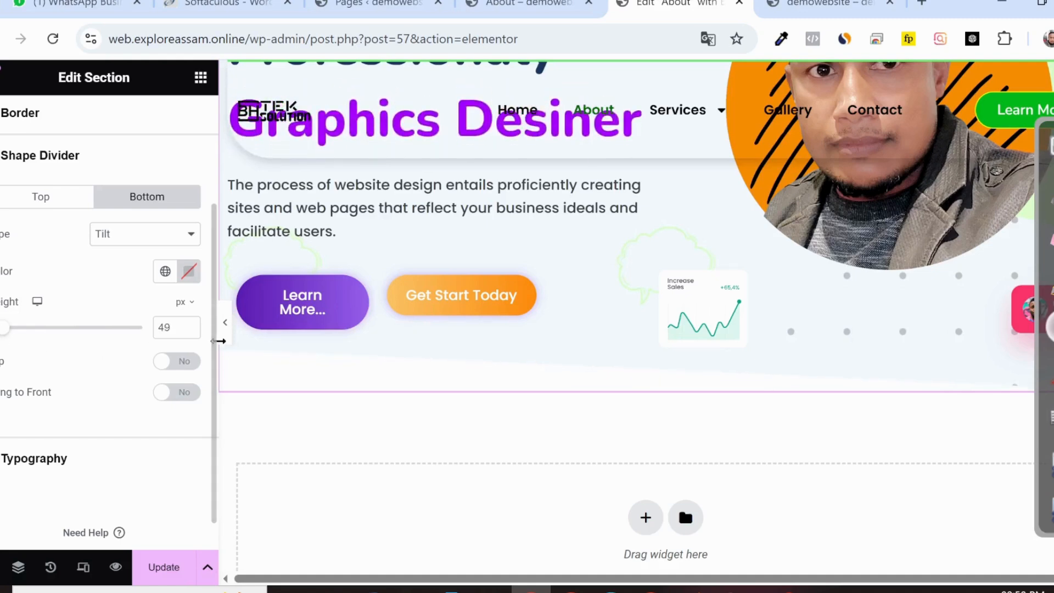
pyautogui.click(190, 323)
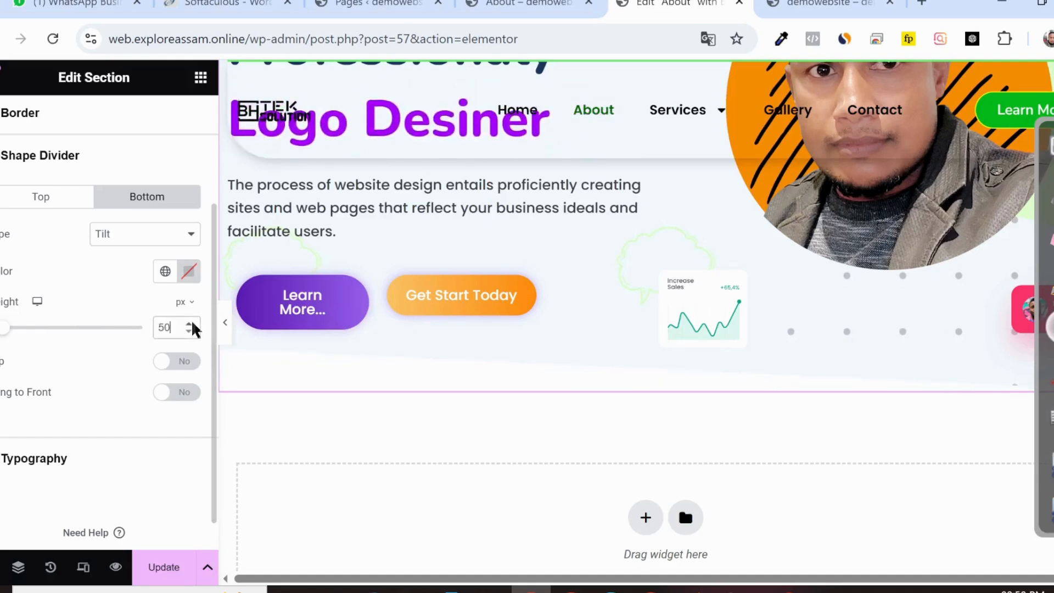
# Step: Save the page changes and reload the live About page to check the hero section's bottom divider
pyautogui.click(164, 568)
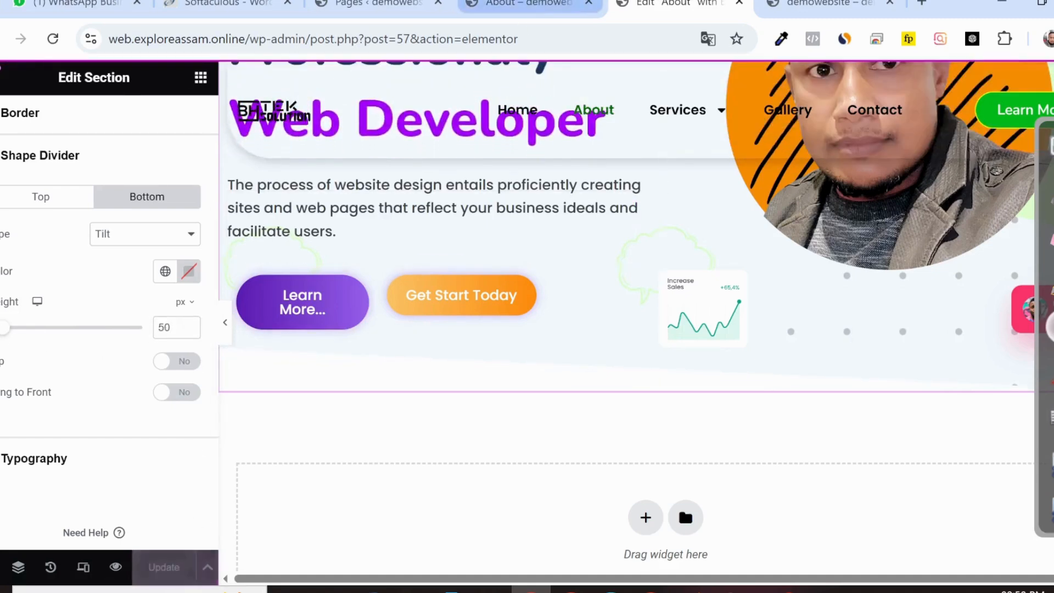
pyautogui.click(521, 4)
pyautogui.click(53, 38)
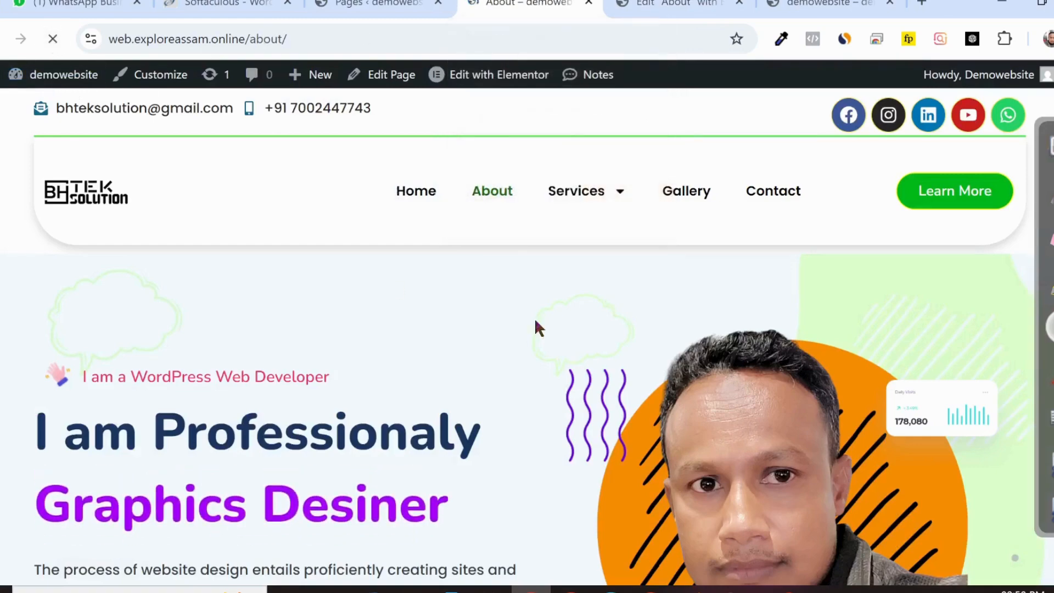
pyautogui.scroll(-5, 534, 321)
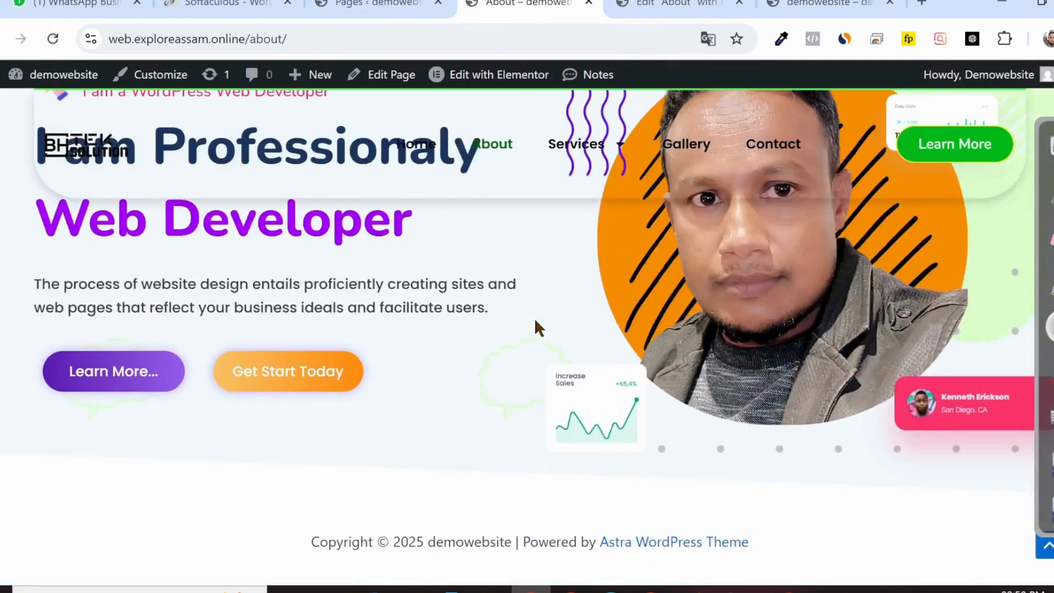
pyautogui.scroll(4, 331, 475)
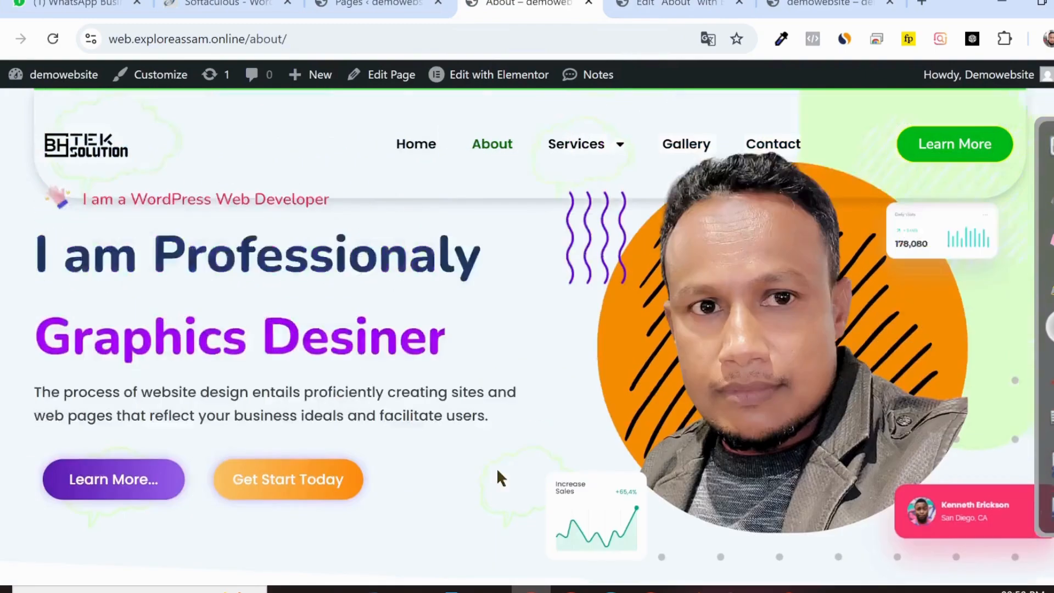
# Step: Examine the live About page's header, hero text, decorative images and tilted bottom edge at different scroll positions
pyautogui.scroll(-5, 499, 476)
pyautogui.scroll(5, 499, 475)
pyautogui.scroll(-3, 500, 475)
pyautogui.scroll(-2, 497, 470)
pyautogui.scroll(5, 499, 471)
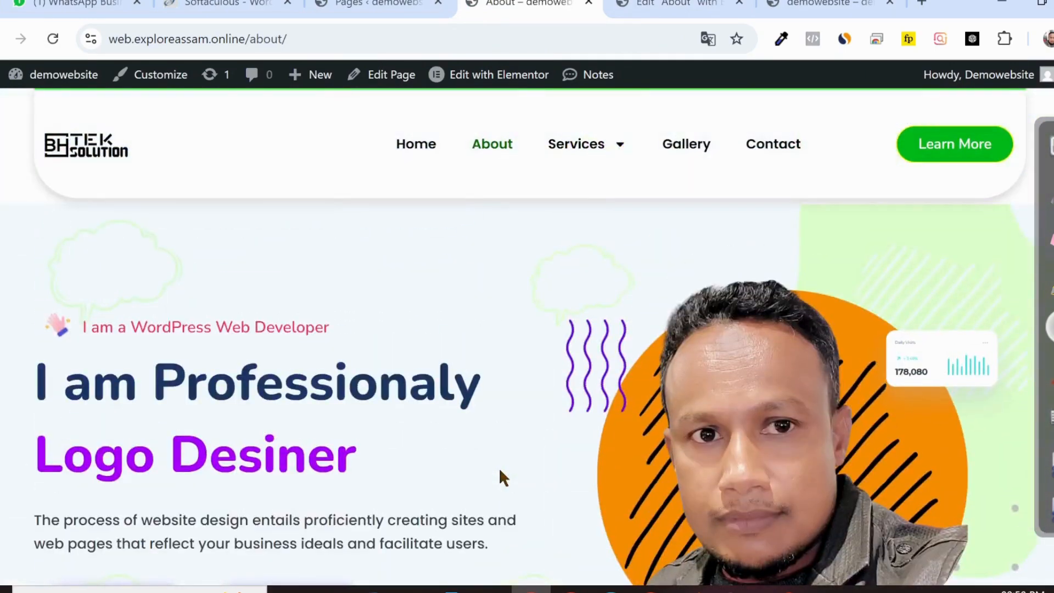
pyautogui.scroll(-2, 534, 497)
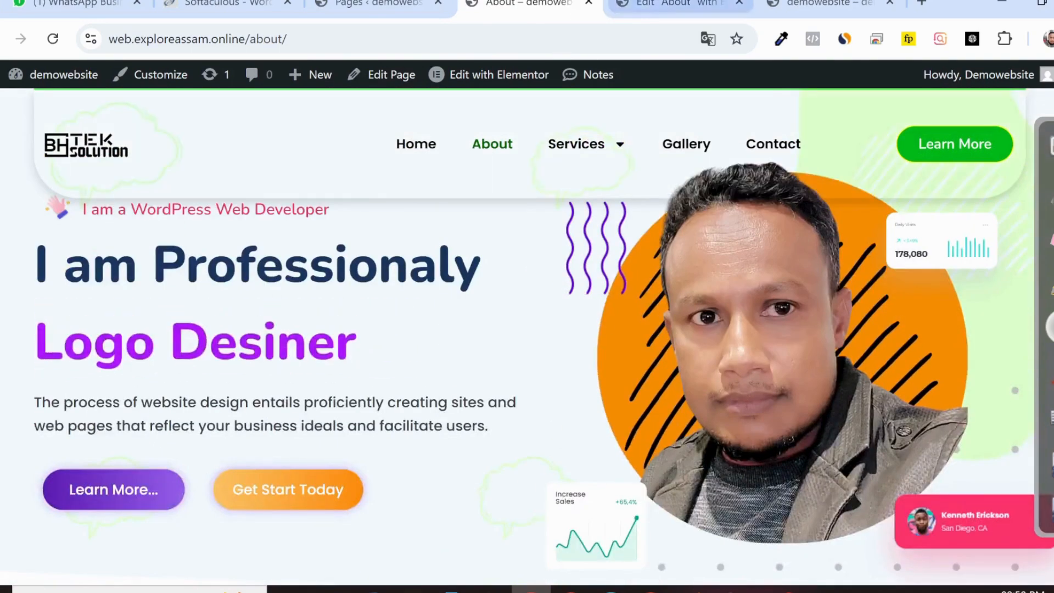
pyautogui.scroll(3, 583, 137)
pyautogui.moveTo(593, 195)
pyautogui.scroll(-4, 593, 195)
pyautogui.scroll(4, 595, 194)
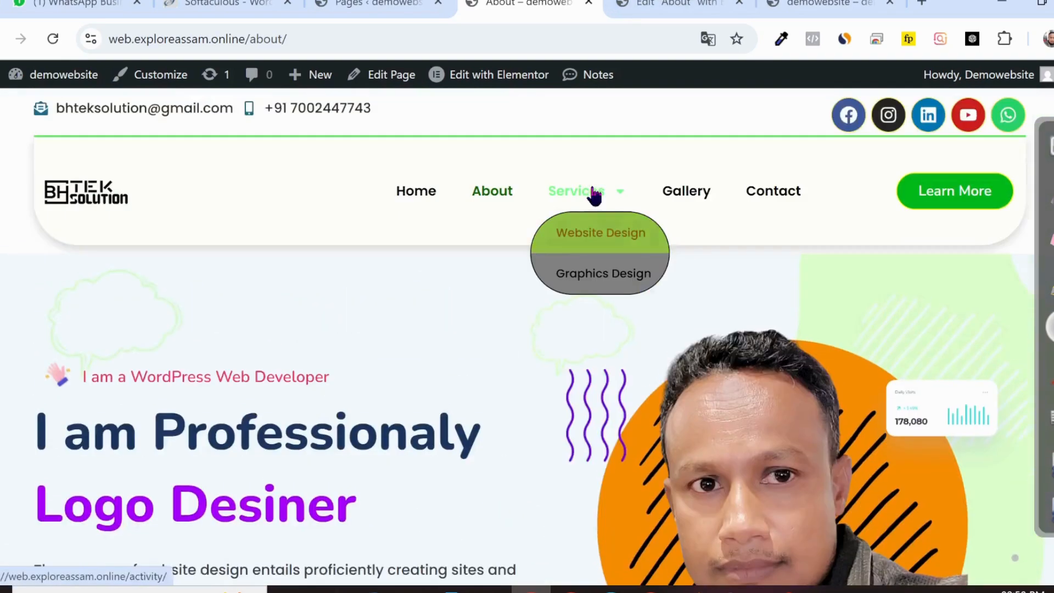
pyautogui.scroll(-2, 617, 440)
pyautogui.scroll(2, 618, 443)
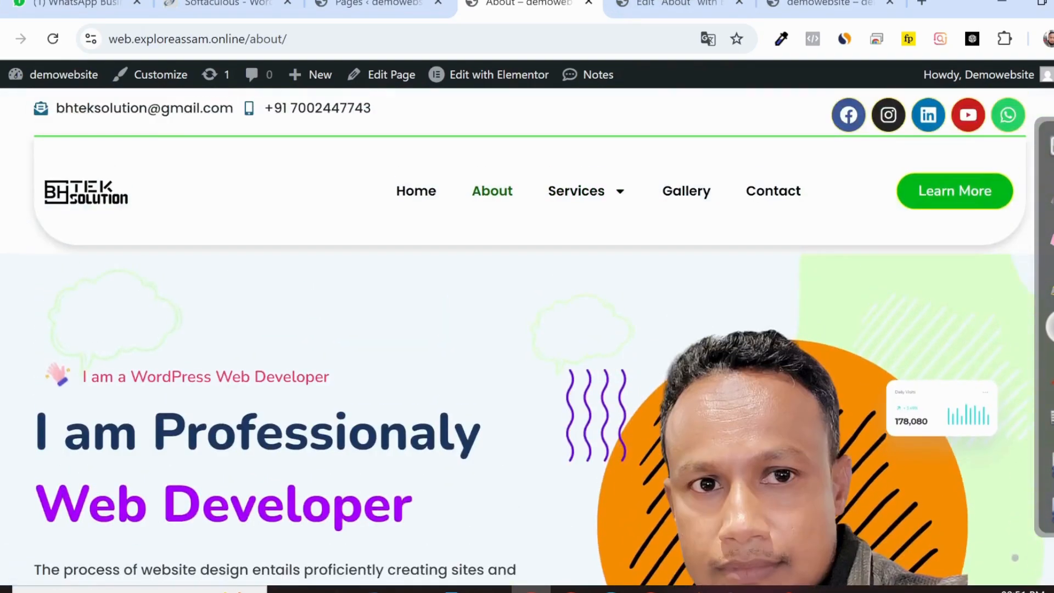
pyautogui.scroll(-2, 527, 335)
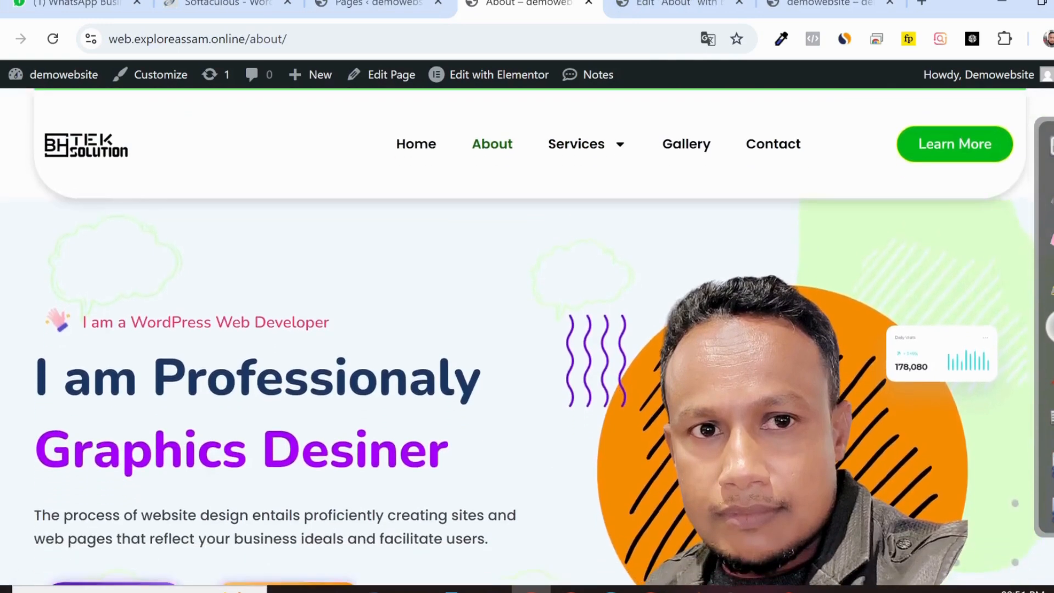
pyautogui.scroll(-2, 527, 335)
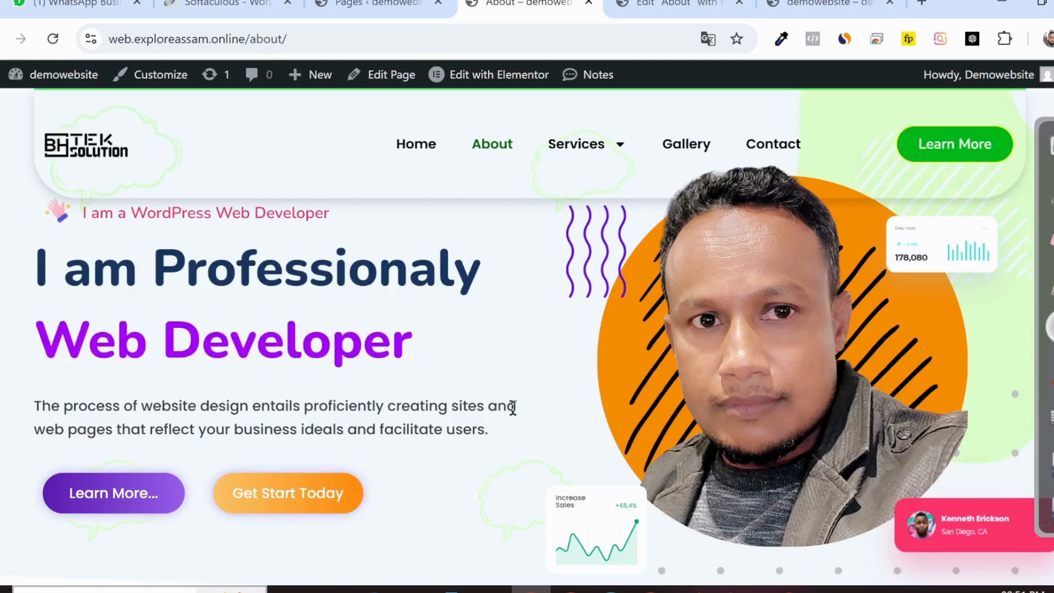
pyautogui.scroll(3, 512, 408)
pyautogui.scroll(-4, 512, 408)
pyautogui.scroll(2, 512, 408)
pyautogui.scroll(-2, 512, 408)
pyautogui.scroll(2, 512, 408)
pyautogui.scroll(-2, 512, 408)
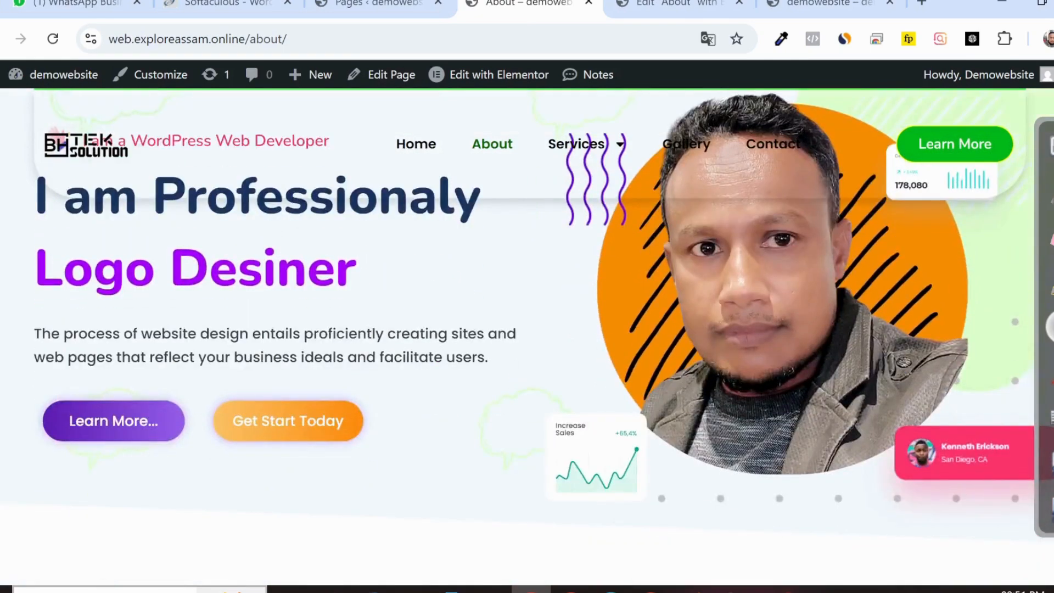
pyautogui.scroll(1, 527, 329)
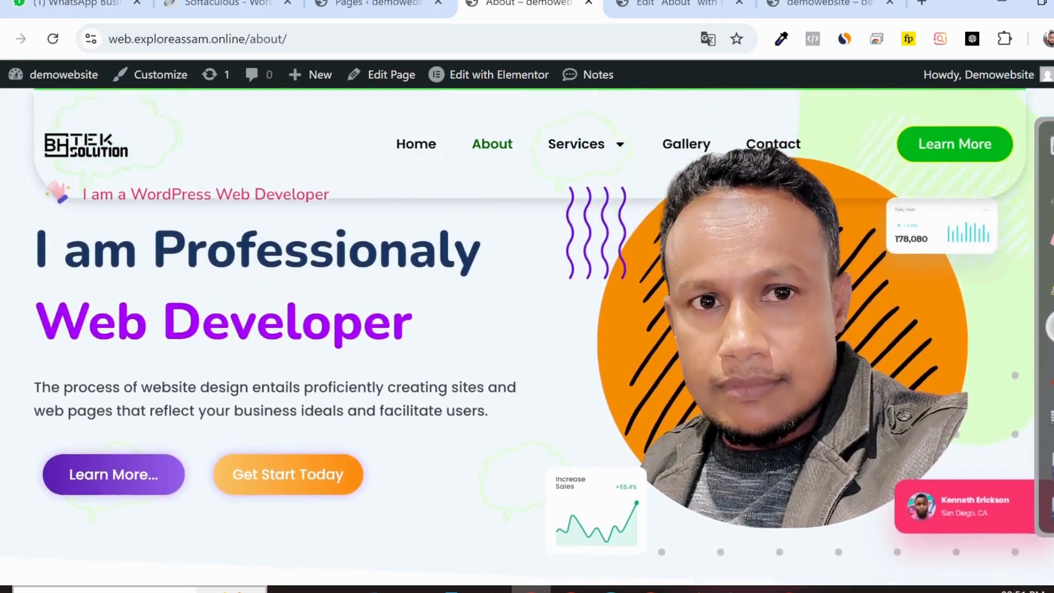
pyautogui.scroll(1, 526, 330)
pyautogui.scroll(-1, 527, 329)
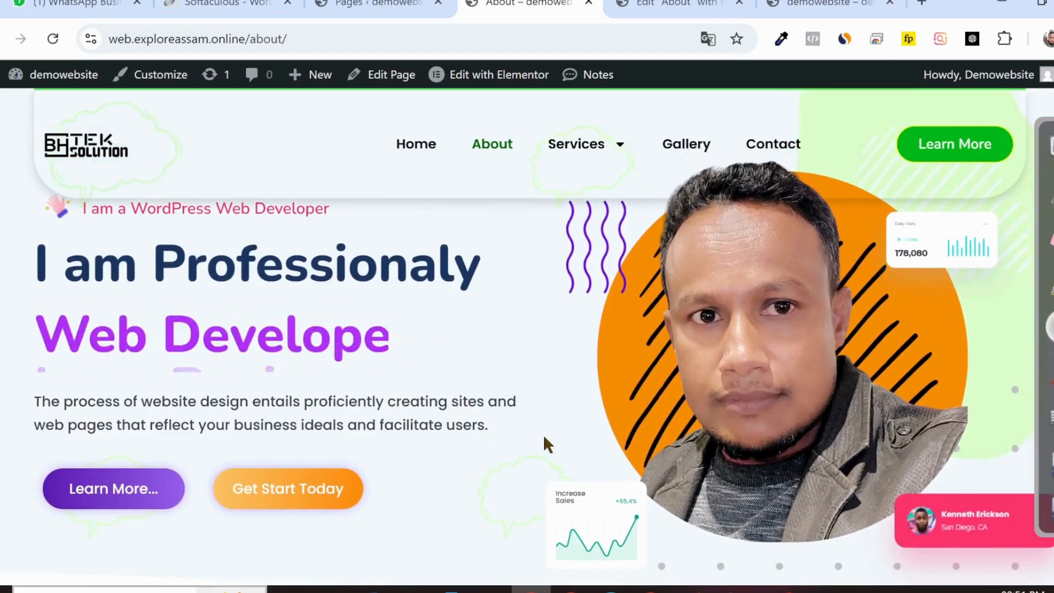
pyautogui.scroll(2, 462, 367)
pyautogui.scroll(1, 461, 247)
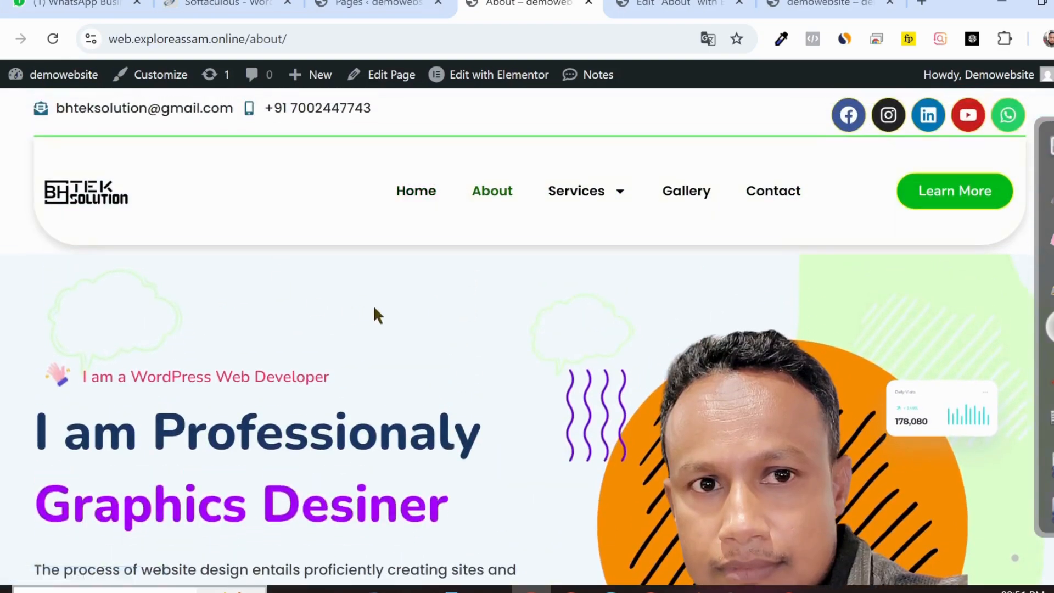
pyautogui.scroll(-5, 375, 314)
pyautogui.scroll(4, 496, 313)
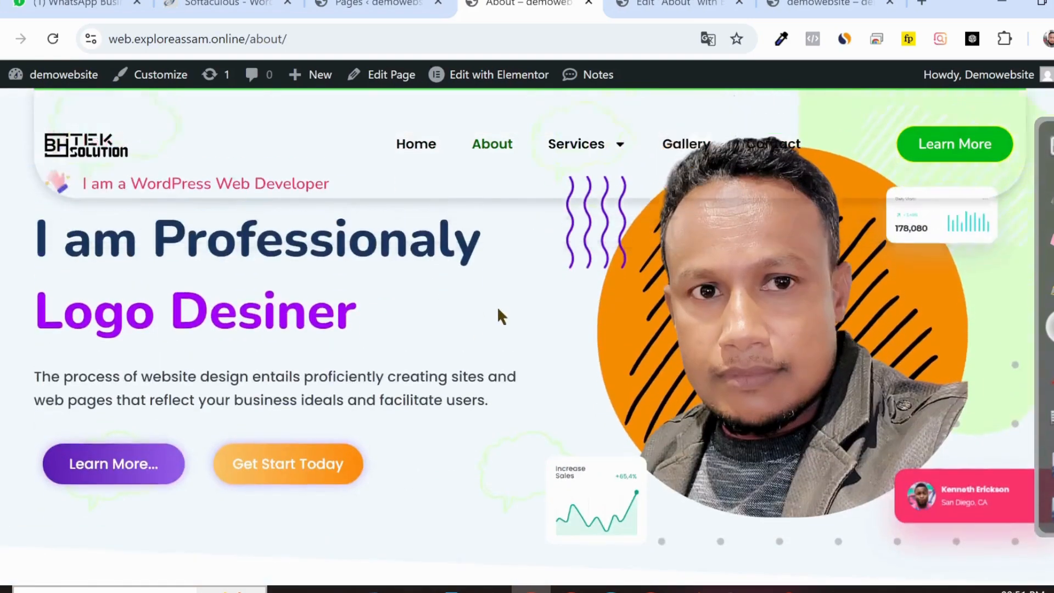
pyautogui.scroll(-4, 496, 313)
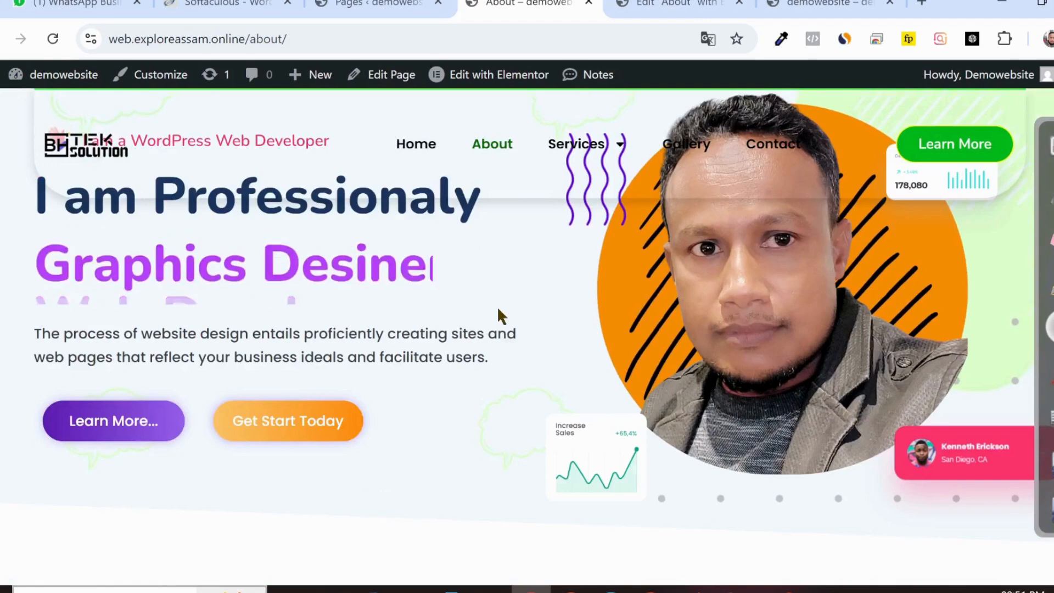
pyautogui.scroll(2, 509, 327)
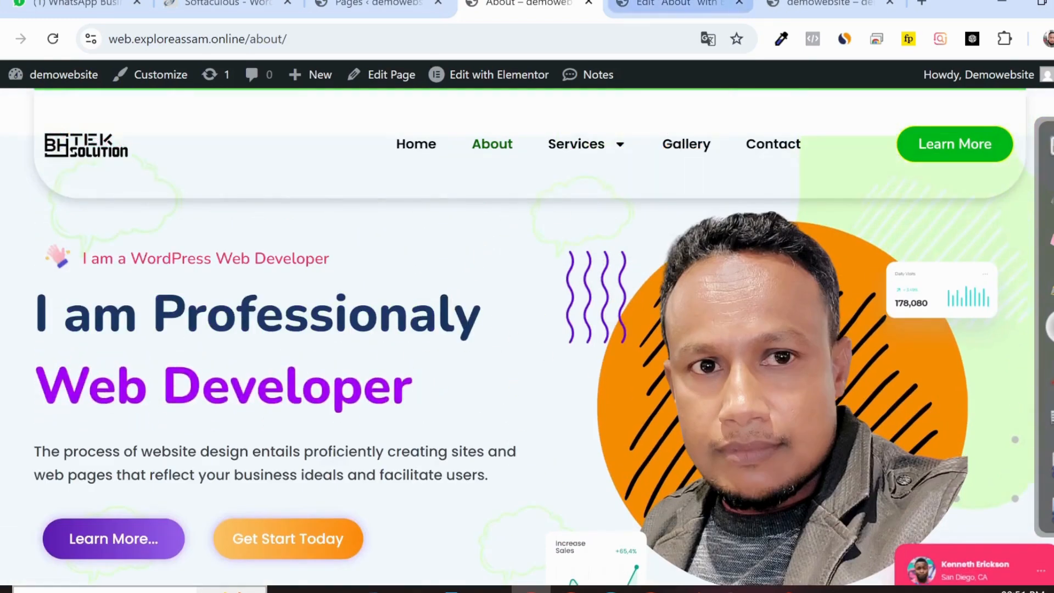
# Step: Return to the Elementor editor and add a single-column section below the hero section
pyautogui.click(679, 3)
pyautogui.scroll(-3, 505, 298)
pyautogui.click(645, 330)
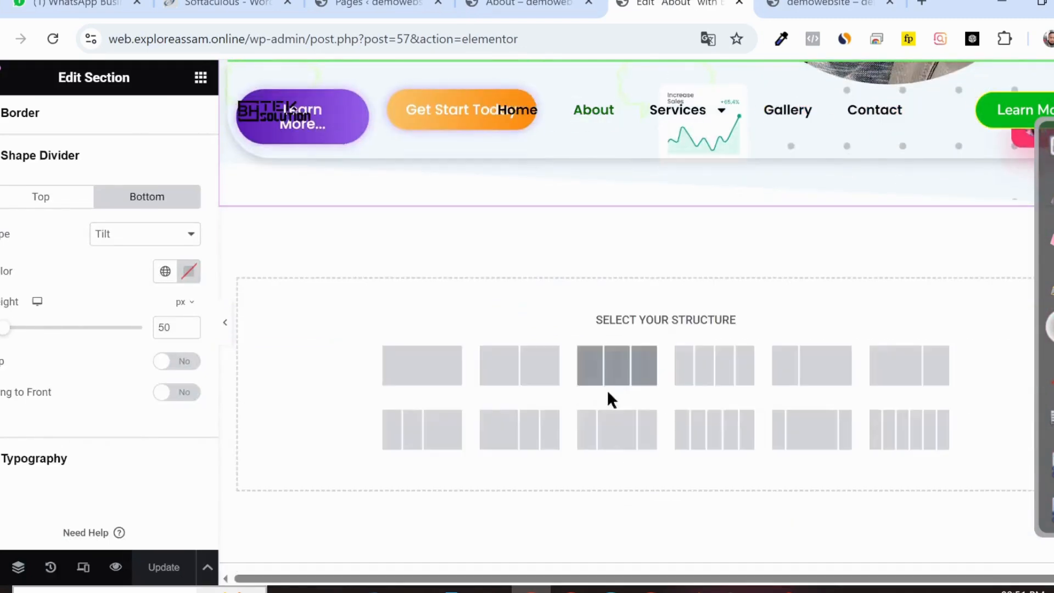
pyautogui.click(445, 379)
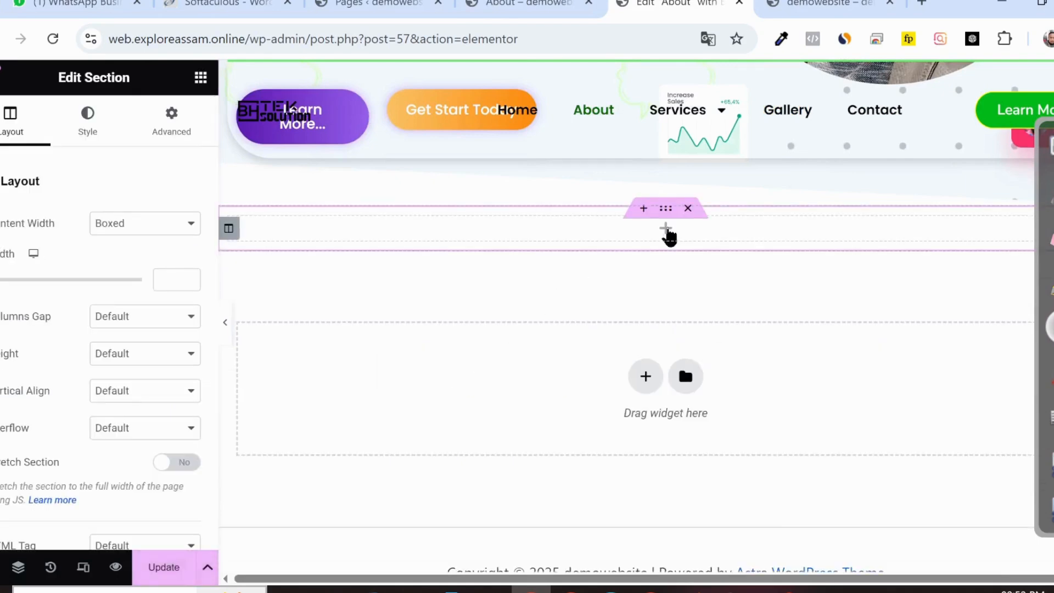
pyautogui.click(666, 231)
pyautogui.scroll(5, 578, 219)
pyautogui.scroll(-5, 614, 265)
# Step: Give the new section a Classic background using the Untitled-design-2025-02-25T140254.416 image from the media library
pyautogui.click(667, 208)
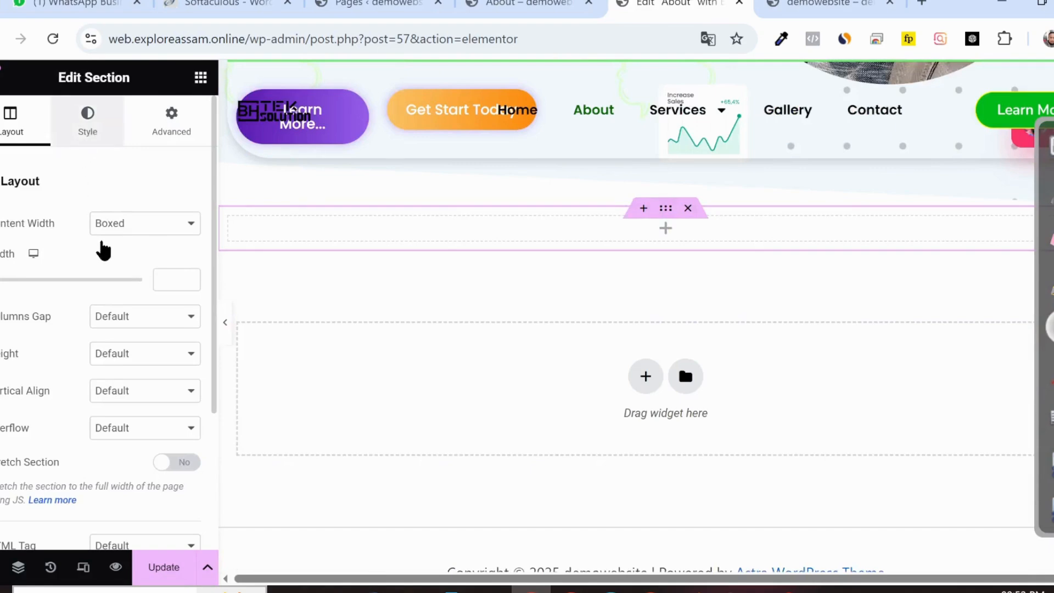
pyautogui.click(88, 122)
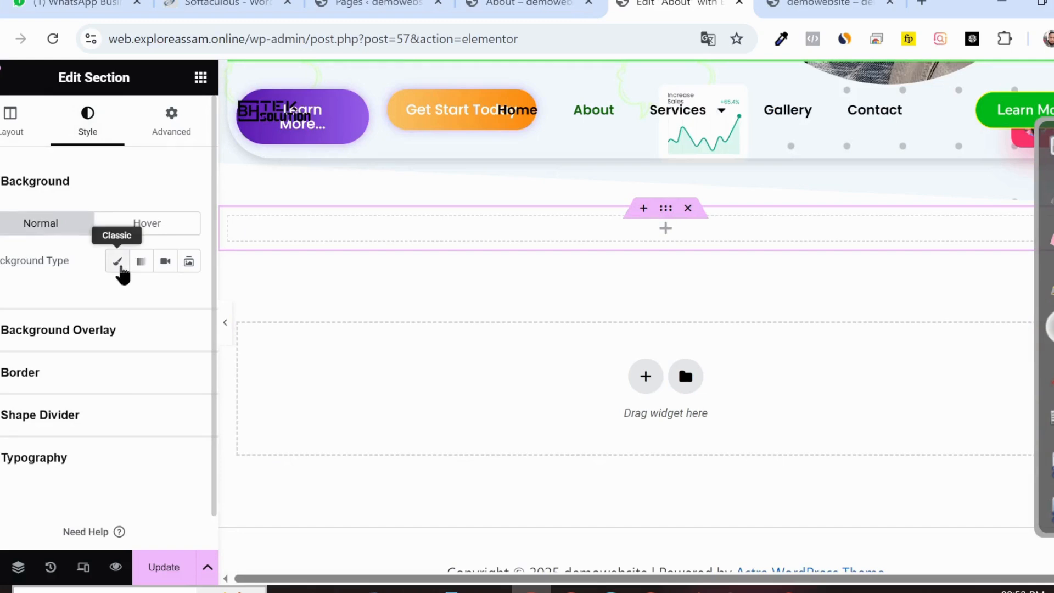
pyautogui.click(119, 264)
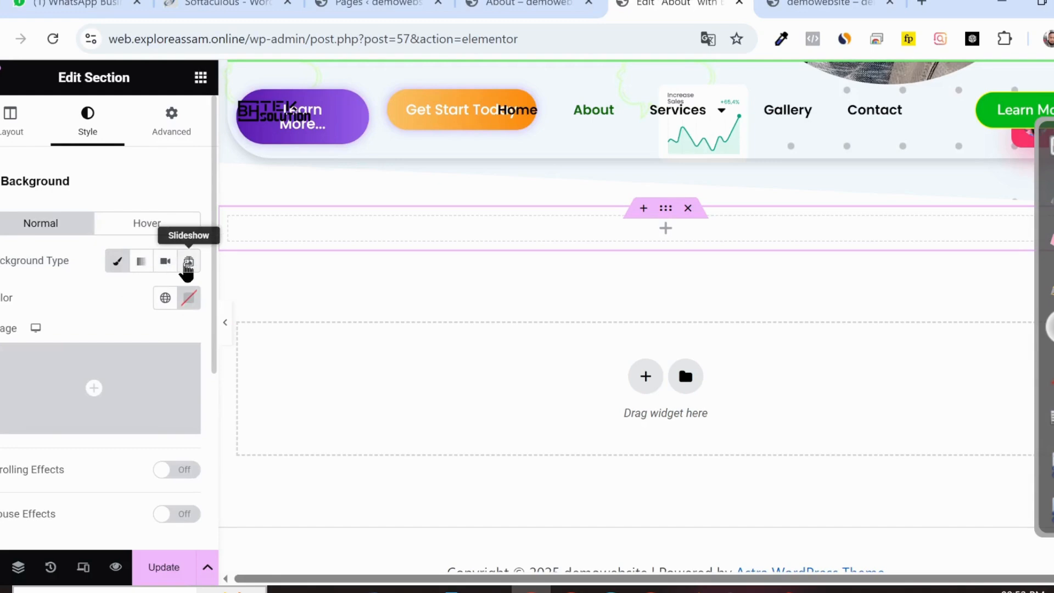
pyautogui.click(188, 265)
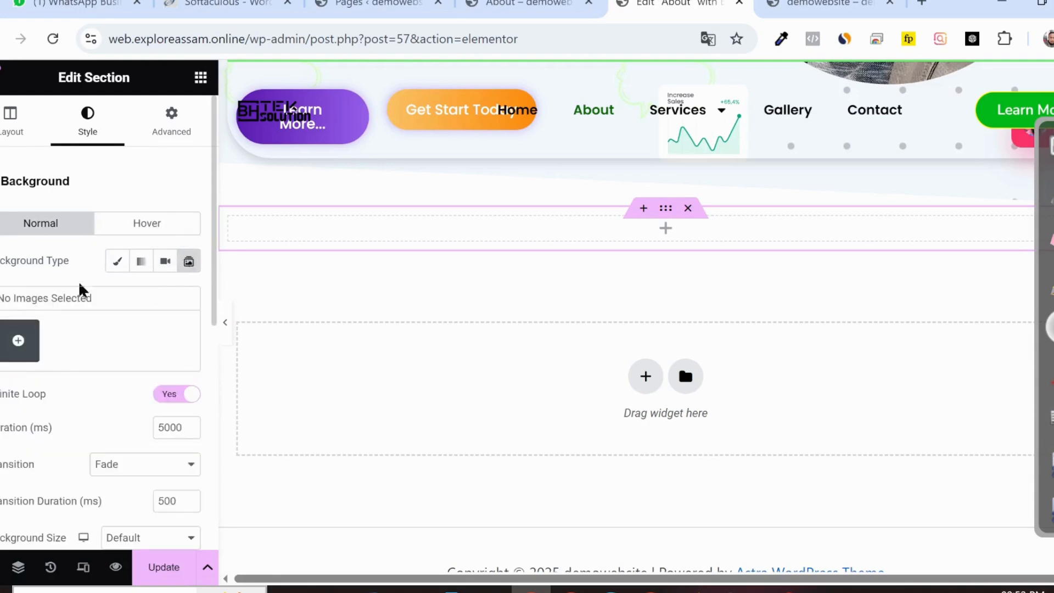
pyautogui.click(117, 263)
pyautogui.click(188, 263)
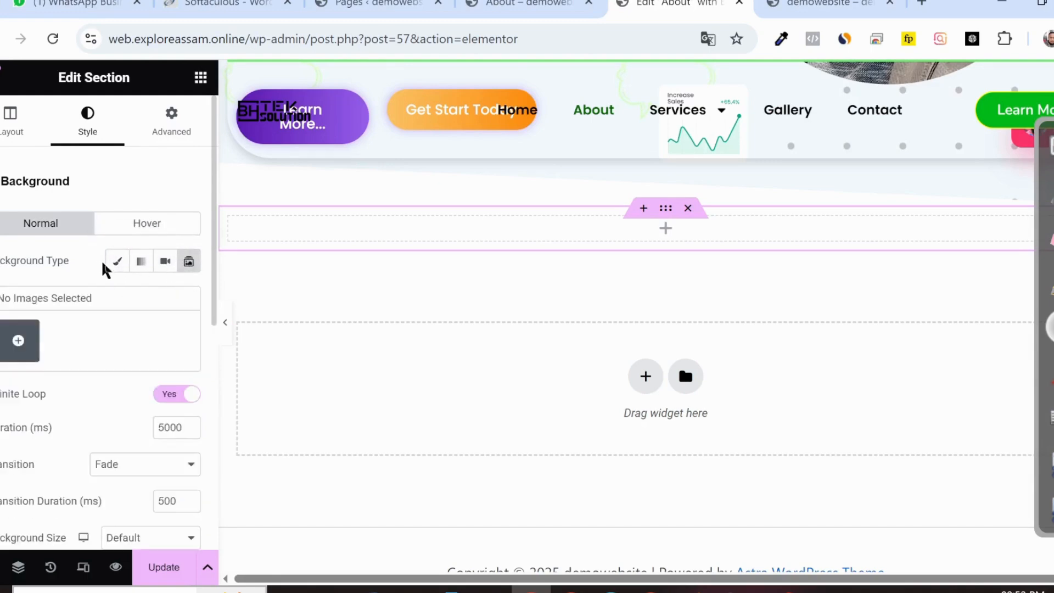
pyautogui.click(117, 262)
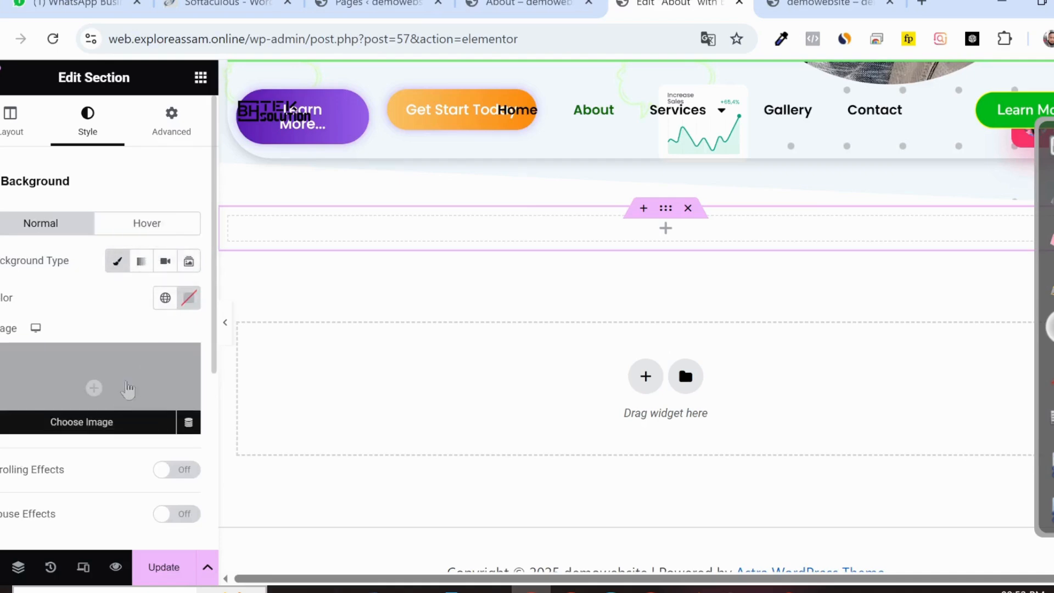
pyautogui.click(133, 386)
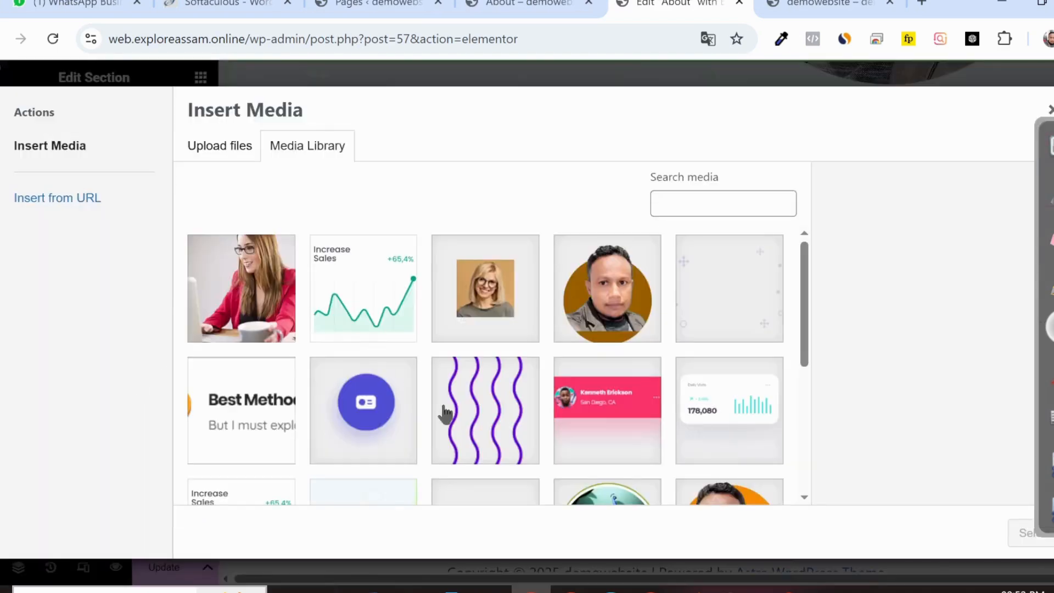
pyautogui.scroll(-2, 444, 412)
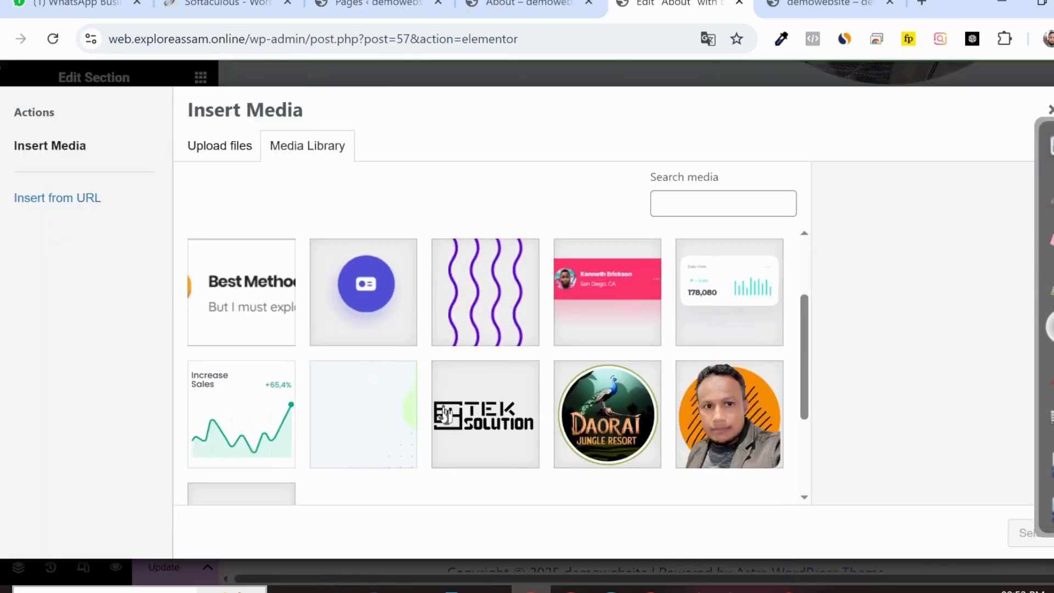
pyautogui.click(380, 434)
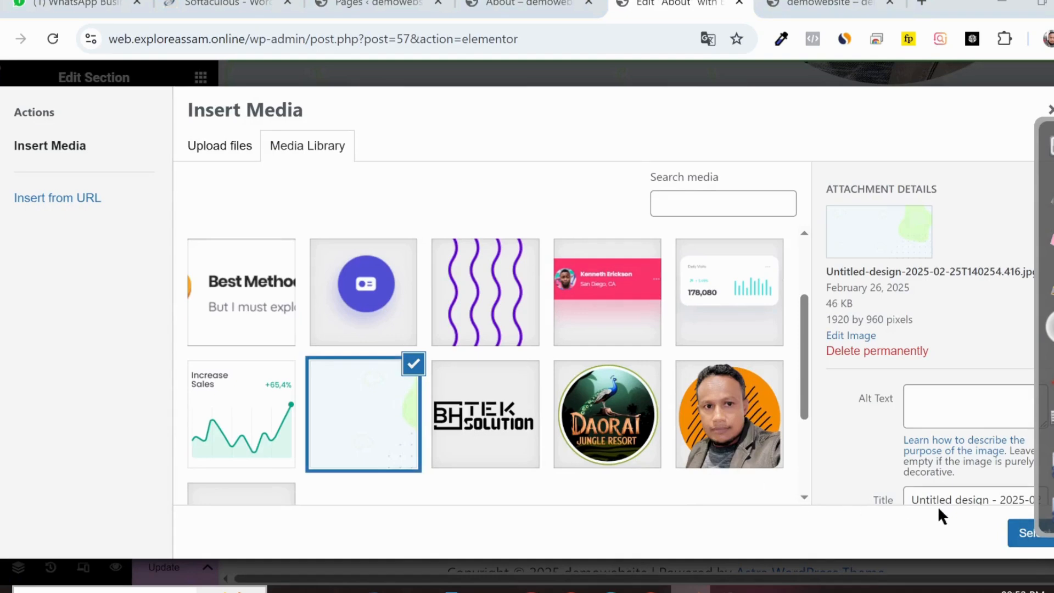
pyautogui.click(1025, 532)
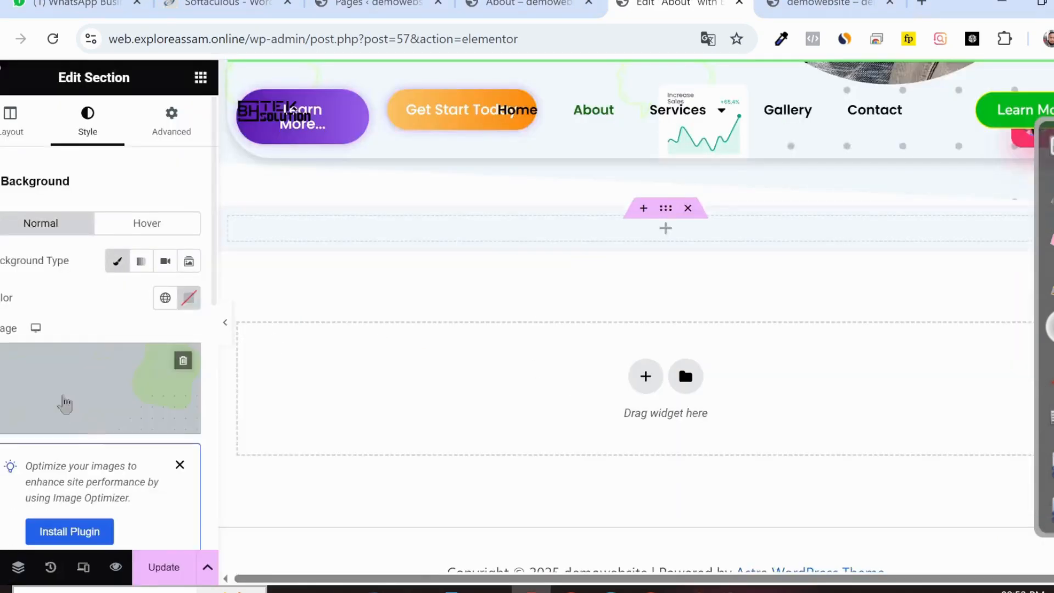
# Step: Set the section's background image to Center Center position, No-repeat and Cover display size
pyautogui.scroll(-6, 88, 406)
pyautogui.click(136, 323)
pyautogui.click(137, 365)
pyautogui.click(141, 394)
pyautogui.click(136, 441)
pyautogui.click(135, 436)
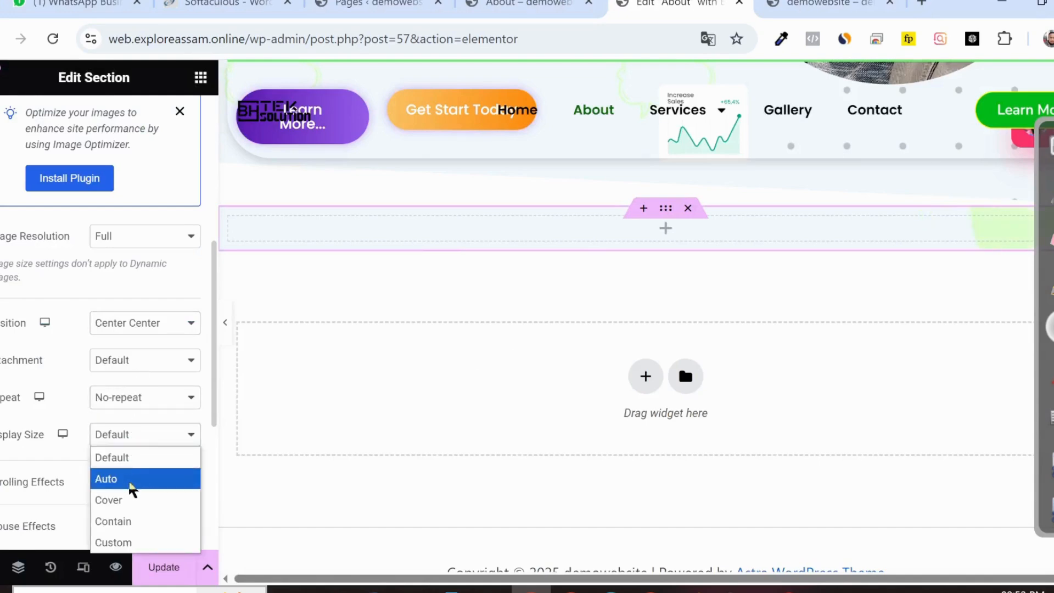
pyautogui.click(128, 500)
pyautogui.scroll(6, 126, 384)
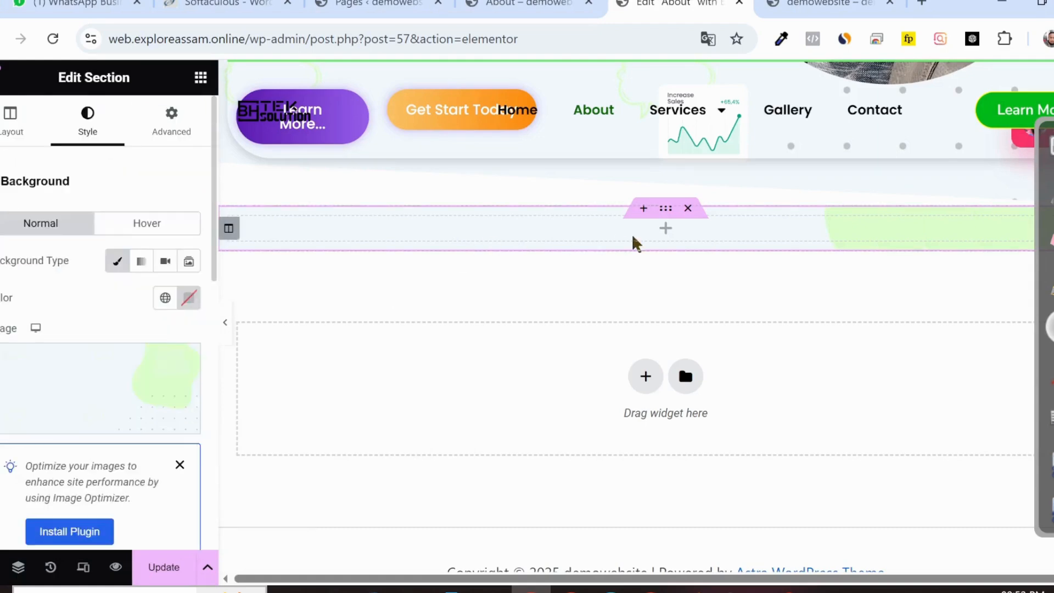
# Step: Set the section's layout to Full Width content, No Gap between columns and Min Height
pyautogui.scroll(-8, 104, 308)
pyautogui.scroll(6, 108, 318)
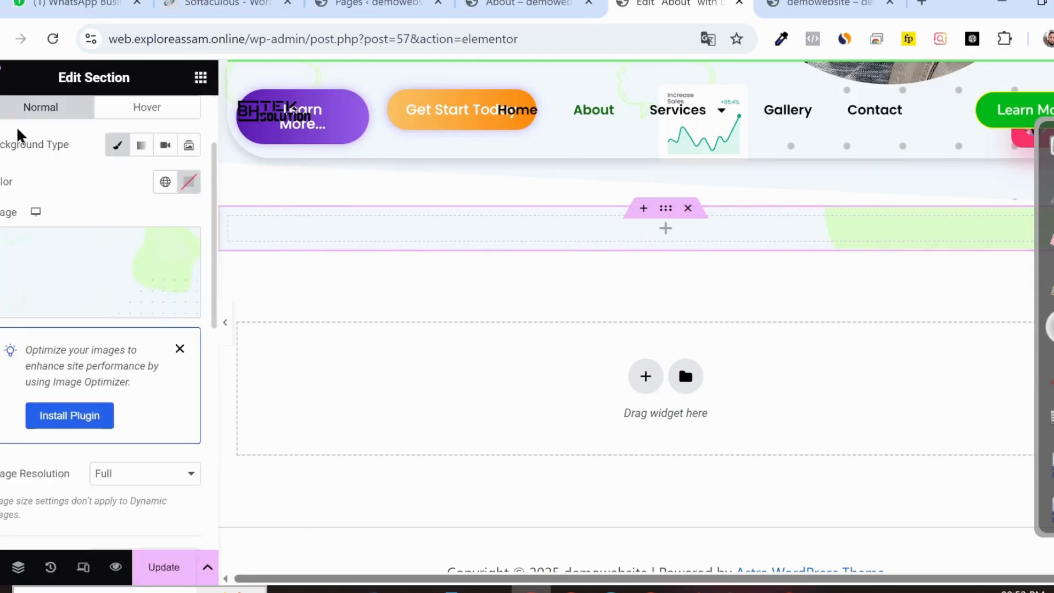
pyautogui.scroll(2, 43, 182)
pyautogui.click(14, 121)
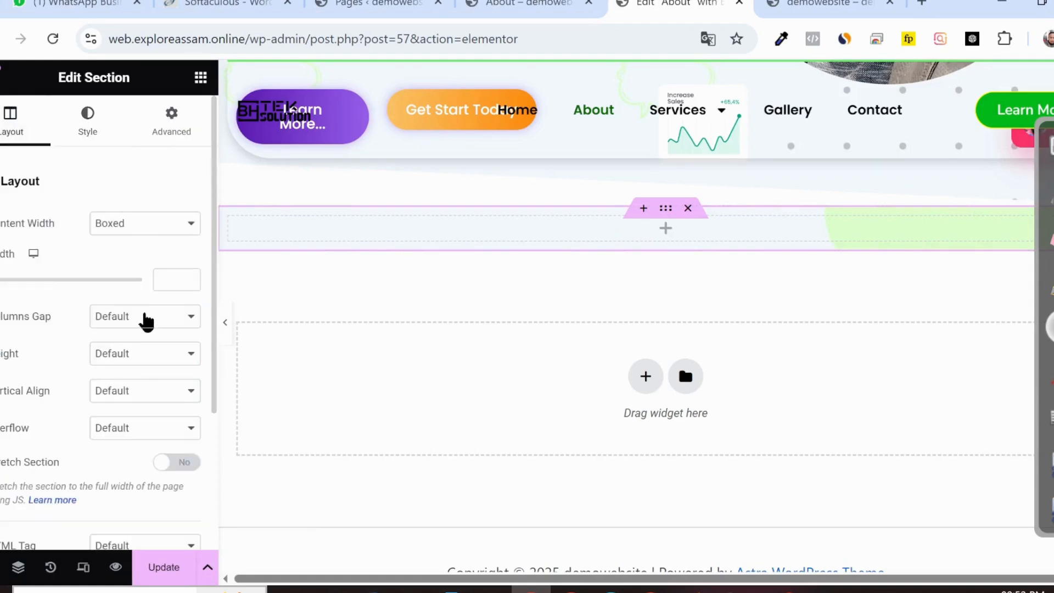
pyautogui.click(153, 234)
pyautogui.click(136, 266)
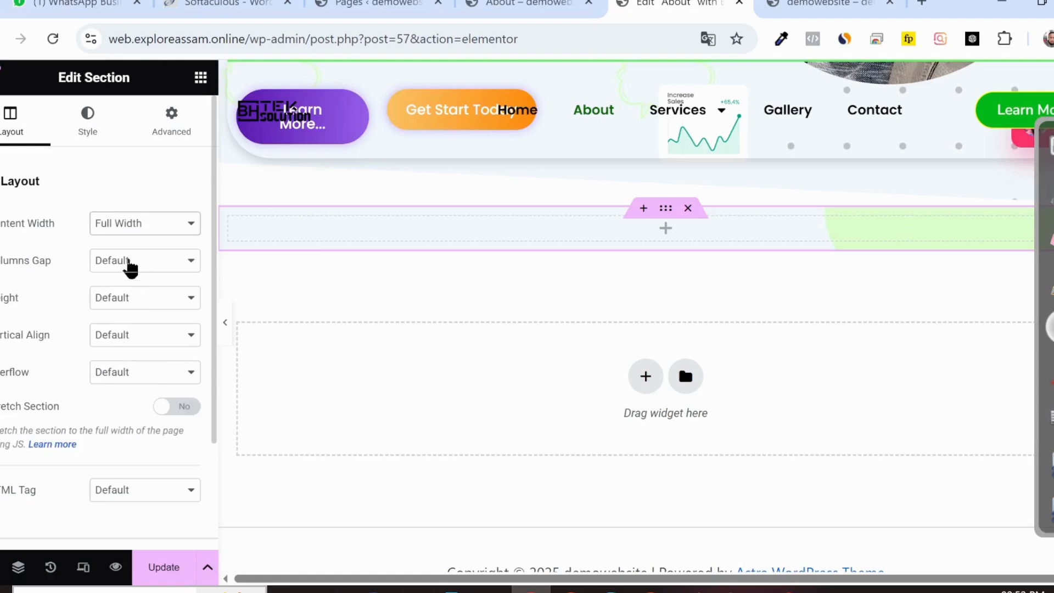
pyautogui.click(132, 266)
pyautogui.click(128, 305)
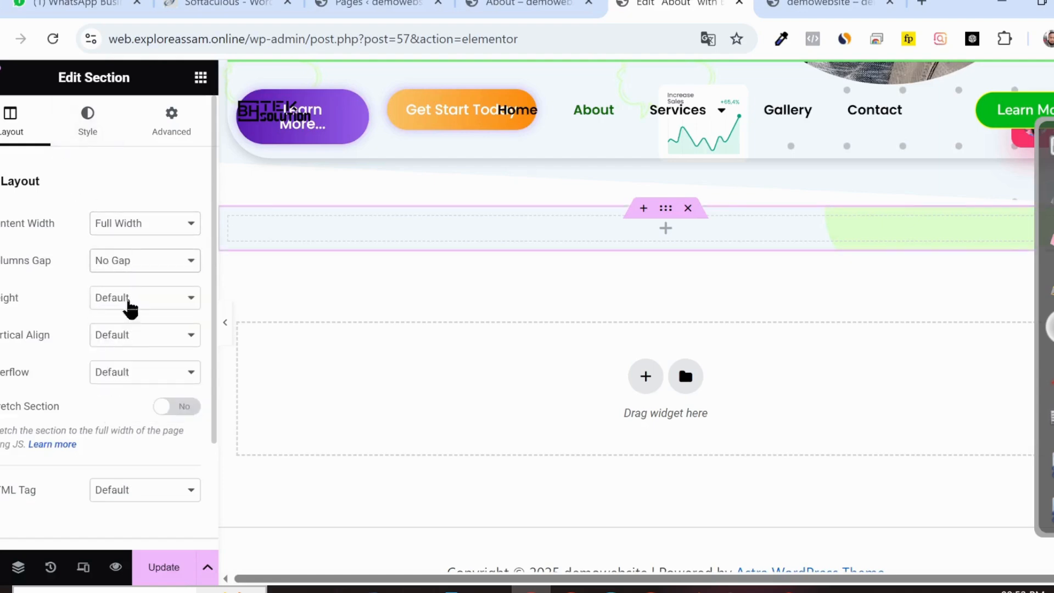
pyautogui.click(129, 311)
pyautogui.click(121, 364)
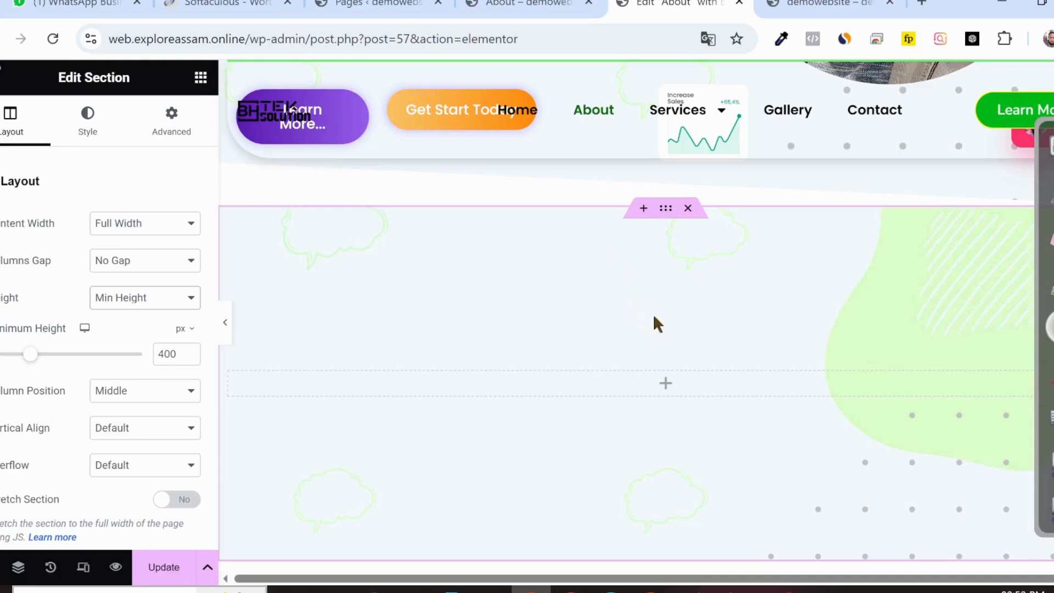
# Step: Add an Inner Section inside the new section and duplicate its first column to make three columns
pyautogui.click(170, 121)
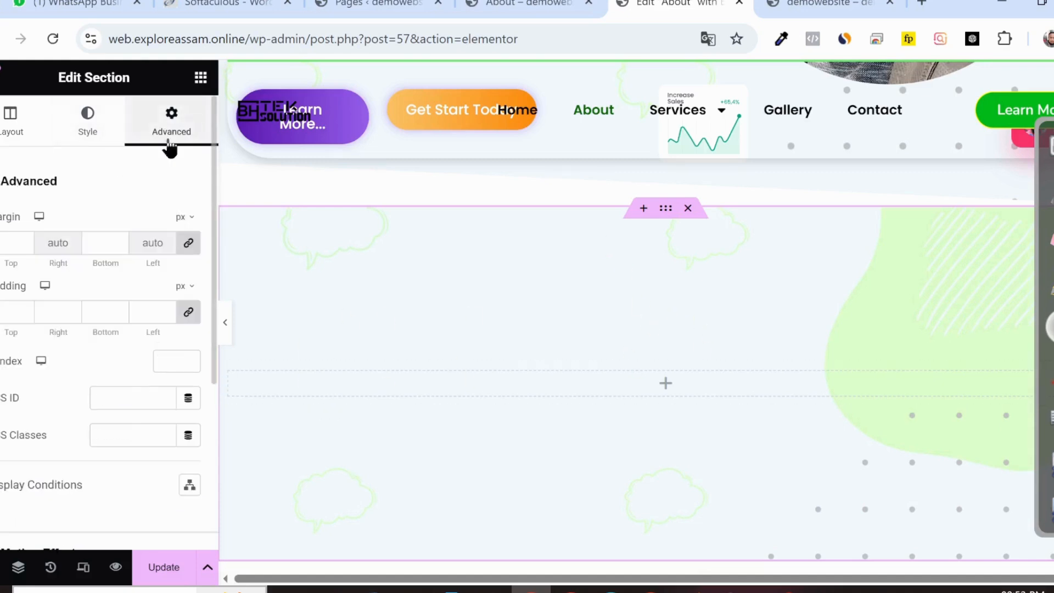
pyautogui.click(96, 121)
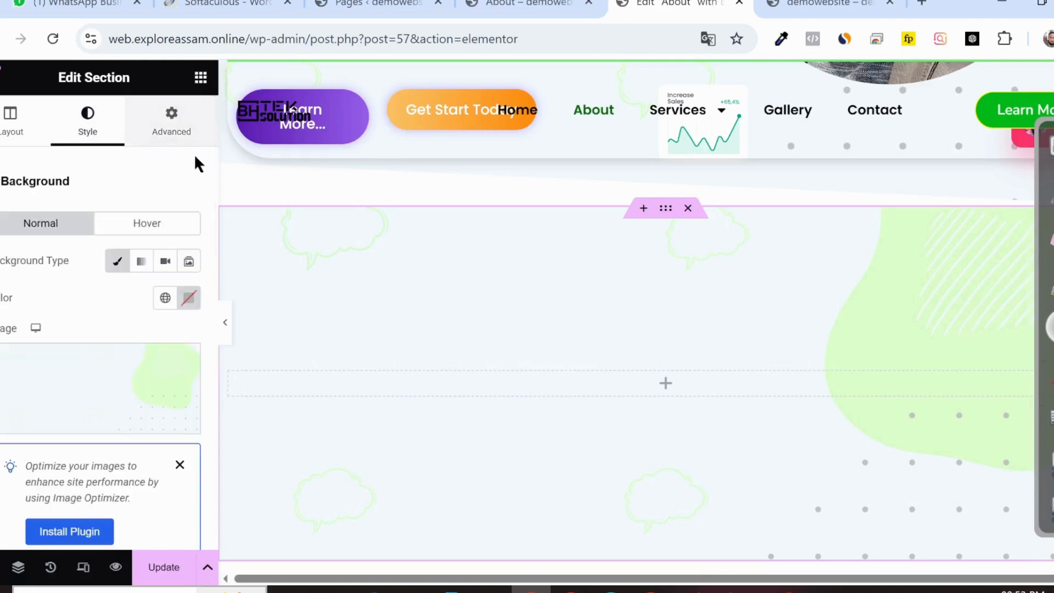
pyautogui.click(203, 78)
pyautogui.scroll(-2, 593, 373)
pyautogui.moveTo(76, 285); pyautogui.dragTo(386, 335)
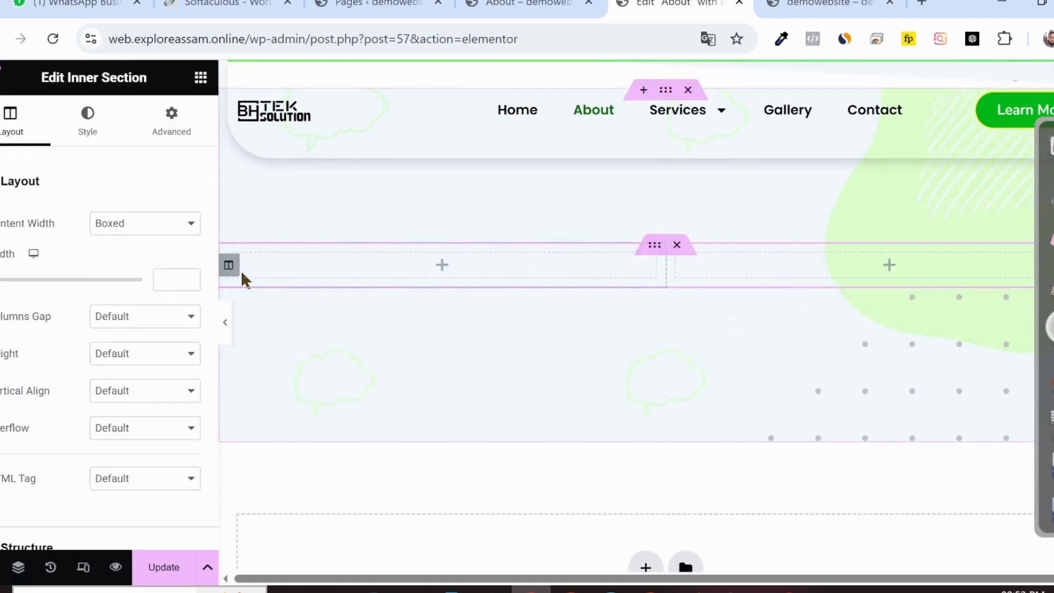
pyautogui.rightClick(228, 266)
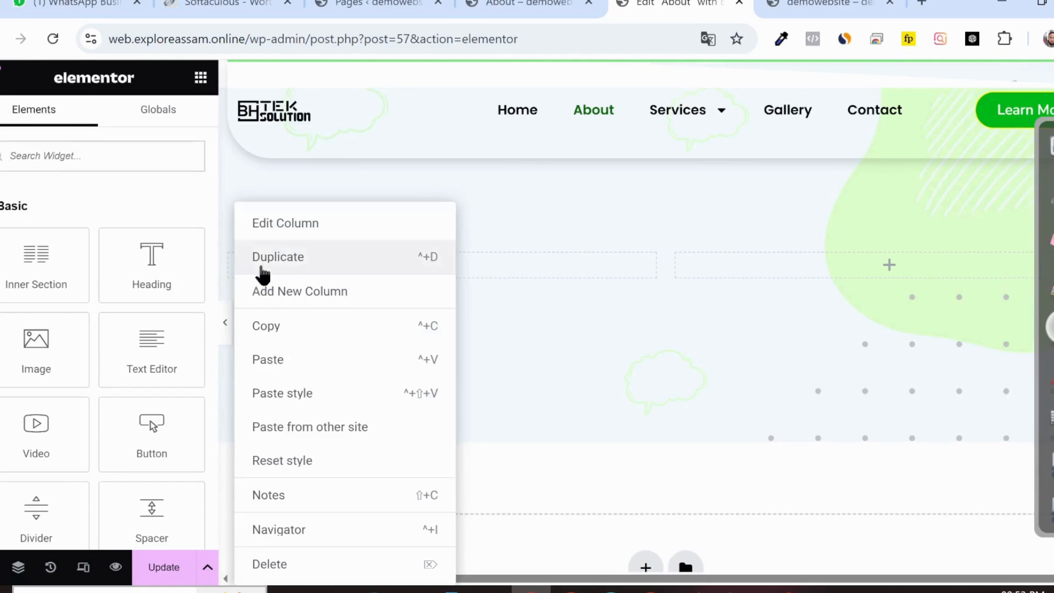
pyautogui.click(261, 269)
# Step: Add a Heading widget to the middle column of the inner section
pyautogui.click(663, 266)
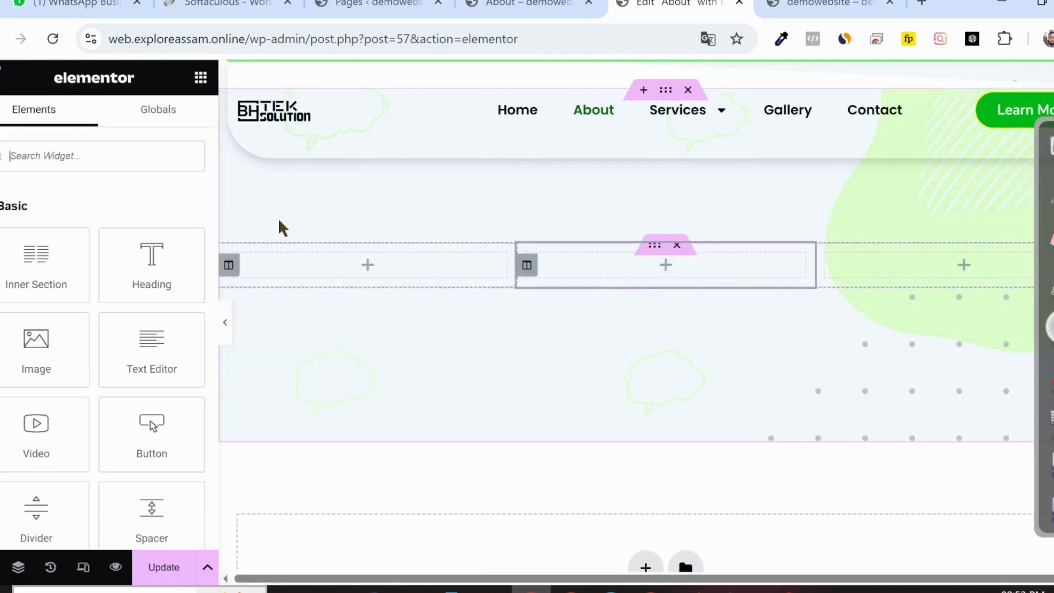
pyautogui.moveTo(134, 287); pyautogui.dragTo(705, 283)
pyautogui.moveTo(704, 280); pyautogui.dragTo(704, 280)
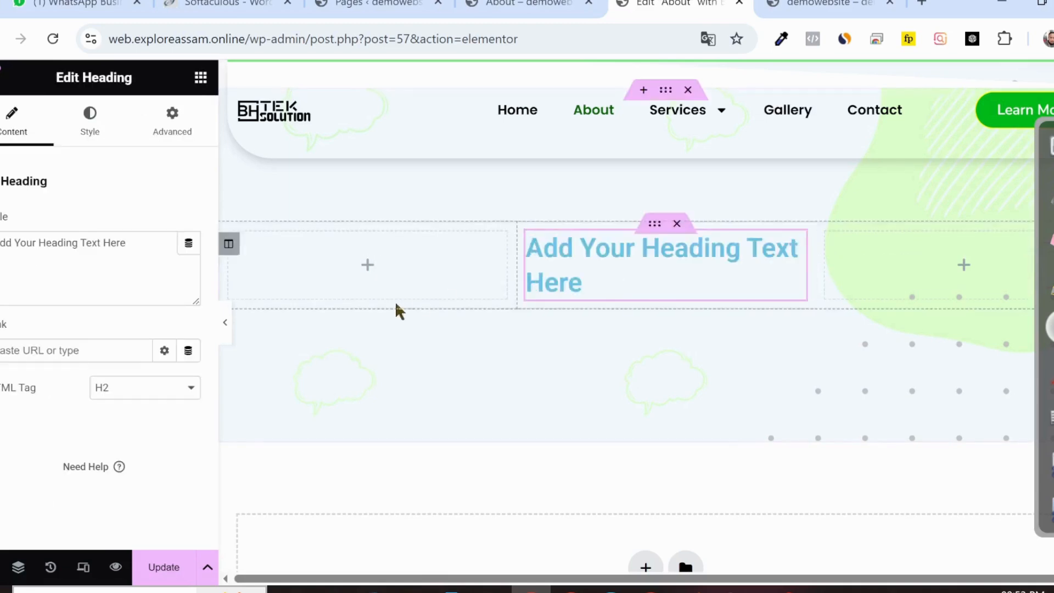
pyautogui.moveTo(125, 242); pyautogui.dragTo(1, 243)
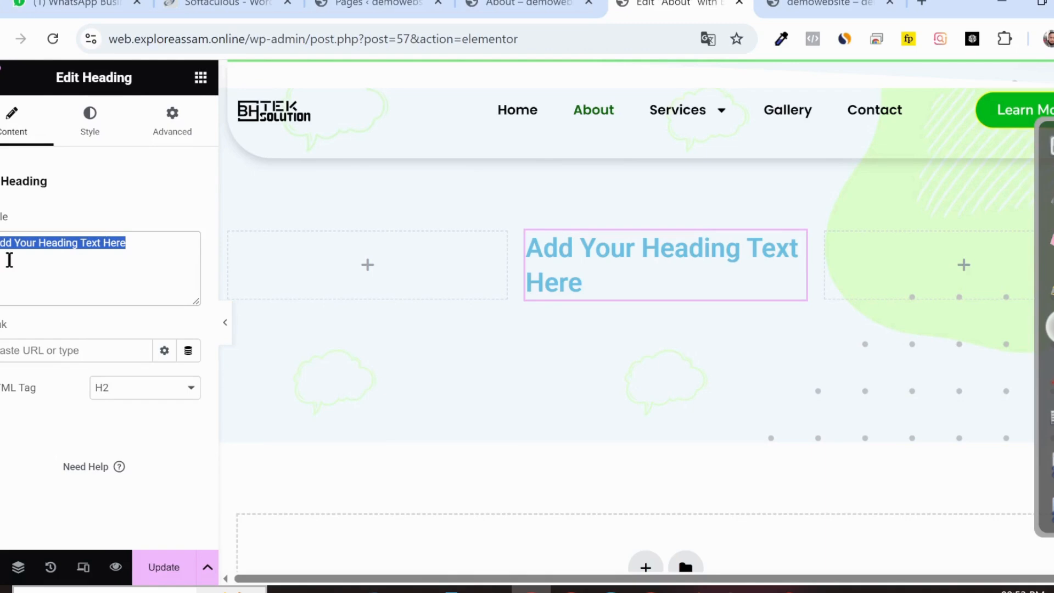
pyautogui.moveTo(152, 256); pyautogui.dragTo(1, 245)
# Step: Replace the new section's background image by uploading About Manas National Park (2).jpg from the Downloads folder
pyautogui.scroll(1, 608, 287)
pyautogui.scroll(1, 607, 284)
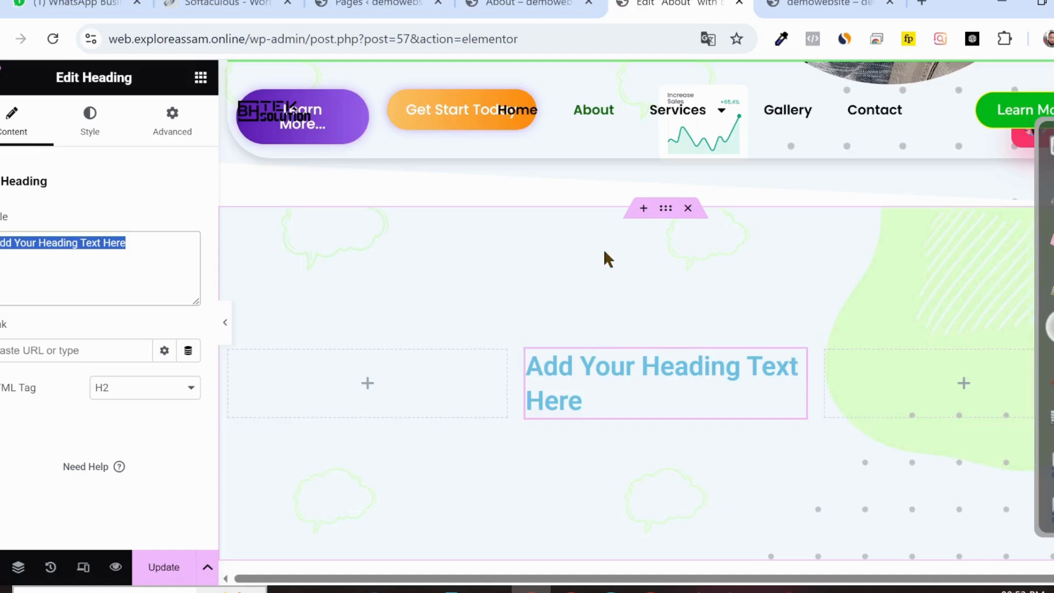
pyautogui.scroll(-2, 602, 274)
pyautogui.scroll(2, 602, 266)
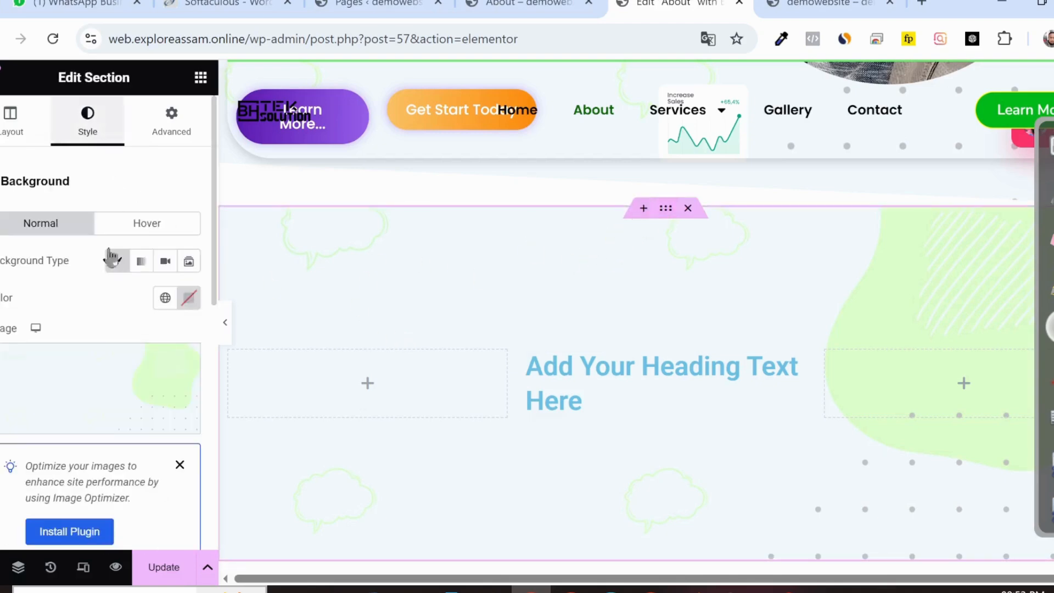
pyautogui.click(146, 384)
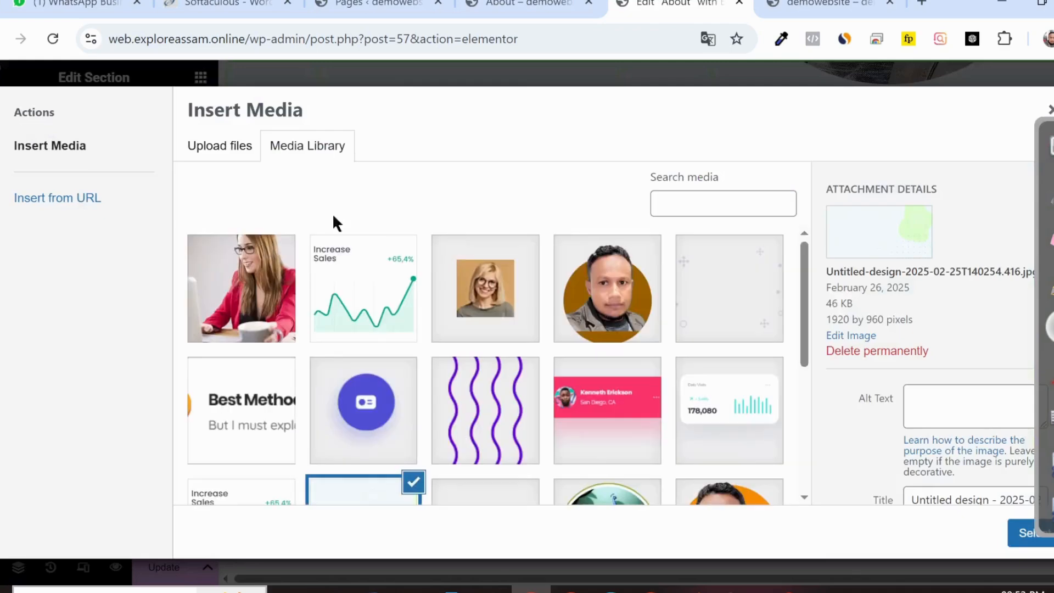
pyautogui.click(234, 151)
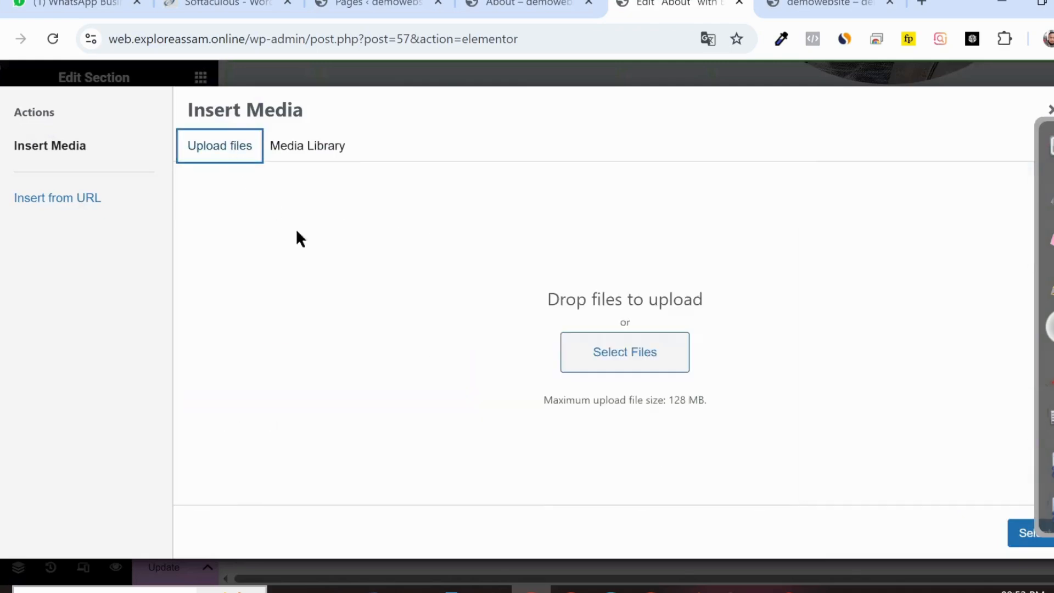
pyautogui.click(635, 352)
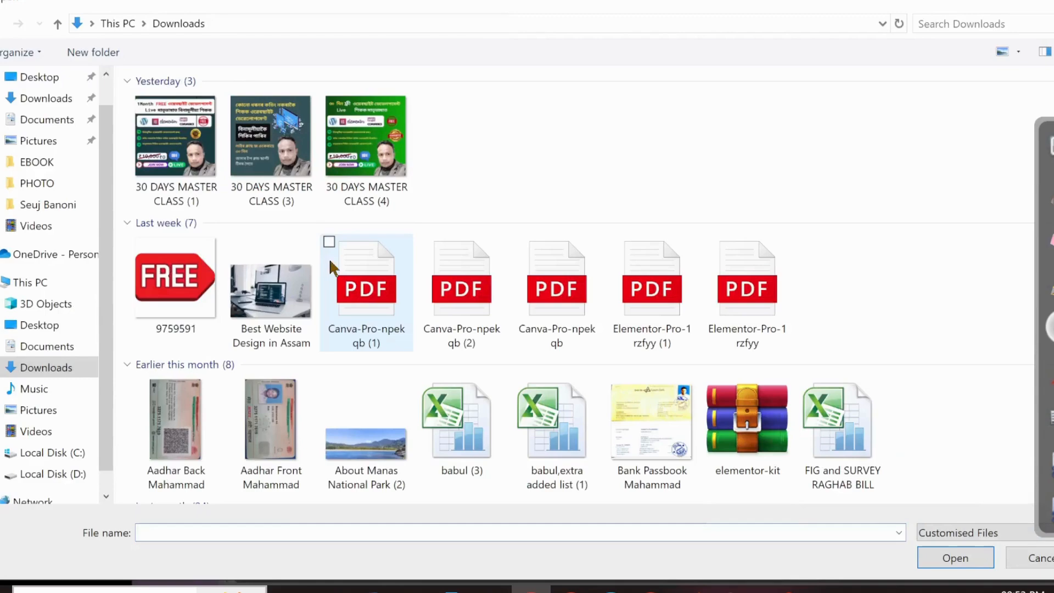
pyautogui.click(339, 454)
pyautogui.click(955, 558)
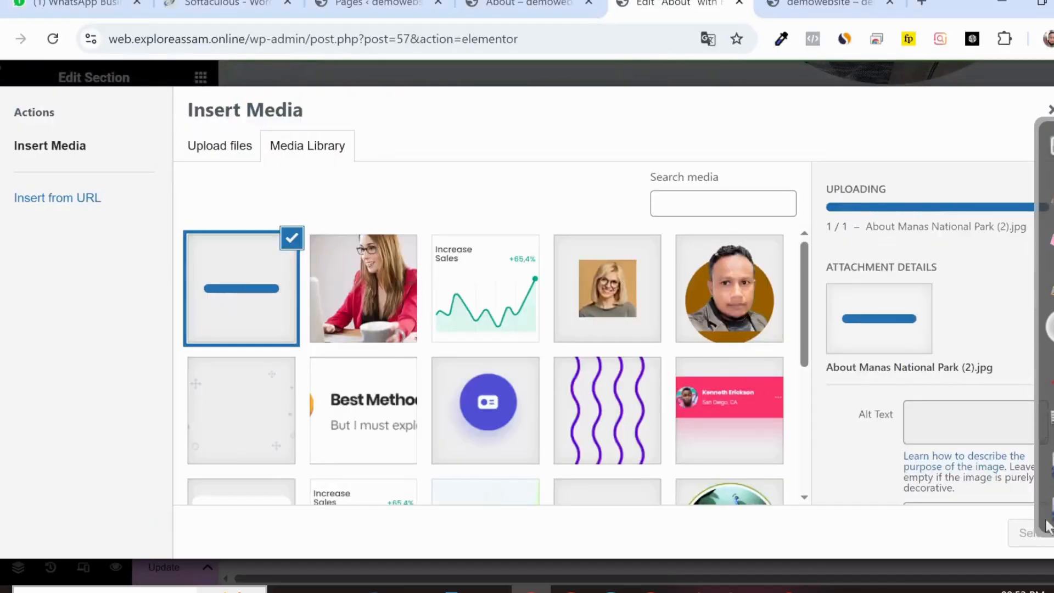
pyautogui.click(1022, 537)
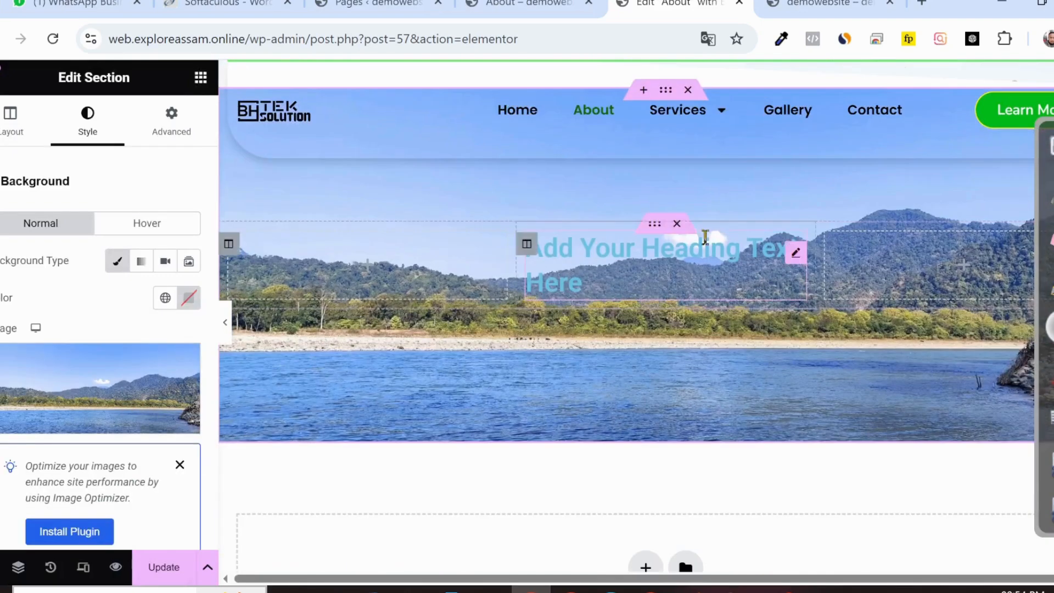
# Step: Change the middle column's heading text to "About Manas National Park"
pyautogui.click(801, 256)
pyautogui.moveTo(141, 242); pyautogui.dragTo(1, 243)
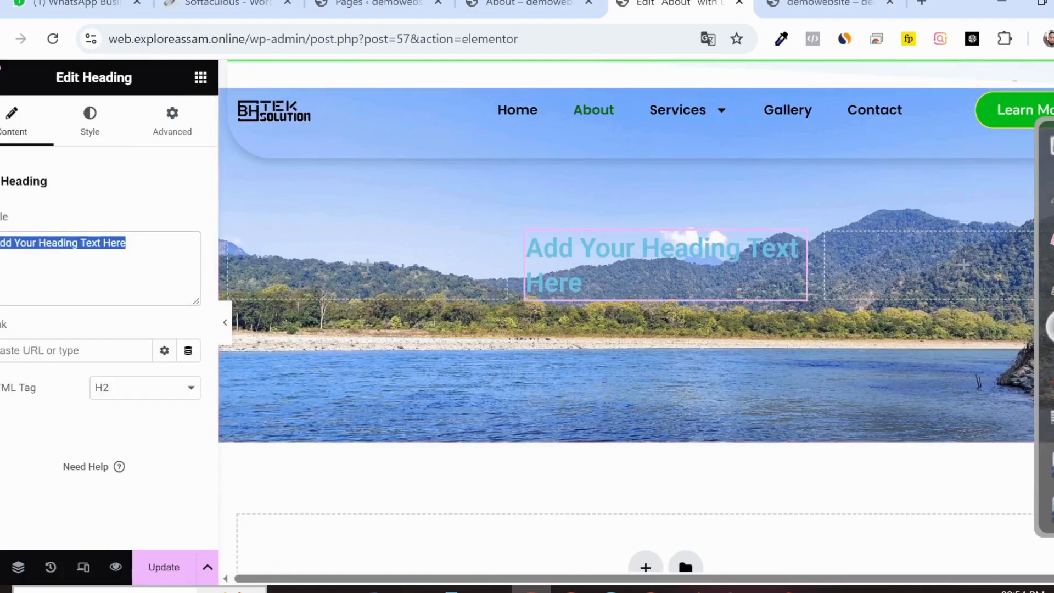
pyautogui.write('A')
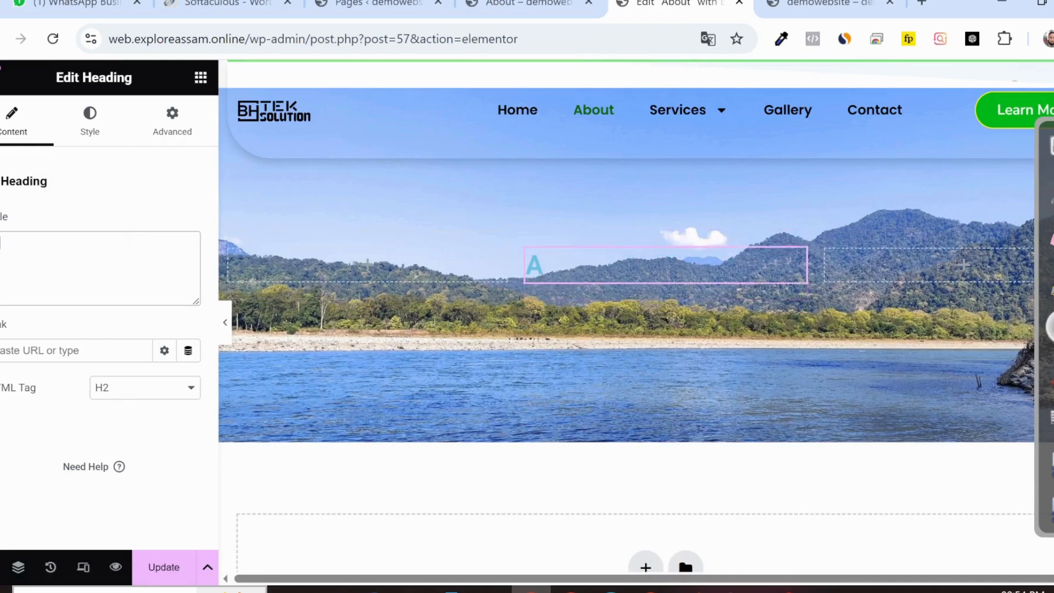
pyautogui.write('bout Manas')
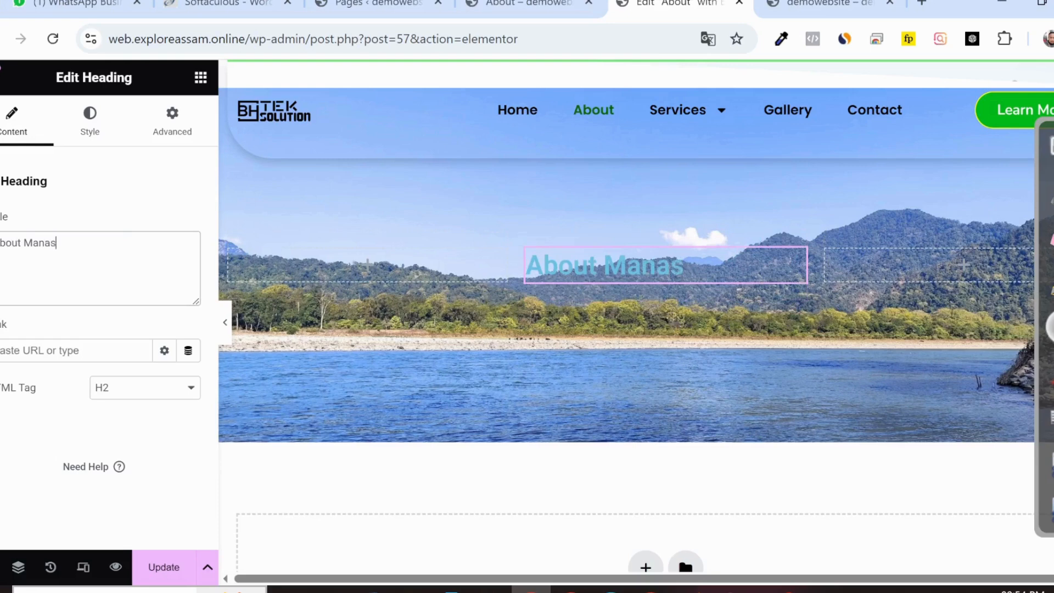
pyautogui.write(' National Park')
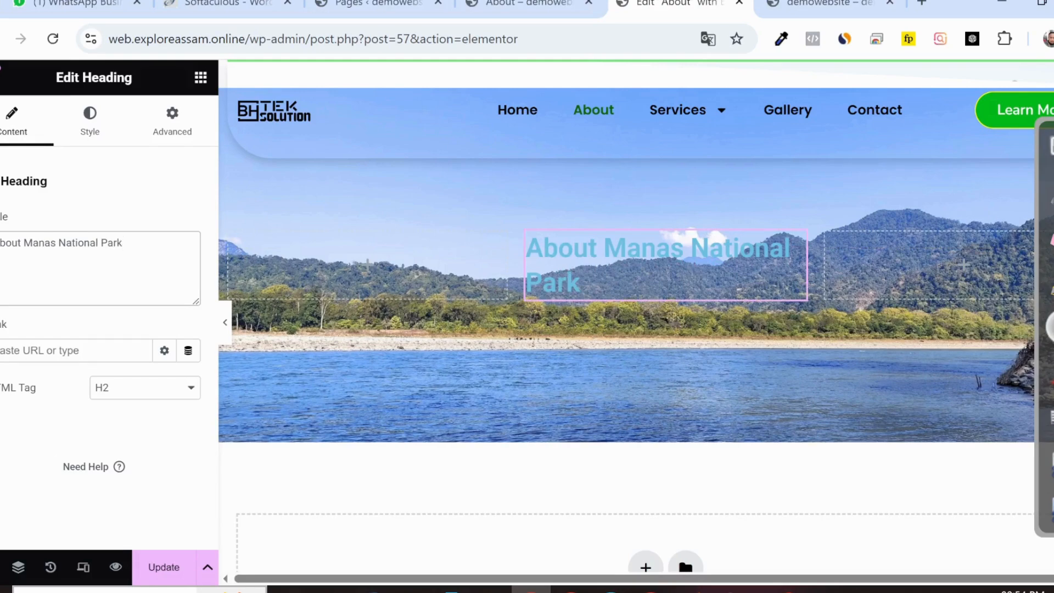
# Step: Center the "About Manas National Park" heading and set its font family to Poppins
pyautogui.click(89, 129)
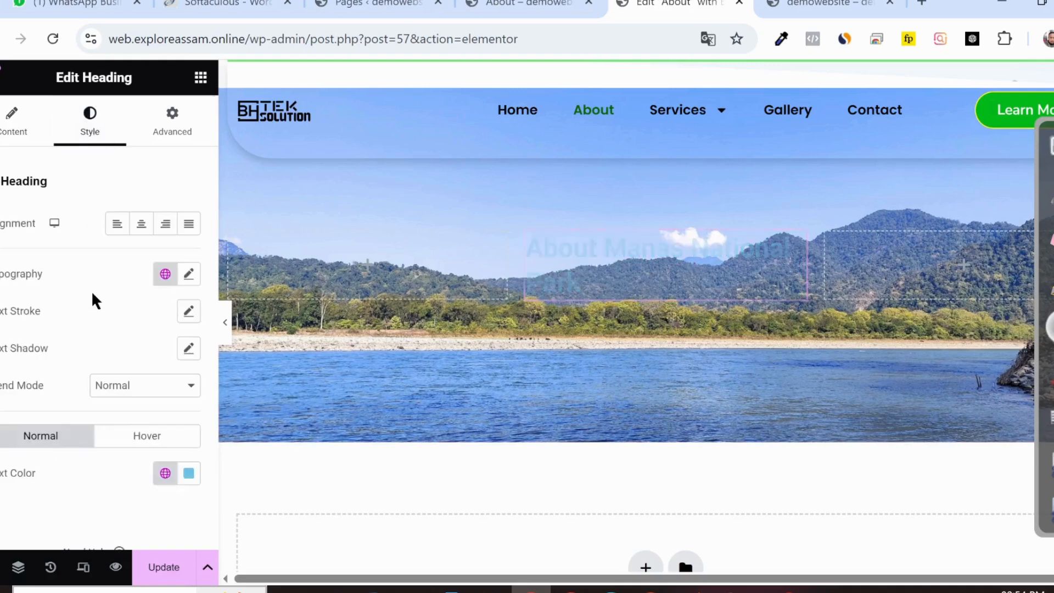
pyautogui.click(140, 231)
pyautogui.click(188, 275)
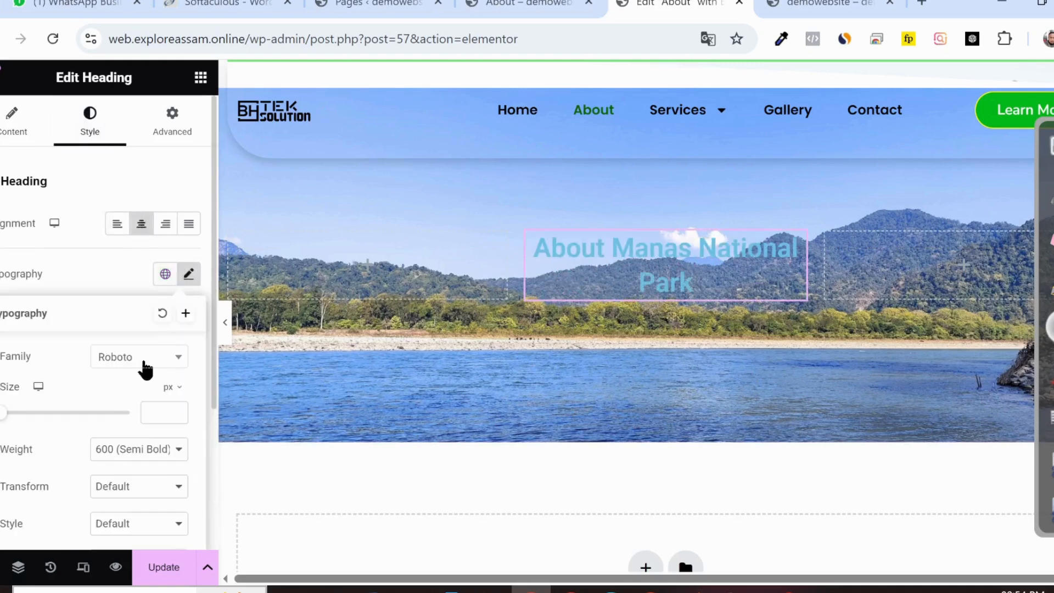
pyautogui.click(144, 362)
pyautogui.write('popp')
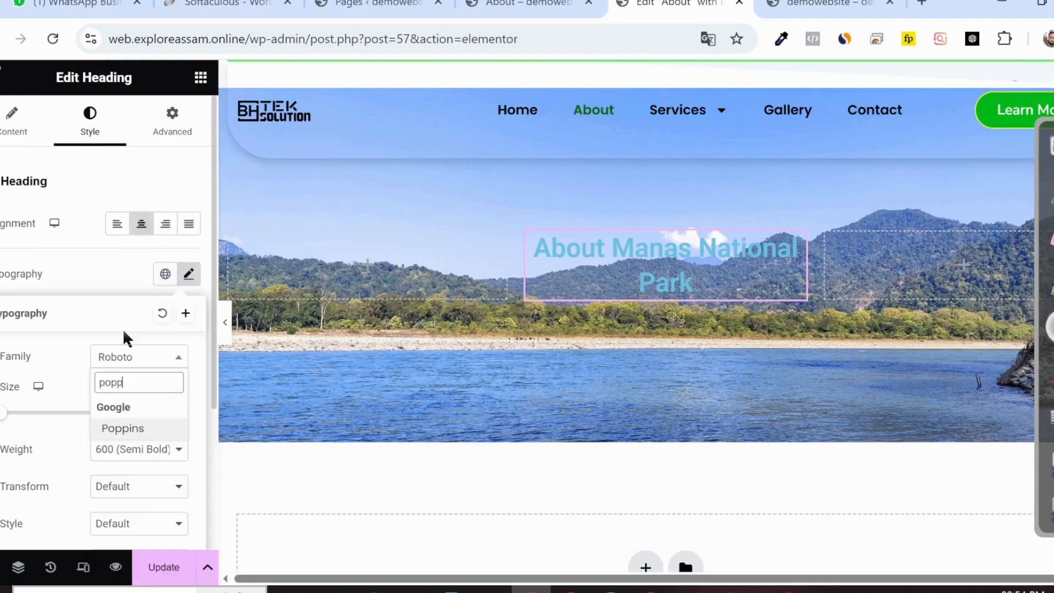
pyautogui.click(114, 429)
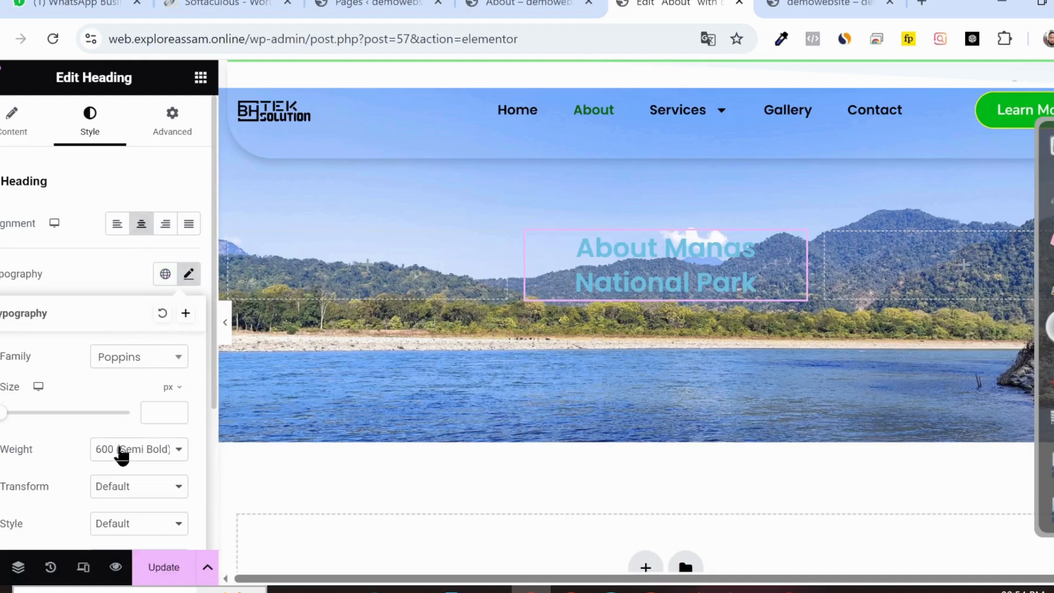
pyautogui.click(196, 281)
# Step: Change the text color of the "About Manas National Park" heading to white
pyautogui.click(189, 475)
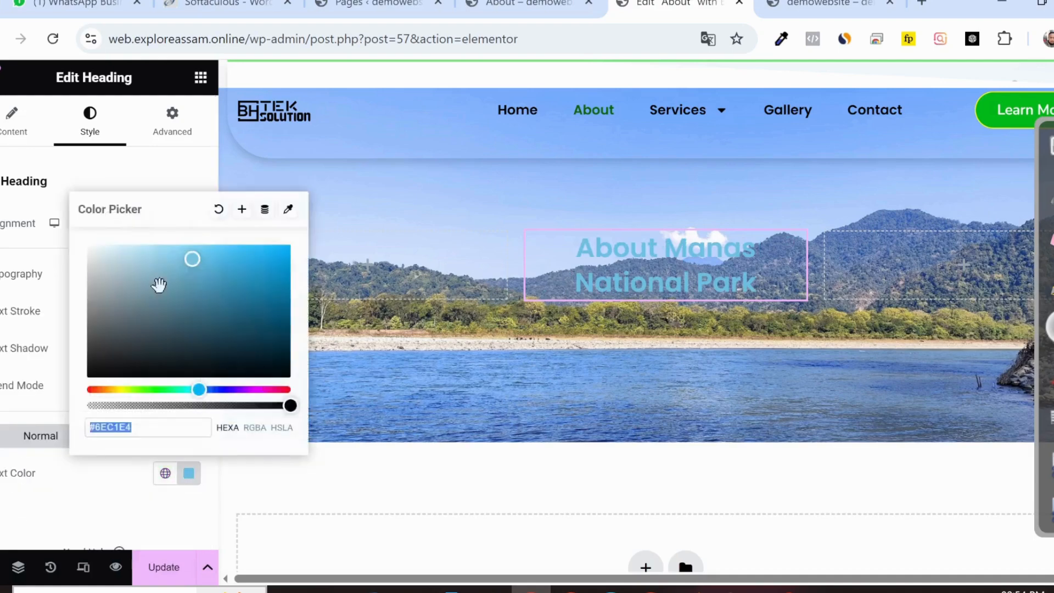
pyautogui.moveTo(158, 282); pyautogui.dragTo(52, 216)
pyautogui.click(109, 519)
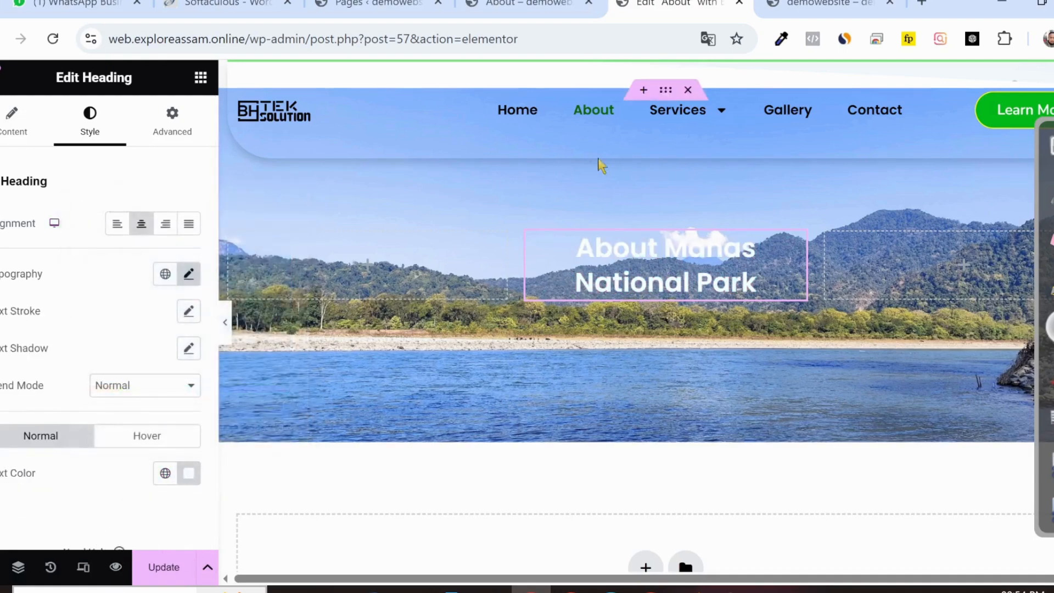
# Step: Give the landscape section a classic background overlay in black, #000000
pyautogui.scroll(2, 680, 170)
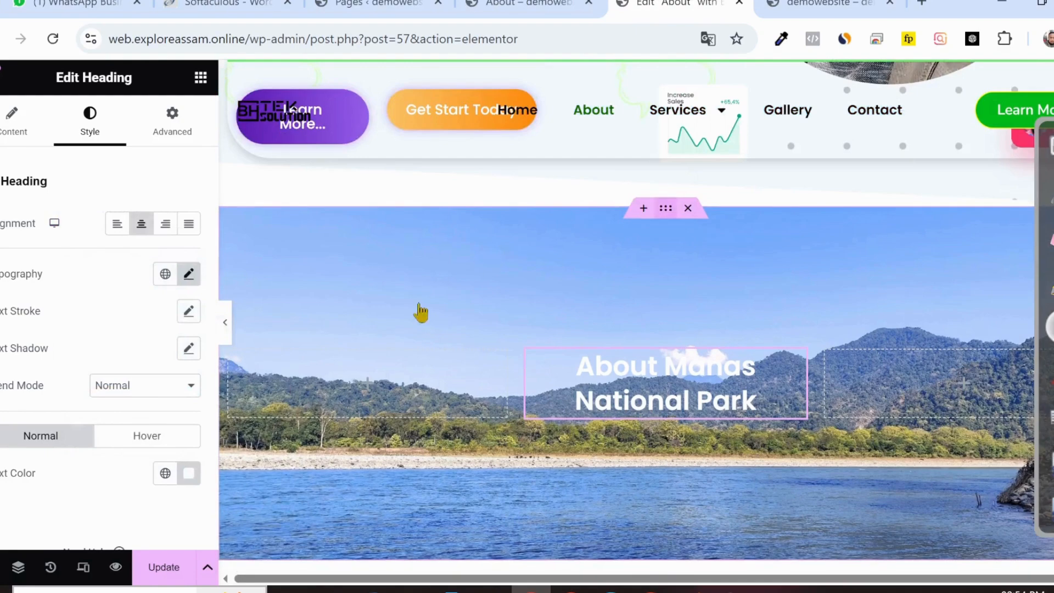
pyautogui.click(665, 208)
pyautogui.scroll(-6, 77, 384)
pyautogui.click(44, 473)
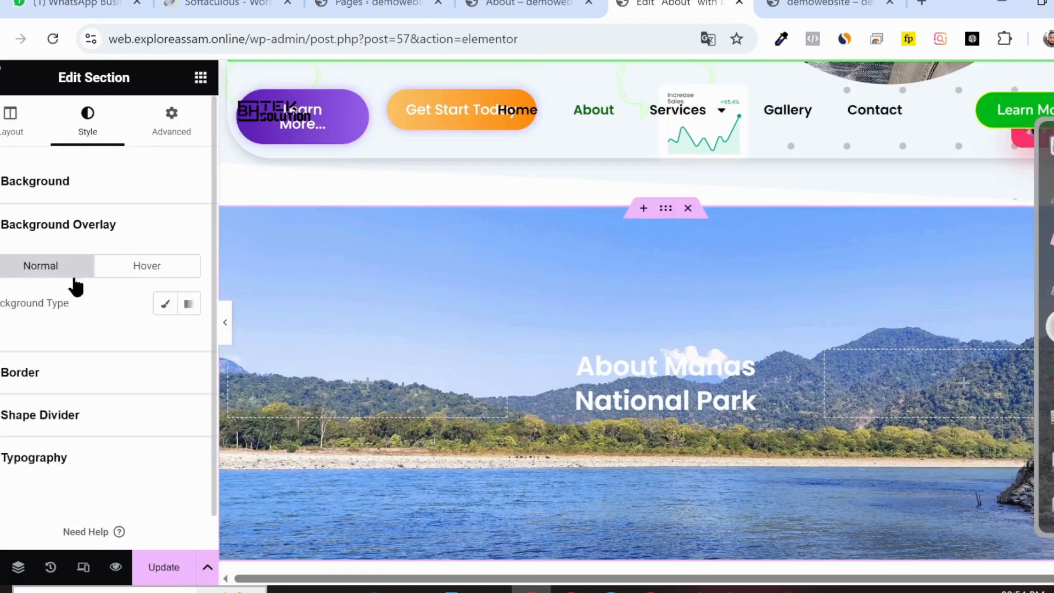
pyautogui.click(165, 305)
pyautogui.scroll(-4, 165, 247)
pyautogui.scroll(3, 167, 214)
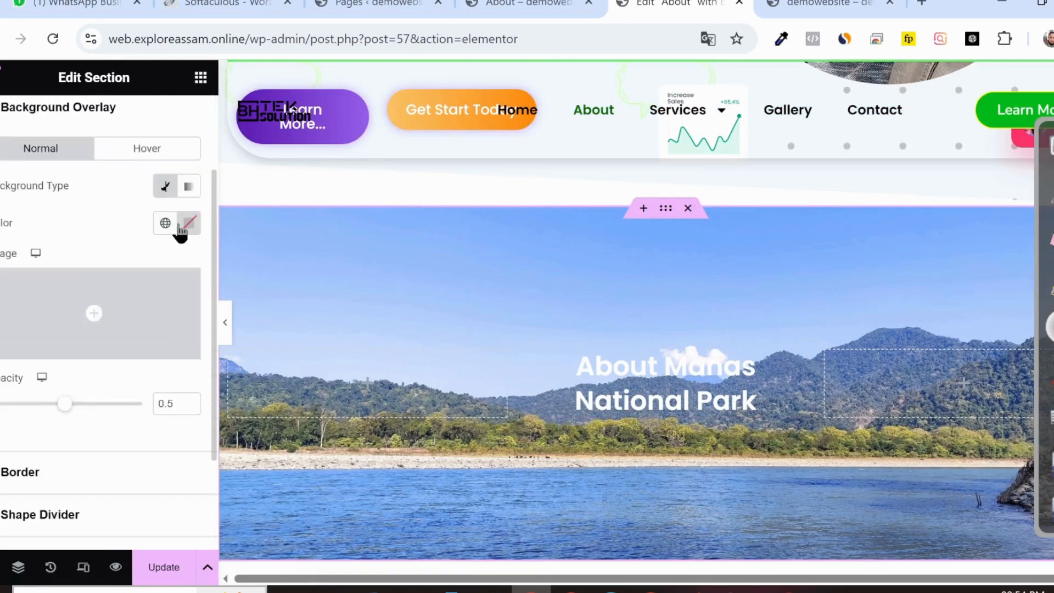
pyautogui.click(188, 222)
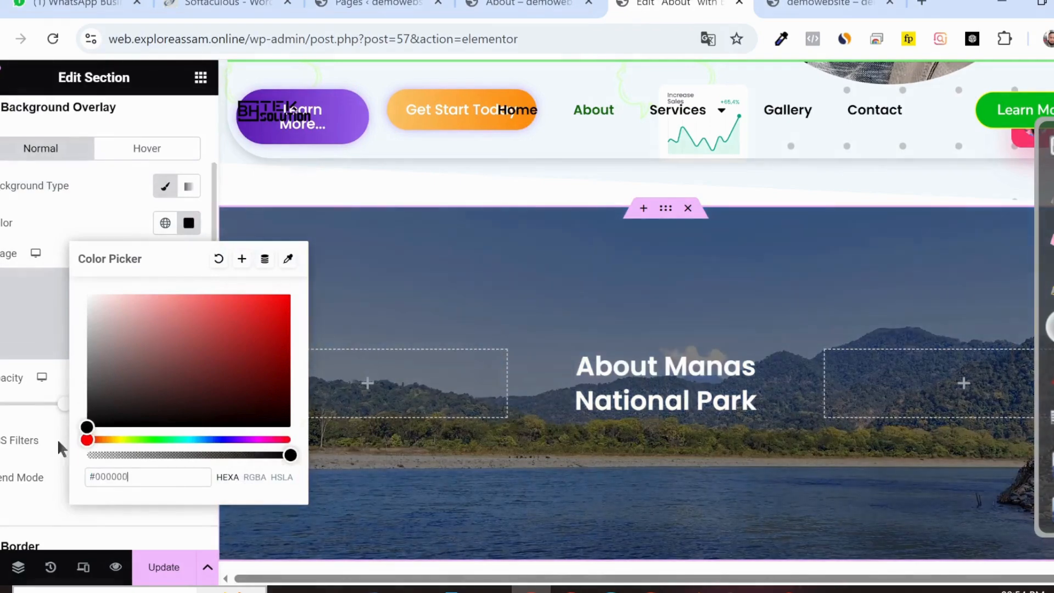
# Step: Set the section's background overlay opacity to 0.3 and preview the section at full width
pyautogui.click(36, 397)
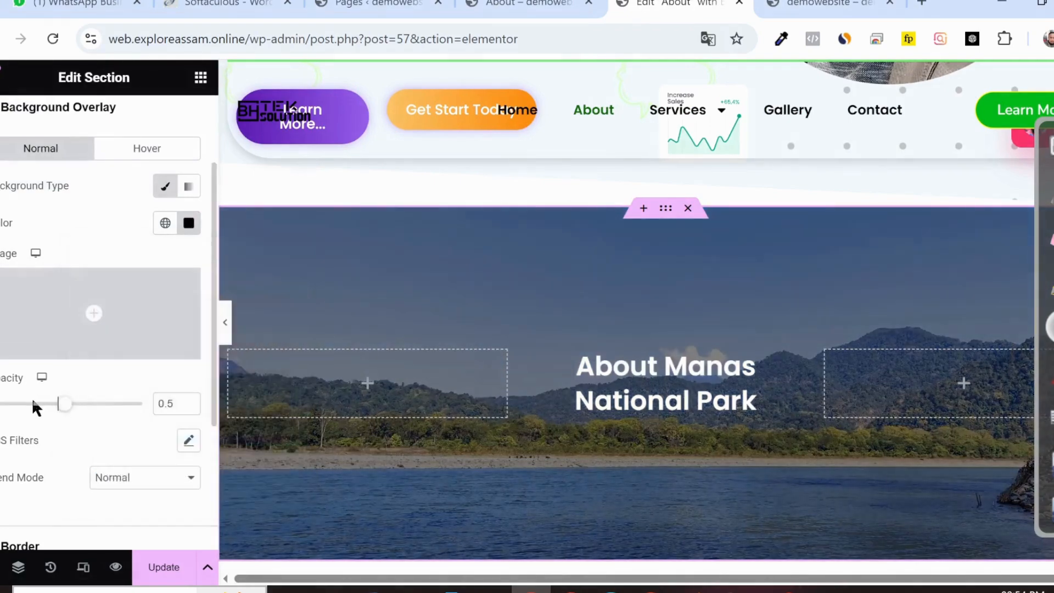
pyautogui.click(33, 404)
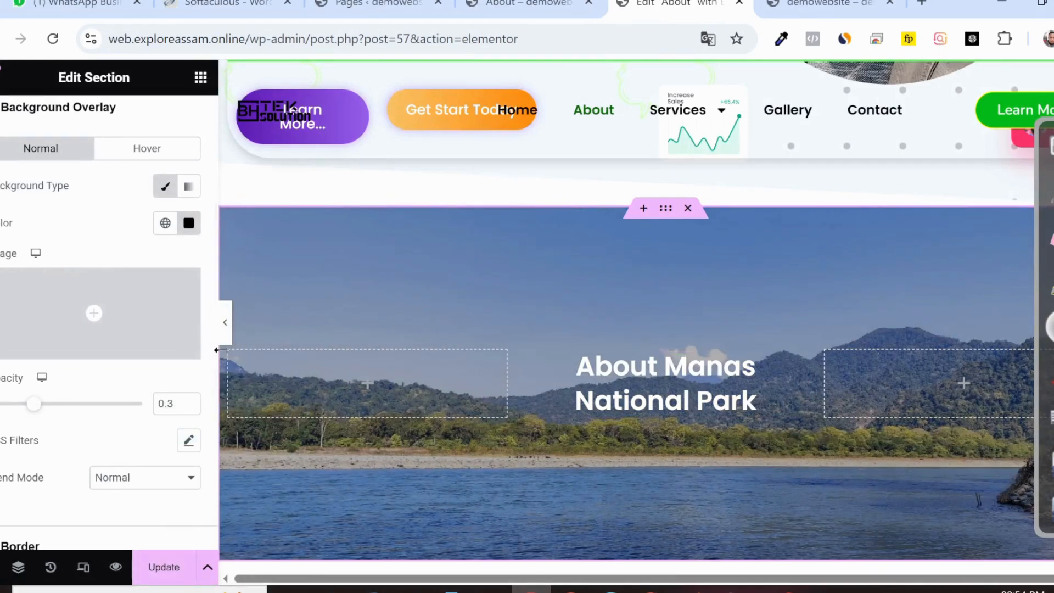
pyautogui.click(224, 328)
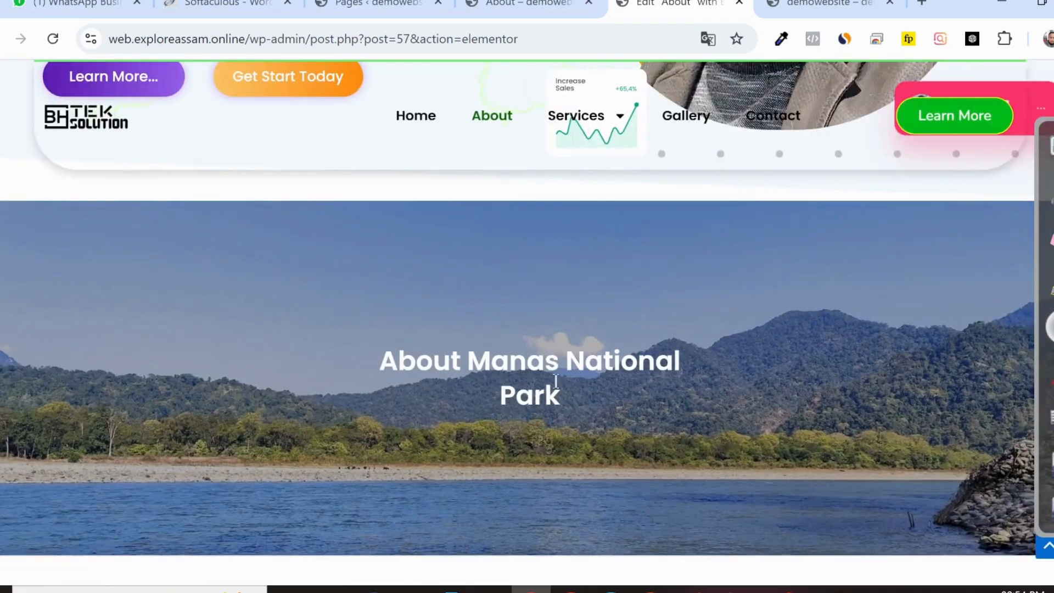
pyautogui.click(2, 341)
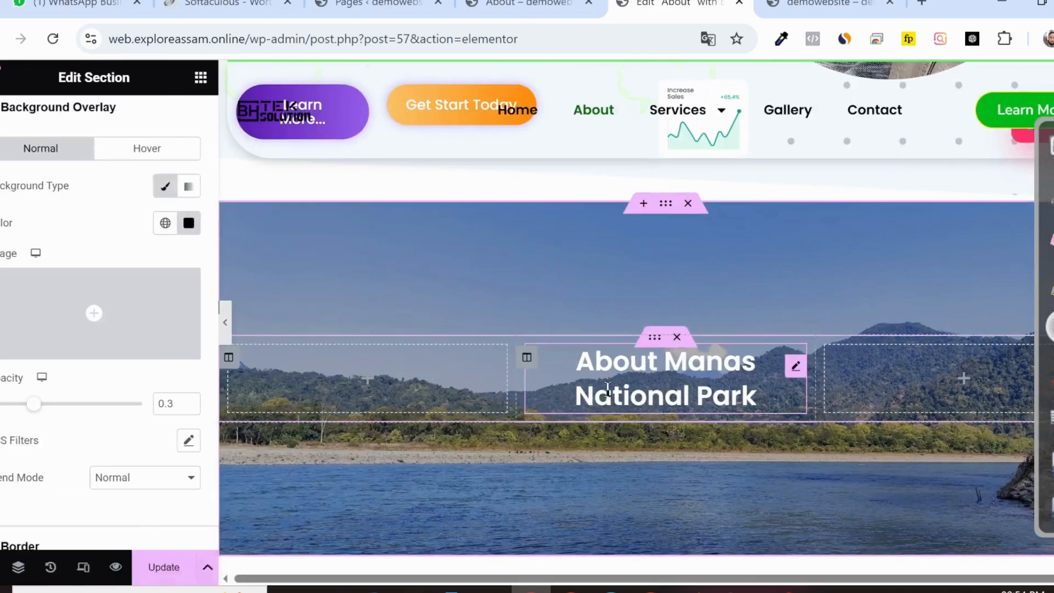
# Step: Try a width of 30% for the inner section's first column and settle on 20%
pyautogui.click(228, 357)
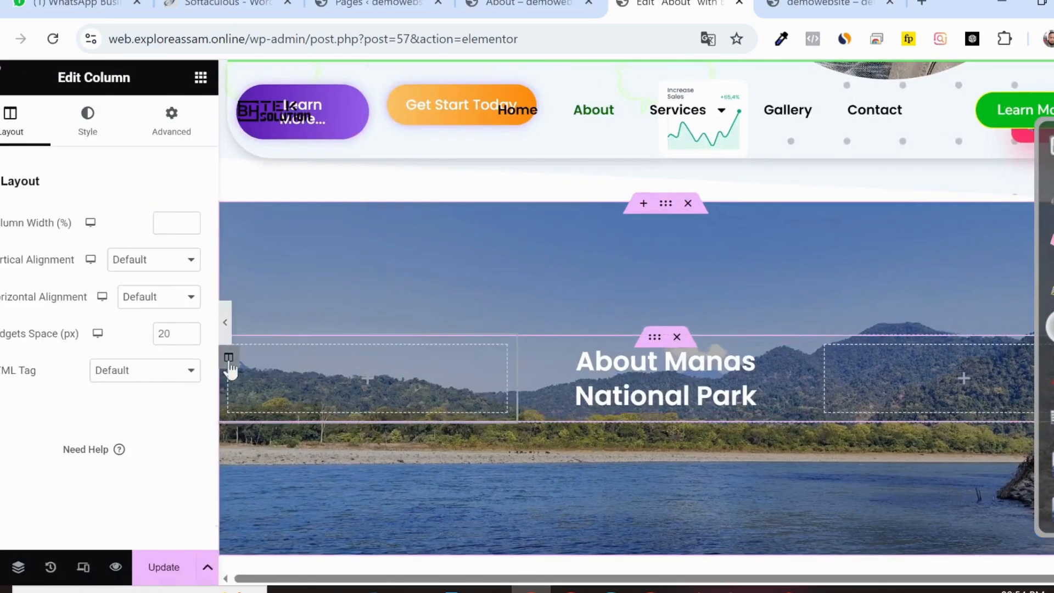
pyautogui.click(159, 225)
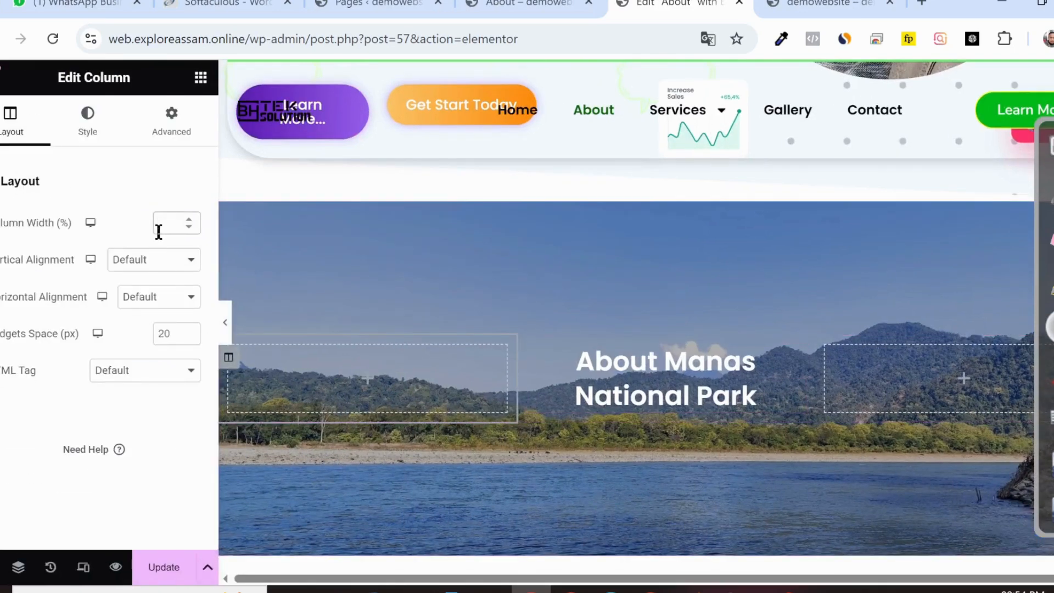
pyautogui.write('30')
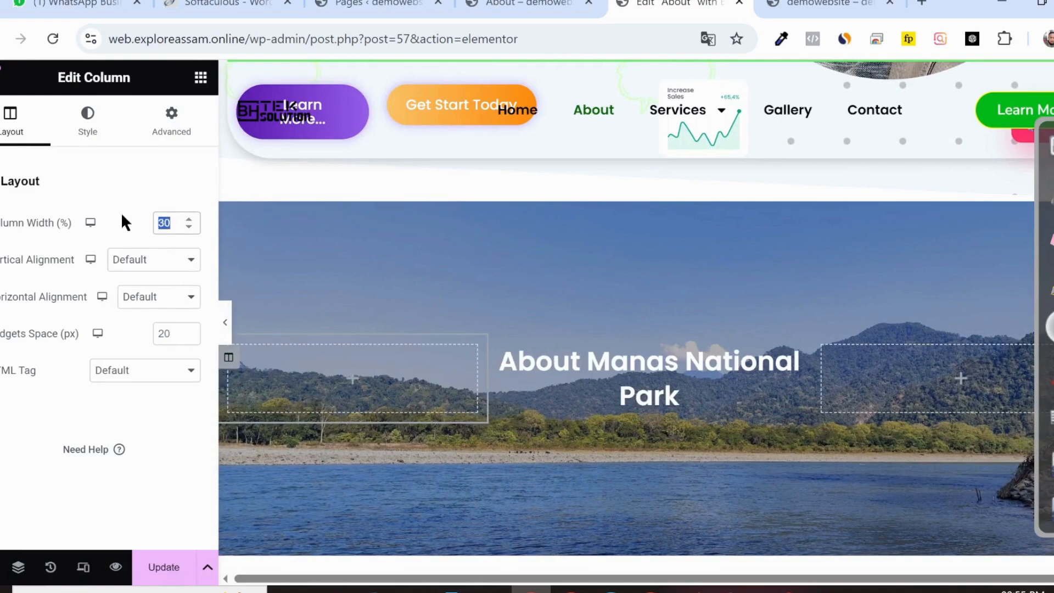
pyautogui.write('20')
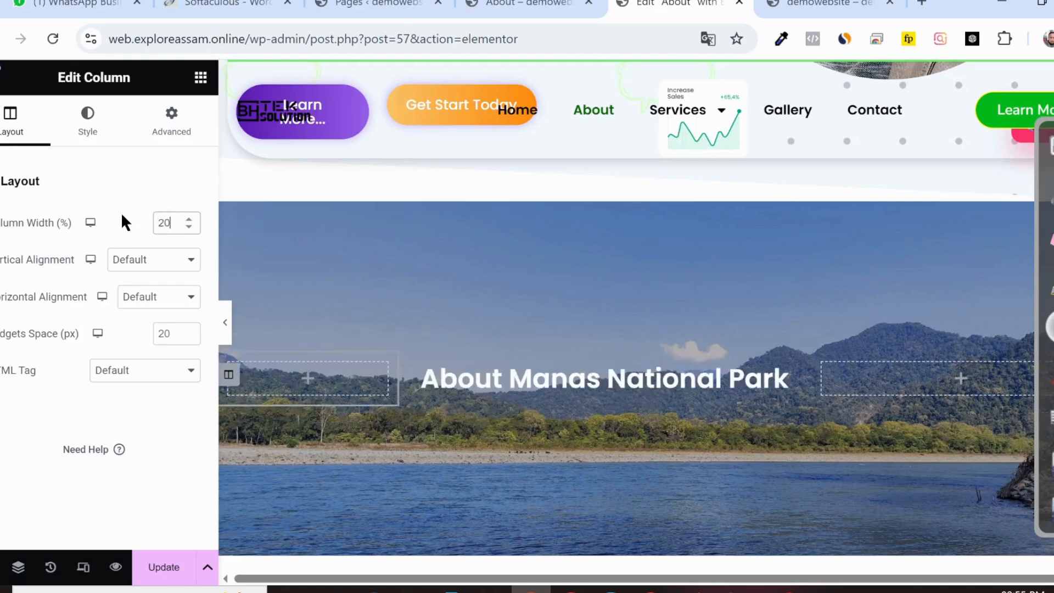
# Step: Set the width of the inner section's middle column, which holds the heading, to 60%
pyautogui.click(407, 375)
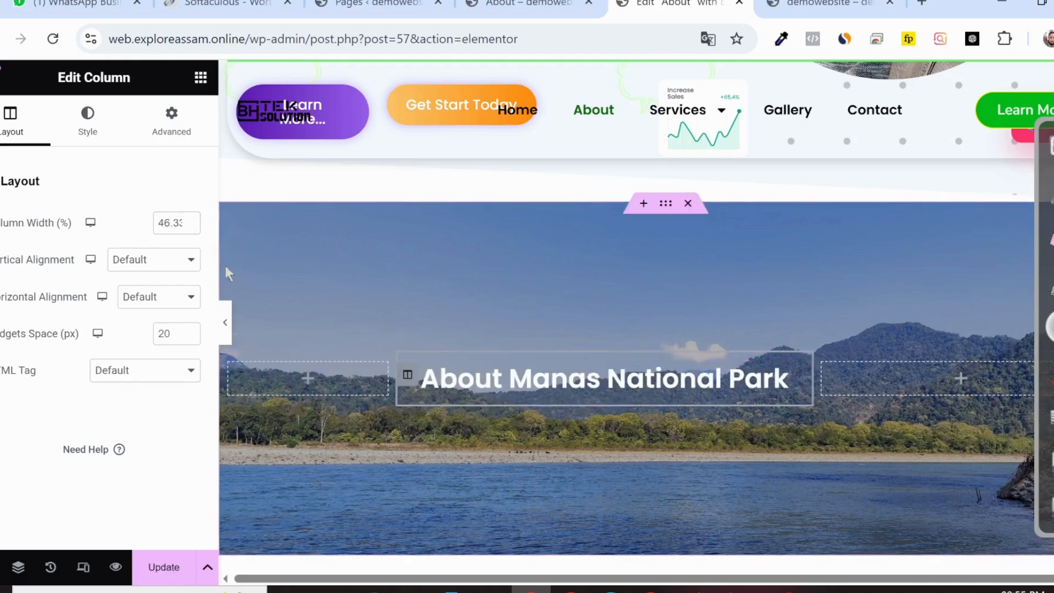
pyautogui.click(167, 231)
pyautogui.doubleClick(166, 231)
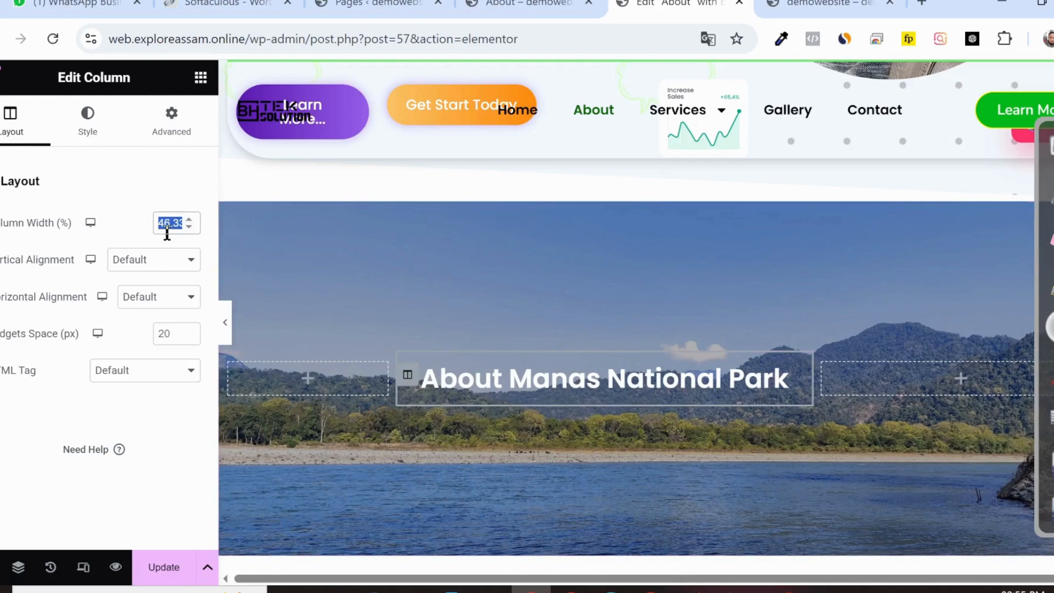
pyautogui.write('60')
# Step: Update the page, check the new section on the live About page, and return to the Elementor editor
pyautogui.click(152, 557)
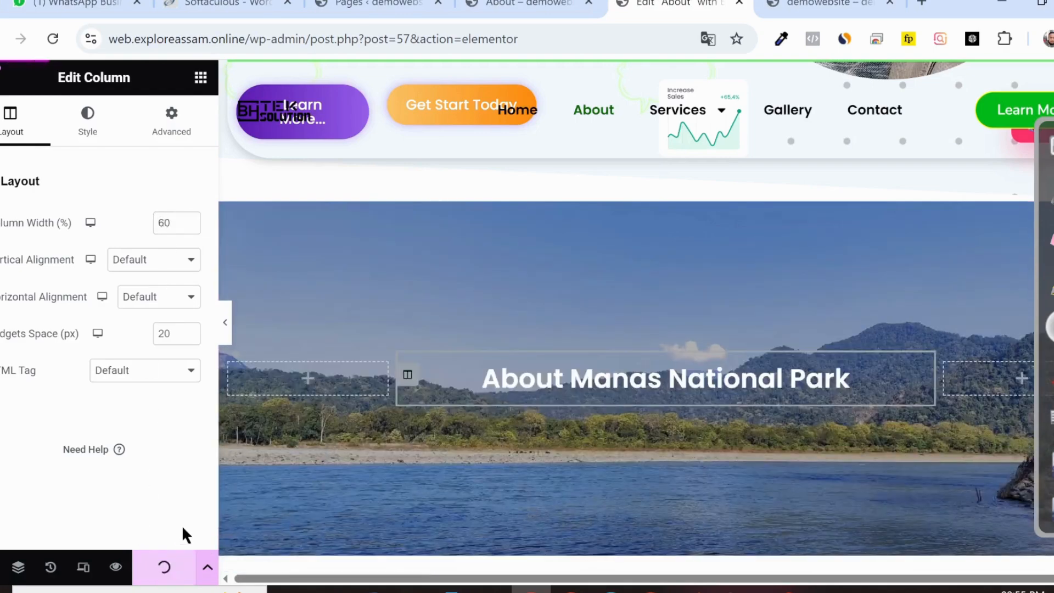
pyautogui.click(521, 5)
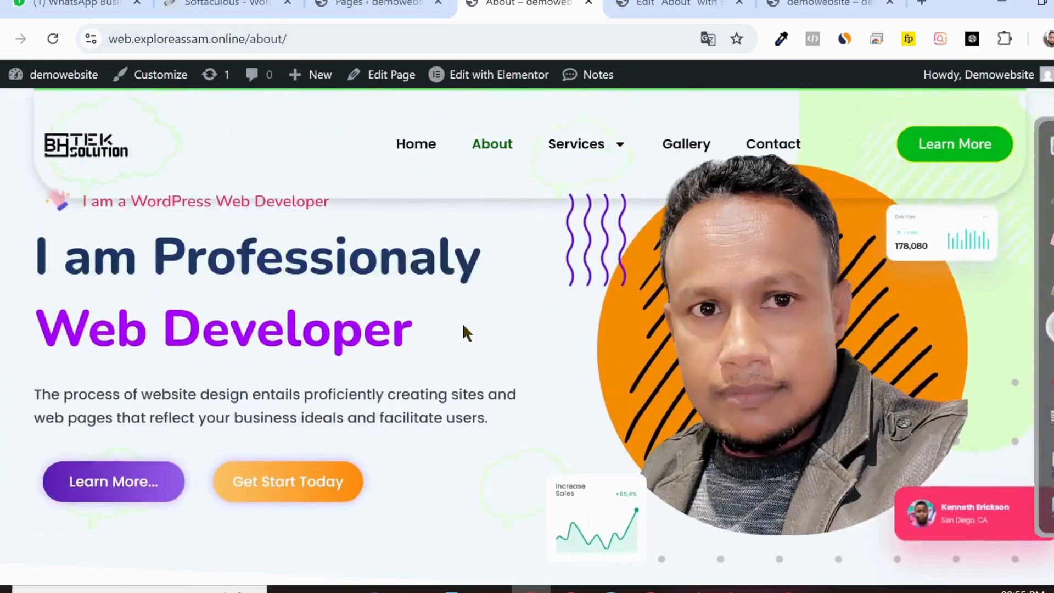
pyautogui.scroll(-10, 463, 324)
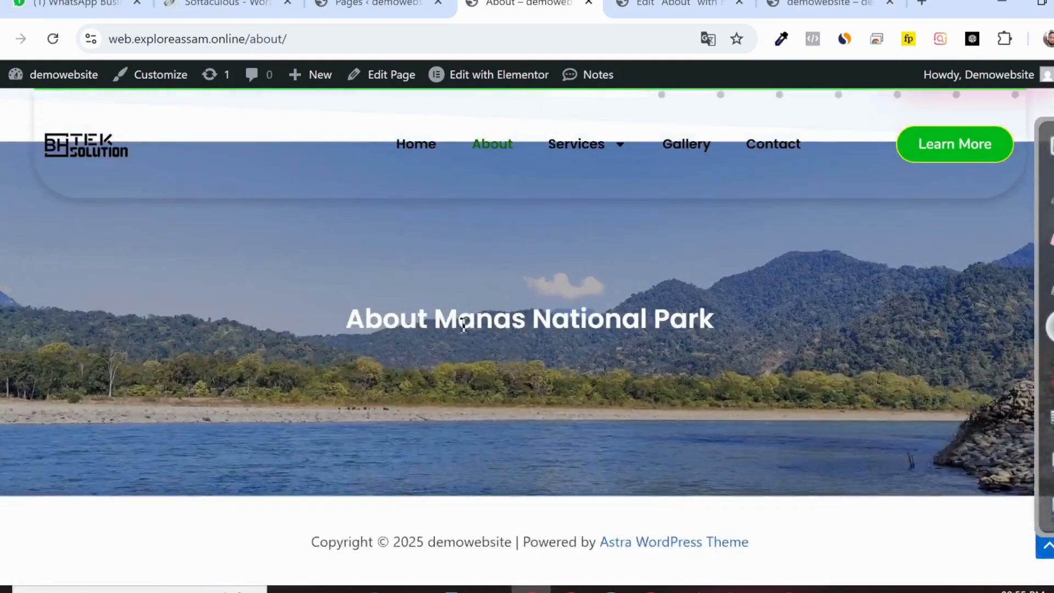
pyautogui.click(406, 5)
pyautogui.click(677, 4)
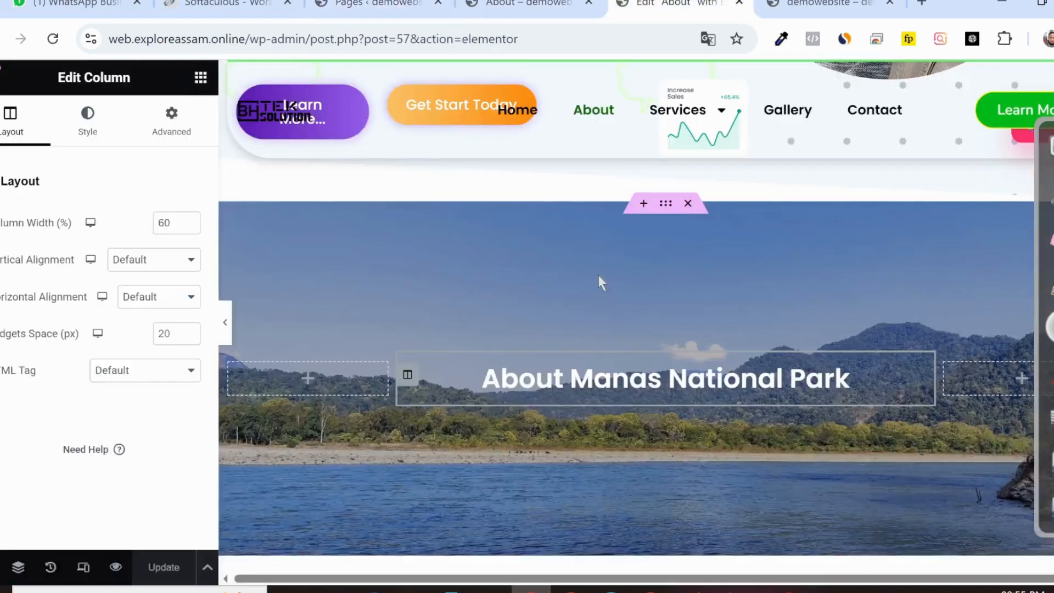
# Step: Try 8 px of linked padding on all sides of the heading and clear the padding values again
pyautogui.click(913, 387)
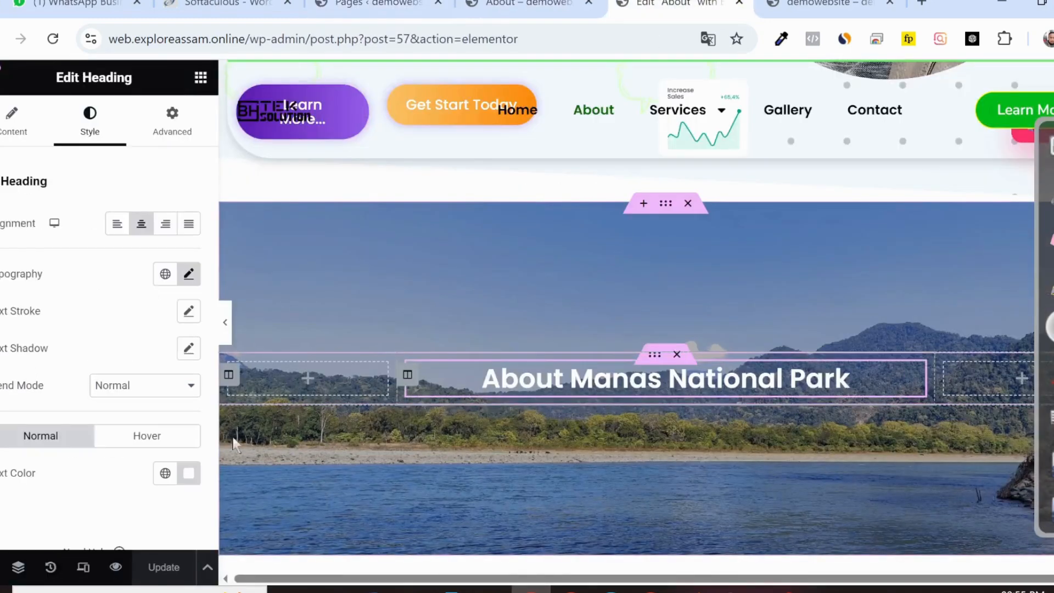
pyautogui.click(172, 118)
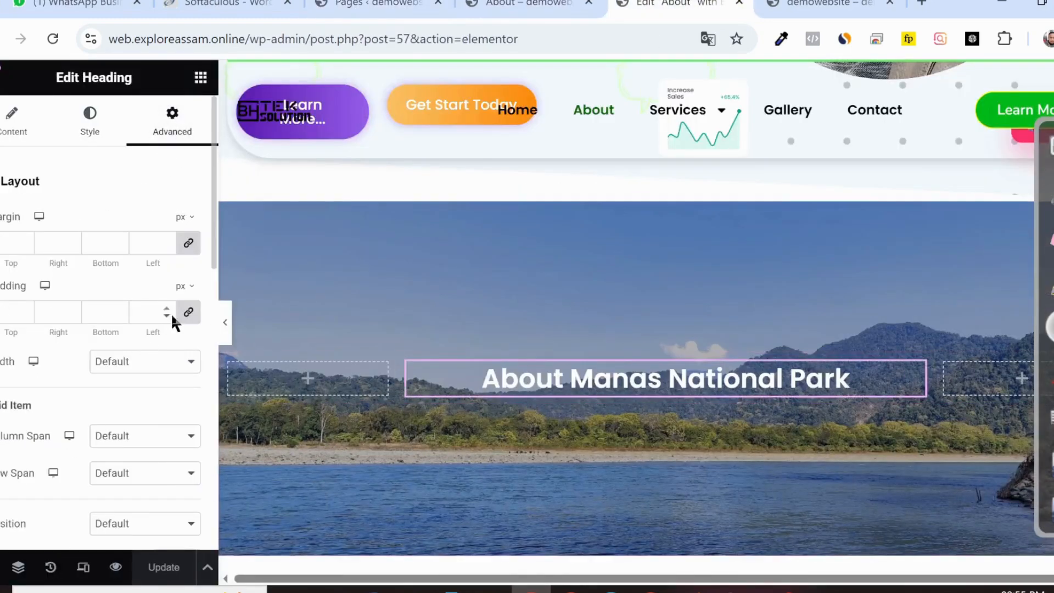
pyautogui.click(167, 315)
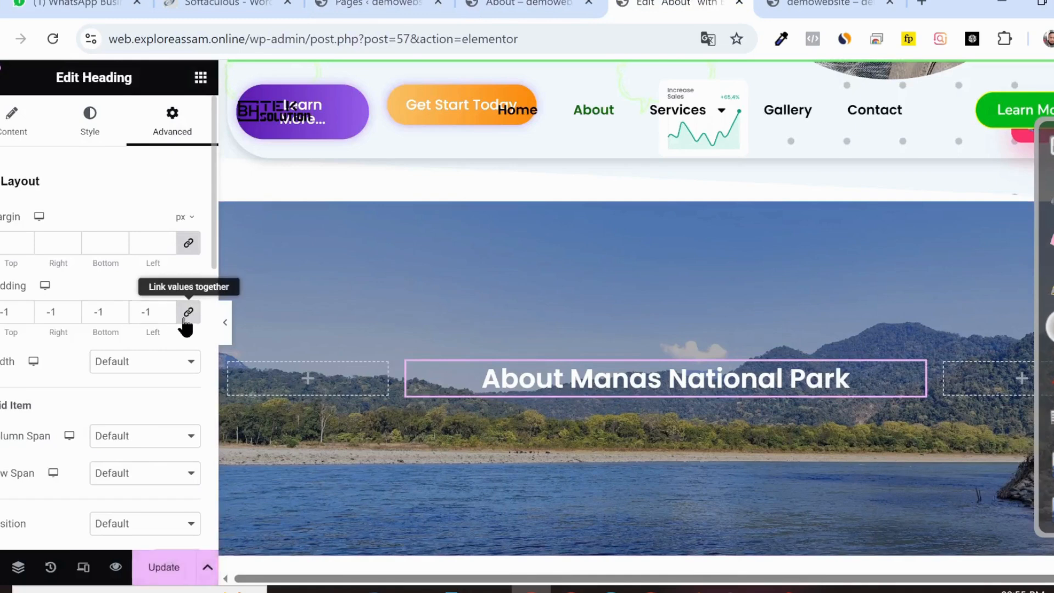
pyautogui.click(24, 309)
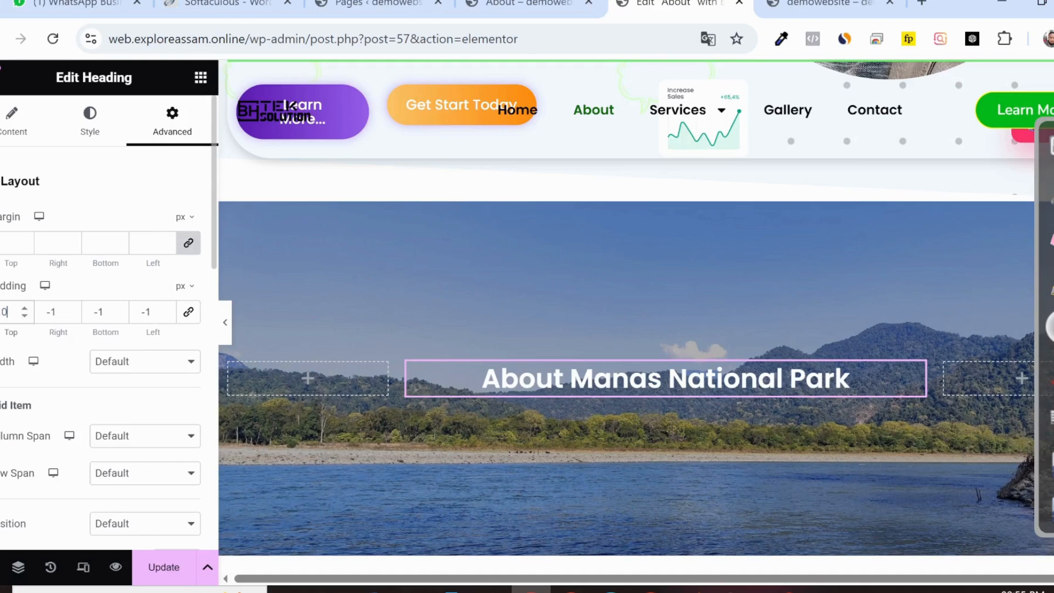
pyautogui.click(188, 312)
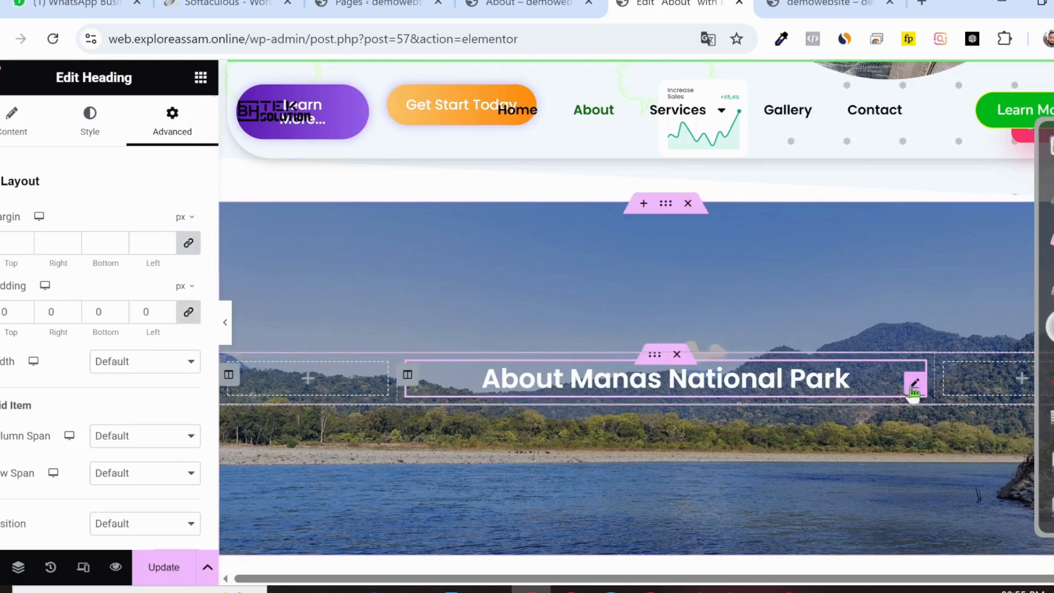
pyautogui.click(25, 309)
pyautogui.click(25, 310)
pyautogui.click(25, 310)
pyautogui.click(26, 309)
pyautogui.click(25, 309)
pyautogui.click(25, 309)
pyautogui.click(25, 309)
pyautogui.click(25, 310)
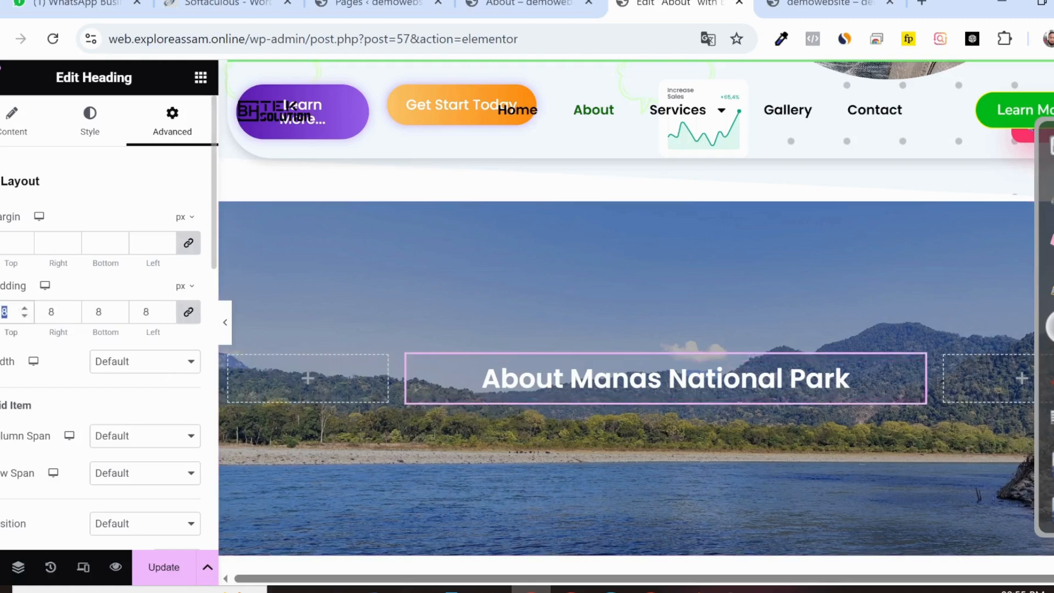
pyautogui.press('BackSpace')
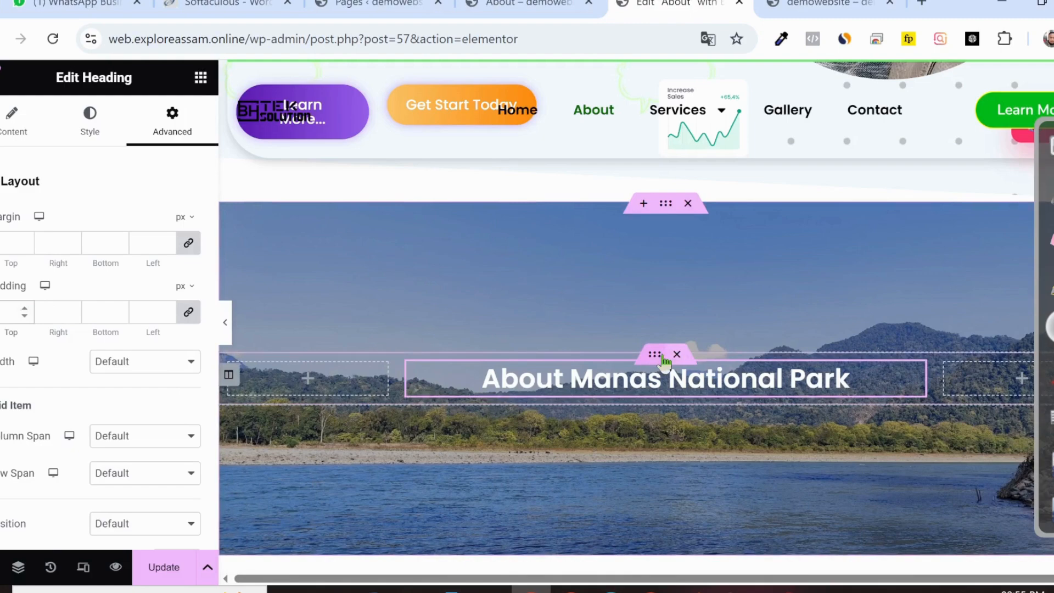
# Step: Unlink the inner section's padding values, try a top padding of 39 px, and reset it to 0
pyautogui.click(656, 354)
pyautogui.click(171, 118)
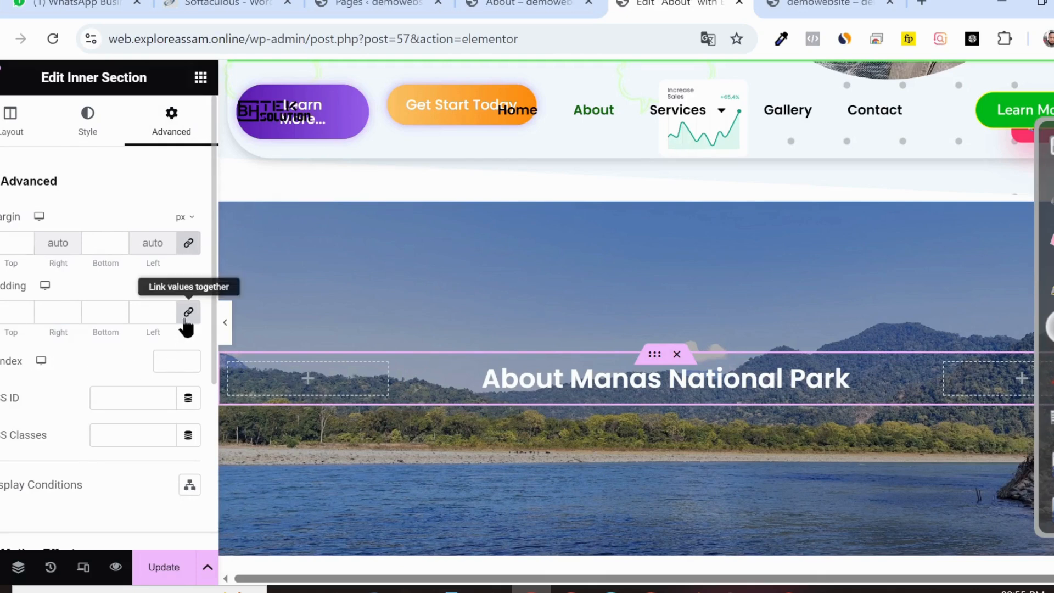
pyautogui.click(188, 312)
pyautogui.click(24, 309)
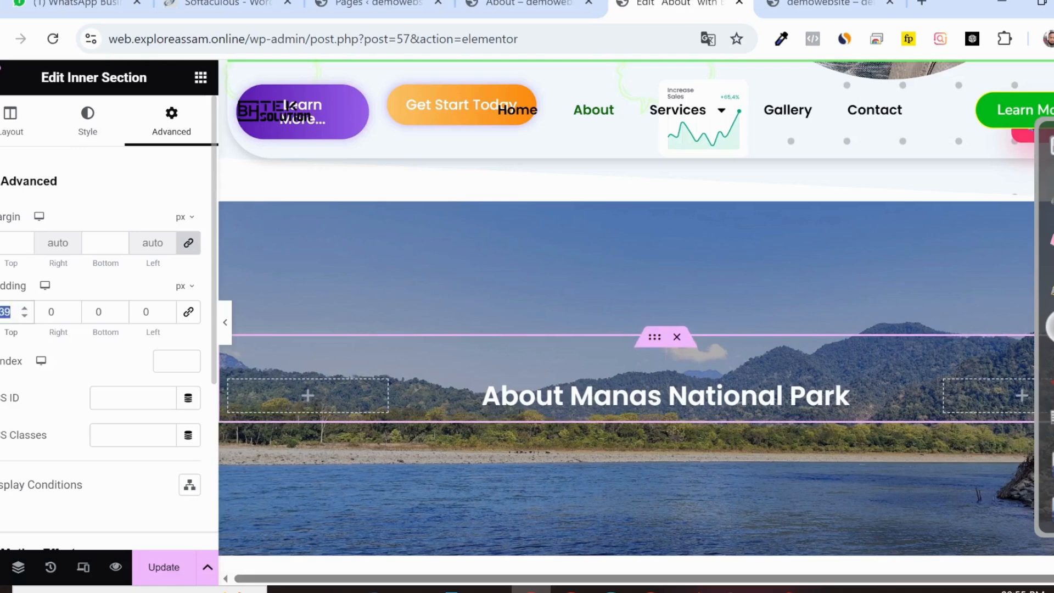
pyautogui.write('0')
pyautogui.scroll(-5, 106, 294)
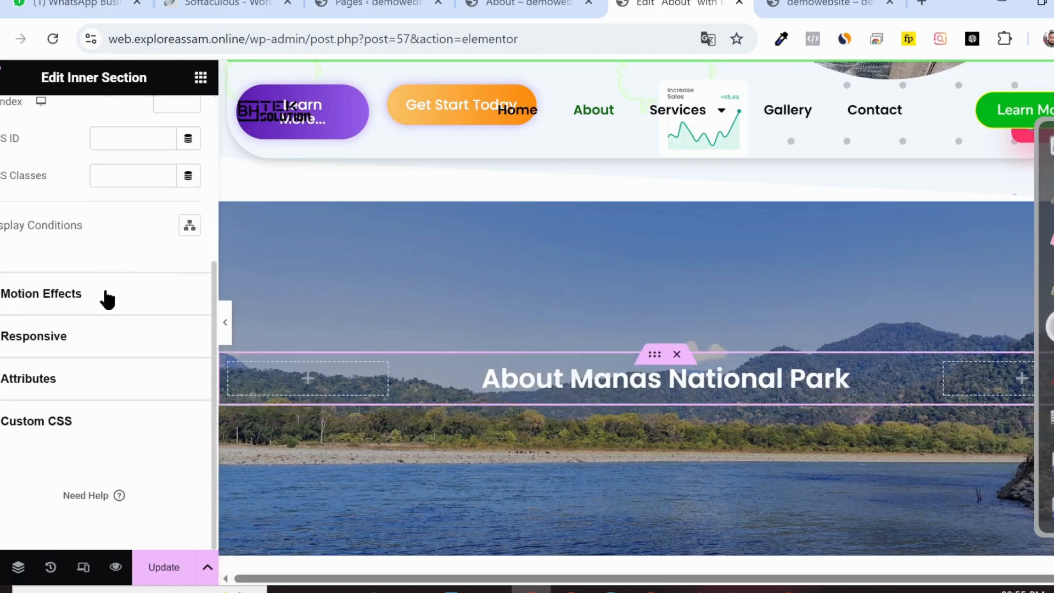
pyautogui.scroll(2, 87, 319)
pyautogui.scroll(2, 101, 287)
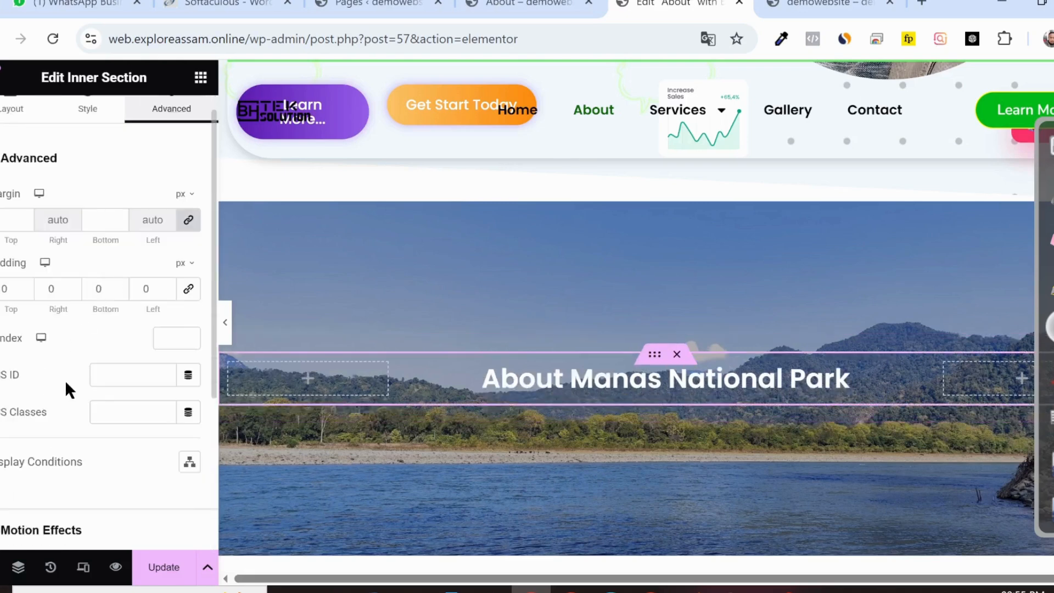
# Step: Open the settings of the "About Manas National Park" heading and change its position to Absolute
pyautogui.scroll(-2, 52, 365)
pyautogui.scroll(3, 52, 369)
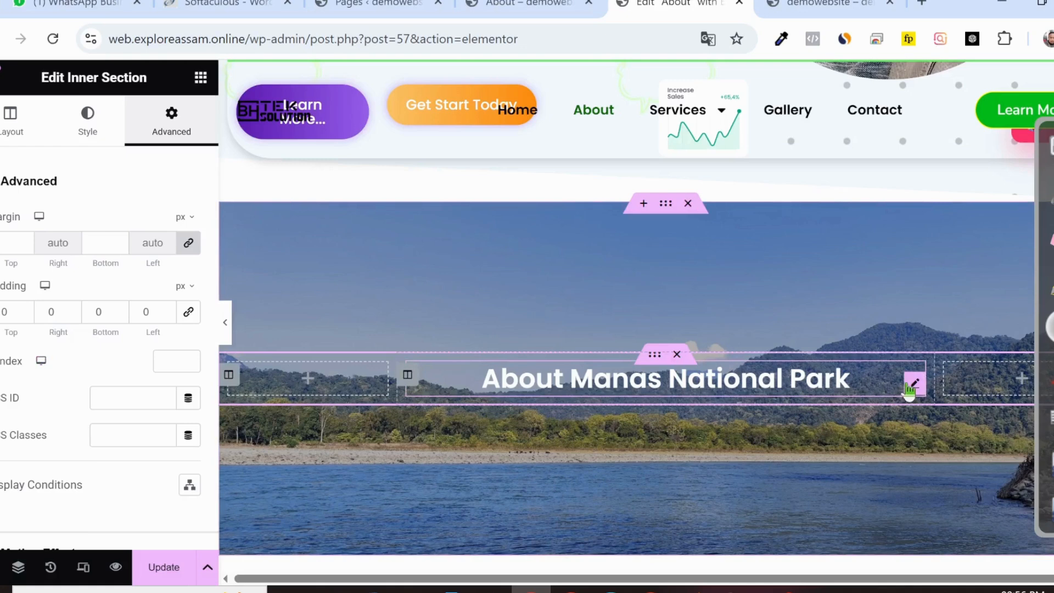
pyautogui.click(912, 384)
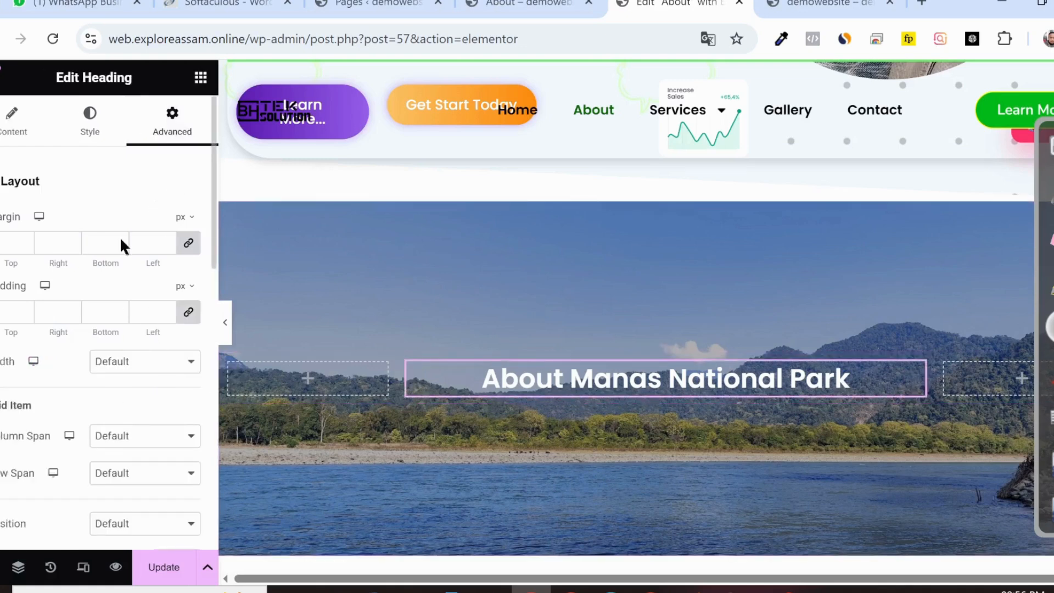
pyautogui.scroll(-2, 78, 331)
pyautogui.click(125, 328)
pyautogui.click(47, 290)
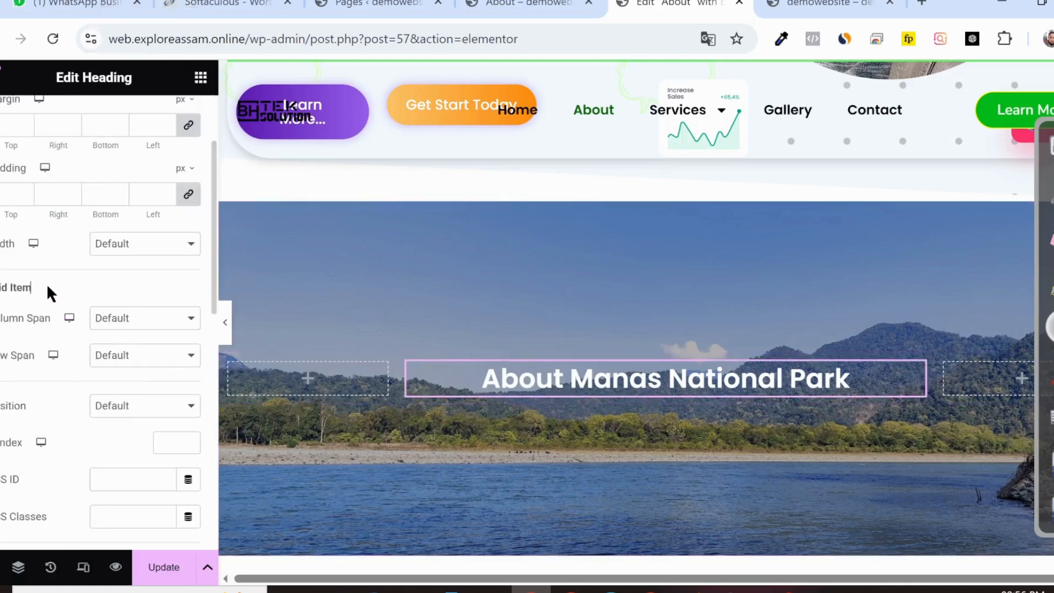
pyautogui.click(97, 408)
pyautogui.click(105, 449)
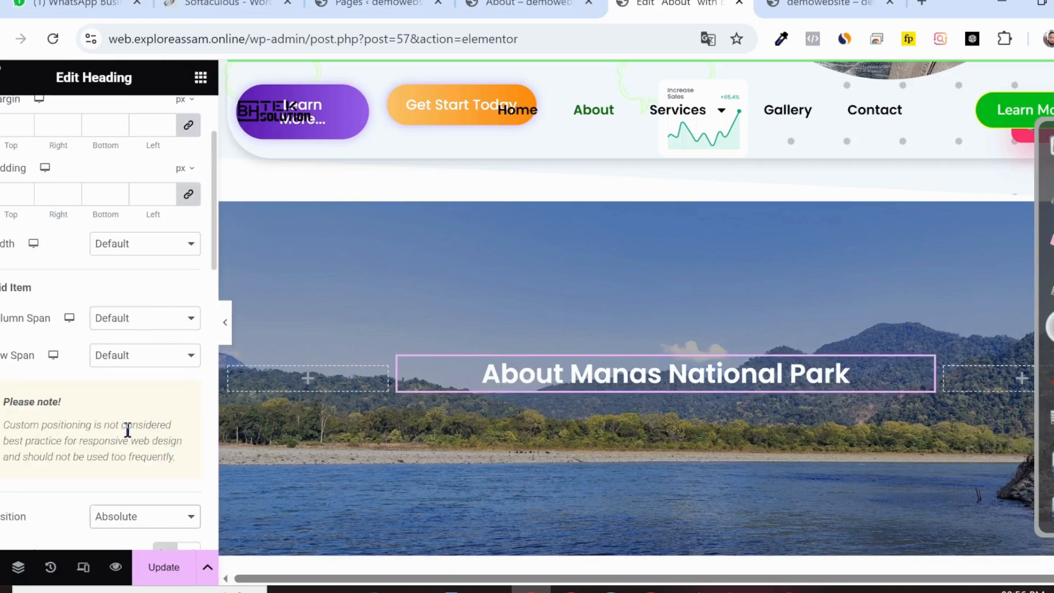
# Step: Anchor the heading's vertical orientation to the bottom and lower it with a vertical offset of about -90 px
pyautogui.scroll(-6, 127, 429)
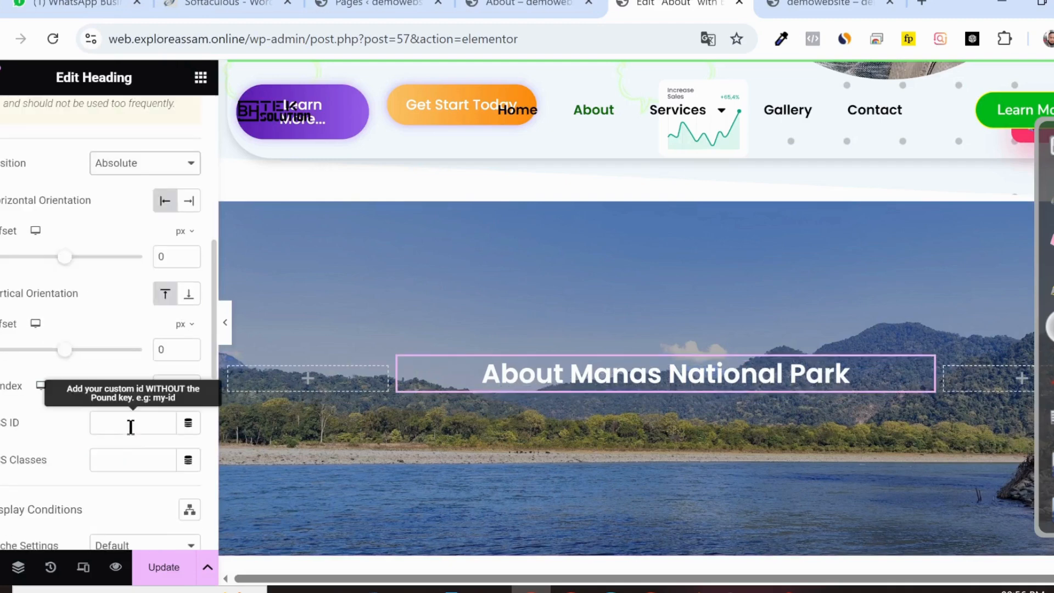
pyautogui.click(186, 295)
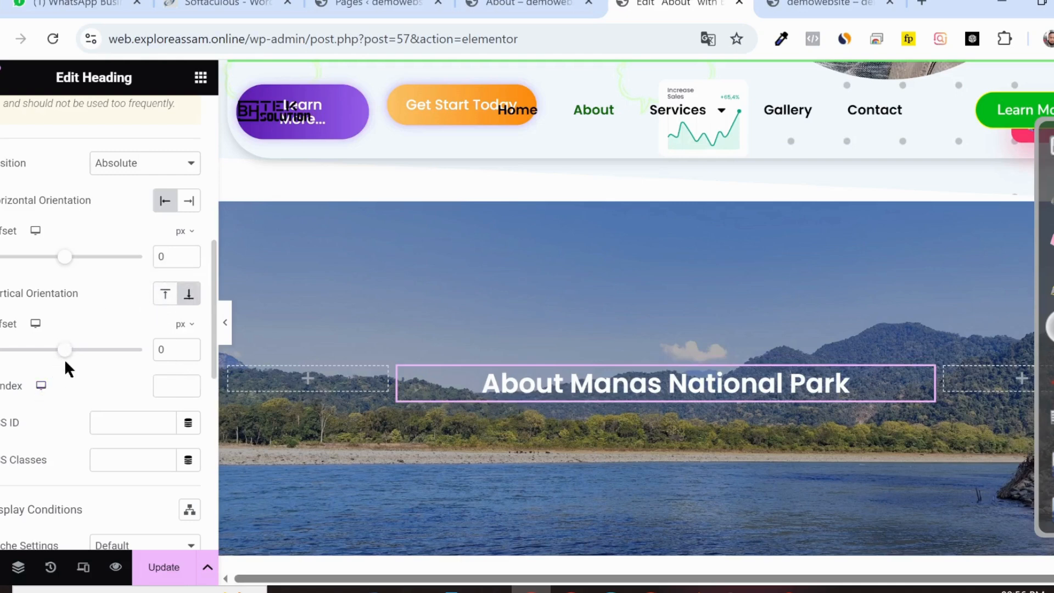
pyautogui.moveTo(69, 359); pyautogui.dragTo(64, 360)
# Step: Update the page, reload the live About page to check the heading's placement, and return to the Elementor editor
pyautogui.click(137, 566)
pyautogui.click(521, 5)
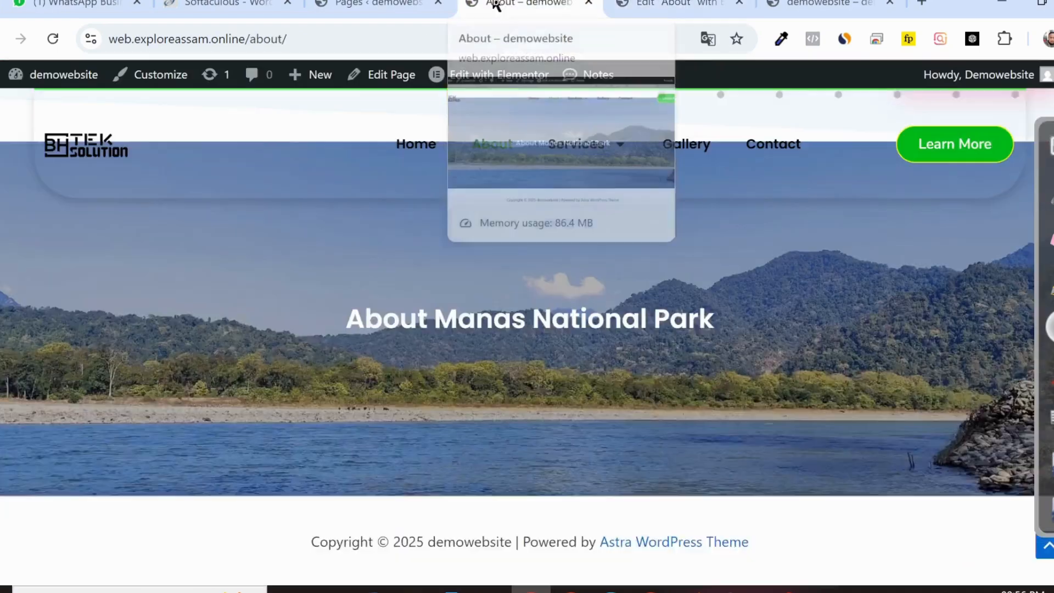
pyautogui.click(53, 38)
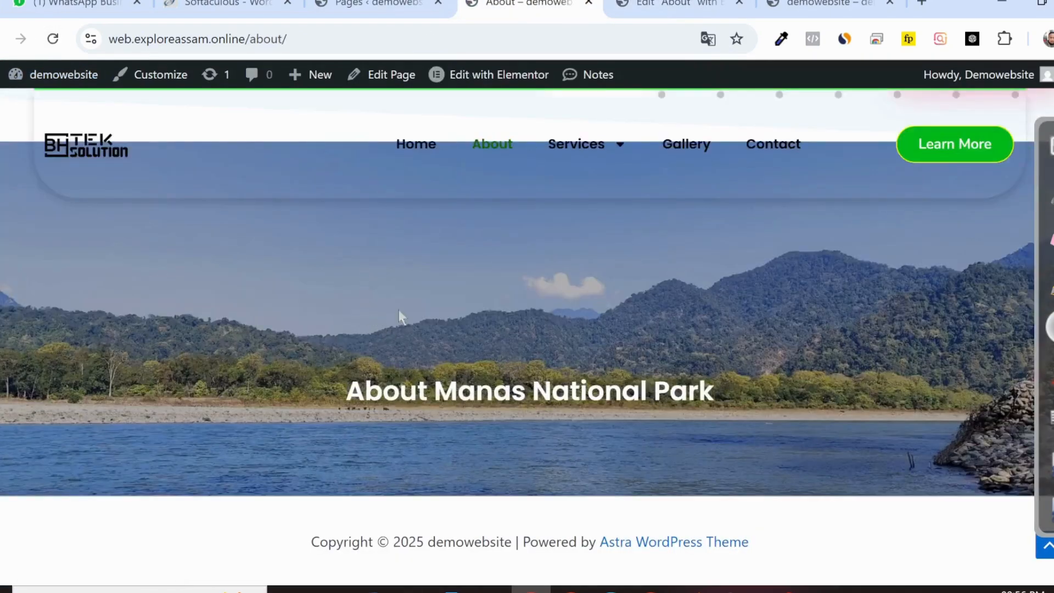
pyautogui.click(648, 7)
# Step: Fine-tune the heading's vertical offset in small increments to move it further down over the river
pyautogui.click(188, 346)
pyautogui.click(188, 346)
pyautogui.click(188, 346)
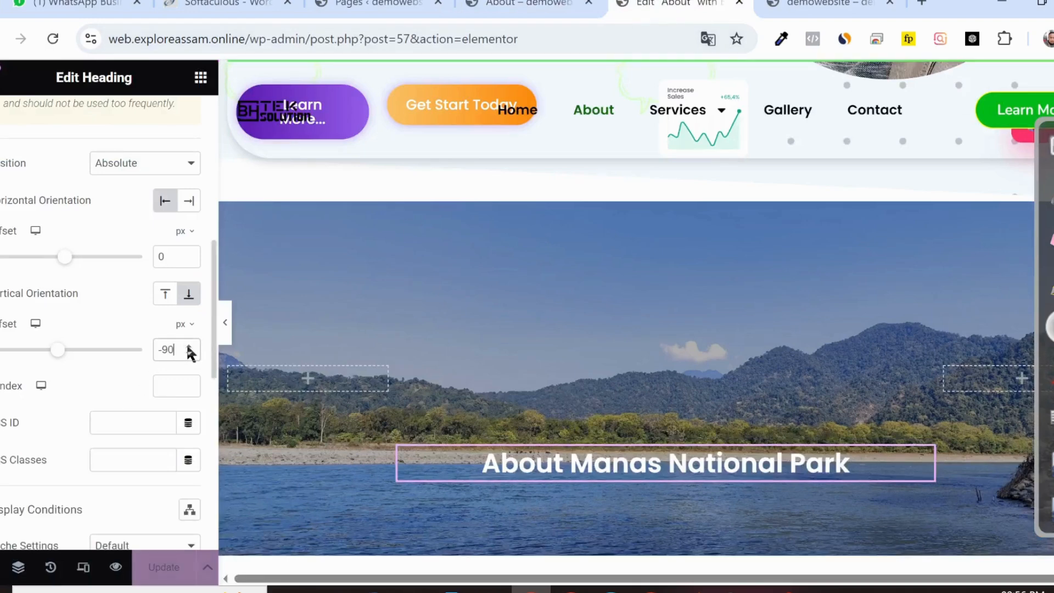
pyautogui.click(188, 352)
pyautogui.click(189, 352)
pyautogui.click(188, 352)
pyautogui.click(188, 353)
pyautogui.click(189, 352)
pyautogui.click(188, 353)
pyautogui.click(188, 352)
pyautogui.click(189, 352)
pyautogui.click(189, 353)
pyautogui.click(188, 352)
pyautogui.click(189, 352)
pyautogui.click(188, 352)
pyautogui.click(187, 354)
pyautogui.click(187, 354)
pyautogui.click(187, 354)
pyautogui.click(187, 355)
pyautogui.click(187, 355)
pyautogui.click(187, 355)
pyautogui.click(188, 346)
pyautogui.click(188, 346)
# Step: Save the adjusted heading offset and reload the live About page to view the heading's new position
pyautogui.click(148, 573)
pyautogui.click(551, 5)
pyautogui.click(60, 40)
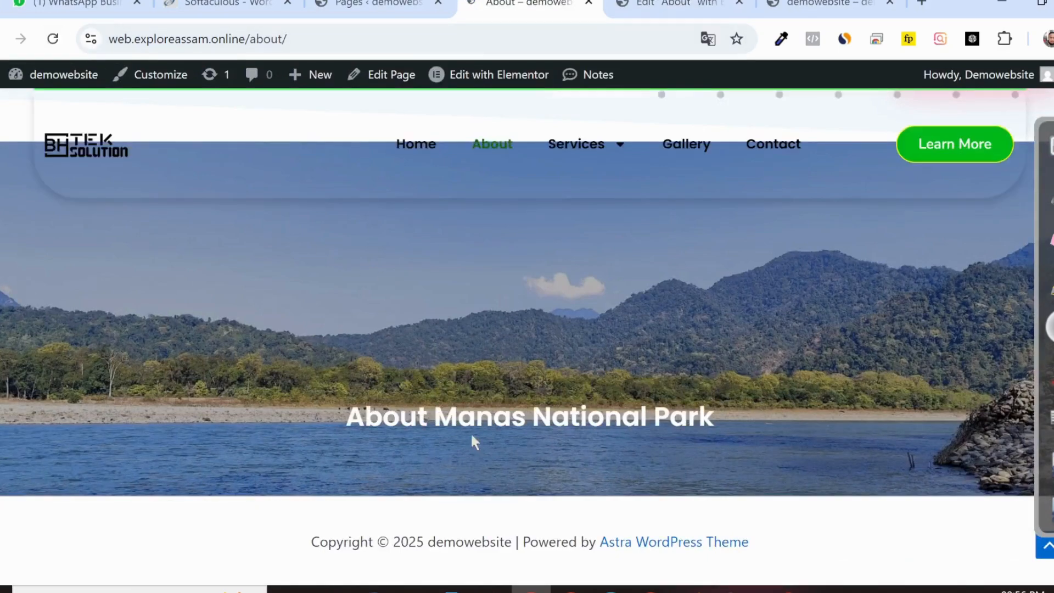